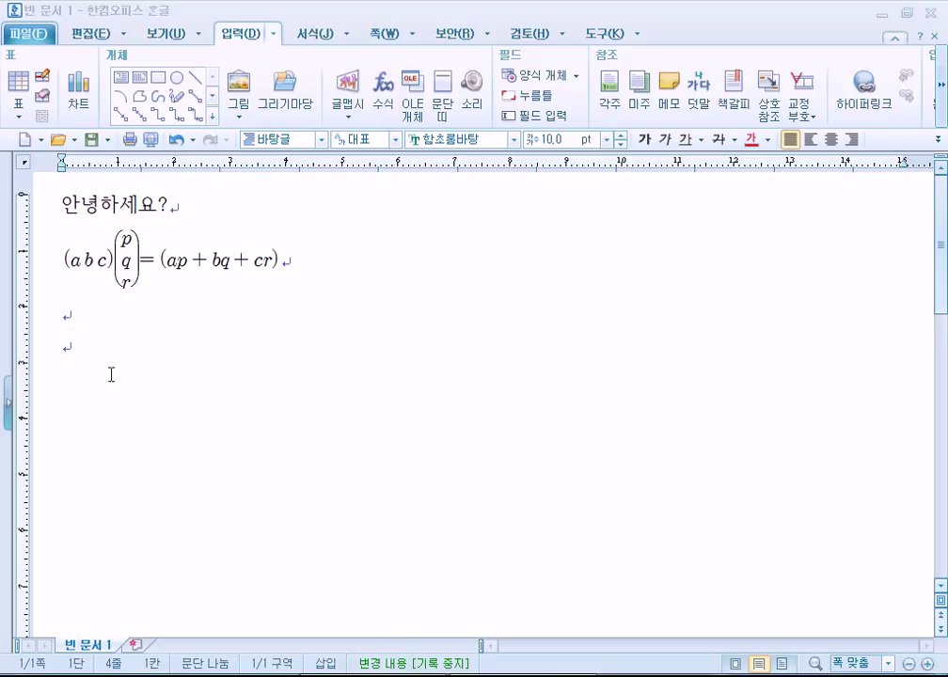
# Delete all existing text and equations to leave the document empty
pyautogui.moveTo(121, 385); pyautogui.dragTo(35, 187)
pyautogui.press('Delete')
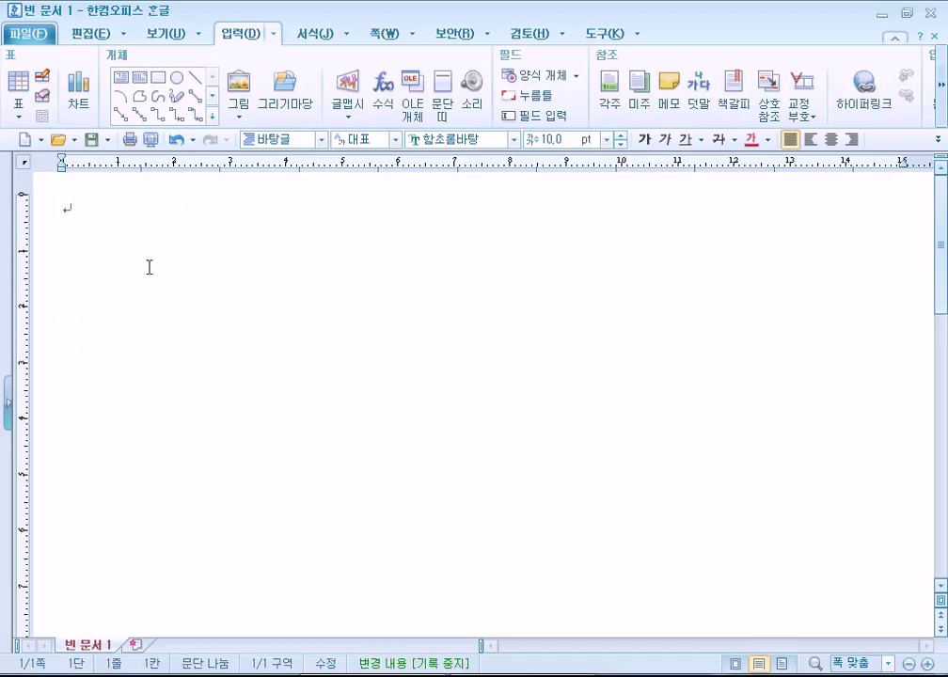
pyautogui.write('ㄴㅅ개ㅎ')
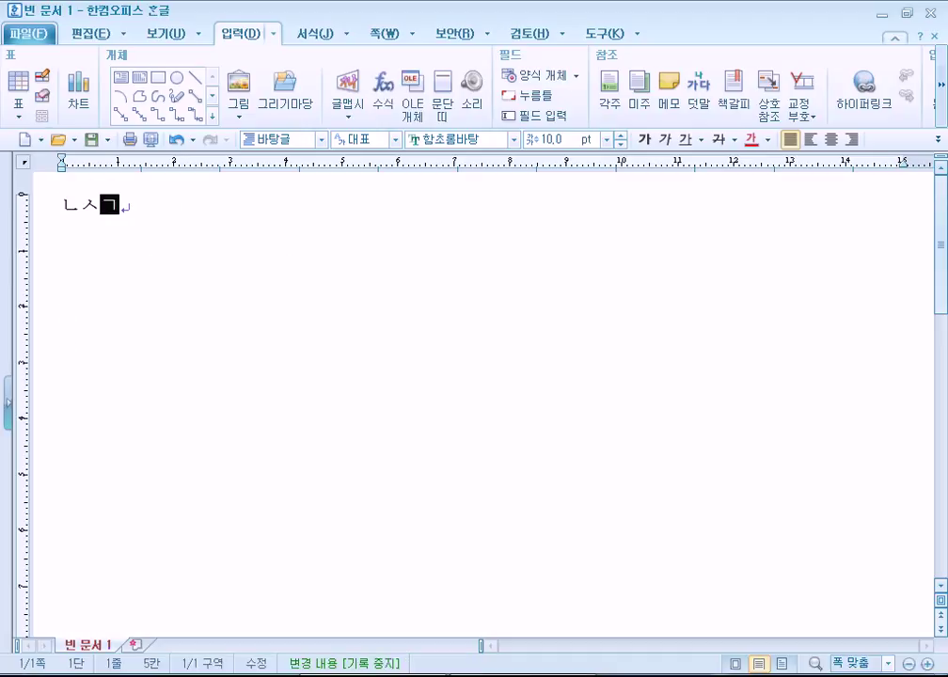
pyautogui.press('BackSpace')
pyautogui.press('BackSpace')
pyautogui.press('BackSpace')
pyautogui.press('BackSpace')
# Begin the title on the first line with "StrongTM" followed by a space
pyautogui.write('SDtrong')
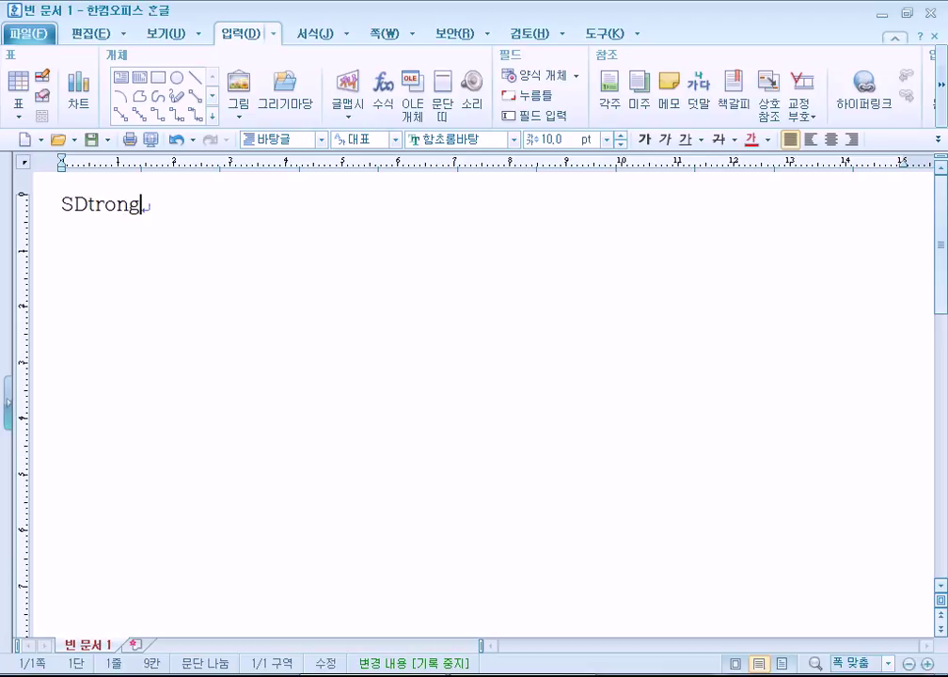
pyautogui.press('Left')
pyautogui.press('Left')
pyautogui.press('Left')
pyautogui.press('Left')
pyautogui.press('Left')
pyautogui.press('BackSpace')
pyautogui.press('End')
pyautogui.write('TM ')
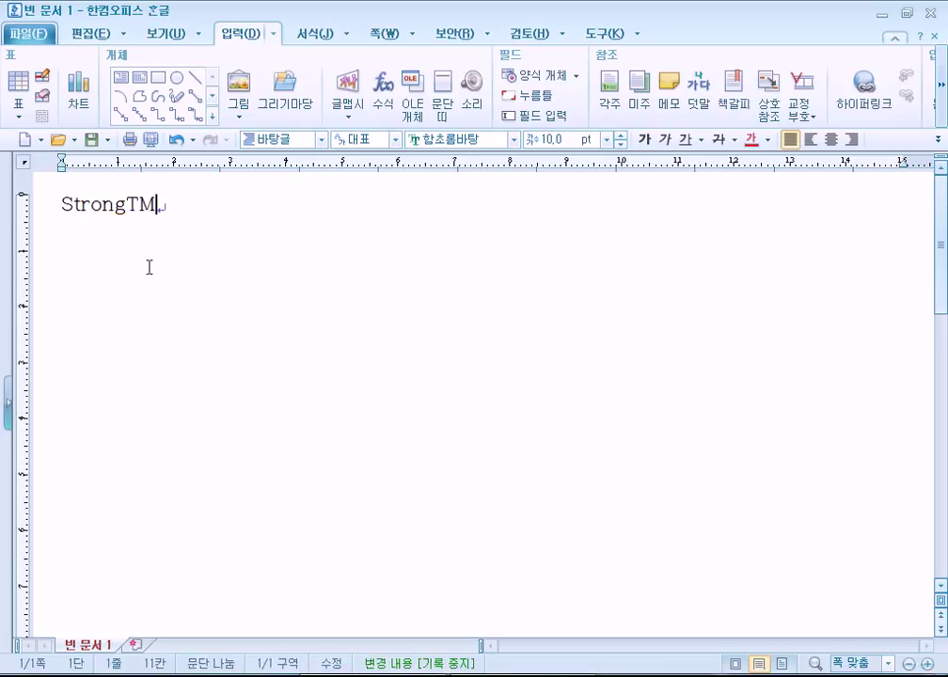
# Complete the title line after "StrongTM" with 검사를 활용한 “커리어코칭 전문가 과정” 안내
pyautogui.write('검사를 활')
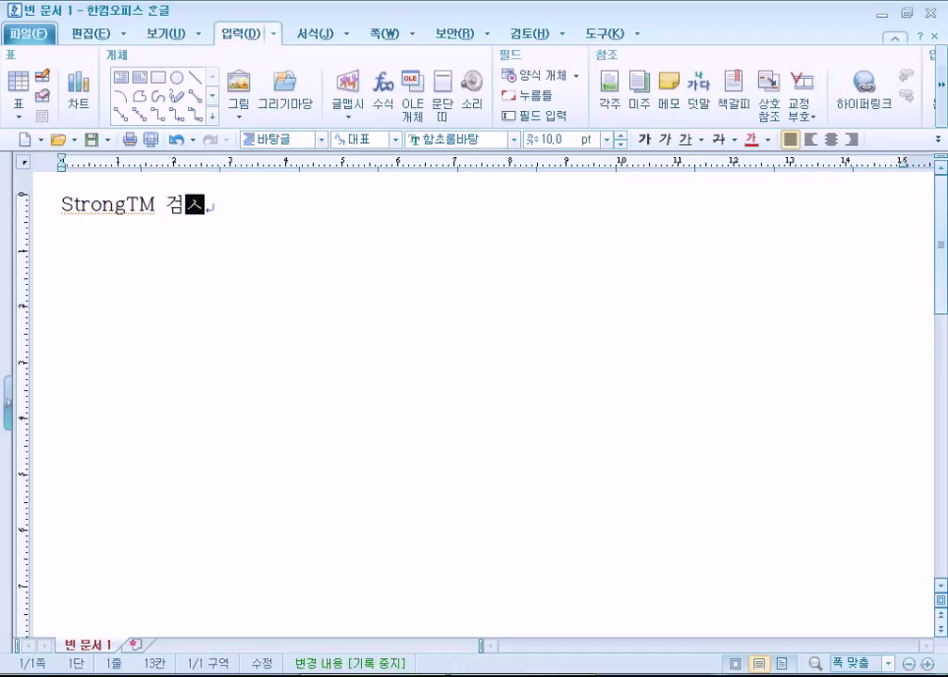
pyautogui.write('용한')
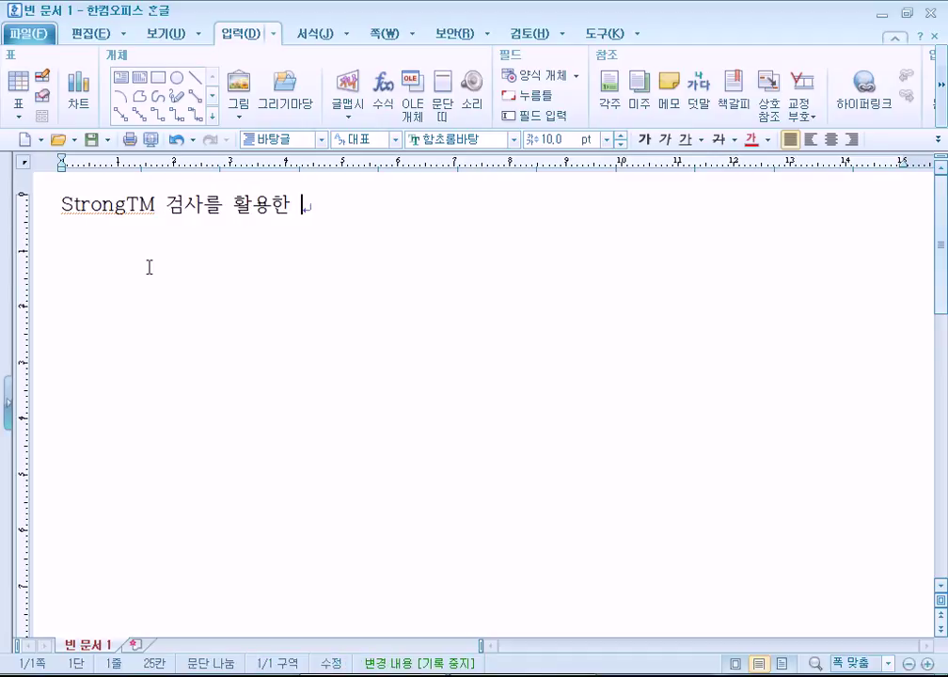
pyautogui.press('Return')
pyautogui.write('"')
pyautogui.press('BackSpace')
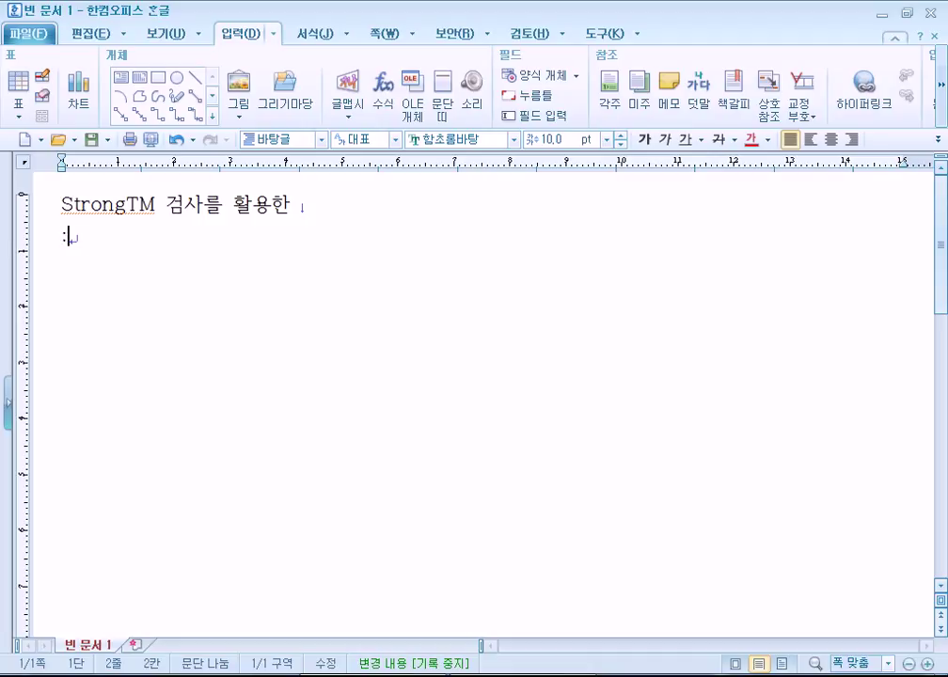
pyautogui.press('BackSpace')
pyautogui.write('"컬리어')
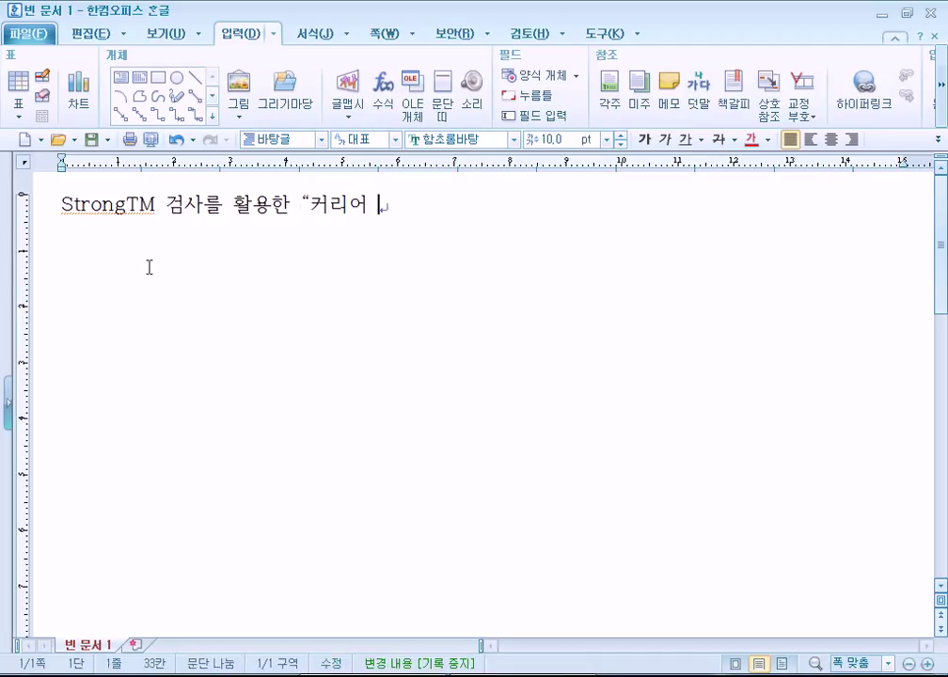
pyautogui.write('코칭 전')
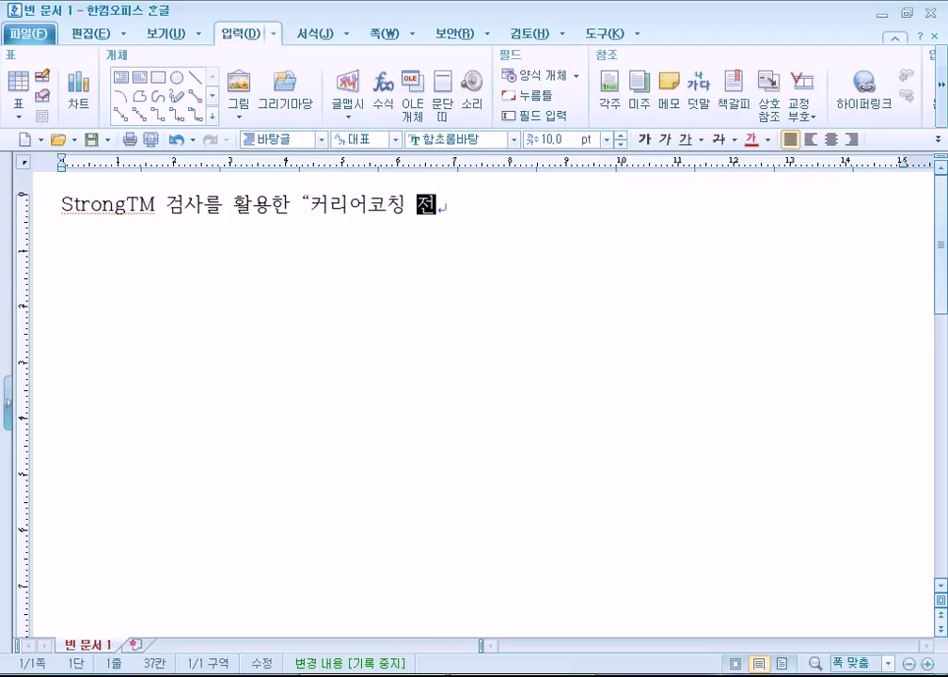
pyautogui.write('문가 괒ㄷ')
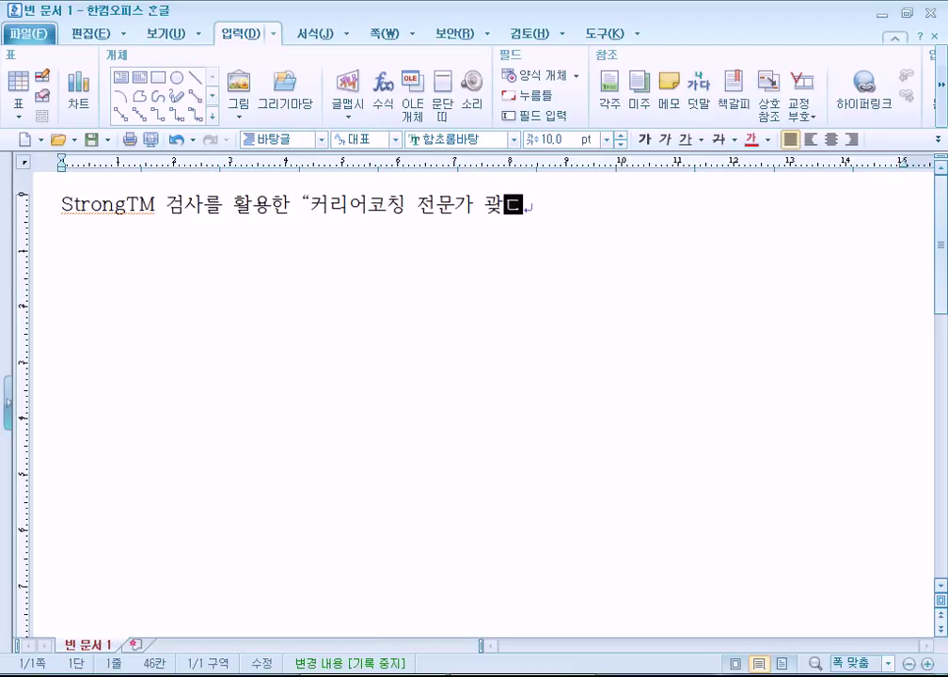
pyautogui.press('BackSpace')
pyautogui.press('BackSpace')
pyautogui.write('ㄱ과정” 안내')
# Leave a blank line below the title and add the heading 교육소개 on its own line
pyautogui.press('Return')
pyautogui.press('Return')
pyautogui.write('교육소개')
pyautogui.press('Return')
# Begin the paragraph under 교육소개 with "삶의 구체적인 변화와 성장의 가능성을 발견할 수 있도록"
pyautogui.write('삶의')
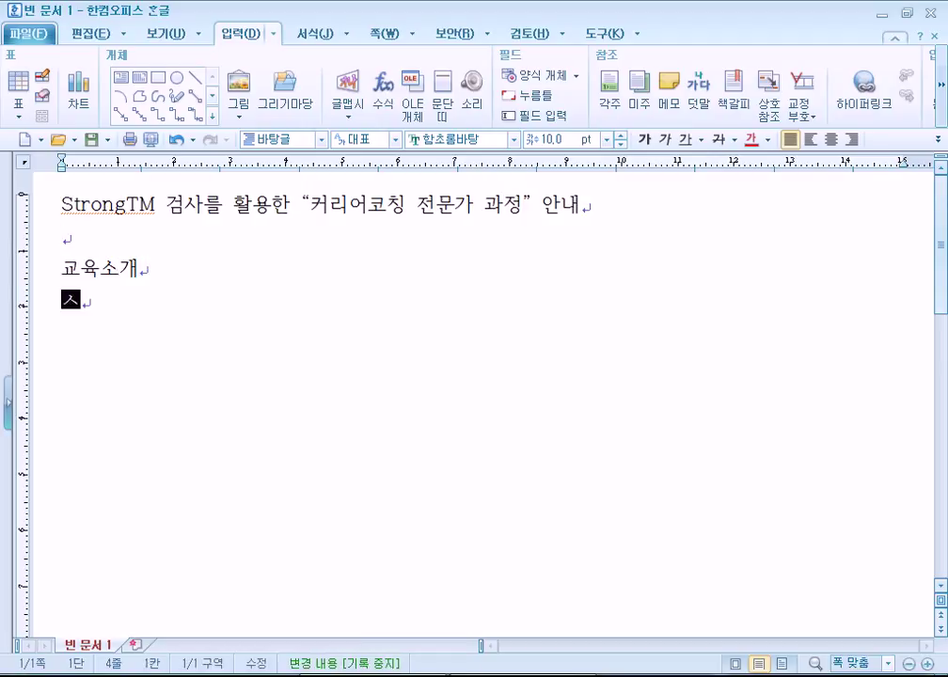
pyautogui.write(' 구체적인 변')
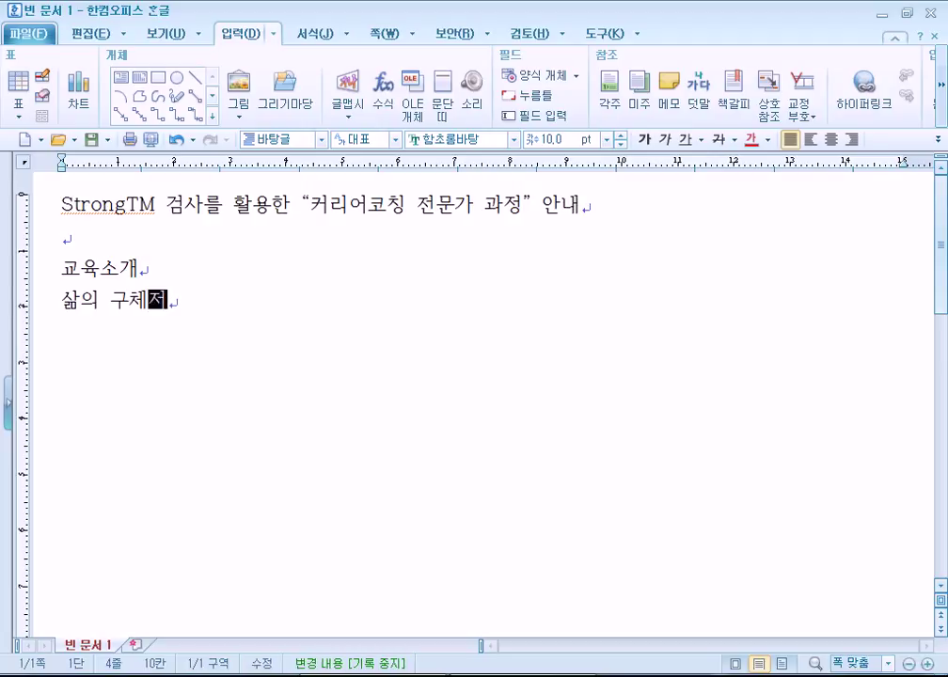
pyautogui.write('화')
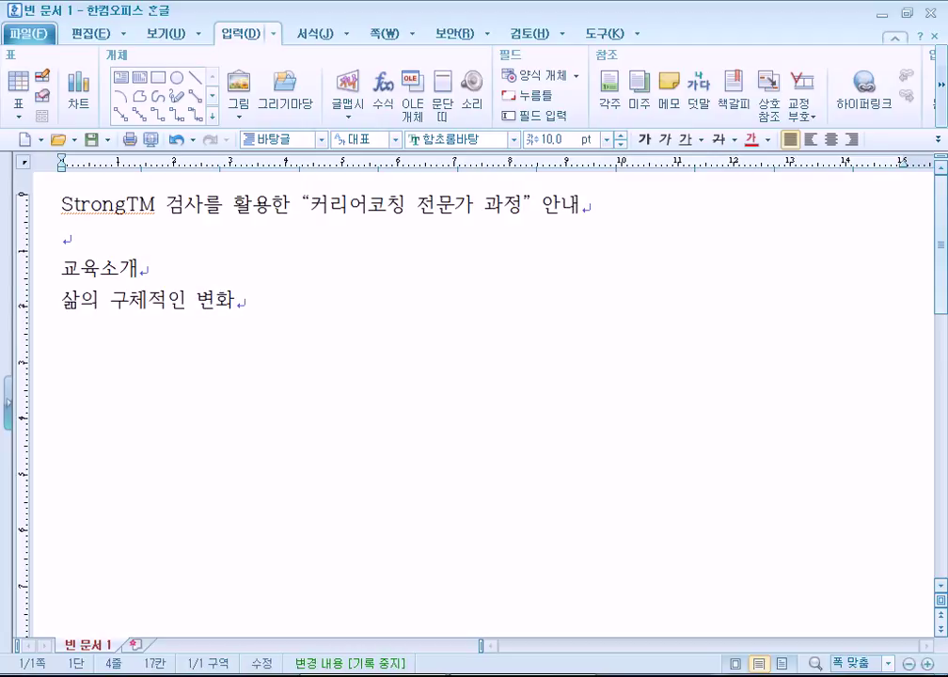
pyautogui.write('와 서')
pyautogui.write('장의 가능')
pyautogui.write('성을 발견할')
pyautogui.write(' 수 있도록 ')
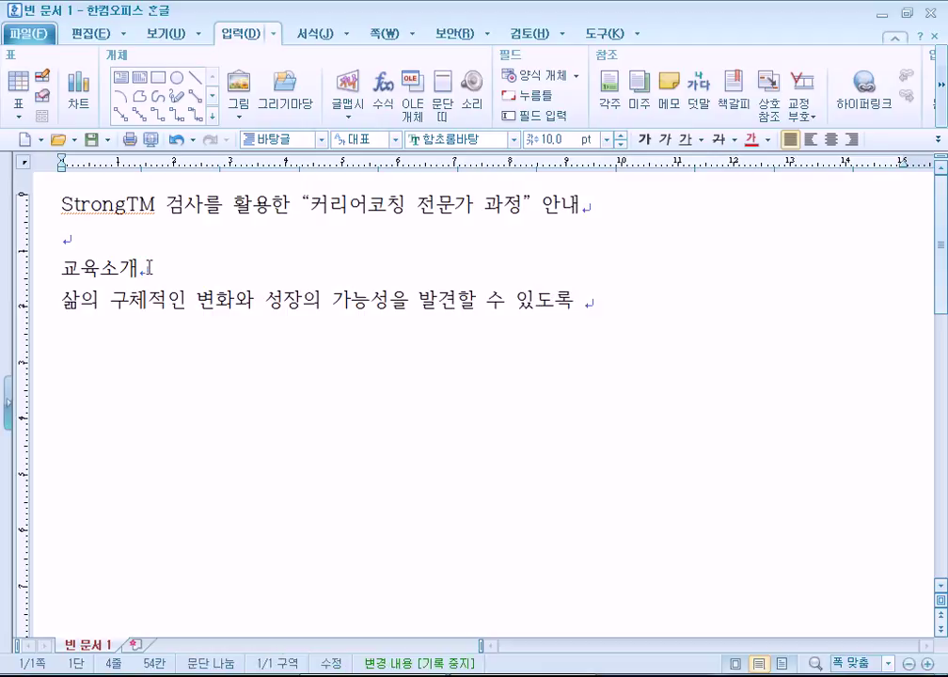
# Finish the introduction sentence with "전문적인 도움을 제공할 수 있는 코치를 양성하기 위한 과정입니다."
pyautogui.write('전문')
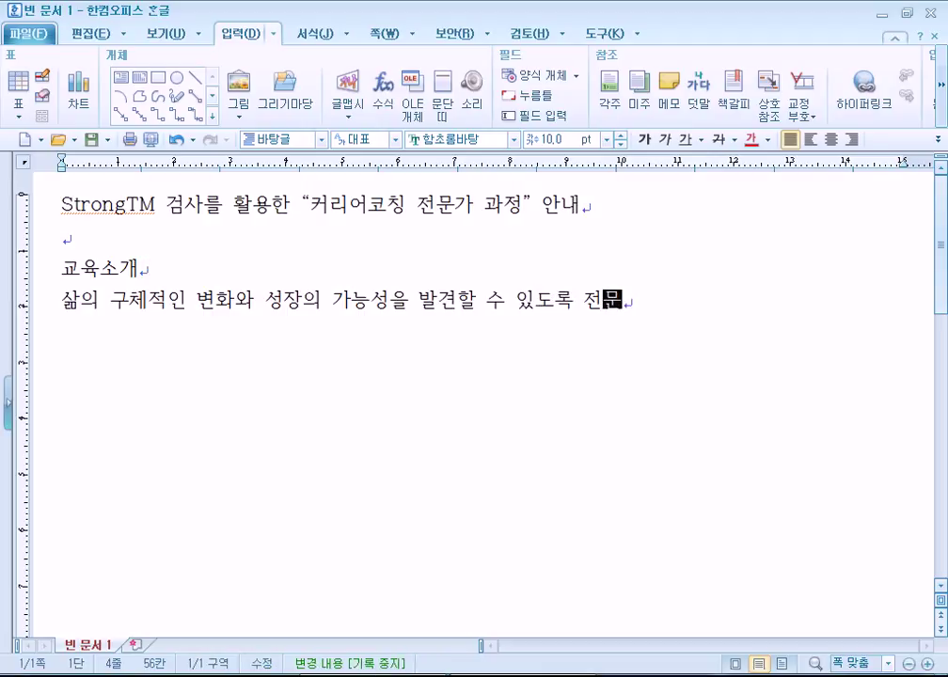
pyautogui.write('적인 도움을 ㅈ')
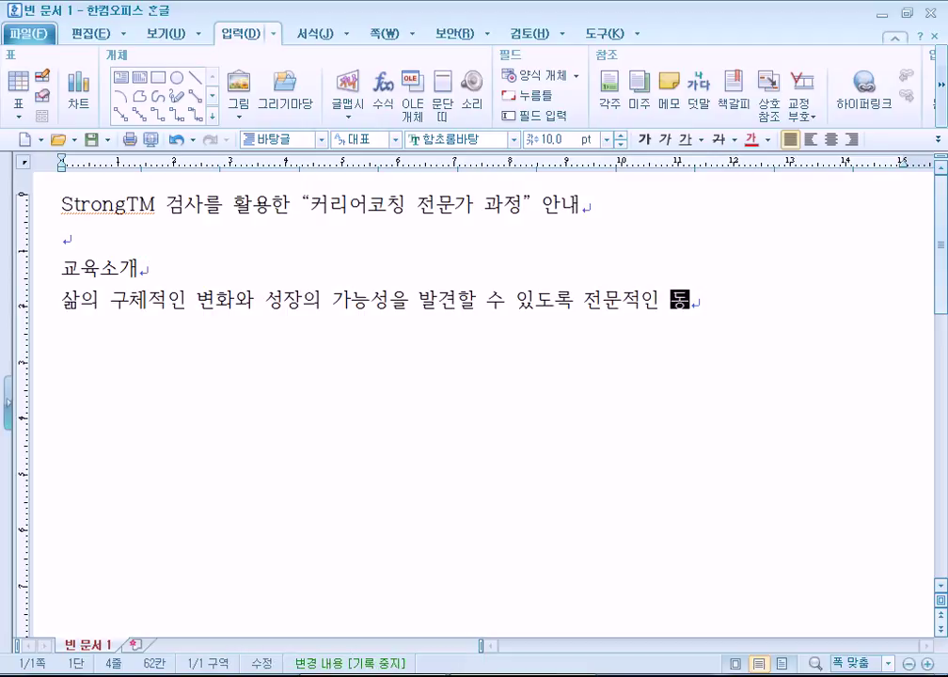
pyautogui.write('공')
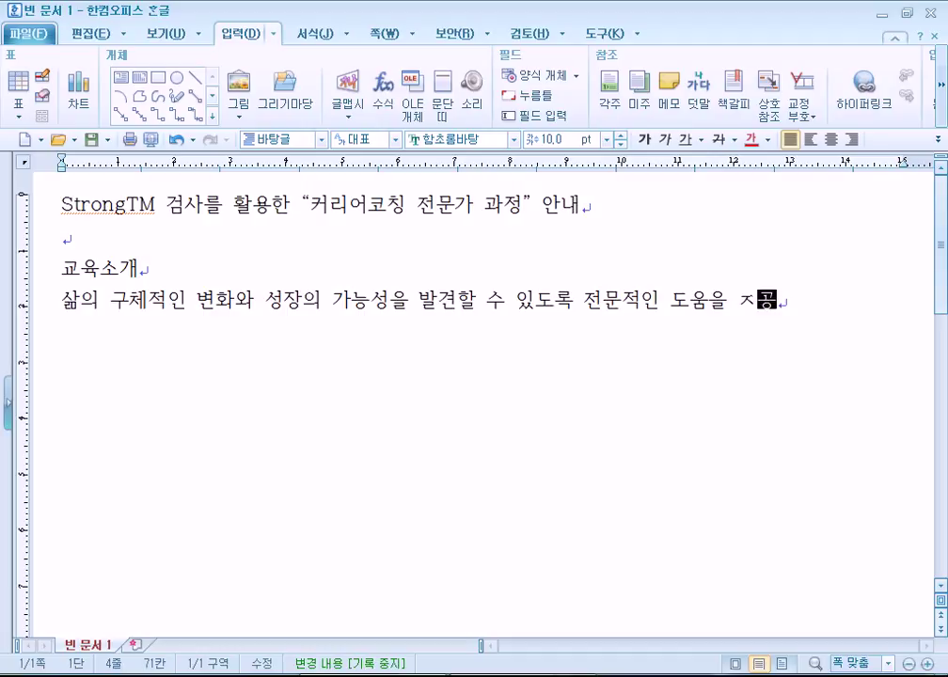
pyautogui.press('BackSpace')
pyautogui.press('BackSpace')
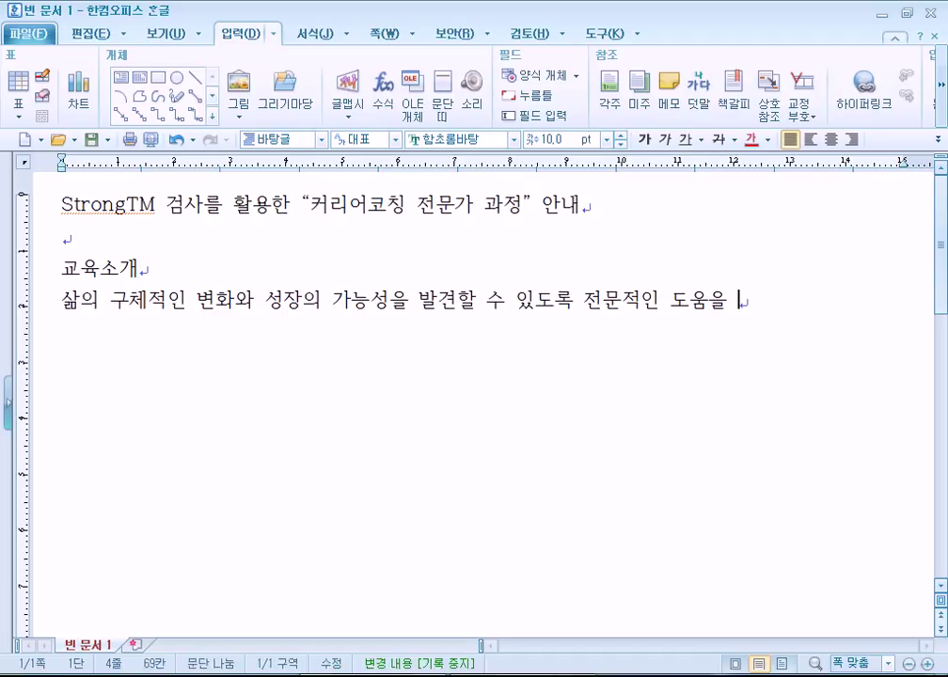
pyautogui.write('제공할 수 이')
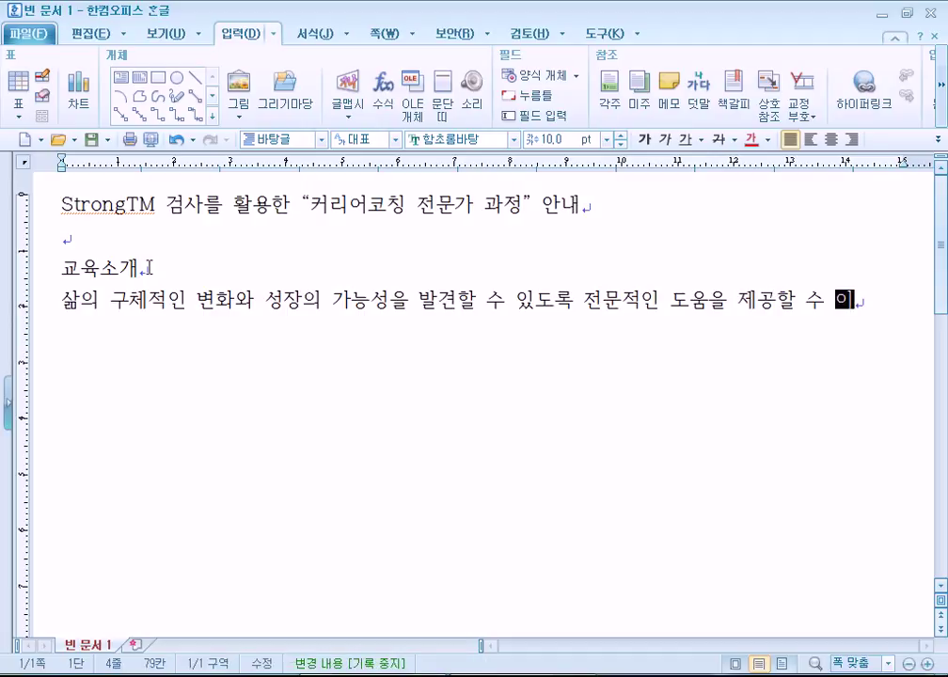
pyautogui.write('있는 코치')
pyautogui.write('를   여')
pyautogui.write('양성ㅎ')
pyautogui.write('하기 위한 과정이')
pyautogui.write('입니다.')
# Leave a blank line below the introduction, then add the heading 교육내용 and a line reading Day1
pyautogui.press('Return')
pyautogui.write('교')
pyautogui.press('BackSpace')
pyautogui.press('BackSpace')
pyautogui.press('Return')
pyautogui.write('교육내용')
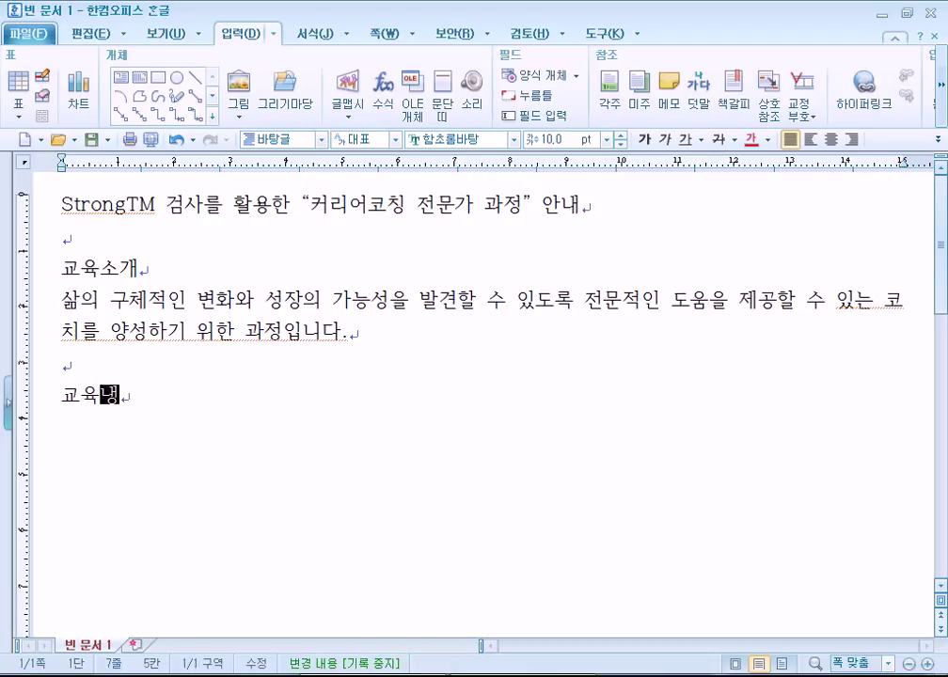
pyautogui.press('Return')
pyautogui.write('Day1')
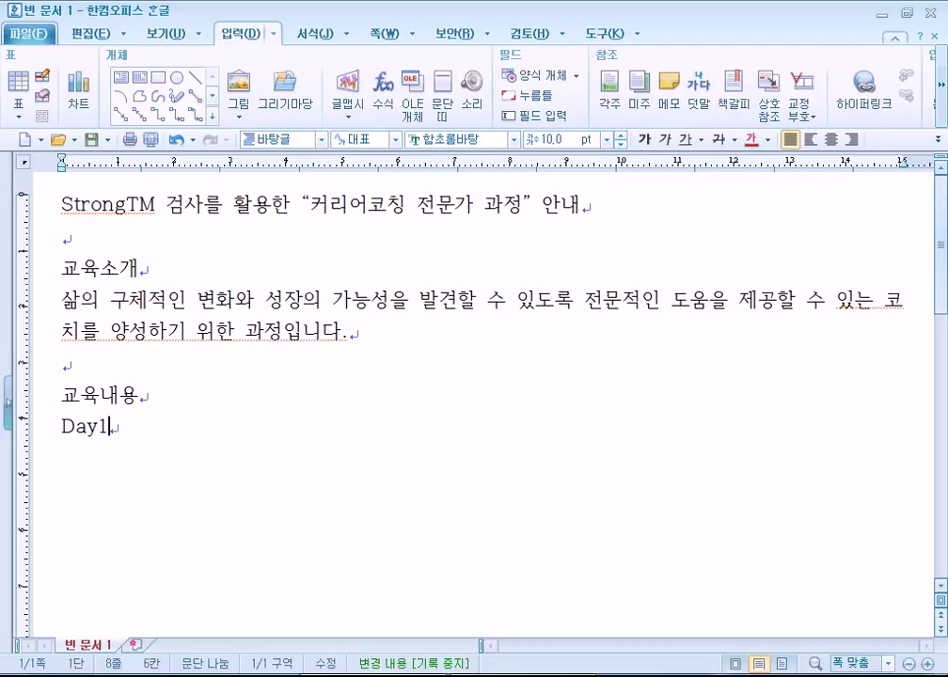
# Start a new line under Day1 reading "Cours Orien"
pyautogui.press('Return')
pyautogui.write('Cource')
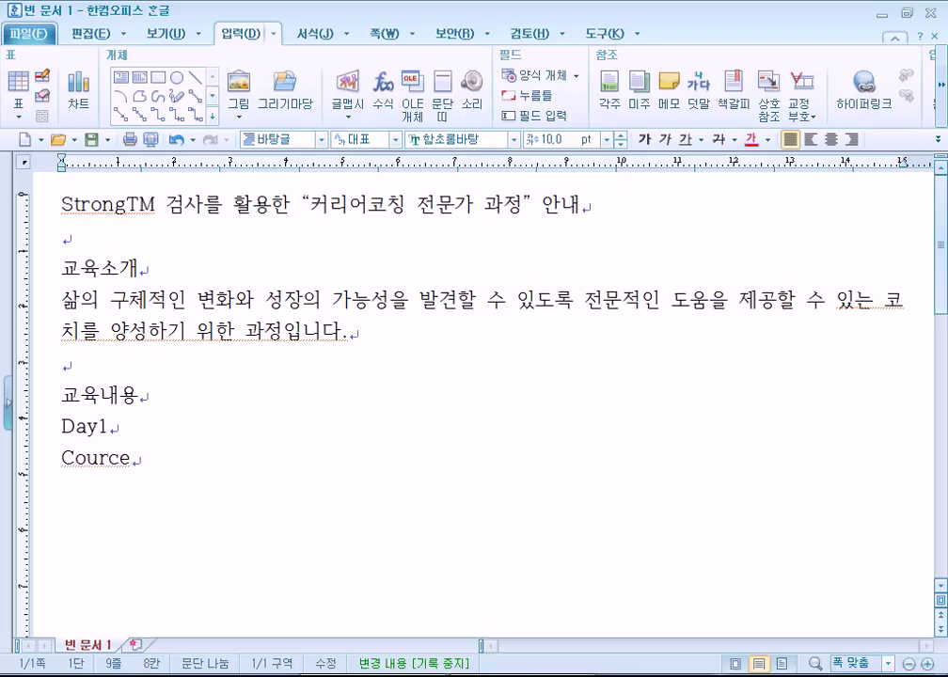
pyautogui.write(' Or')
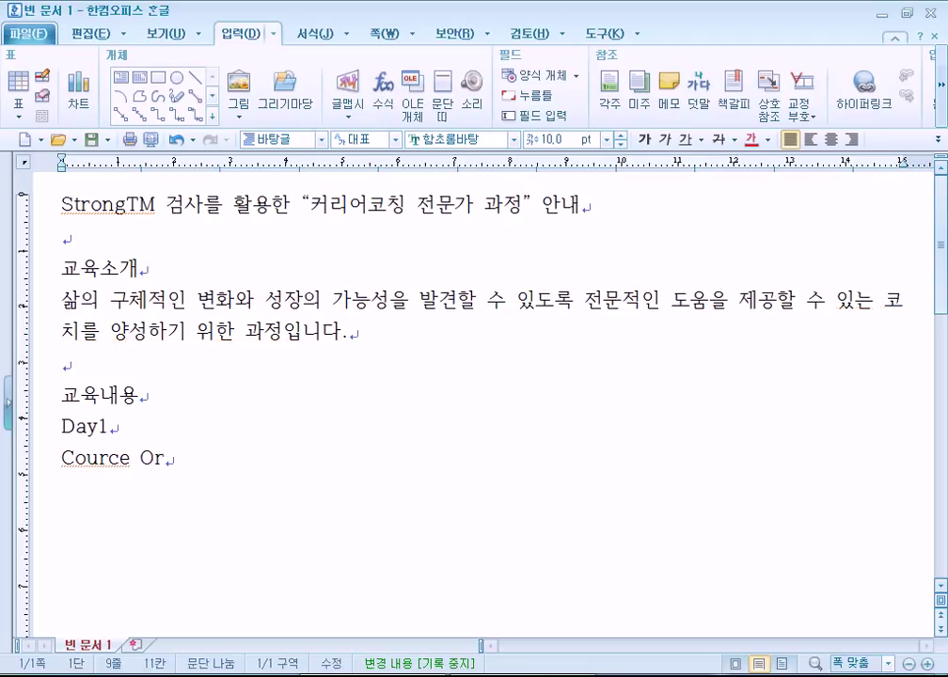
pyautogui.press('Left')
pyautogui.press('Left')
pyautogui.press('Left')
pyautogui.press('BackSpace')
pyautogui.press('BackSpace')
pyautogui.write('s')
pyautogui.press('End')
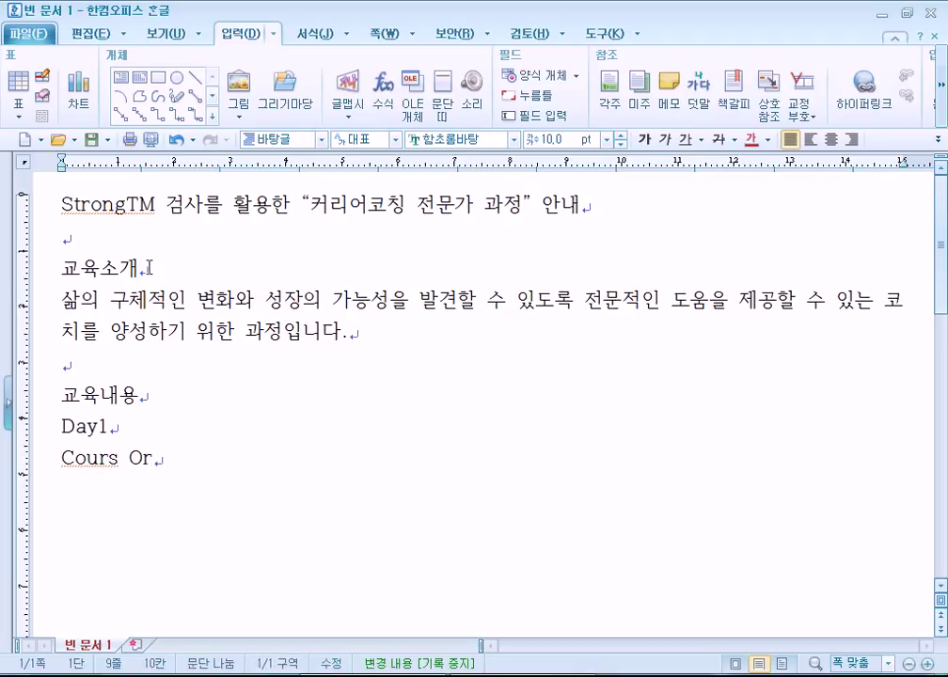
pyautogui.write('ien')
# Switch from overwrite to insert mode and correct "Cours" to "Course" in the line under Day1
pyautogui.press('Insert')
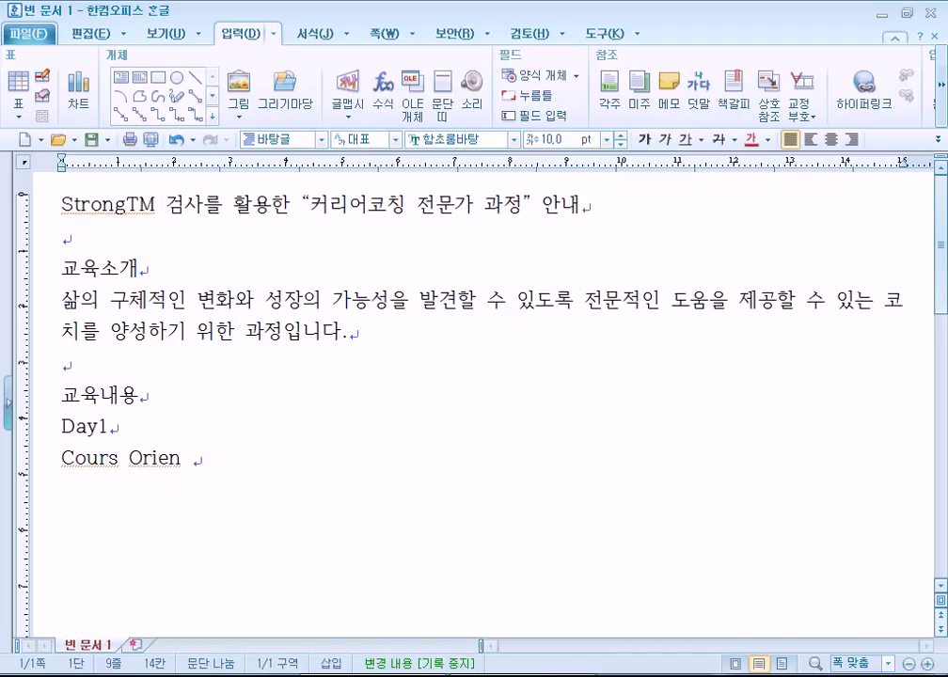
pyautogui.press('Left')
pyautogui.press('Left')
pyautogui.press('Left')
pyautogui.press('Left')
pyautogui.press('Left')
pyautogui.press('Left')
pyautogui.press('Left')
pyautogui.press('Left')
pyautogui.press('Left')
pyautogui.press('Left')
pyautogui.press('Right')
pyautogui.press('Right')
pyautogui.press('Right')
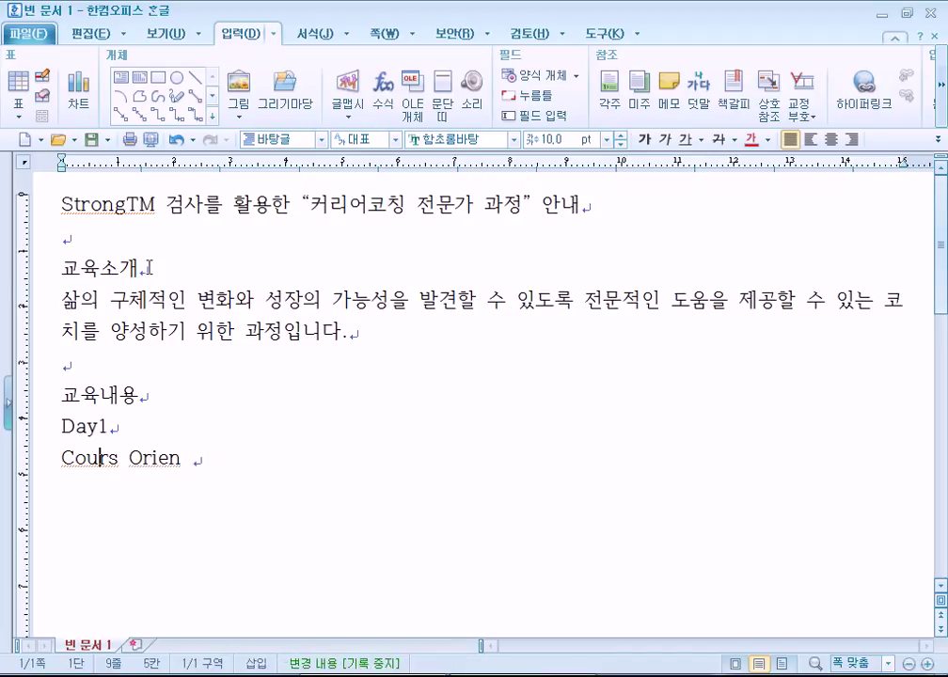
pyautogui.write('e')
pyautogui.press('End')
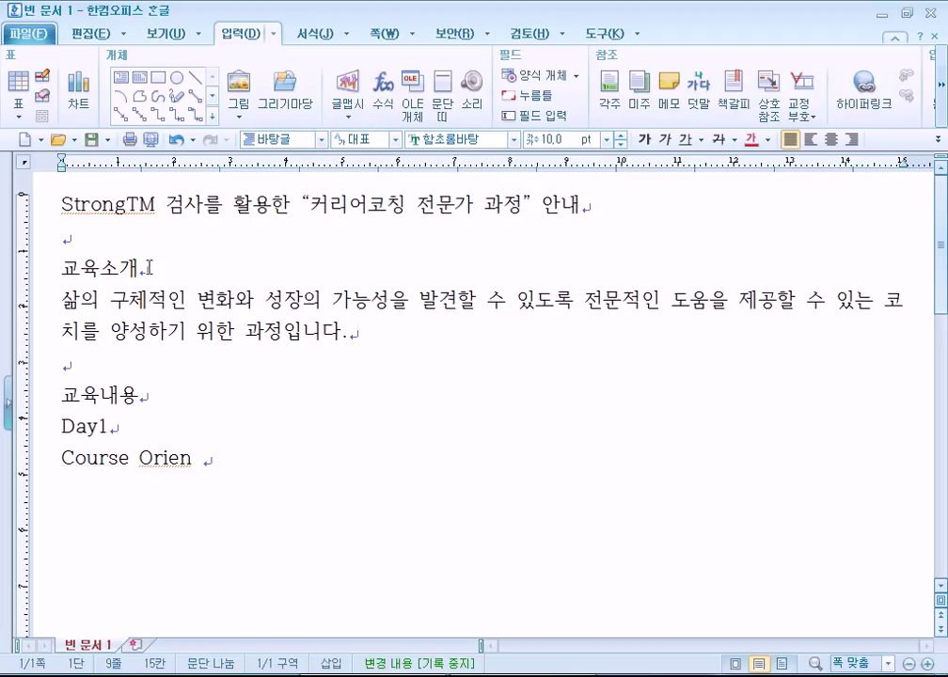
# Complete the word "Orien" as "Orientation" at the end of the Day1 topic line
pyautogui.press('BackSpace')
pyautogui.write('tatu')
pyautogui.press('BackSpace')
pyautogui.write('ion ')
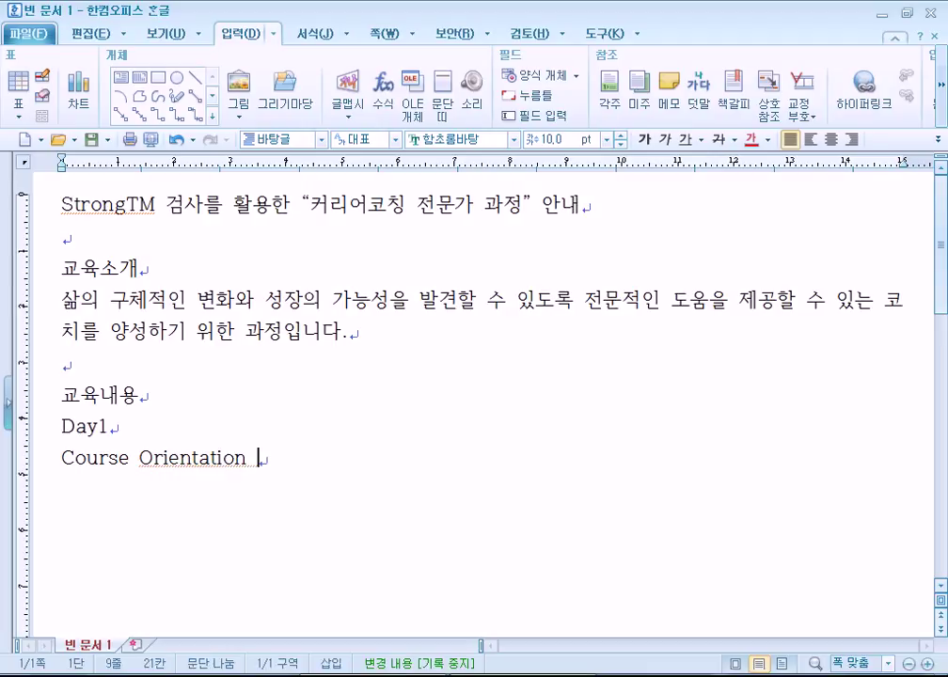
# Append the topics "/커리어와 코칭 /커리어 프로세스 /코칭 스킬" to the Course Orientation line
pyautogui.write('/커리어와 ')
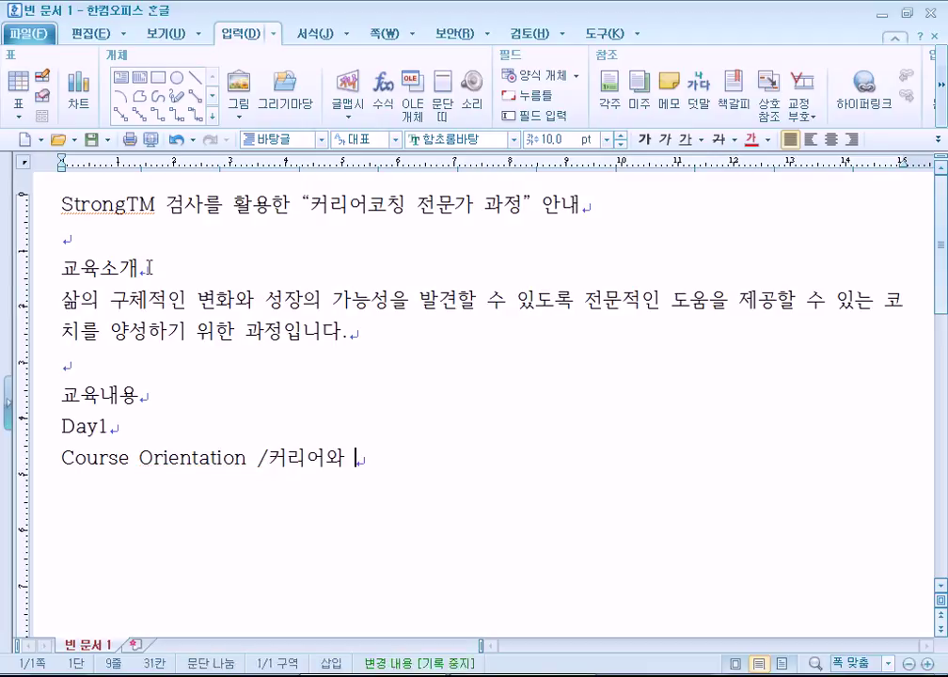
pyautogui.write('코칭 /커')
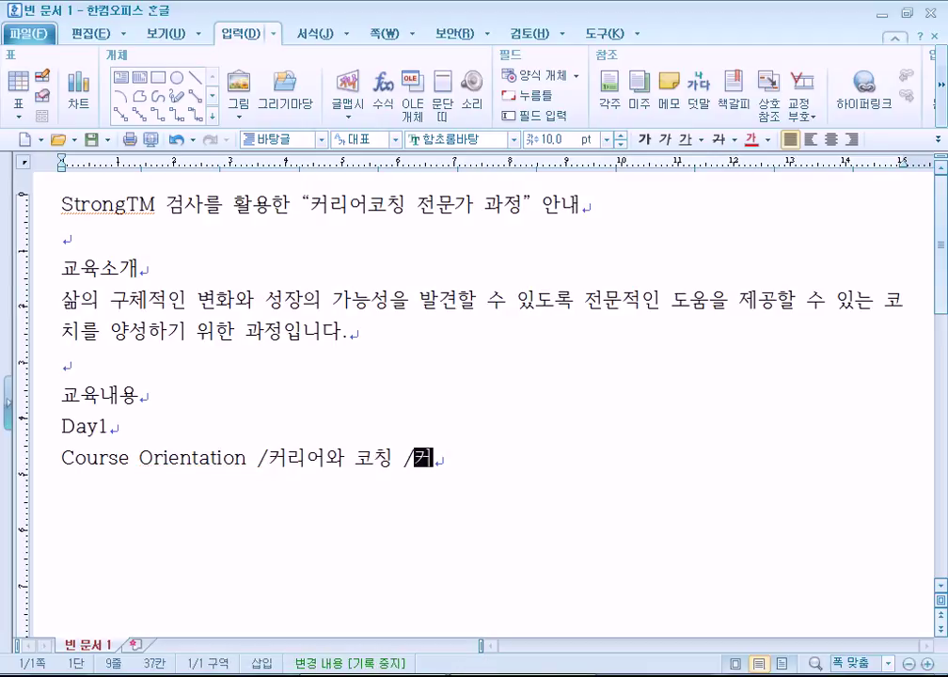
pyautogui.write('링어 프로세스 ')
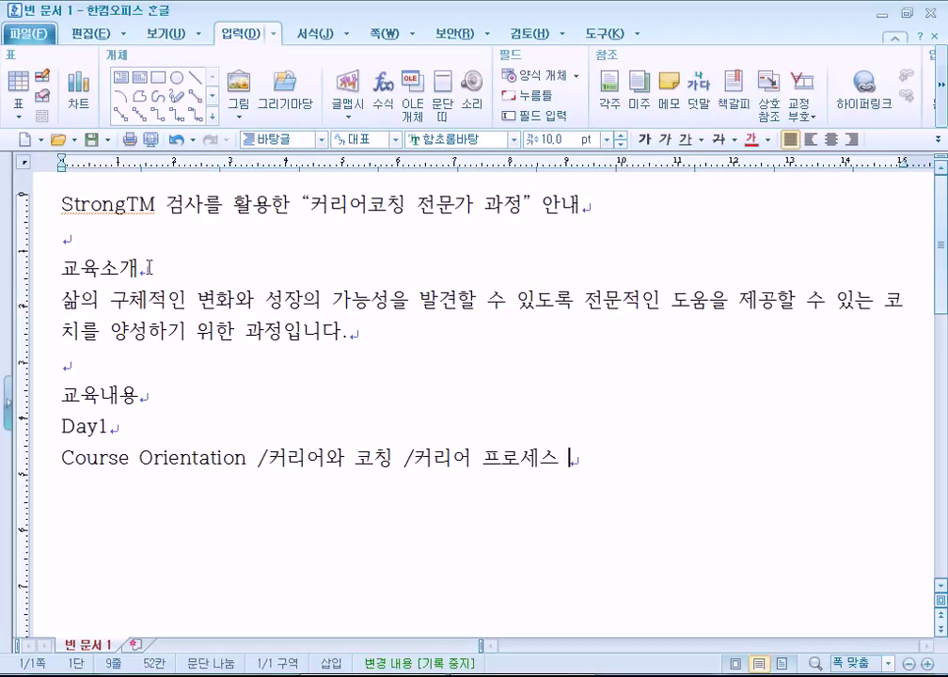
pyautogui.write('/코칭 수ㅡ키')
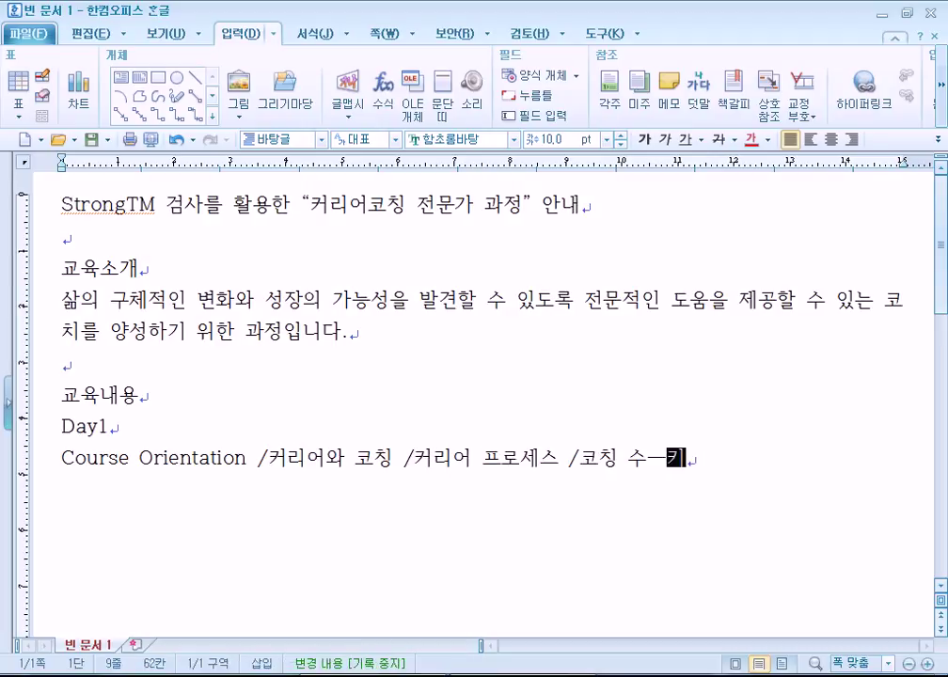
pyautogui.press('BackSpace')
pyautogui.press('BackSpace')
pyautogui.press('BackSpace')
pyautogui.write('스킬')
# Add a line reading Day2 below the Day1 topics
pyautogui.press('Return')
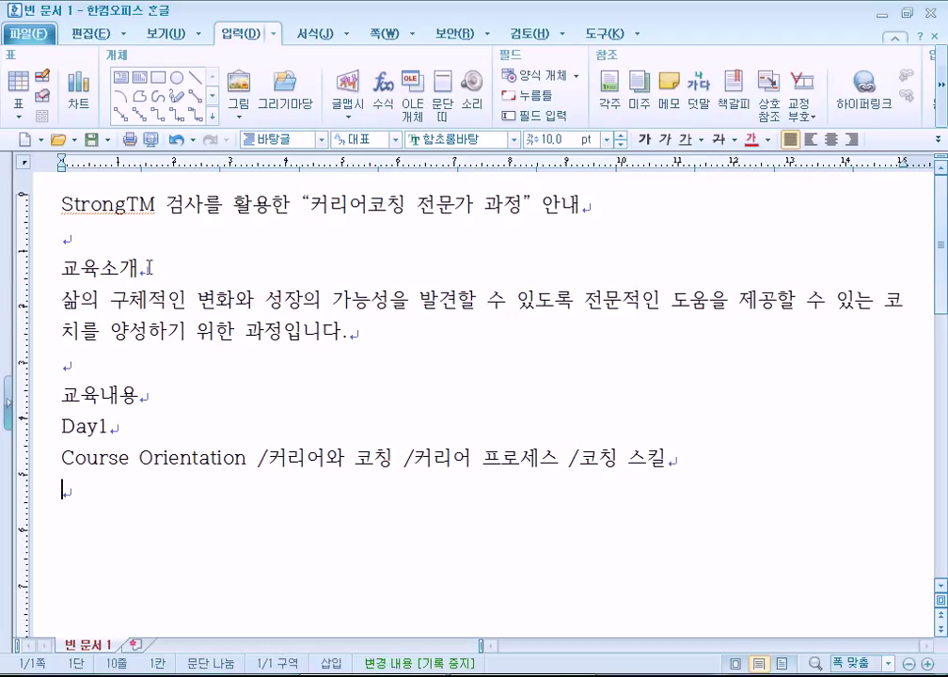
pyautogui.write('Daty')
pyautogui.press('BackSpace')
pyautogui.press('BackSpace')
pyautogui.write('y2')
# Add the topics line "직업흥미검사 / 진로탐색검사 / 진로발달검사" below Day2
pyautogui.press('Return')
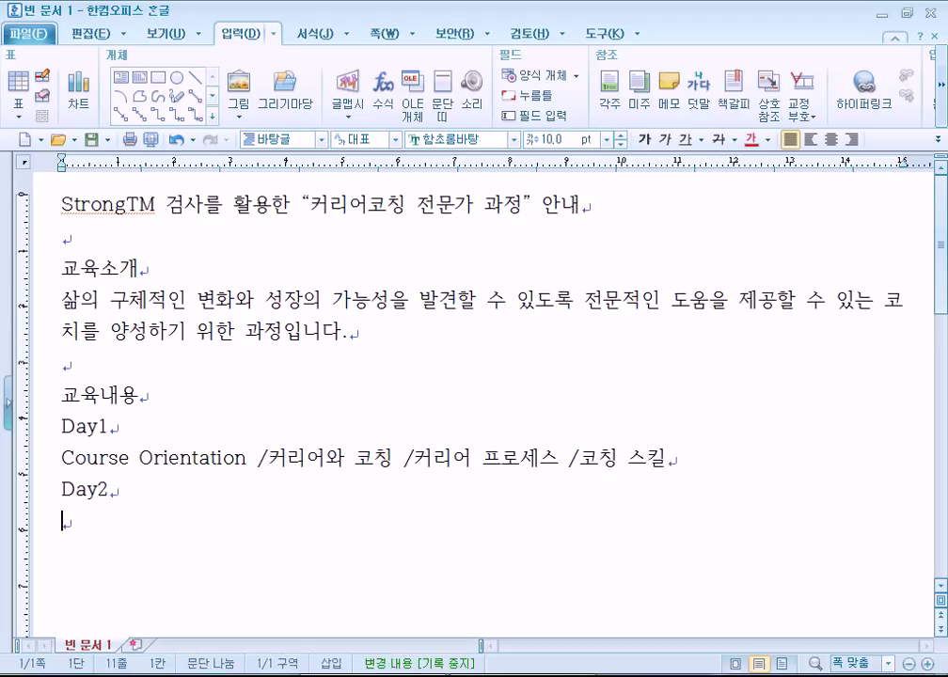
pyautogui.write('직업흥')
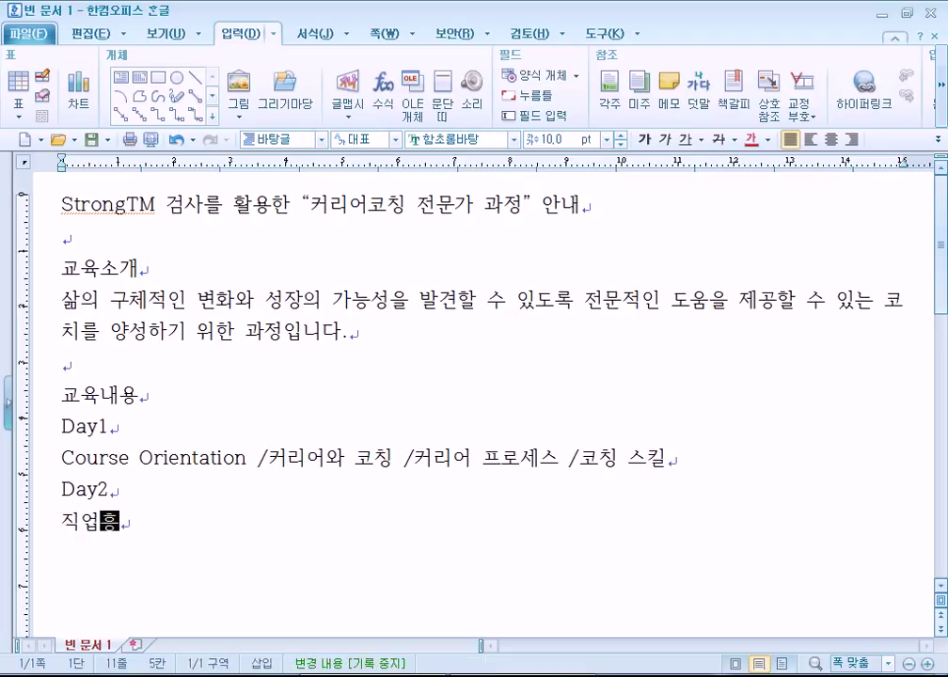
pyautogui.write('미검사 / 전로')
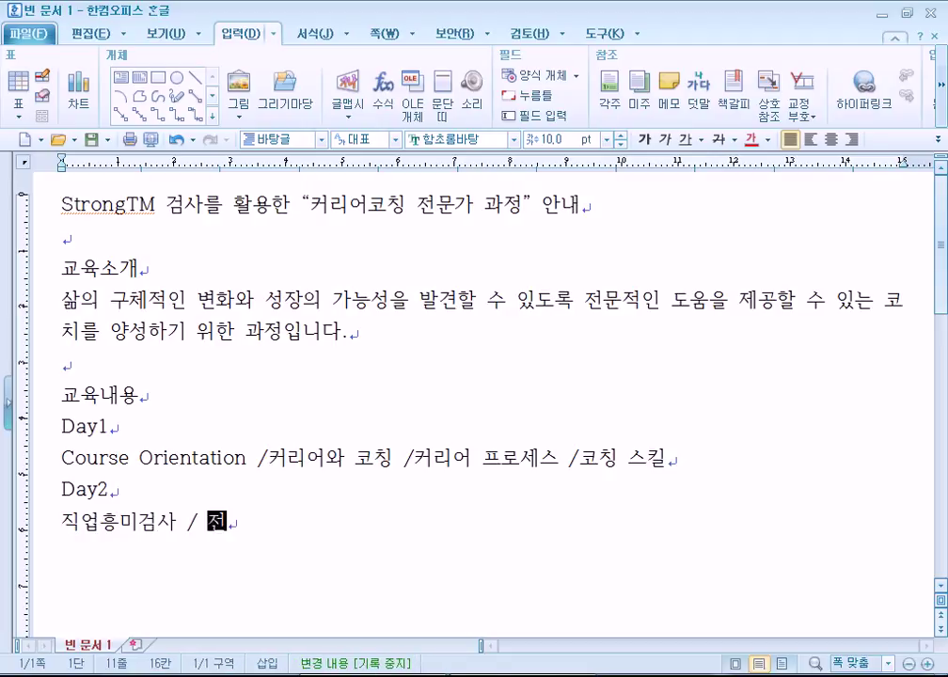
pyautogui.press('BackSpace')
pyautogui.press('BackSpace')
pyautogui.press('BackSpace')
pyautogui.write('진ㄹ')
pyautogui.write('로탐색검')
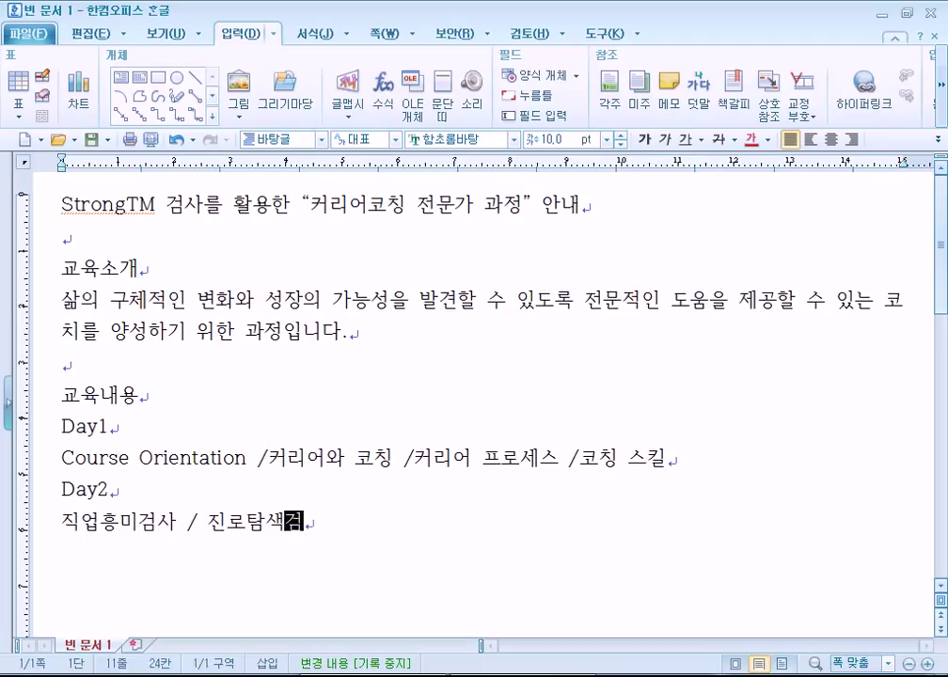
pyautogui.write('사 / 진롤')
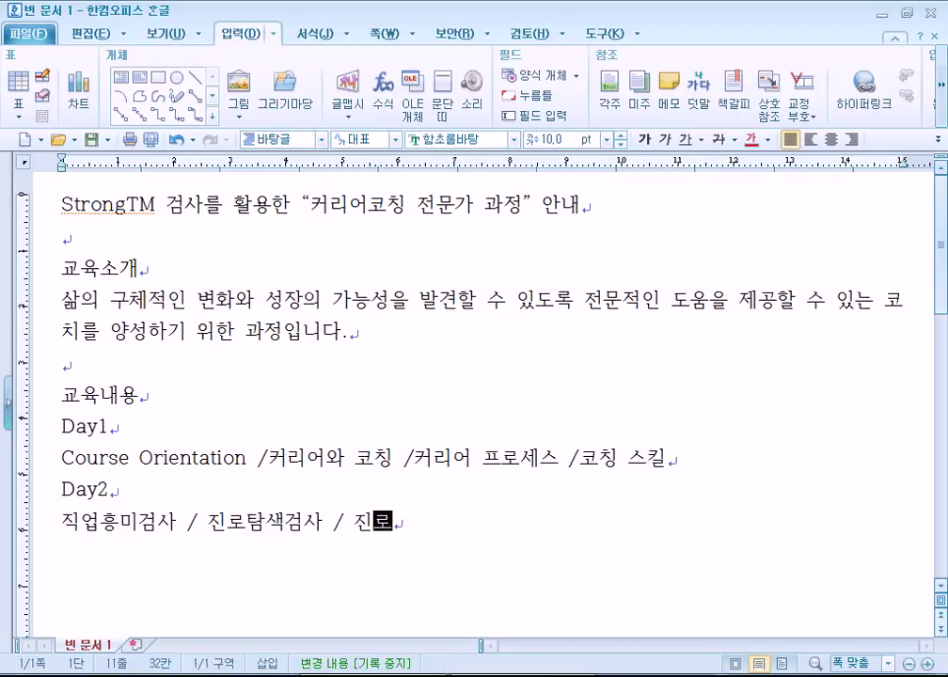
pyautogui.write('발달검사')
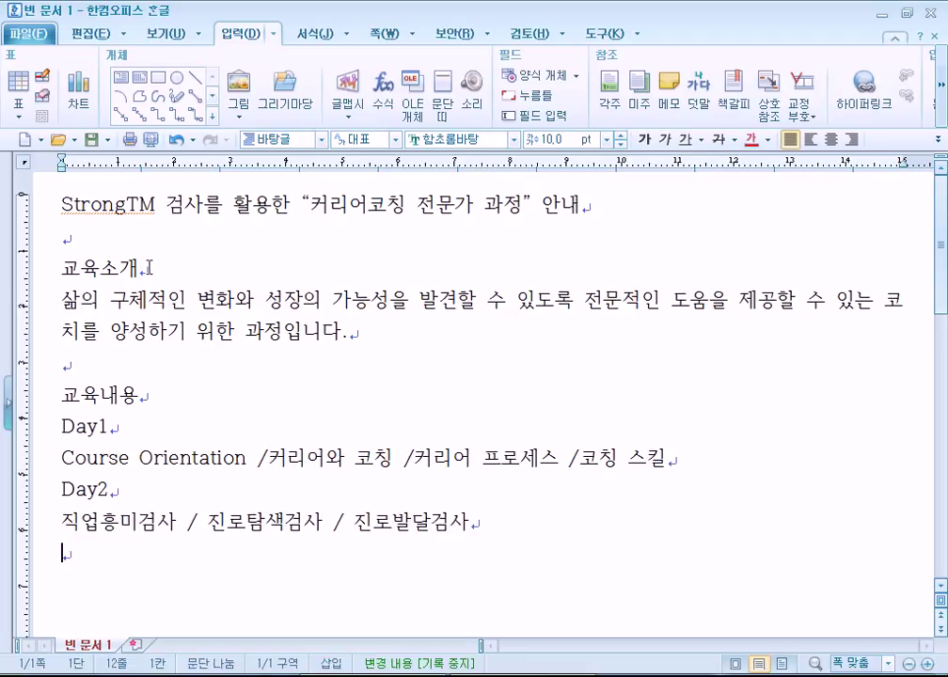
# Add the heading "교육일정" after a blank line below the Day2 topics, with "2013.07.14.~203.07.18" beneath it
pyautogui.press('Return')
pyautogui.press('Return')
pyautogui.write('교육일정')
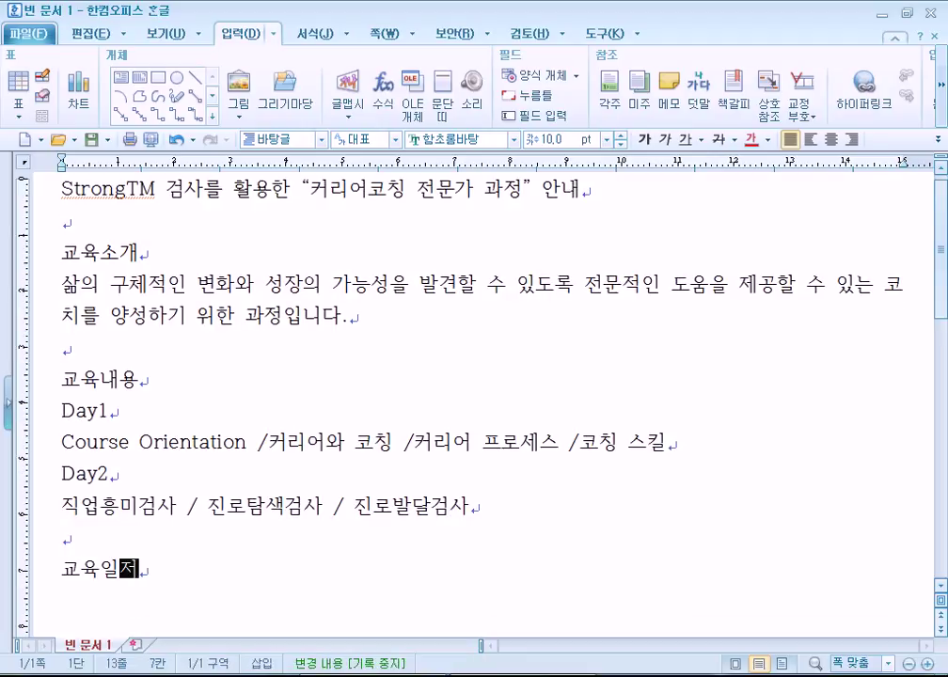
pyautogui.press('Return')
pyautogui.write('2013')
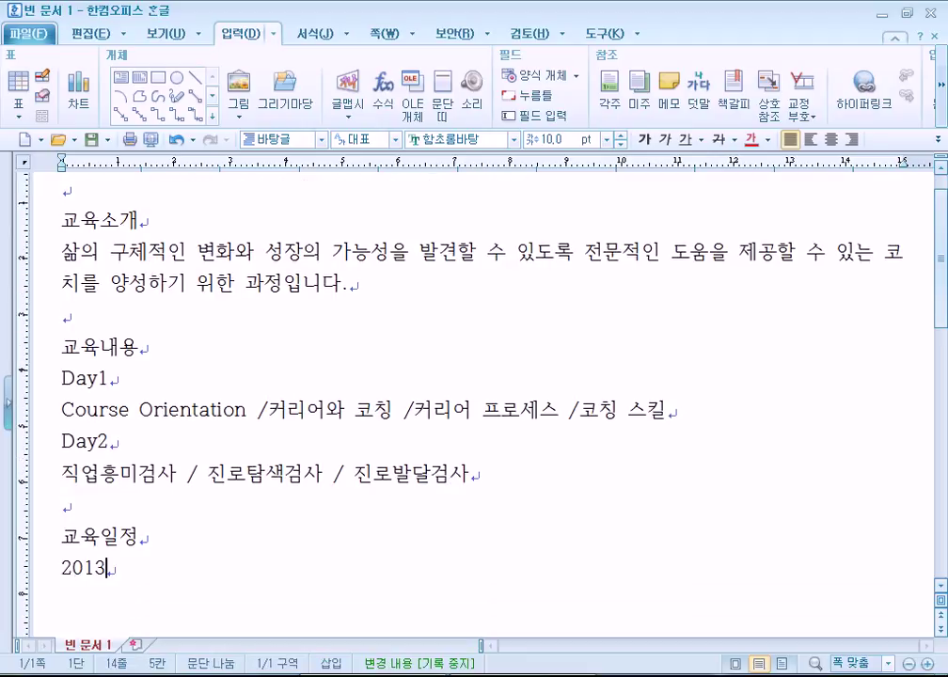
pyautogui.write('.07.14.~')
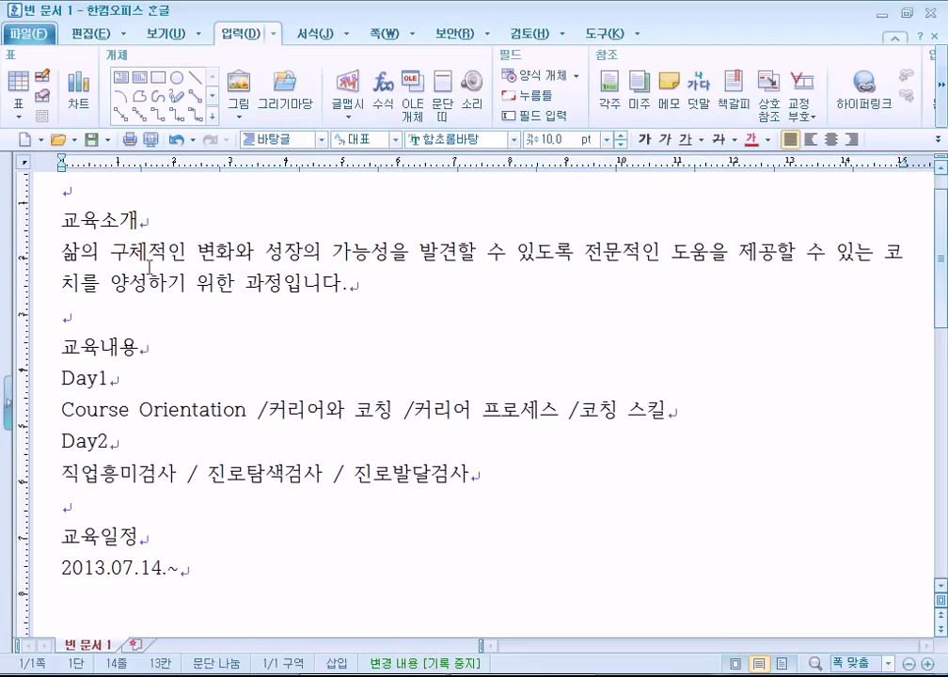
pyautogui.write('203.07.18')
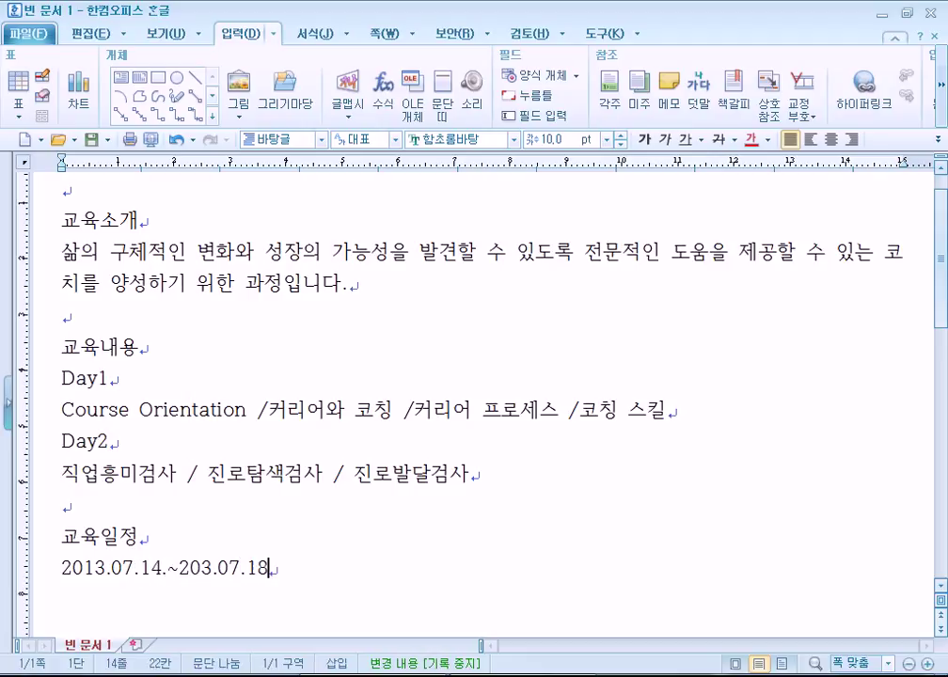
# Correct the end date's year to 2013 and append ". (4일간)" to the schedule line
pyautogui.press('Left')
pyautogui.press('Left')
pyautogui.press('Left')
pyautogui.press('Left')
pyautogui.press('Left')
pyautogui.press('Left')
pyautogui.press('Left')
pyautogui.write('1')
pyautogui.press('End')
pyautogui.write('. ')
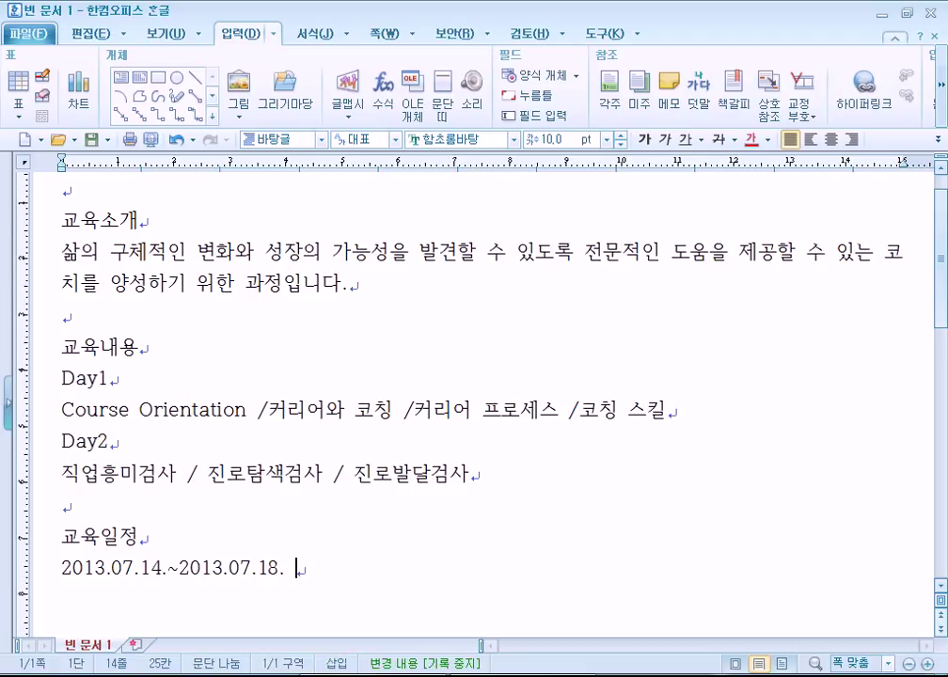
pyautogui.write('(4일간)')
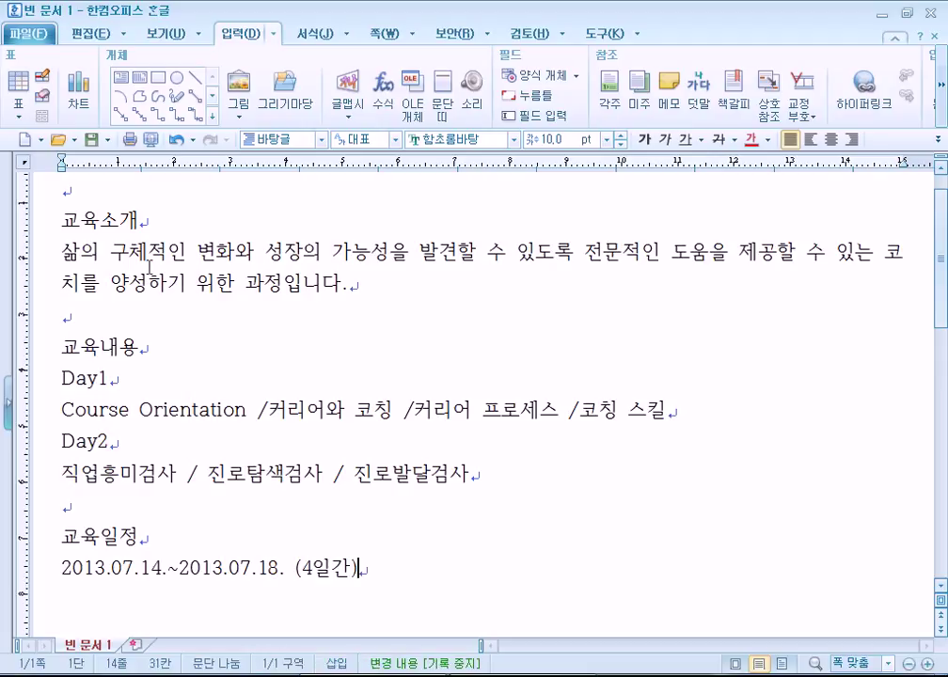
# Add the heading "교육장소" after a blank line, followed by the venue's street address and "한국 방송통신대학교"
pyautogui.press('Return')
pyautogui.press('Return')
pyautogui.write('교육장소')
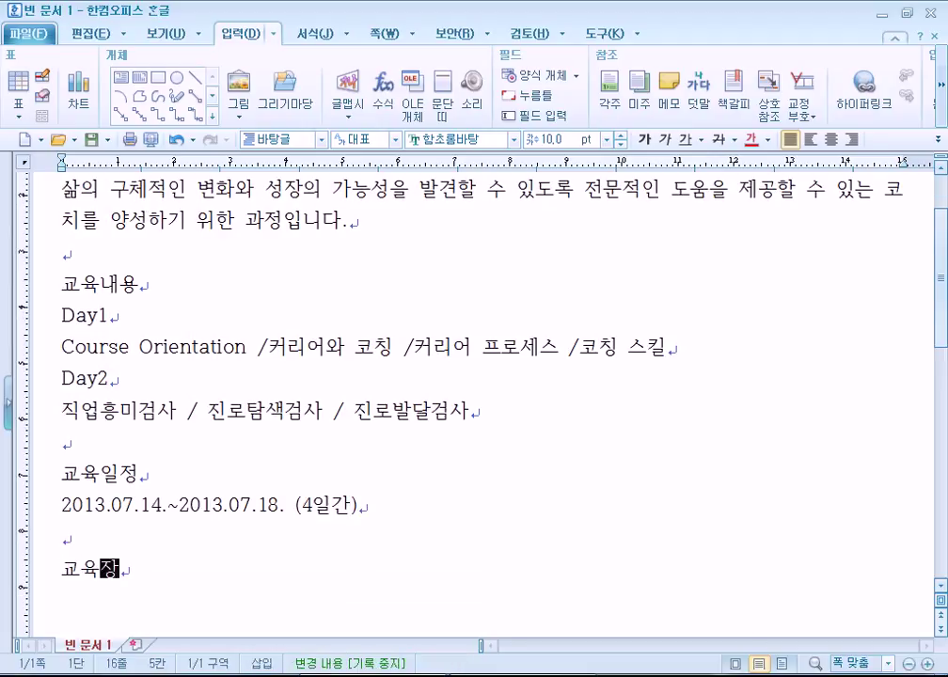
pyautogui.press('Return')
pyautogui.write('성남 분')
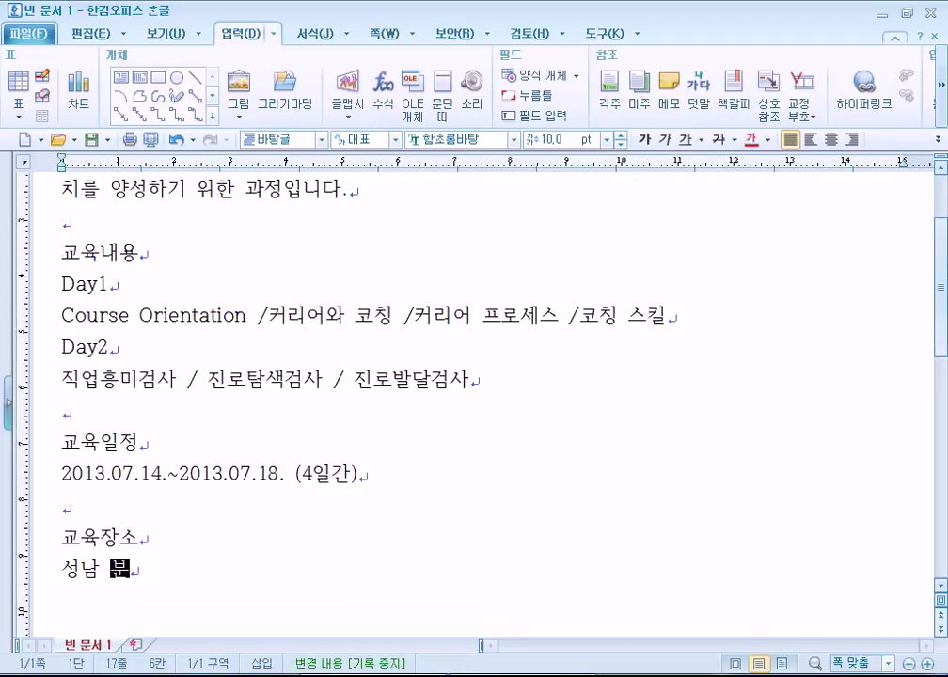
pyautogui.write('당구 구미동 ')
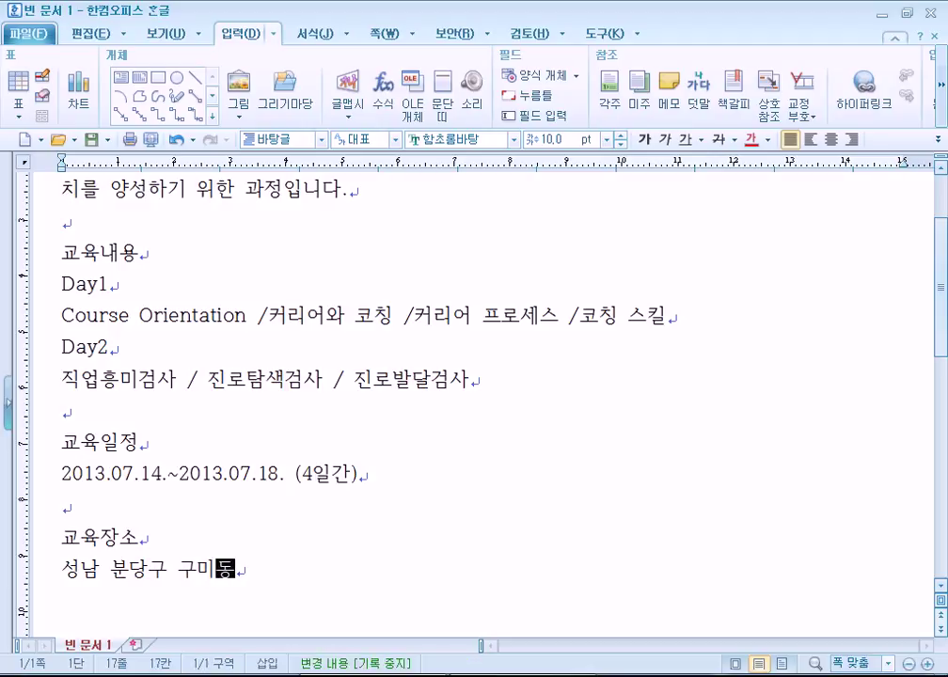
pyautogui.write('23-*')
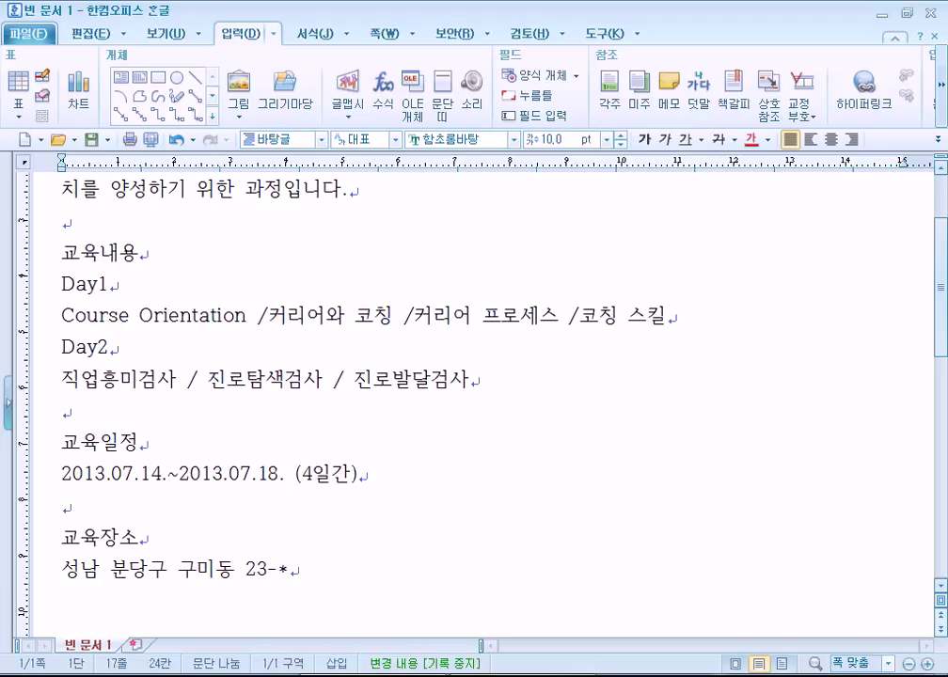
pyautogui.press('BackSpace')
pyautogui.write('2 한국ㅂ')
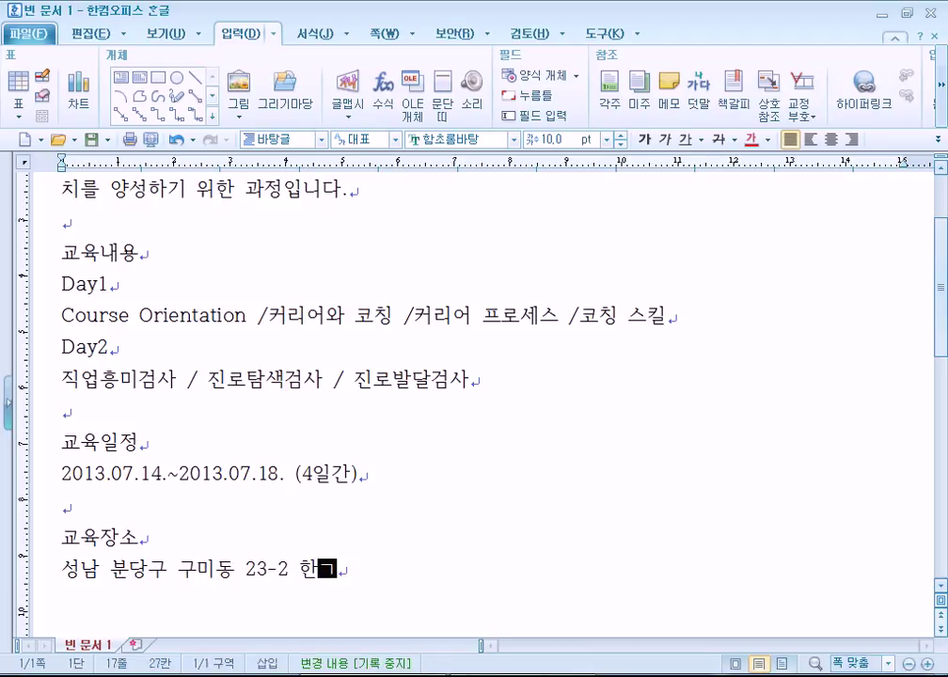
pyautogui.write('ㅏㅇ송')
pyautogui.click(336, 569)
pyautogui.click(386, 569)
pyautogui.write('토ㅇ신대학교')
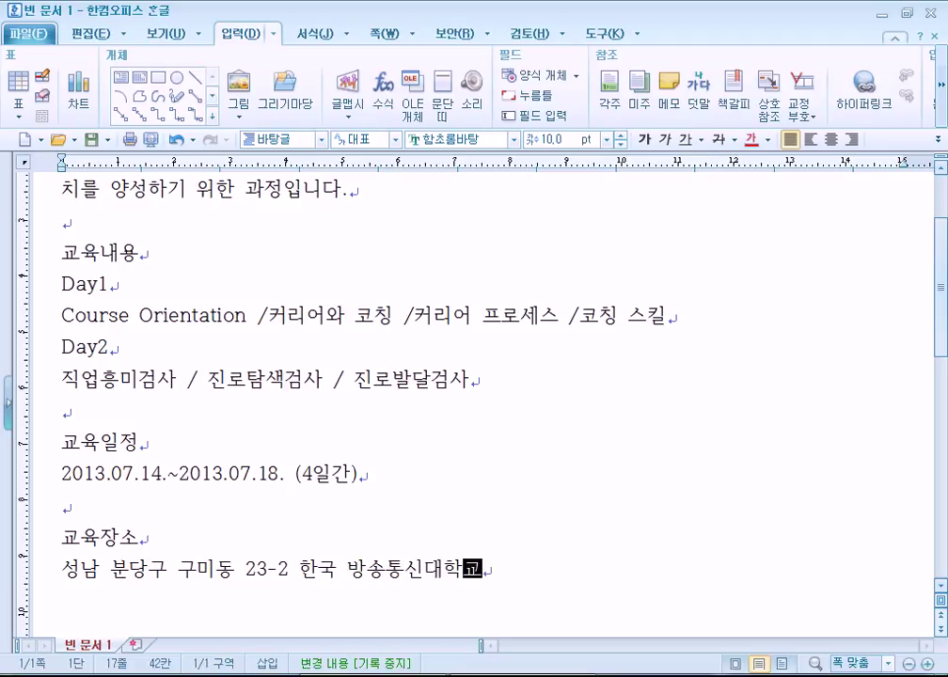
# Append the directions "(미금역 4번출구 앞)" to the venue line and start a new line below it
pyautogui.write('(미금')
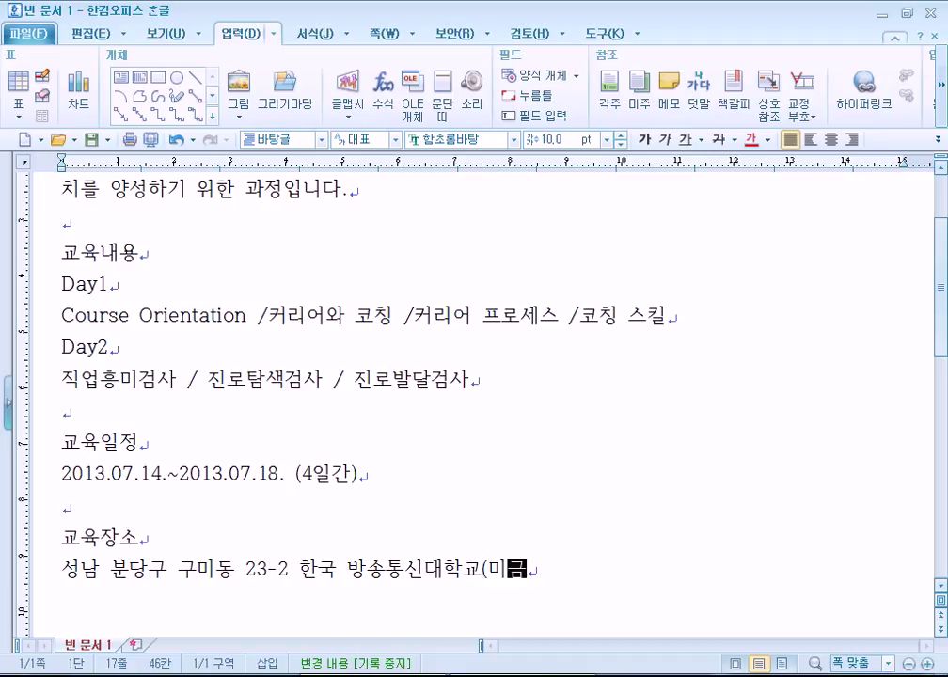
pyautogui.write('역')
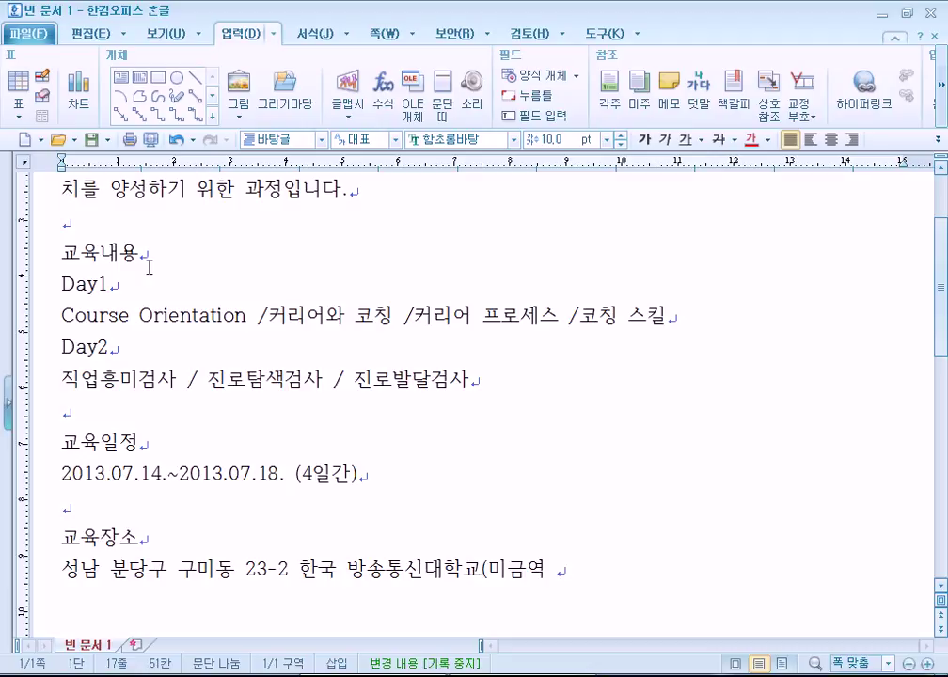
pyautogui.write('4번 출구ㅠ')
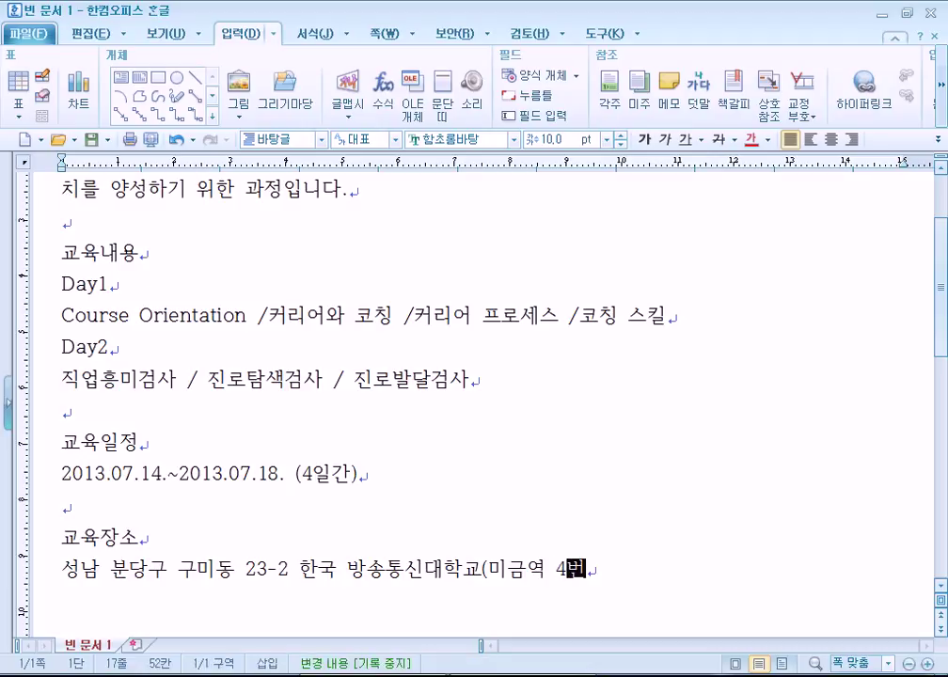
pyautogui.press('Left')
pyautogui.press('Left')
pyautogui.press('Left')
pyautogui.press('Left')
pyautogui.press('Delete')
pyautogui.press('End')
pyautogui.press('BackSpace')
pyautogui.write('앞)')
pyautogui.press('Return')
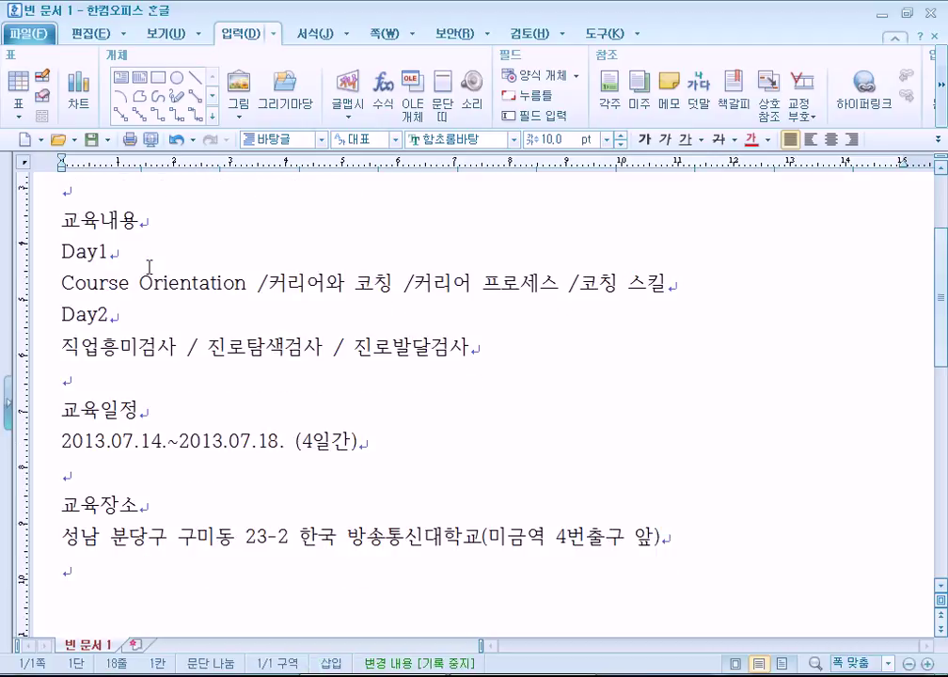
# Set the document zoom to fit the whole page (쪽 맞춤)
pyautogui.scroll(2, 94, 283)
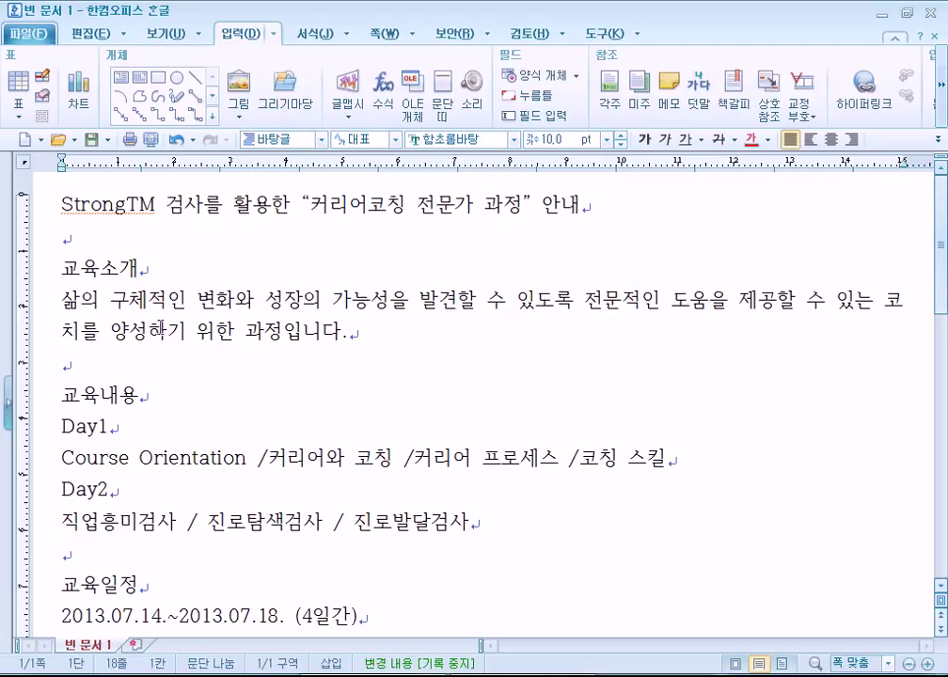
pyautogui.click(108, 427)
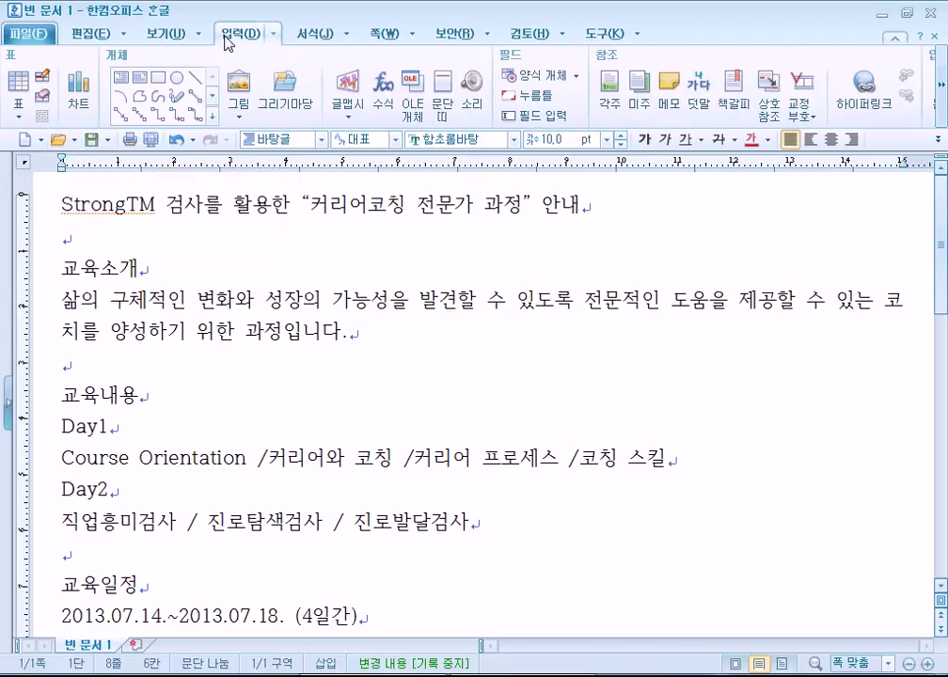
pyautogui.click(179, 34)
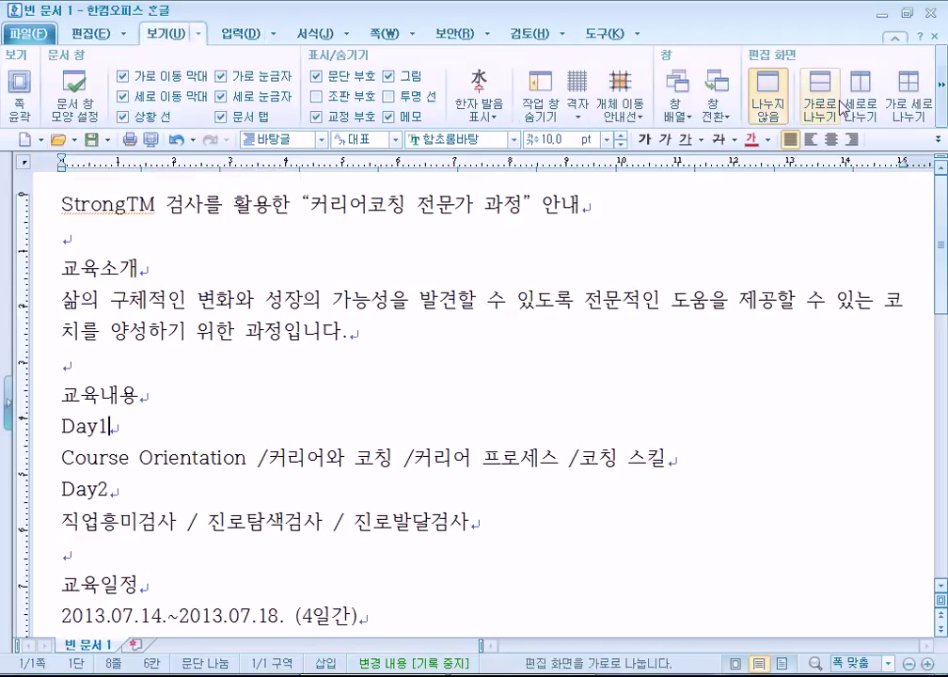
pyautogui.click(942, 85)
pyautogui.click(892, 75)
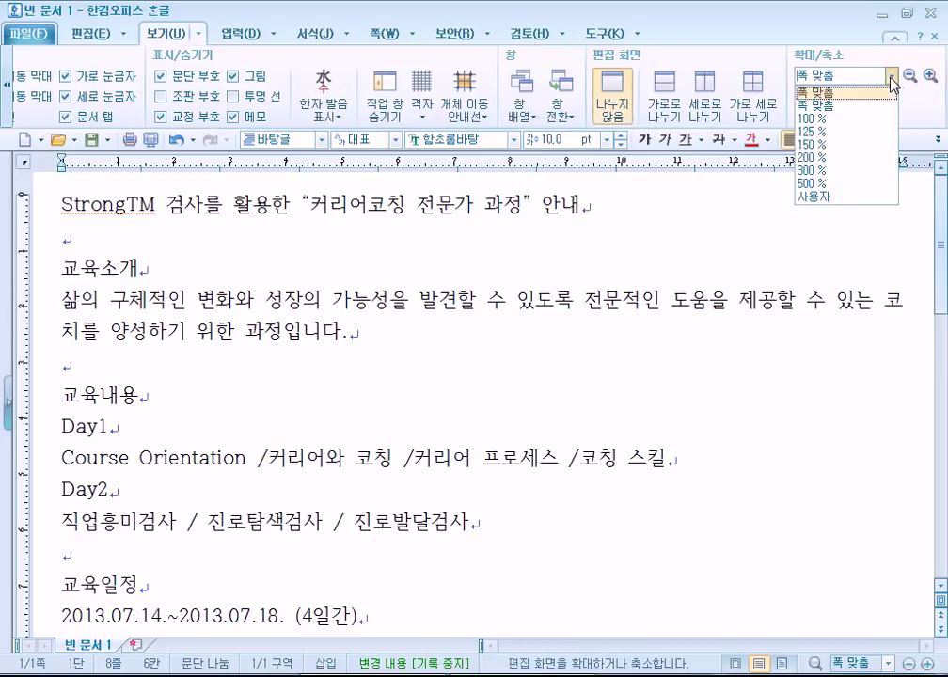
pyautogui.click(826, 105)
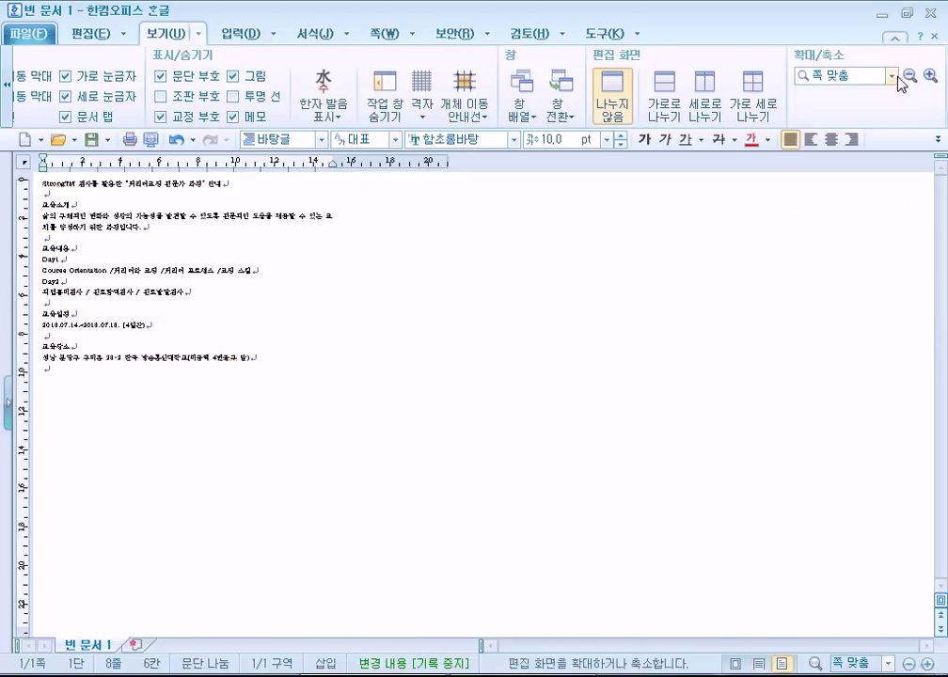
# Try the 100% and 125% zoom levels and return the document to the fit-width zoom (폭 맞춤)
pyautogui.click(893, 77)
pyautogui.click(853, 119)
pyautogui.click(892, 75)
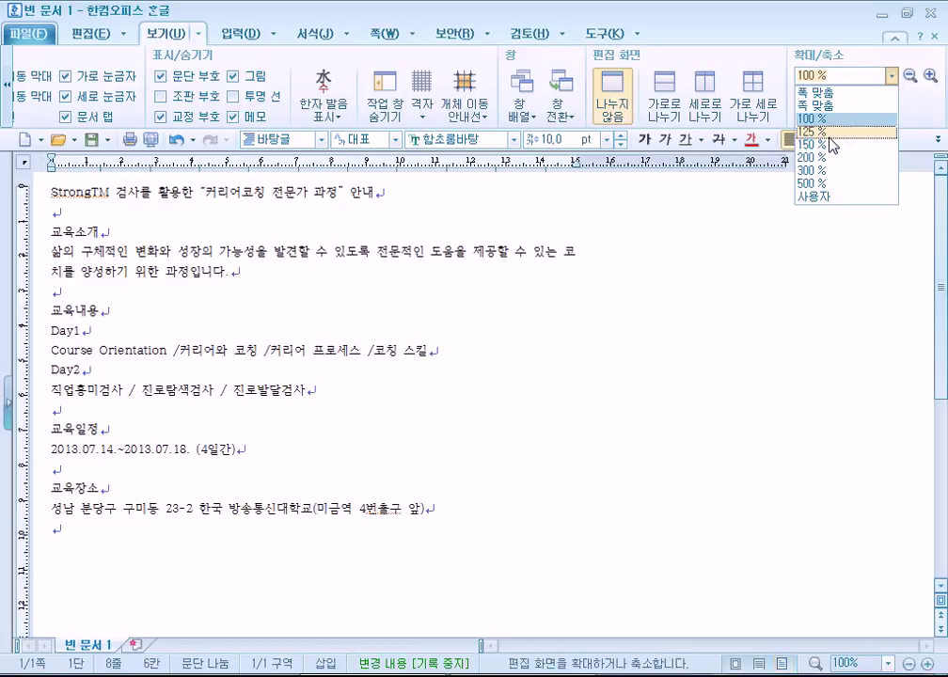
pyautogui.click(830, 138)
pyautogui.click(892, 76)
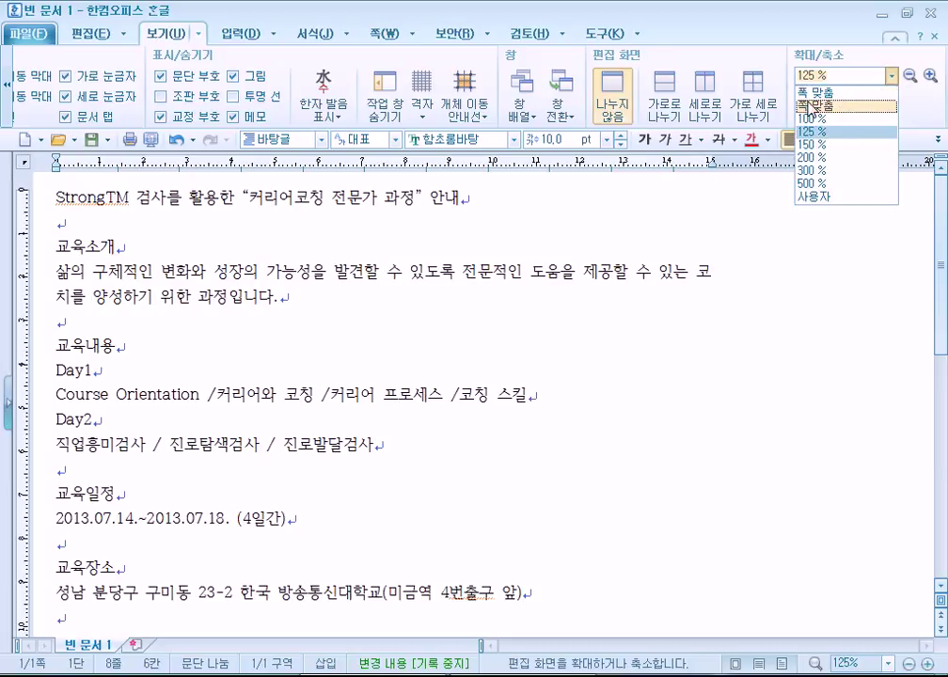
pyautogui.click(811, 106)
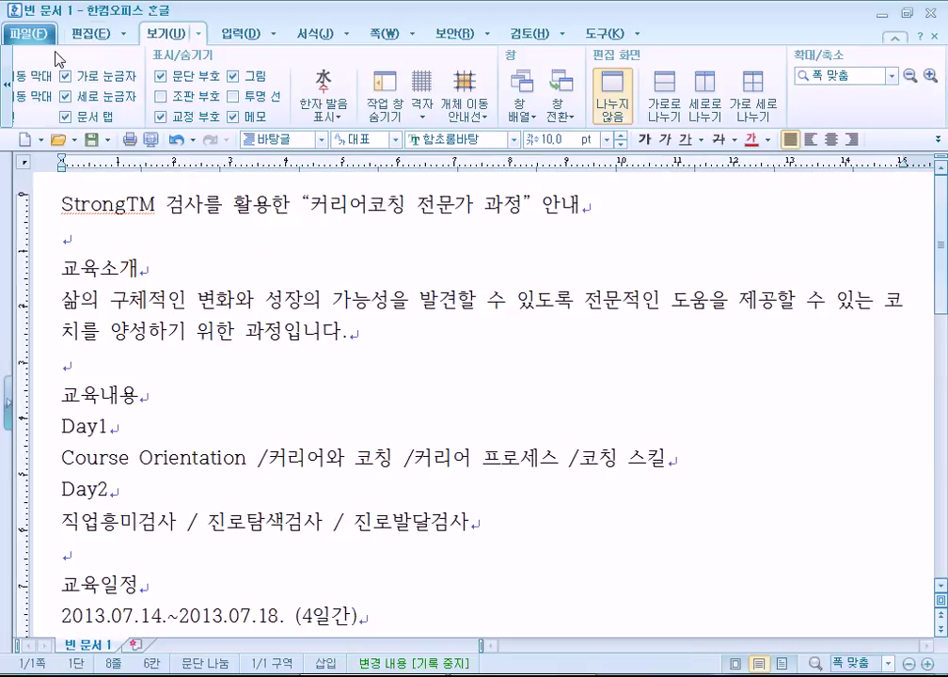
# Turn on the page outline (쪽 윤곽) to view the document with its paper margins, and turn it off again
pyautogui.click(9, 83)
pyautogui.click(8, 83)
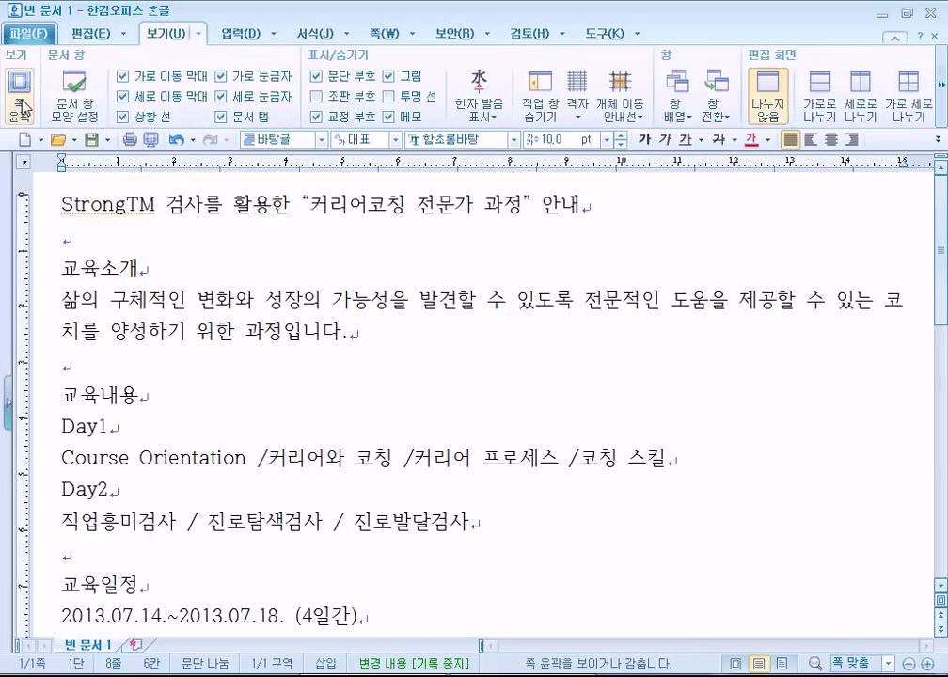
pyautogui.click(21, 94)
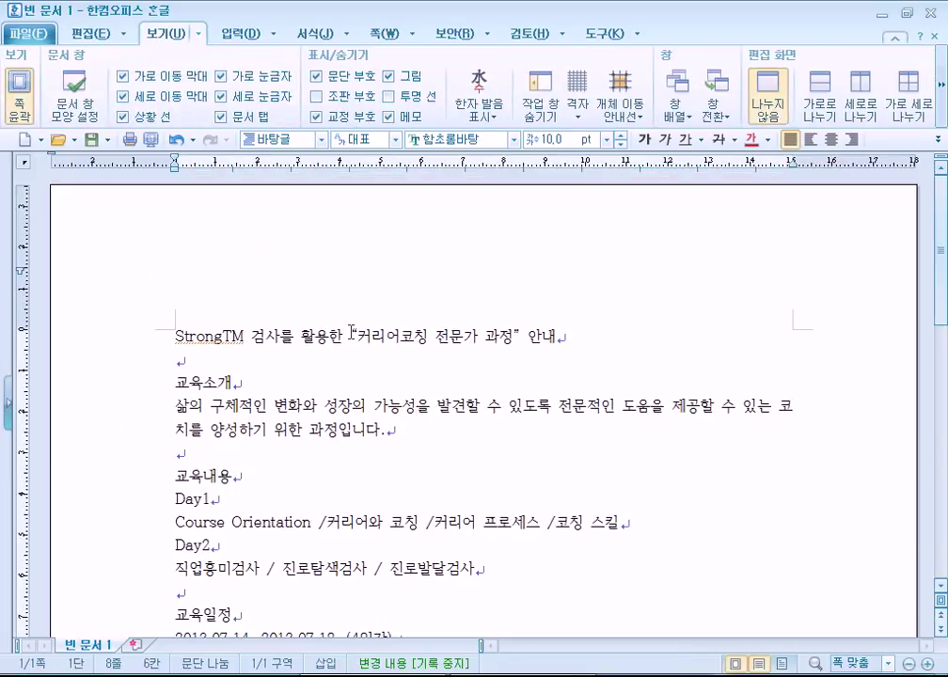
pyautogui.click(21, 87)
pyautogui.click(21, 87)
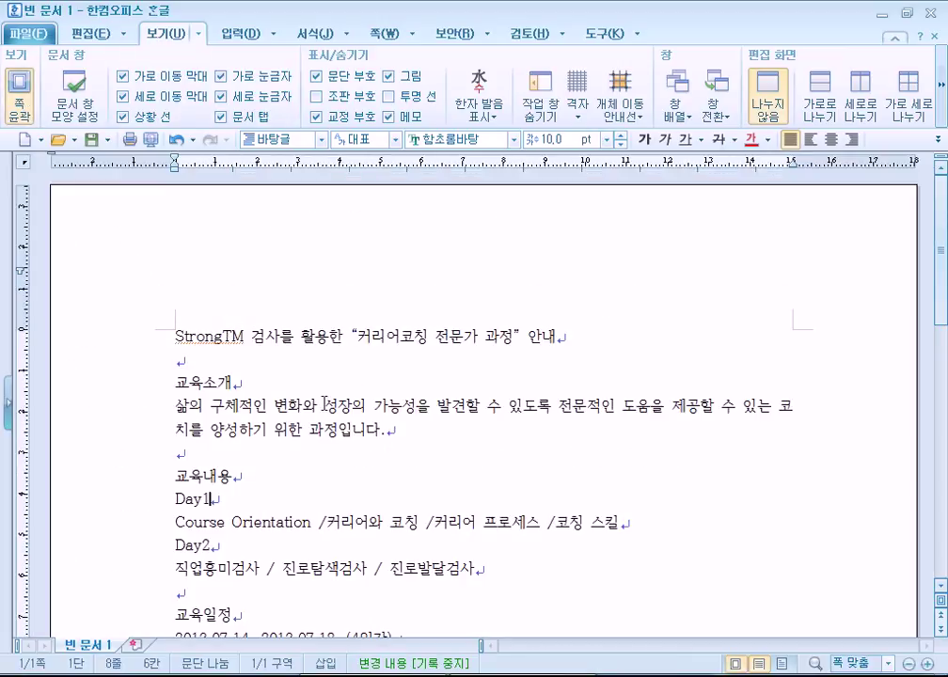
pyautogui.scroll(-1, 323, 400)
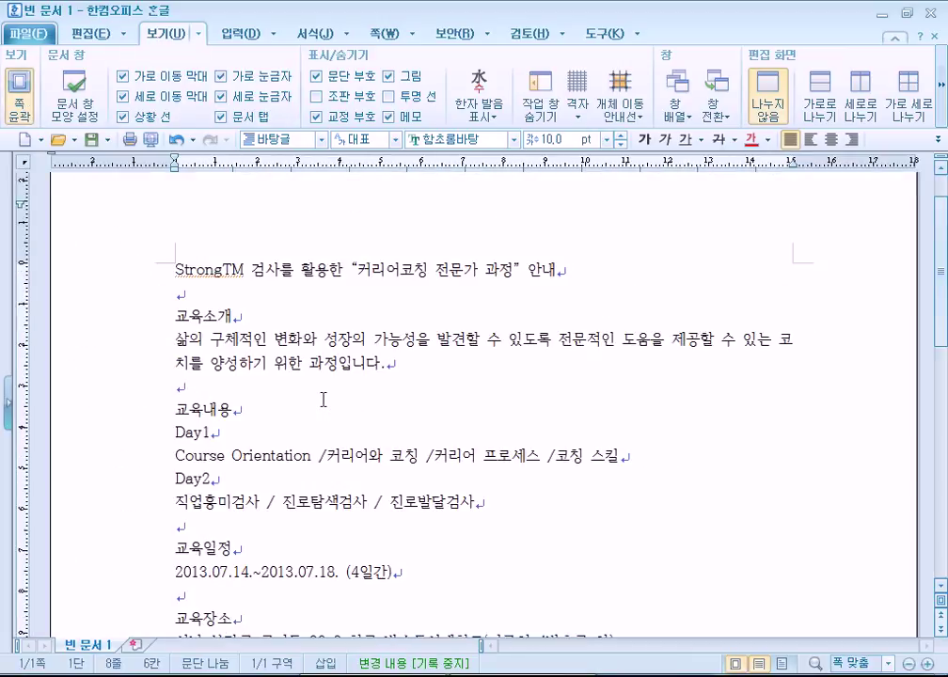
pyautogui.scroll(-1, 323, 400)
pyautogui.click(17, 102)
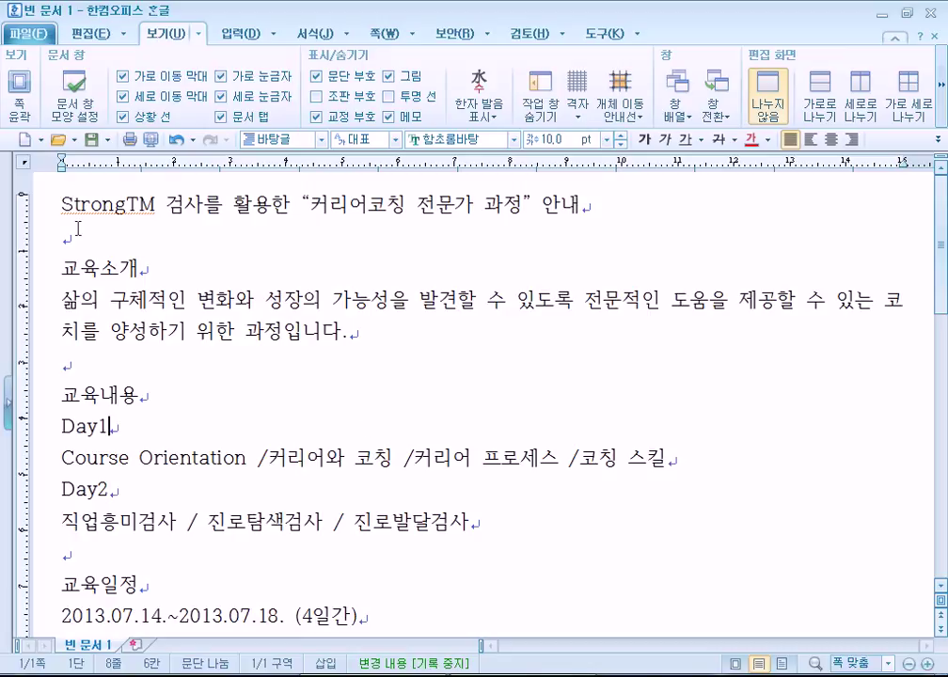
# Show the page outline (쪽 윤곽) once more to look over the announcement on its page, and hide it
pyautogui.click(21, 103)
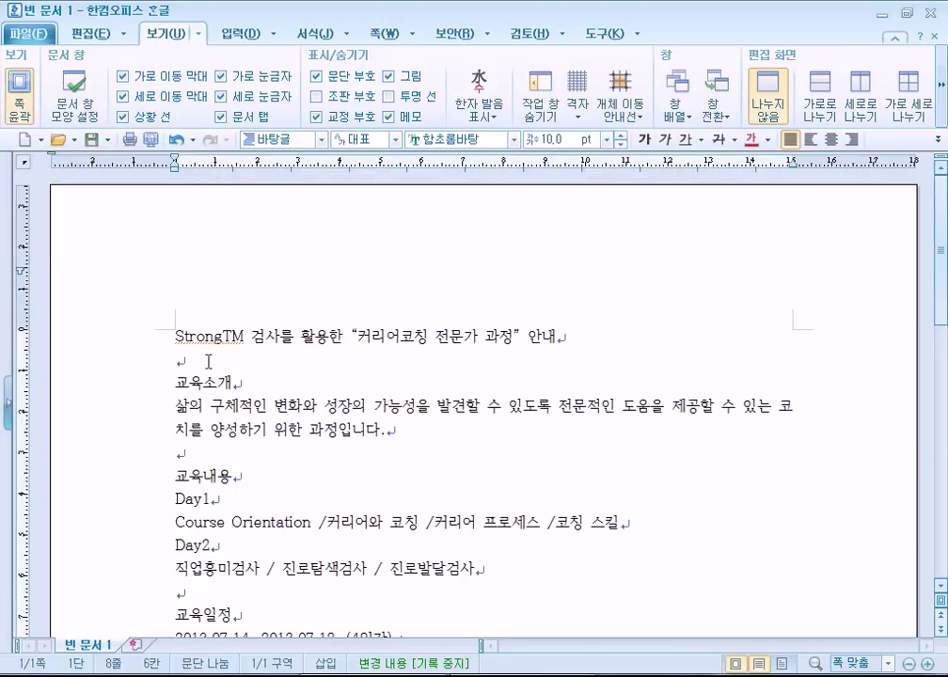
pyautogui.scroll(-1, 208, 360)
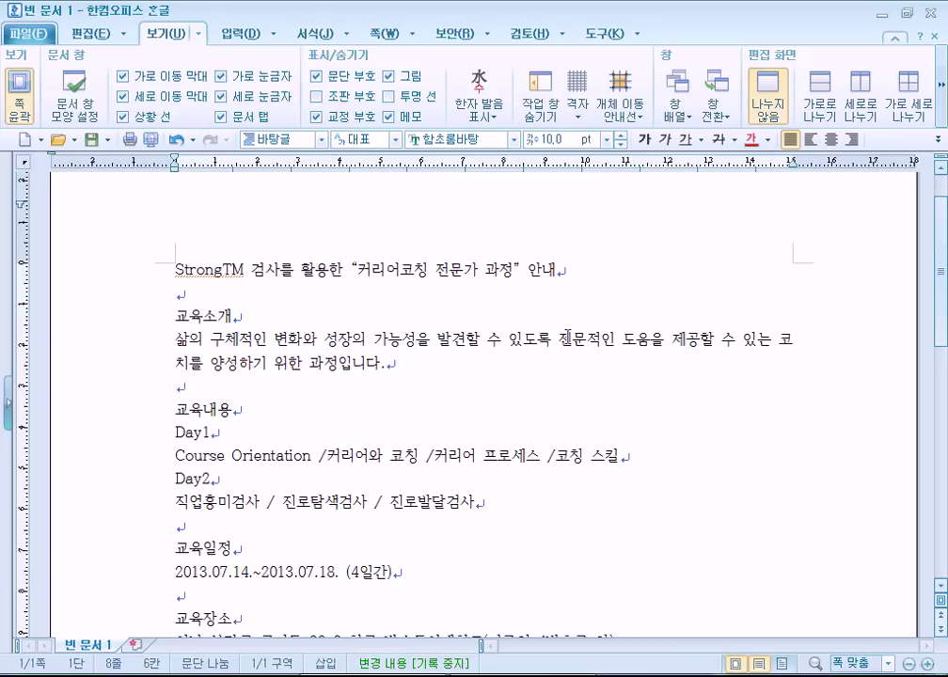
pyautogui.click(12, 97)
pyautogui.scroll(2, 92, 282)
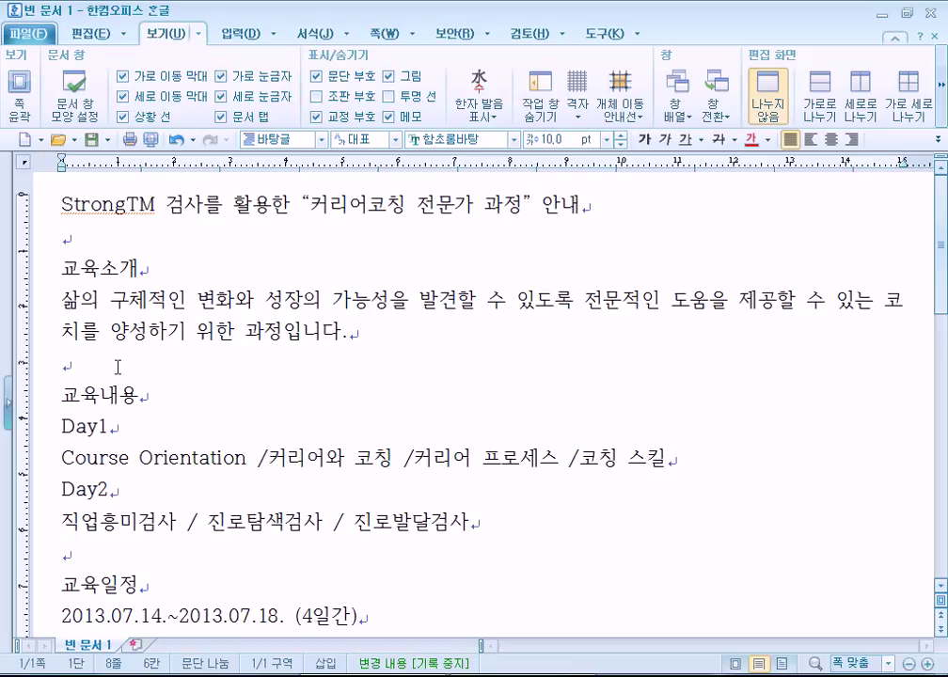
# Open 5장.교육과정안내(소스).hwp from the 315-5210-b > 5장 folder in the document library
pyautogui.click(59, 141)
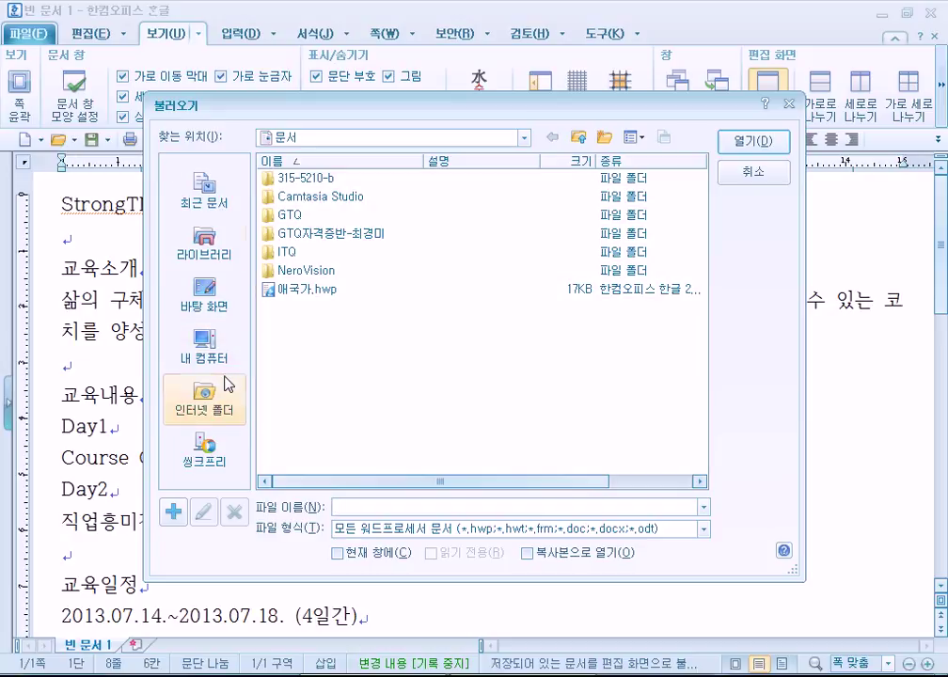
pyautogui.click(204, 238)
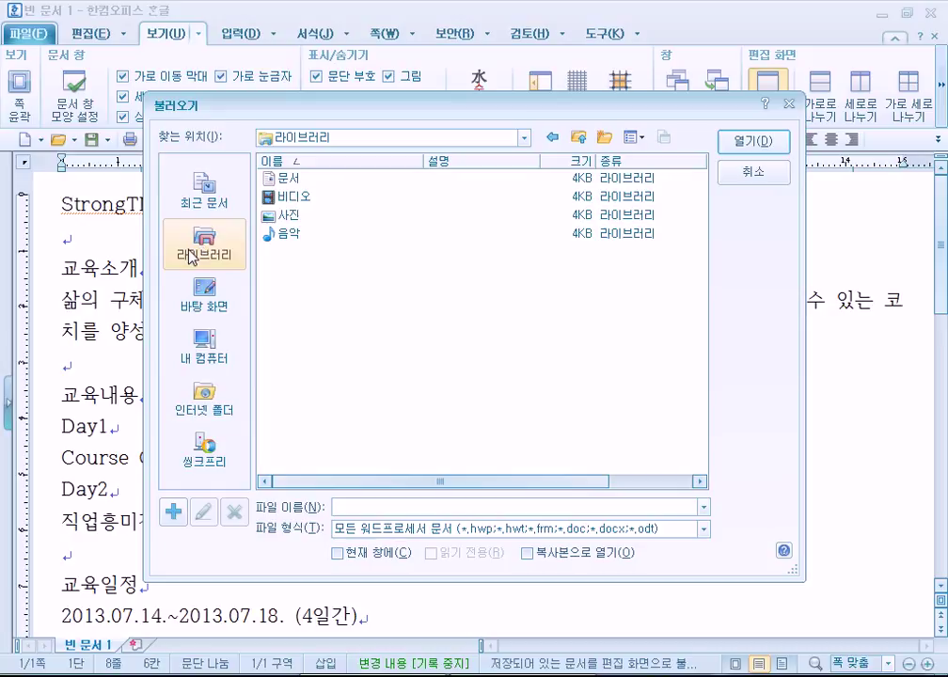
pyautogui.doubleClick(290, 178)
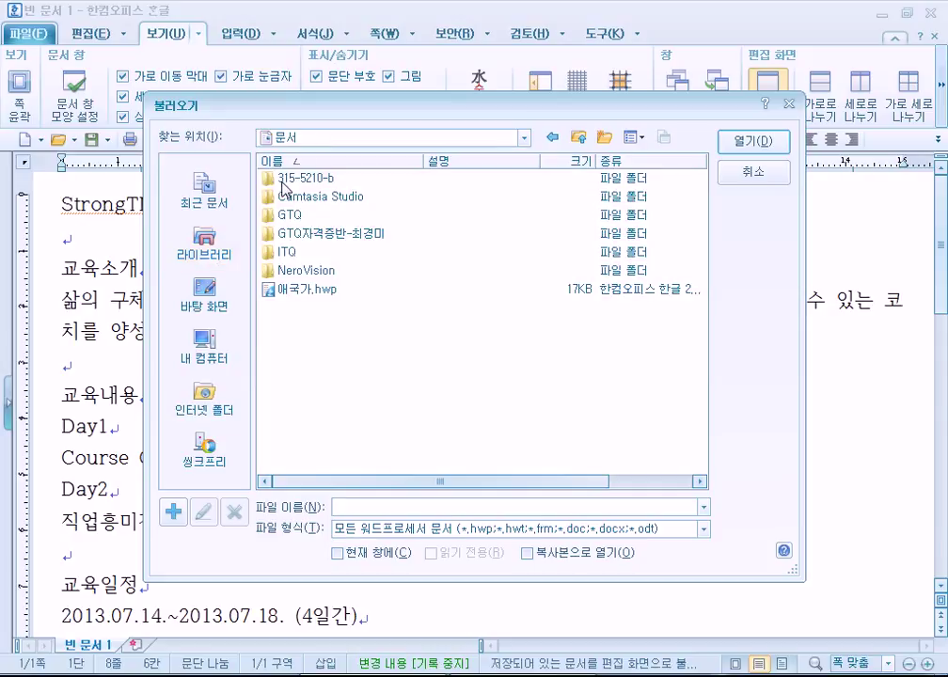
pyautogui.click(209, 239)
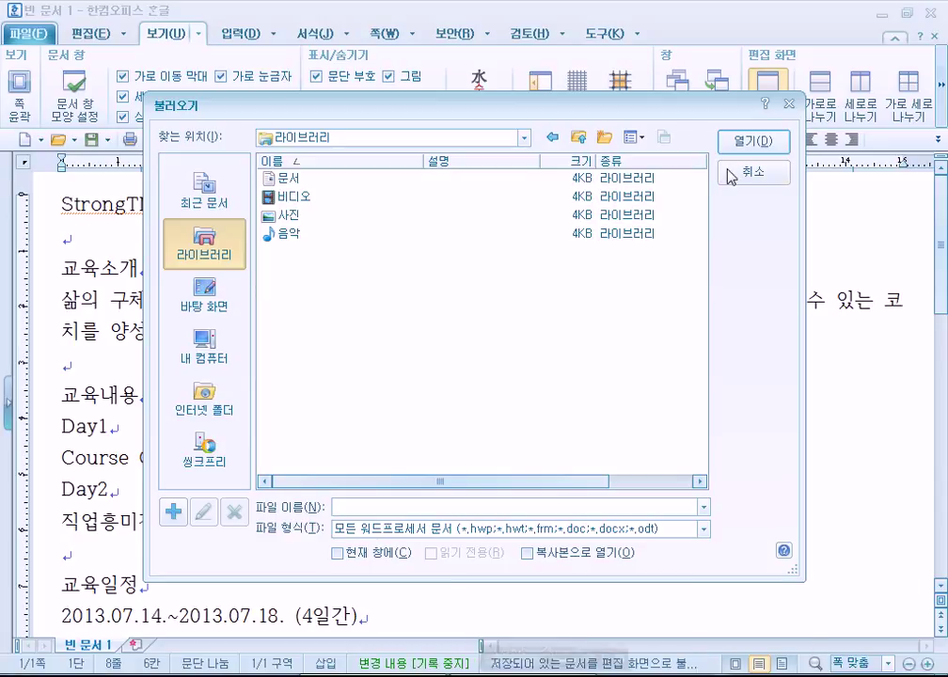
pyautogui.doubleClick(290, 186)
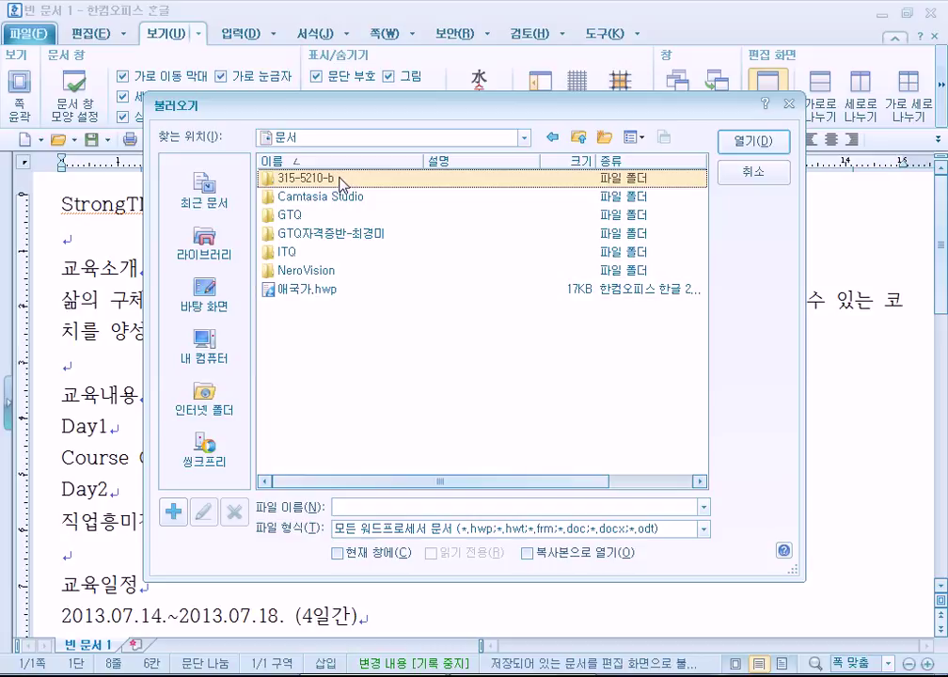
pyautogui.doubleClick(340, 180)
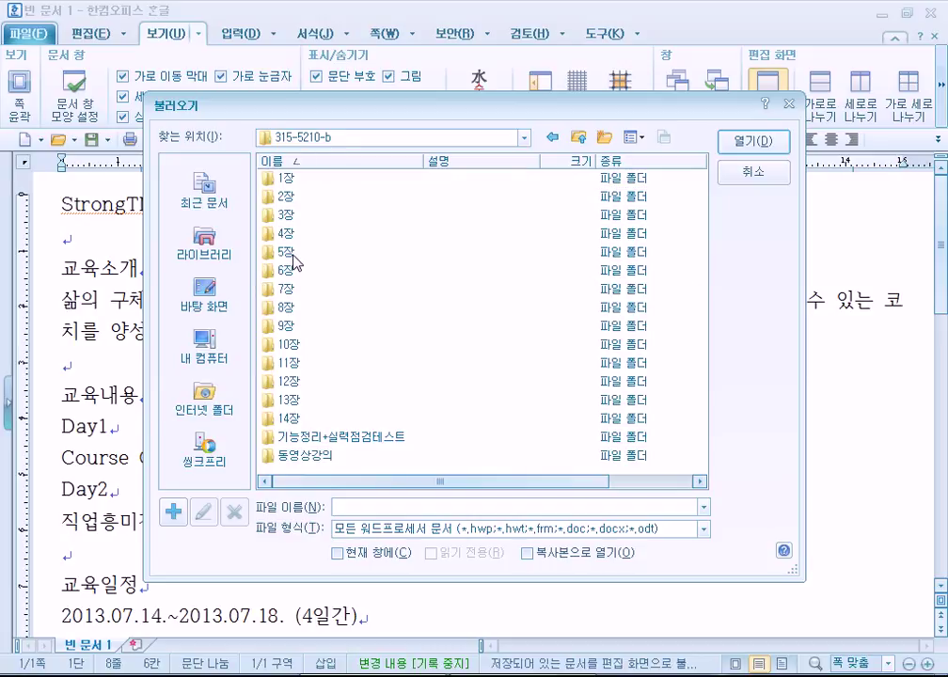
pyautogui.doubleClick(294, 259)
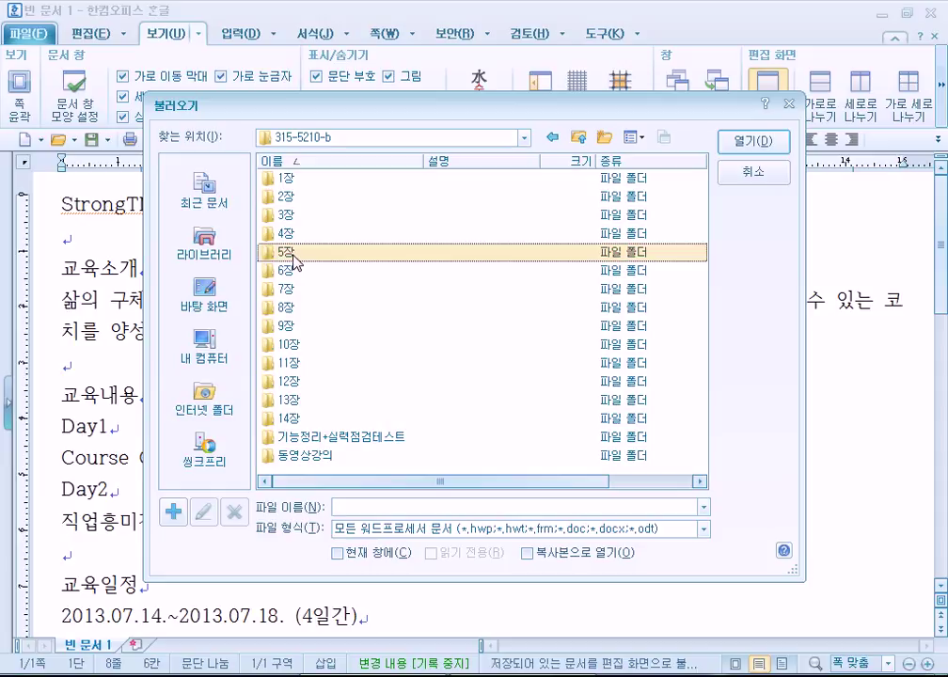
pyautogui.doubleClick(420, 161)
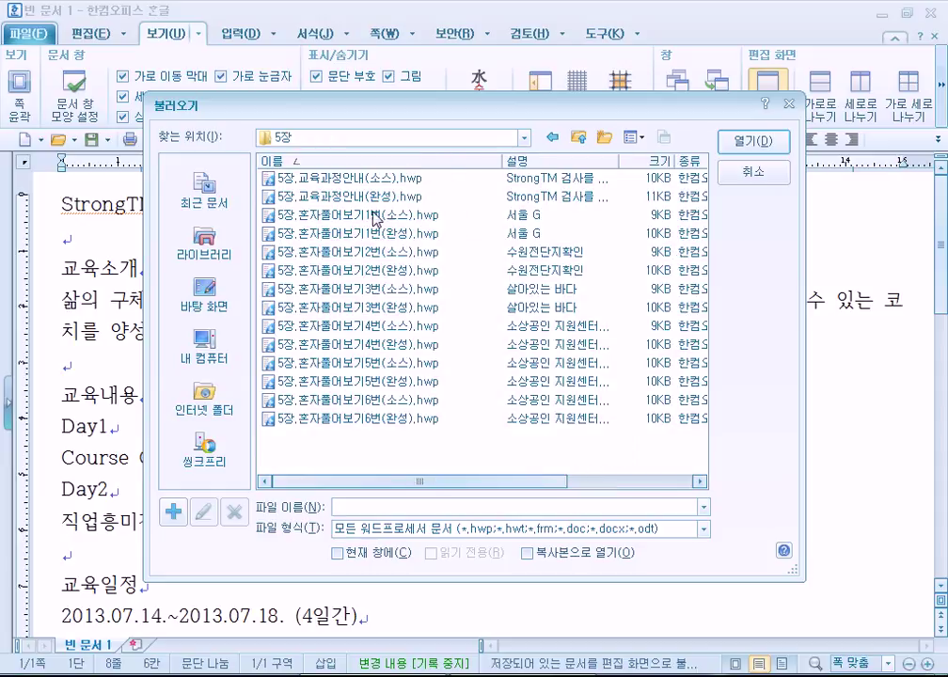
pyautogui.click(315, 179)
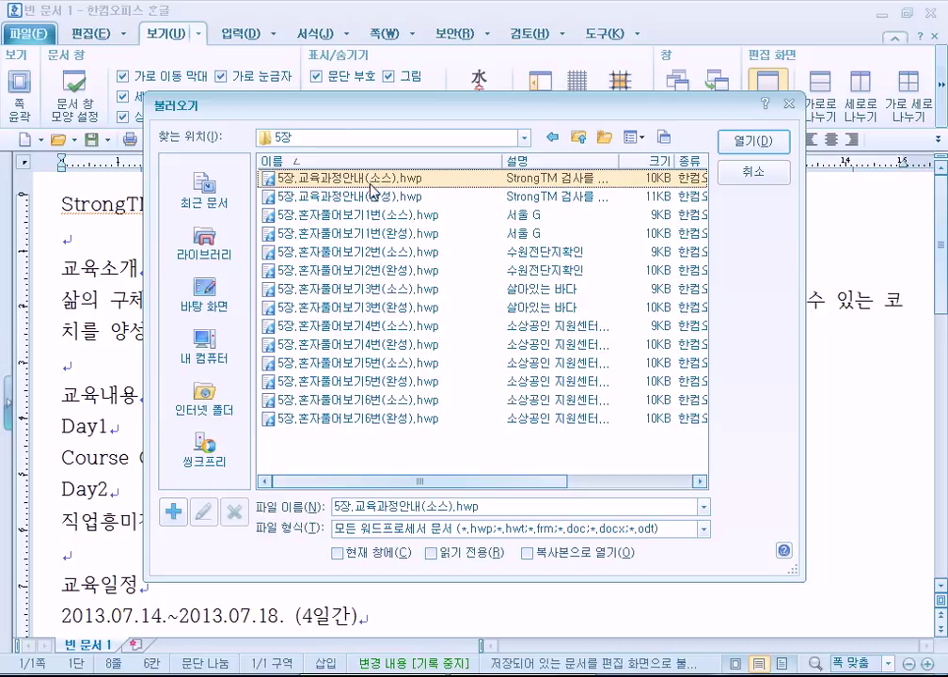
pyautogui.doubleClick(369, 185)
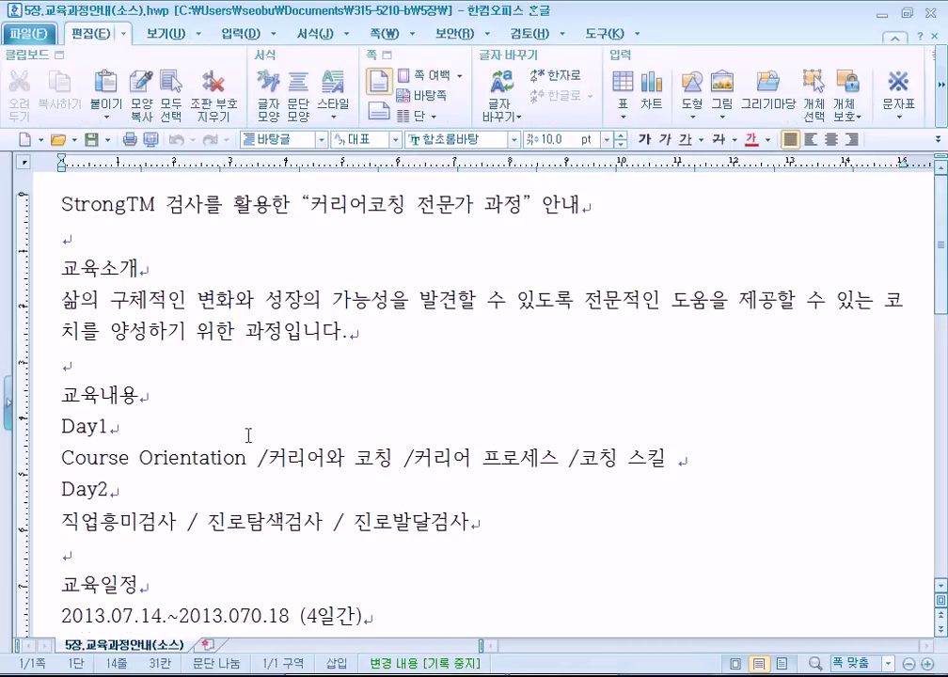
# Correct the end date in the 교육일정 line to 2013.07.18
pyautogui.scroll(-6, 248, 434)
pyautogui.scroll(4, 247, 435)
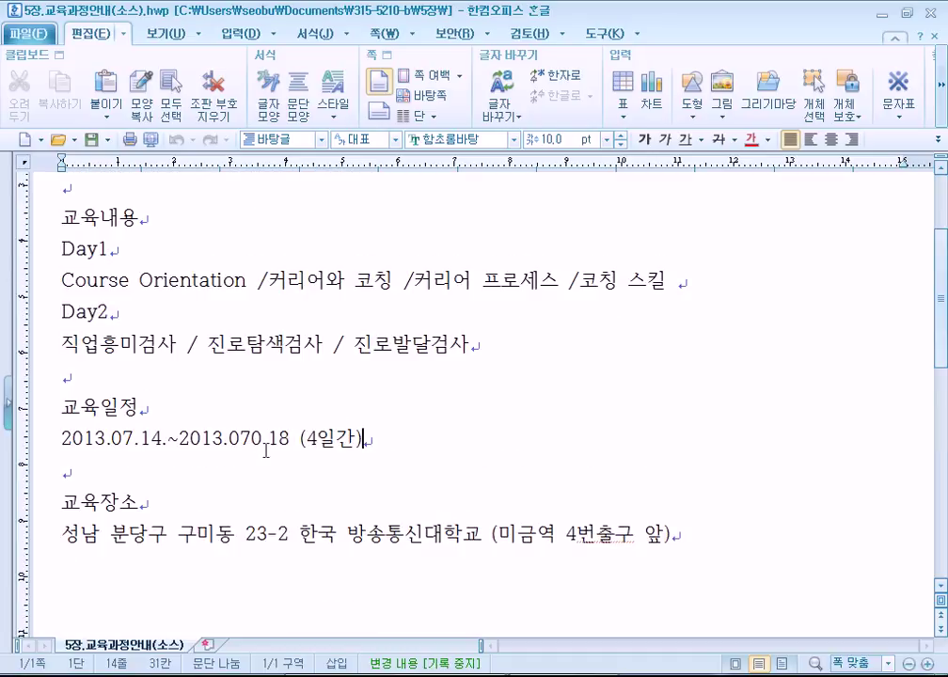
pyautogui.click(251, 439)
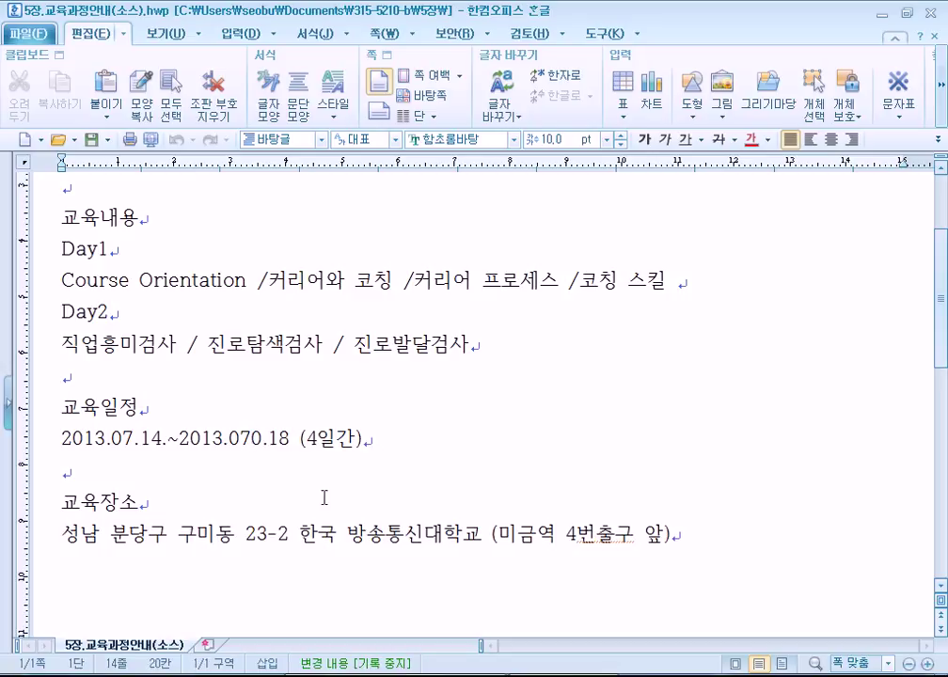
pyautogui.scroll(-1, 219, 348)
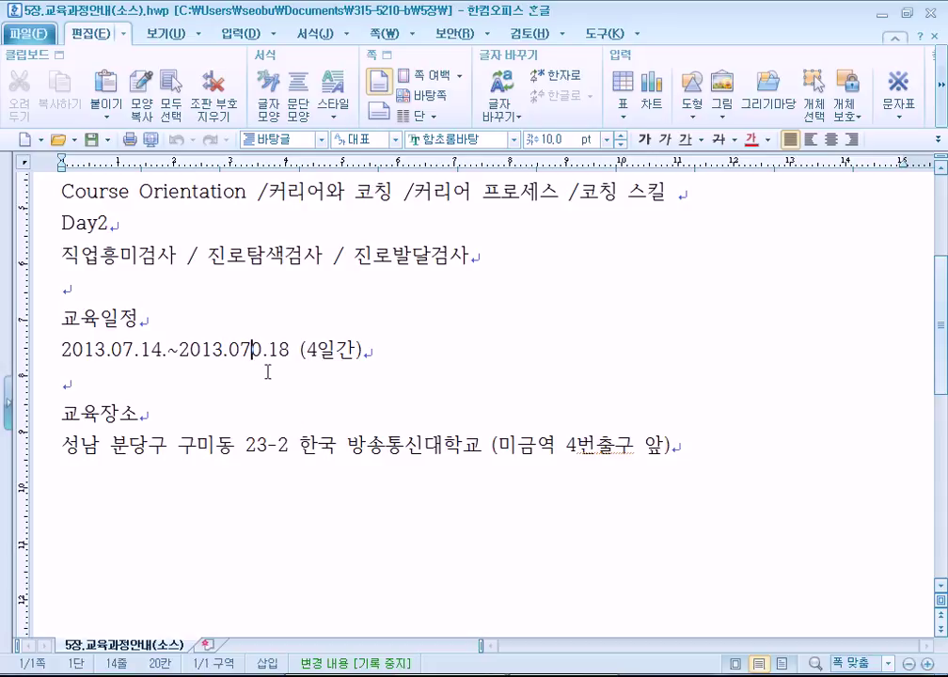
pyautogui.press('Delete')
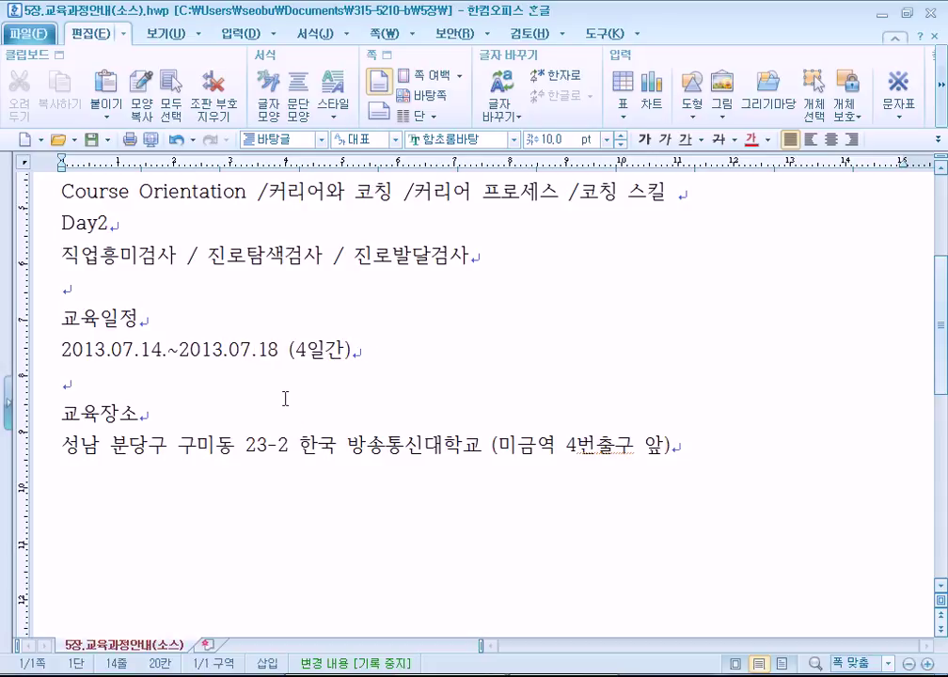
pyautogui.scroll(3, 275, 395)
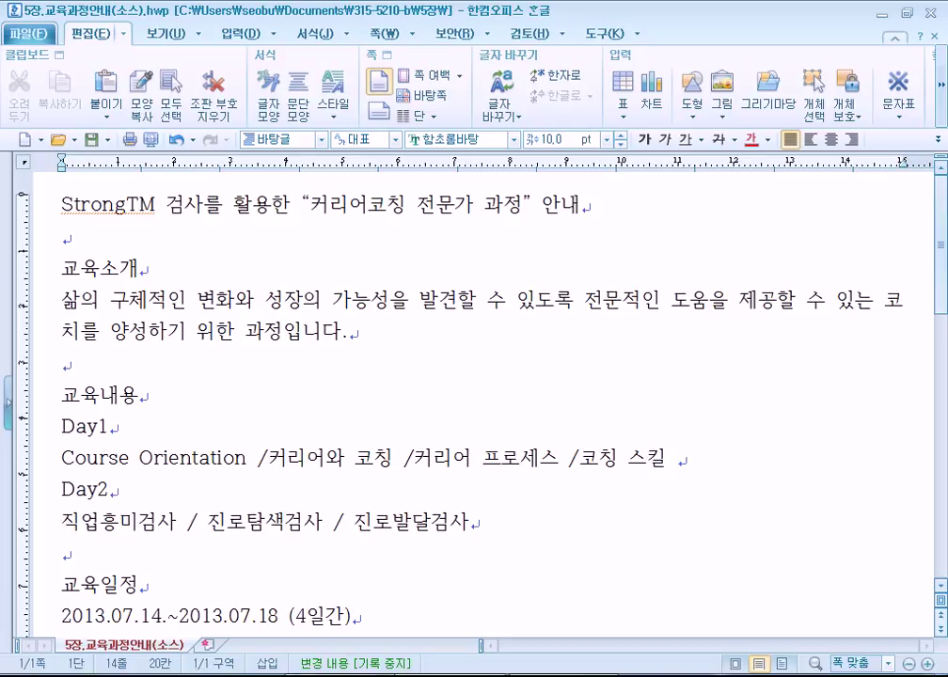
# Switch to the blank document (빈 문서 1) window to view it and return to the 5장.교육과정안내(소스).hwp window
pyautogui.hotkey('alt', 'Tab')
pyautogui.hotkey('alt', 'Tab')
pyautogui.hotkey('alt', 'Tab')
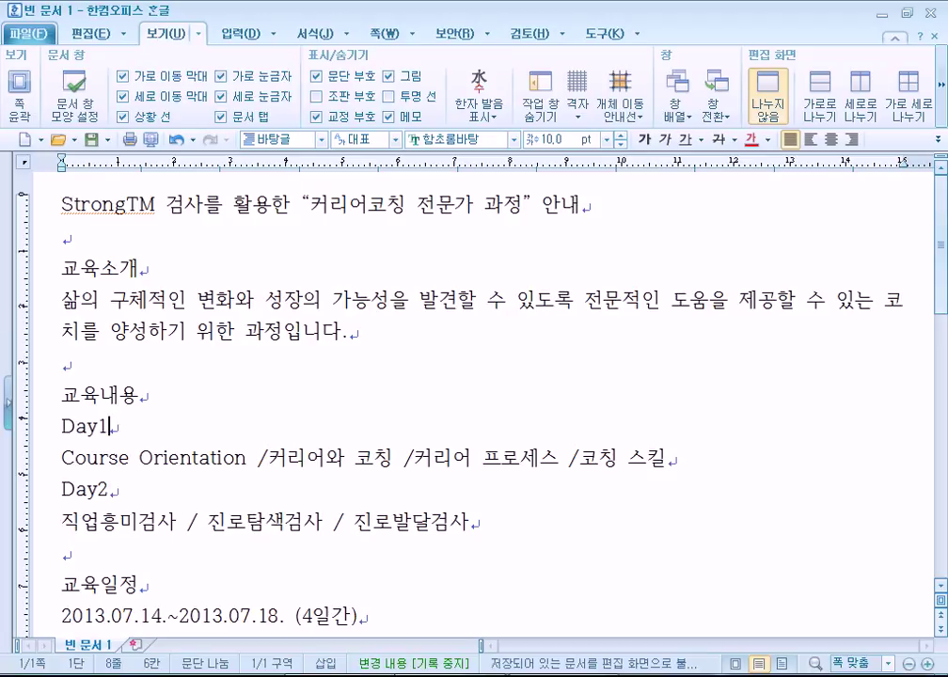
pyautogui.hotkey('alt', 'Tab')
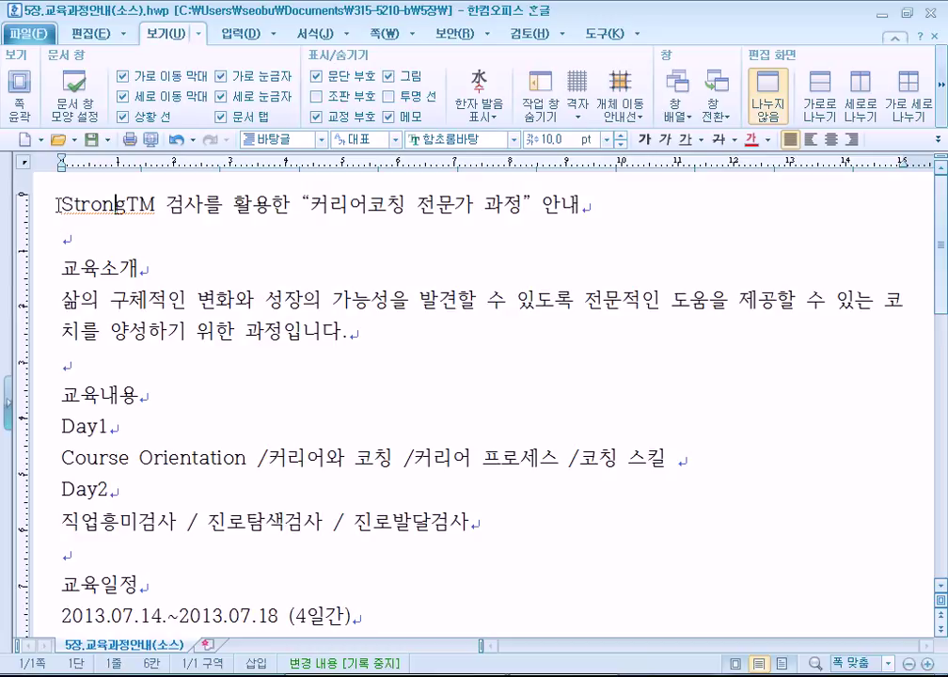
# Practise selecting the title line backwards from its end to StrongTM
pyautogui.moveTo(60, 201)
pyautogui.mouseDown()
pyautogui.moveTo(583, 201)
pyautogui.moveTo(70, 203)
pyautogui.moveTo(61, 187)
pyautogui.mouseUp()
pyautogui.click(631, 207)
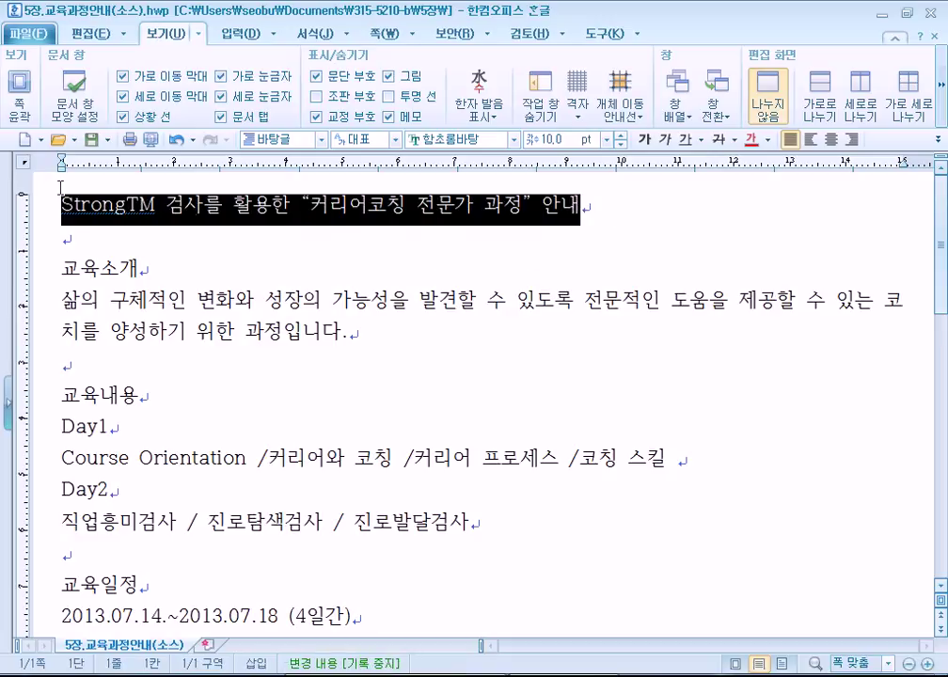
pyautogui.click(282, 203)
pyautogui.moveTo(300, 204); pyautogui.dragTo(19, 178)
pyautogui.moveTo(597, 203); pyautogui.dragTo(60, 193)
# Try moving the title text from StrongTM through 과정 to the end of its line, undo the move and clear the selection
pyautogui.click(59, 205)
pyautogui.moveTo(228, 197); pyautogui.dragTo(521, 207)
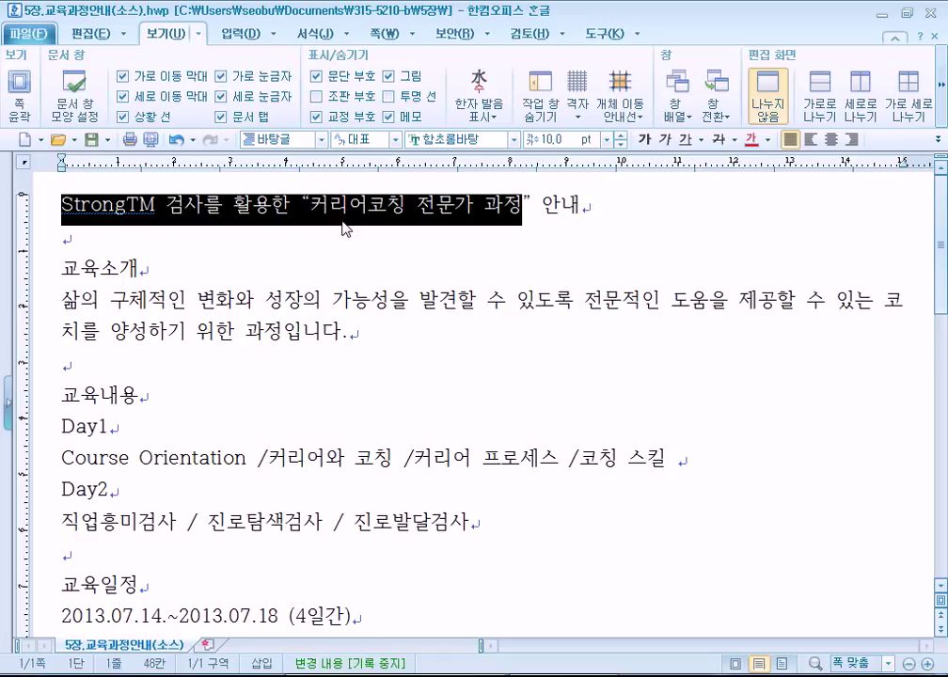
pyautogui.moveTo(66, 212); pyautogui.dragTo(584, 205)
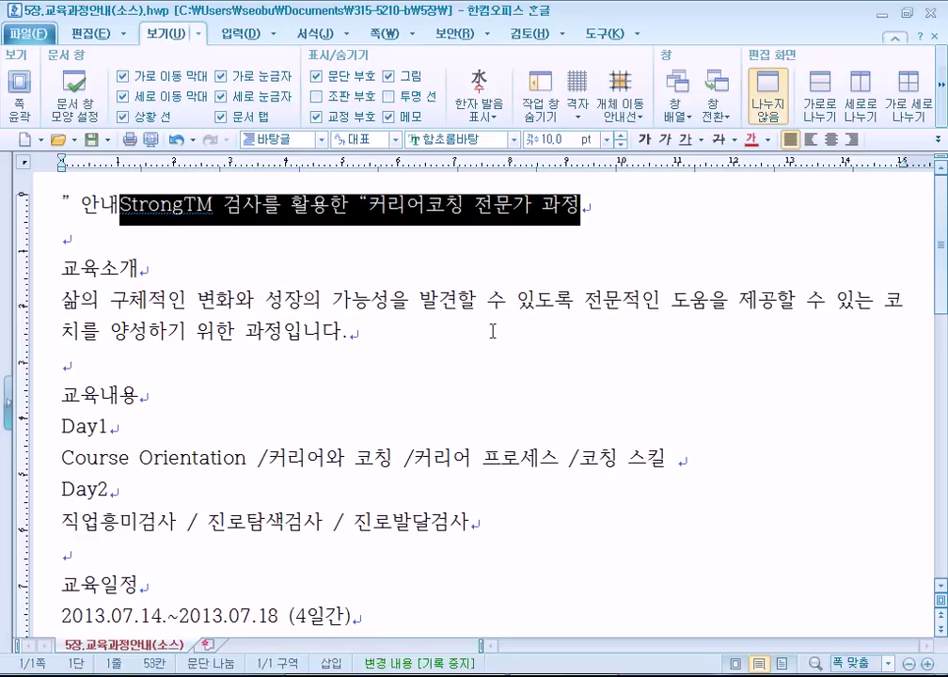
pyautogui.hotkey('ctrl', 'z')
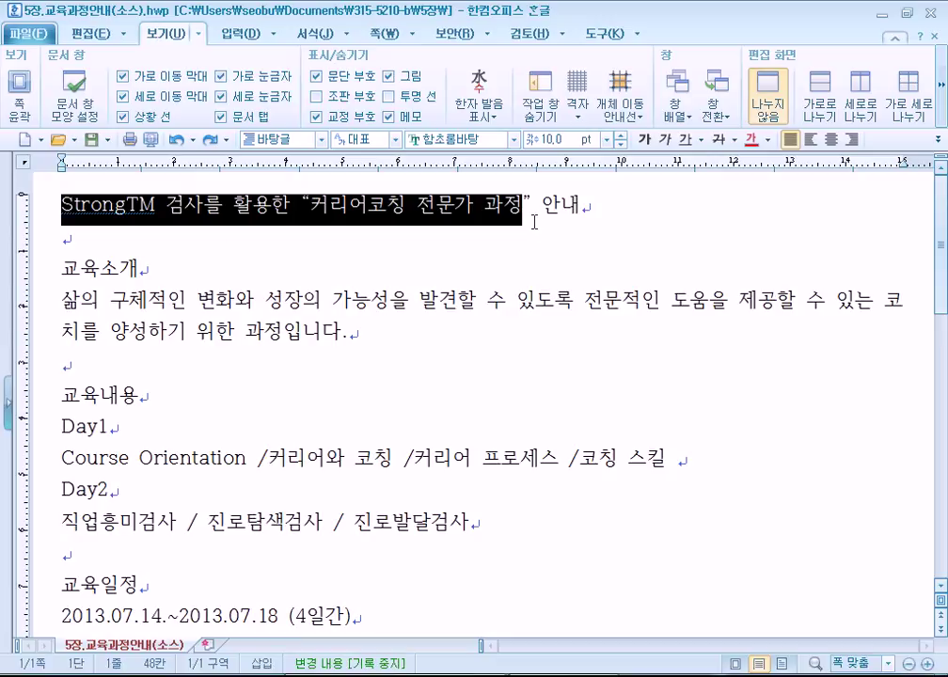
pyautogui.click(631, 205)
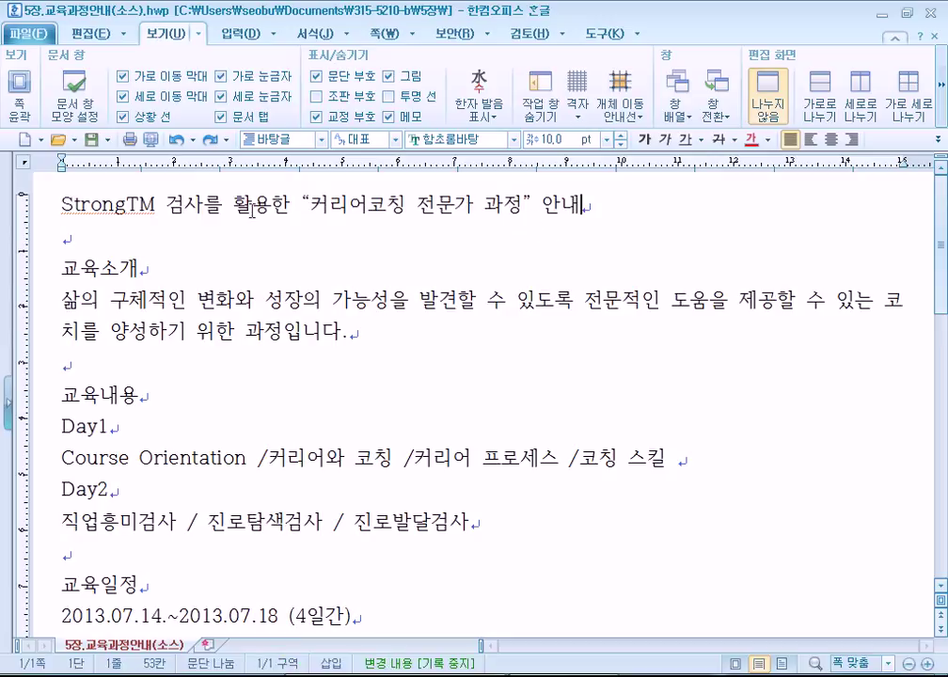
# Try moving the title text from StrongTM through 안 to the end of the introduction paragraph, and undo the move
pyautogui.moveTo(60, 205); pyautogui.dragTo(562, 205)
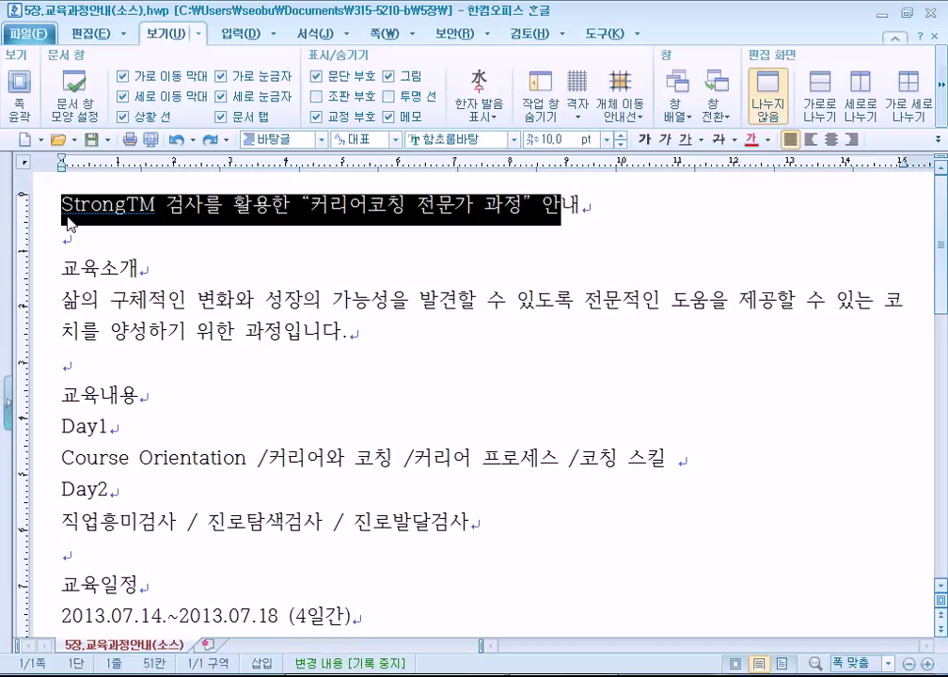
pyautogui.moveTo(66, 204); pyautogui.dragTo(685, 341)
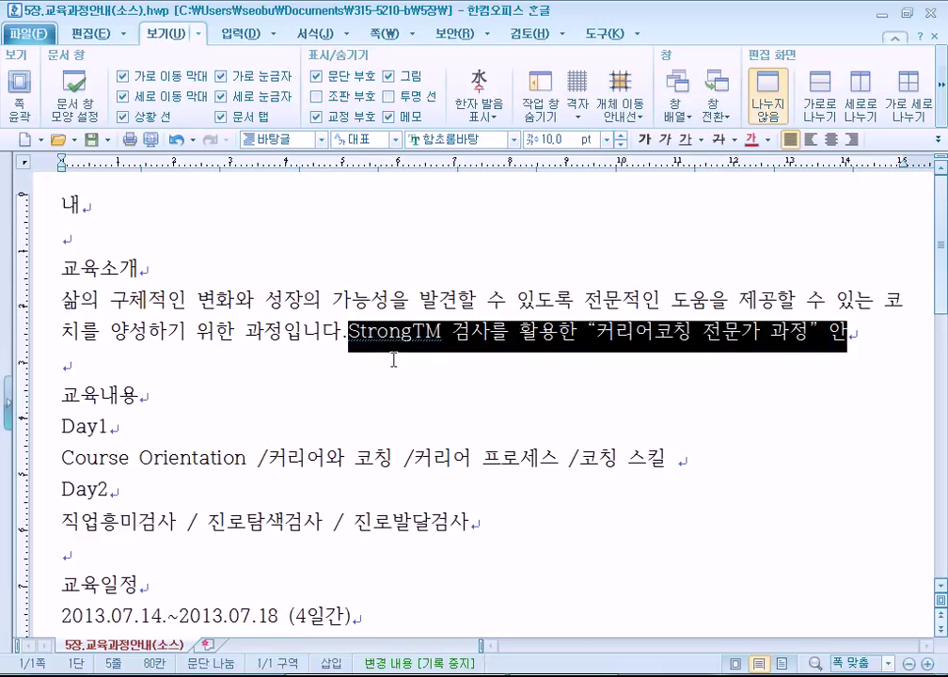
pyautogui.hotkey('ctrl', 'z')
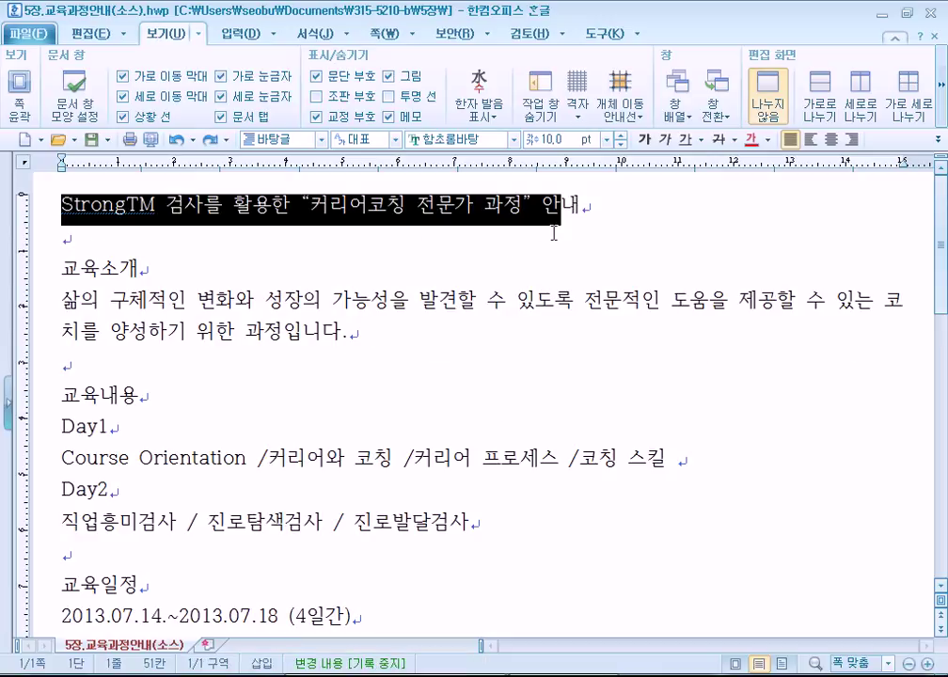
pyautogui.click(188, 267)
# Practise selecting the whole title from its beginning, and a part of it from within StrongTM through 커리어코칭
pyautogui.moveTo(60, 206); pyautogui.dragTo(637, 199)
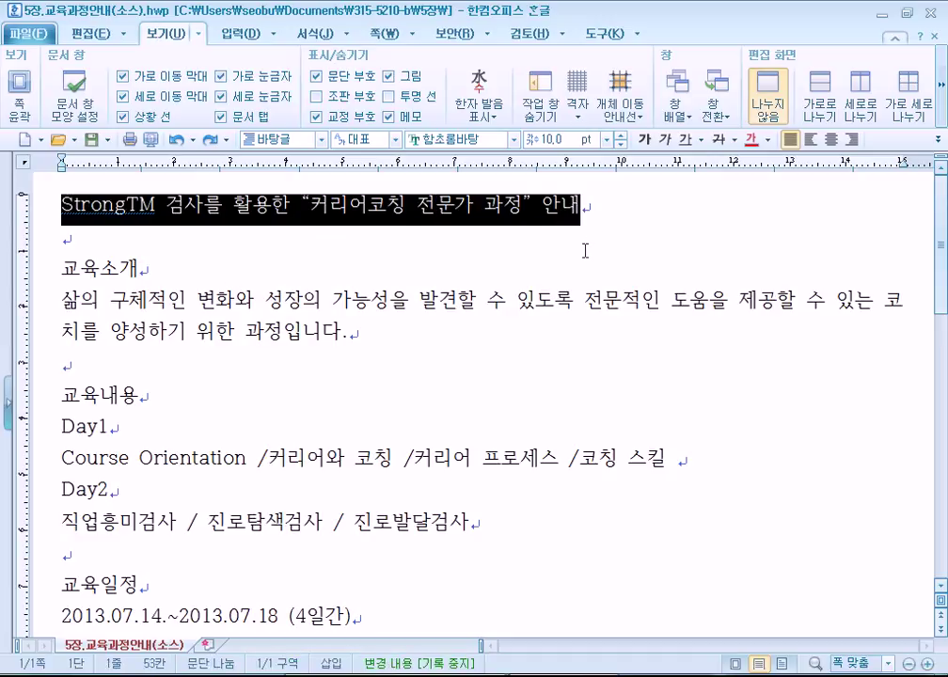
pyautogui.click(253, 263)
pyautogui.moveTo(81, 205); pyautogui.dragTo(417, 205)
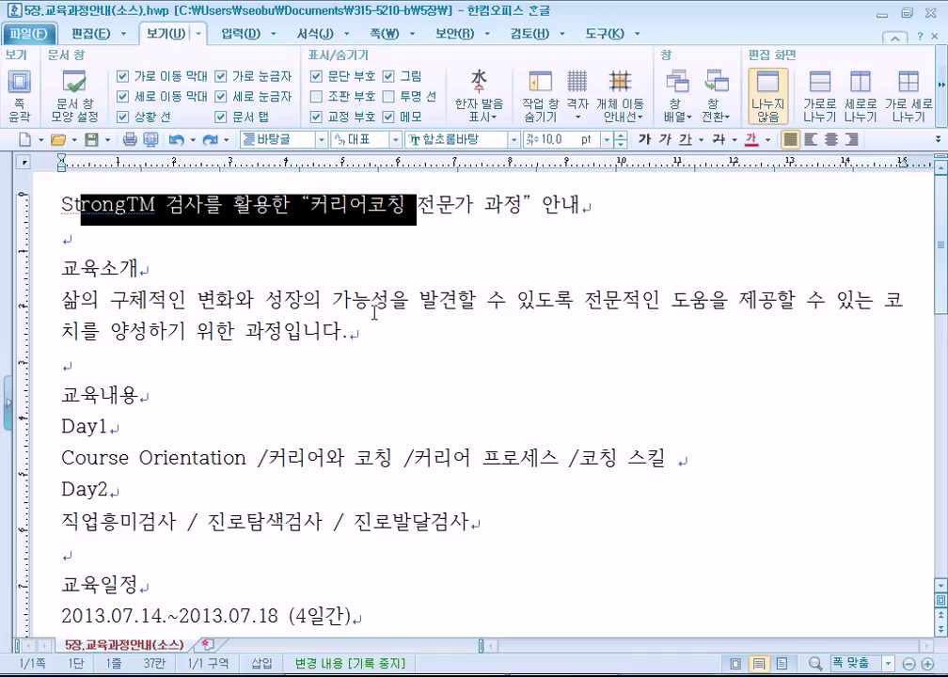
# Select the whole title line and set its font to 한컴 윤고딕 250
pyautogui.click(624, 205)
pyautogui.moveTo(625, 205); pyautogui.dragTo(50, 202)
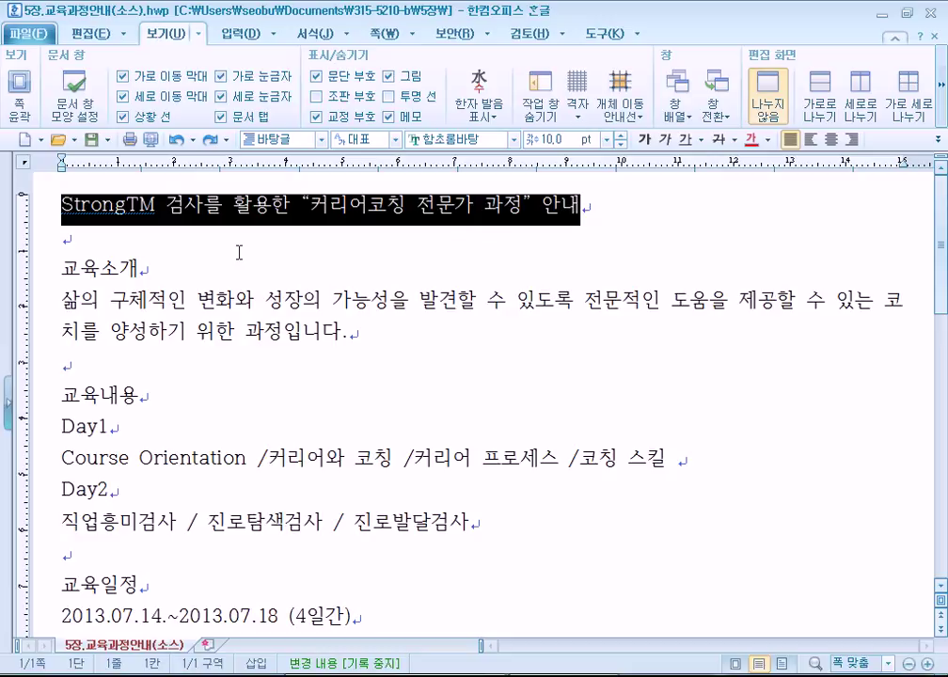
pyautogui.click(516, 139)
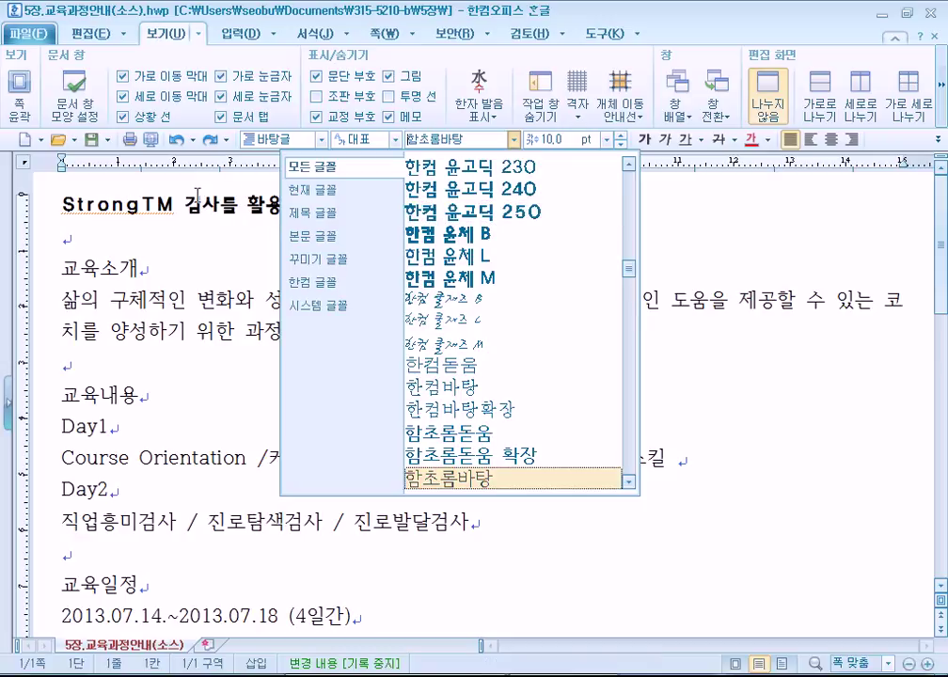
pyautogui.click(573, 216)
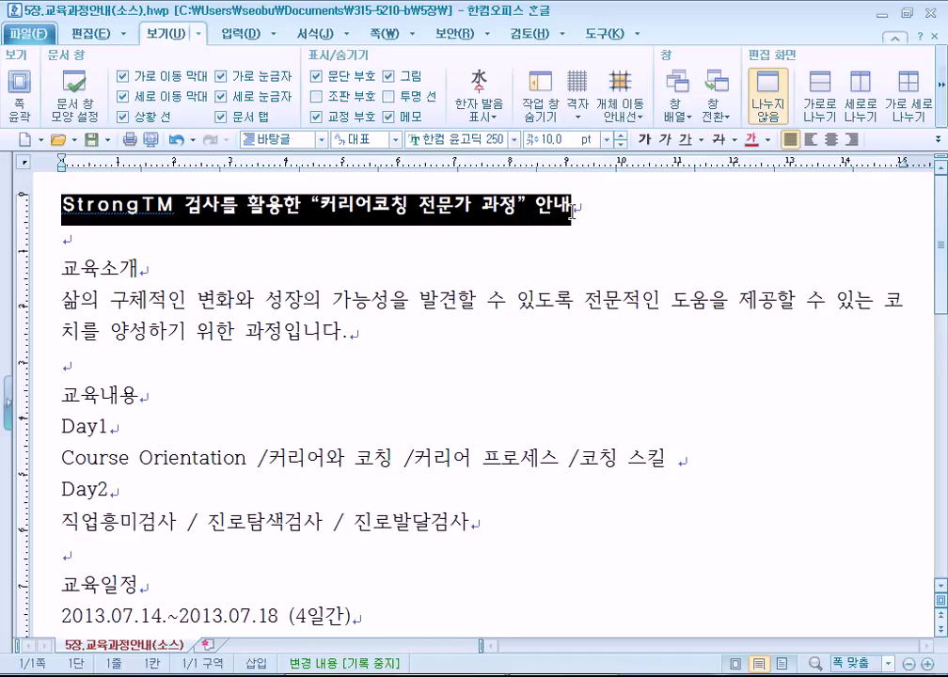
# Set the selected title's font size to 19 pt
pyautogui.click(608, 140)
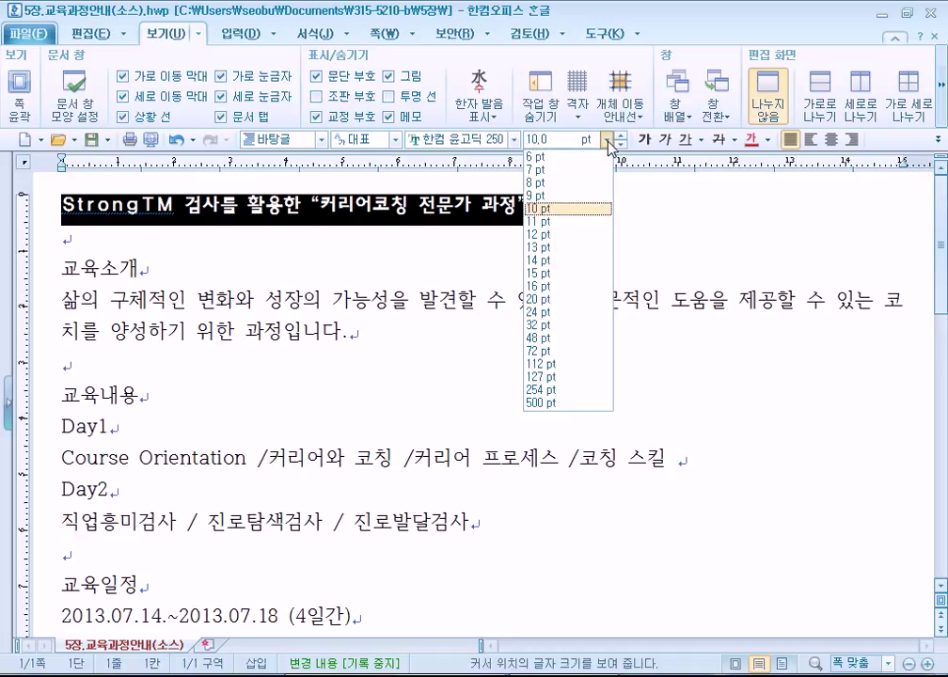
pyautogui.click(575, 274)
pyautogui.click(621, 136)
pyautogui.click(621, 136)
pyautogui.click(621, 137)
pyautogui.click(621, 136)
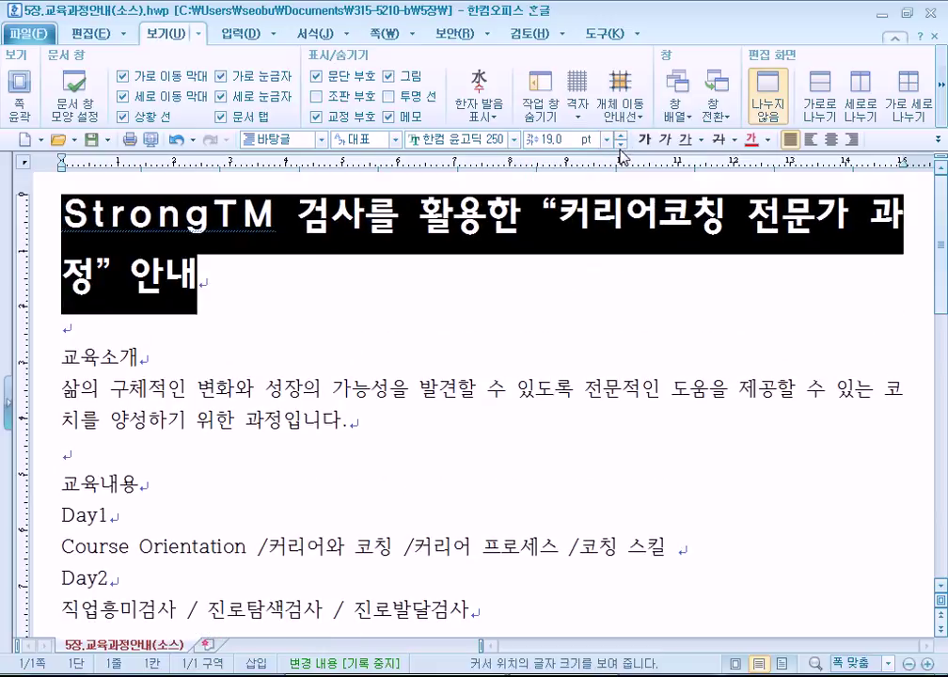
# Reduce the selected title's font size one point at a time to 11 pt
pyautogui.click(622, 146)
pyautogui.click(622, 145)
pyautogui.click(622, 145)
pyautogui.click(622, 145)
pyautogui.click(622, 146)
pyautogui.click(622, 146)
pyautogui.click(622, 146)
pyautogui.click(621, 146)
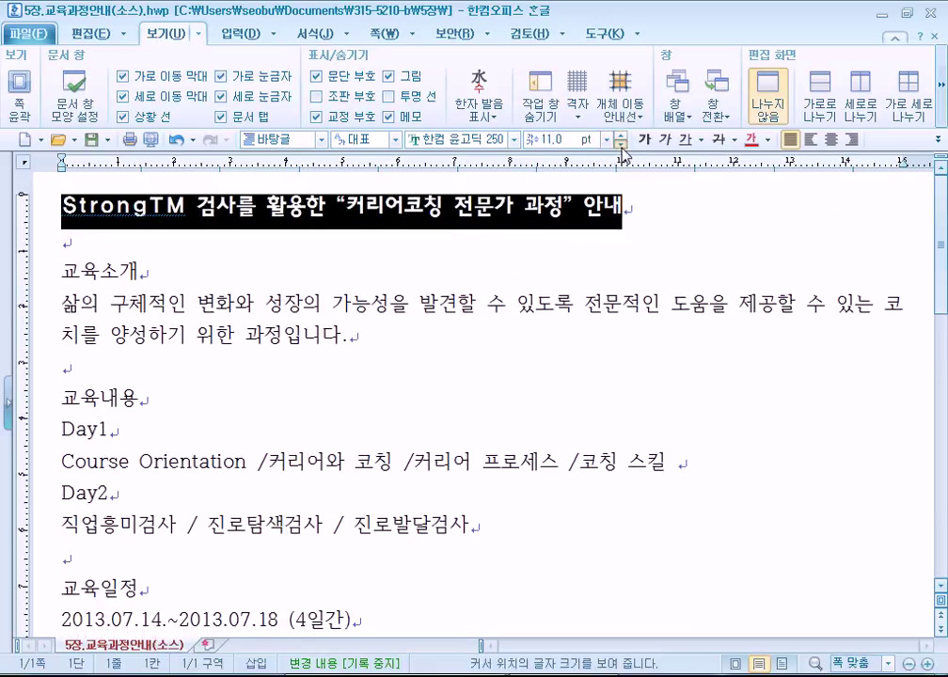
# Raise the title's font size one point at a time to 18 pt, and lower it to 16 pt so it fits one line
pyautogui.click(621, 138)
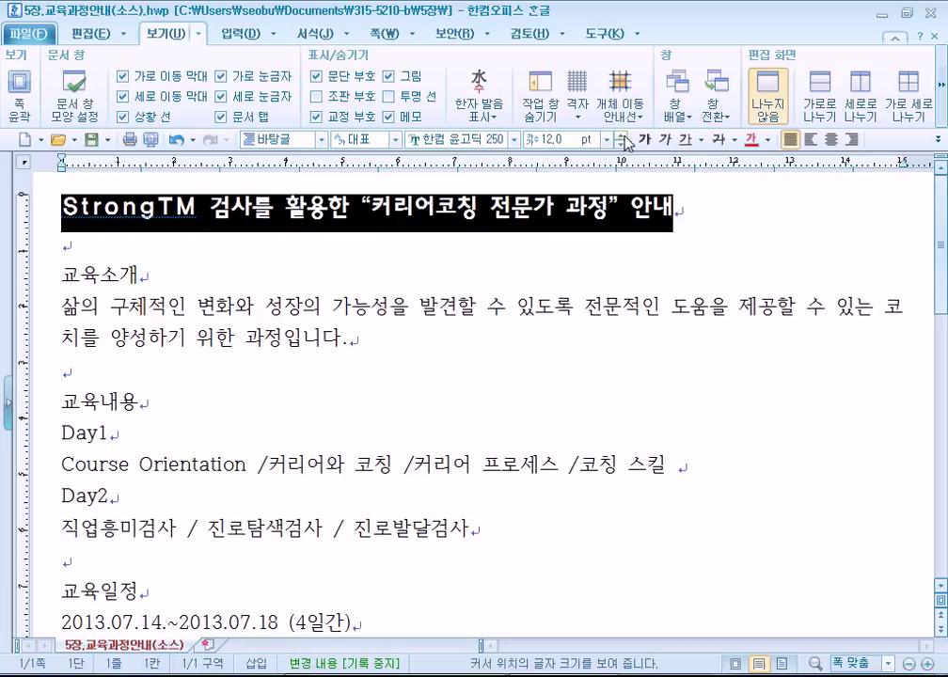
pyautogui.click(622, 137)
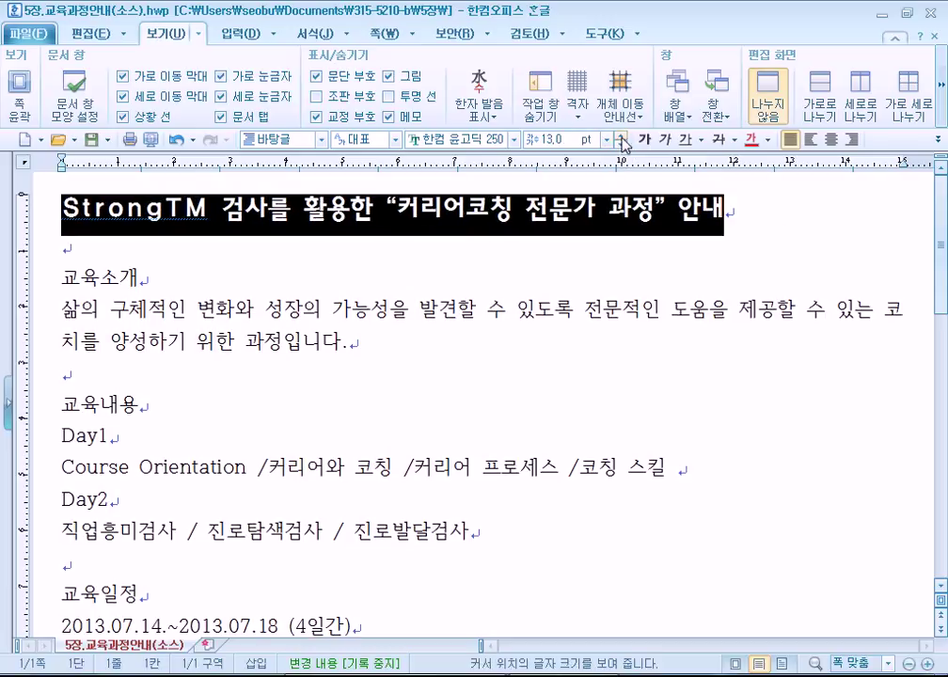
pyautogui.click(621, 138)
pyautogui.click(621, 138)
pyautogui.click(621, 137)
pyautogui.click(621, 137)
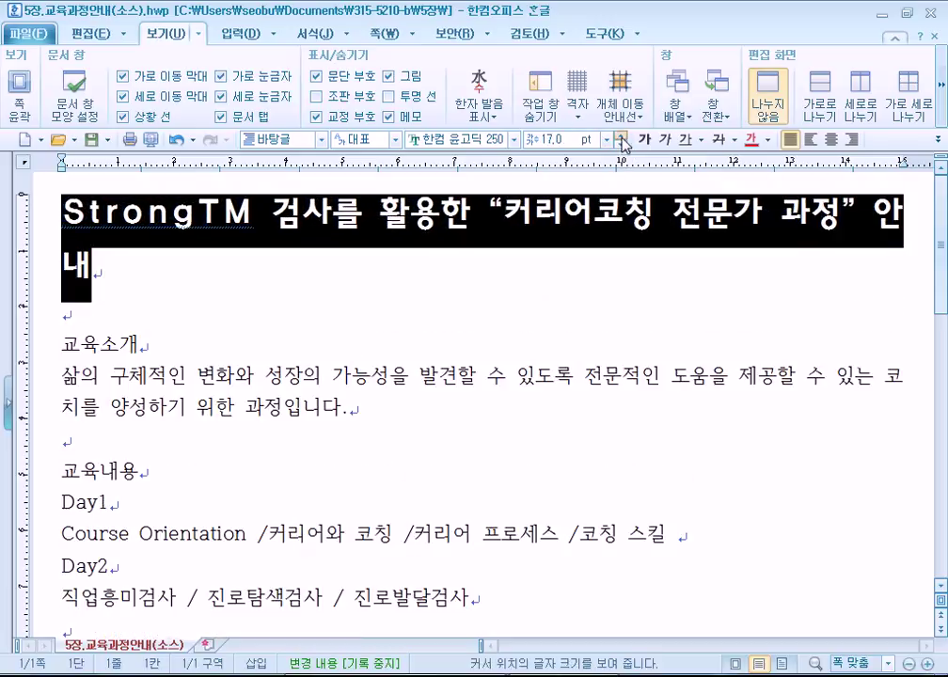
pyautogui.click(621, 137)
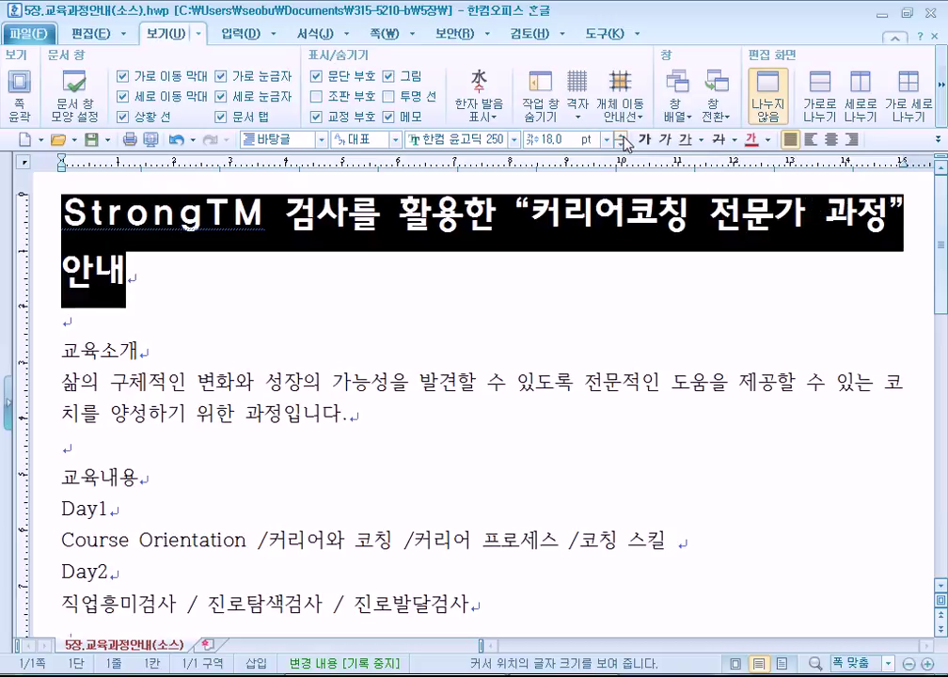
pyautogui.click(621, 143)
pyautogui.click(621, 143)
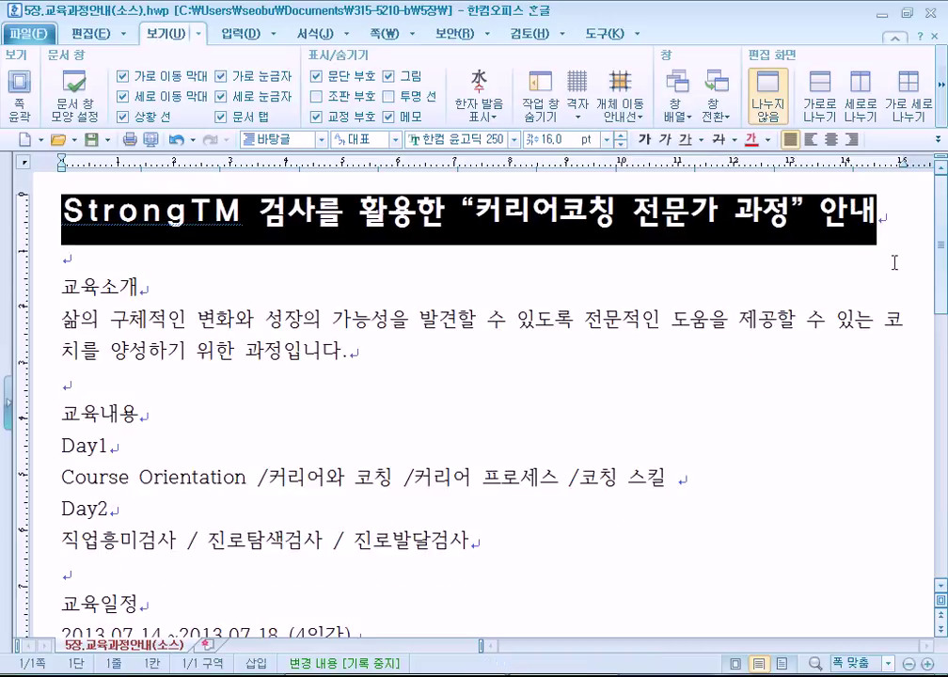
# Try 17 pt as the title's font size, compare it with 16 pt, and return to 16 pt
pyautogui.click(571, 139)
pyautogui.write('17')
pyautogui.press('Return')
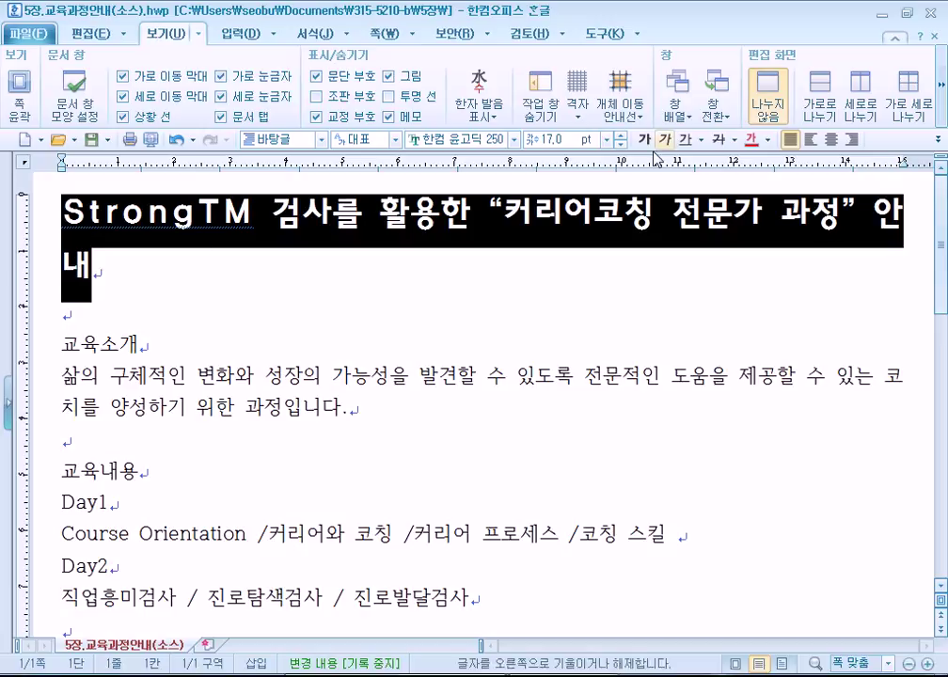
pyautogui.click(620, 143)
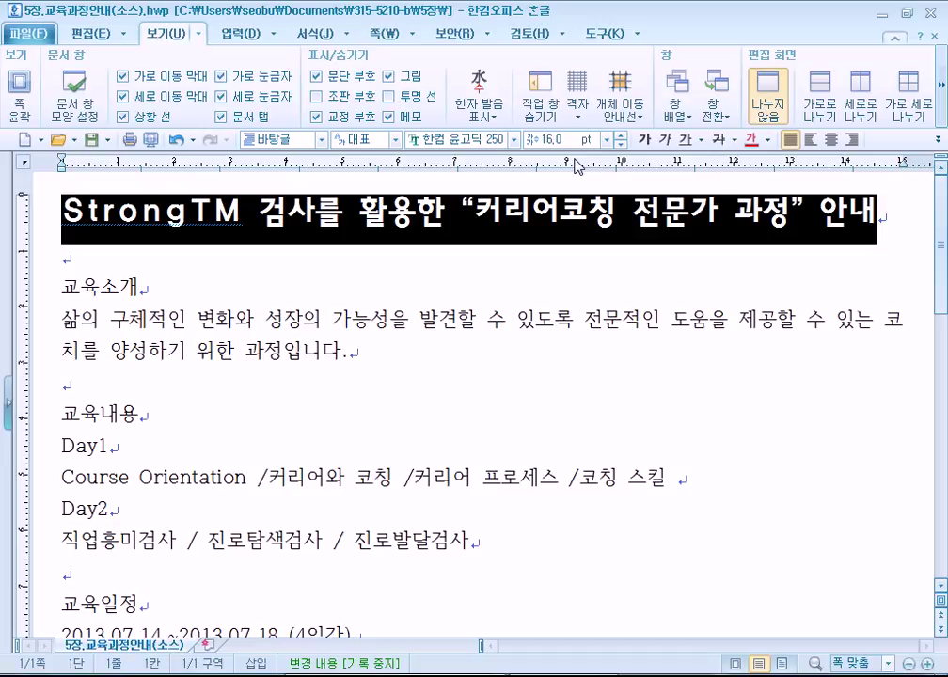
pyautogui.click(621, 134)
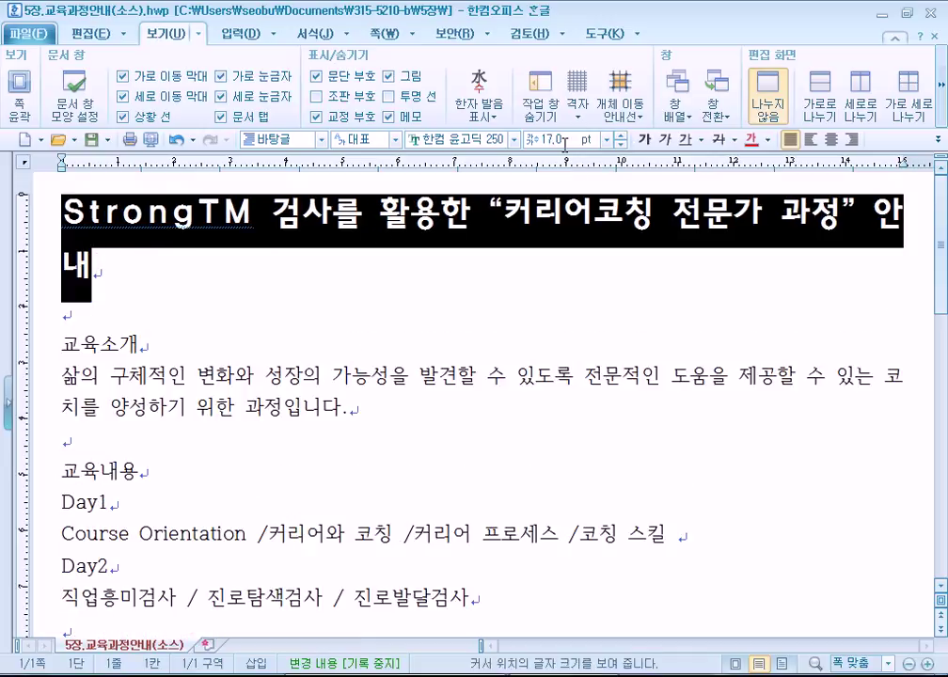
pyautogui.click(622, 143)
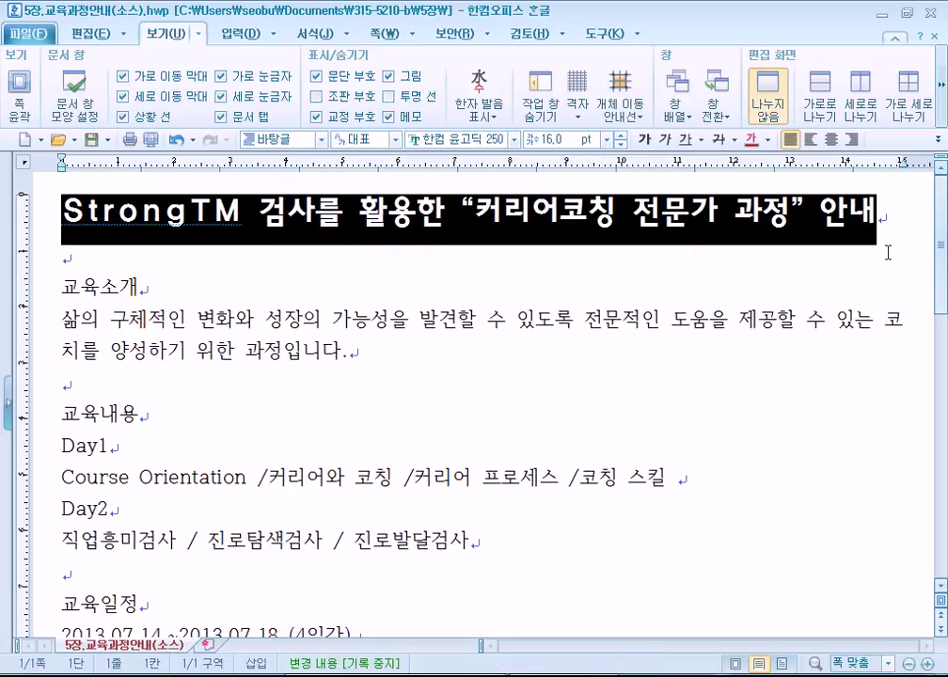
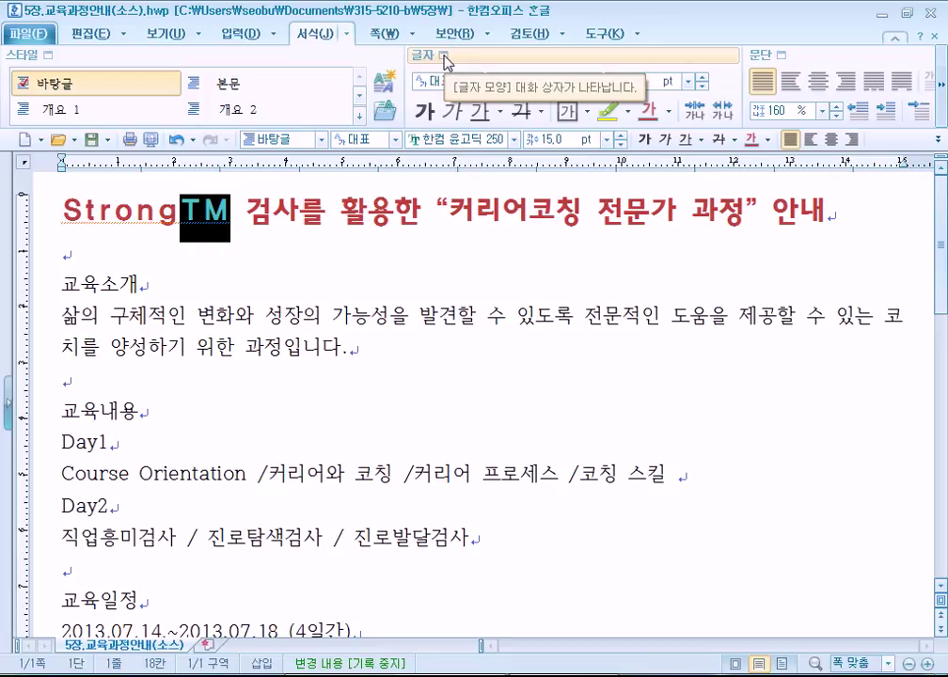
pyautogui.click(444, 57)
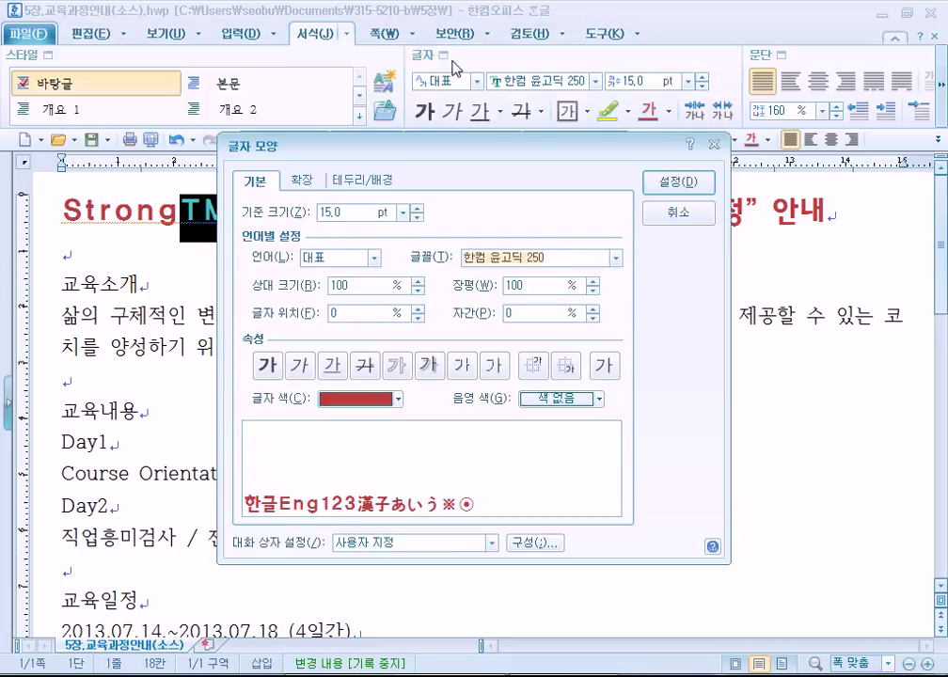
pyautogui.click(678, 213)
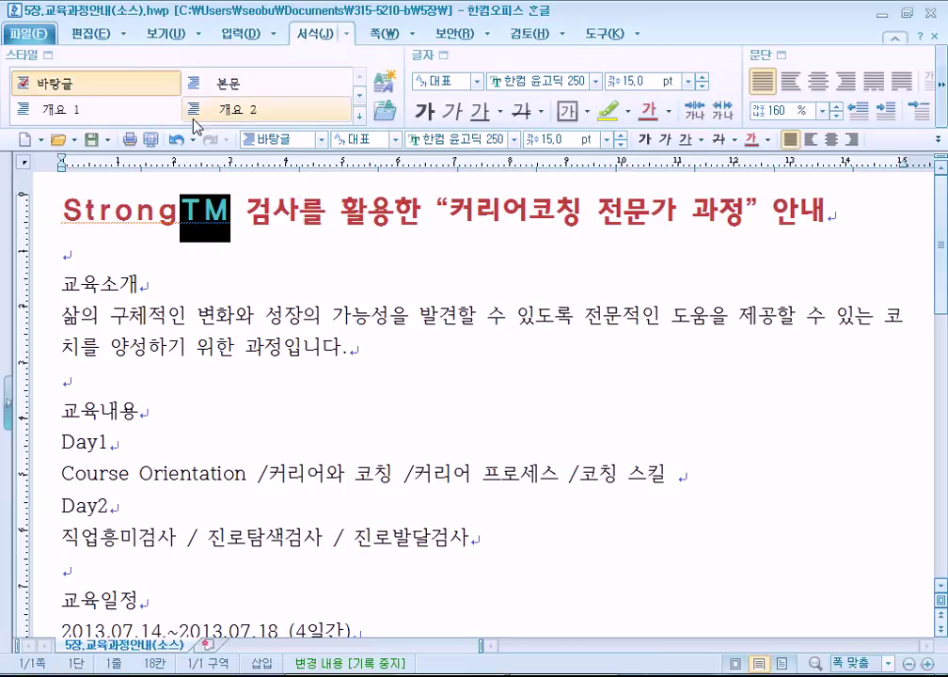
pyautogui.click(78, 38)
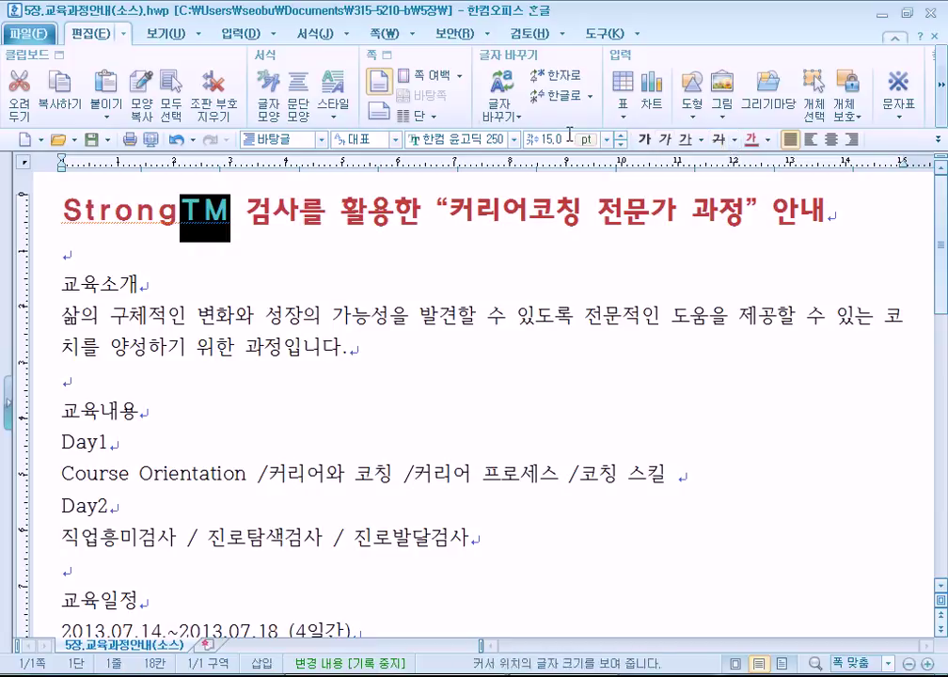
pyautogui.click(303, 38)
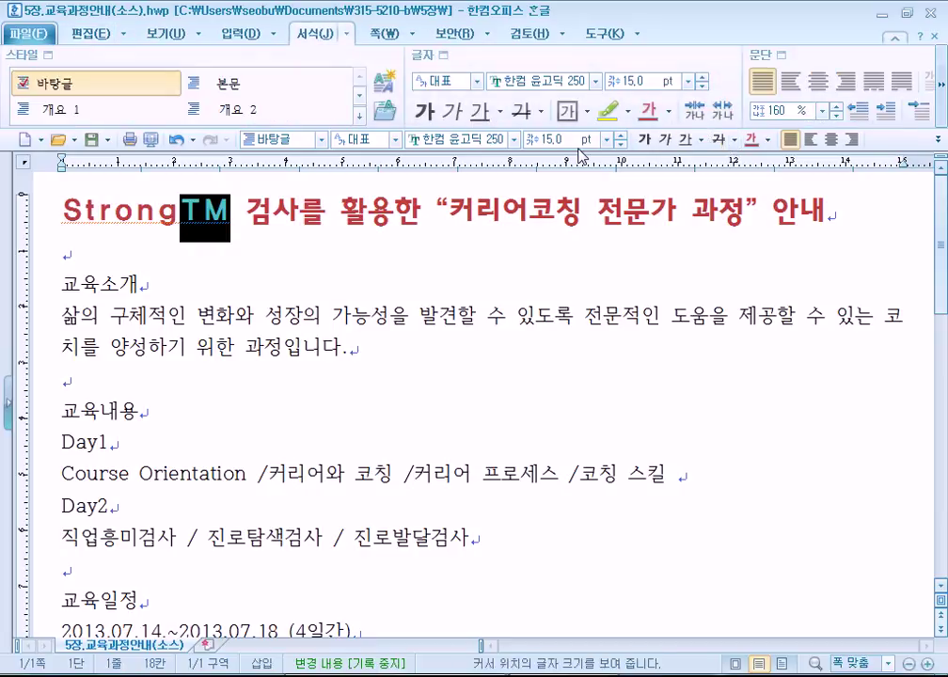
# Try the superscript and subscript attributes on the selected TM in the 글자 모양 settings, and switch them off again
pyautogui.click(430, 59)
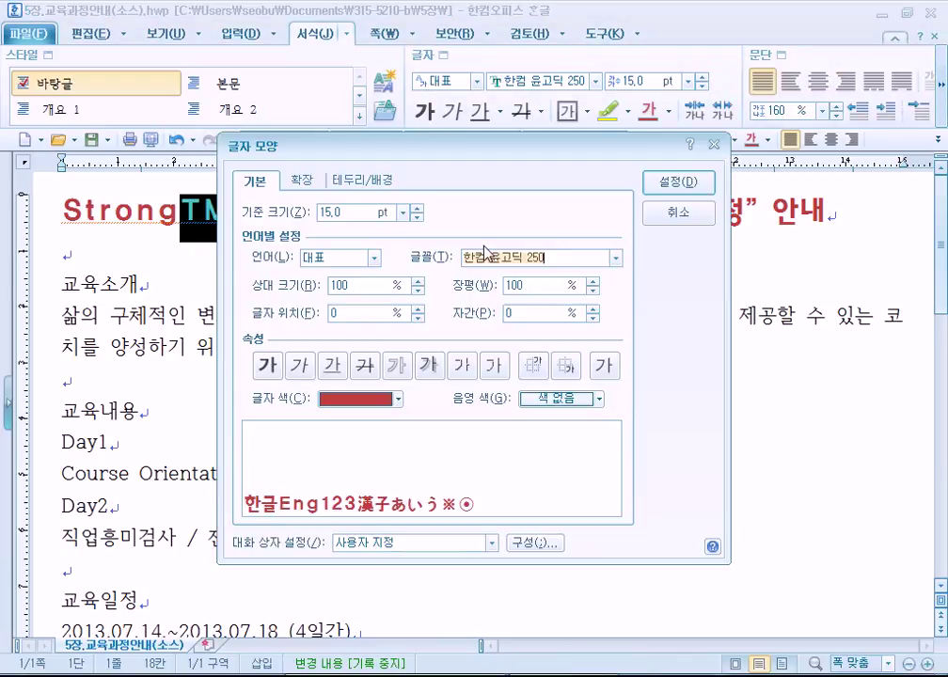
pyautogui.moveTo(489, 152); pyautogui.dragTo(617, 19)
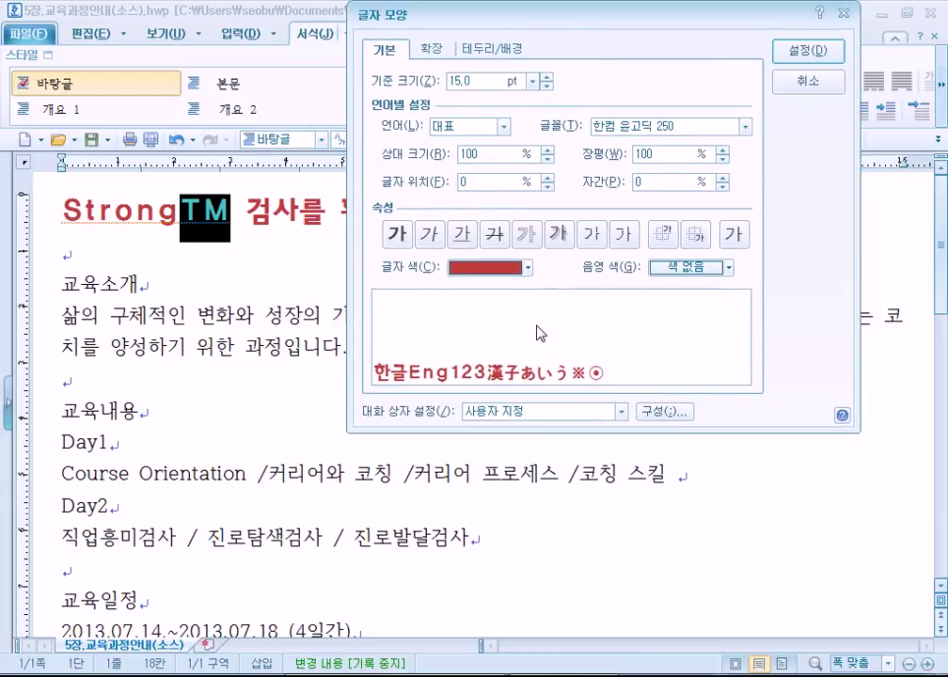
pyautogui.click(667, 235)
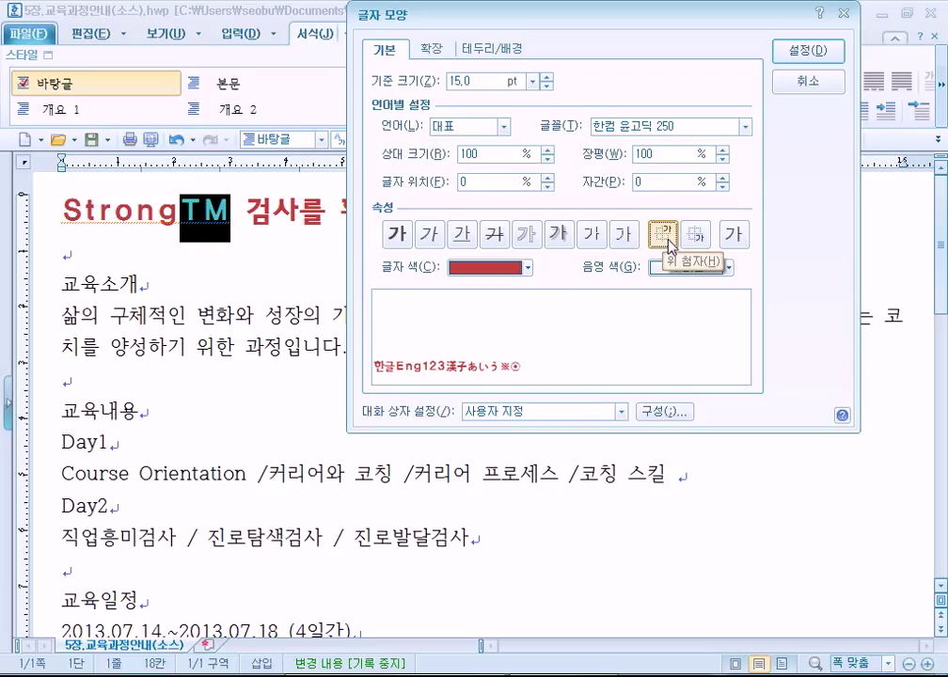
pyautogui.moveTo(419, 28); pyautogui.dragTo(445, 139)
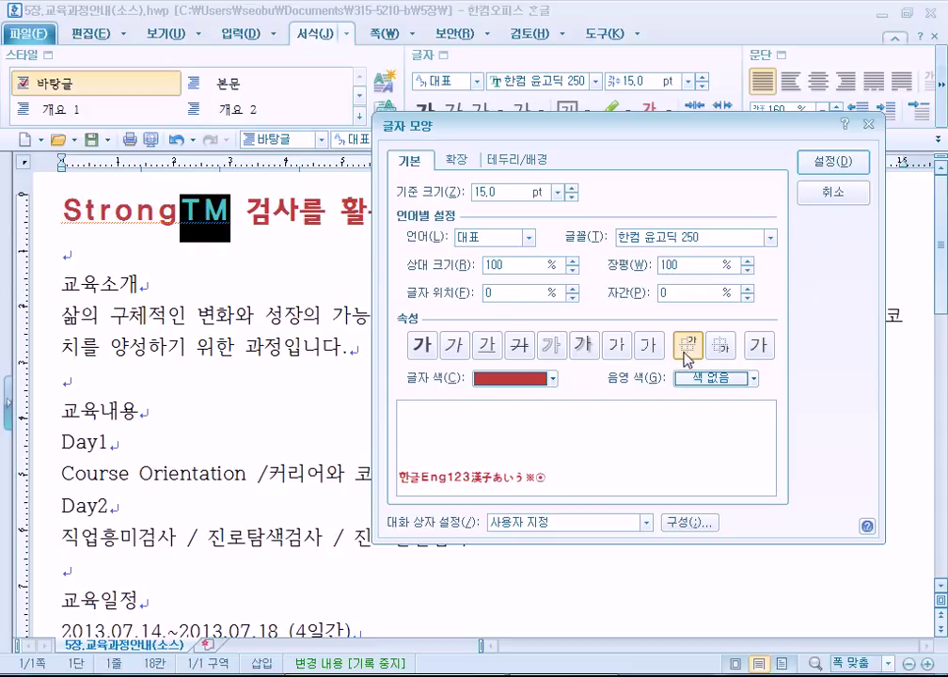
pyautogui.click(725, 356)
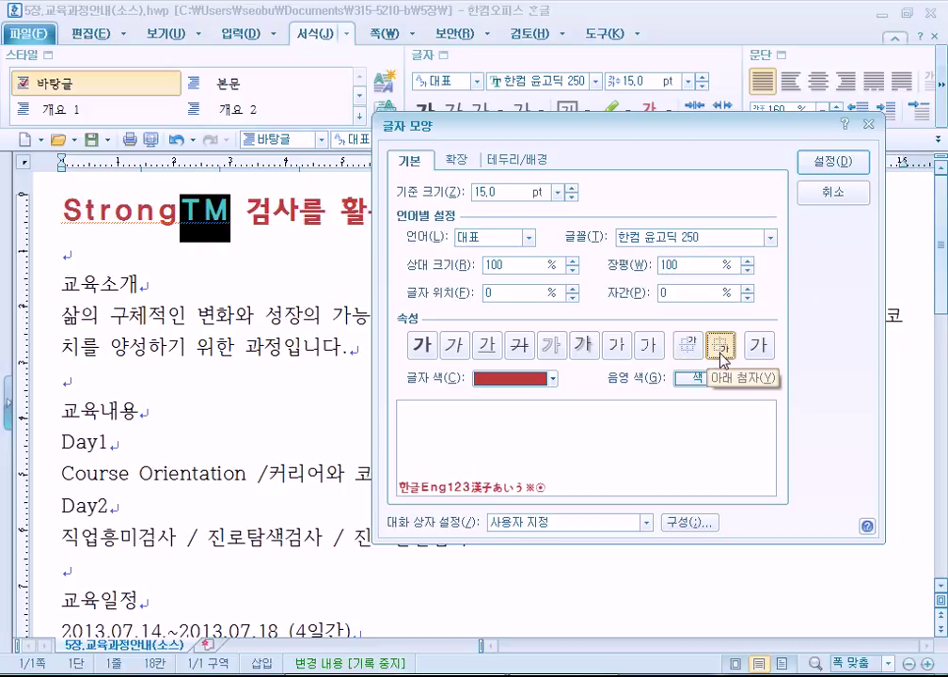
pyautogui.click(691, 349)
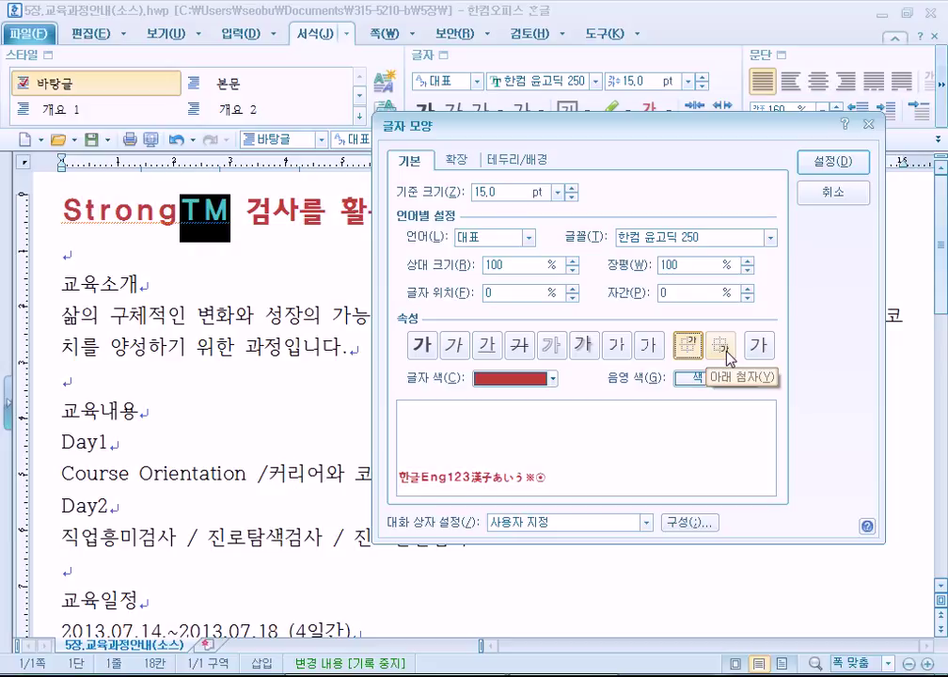
pyautogui.click(696, 346)
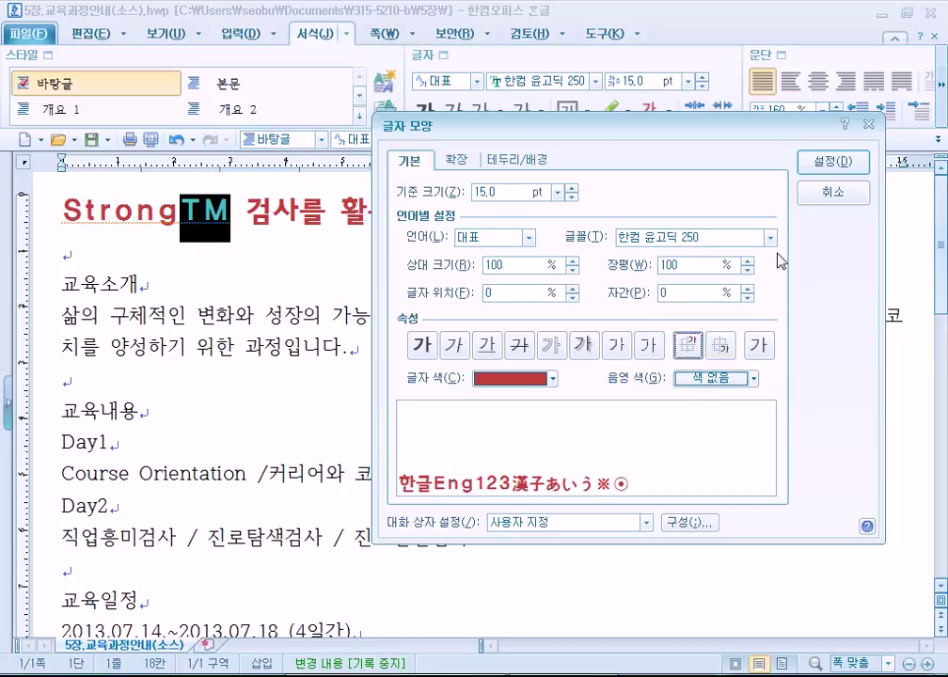
pyautogui.click(831, 162)
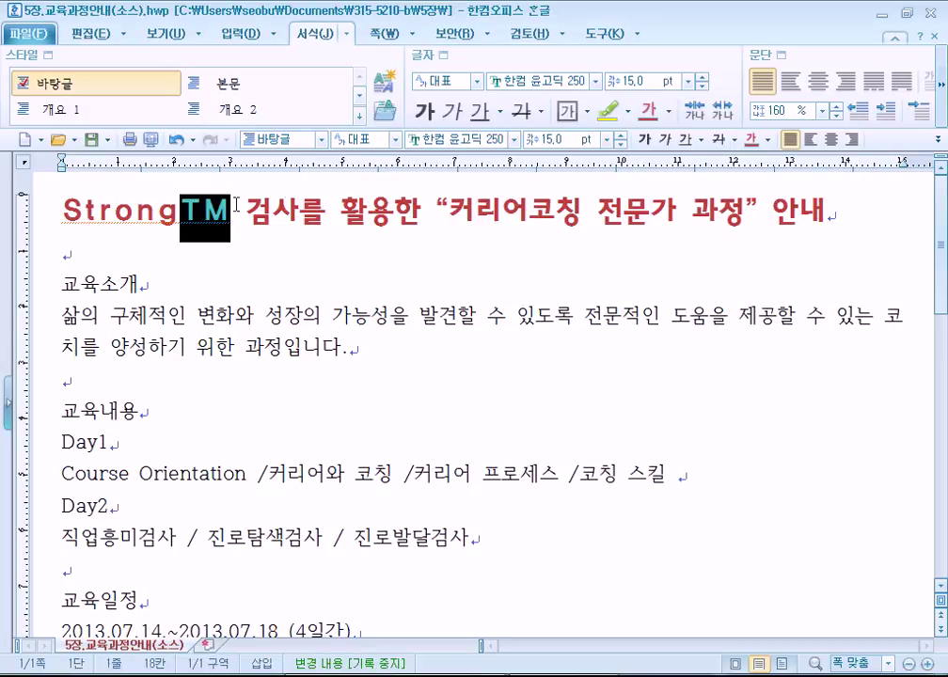
# Compare the preview with and without superscript (위 첨자) in the 글자 모양 settings, and apply superscript to the selected TM in the title
pyautogui.click(464, 57)
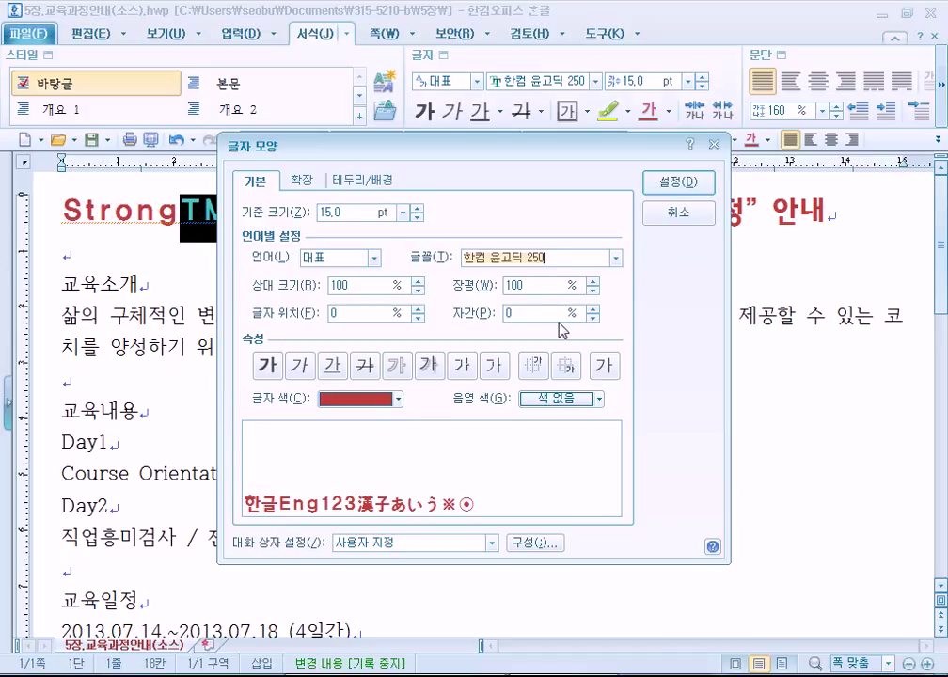
pyautogui.click(528, 366)
pyautogui.click(531, 368)
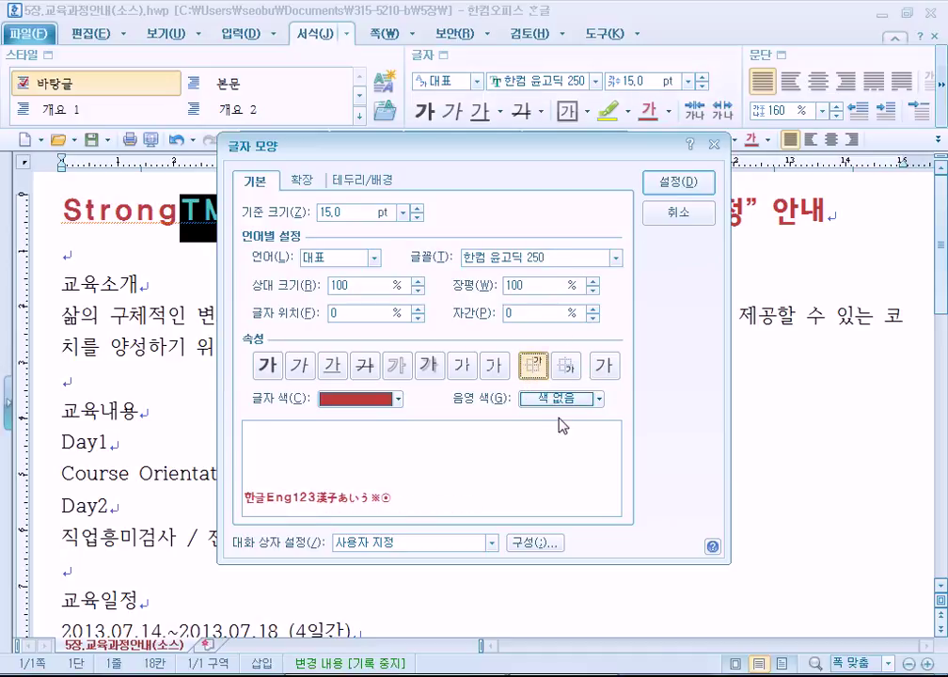
pyautogui.click(532, 375)
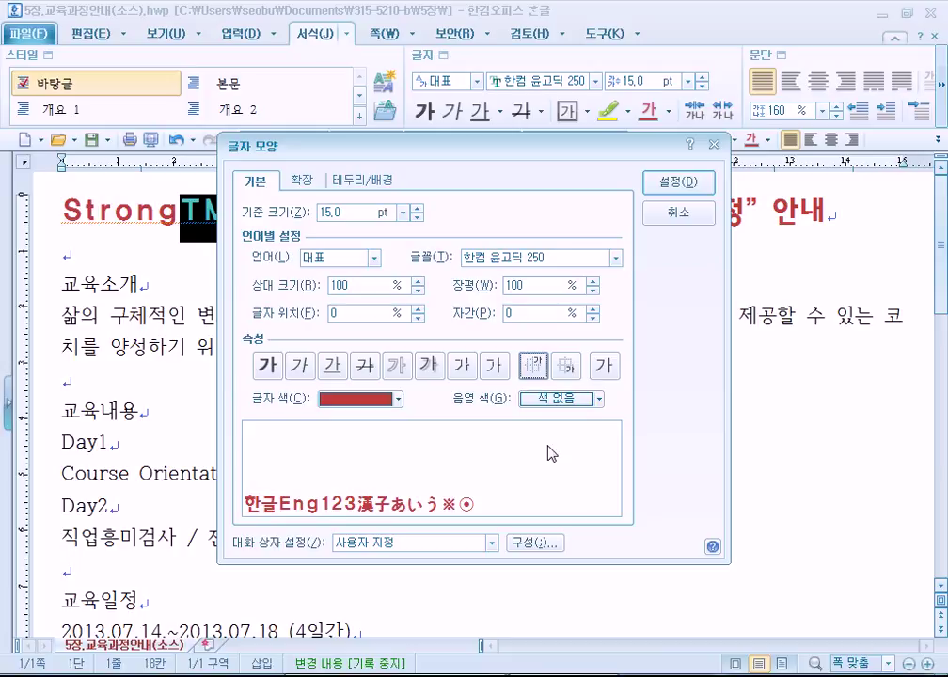
pyautogui.click(532, 367)
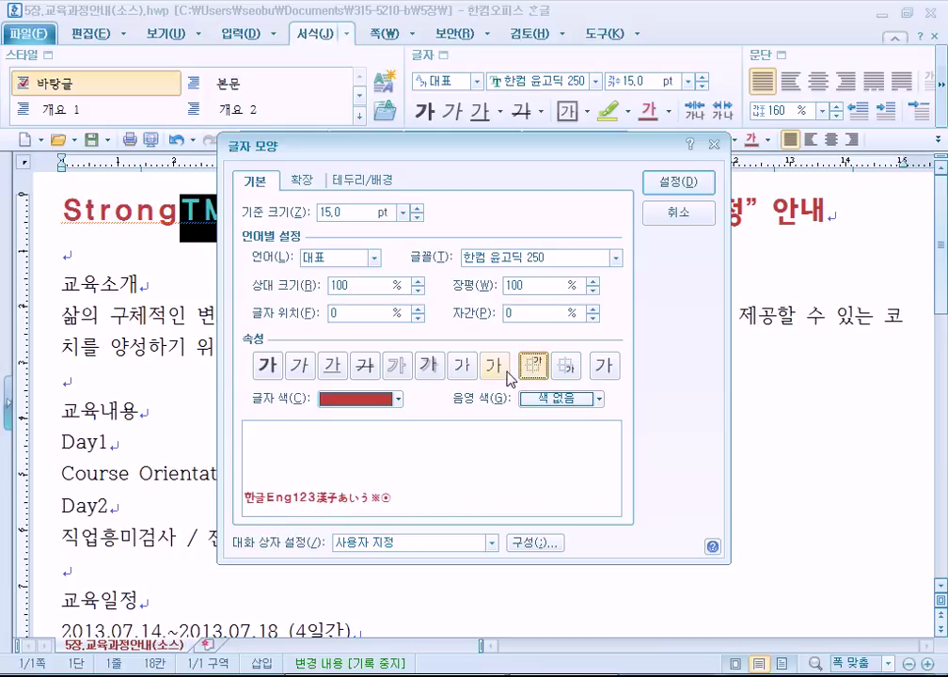
pyautogui.moveTo(406, 144); pyautogui.dragTo(535, 12)
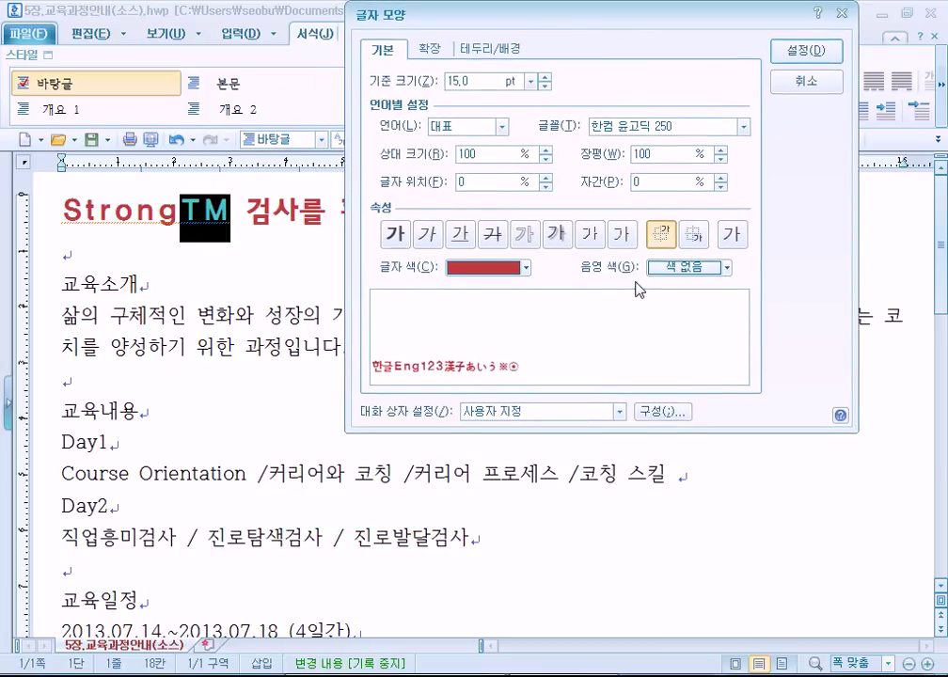
pyautogui.click(664, 237)
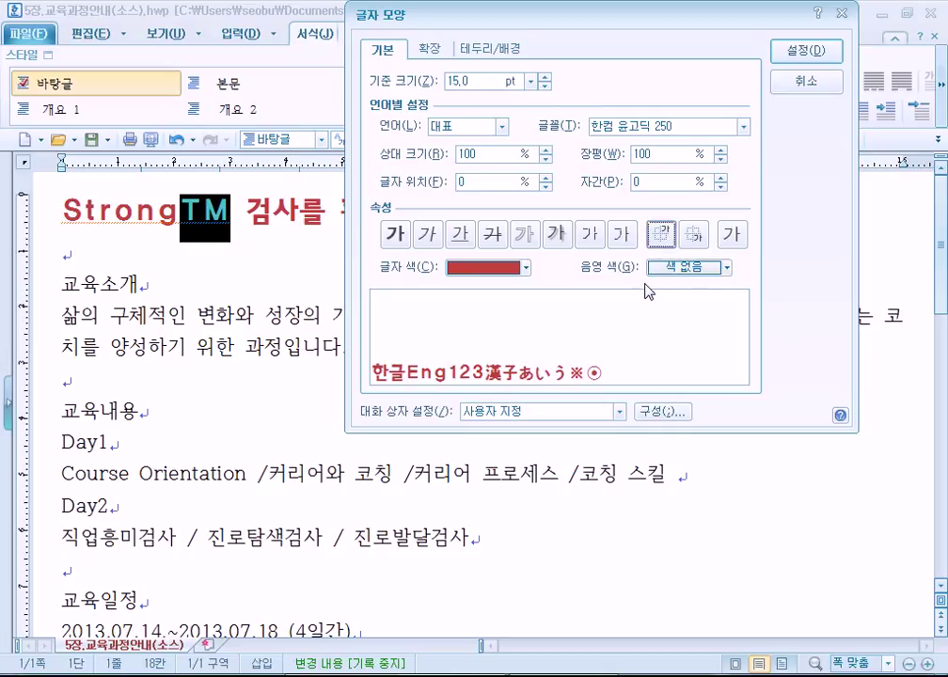
pyautogui.click(662, 233)
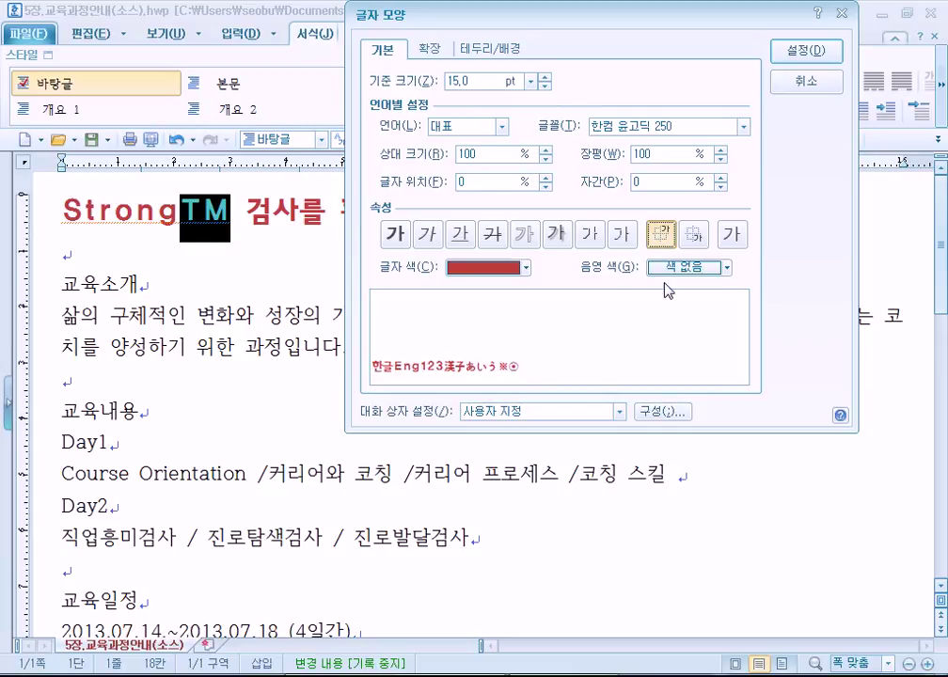
pyautogui.click(661, 233)
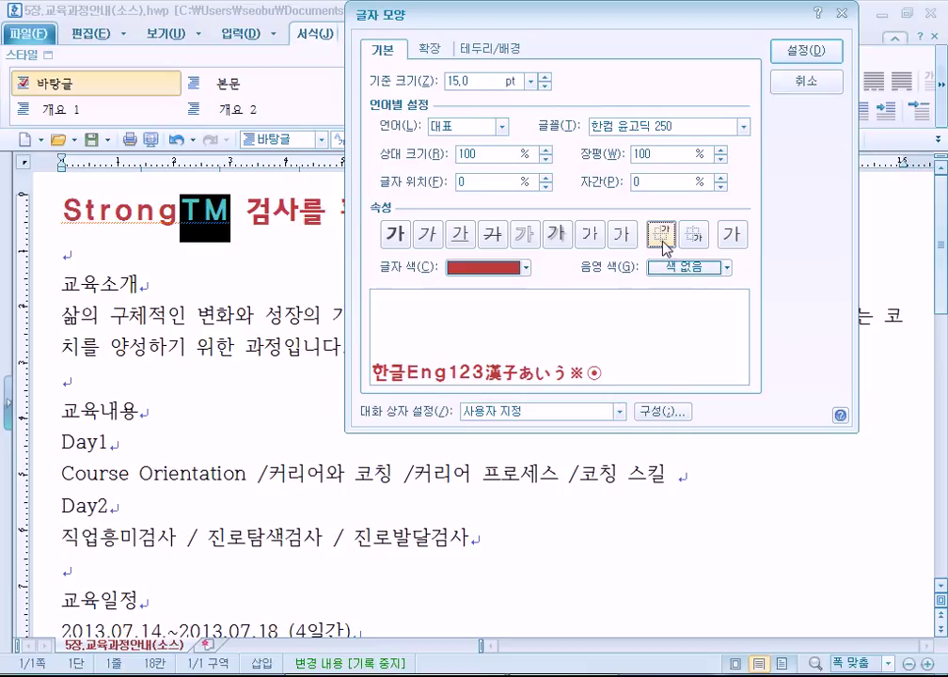
pyautogui.click(662, 234)
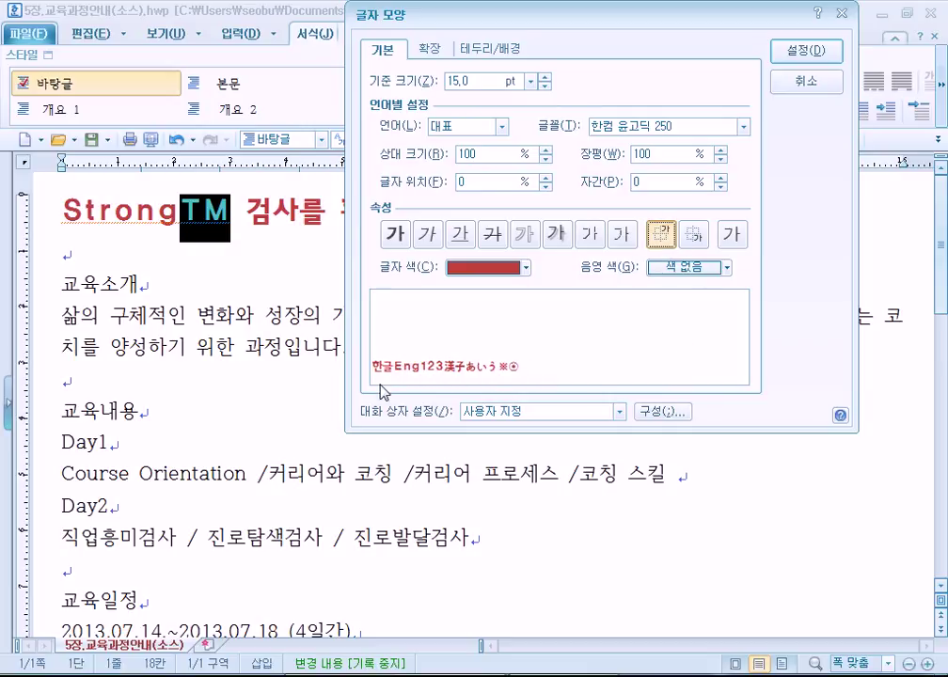
pyautogui.click(668, 239)
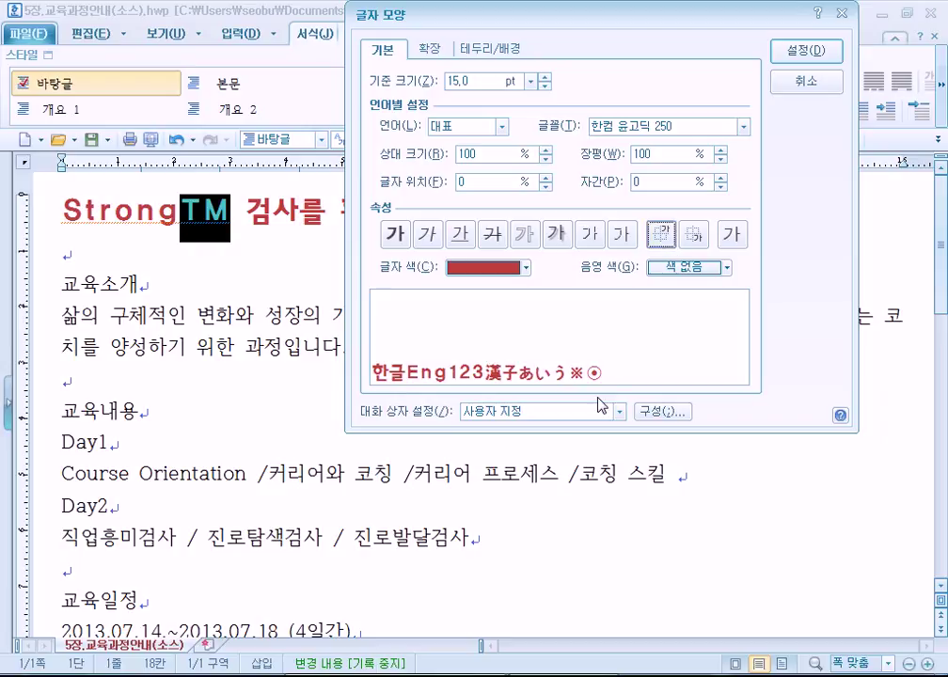
pyautogui.click(666, 243)
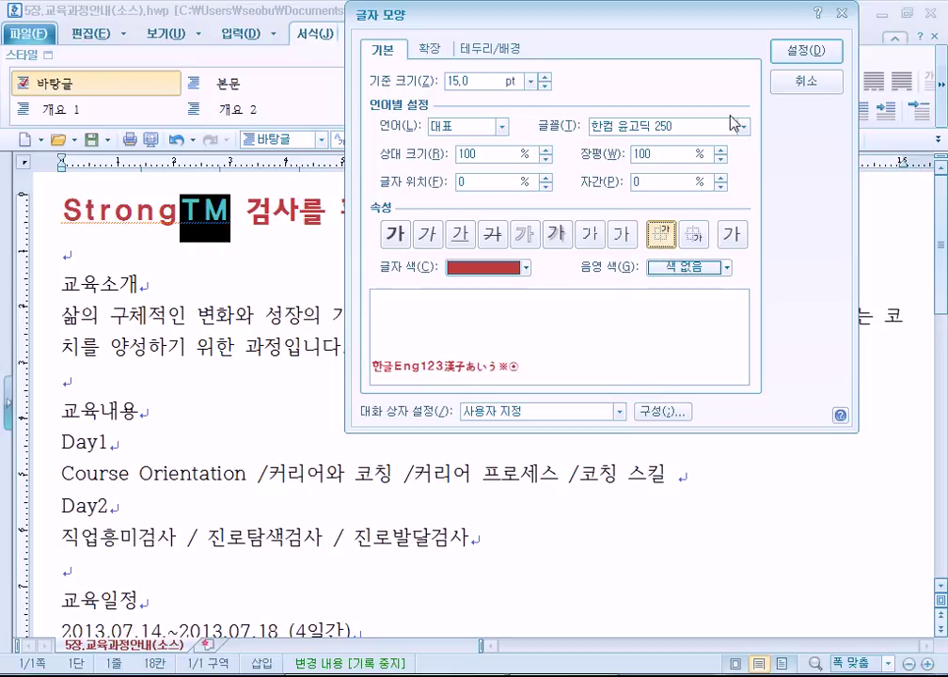
pyautogui.click(799, 58)
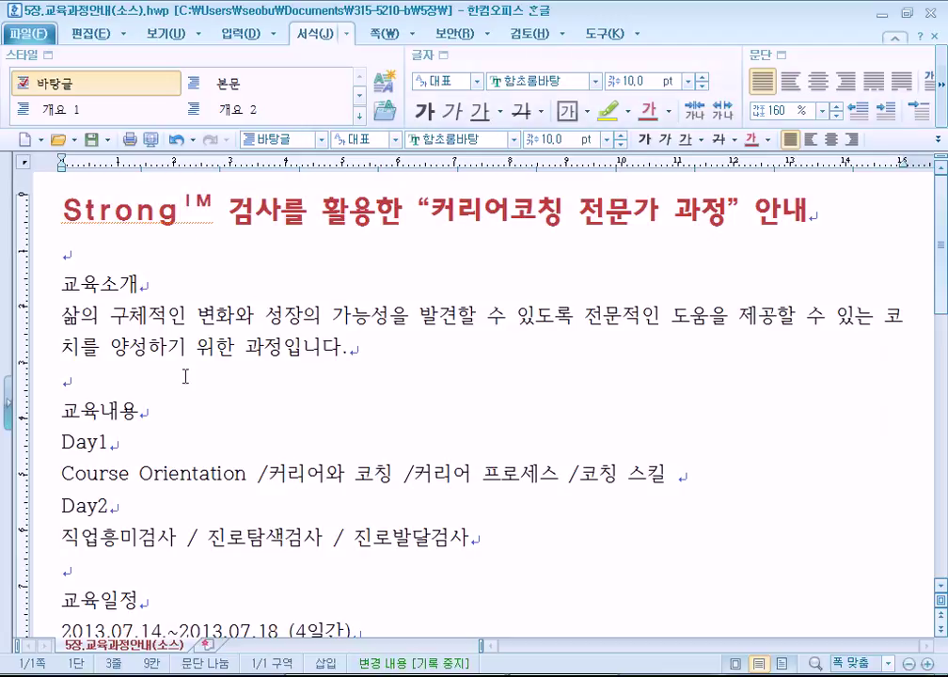
# Compare the superscript TM in the title with the page outline view (쪽 윤곽) on and off, and leave it off
pyautogui.click(174, 35)
pyautogui.click(23, 94)
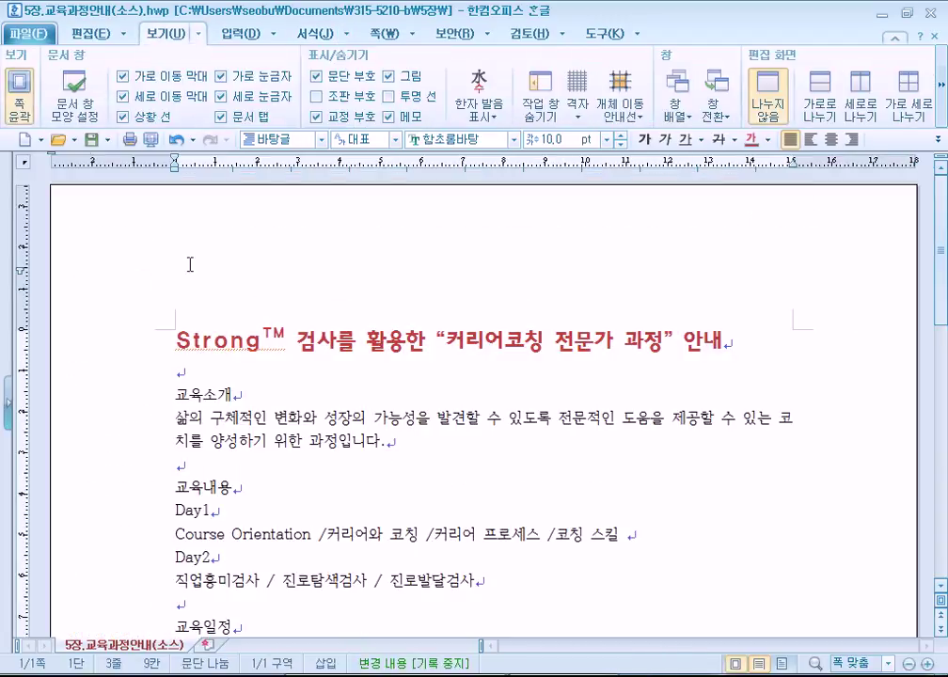
pyautogui.click(29, 93)
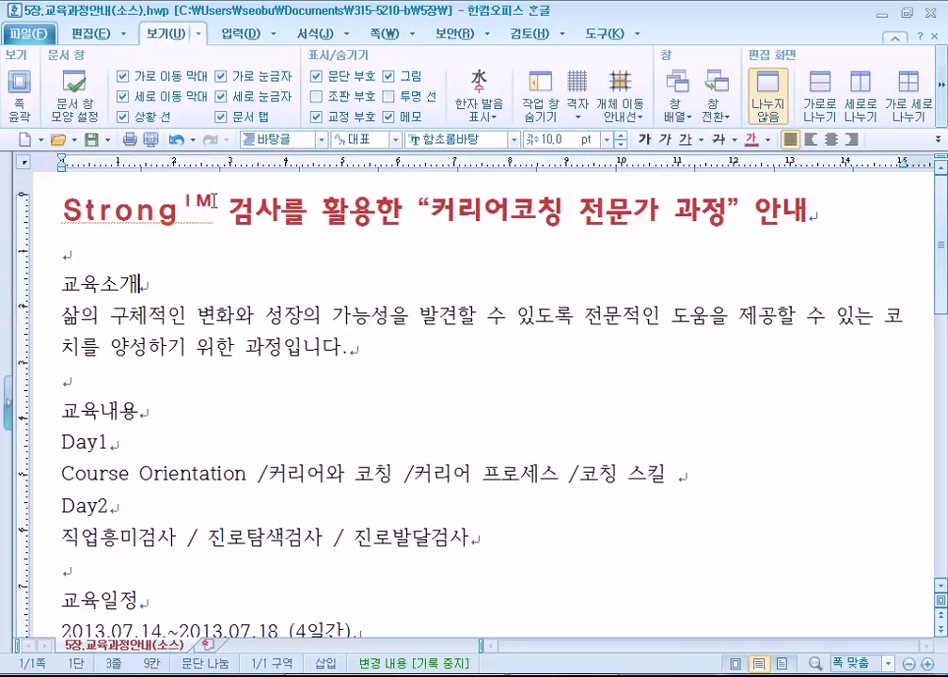
pyautogui.click(19, 90)
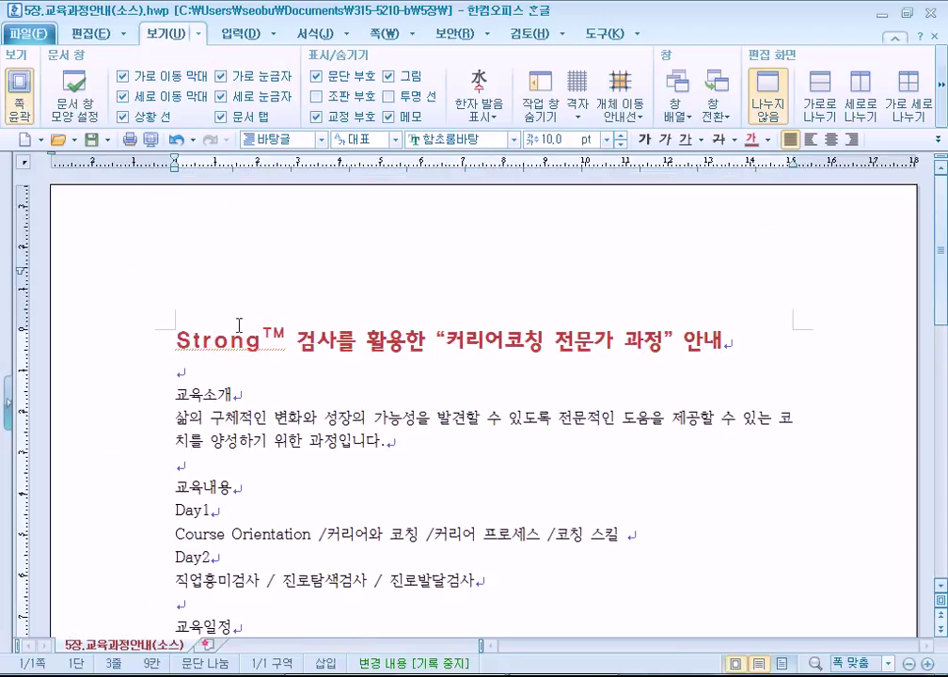
pyautogui.click(26, 100)
pyautogui.click(25, 101)
pyautogui.click(18, 101)
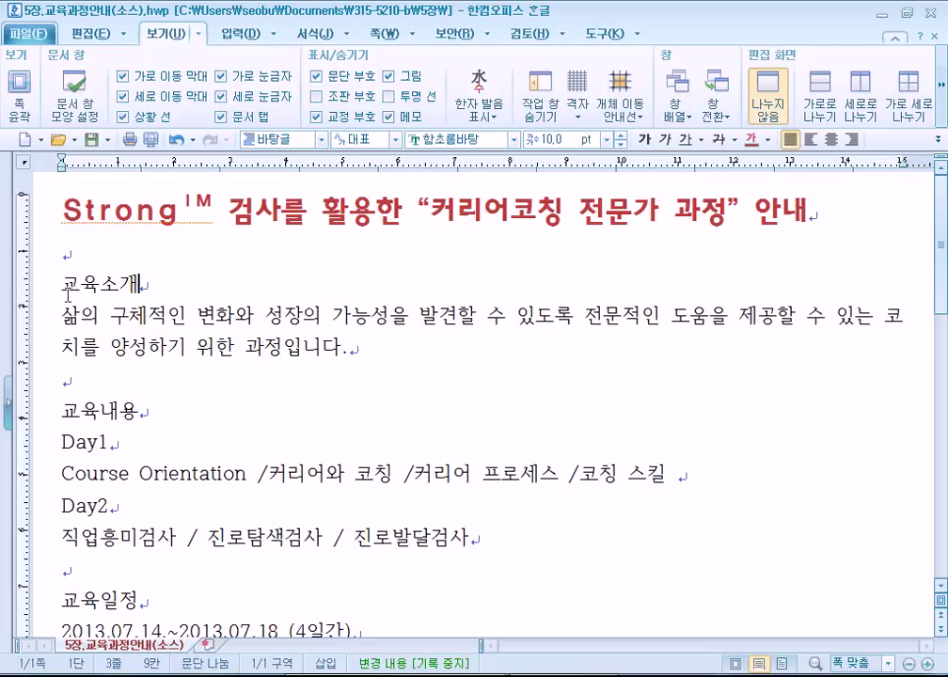
# Select the 교육소개 heading and choose 맑은 고딕 as its font in the 글자 모양 settings
pyautogui.moveTo(62, 284); pyautogui.dragTo(137, 283)
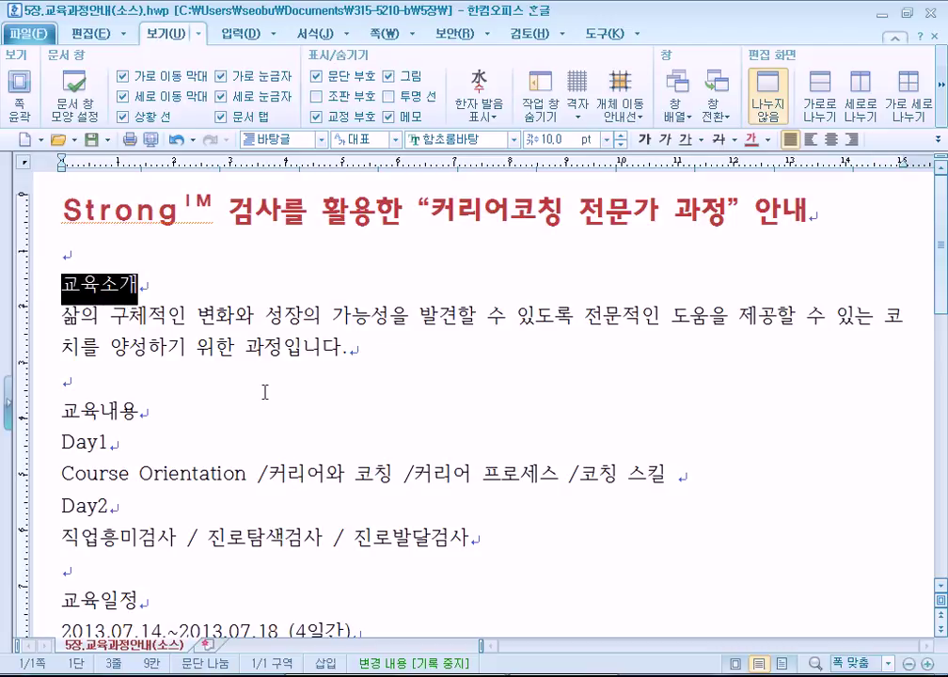
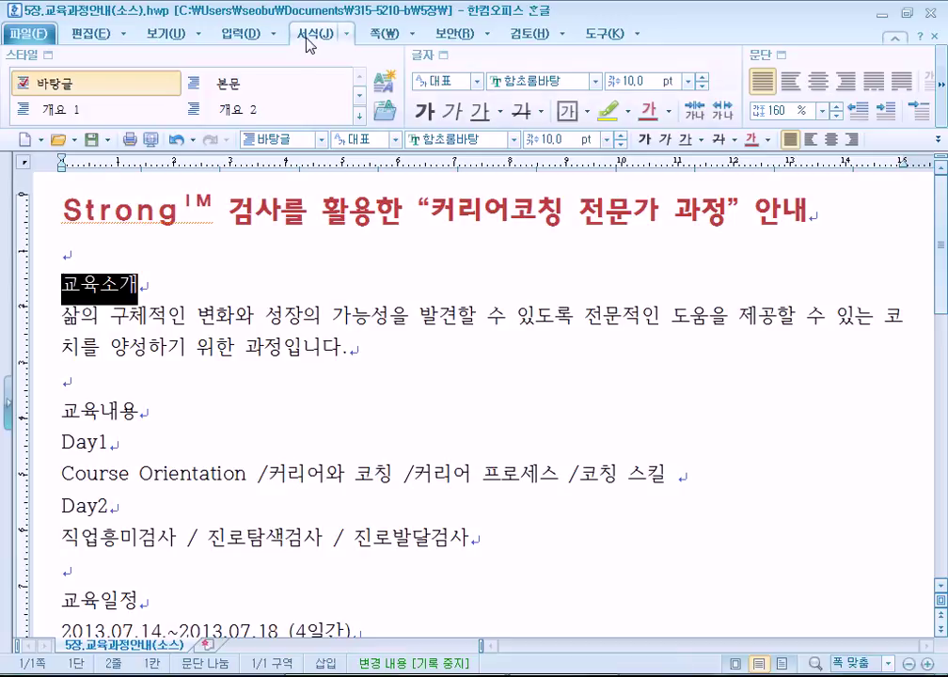
pyautogui.click(436, 55)
pyautogui.moveTo(354, 157); pyautogui.dragTo(510, 29)
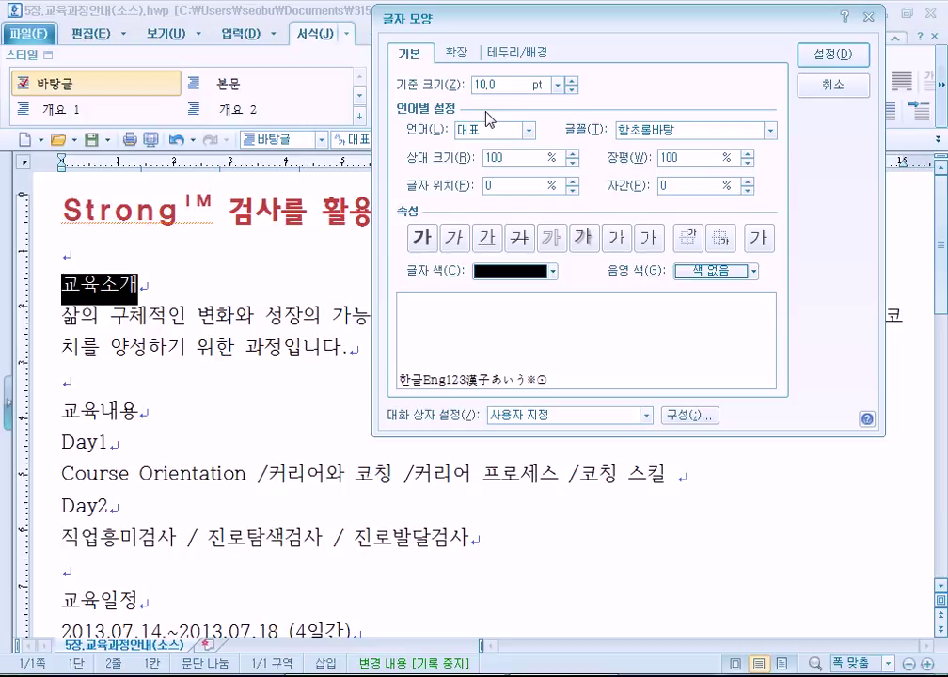
pyautogui.click(769, 134)
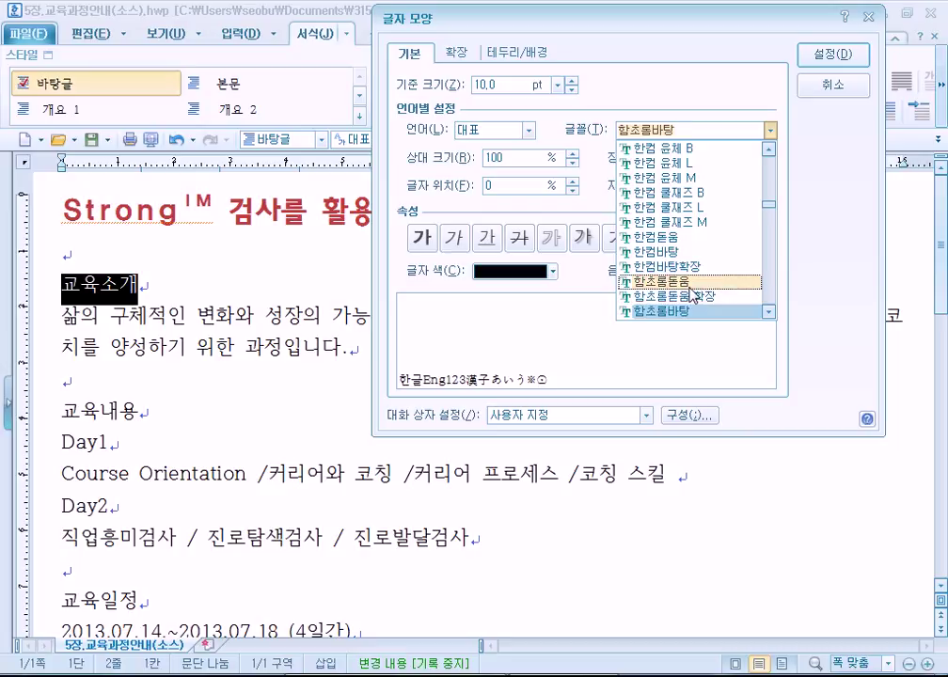
pyautogui.scroll(3, 693, 295)
pyautogui.scroll(5, 693, 295)
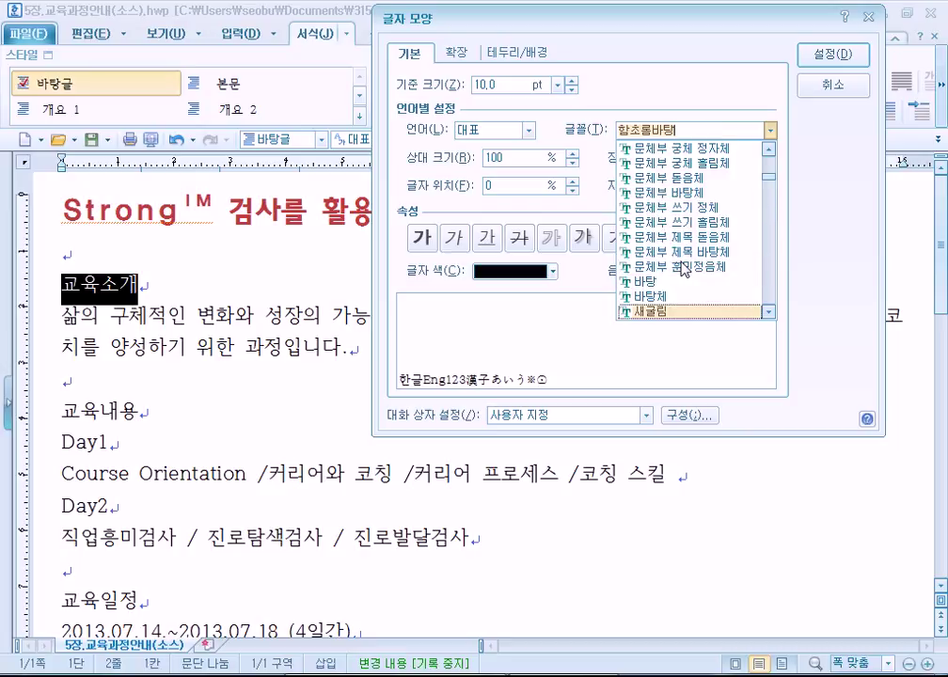
pyautogui.scroll(3, 684, 270)
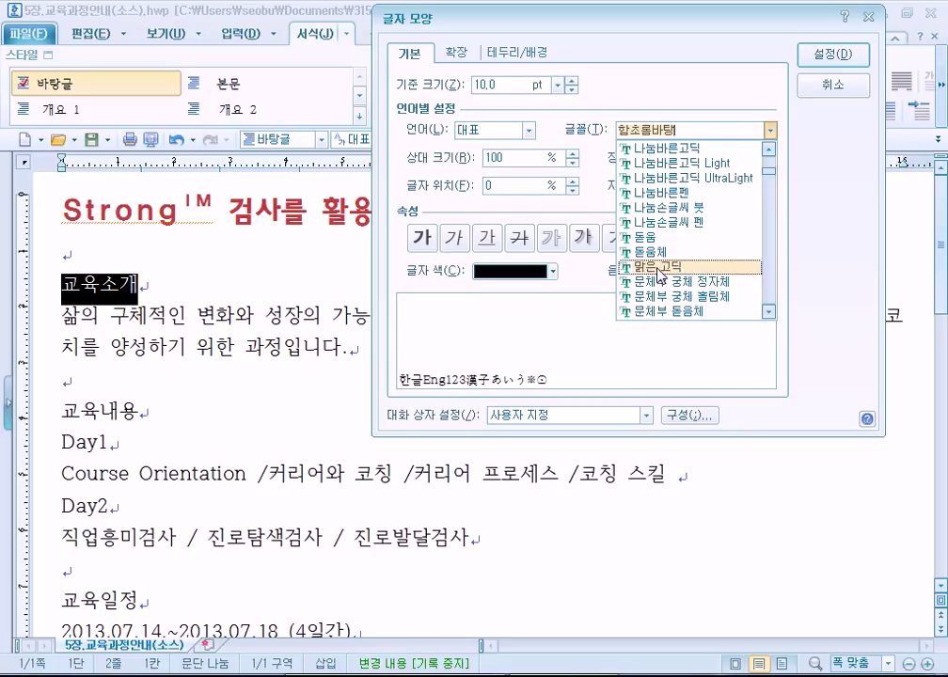
pyautogui.scroll(4, 662, 276)
pyautogui.scroll(3, 670, 148)
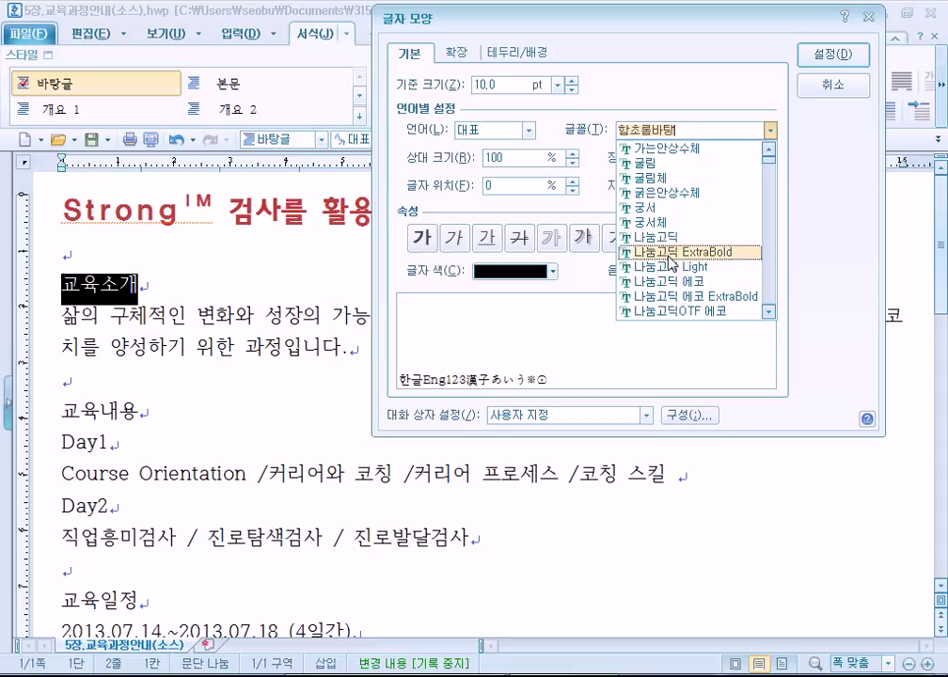
pyautogui.scroll(-6, 670, 256)
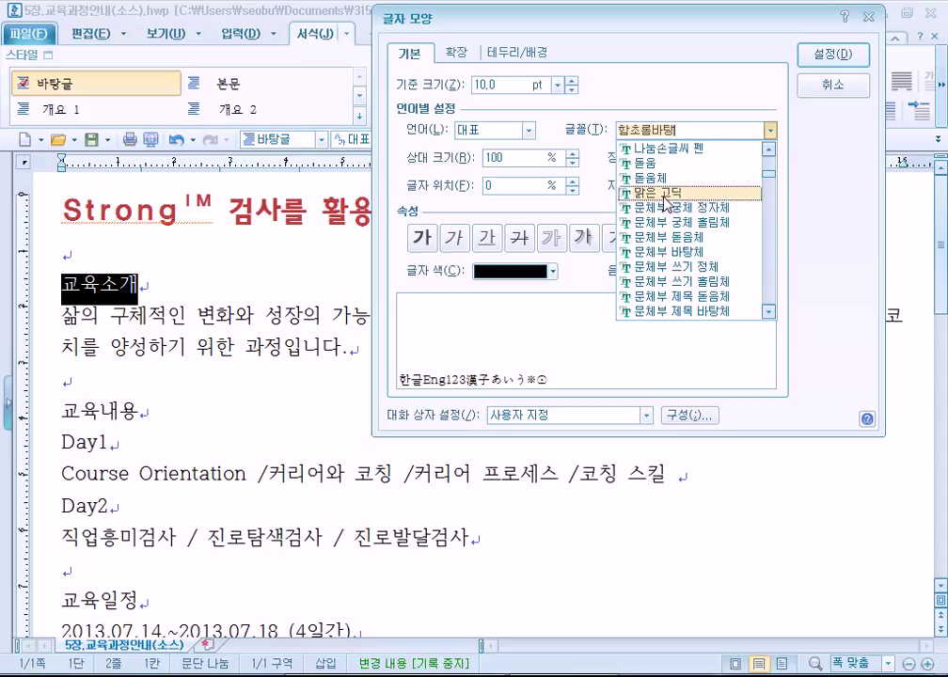
pyautogui.click(665, 194)
# Set the 교육소개 heading's size to 13 pt and make it bold
pyautogui.click(571, 81)
pyautogui.click(571, 81)
pyautogui.click(571, 81)
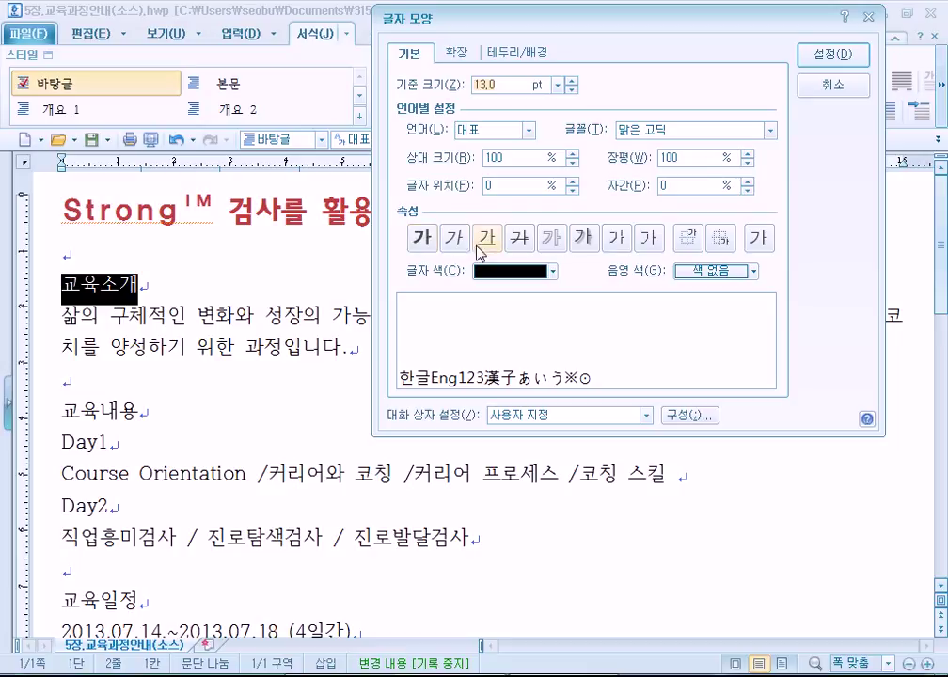
pyautogui.click(424, 241)
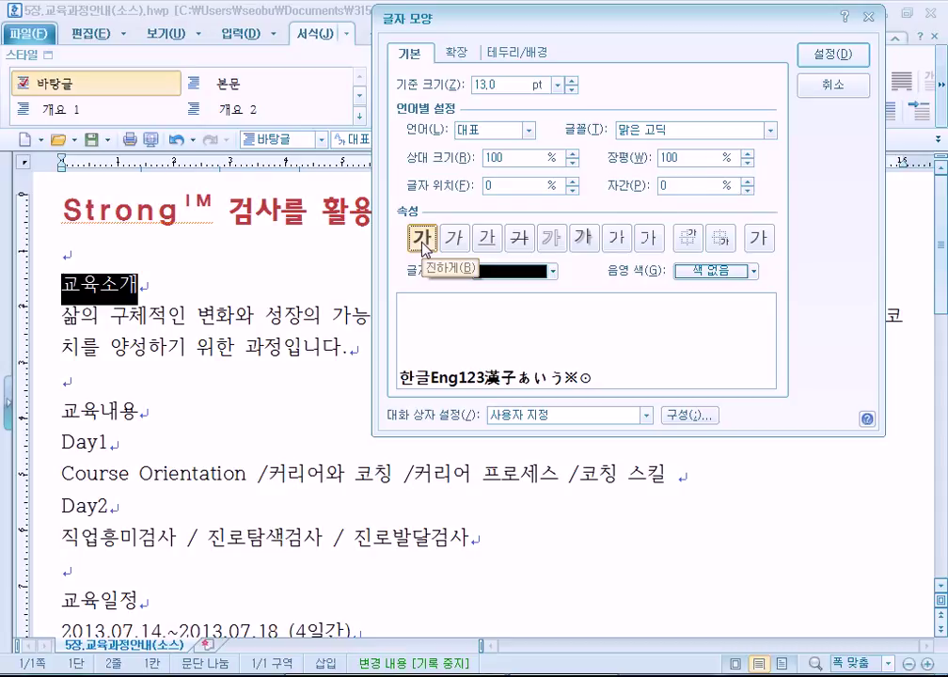
# Give the 교육소개 heading white text on a dark blue shading colour and apply the character settings
pyautogui.click(491, 274)
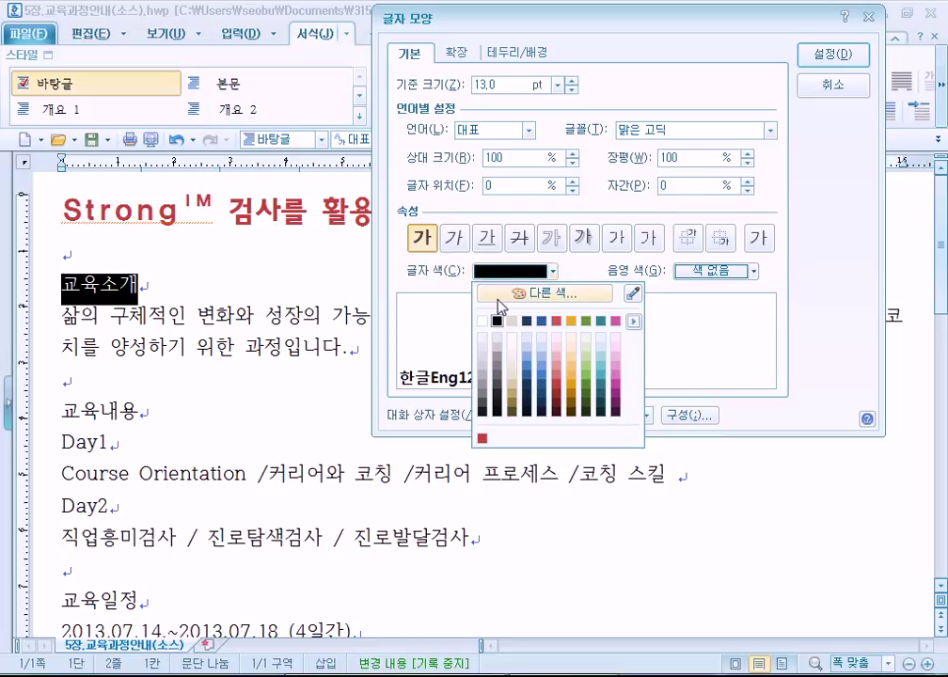
pyautogui.click(480, 320)
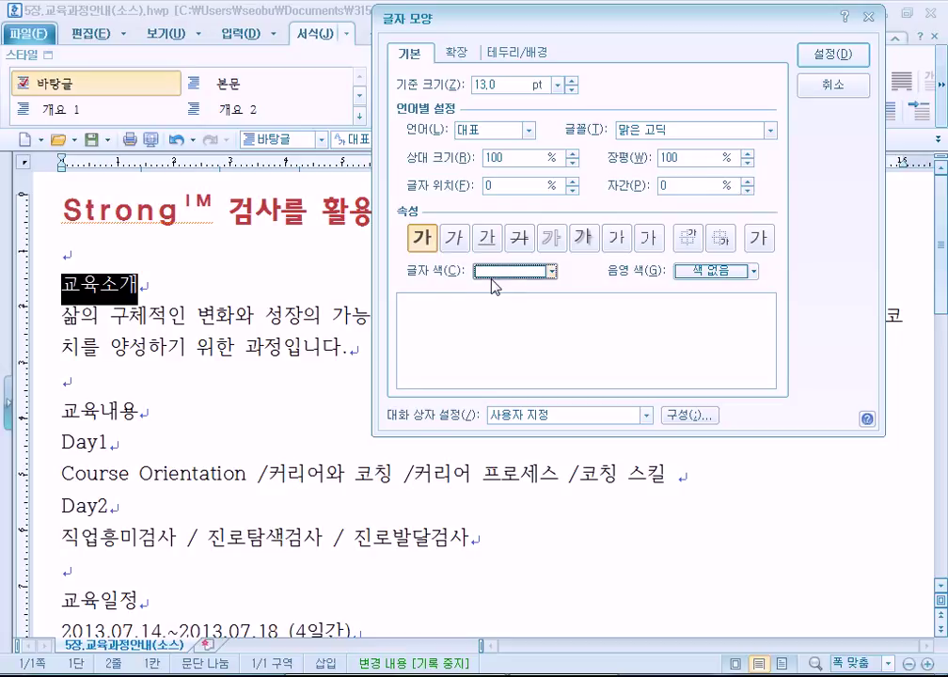
pyautogui.click(488, 275)
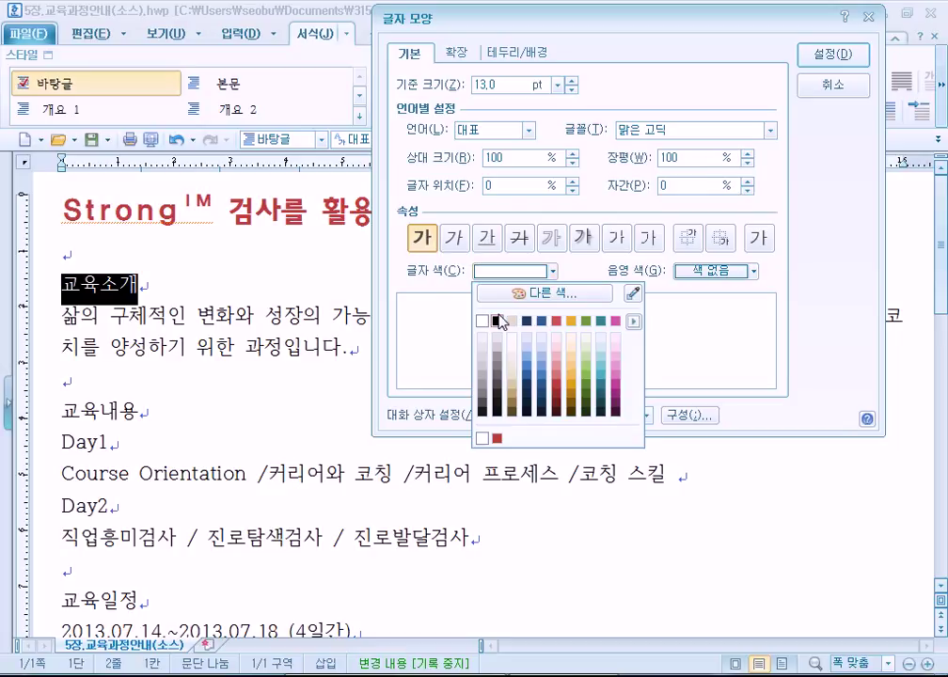
pyautogui.click(486, 326)
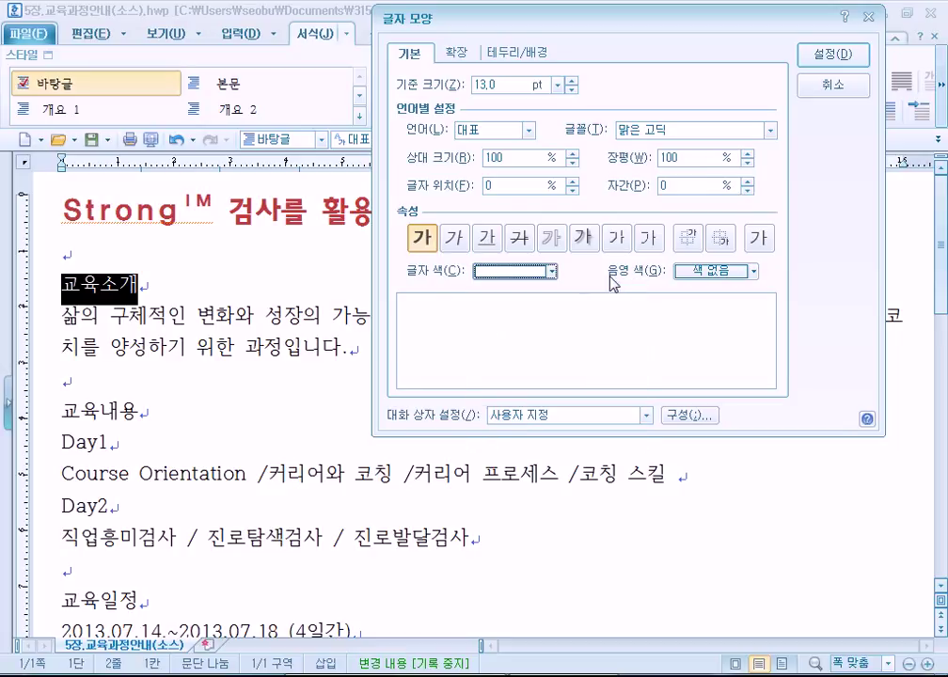
pyautogui.click(694, 272)
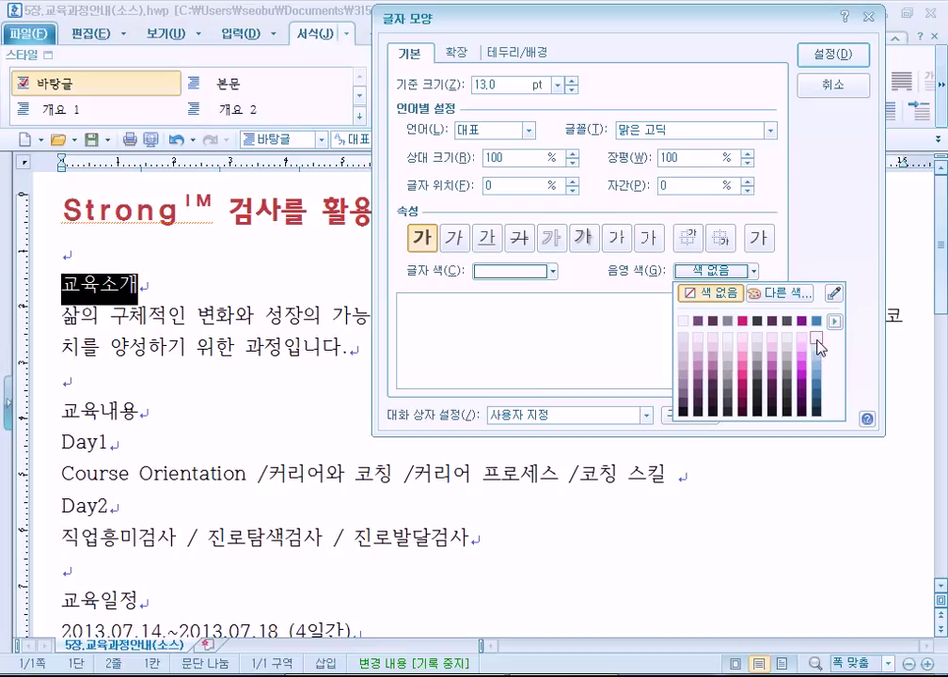
pyautogui.click(817, 393)
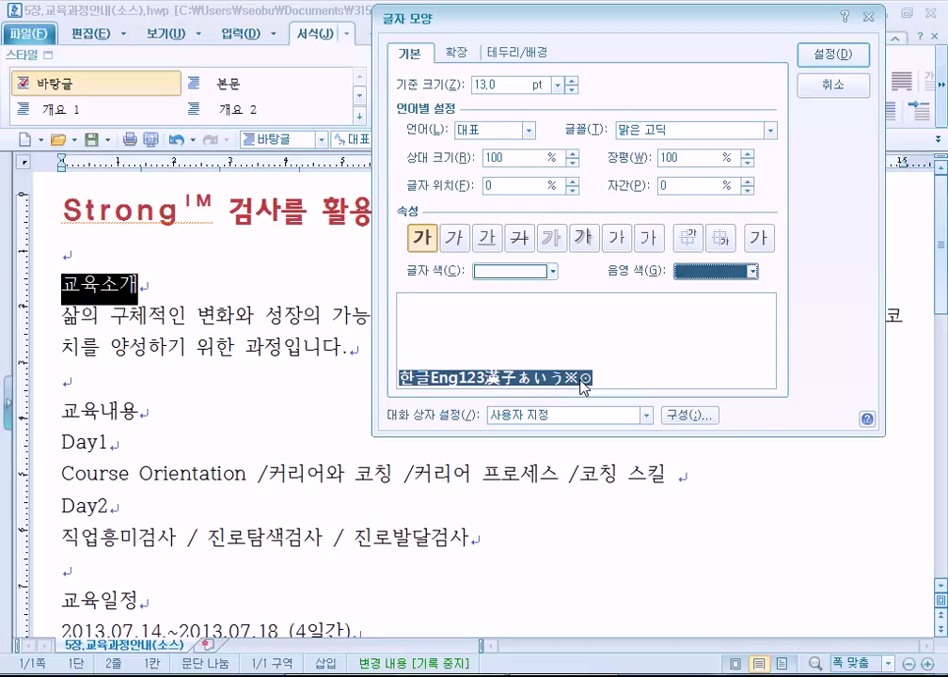
pyautogui.click(825, 63)
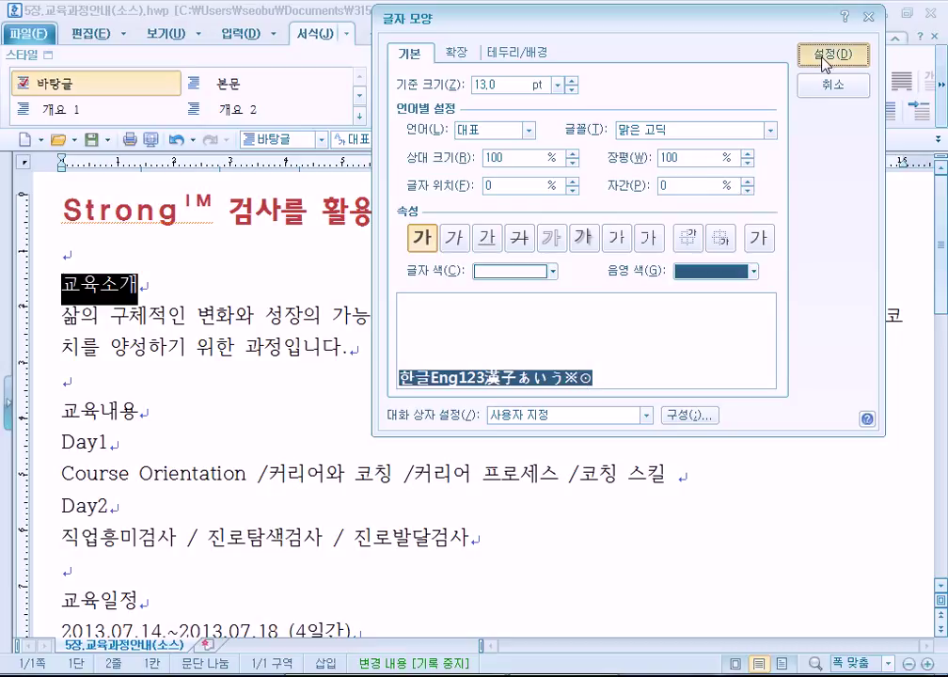
pyautogui.click(163, 390)
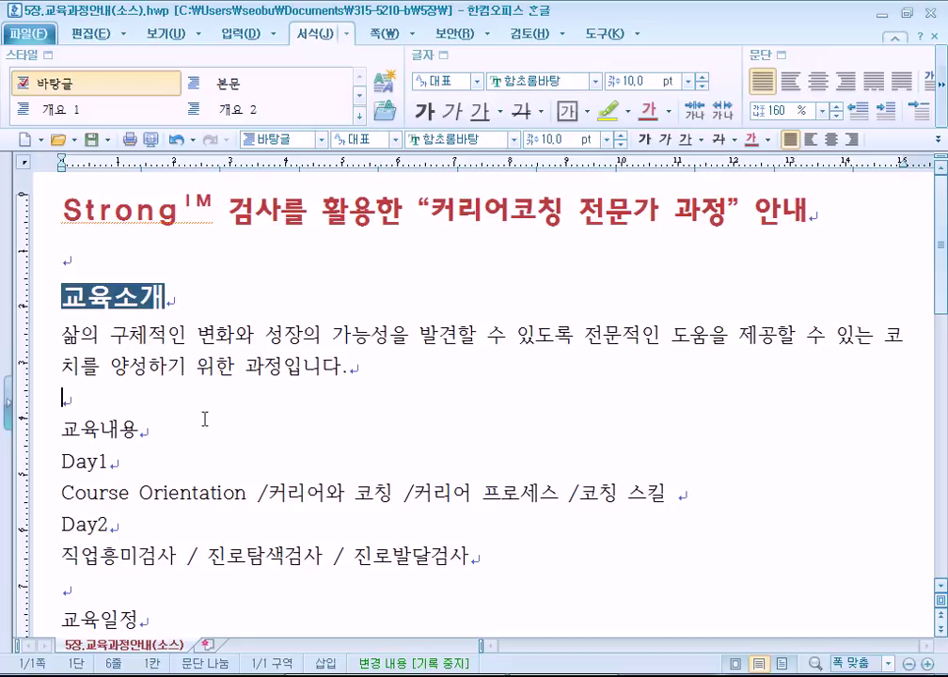
# Try different ways of selecting the two-line paragraph under 교육소개, as a whole paragraph and line by line
pyautogui.scroll(-1, 234, 365)
pyautogui.moveTo(59, 246); pyautogui.dragTo(394, 281)
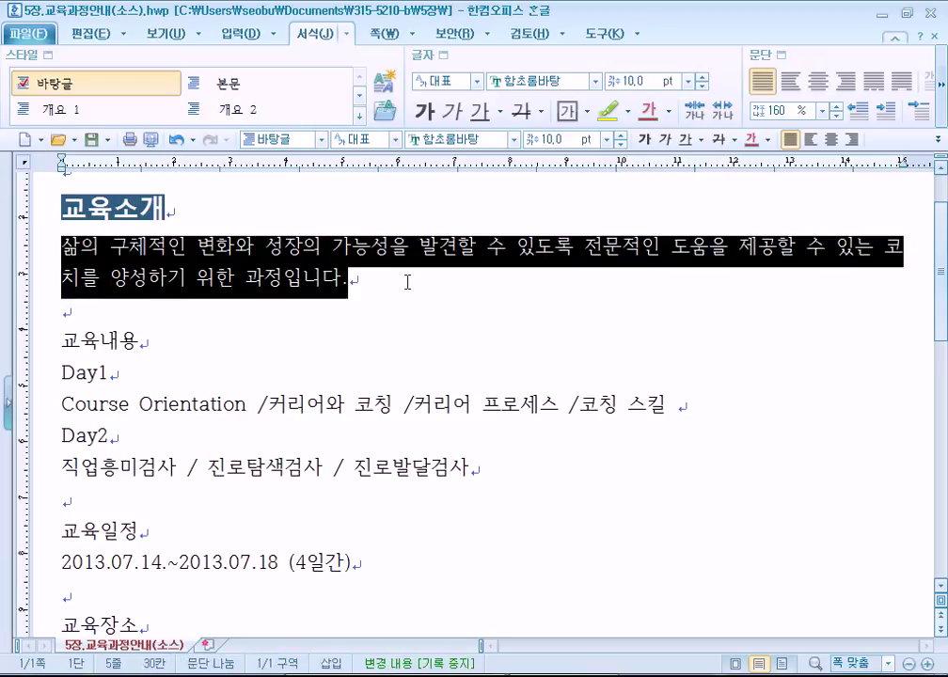
pyautogui.scroll(1, 358, 362)
pyautogui.scroll(-1, 355, 365)
pyautogui.scroll(1, 356, 365)
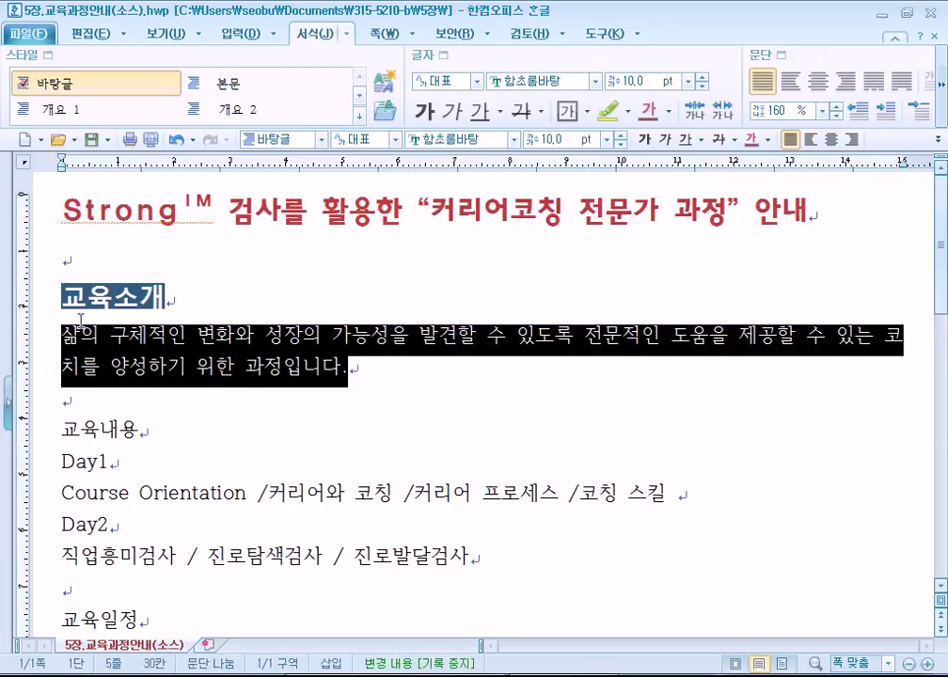
pyautogui.click(262, 366)
pyautogui.moveTo(388, 337); pyautogui.dragTo(498, 339)
pyautogui.click(497, 365)
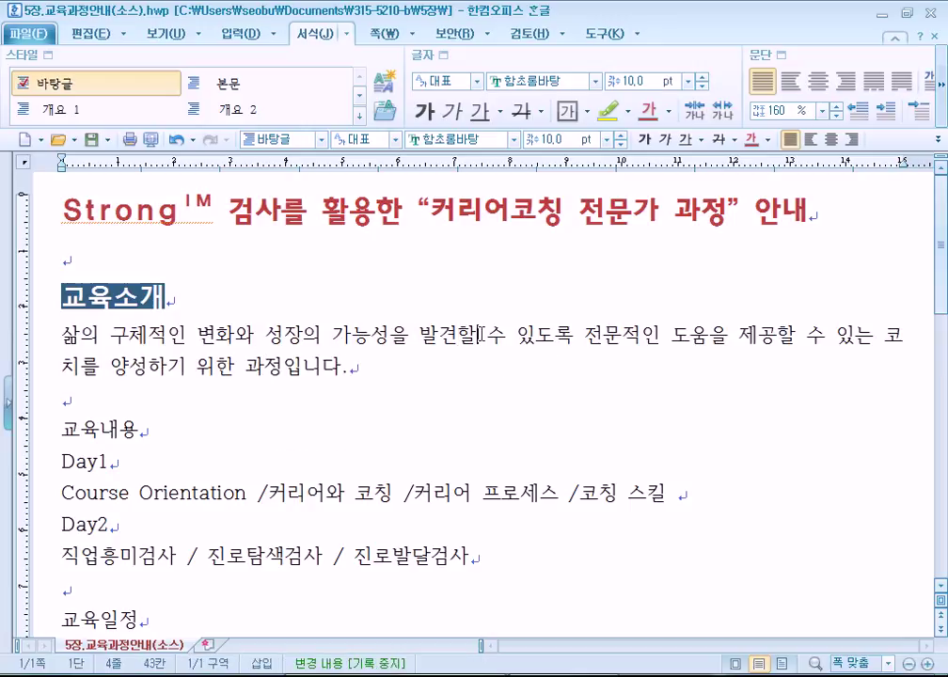
pyautogui.tripleClick(484, 340)
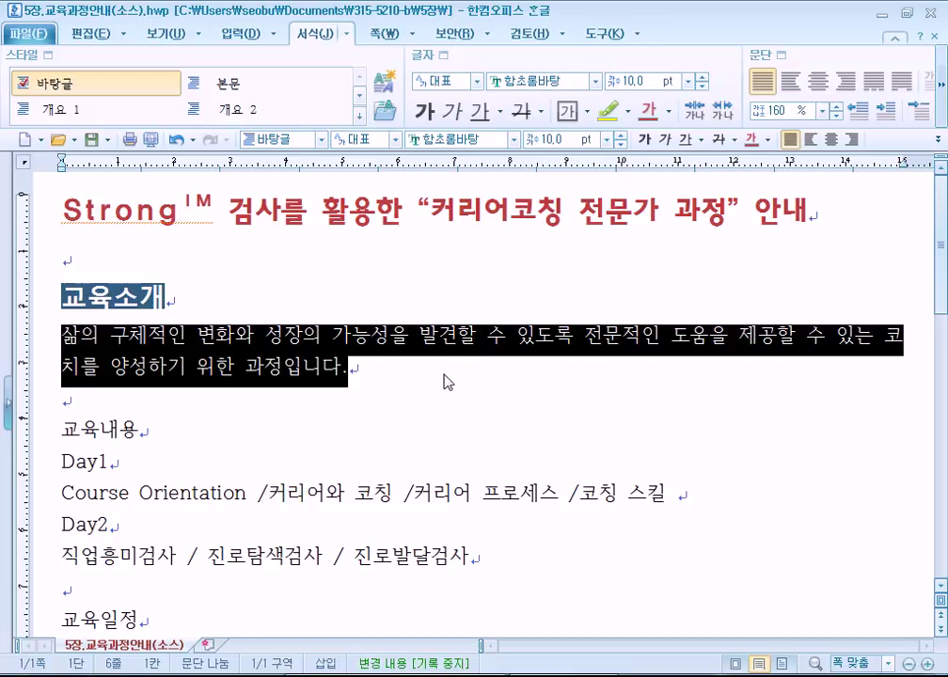
pyautogui.click(455, 370)
pyautogui.click(29, 339)
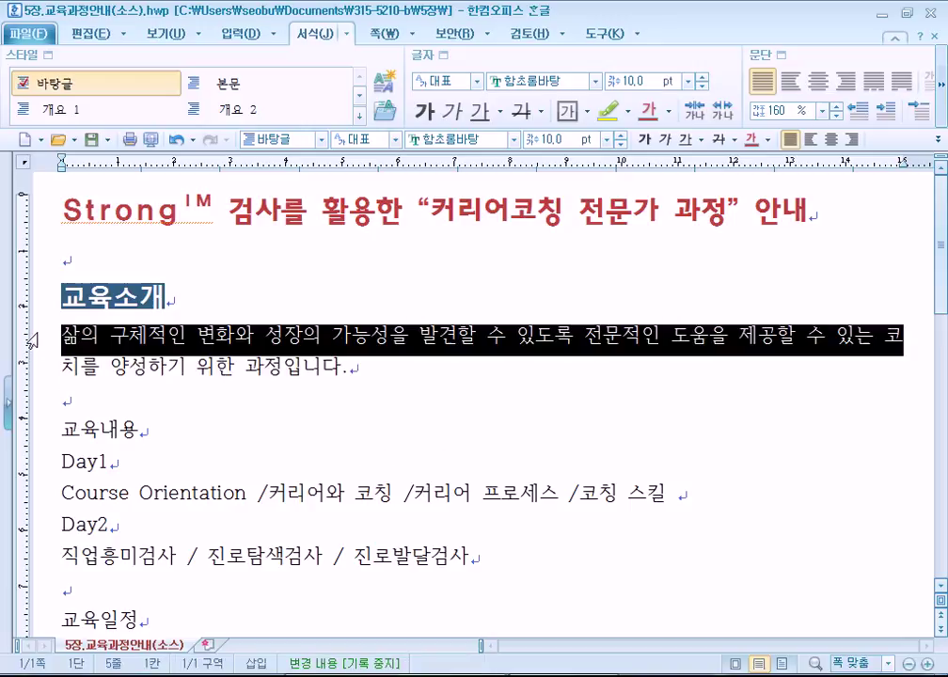
pyautogui.keyDown('shift'); pyautogui.click(30, 360); pyautogui.keyUp('shift')
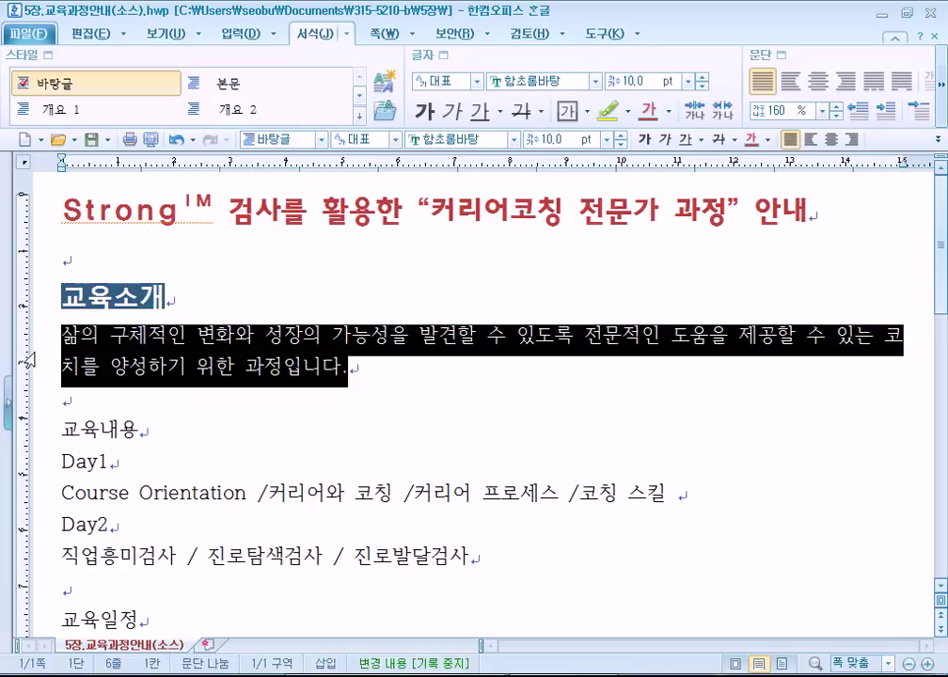
# Select the two-line paragraph under 교육소개 and set its characters to 12 pt with the 함초롬돋움 font
pyautogui.click(348, 368)
pyautogui.moveTo(348, 368); pyautogui.dragTo(89, 341)
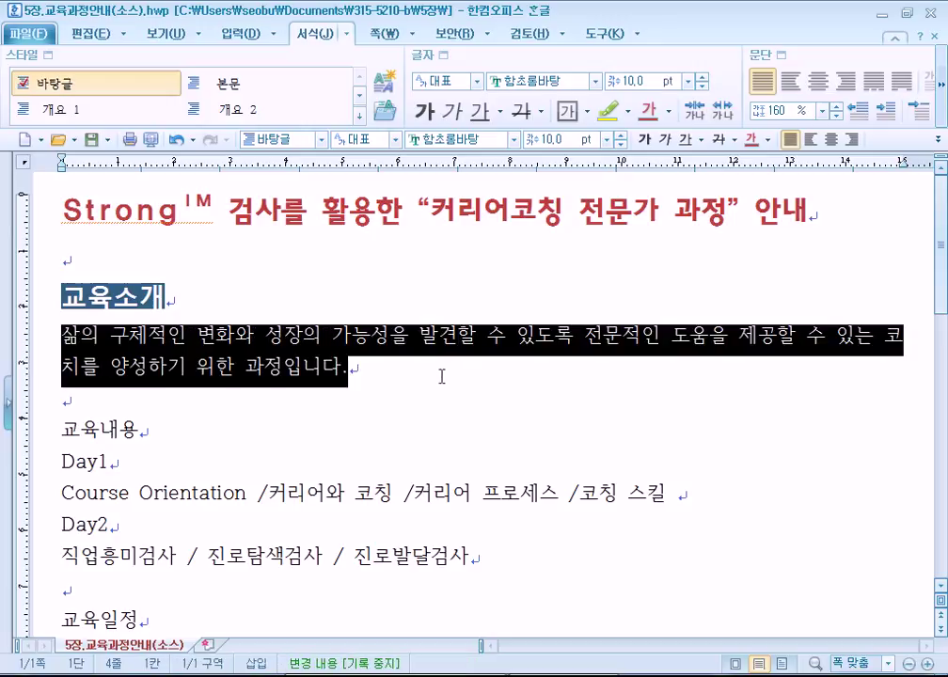
pyautogui.scroll(-1, 434, 373)
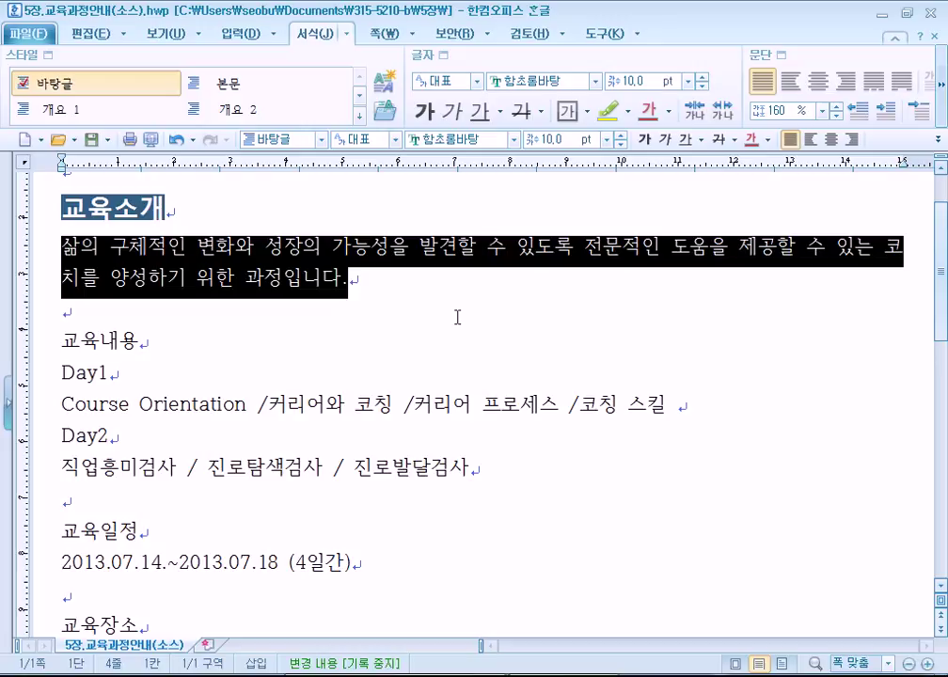
pyautogui.hotkey('alt', 'l')
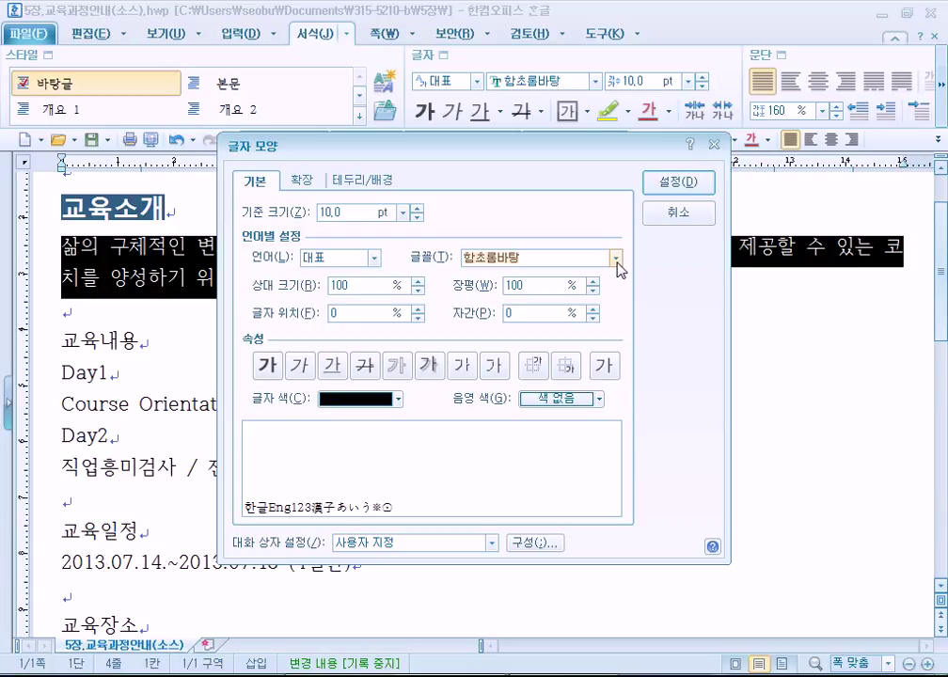
pyautogui.click(417, 208)
pyautogui.click(417, 208)
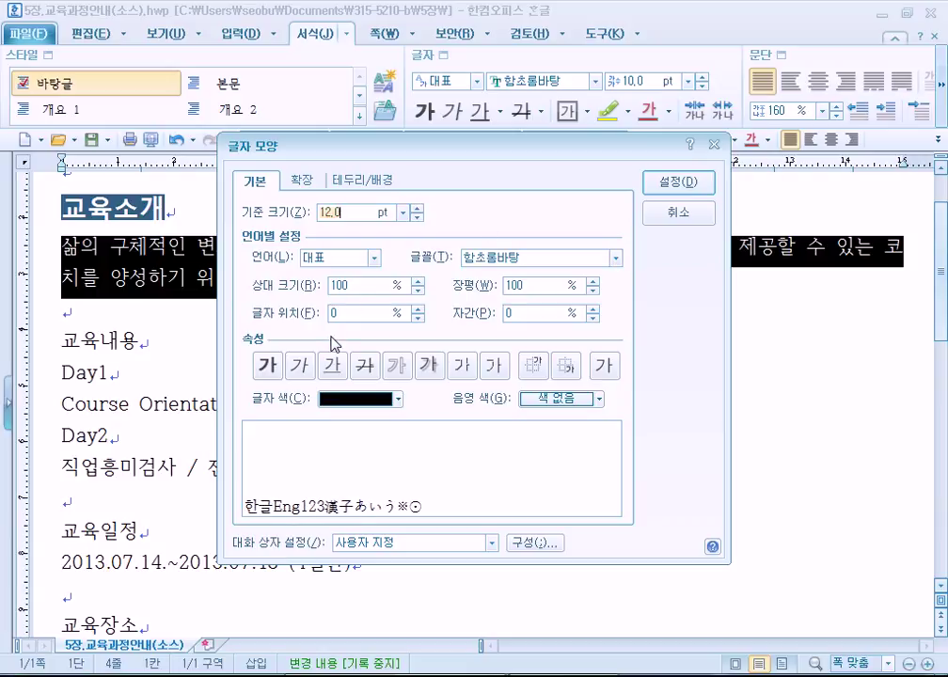
pyautogui.click(615, 259)
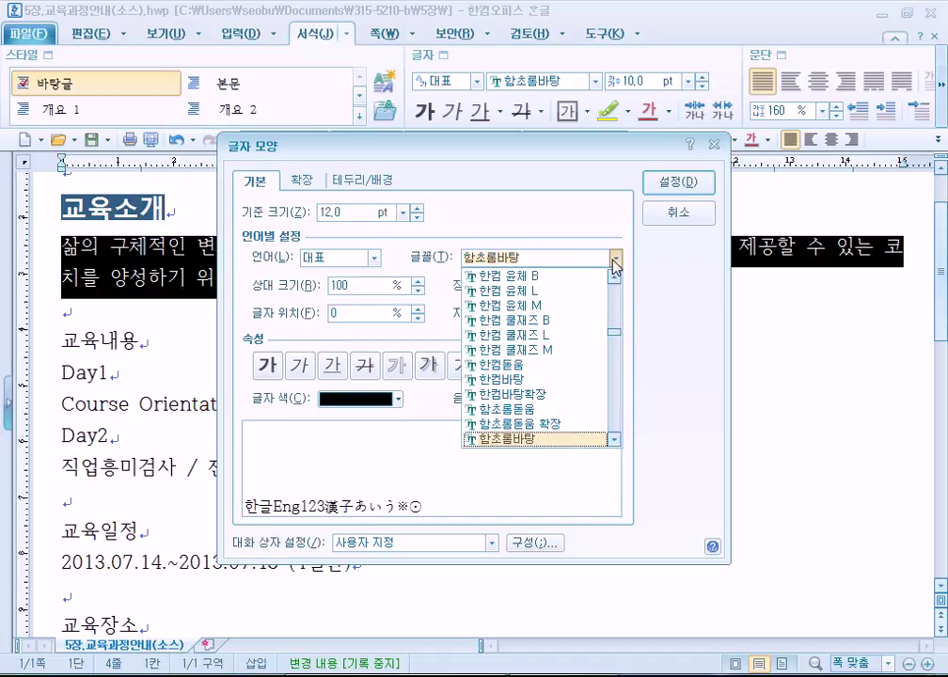
pyautogui.click(555, 413)
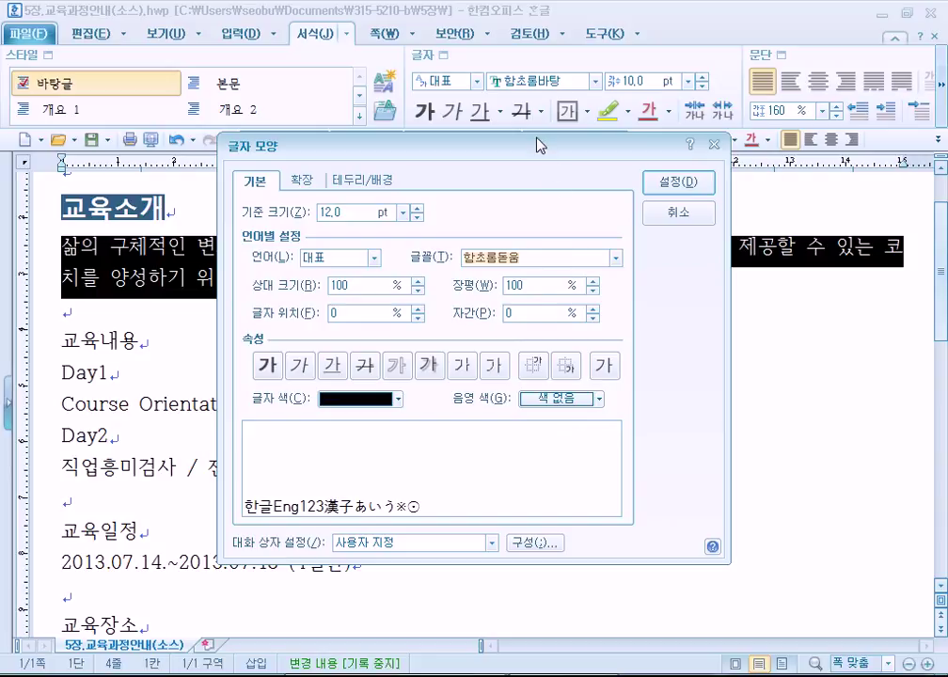
# Choose a solid single line as the text border type for the selected paragraph in the 글자 모양 settings
pyautogui.moveTo(537, 141); pyautogui.dragTo(559, 67)
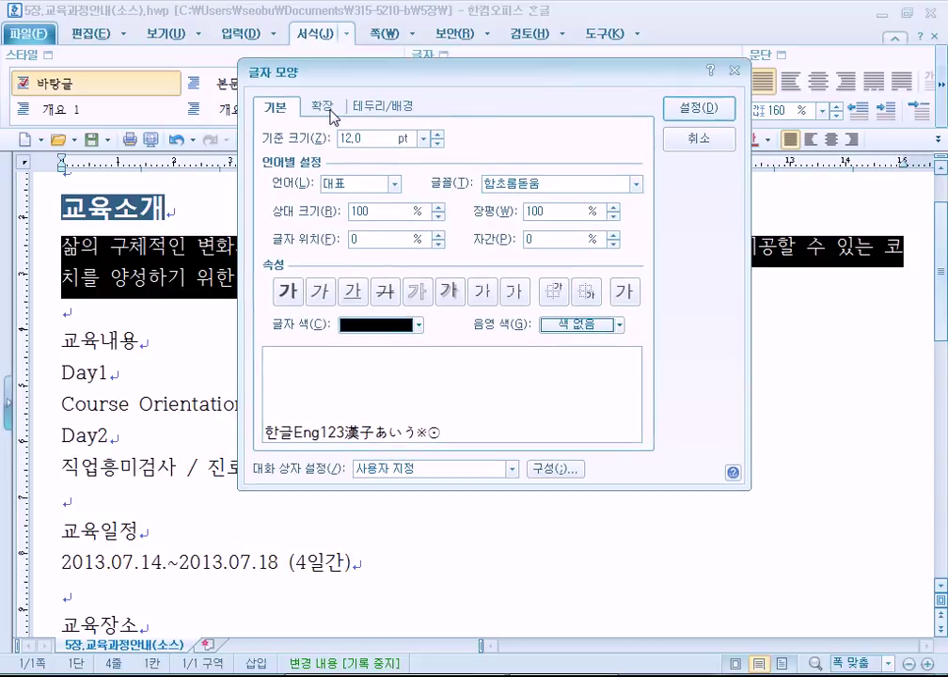
pyautogui.click(330, 112)
pyautogui.click(379, 112)
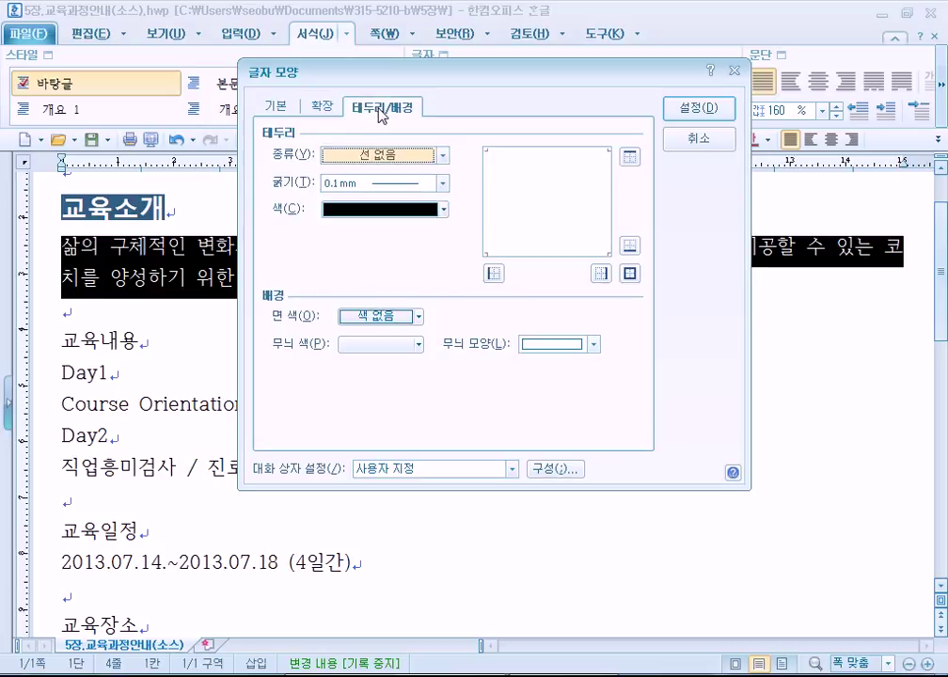
pyautogui.click(275, 111)
pyautogui.click(322, 109)
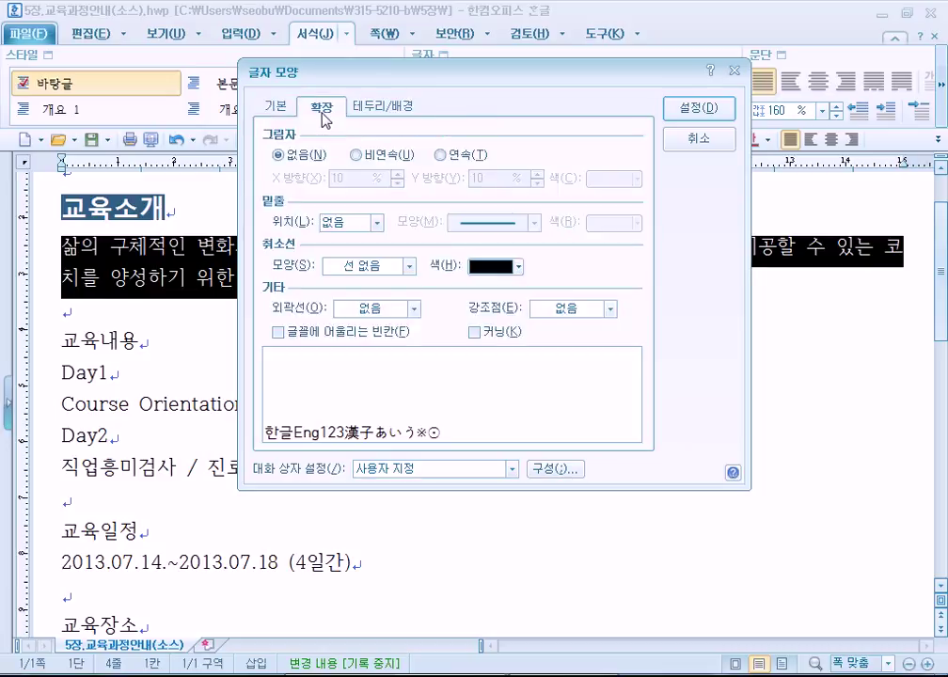
pyautogui.click(383, 111)
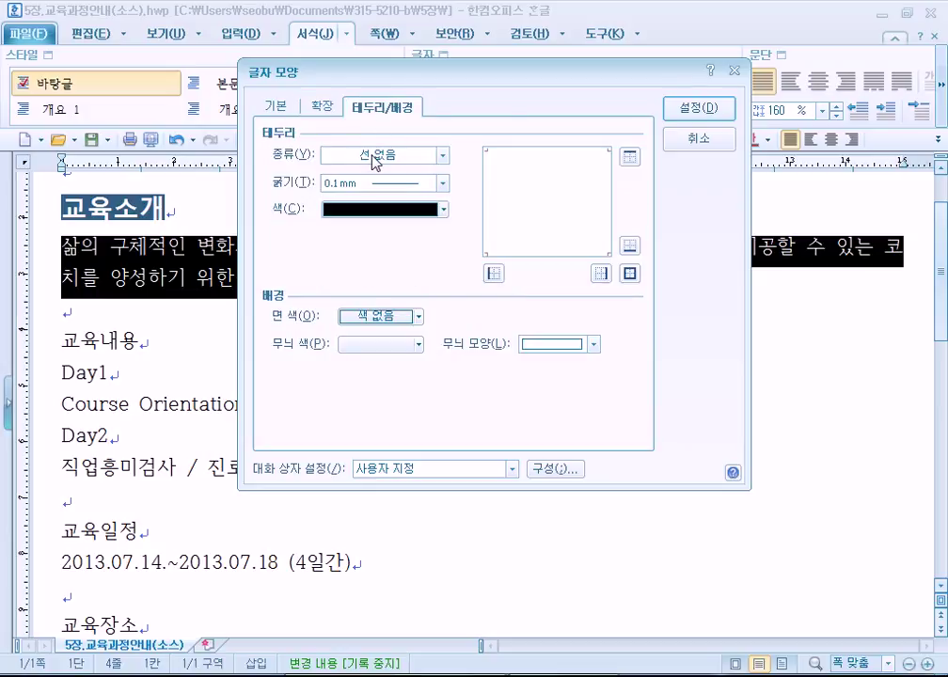
pyautogui.click(441, 156)
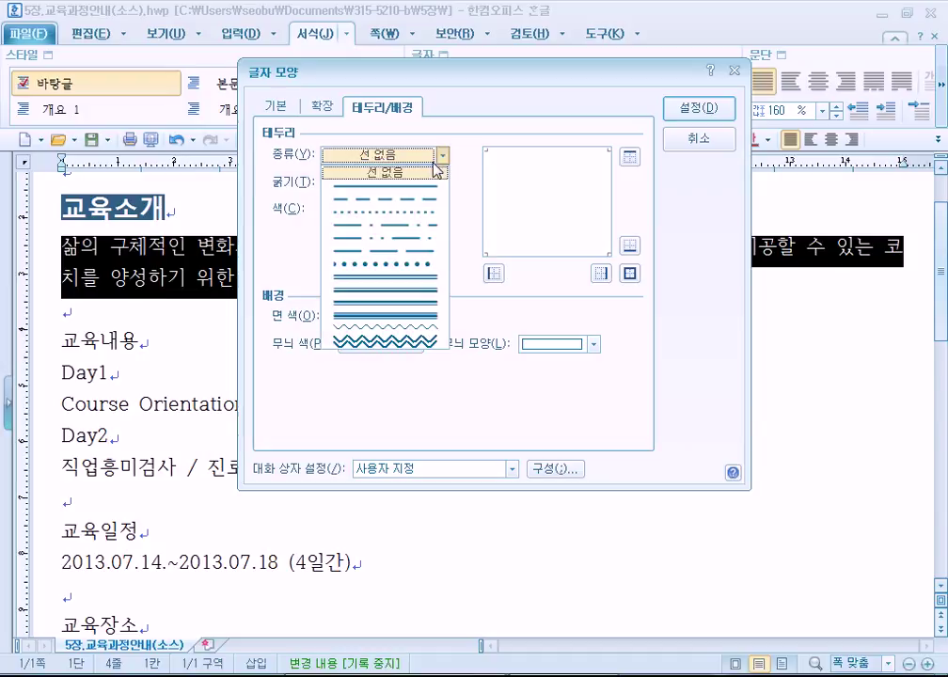
pyautogui.click(425, 185)
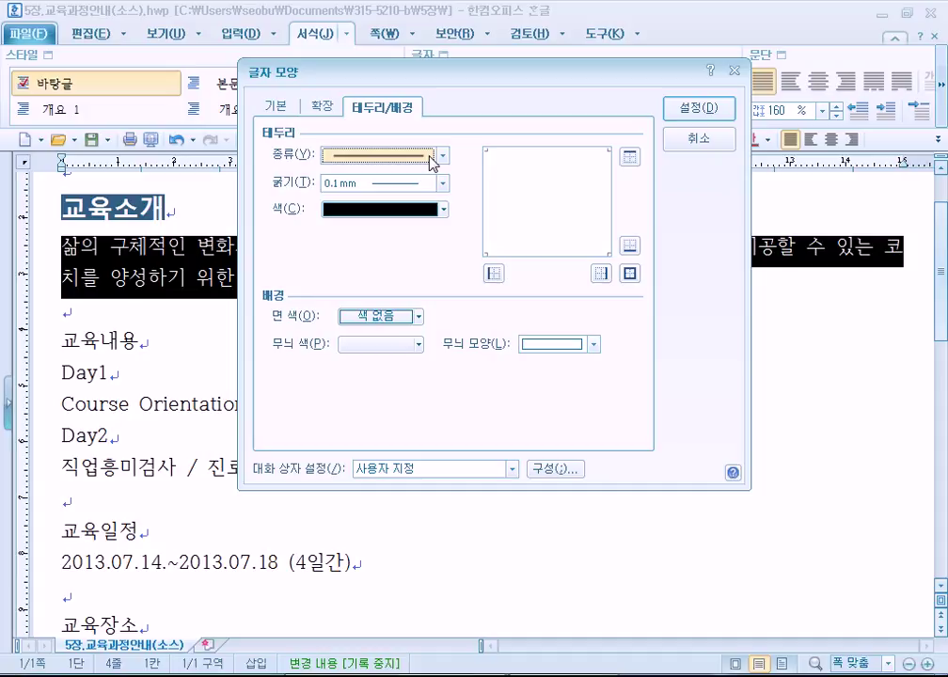
# Open the full colour picker for the text border's line colour
pyautogui.click(378, 212)
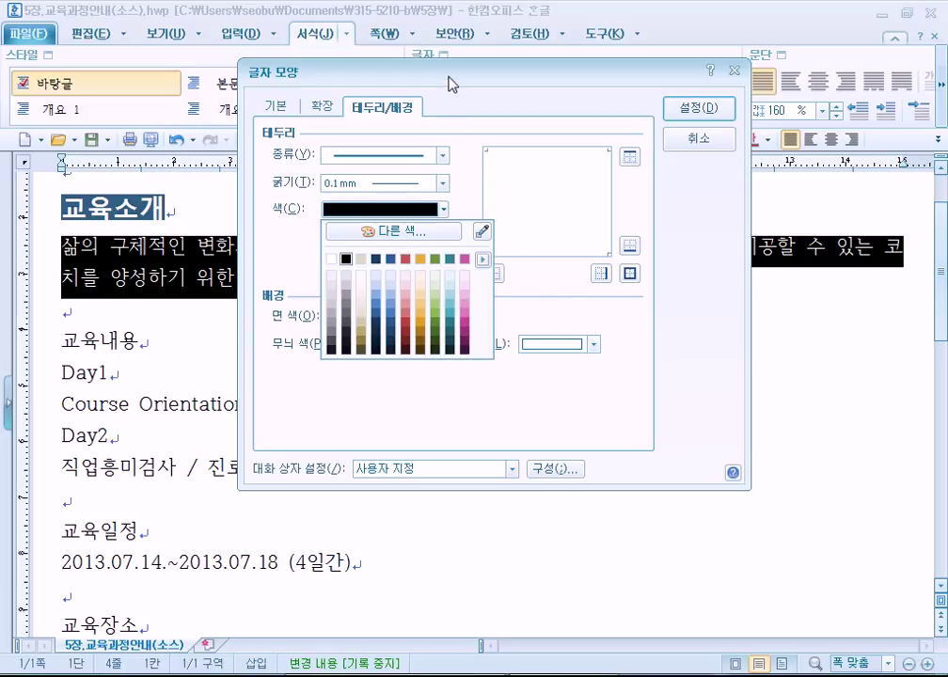
pyautogui.click(358, 68)
pyautogui.moveTo(530, 84); pyautogui.dragTo(628, 23)
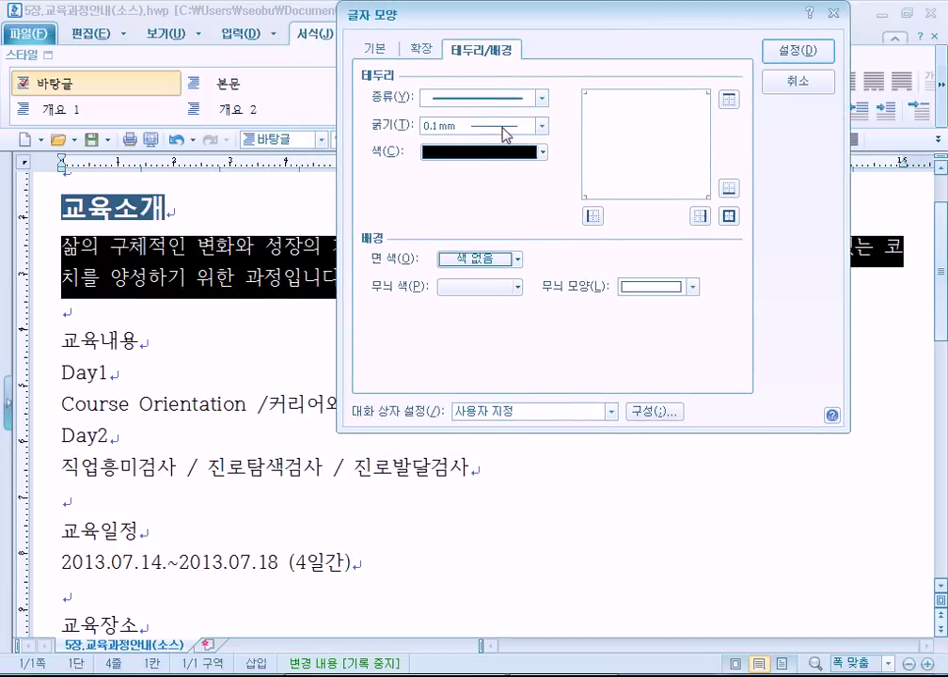
pyautogui.click(482, 153)
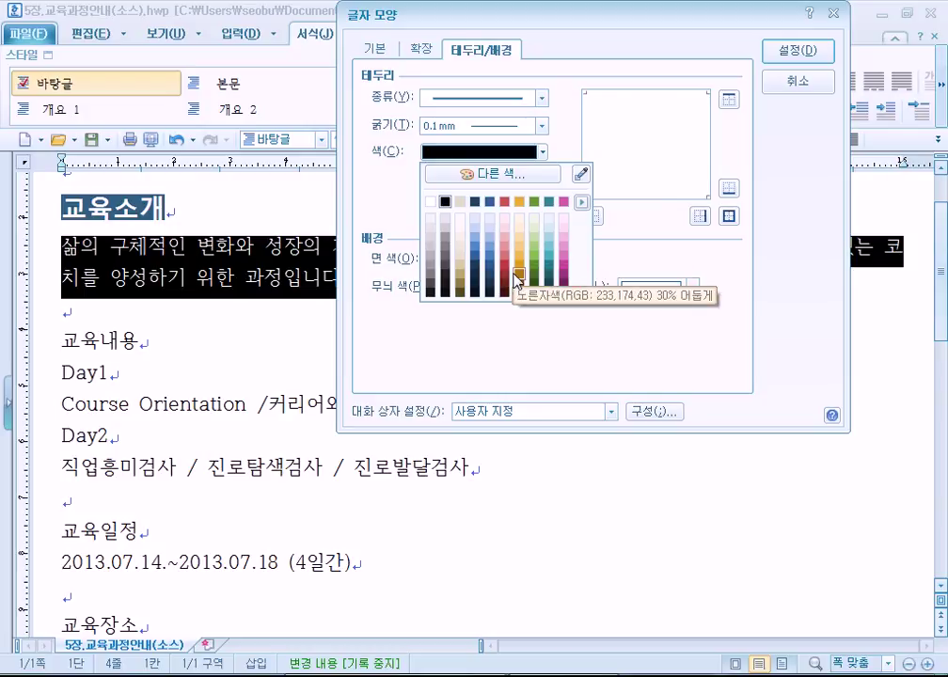
pyautogui.click(483, 179)
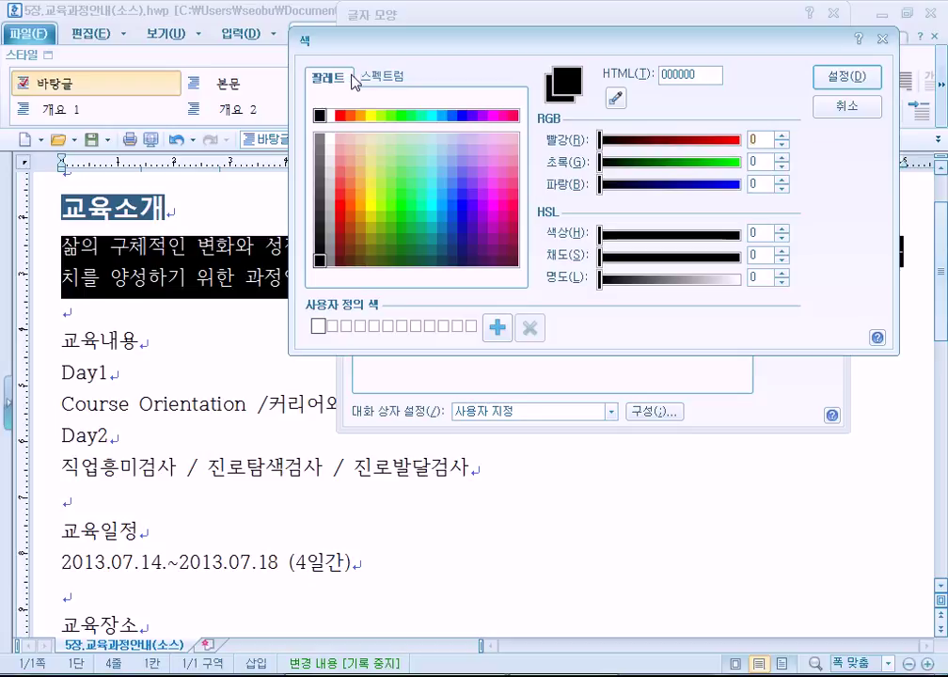
# Try blue and yellow hues in the colour spectrum and return to the palette colours
pyautogui.click(380, 83)
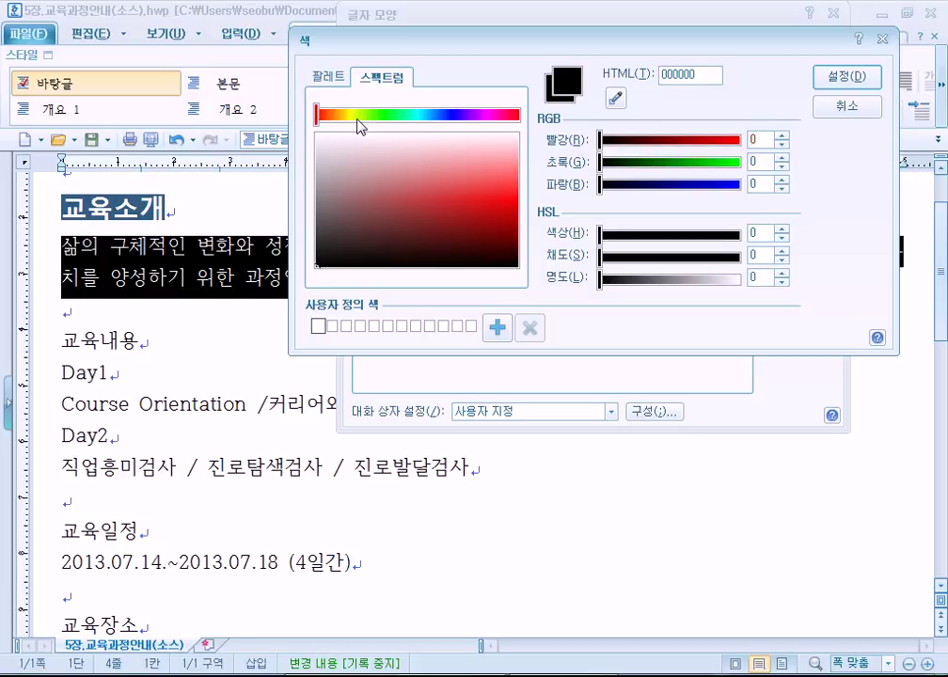
pyautogui.click(450, 117)
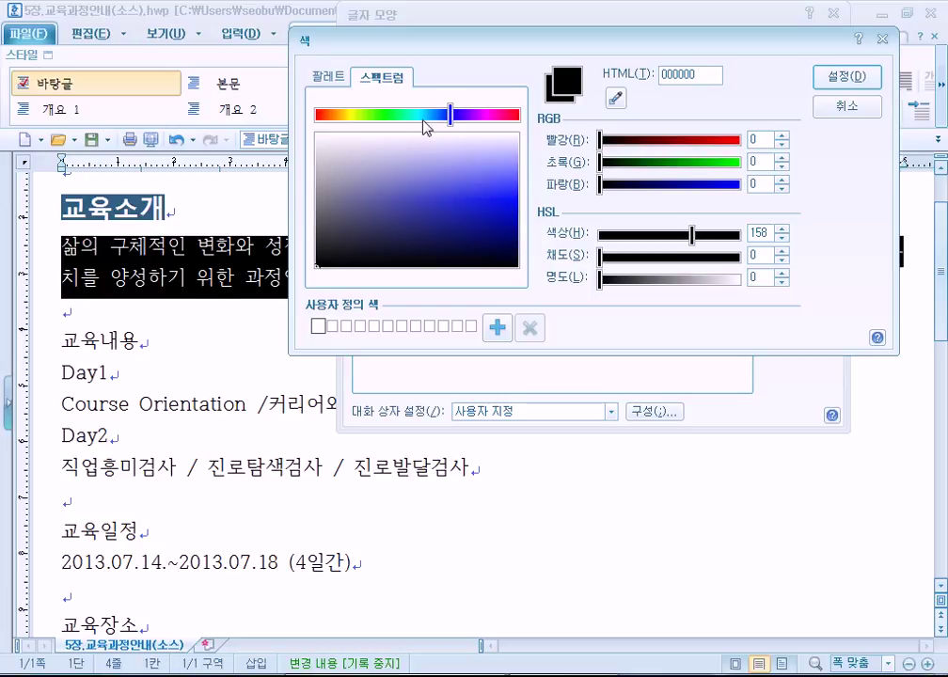
pyautogui.click(352, 116)
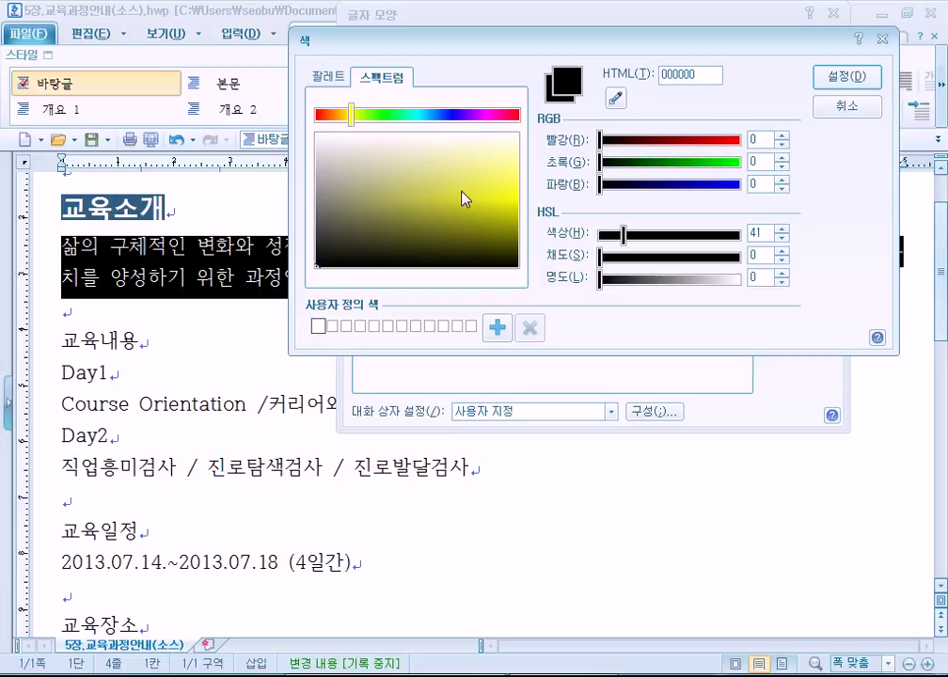
pyautogui.click(328, 80)
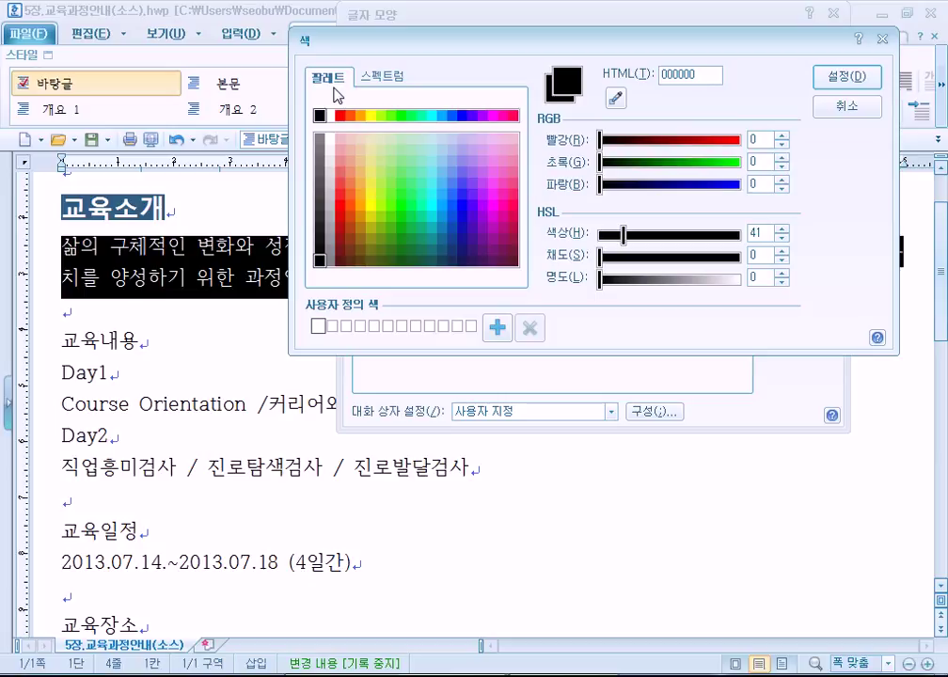
pyautogui.click(382, 78)
pyautogui.click(335, 78)
# Set the border colour to red (FF0000) and apply the border to all four sides of the paragraph's text
pyautogui.click(342, 115)
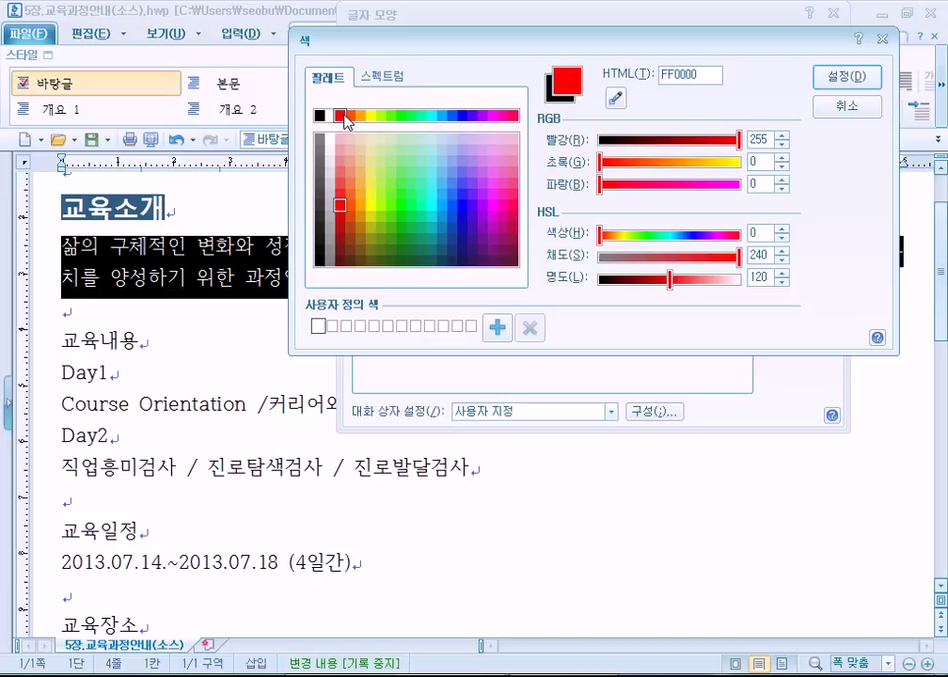
pyautogui.click(847, 76)
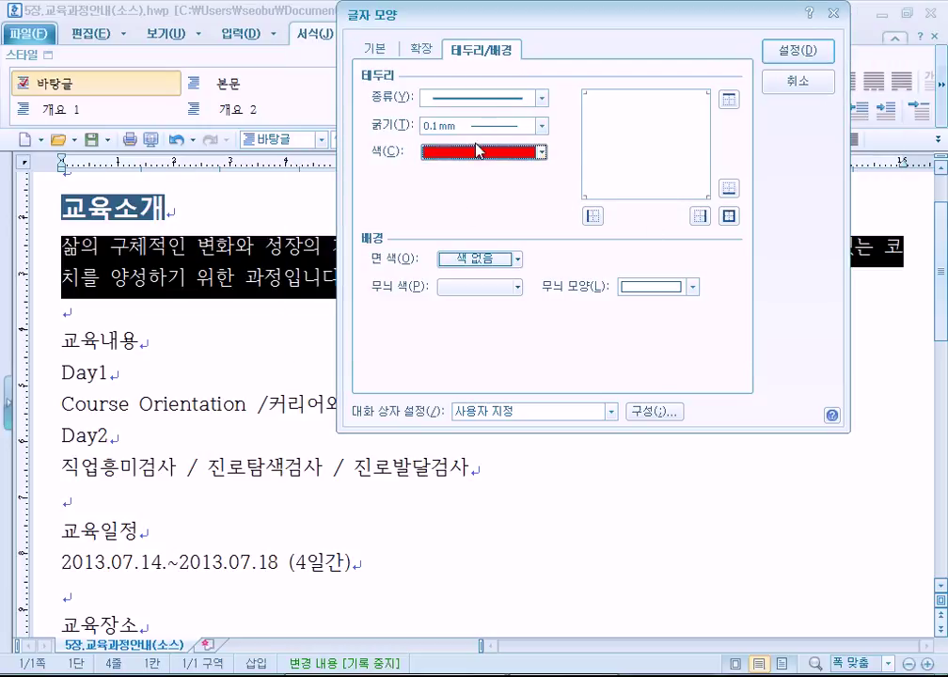
pyautogui.click(730, 218)
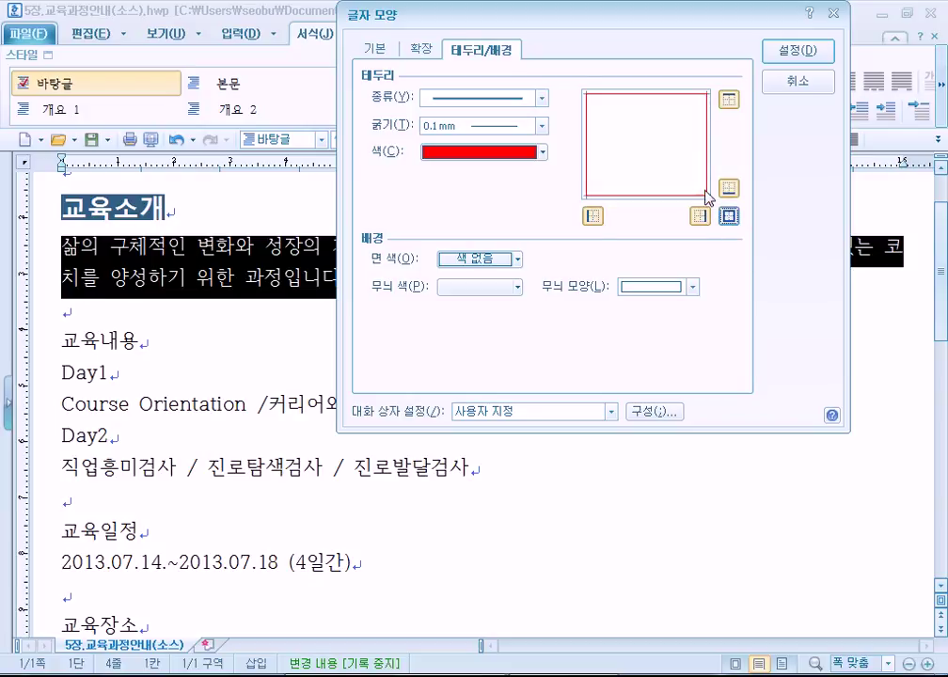
pyautogui.click(730, 216)
pyautogui.click(730, 216)
pyautogui.click(802, 51)
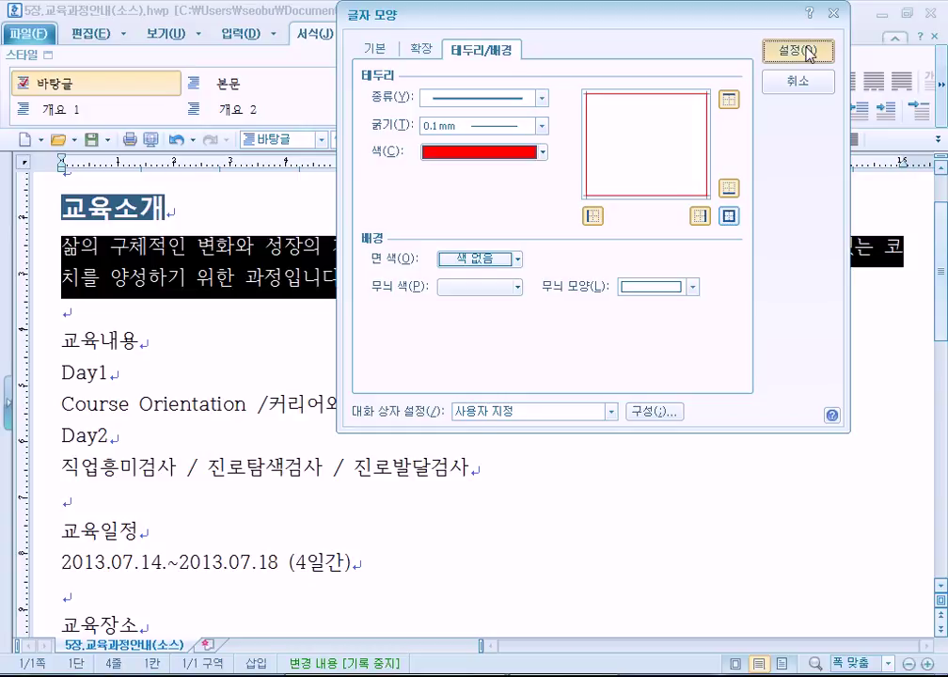
pyautogui.click(466, 414)
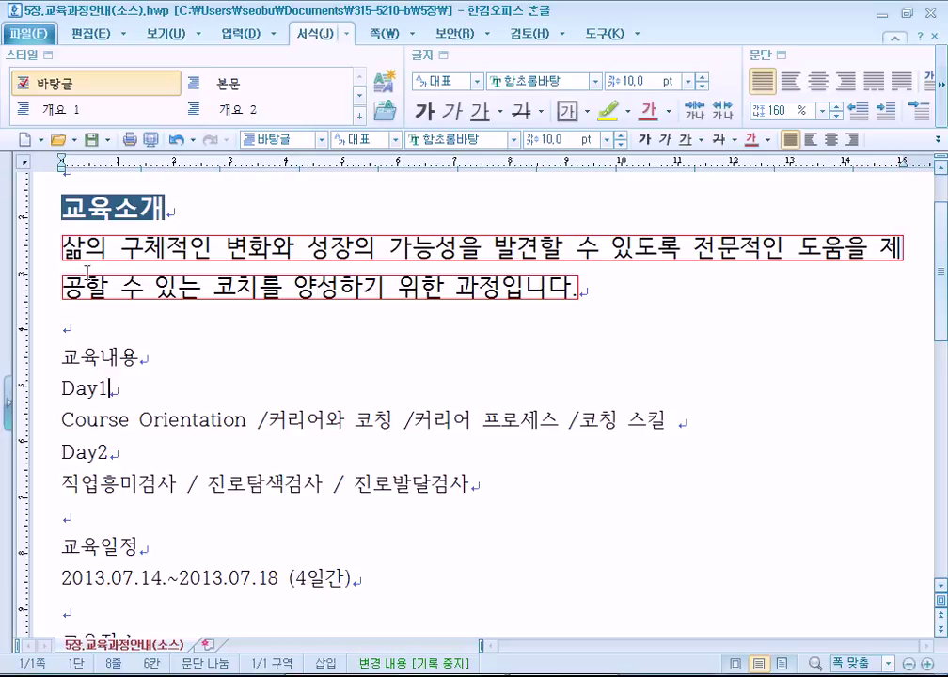
# Select the red-bordered paragraph under 교육소개 and set its text size to 11 pt
pyautogui.moveTo(603, 292); pyautogui.dragTo(59, 245)
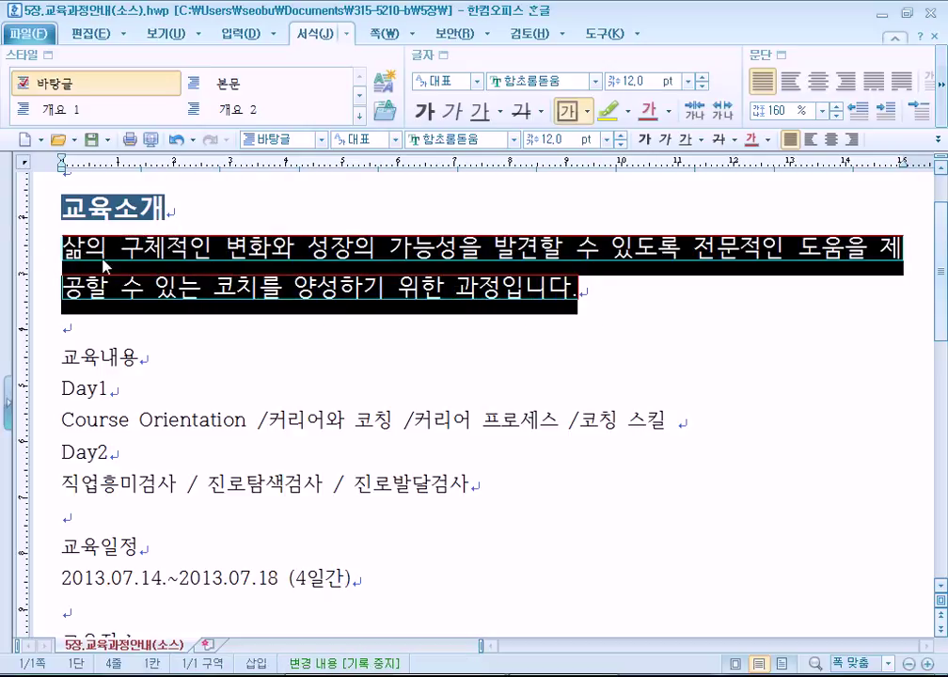
pyautogui.click(703, 86)
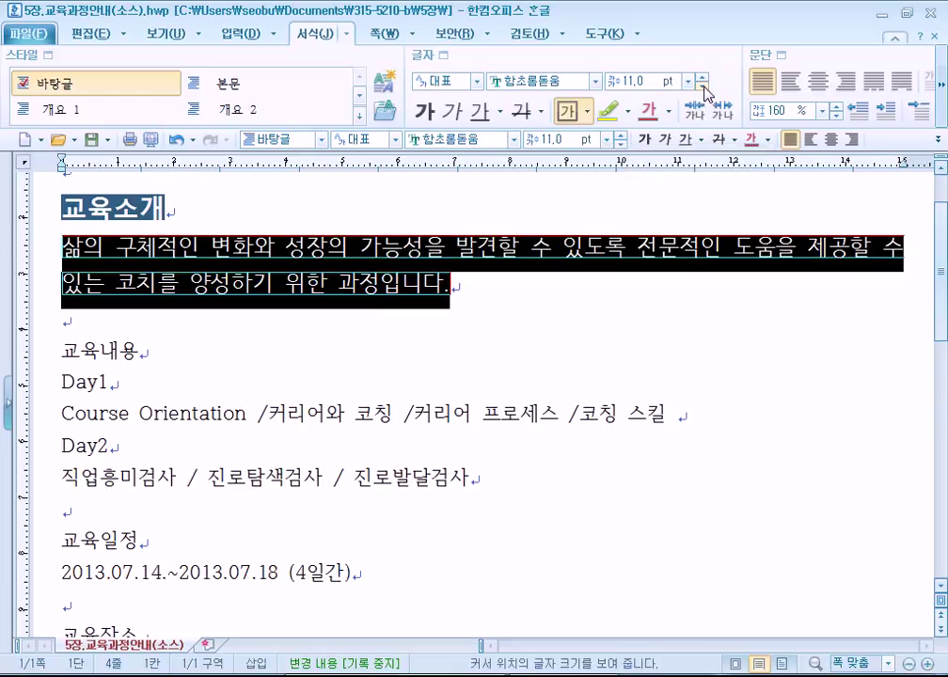
pyautogui.click(703, 86)
pyautogui.click(703, 79)
pyautogui.click(703, 79)
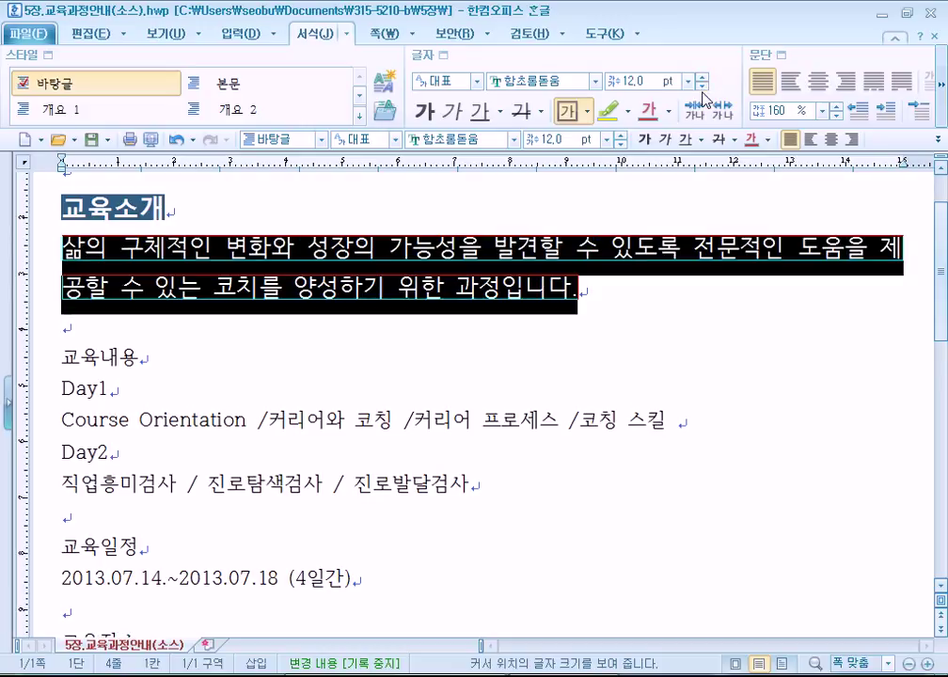
pyautogui.click(703, 85)
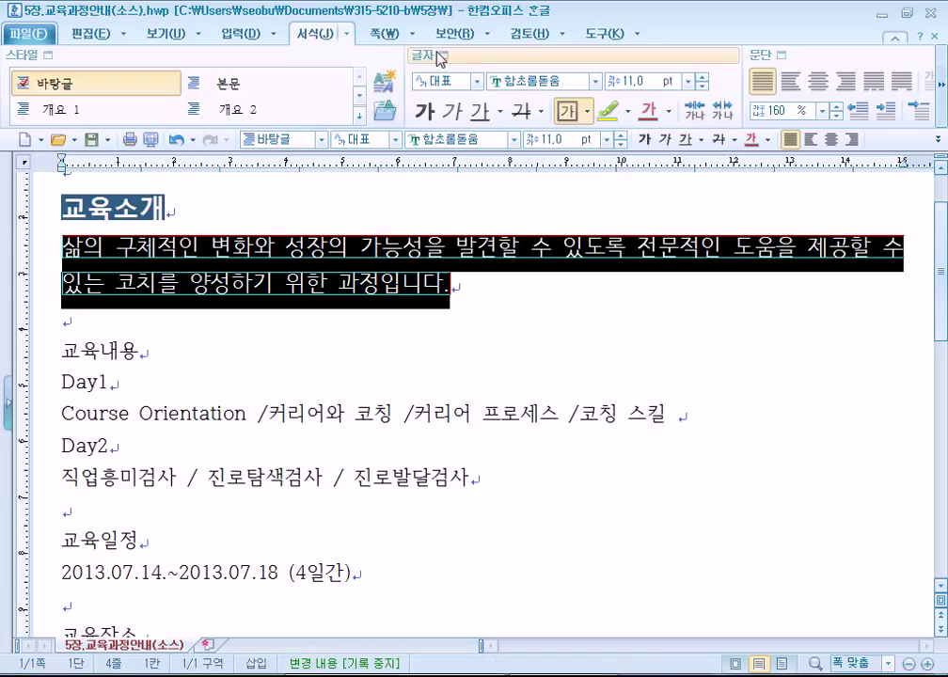
pyautogui.hotkey('alt', 'l')
pyautogui.click(670, 218)
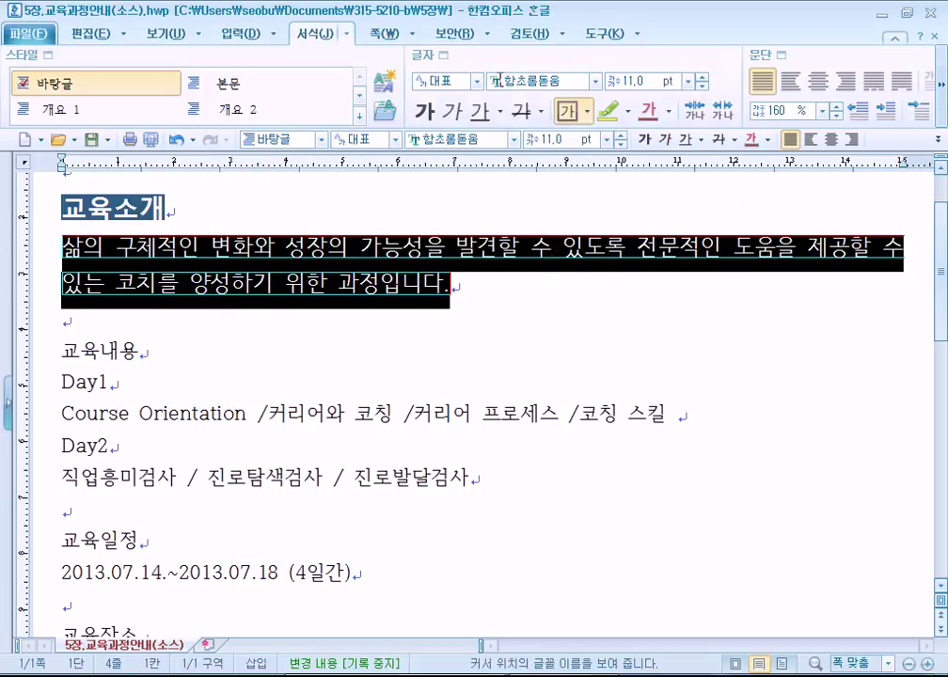
pyautogui.click(619, 137)
pyautogui.click(619, 143)
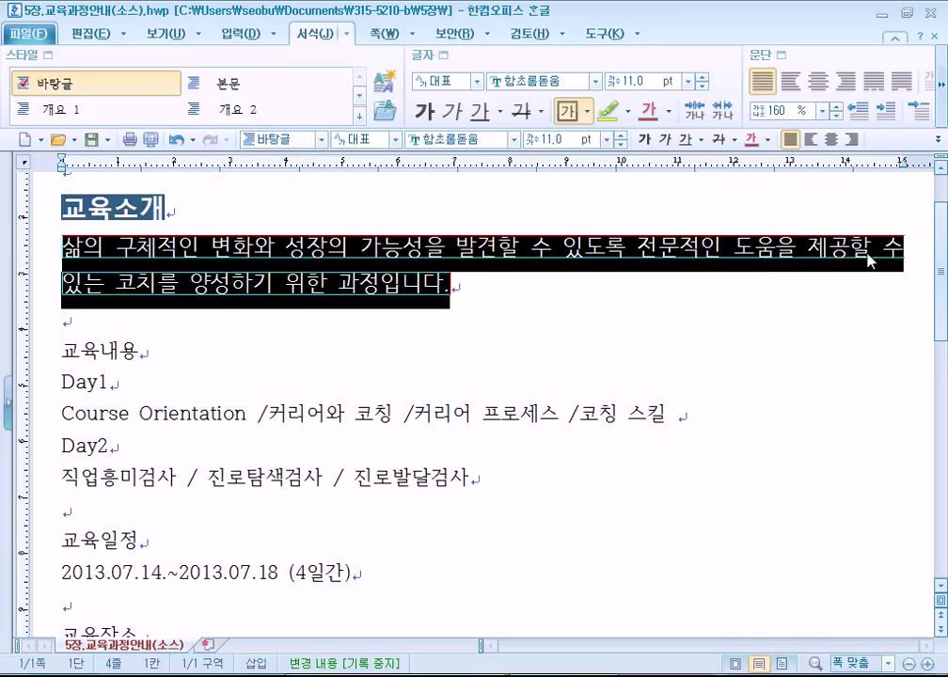
# Reselect the bordered paragraph, raise its text size to 12 pt and reduce it back to 11 pt
pyautogui.click(865, 283)
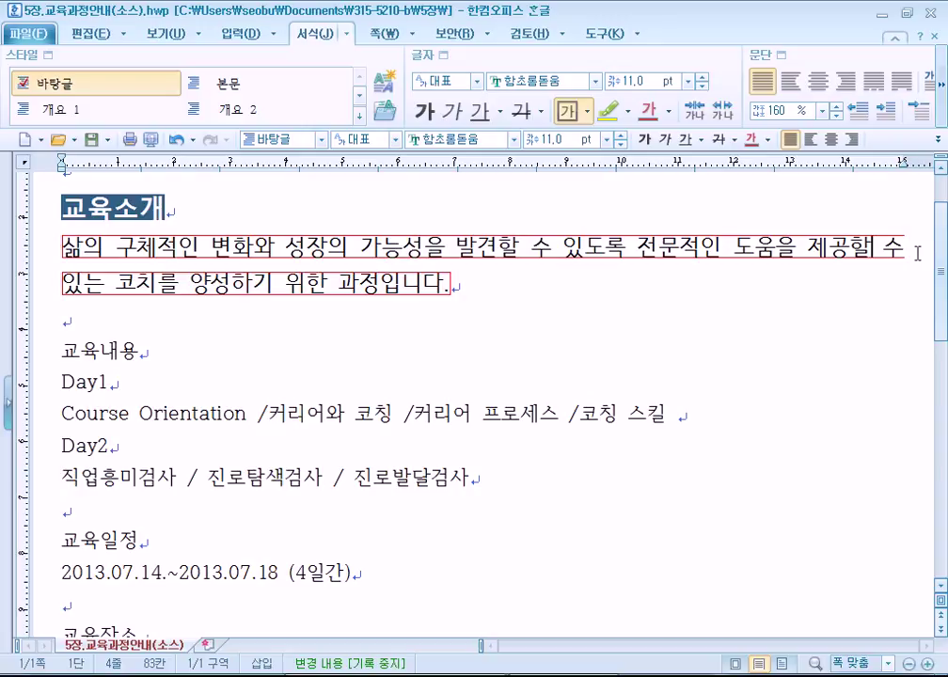
pyautogui.moveTo(64, 247); pyautogui.dragTo(466, 296)
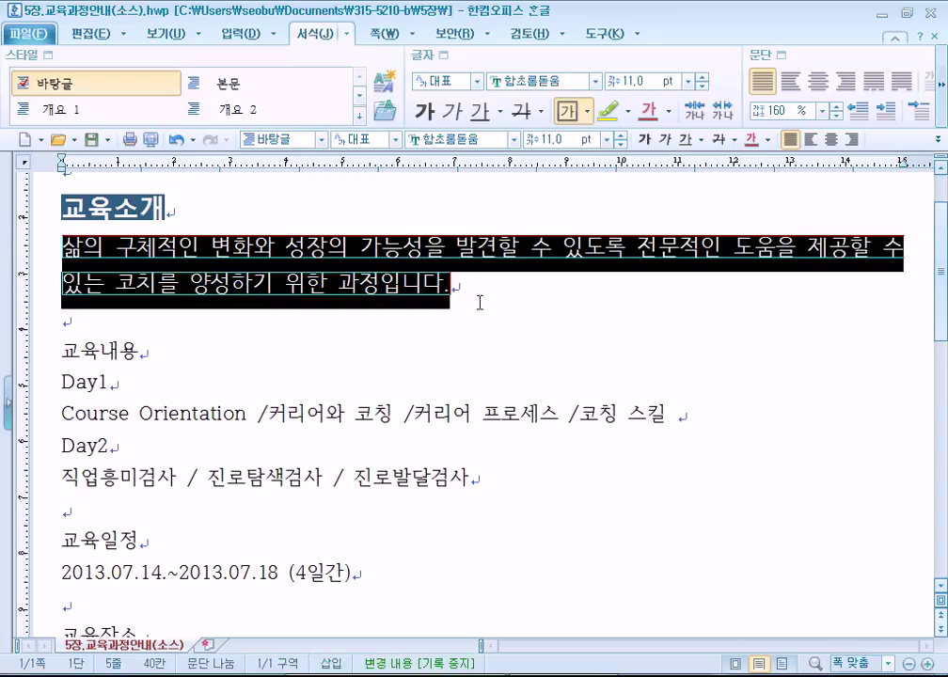
pyautogui.click(621, 136)
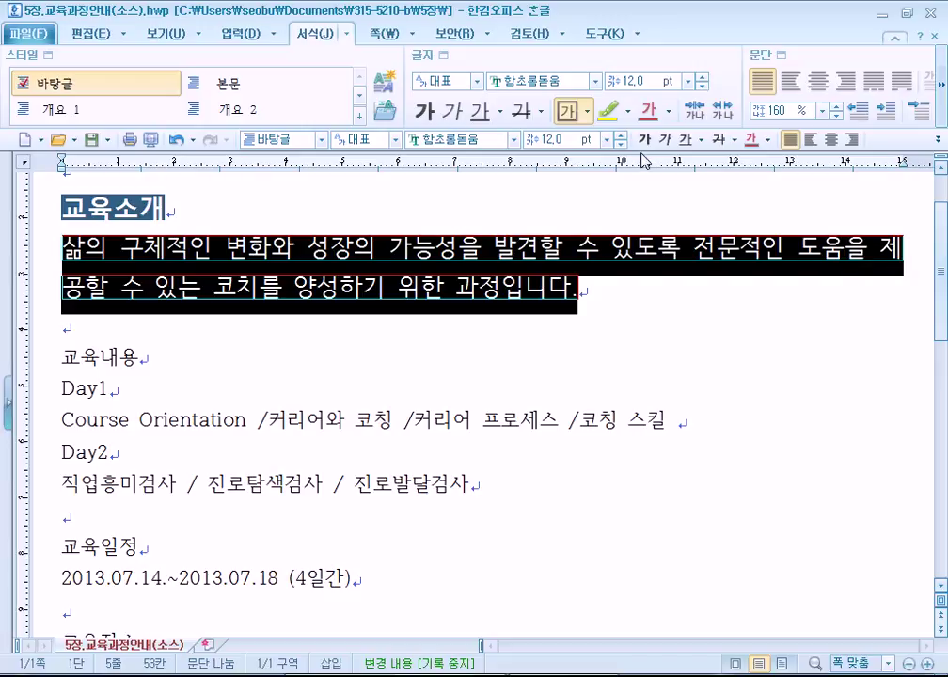
pyautogui.hotkey('alt', 'shift', 'r')
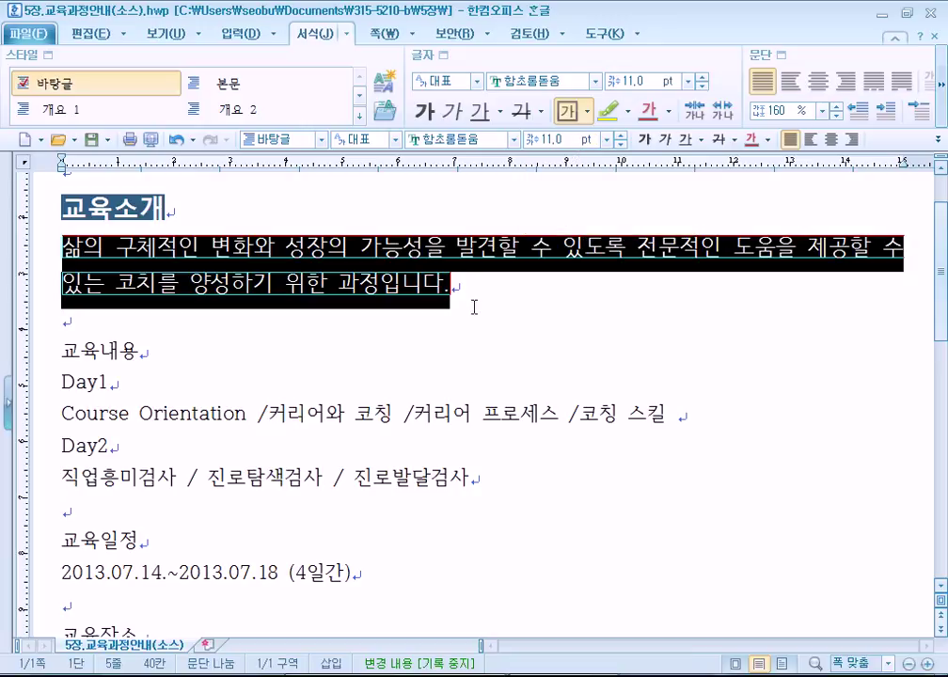
# Deselect the red-bordered paragraph under 교육소개 and show the document in the page outline (쪽 윤곽) view
pyautogui.press('Escape')
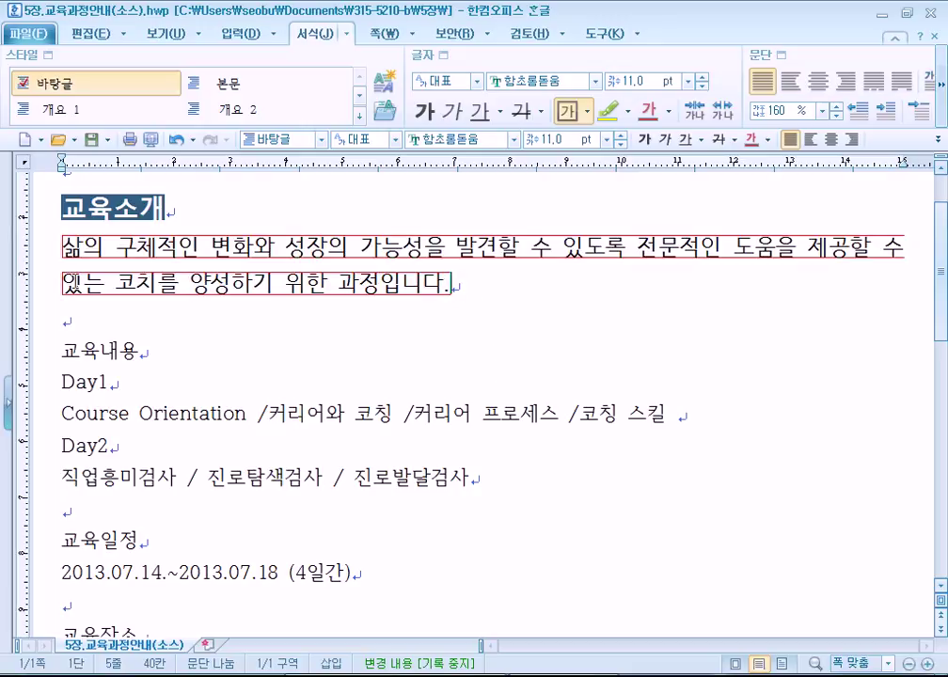
pyautogui.moveTo(58, 247); pyautogui.dragTo(490, 292)
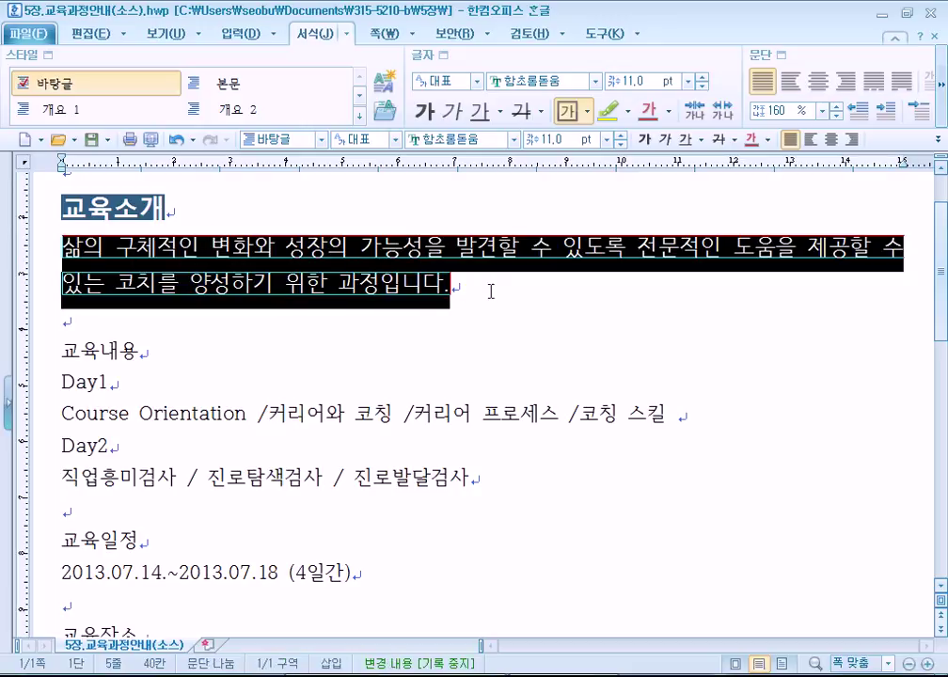
pyautogui.click(540, 305)
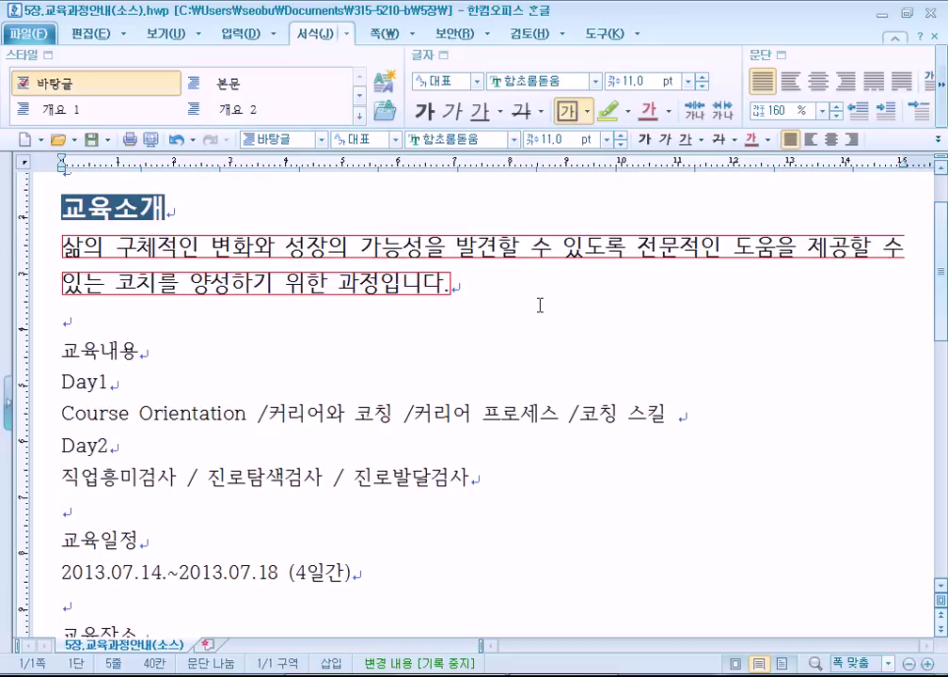
pyautogui.scroll(-2, 538, 304)
pyautogui.scroll(4, 538, 303)
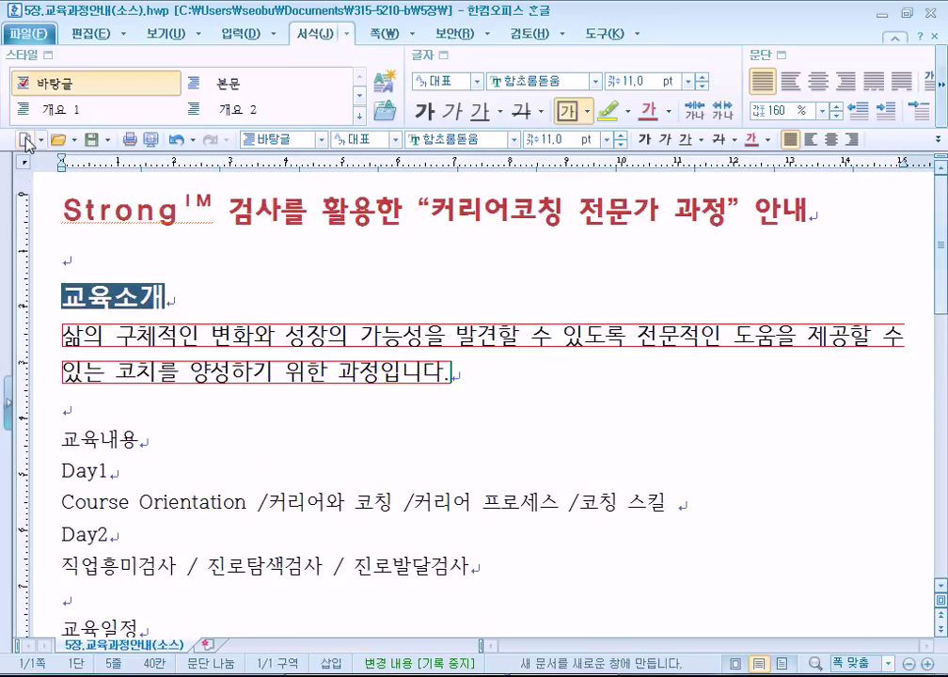
pyautogui.click(164, 33)
pyautogui.click(19, 78)
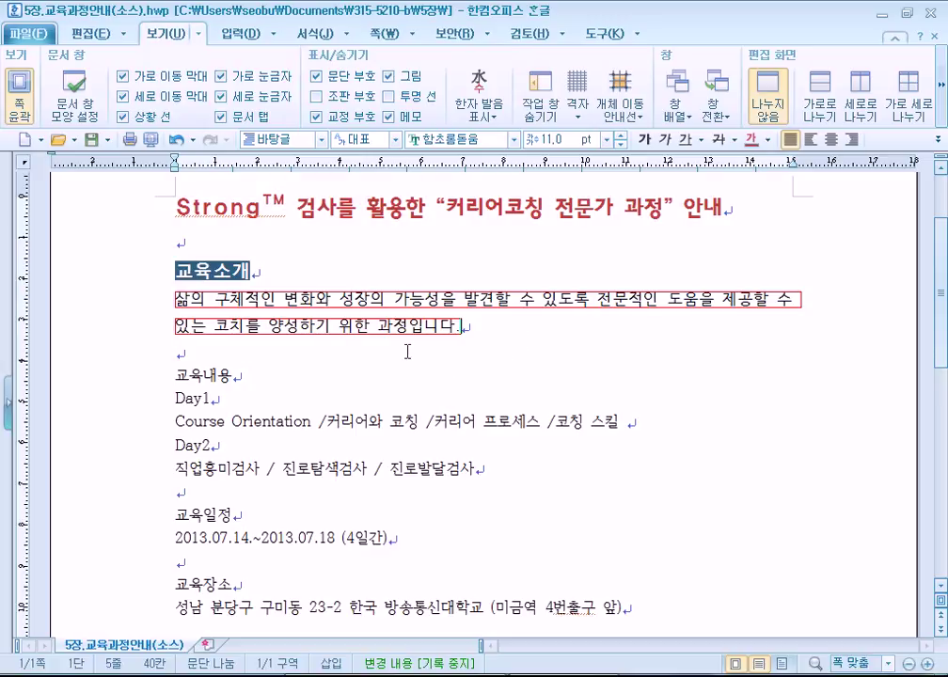
# Examine the unformatted headings 교육내용, 교육일정 and 교육장소, highlighting each in turn
pyautogui.moveTo(174, 377); pyautogui.dragTo(232, 379)
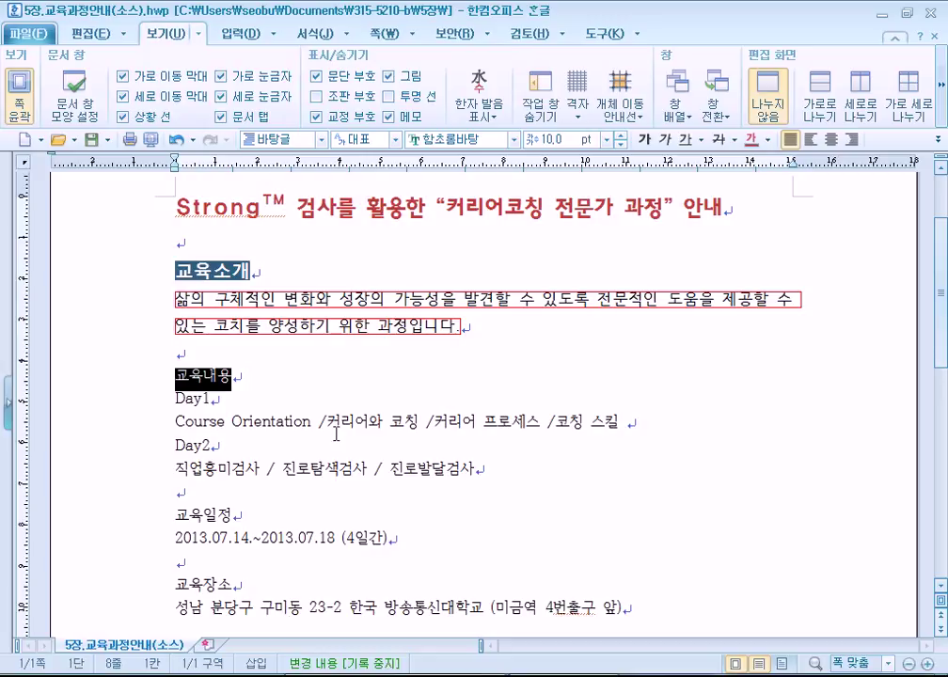
pyautogui.scroll(-3, 270, 344)
pyautogui.moveTo(174, 381); pyautogui.dragTo(235, 382)
pyautogui.moveTo(174, 451); pyautogui.dragTo(254, 452)
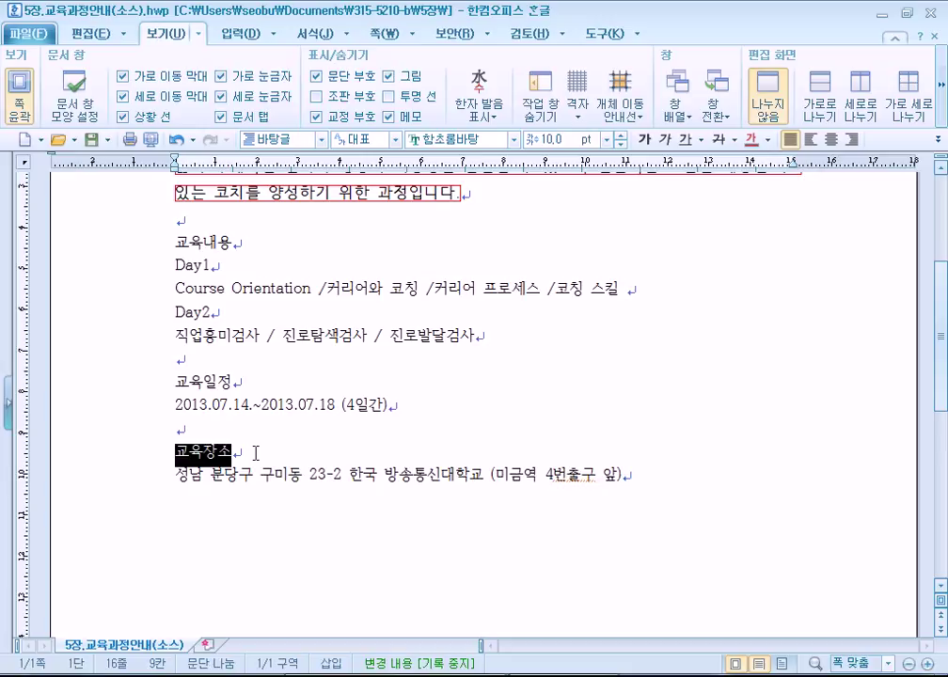
pyautogui.scroll(3, 255, 454)
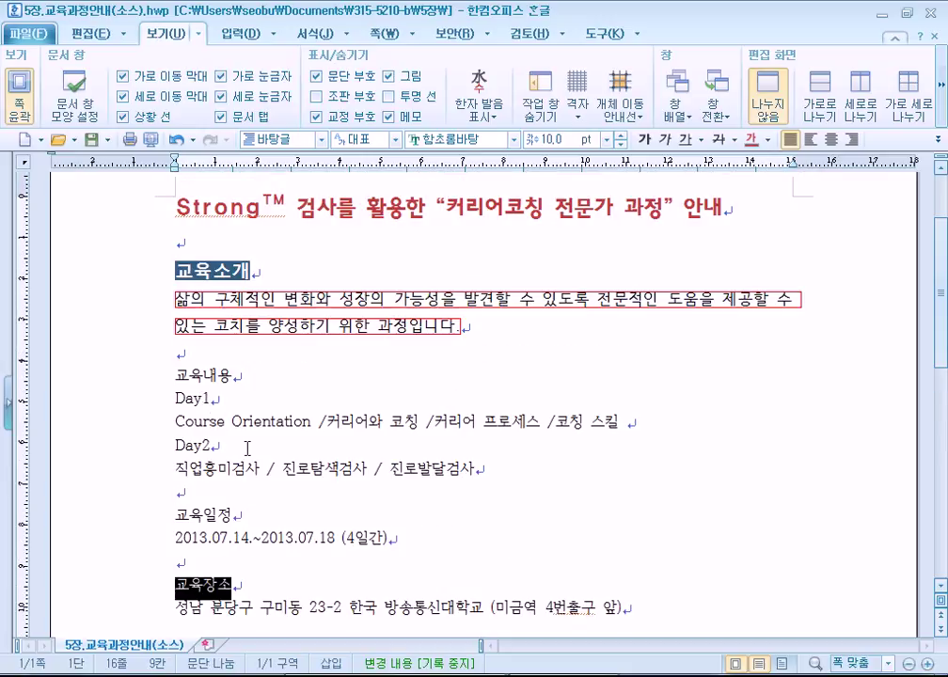
pyautogui.moveTo(175, 376); pyautogui.dragTo(232, 378)
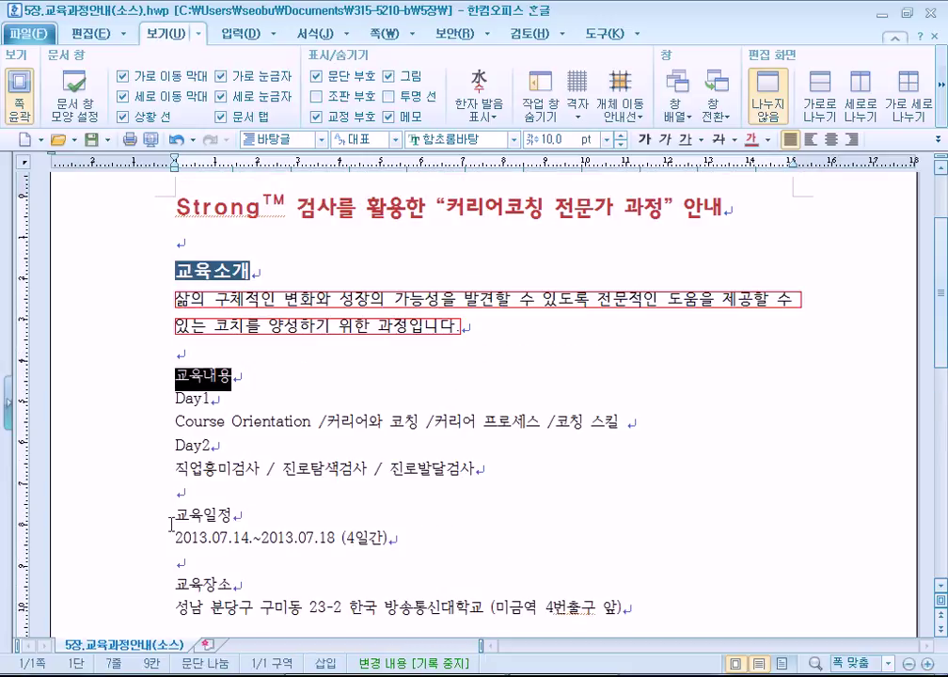
pyautogui.moveTo(175, 516); pyautogui.dragTo(246, 517)
pyautogui.moveTo(175, 588); pyautogui.dragTo(241, 590)
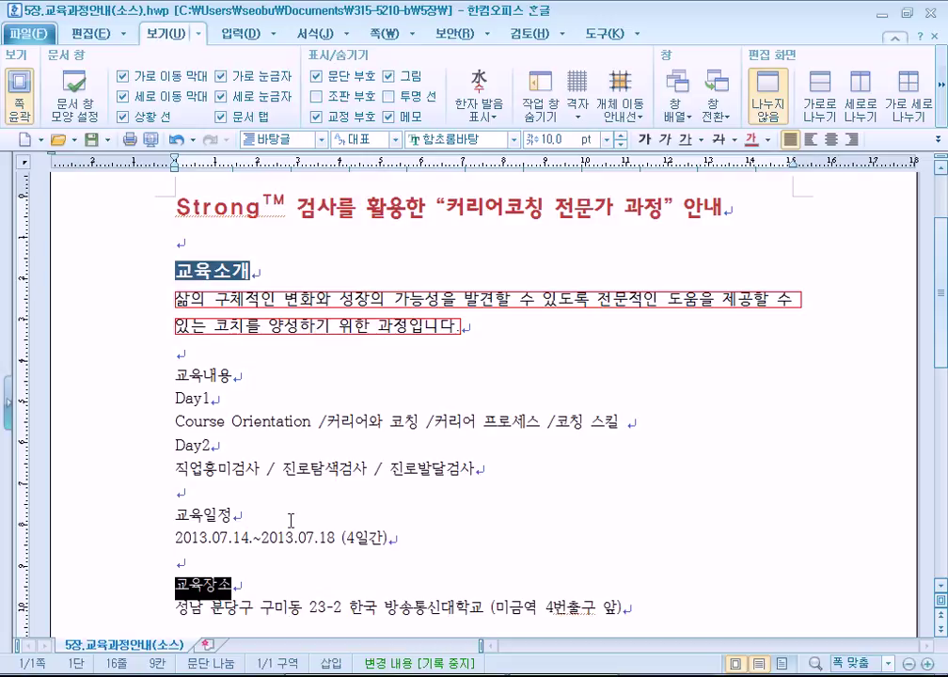
pyautogui.scroll(-3, 290, 546)
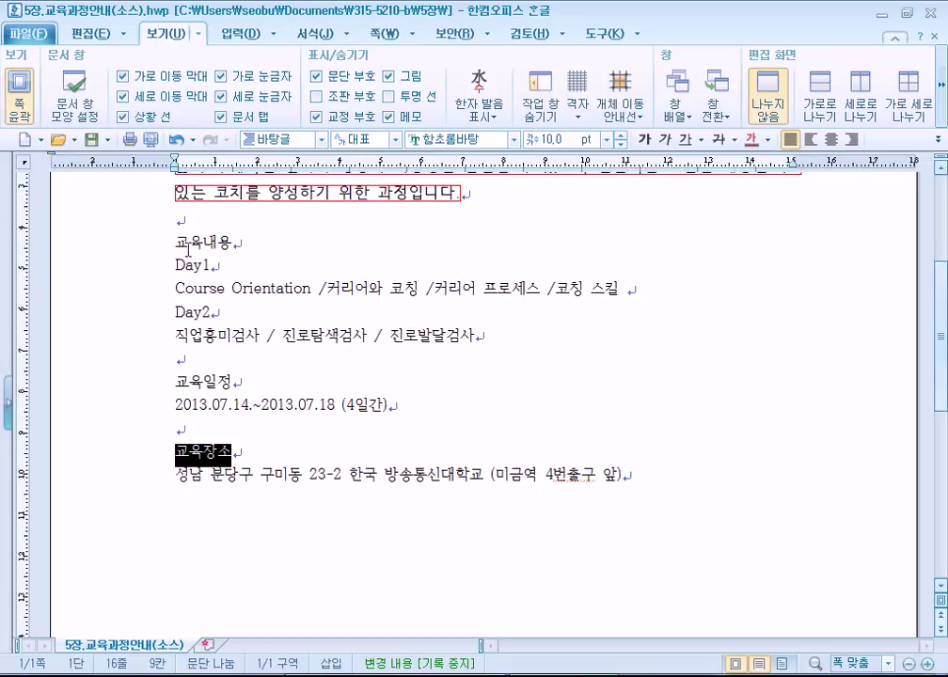
pyautogui.moveTo(173, 247); pyautogui.dragTo(256, 243)
pyautogui.moveTo(177, 382); pyautogui.dragTo(232, 382)
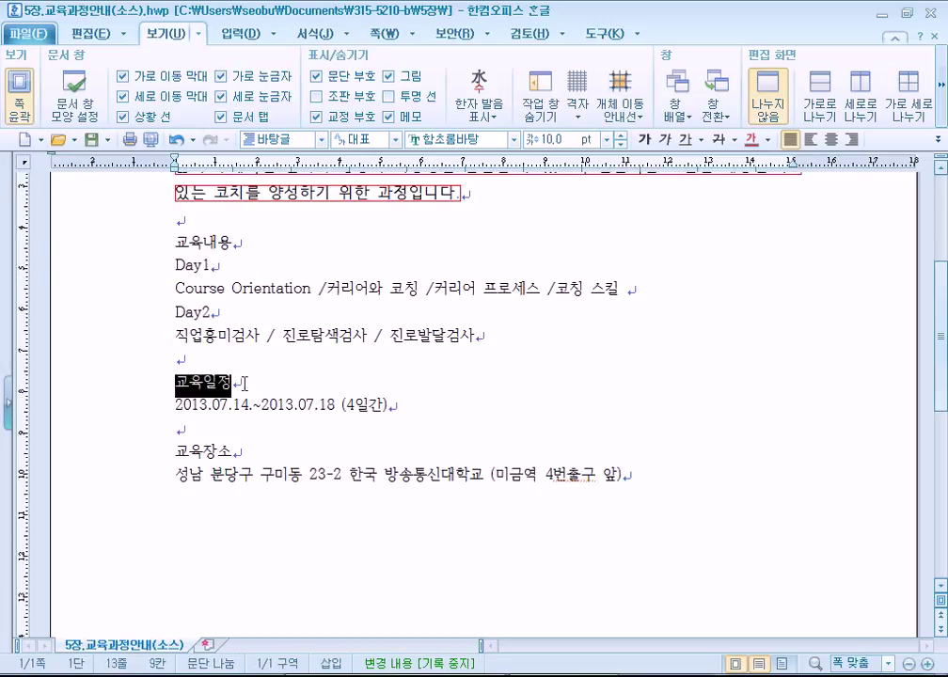
pyautogui.moveTo(176, 453); pyautogui.dragTo(243, 433)
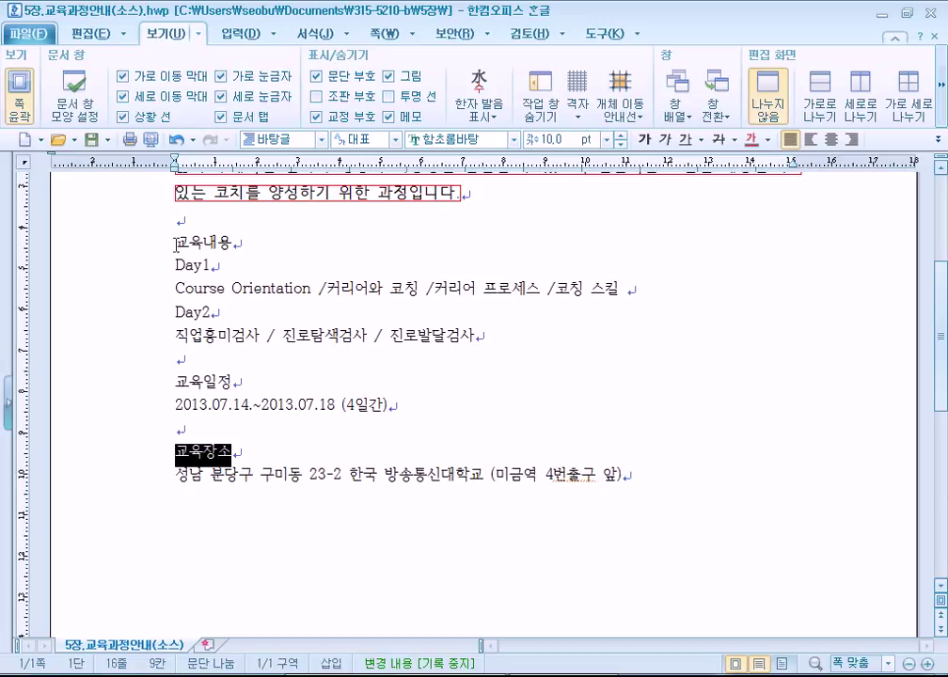
pyautogui.moveTo(175, 245); pyautogui.dragTo(262, 251)
pyautogui.moveTo(176, 382); pyautogui.dragTo(256, 386)
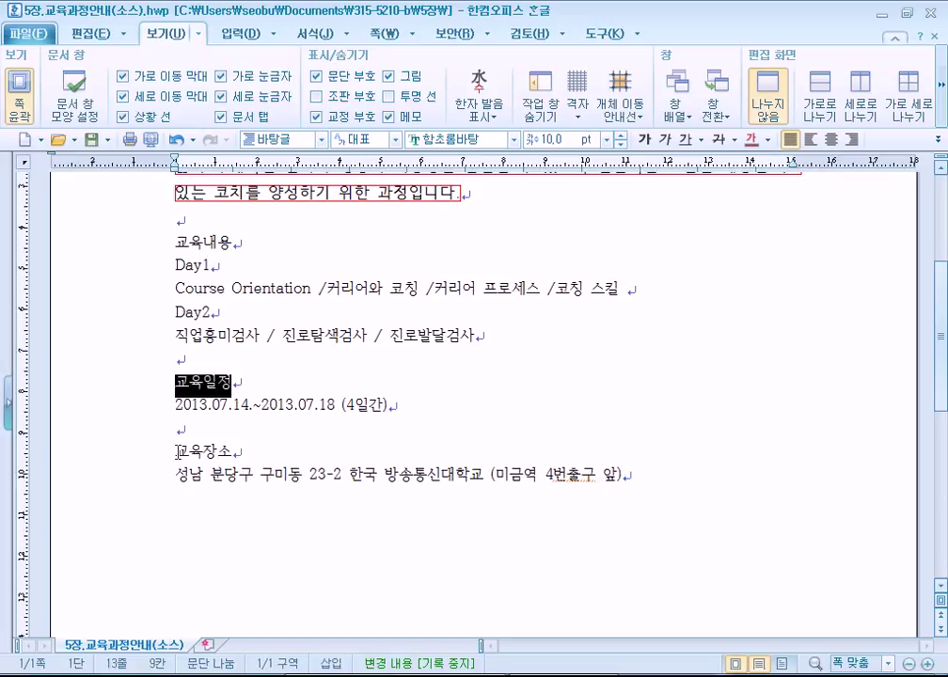
pyautogui.moveTo(177, 452); pyautogui.dragTo(254, 458)
pyautogui.click(256, 453)
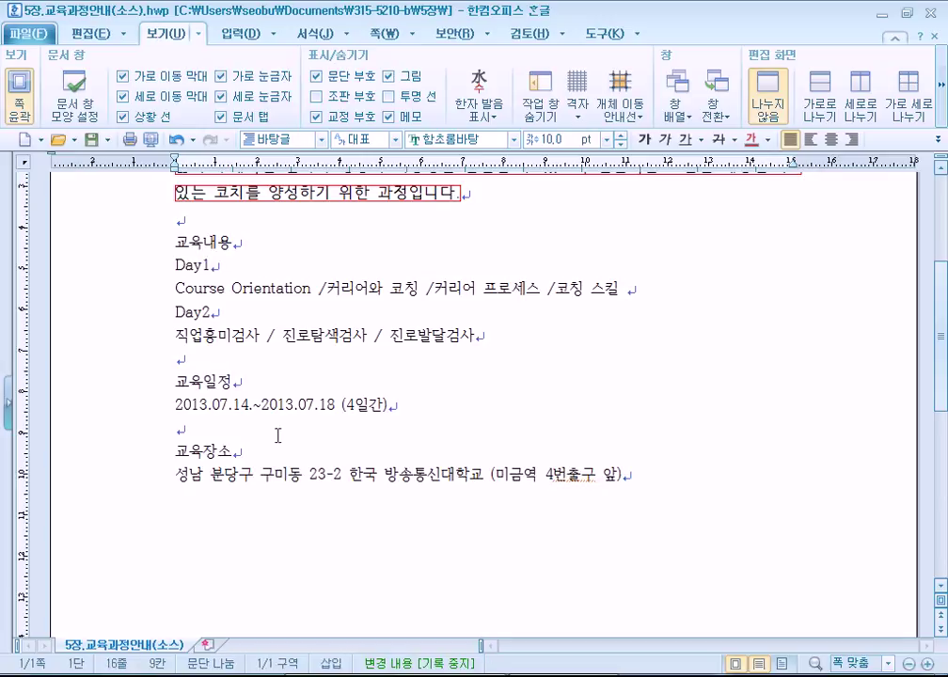
# Select the whole lines of the headings 교육내용, 교육일정 and 교육장소 one at a time
pyautogui.click(132, 247)
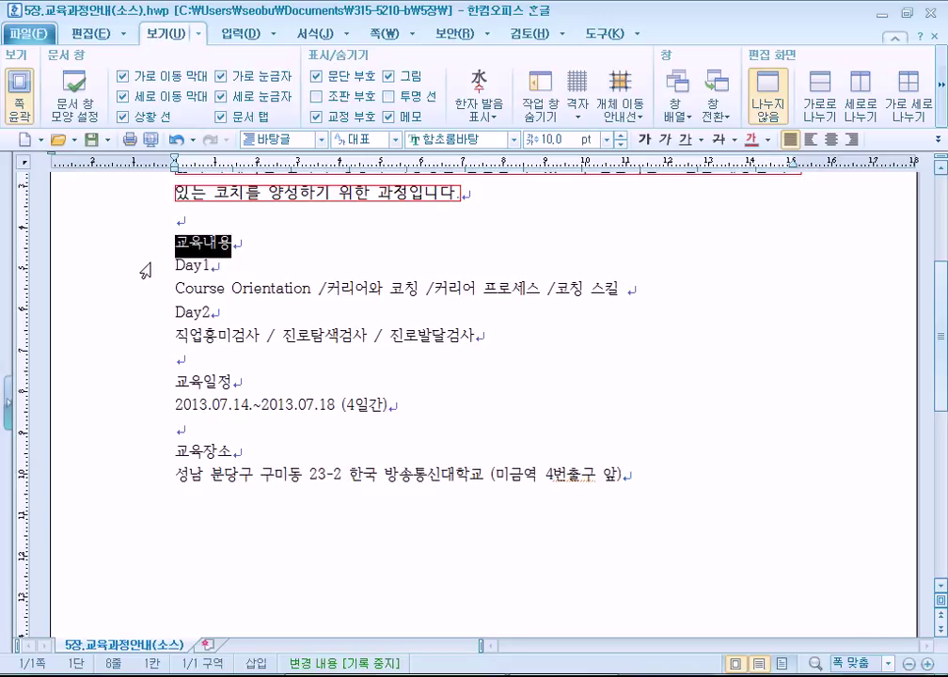
pyautogui.click(141, 381)
pyautogui.click(149, 455)
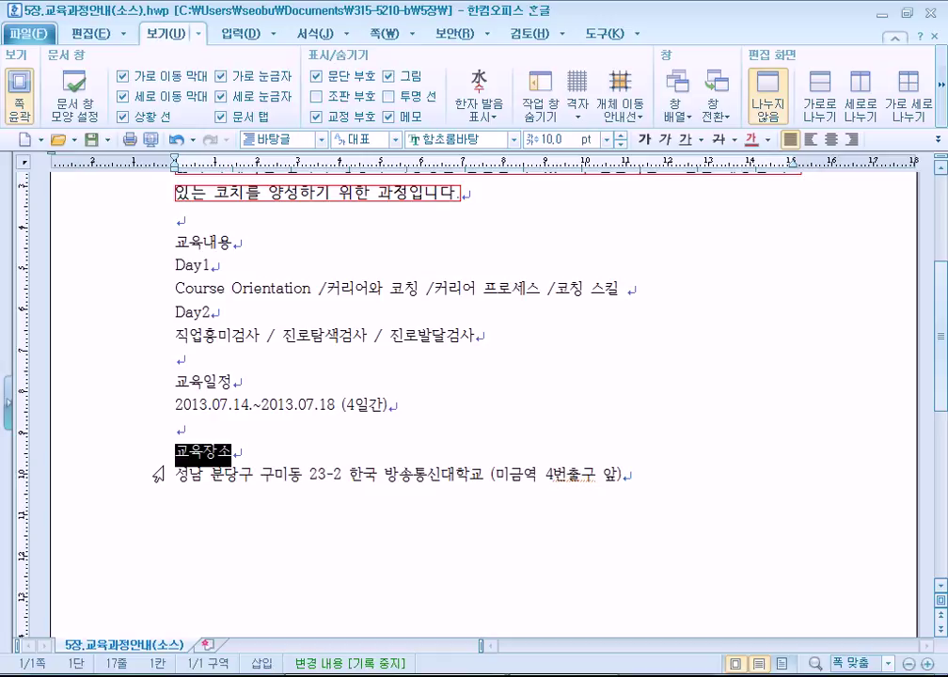
# Highlight the text of 교육내용, 교육일정 and 교육장소 again, returning to 교육내용 at the end
pyautogui.click(240, 244)
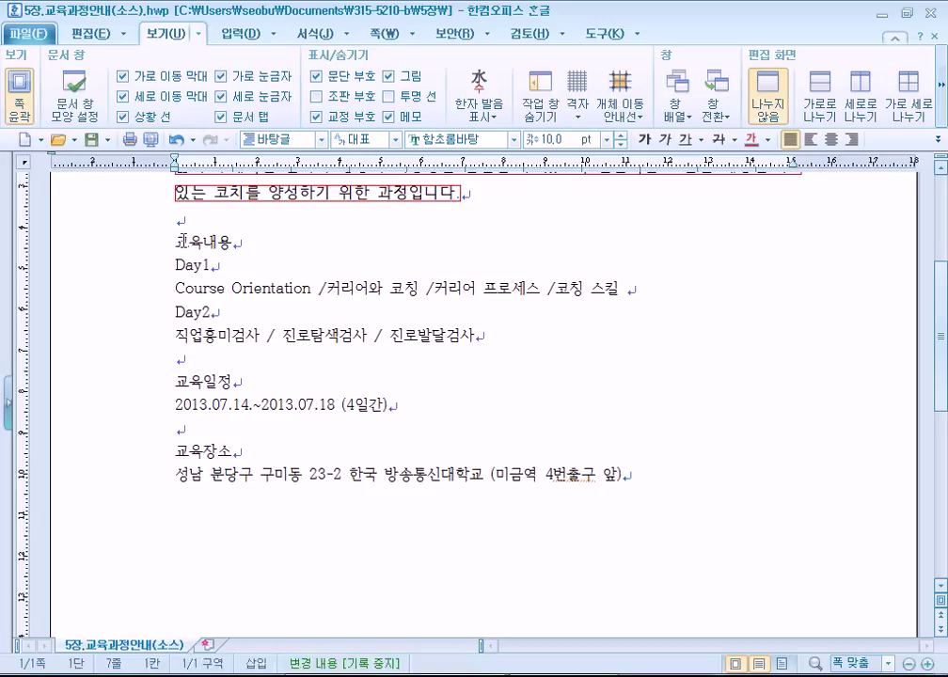
pyautogui.hotkey('shift', 'Home')
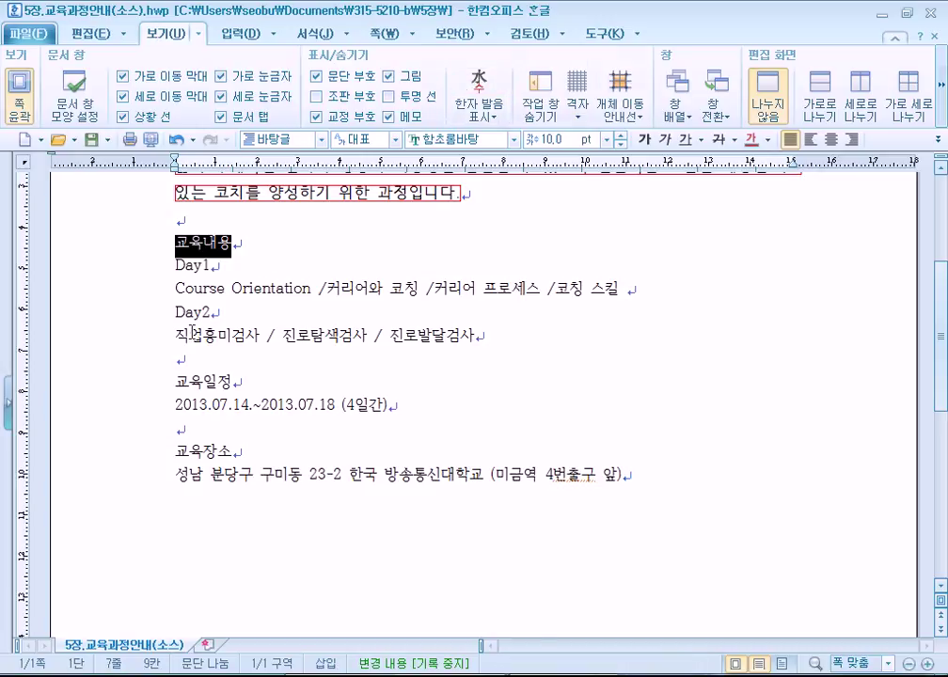
pyautogui.moveTo(175, 386); pyautogui.dragTo(232, 384)
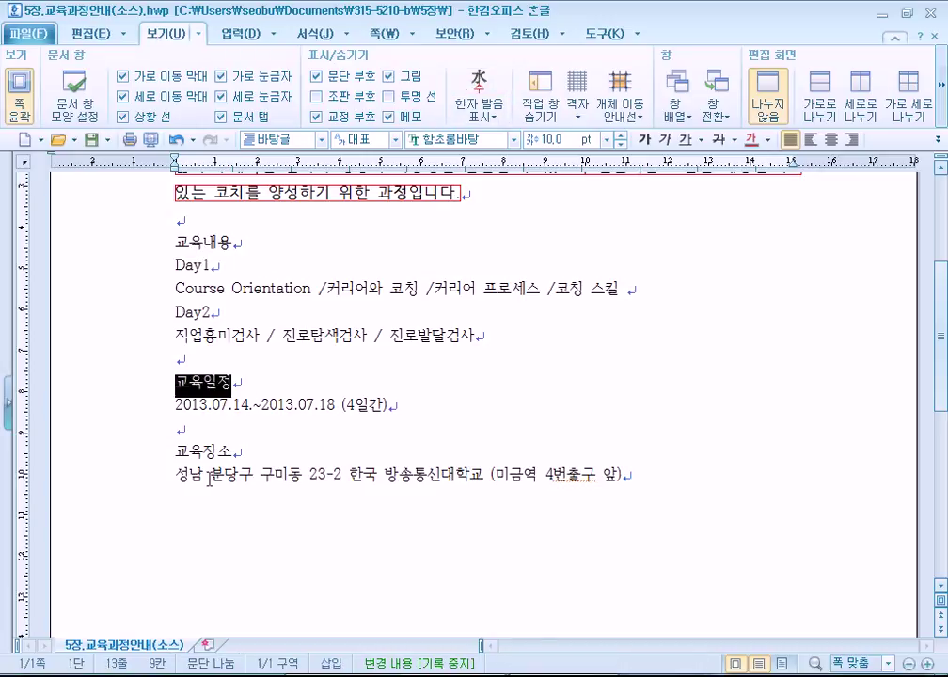
pyautogui.moveTo(176, 457); pyautogui.dragTo(249, 459)
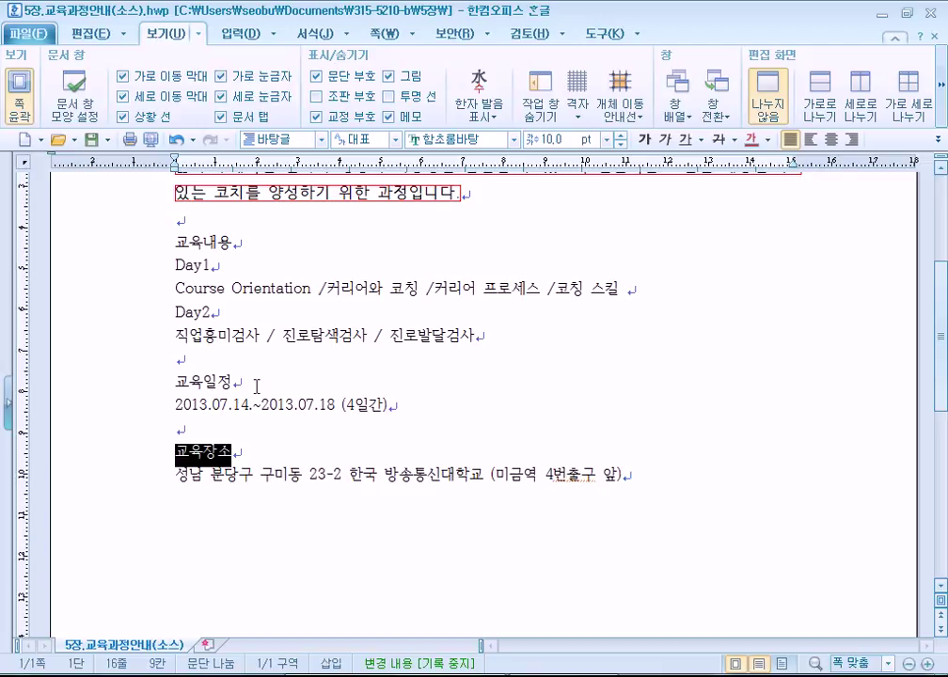
pyautogui.moveTo(171, 241); pyautogui.dragTo(264, 239)
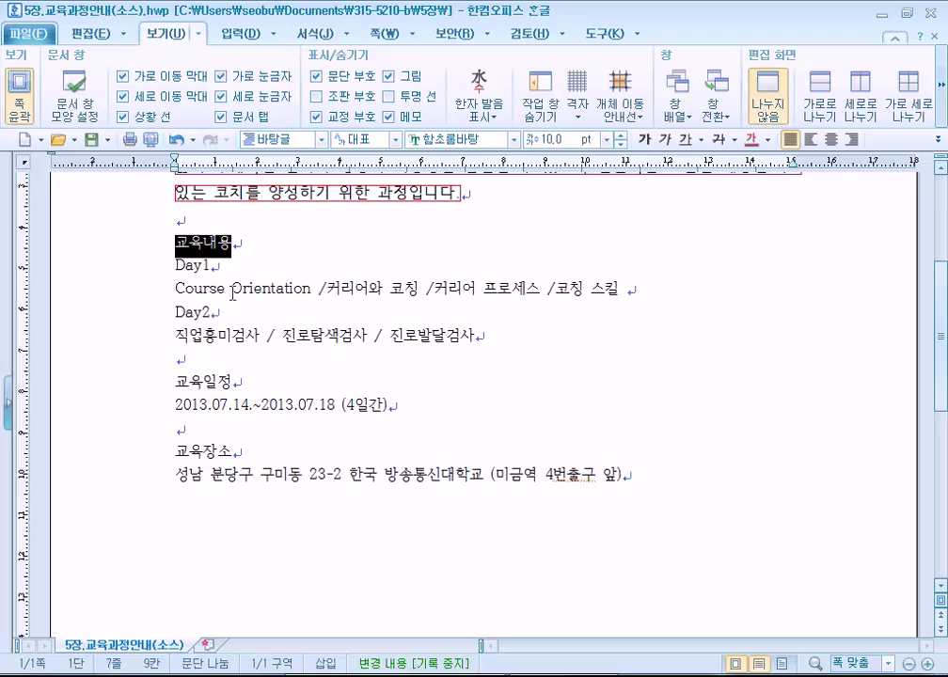
pyautogui.moveTo(172, 382); pyautogui.dragTo(253, 377)
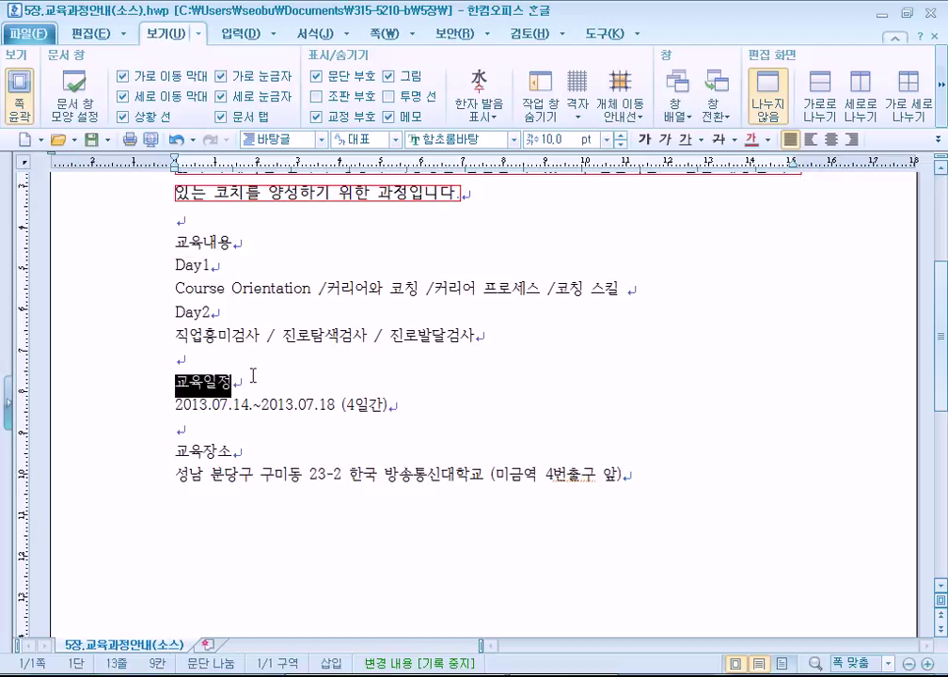
pyautogui.moveTo(236, 245); pyautogui.dragTo(153, 241)
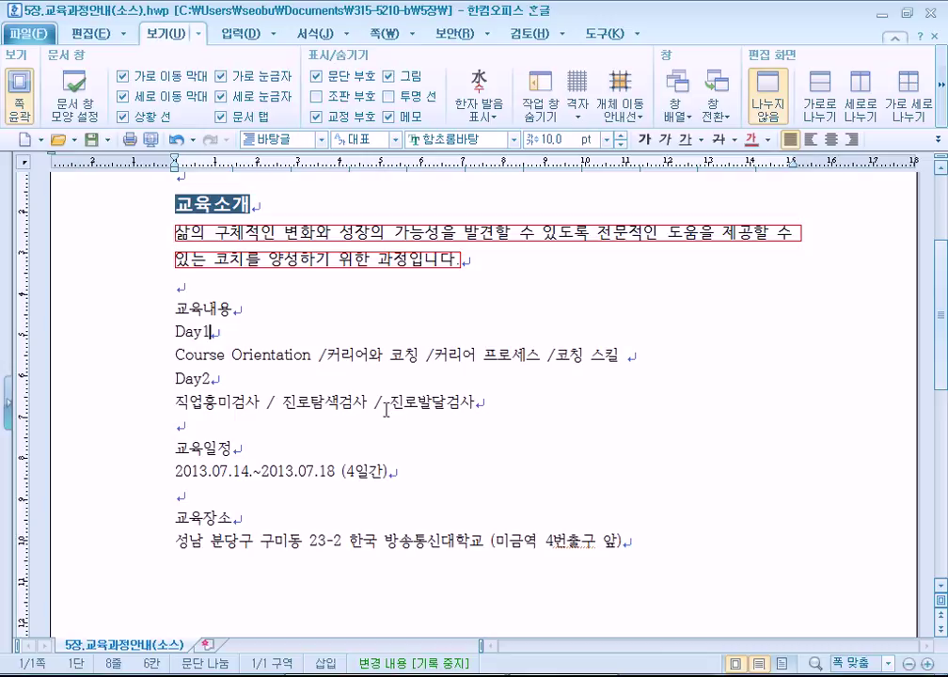
# Try to remove the border from the paragraph under 교육소개 by applying the line type 선 없음 to all four sides
pyautogui.scroll(2, 386, 410)
pyautogui.moveTo(176, 301); pyautogui.dragTo(493, 334)
pyautogui.click(426, 385)
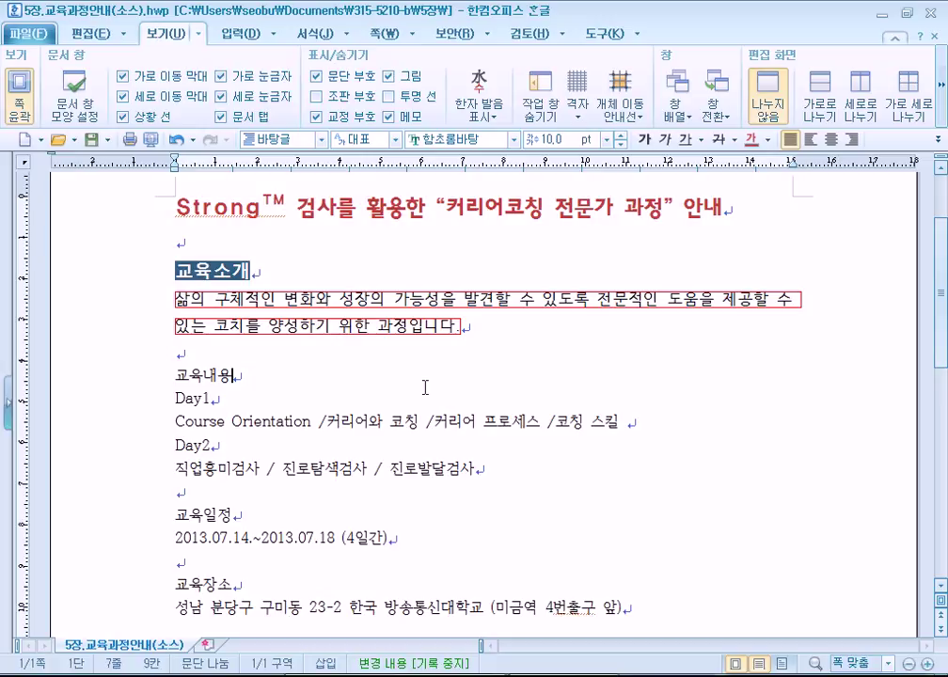
pyautogui.moveTo(175, 299); pyautogui.dragTo(487, 335)
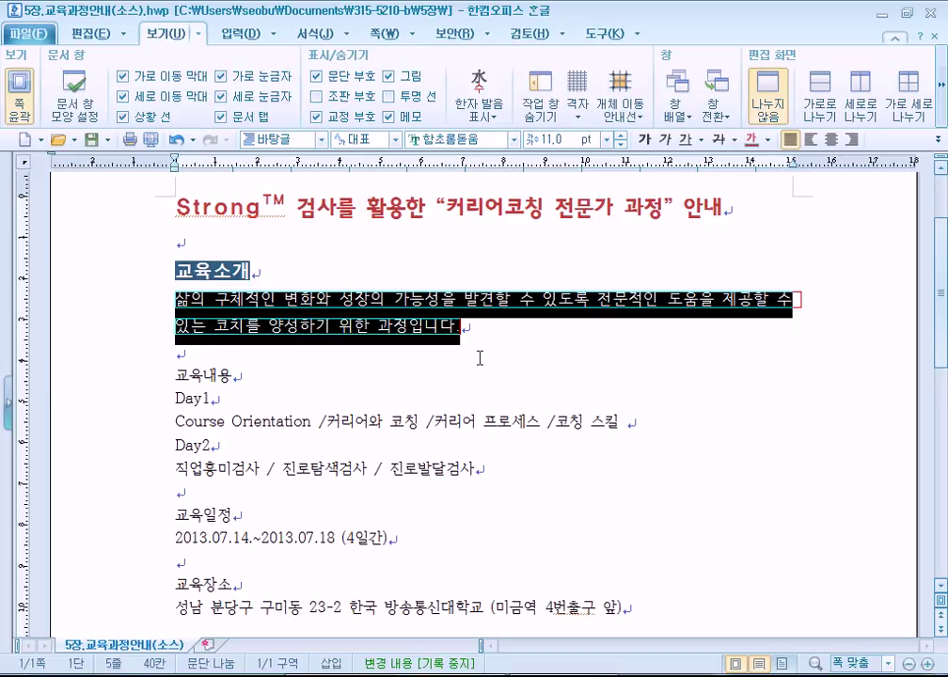
pyautogui.click(306, 41)
pyautogui.click(441, 54)
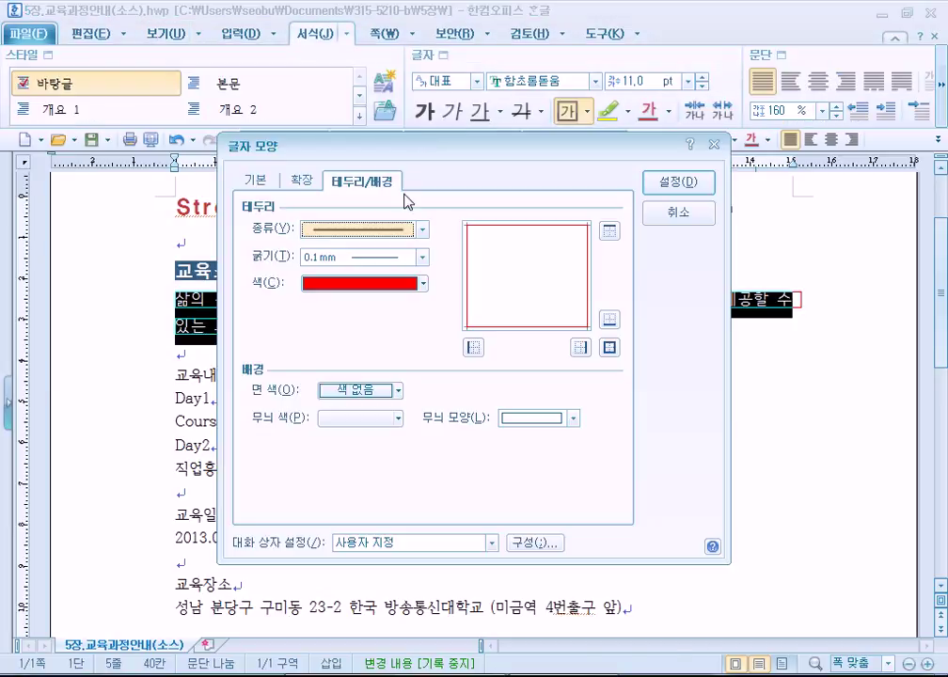
pyautogui.click(350, 229)
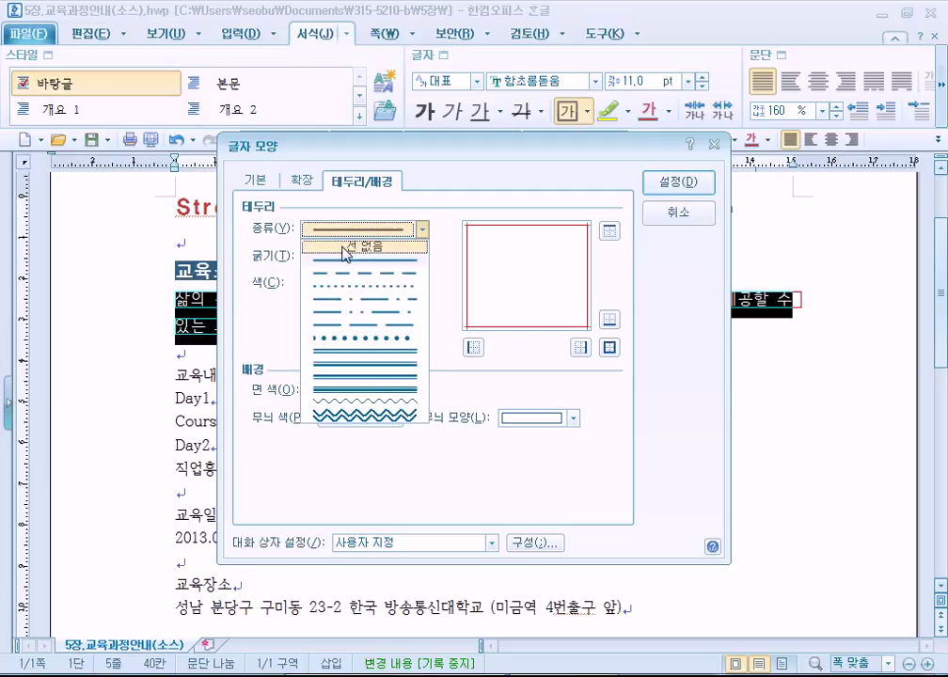
pyautogui.click(346, 250)
pyautogui.click(611, 348)
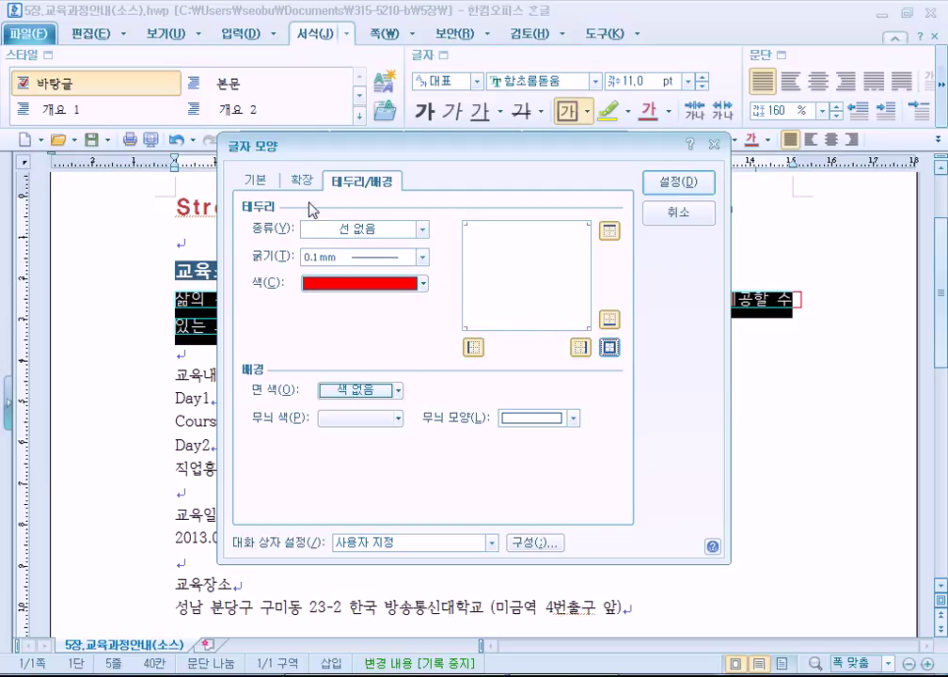
pyautogui.click(255, 180)
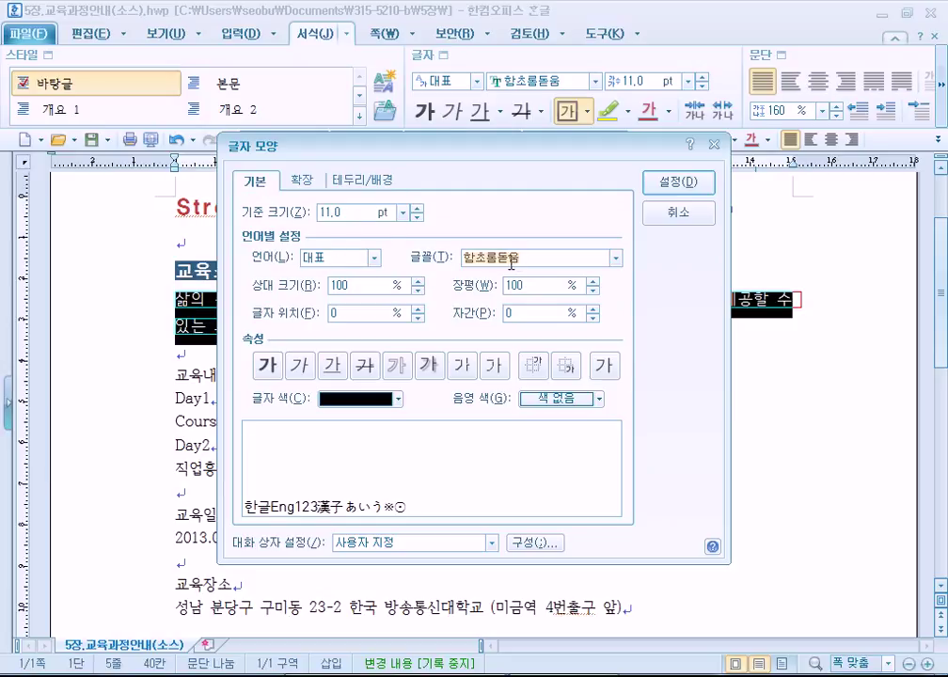
pyautogui.click(678, 181)
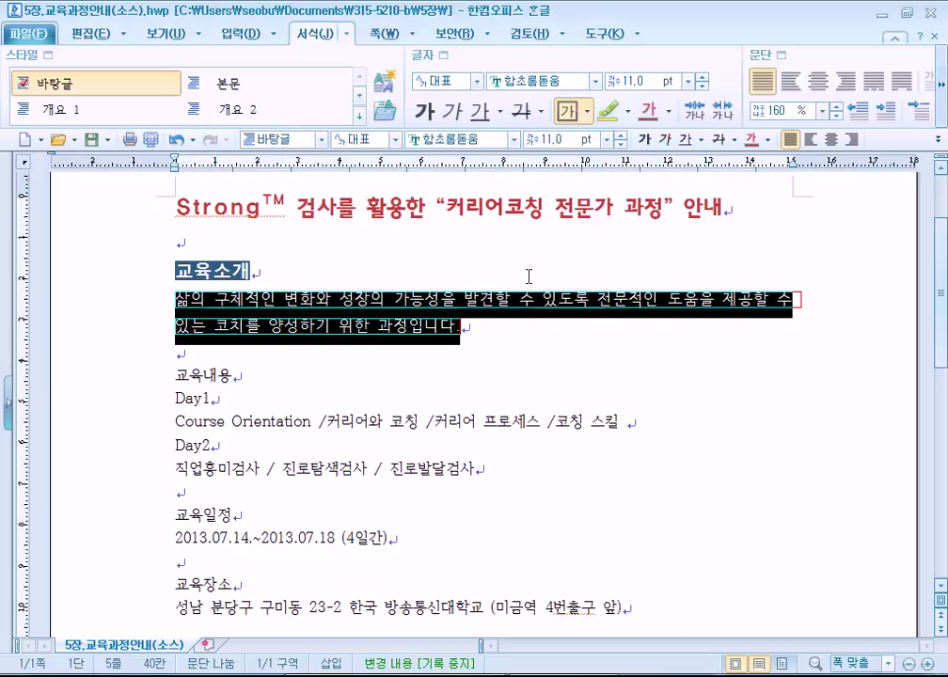
pyautogui.click(419, 373)
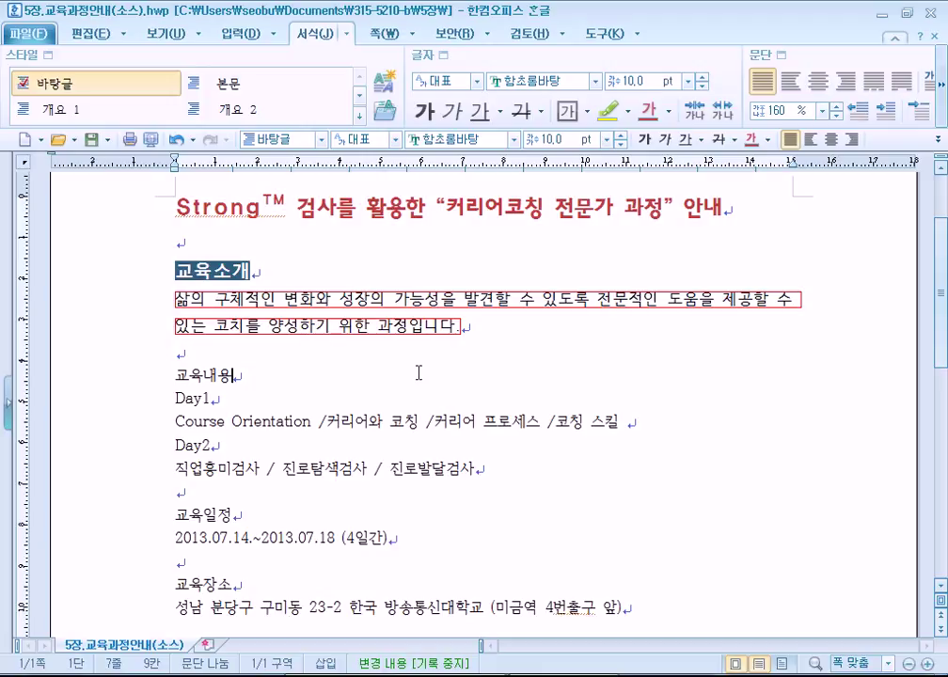
# Select the entire red-bordered paragraph under 교육소개 and delete it
pyautogui.moveTo(106, 301); pyautogui.dragTo(125, 337)
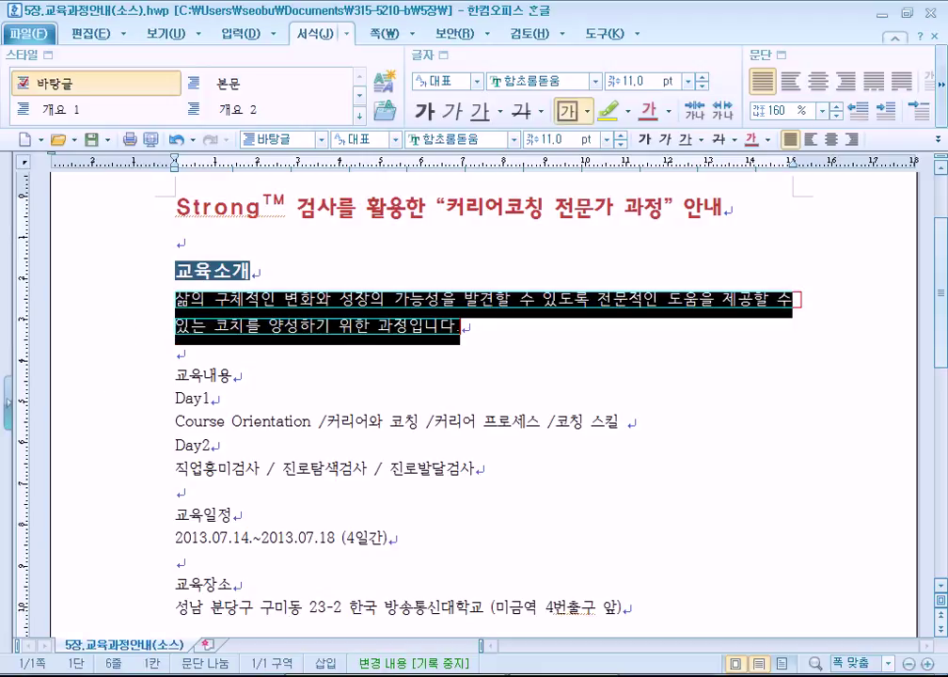
pyautogui.press('Delete')
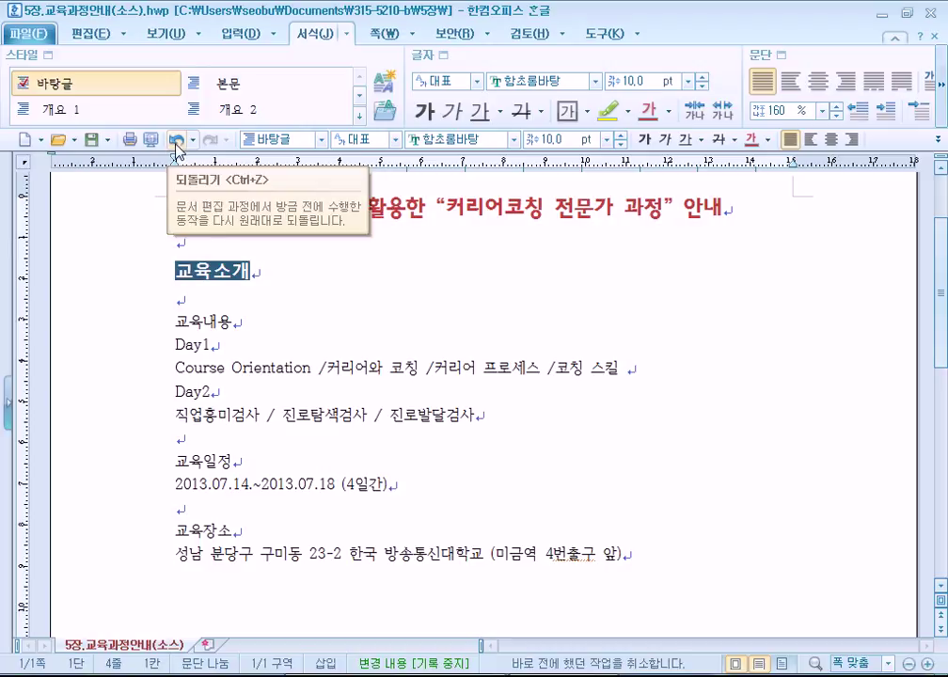
pyautogui.click(86, 34)
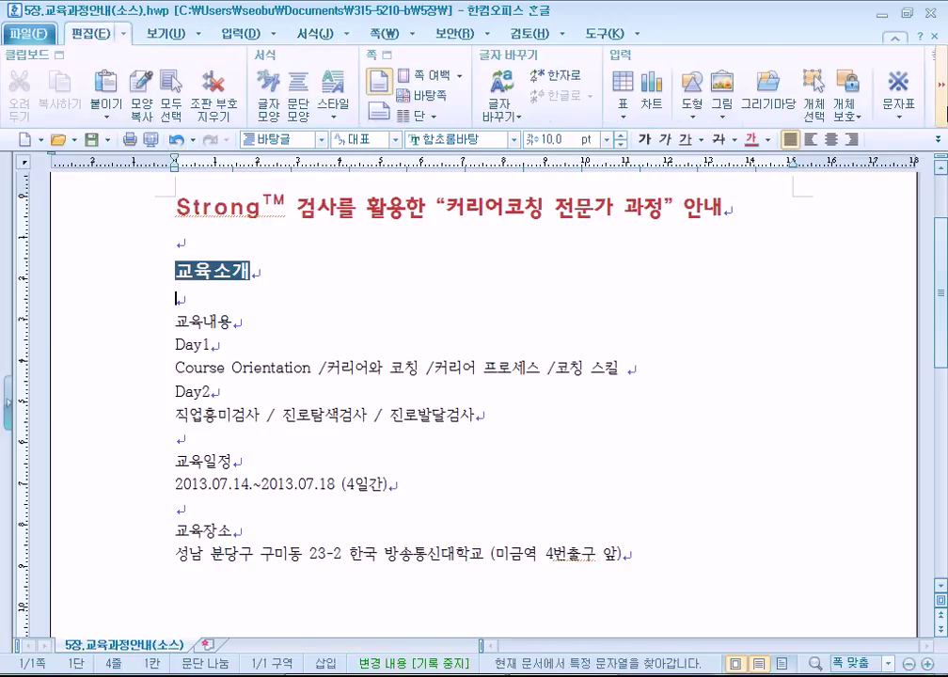
# Undo the deletion of the red-bordered introduction paragraph under 교육소개
pyautogui.click(944, 111)
pyautogui.click(7, 85)
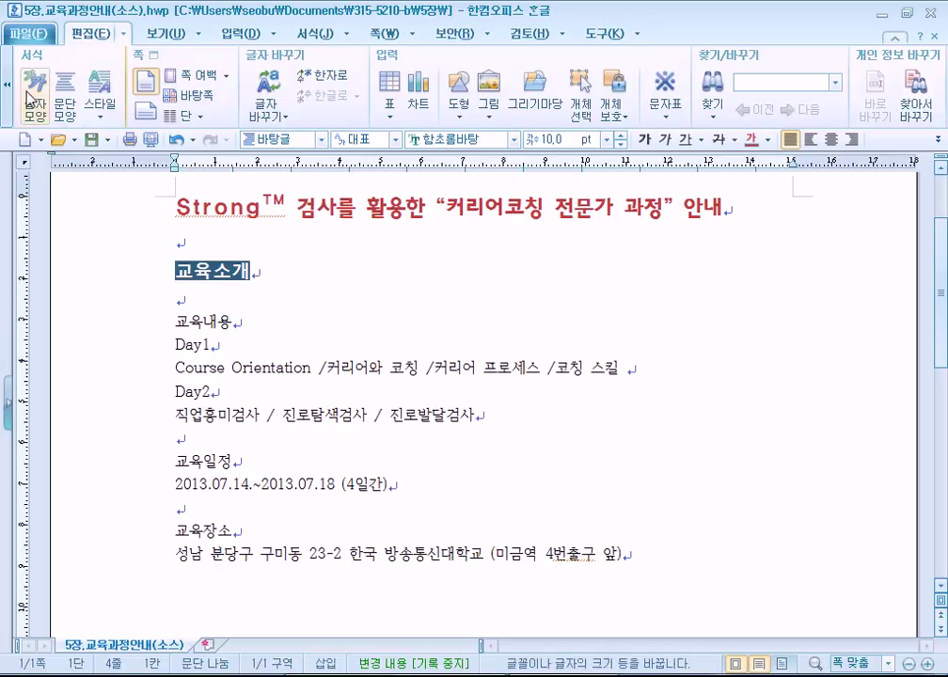
pyautogui.click(177, 148)
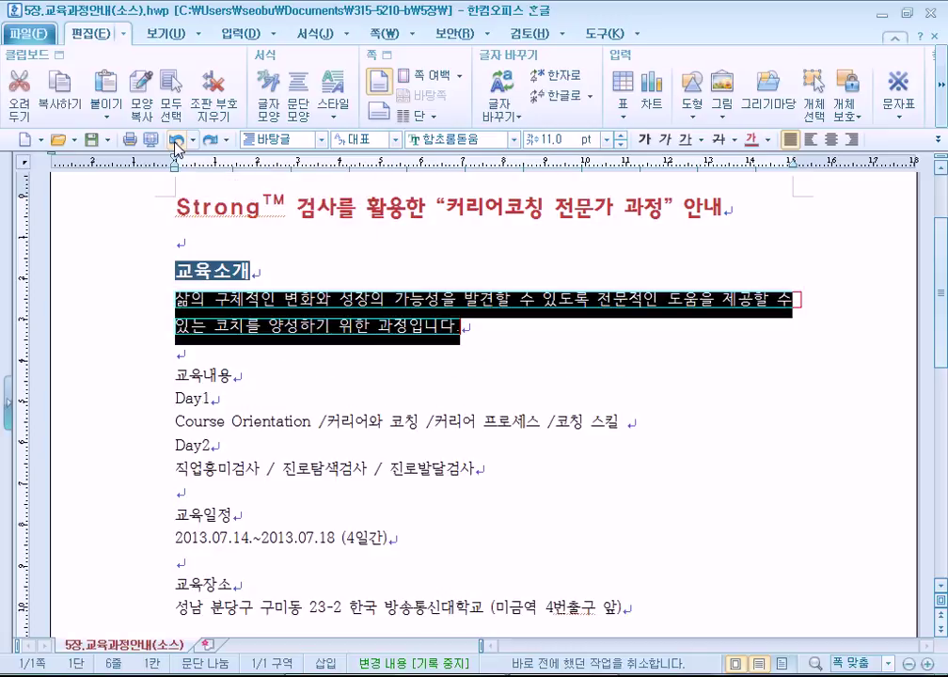
# Undo the earlier formatting of the introduction paragraph and the 교육소개 heading, back to the plain heading text
pyautogui.click(175, 144)
pyautogui.click(175, 144)
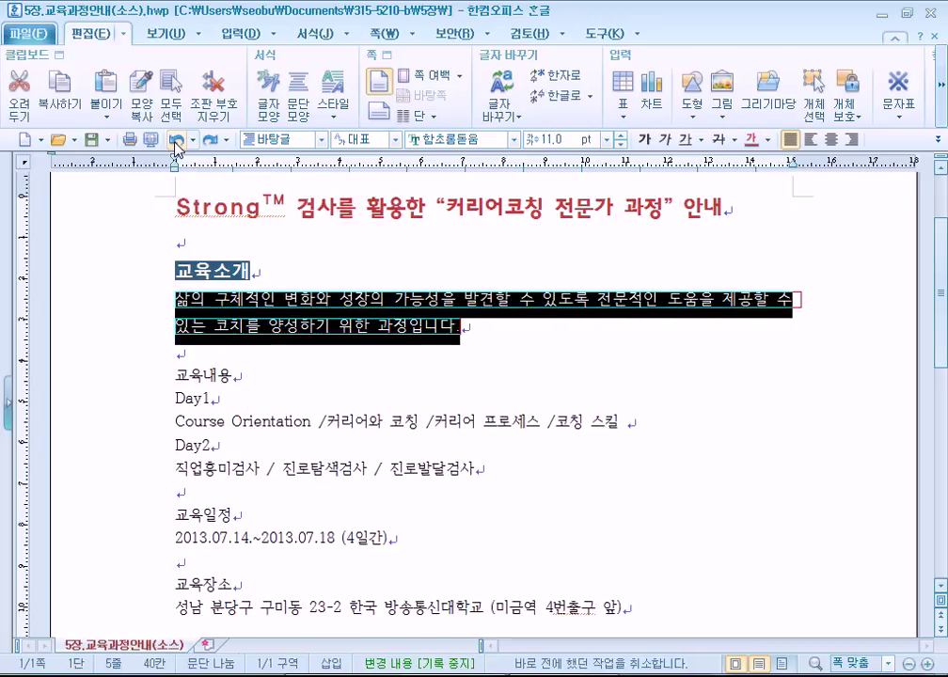
pyautogui.click(175, 144)
pyautogui.click(175, 144)
pyautogui.click(175, 144)
pyautogui.click(175, 144)
pyautogui.click(175, 144)
pyautogui.click(175, 144)
pyautogui.click(175, 144)
pyautogui.click(175, 144)
pyautogui.click(175, 144)
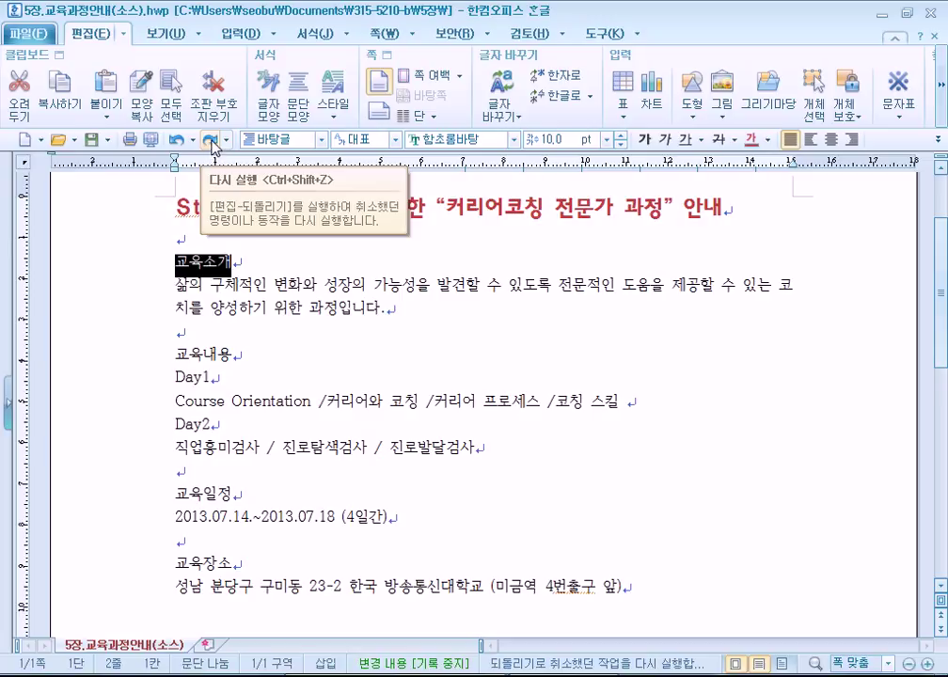
# Redo the formatting of the 교육소개 heading and of the red-bordered paragraph below it, stopping before the paragraph's deletion
pyautogui.click(214, 143)
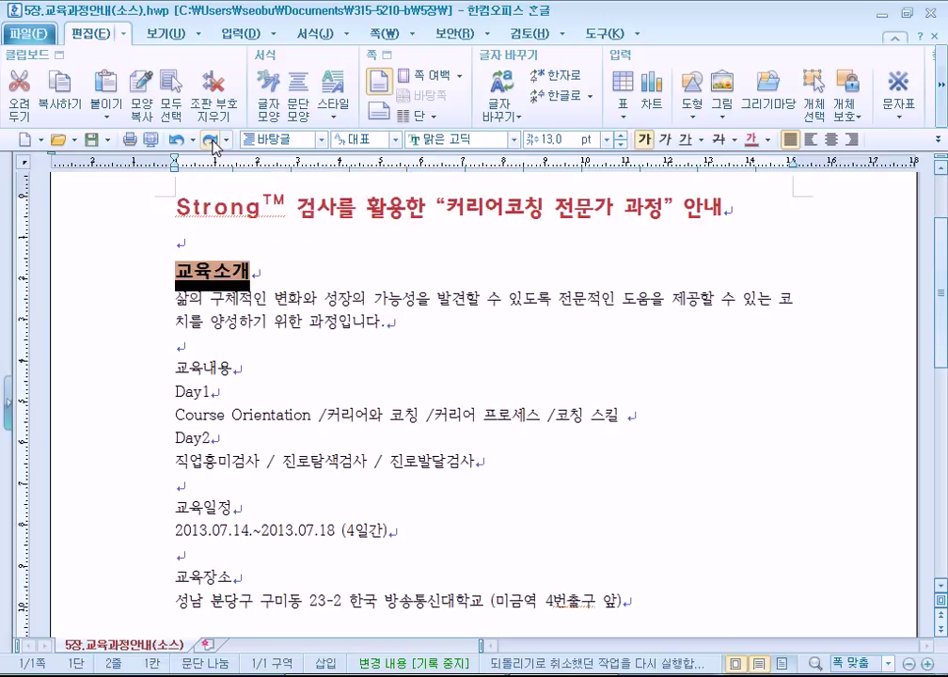
pyautogui.click(215, 145)
pyautogui.click(215, 144)
pyautogui.click(214, 144)
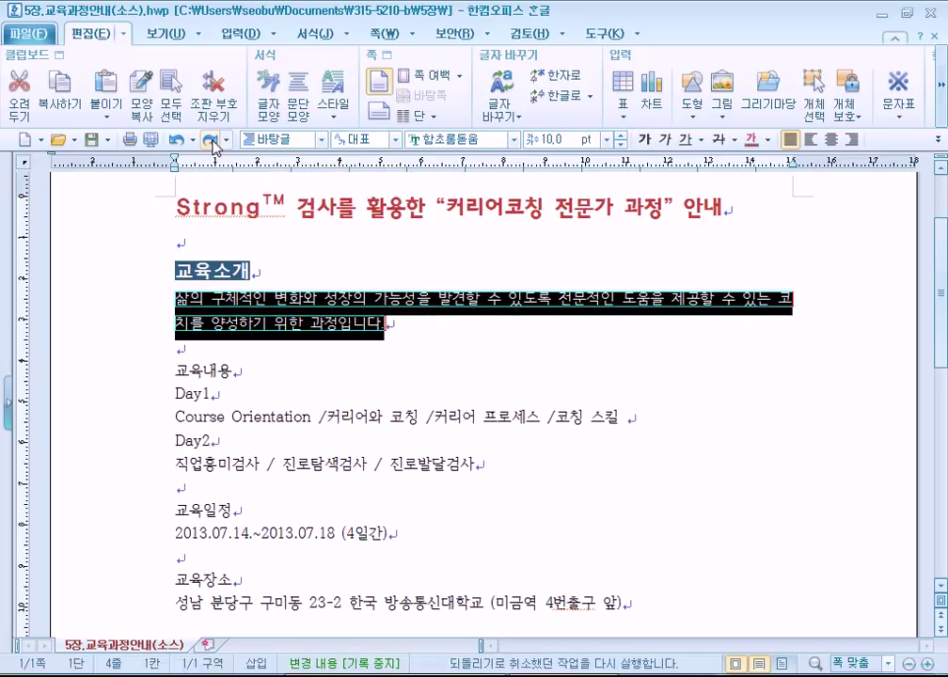
pyautogui.click(215, 144)
pyautogui.hotkey('ctrl', 'z')
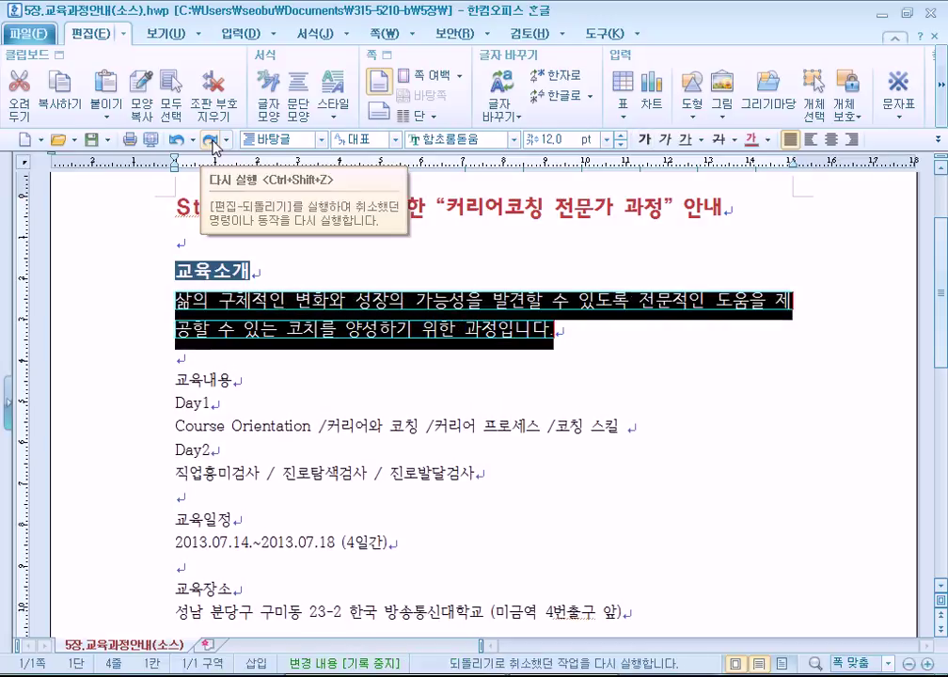
pyautogui.click(215, 144)
pyautogui.click(215, 144)
pyautogui.click(214, 144)
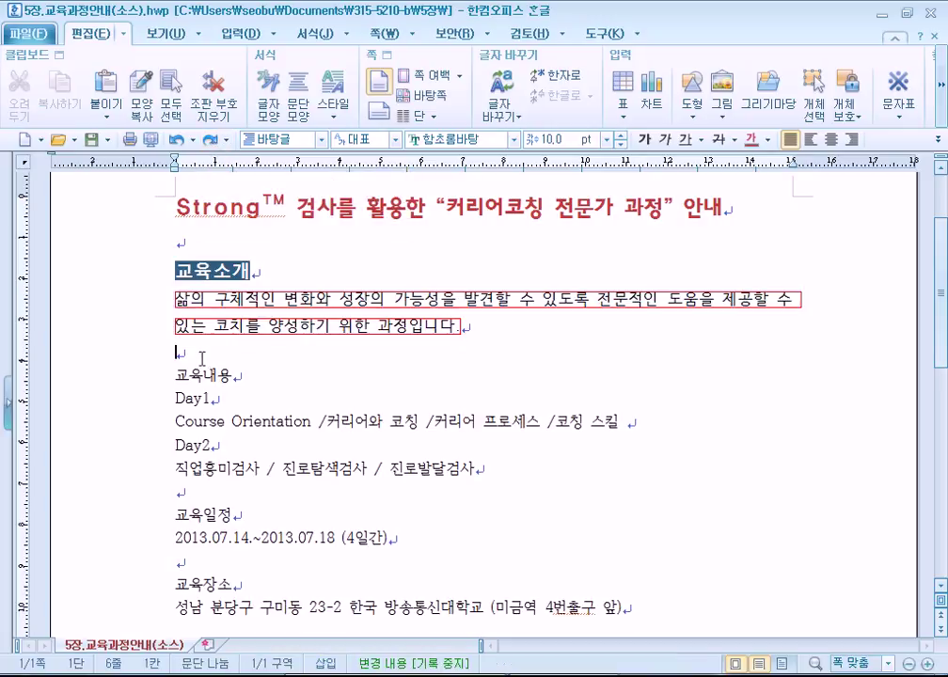
pyautogui.click(215, 144)
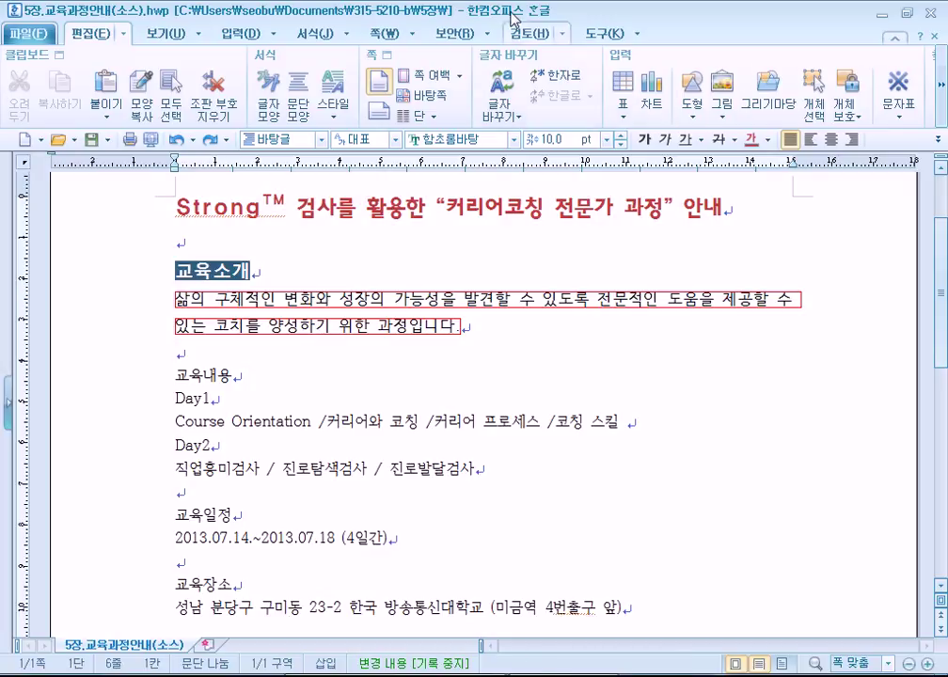
# Undo the introduction paragraph's font, size and border formatting, leaving the 교육소개 heading styled
pyautogui.click(175, 141)
pyautogui.click(175, 141)
pyautogui.click(175, 141)
pyautogui.click(175, 141)
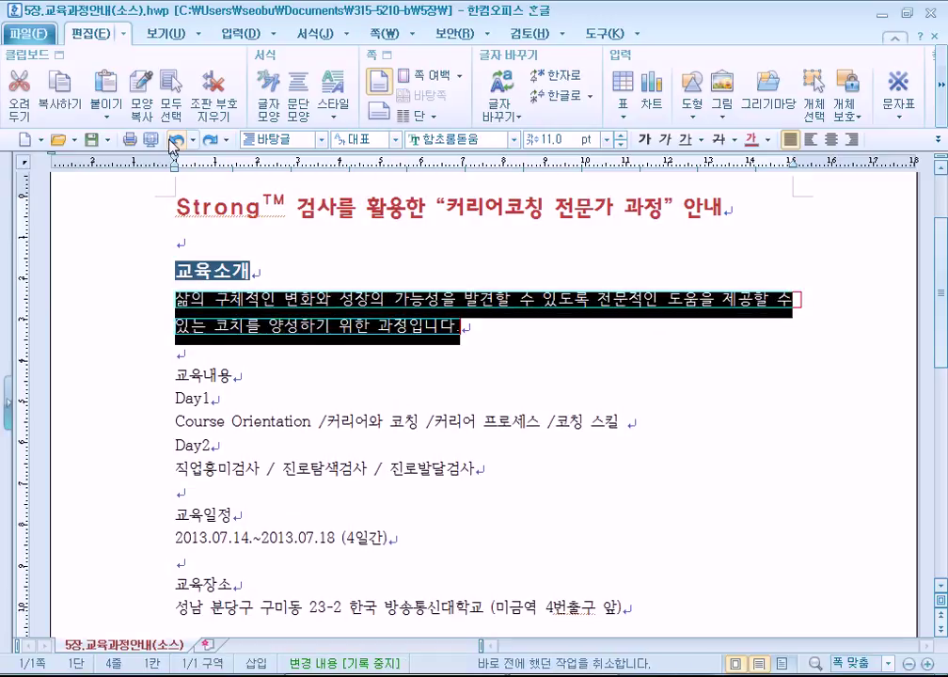
pyautogui.click(175, 141)
pyautogui.click(175, 141)
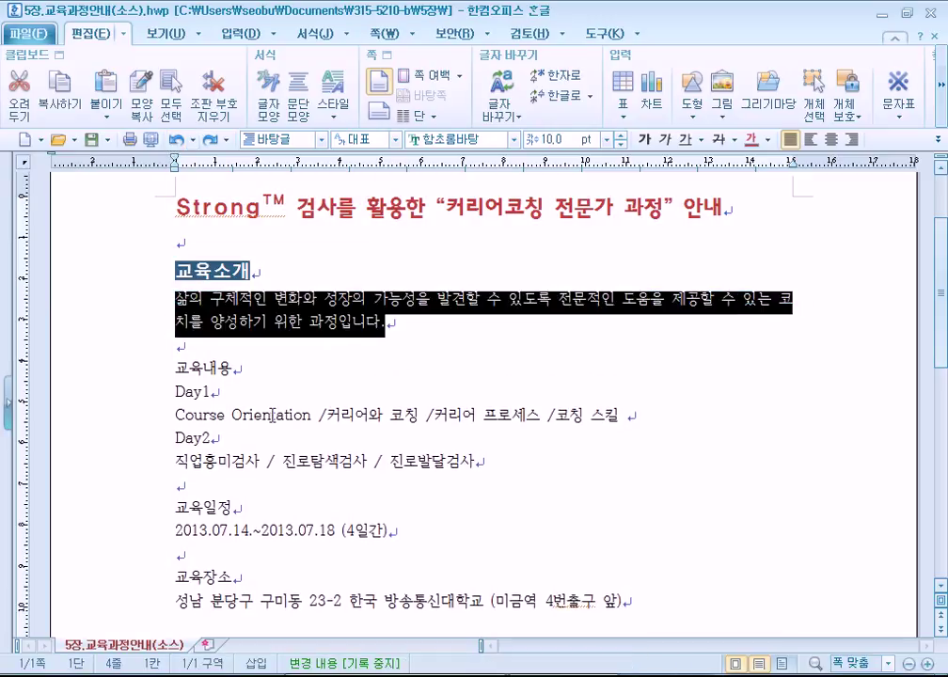
# Redo the introduction paragraph's red border and 11 pt 함초롬돋움 text, and place the cursor in the blank line below it
pyautogui.click(271, 414)
pyautogui.click(211, 141)
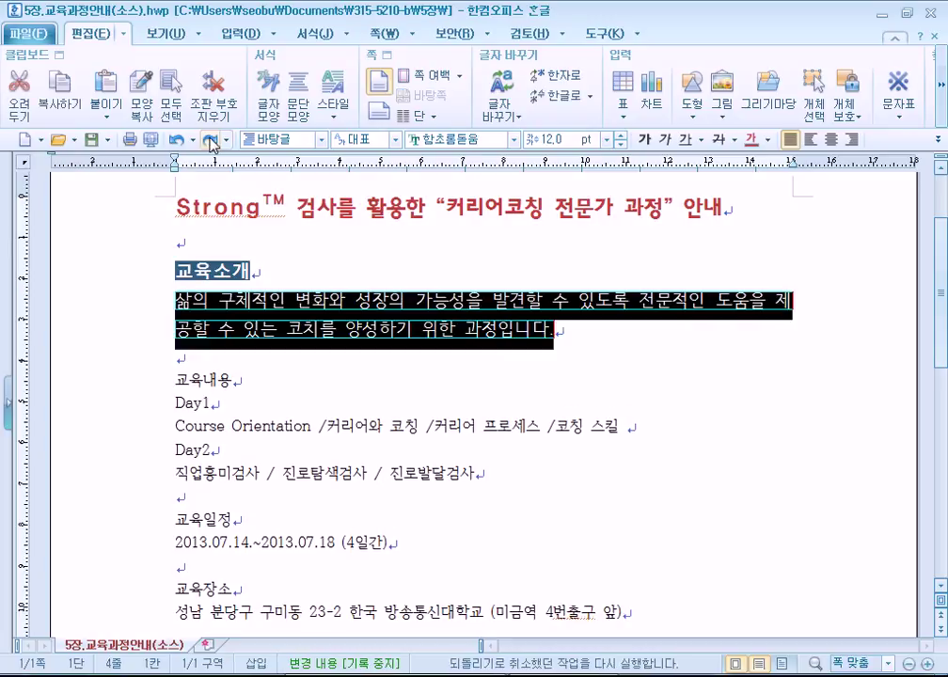
pyautogui.click(211, 141)
pyautogui.click(285, 360)
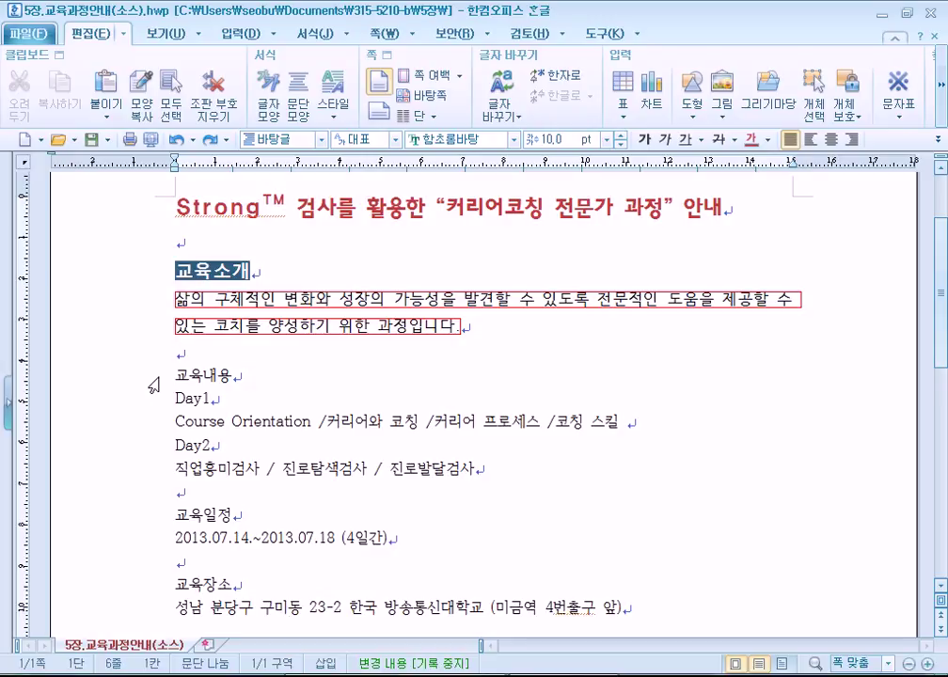
# Switch off the 쪽 윤곽 view so the document is shown without its page outline
pyautogui.click(160, 33)
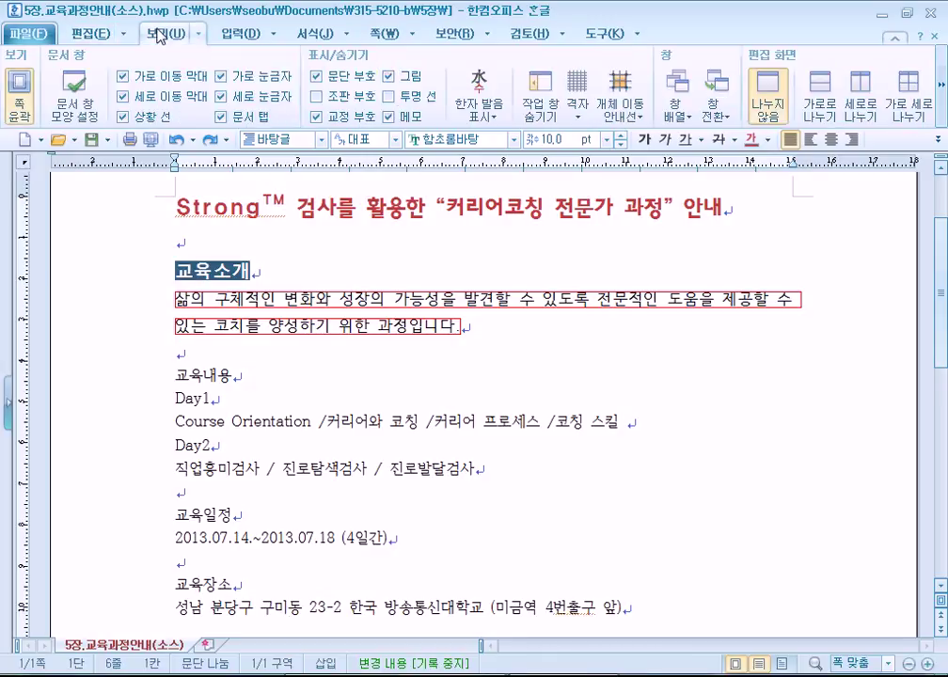
pyautogui.click(20, 95)
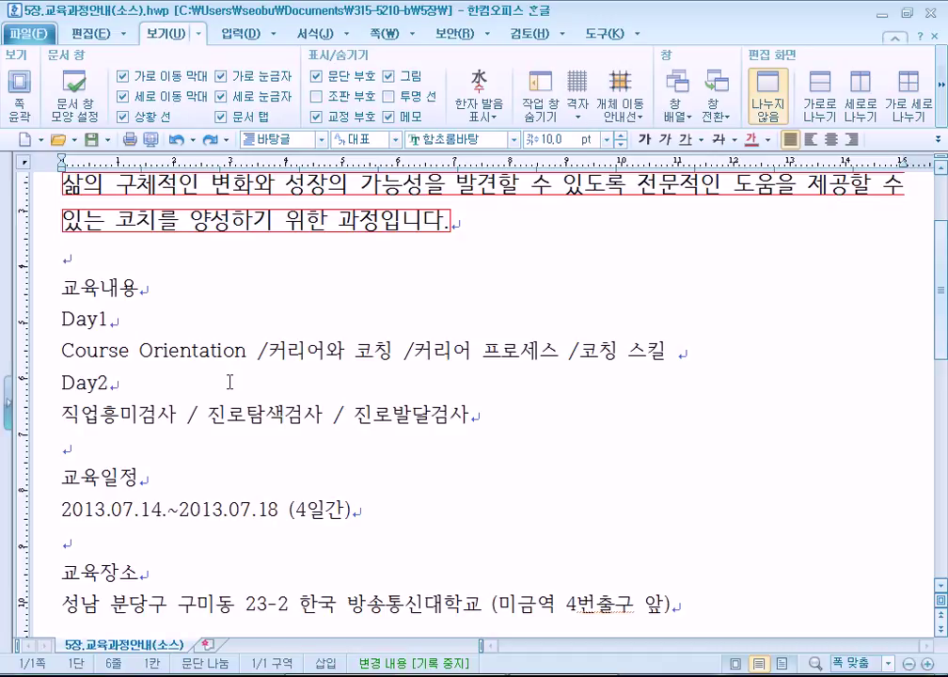
pyautogui.scroll(1, 226, 383)
# Highlight the 교육소개 heading and parts of the red-bordered paragraph below it to compare their character formatting
pyautogui.moveTo(63, 263); pyautogui.dragTo(433, 339)
pyautogui.moveTo(197, 229)
pyautogui.mouseDown()
pyautogui.moveTo(30, 229)
pyautogui.moveTo(205, 228)
pyautogui.mouseUp()
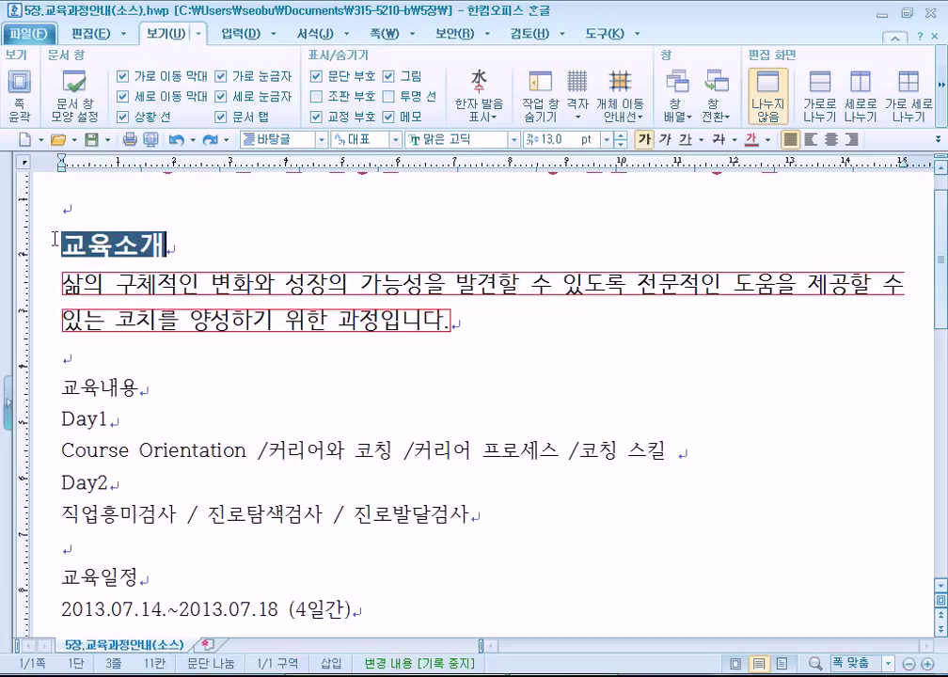
pyautogui.moveTo(54, 241); pyautogui.dragTo(268, 356)
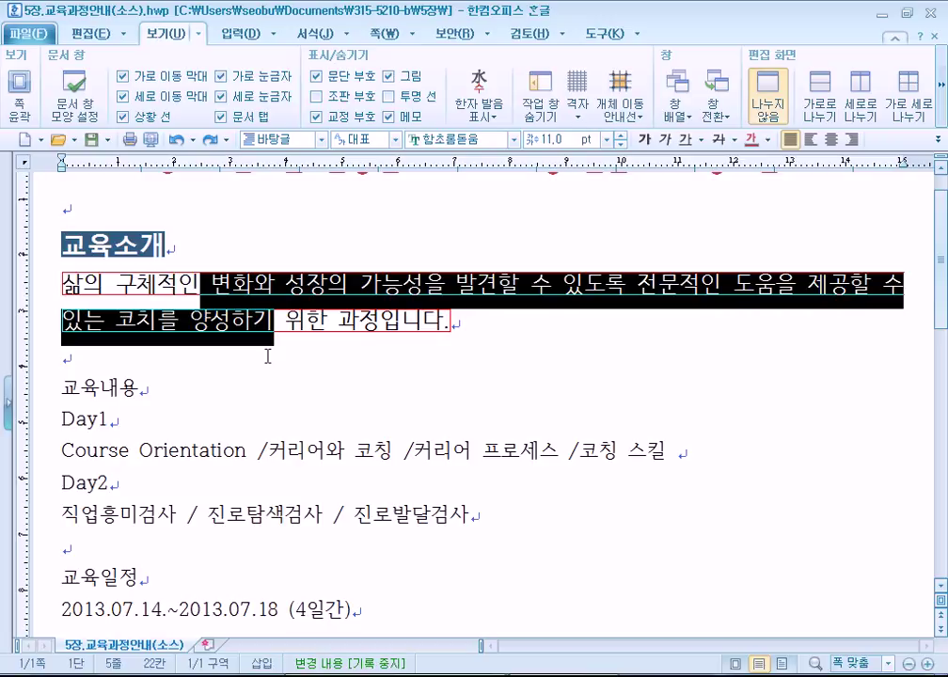
pyautogui.moveTo(268, 357); pyautogui.dragTo(177, 238)
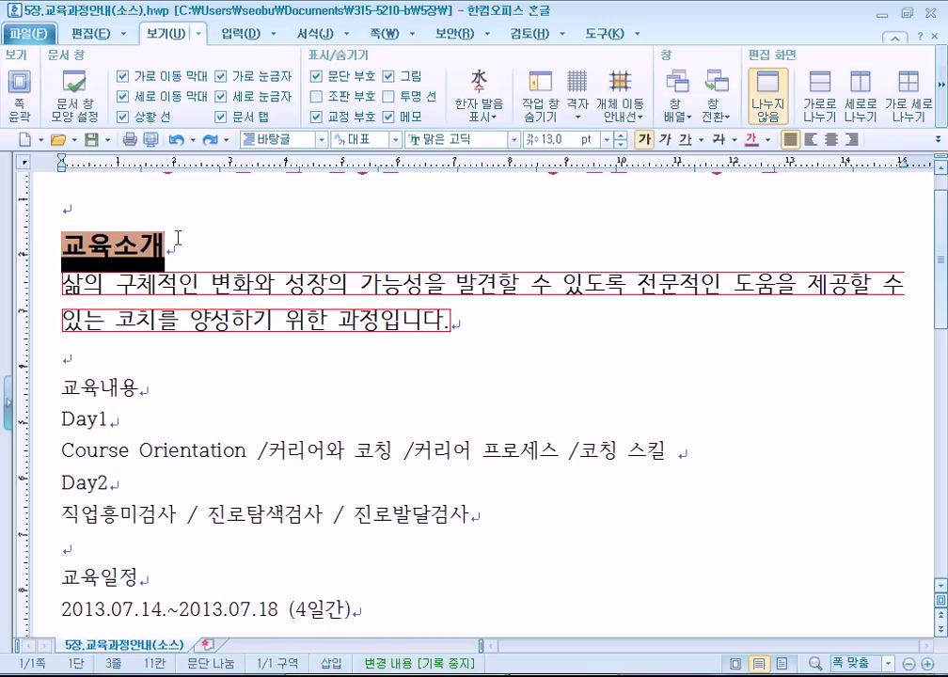
pyautogui.moveTo(273, 284); pyautogui.dragTo(280, 342)
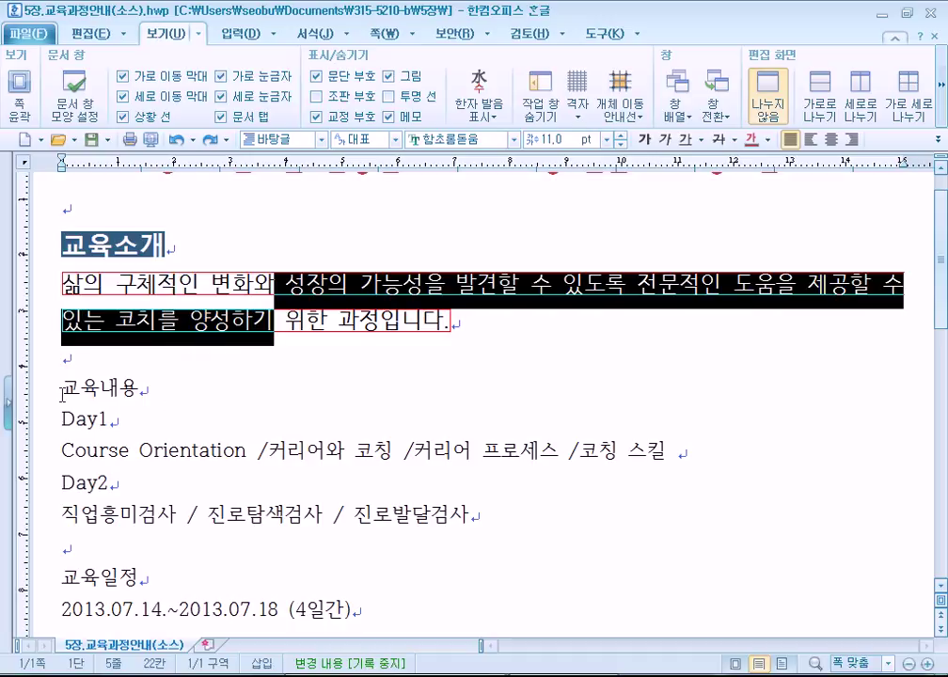
# Select the heading 교육내용 and set its base size to 12 pt in the 글자 모양 dialog
pyautogui.moveTo(61, 389); pyautogui.dragTo(195, 394)
pyautogui.scroll(-3, 215, 389)
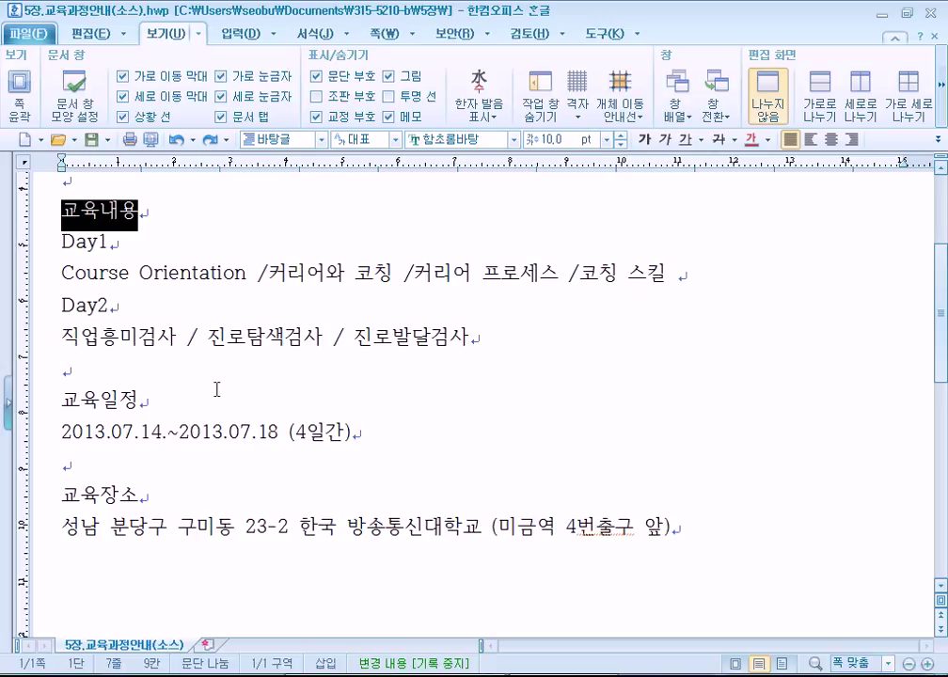
pyautogui.click(316, 35)
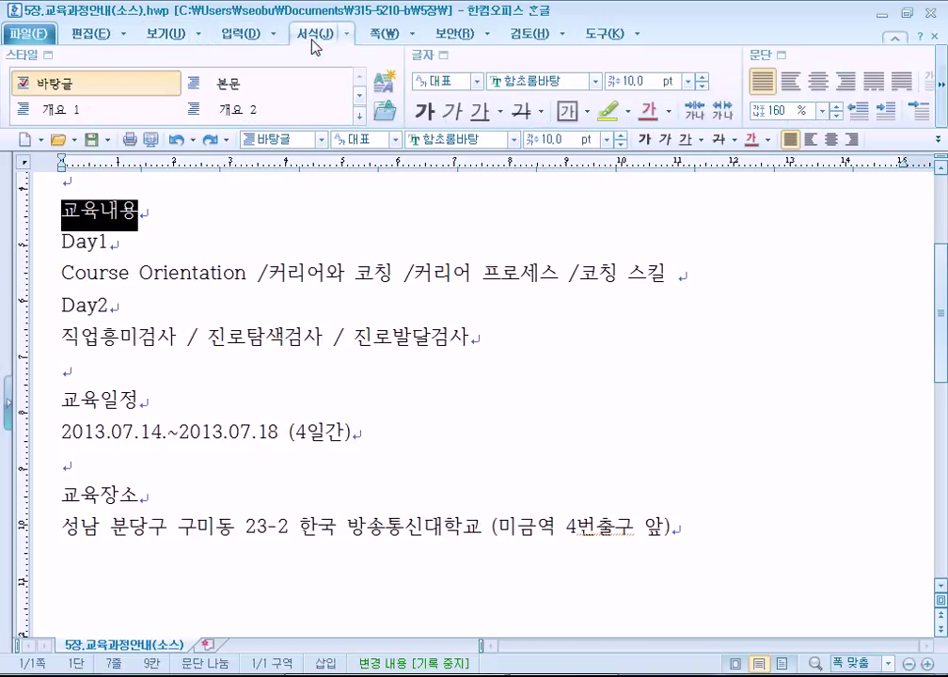
pyautogui.click(420, 60)
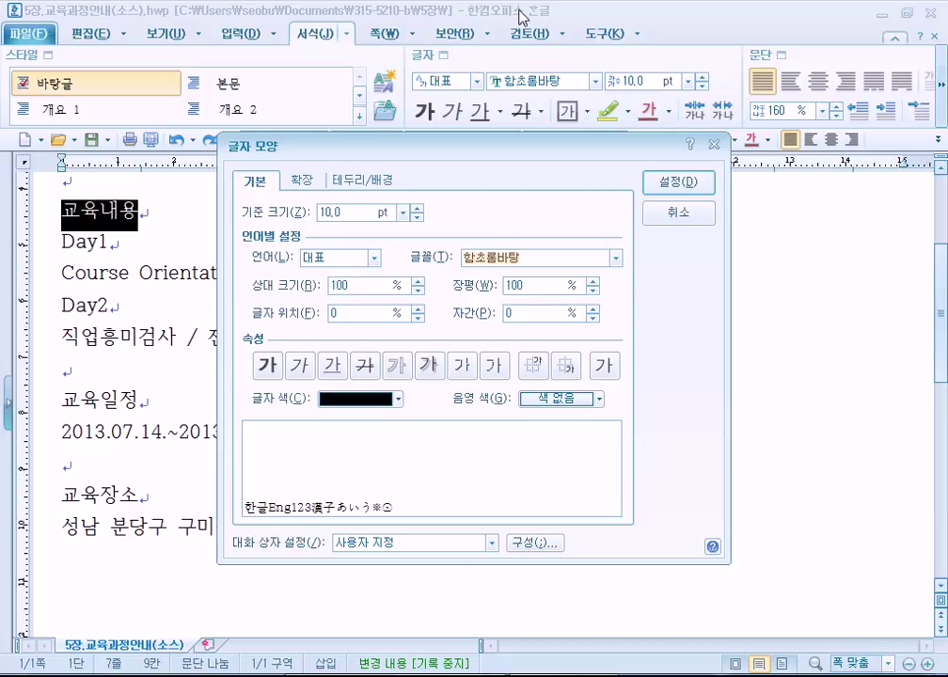
pyautogui.click(417, 208)
pyautogui.click(418, 208)
pyautogui.moveTo(346, 144); pyautogui.dragTo(486, 17)
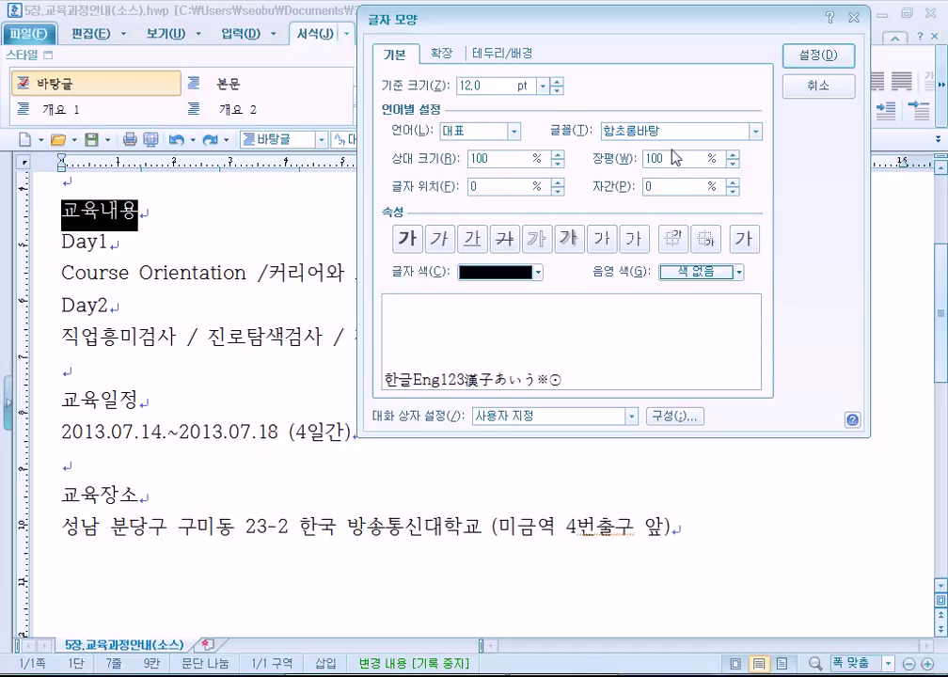
# Choose the font 맑은 고딕 for the 교육내용 heading and turn on bold and shadow
pyautogui.click(756, 131)
pyautogui.scroll(5, 678, 226)
pyautogui.scroll(5, 677, 226)
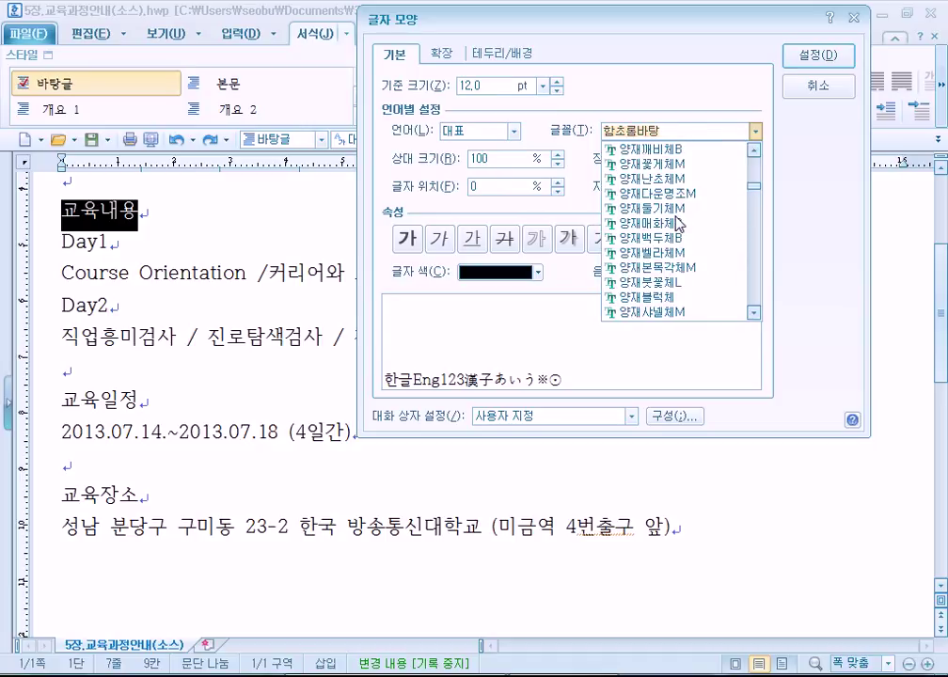
pyautogui.click(679, 181)
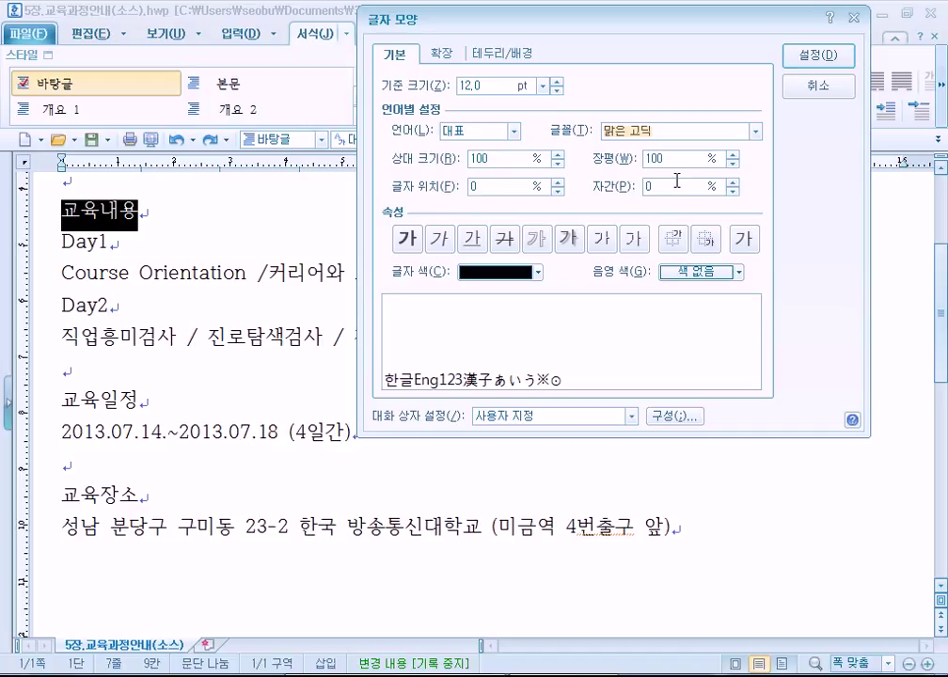
pyautogui.click(408, 241)
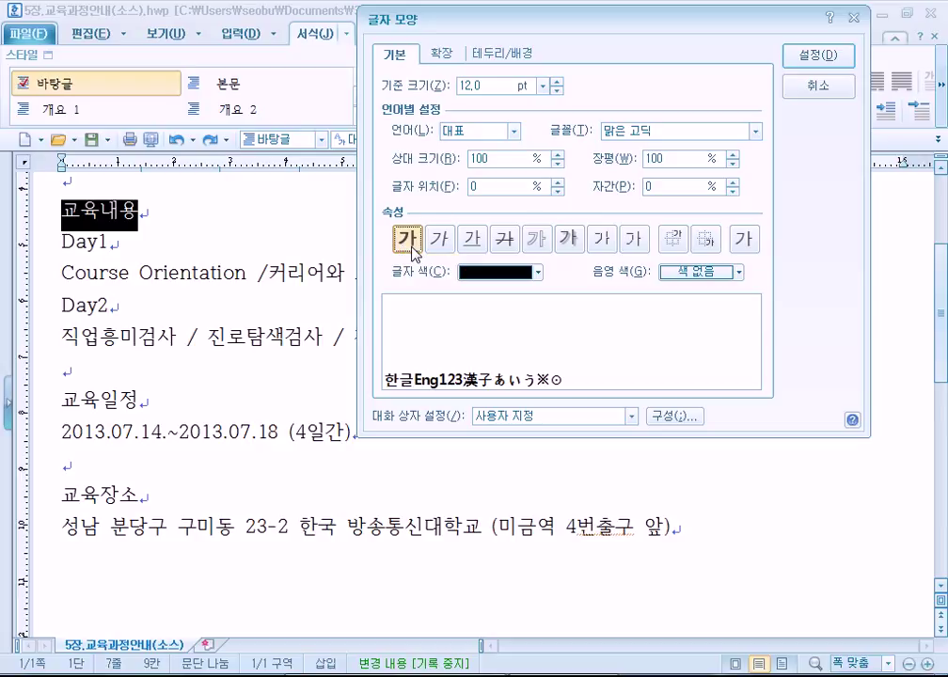
pyautogui.click(568, 240)
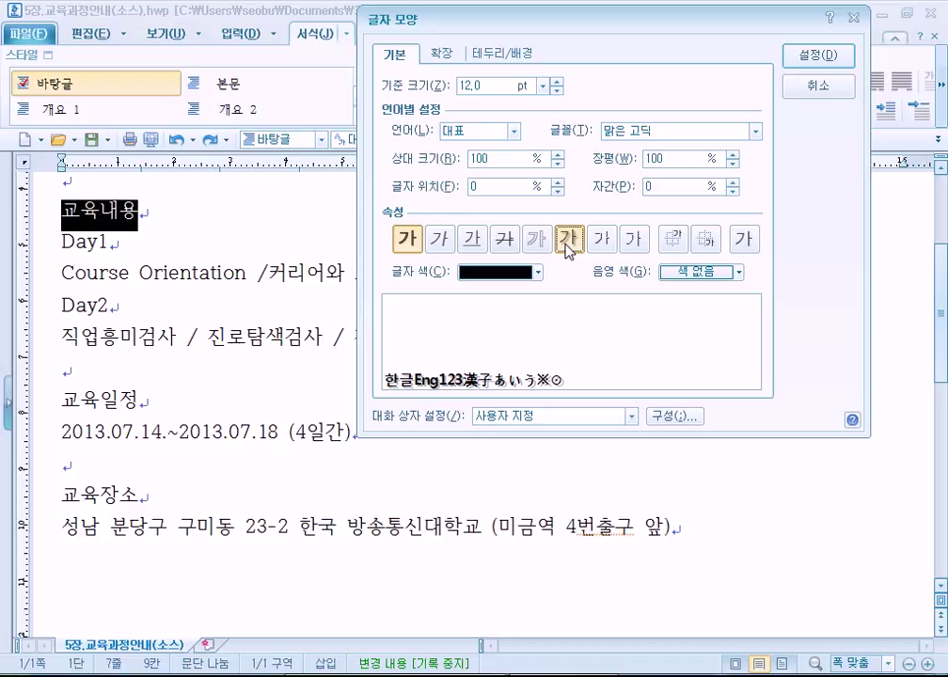
pyautogui.click(567, 243)
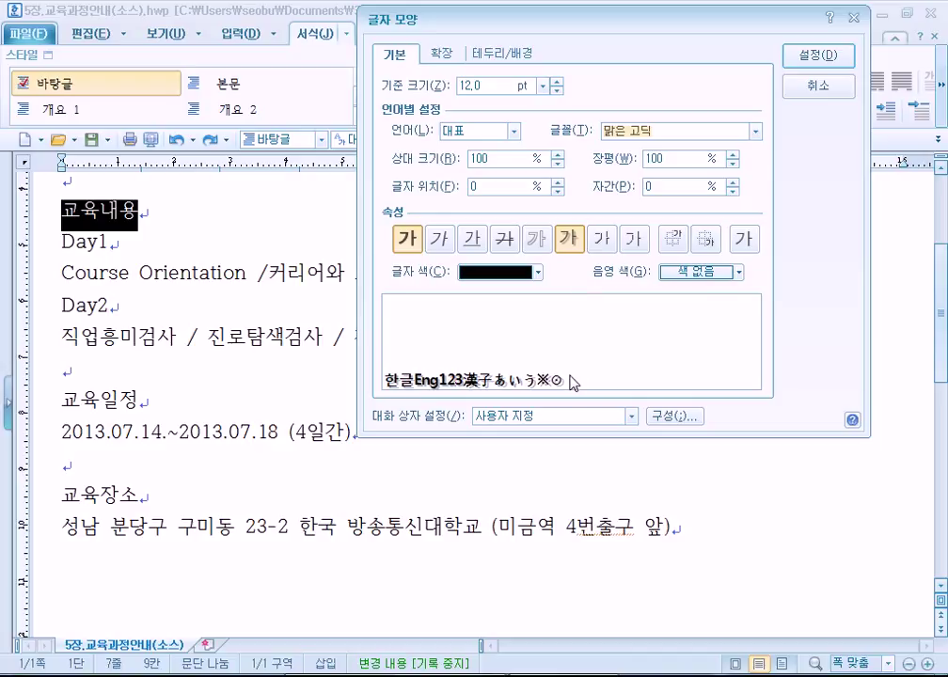
# Add the 강조점 with a solid dot above each character and apply the character formatting to the 교육내용 heading
pyautogui.click(453, 60)
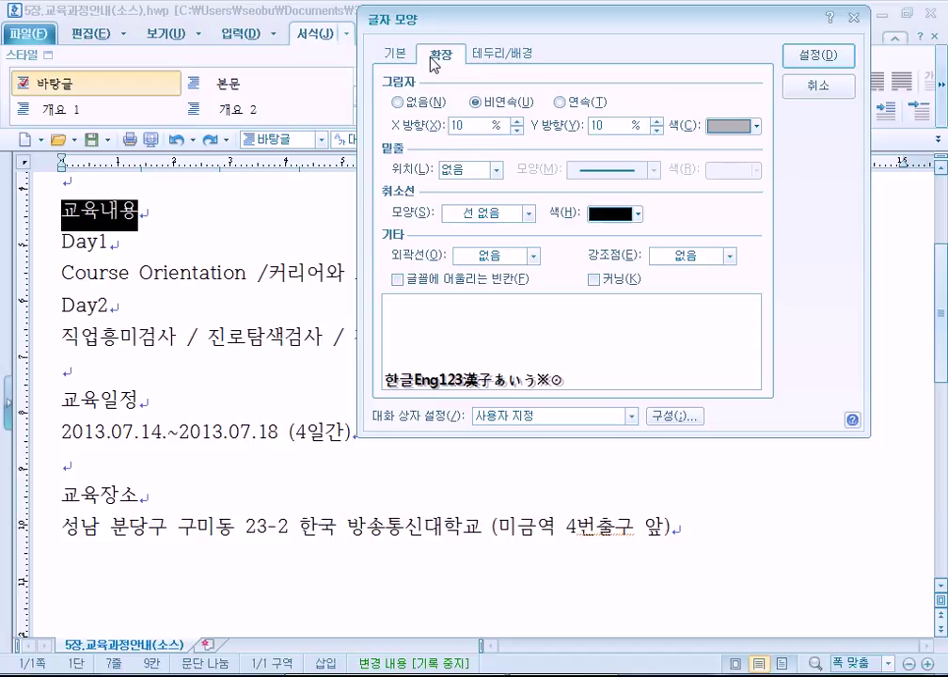
pyautogui.click(683, 263)
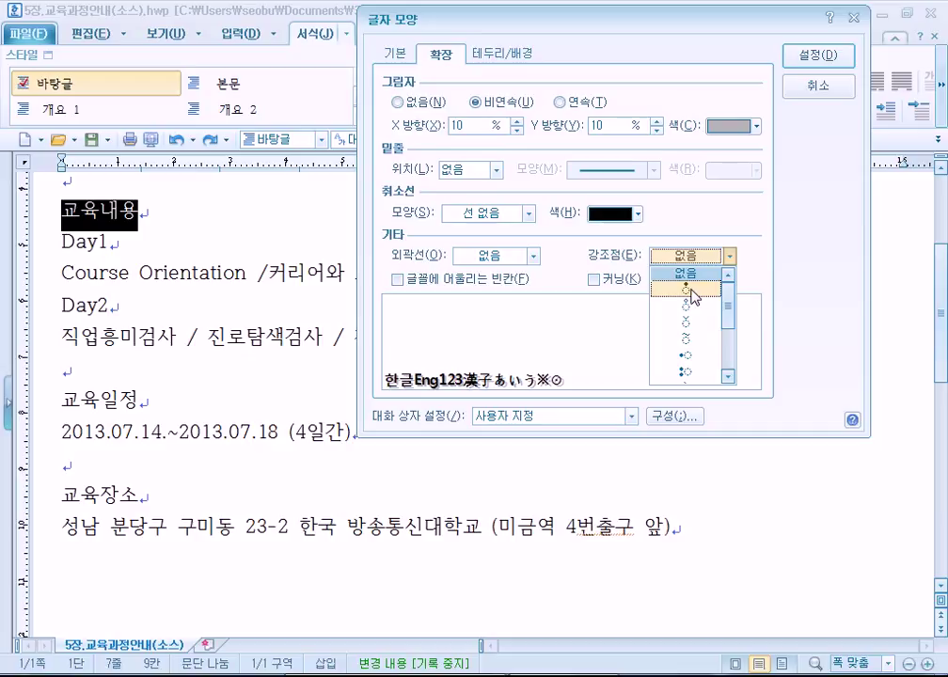
pyautogui.click(692, 293)
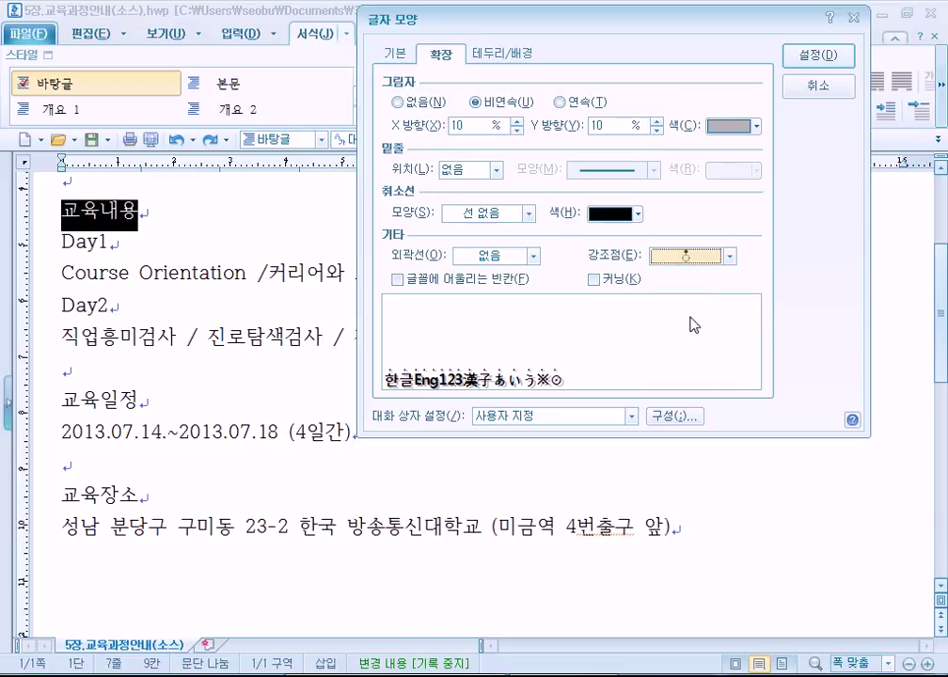
pyautogui.click(814, 57)
pyautogui.click(197, 344)
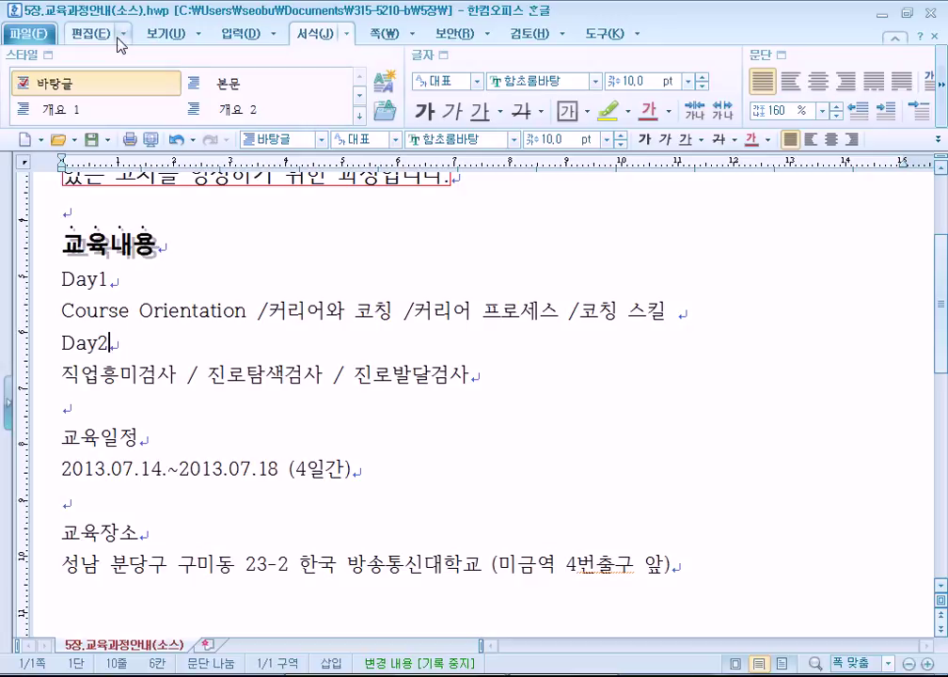
# Undo the character formatting of the 교육내용 heading and set its base size to 12 pt in the 글자 모양 dialog
pyautogui.click(178, 142)
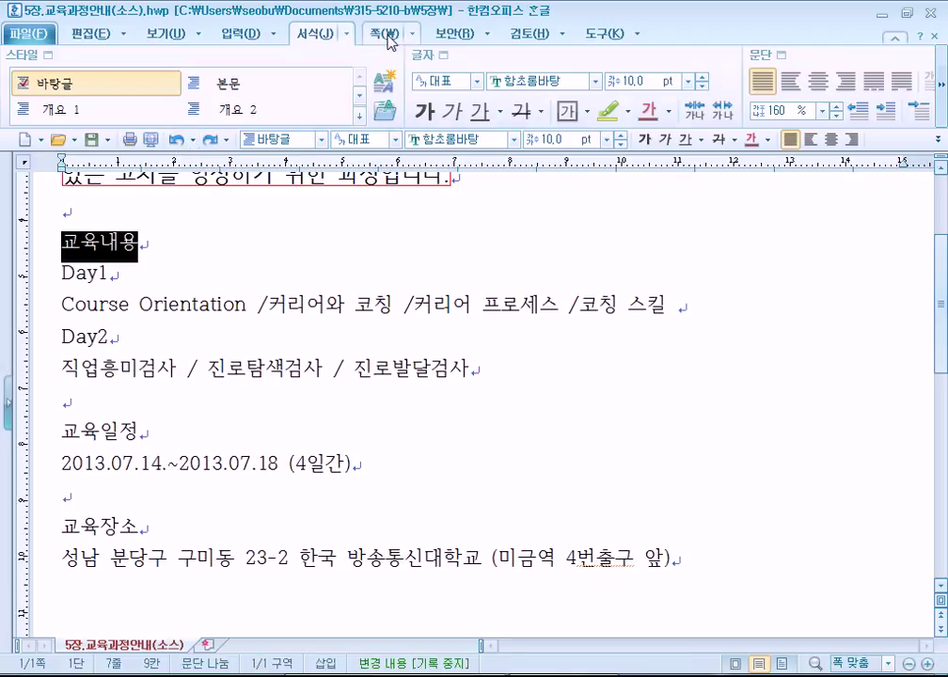
pyautogui.click(425, 58)
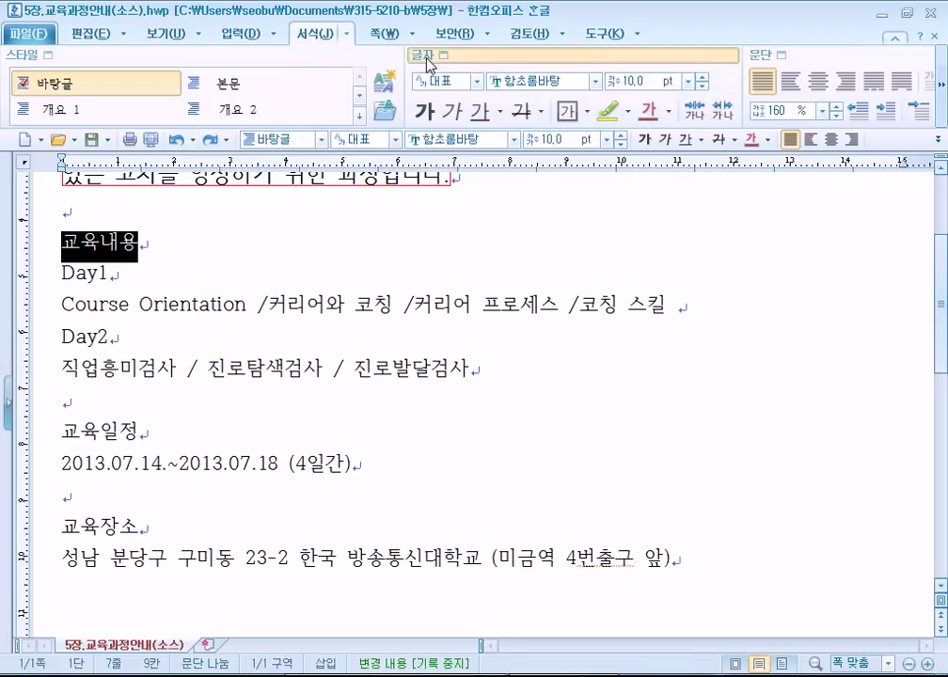
pyautogui.moveTo(425, 151); pyautogui.dragTo(644, 22)
pyautogui.click(444, 64)
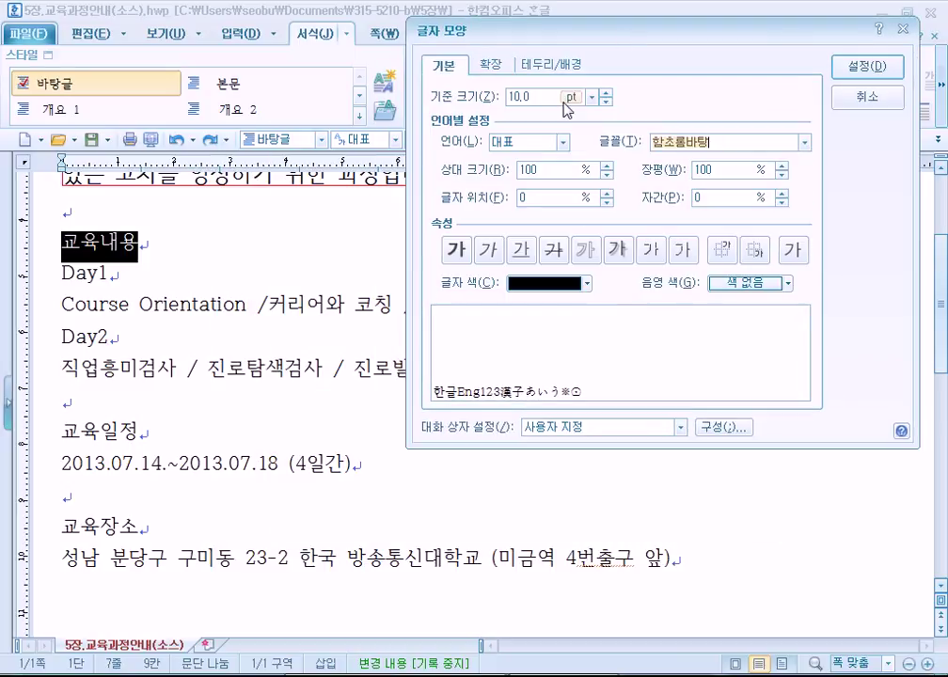
pyautogui.click(608, 92)
pyautogui.click(608, 93)
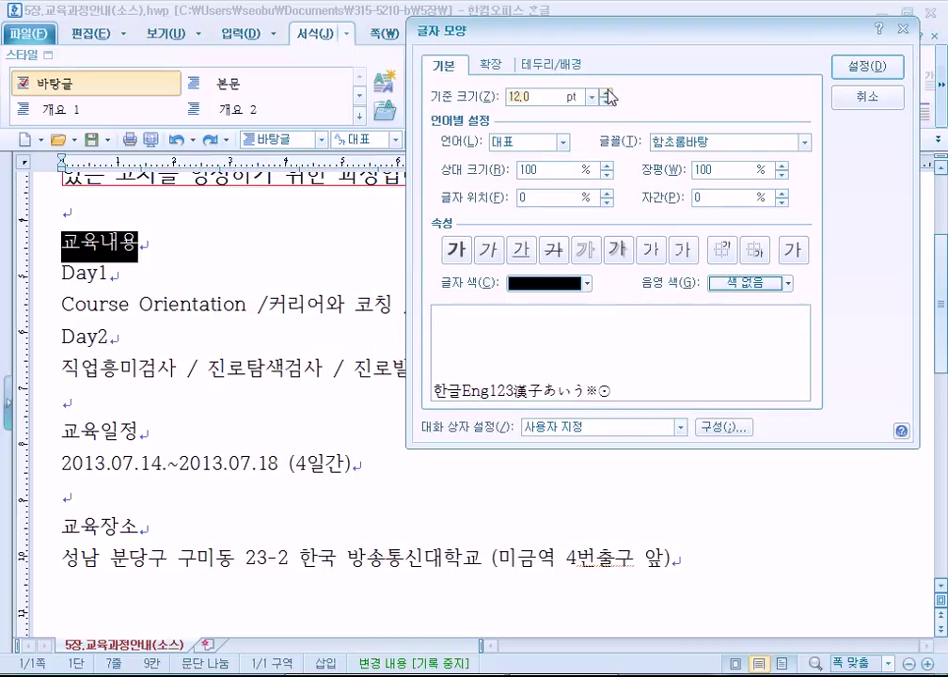
# Change the 교육내용 heading's font to 맑은 고딕 and make it bold with a shadow
pyautogui.click(804, 143)
pyautogui.scroll(8, 734, 263)
pyautogui.scroll(10, 731, 240)
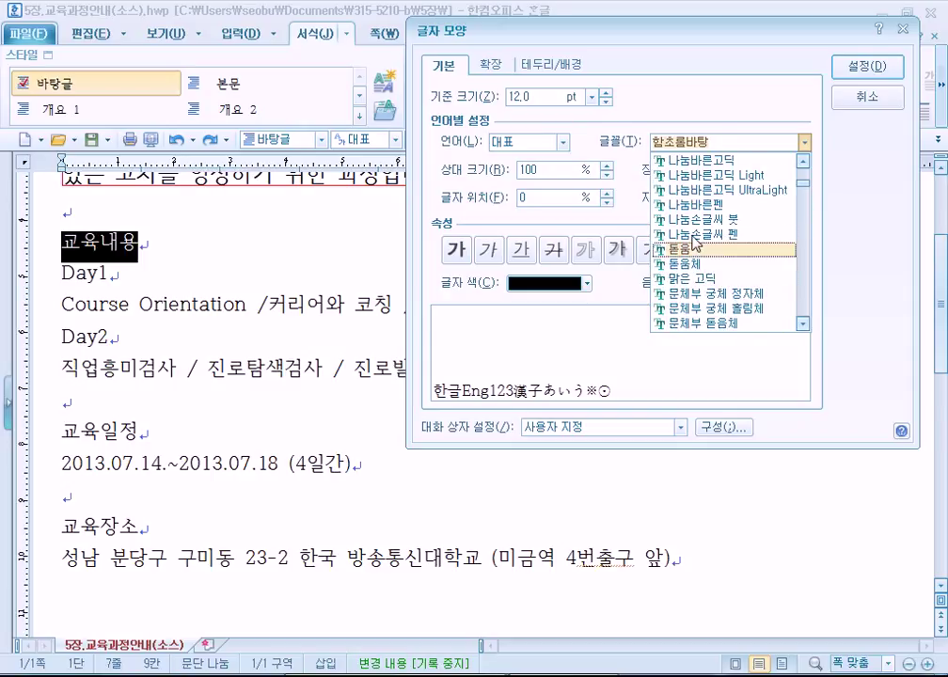
pyautogui.click(708, 280)
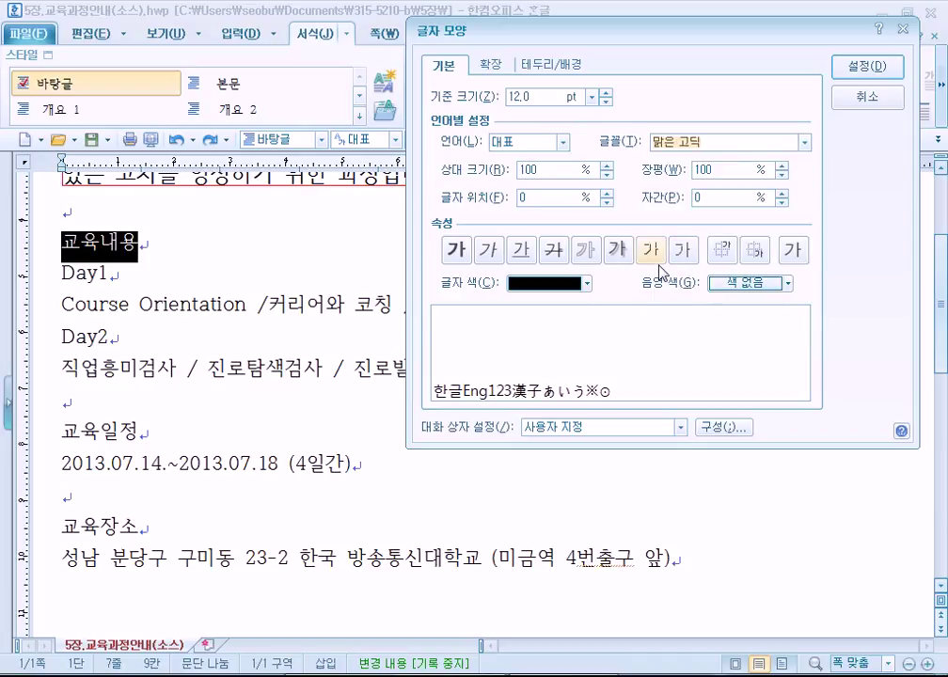
pyautogui.click(456, 253)
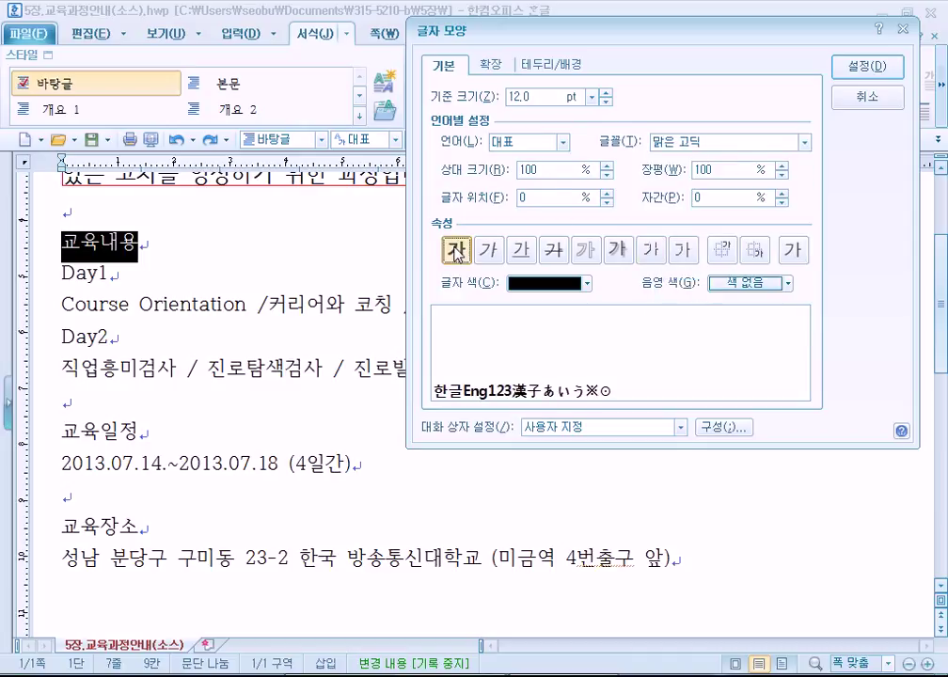
pyautogui.click(617, 251)
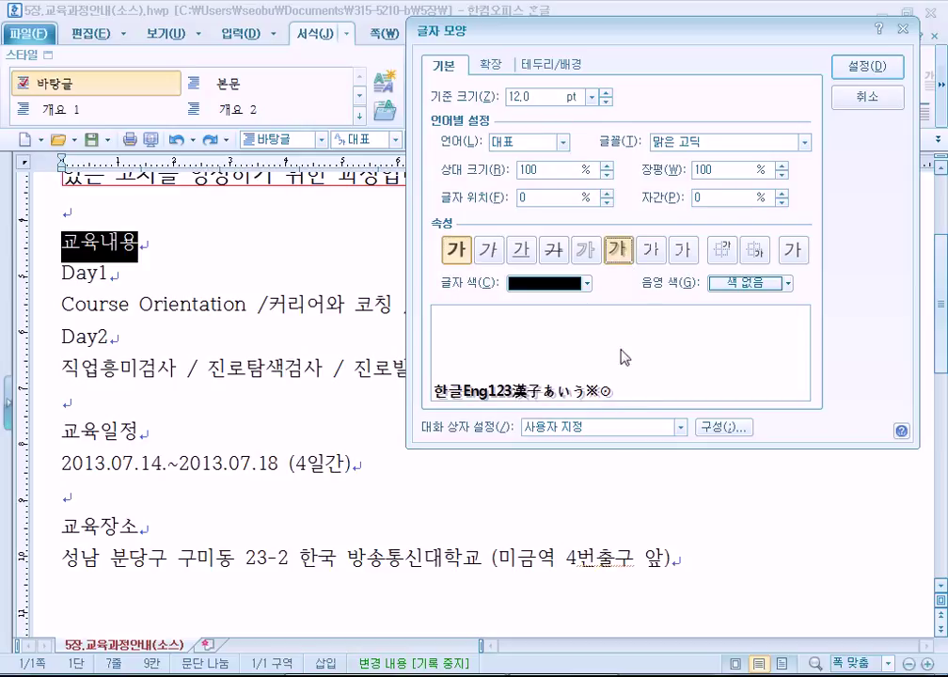
# Add the solid-dot 강조점 above the characters of the 교육내용 heading and apply the character settings
pyautogui.click(491, 69)
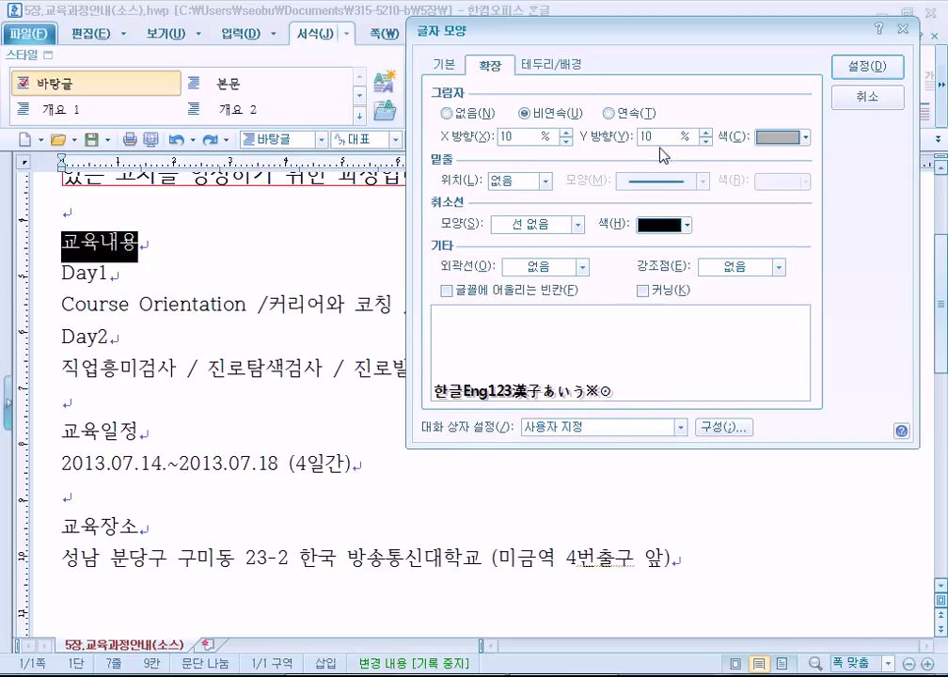
pyautogui.click(743, 270)
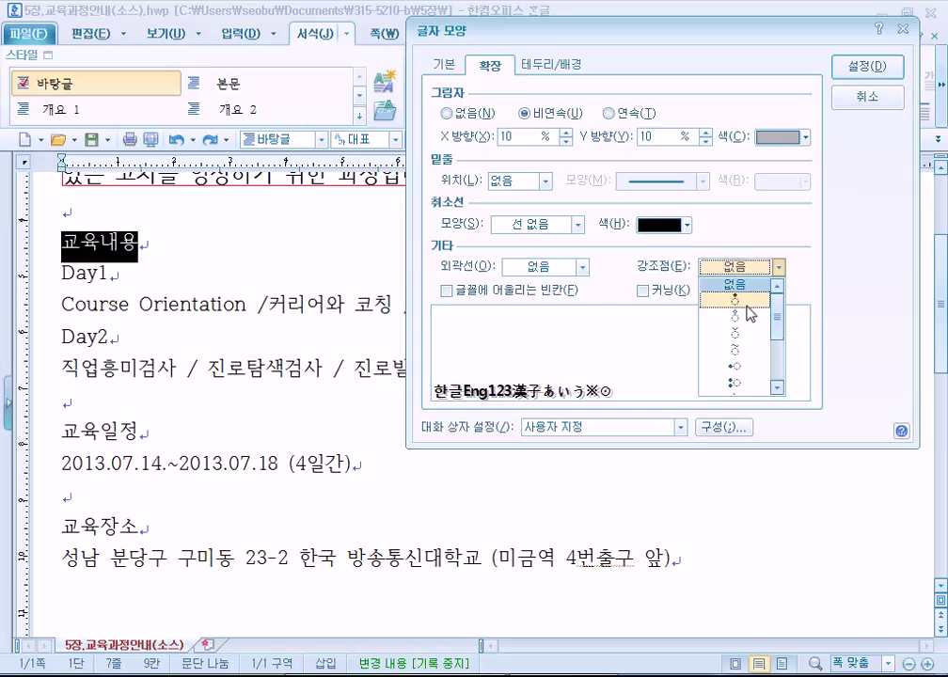
pyautogui.click(745, 301)
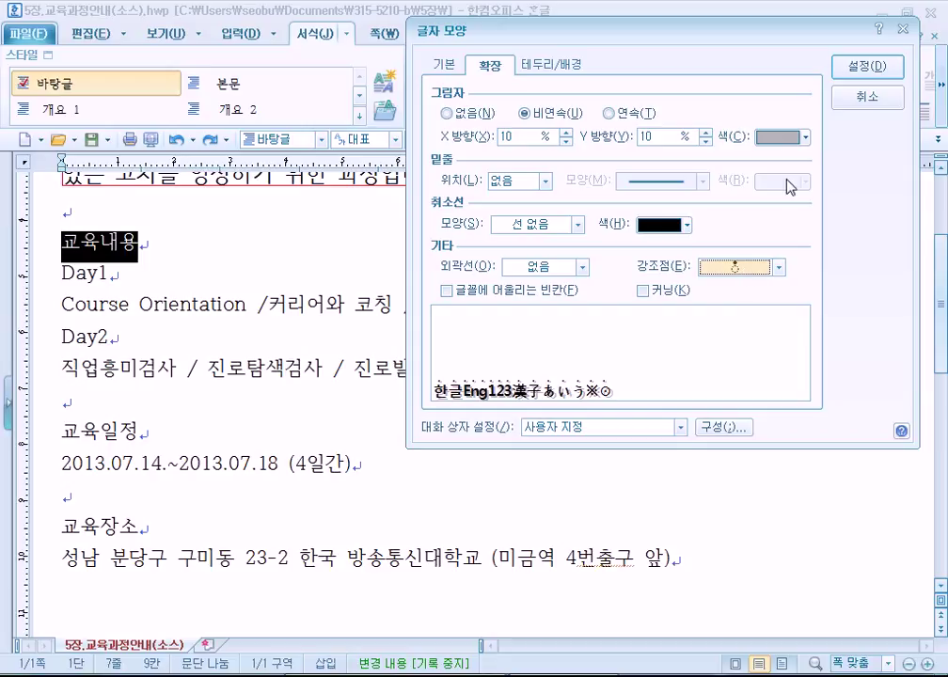
pyautogui.click(867, 67)
pyautogui.click(159, 248)
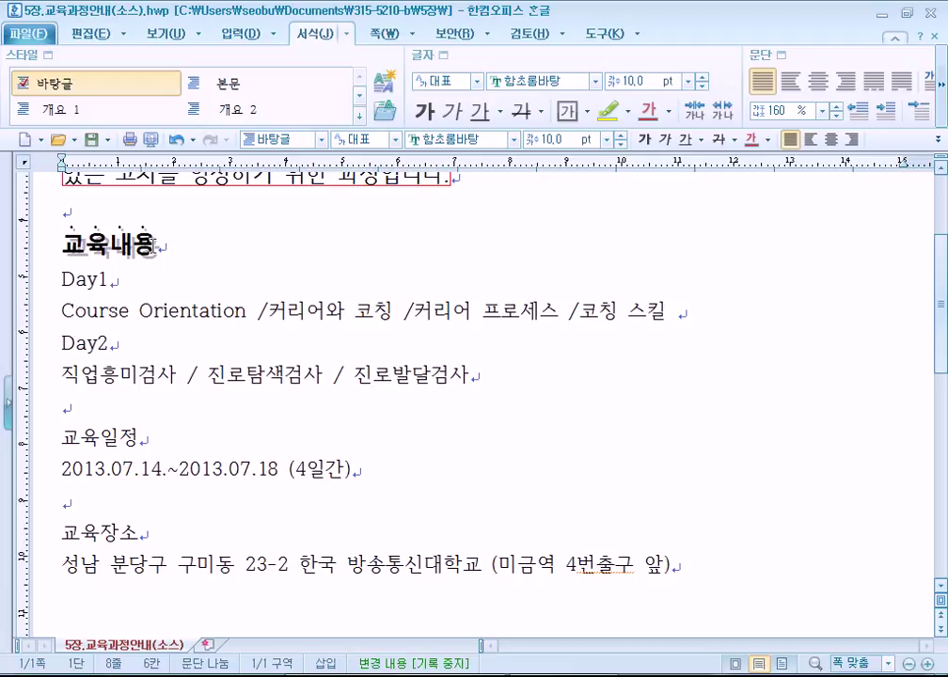
pyautogui.press('Down')
# Highlight the 교육내용 heading and compare its formatting with the 교육일정 and 교육장소 headings
pyautogui.moveTo(61, 245); pyautogui.dragTo(163, 243)
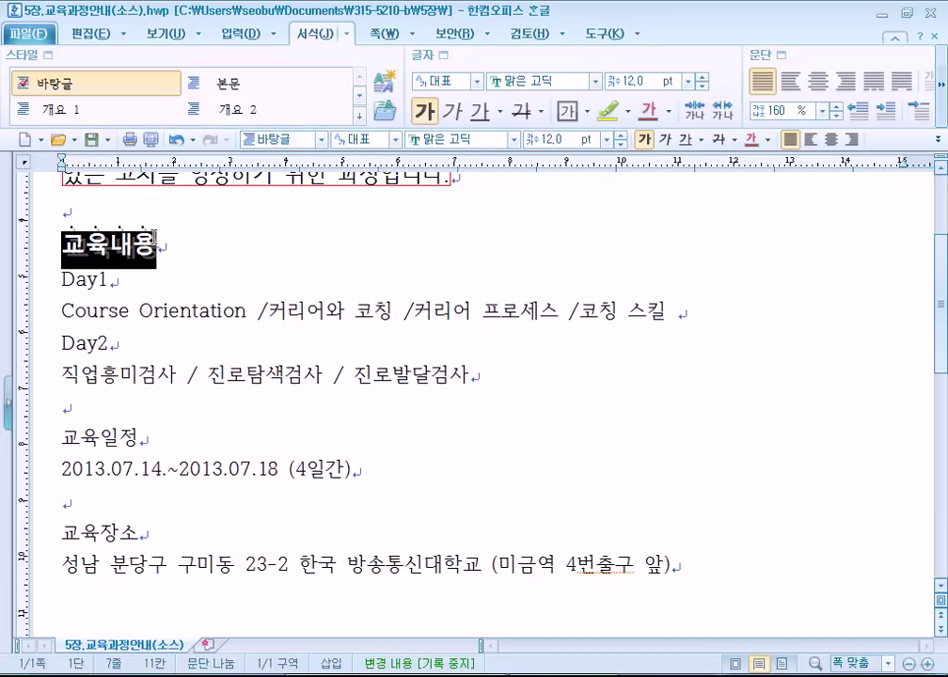
pyautogui.click(62, 438)
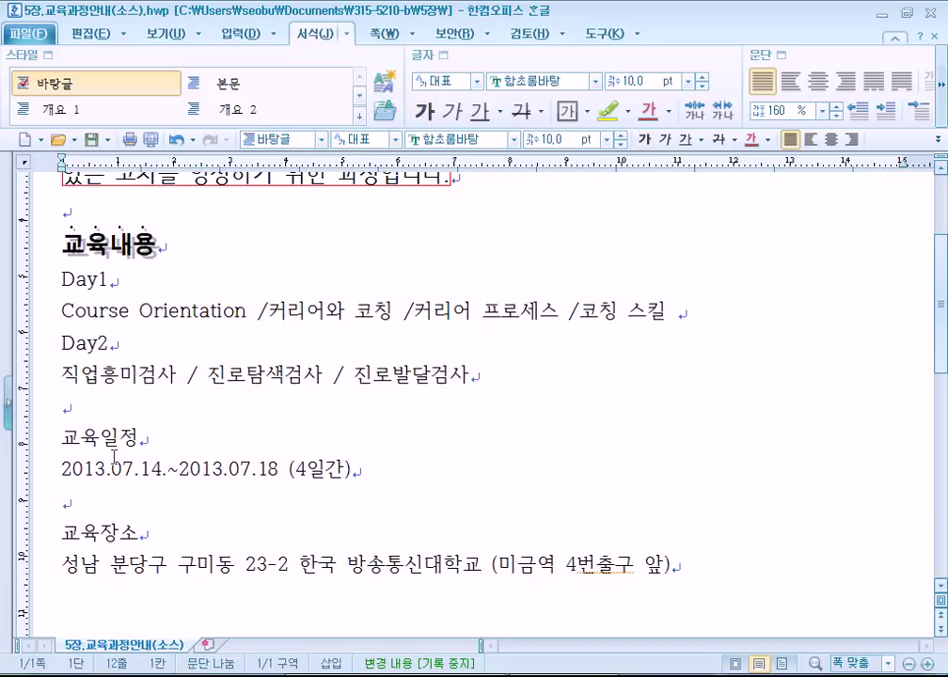
pyautogui.doubleClick(69, 532)
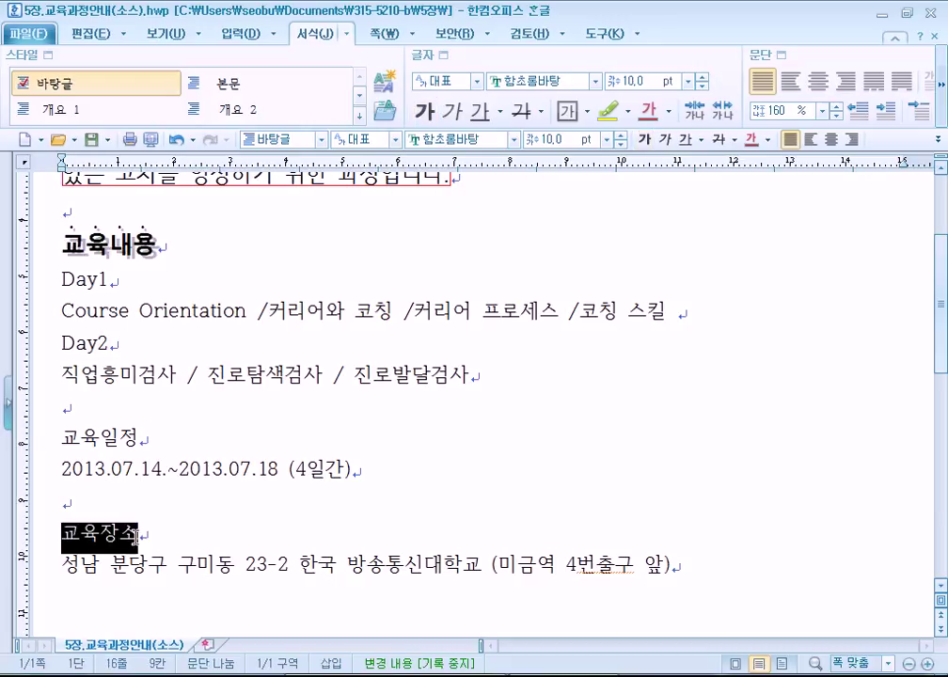
pyautogui.click(95, 414)
pyautogui.click(175, 228)
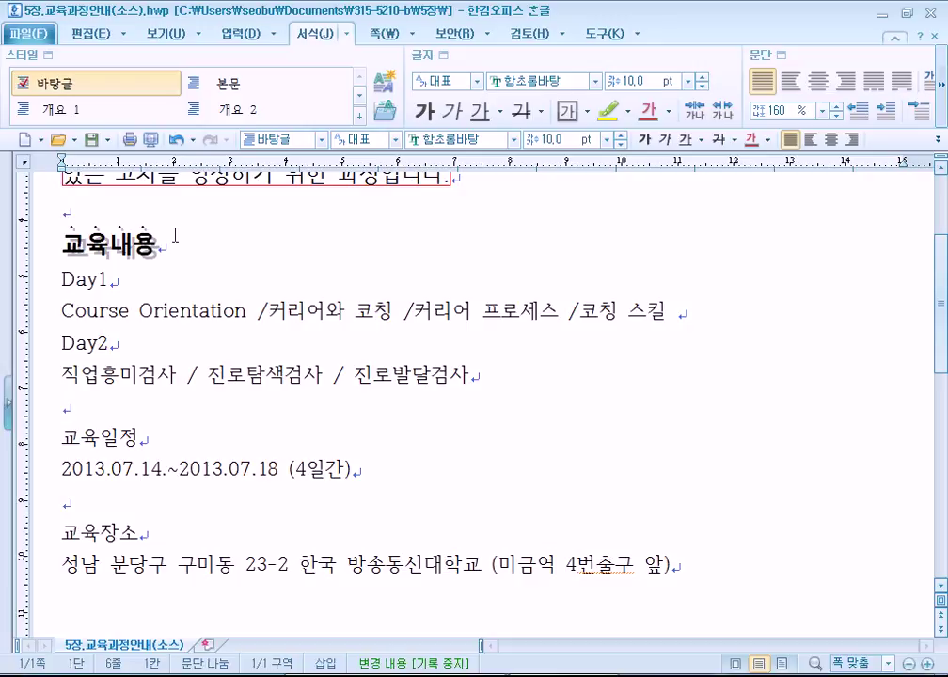
pyautogui.scroll(-3, 175, 235)
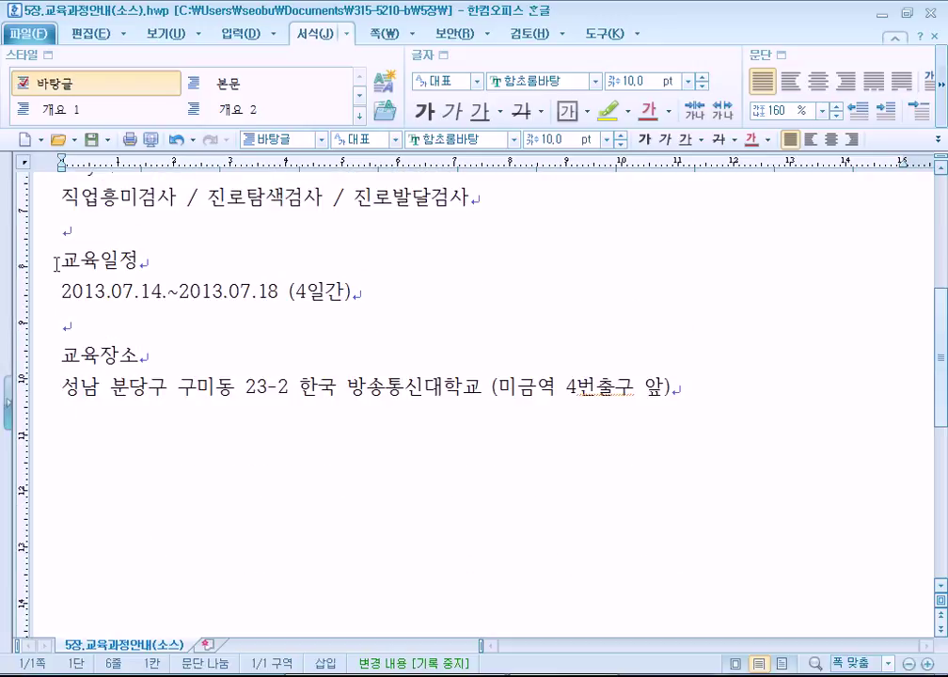
pyautogui.moveTo(59, 263); pyautogui.dragTo(165, 262)
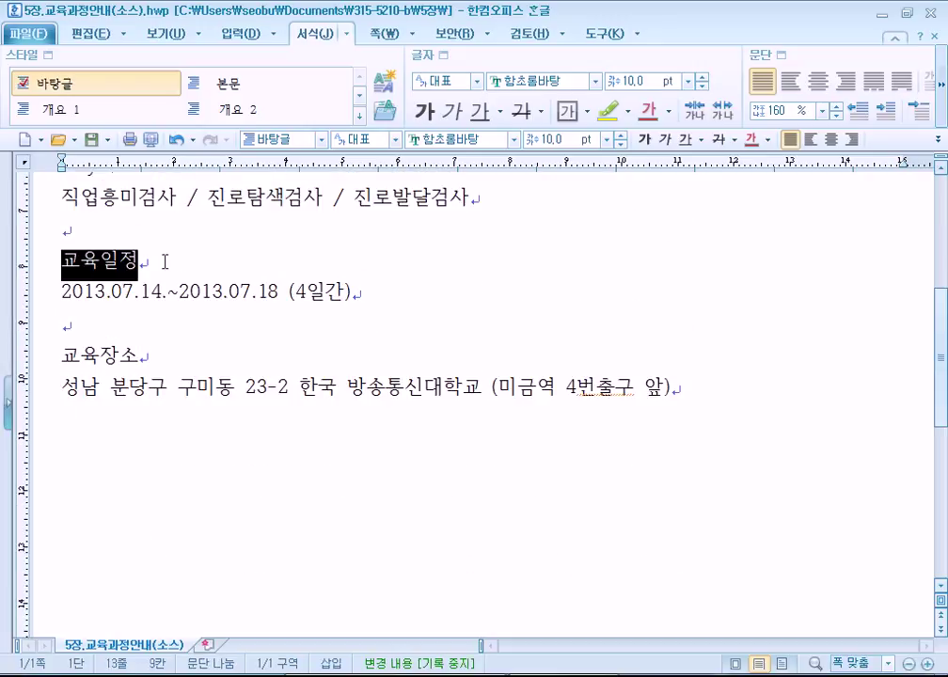
pyautogui.click(443, 54)
pyautogui.click(259, 181)
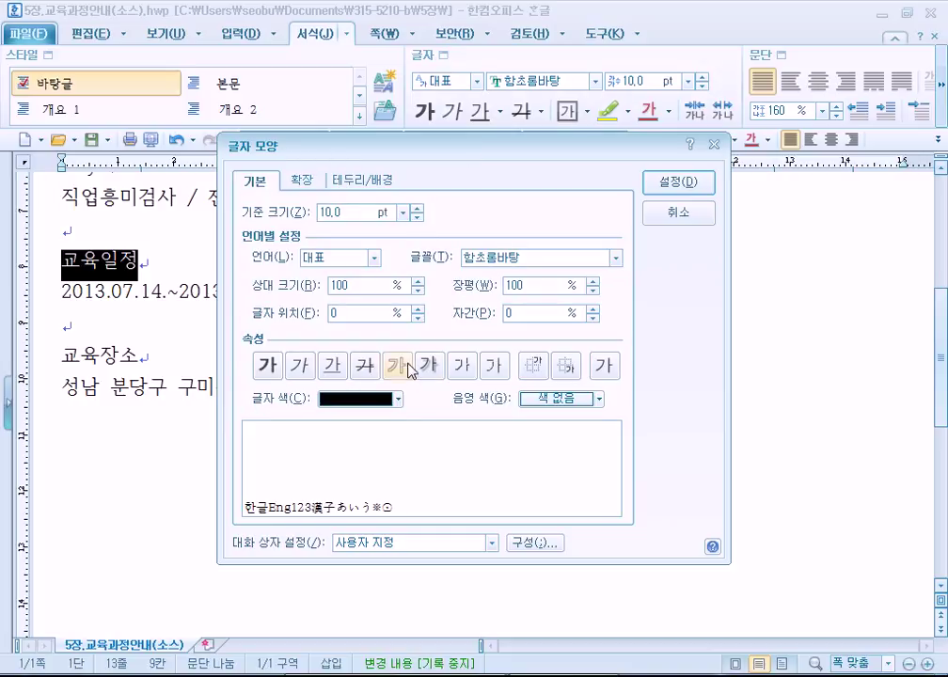
pyautogui.click(304, 179)
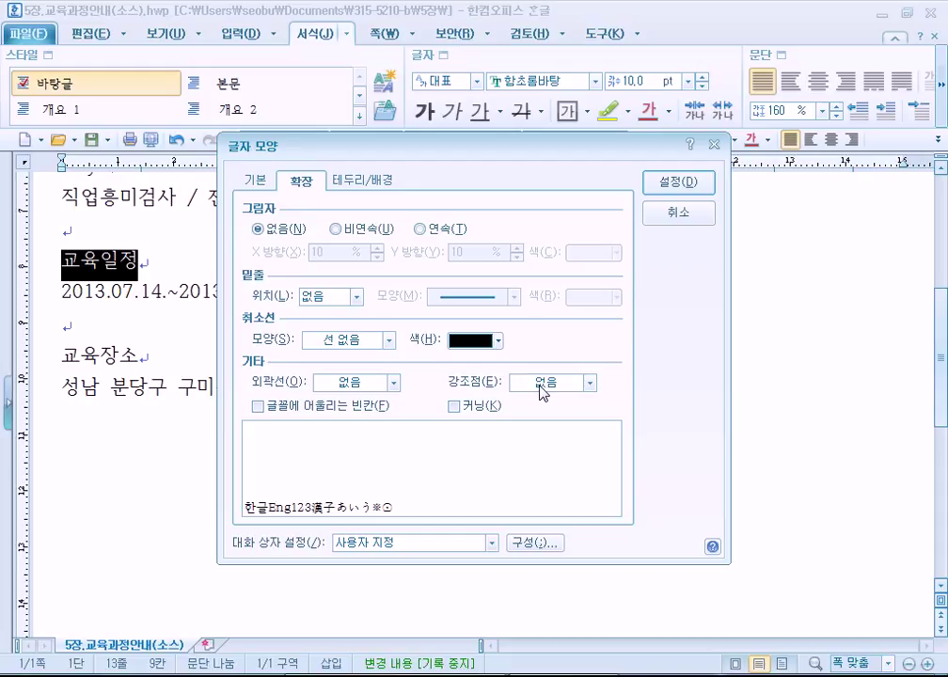
pyautogui.click(679, 213)
pyautogui.click(200, 292)
# Highlight the 교육내용 heading and examine its character formatting as the source for the other headings
pyautogui.scroll(3, 224, 365)
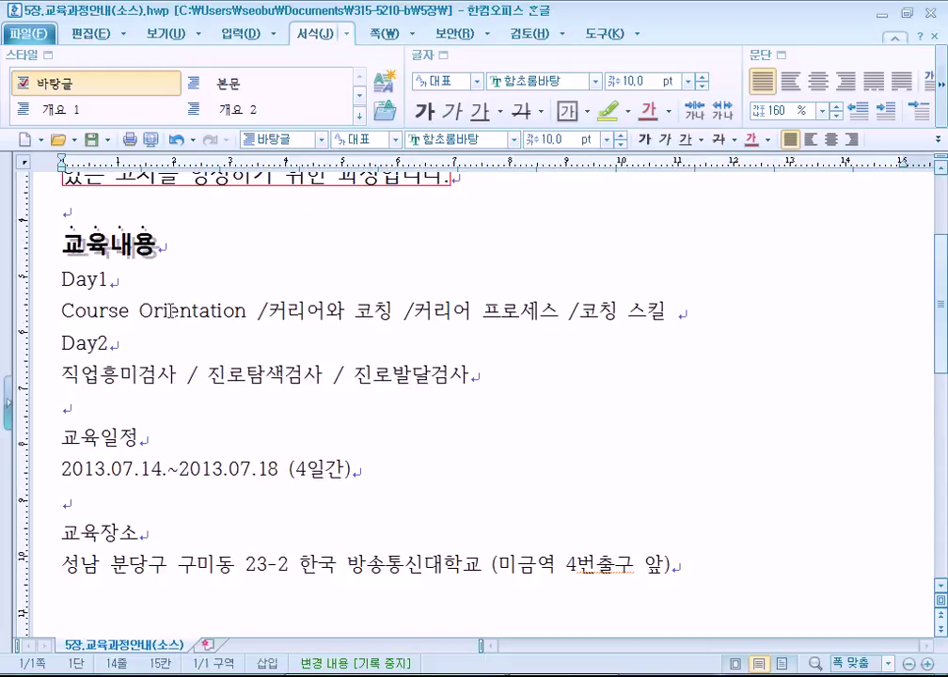
pyautogui.moveTo(62, 244); pyautogui.dragTo(177, 238)
pyautogui.click(111, 267)
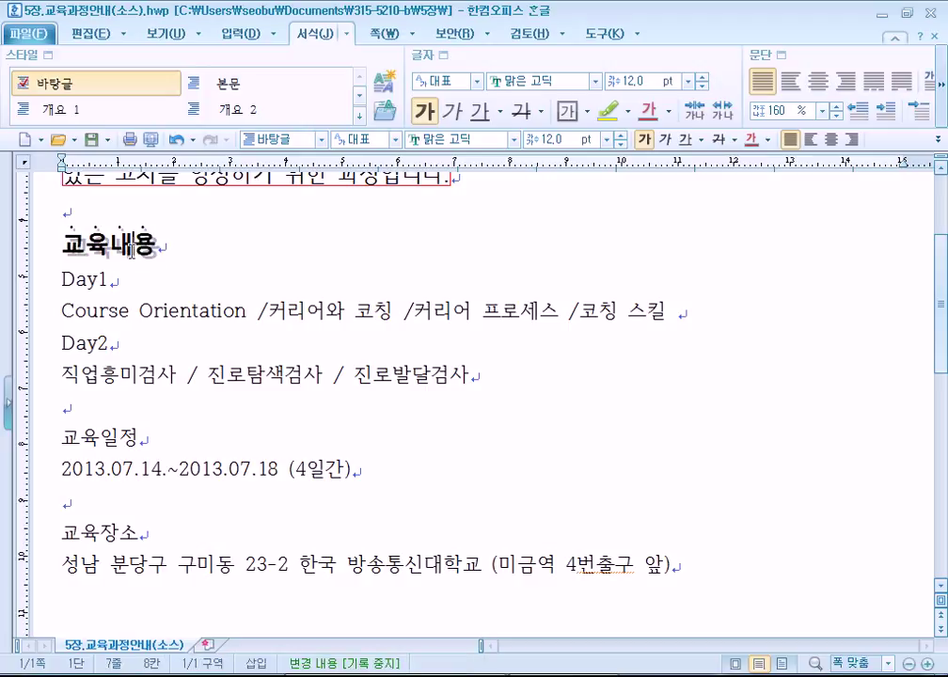
pyautogui.scroll(-2, 111, 266)
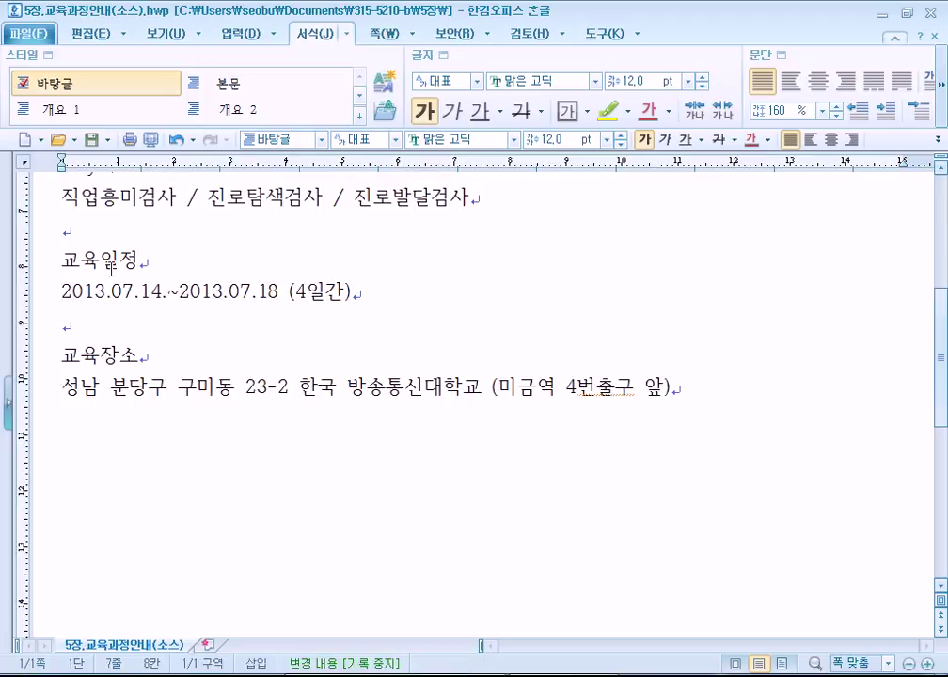
pyautogui.scroll(3, 111, 267)
pyautogui.moveTo(62, 329); pyautogui.dragTo(188, 328)
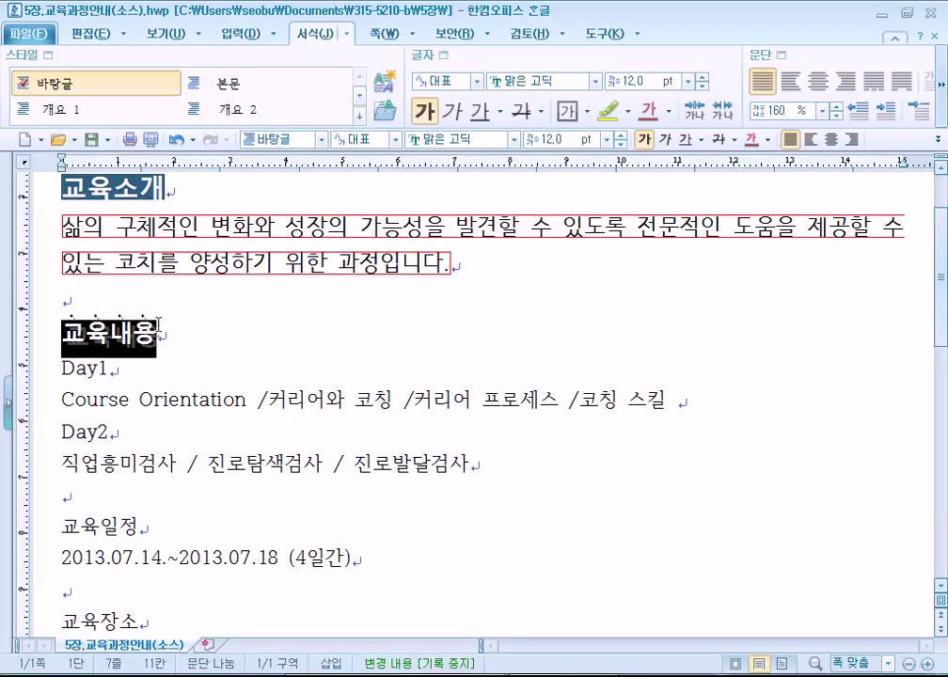
pyautogui.click(107, 334)
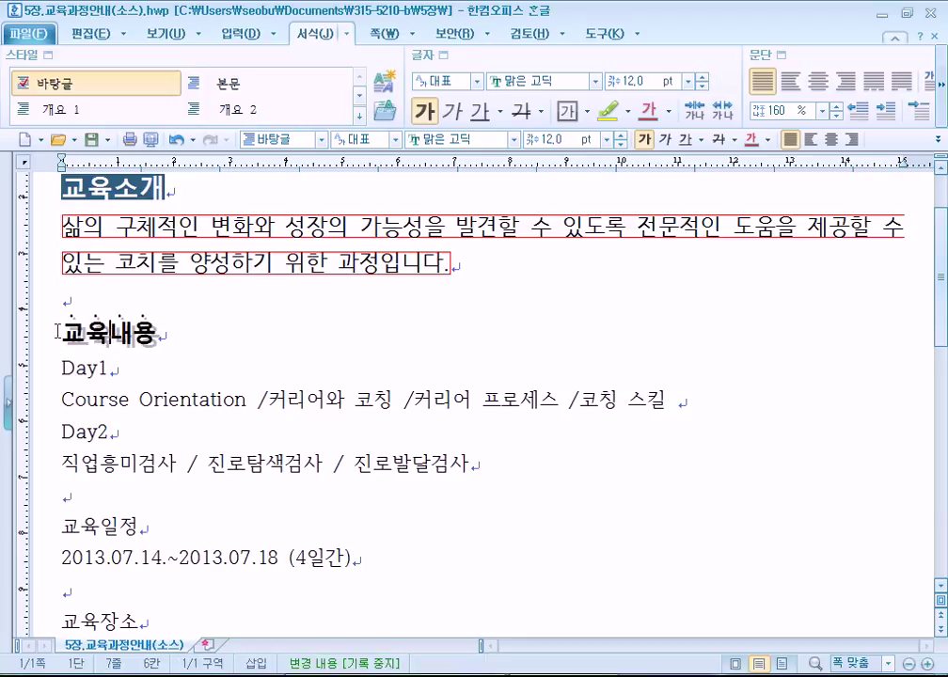
pyautogui.moveTo(57, 332); pyautogui.dragTo(190, 328)
# Place the cursor in the 교육내용 heading and copy its 글자 모양 with 모양 복사
pyautogui.moveTo(99, 343); pyautogui.dragTo(142, 345)
pyautogui.click(85, 35)
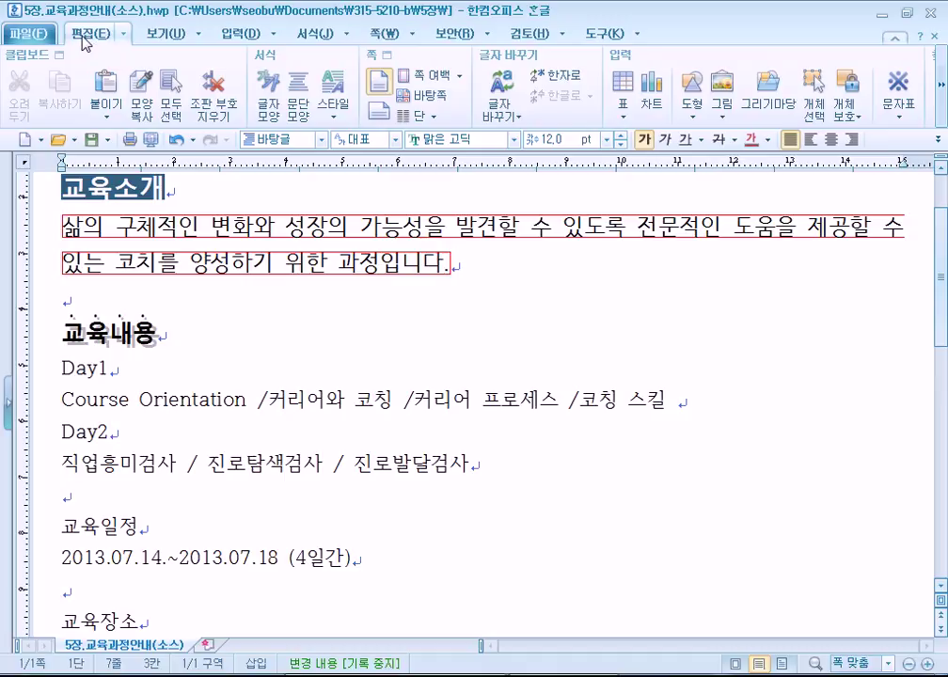
pyautogui.click(143, 117)
pyautogui.moveTo(364, 227); pyautogui.dragTo(485, 231)
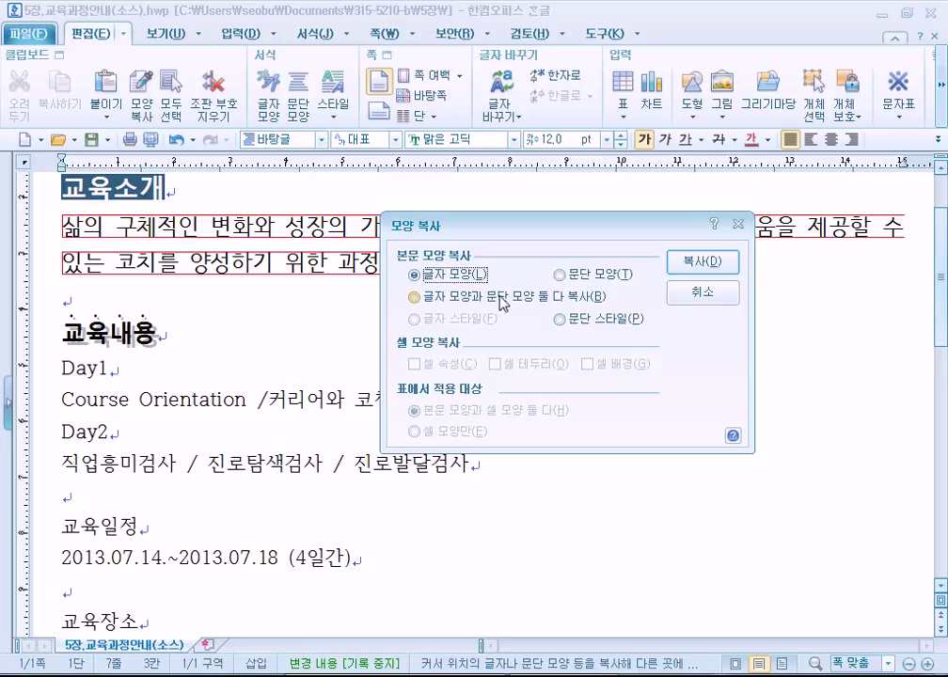
pyautogui.click(686, 273)
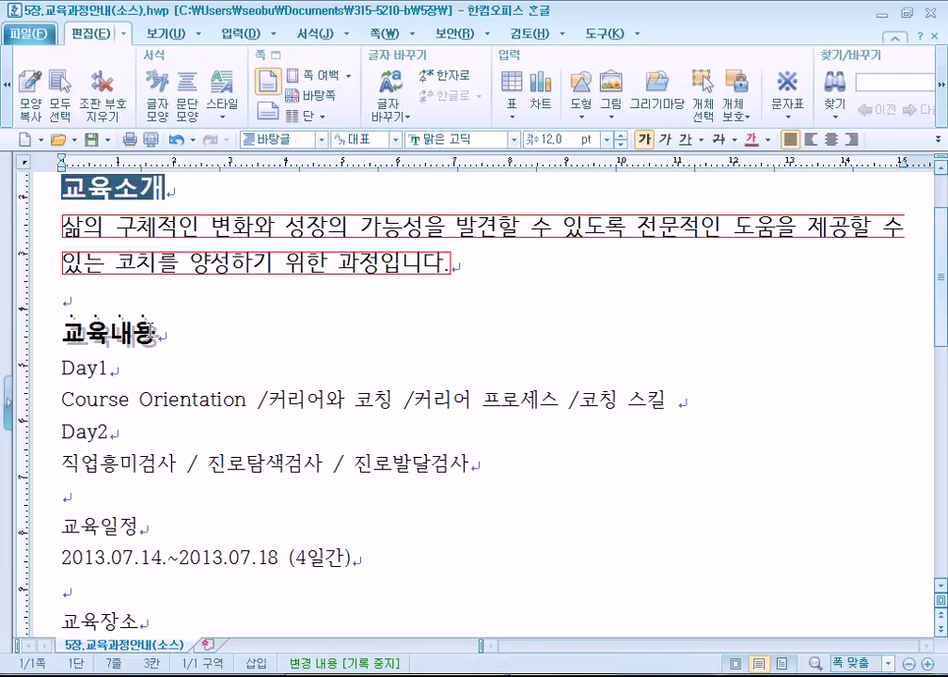
# Select the 교육일정 heading as the target for the copied character shape
pyautogui.scroll(-2, 125, 407)
pyautogui.scroll(-2, 125, 406)
pyautogui.moveTo(63, 352); pyautogui.dragTo(153, 351)
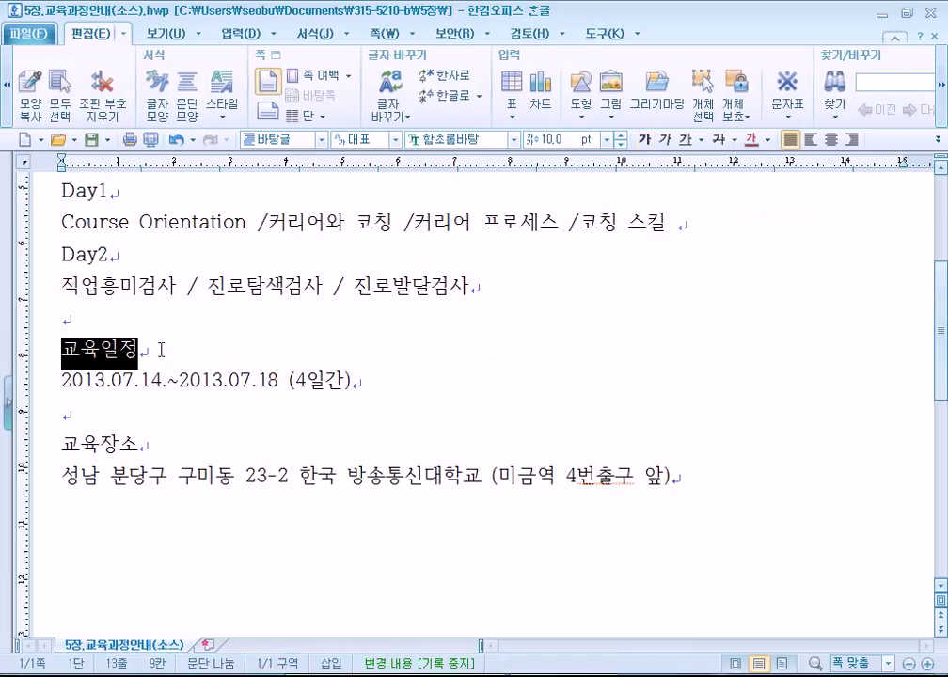
pyautogui.click(6, 85)
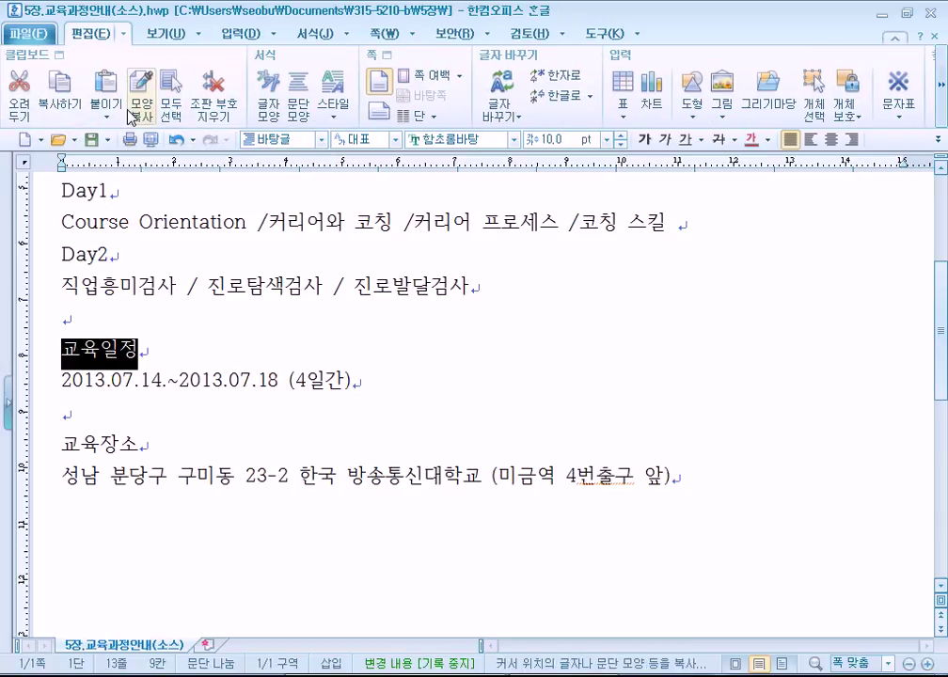
# Return the cursor to the 교육내용 heading and copy its 글자 모양 again with 모양 복사
pyautogui.click(165, 267)
pyautogui.press('Up')
pyautogui.press('Up')
pyautogui.press('Up')
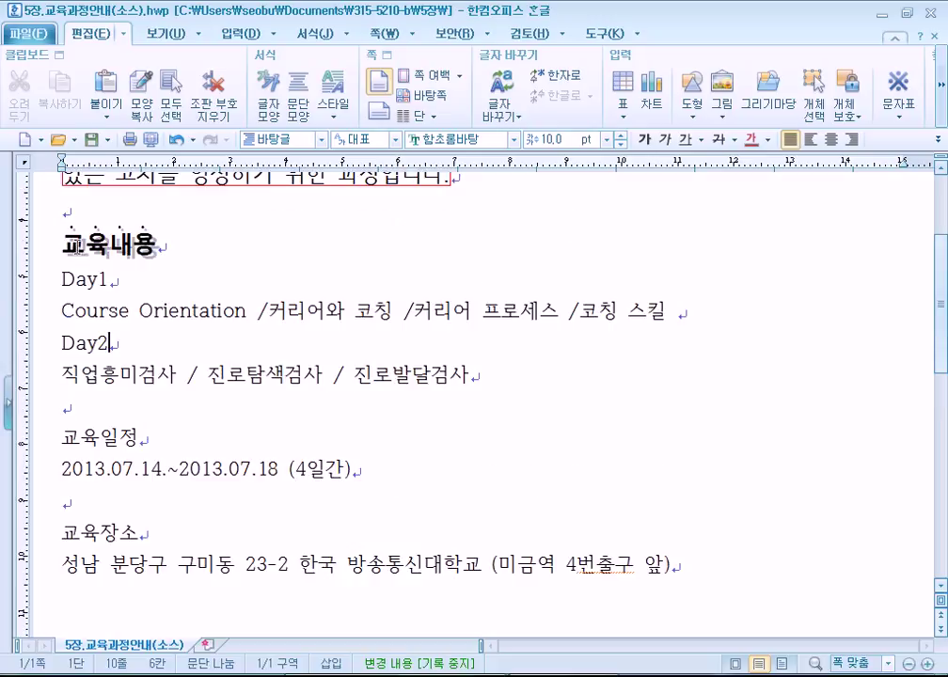
pyautogui.click(141, 94)
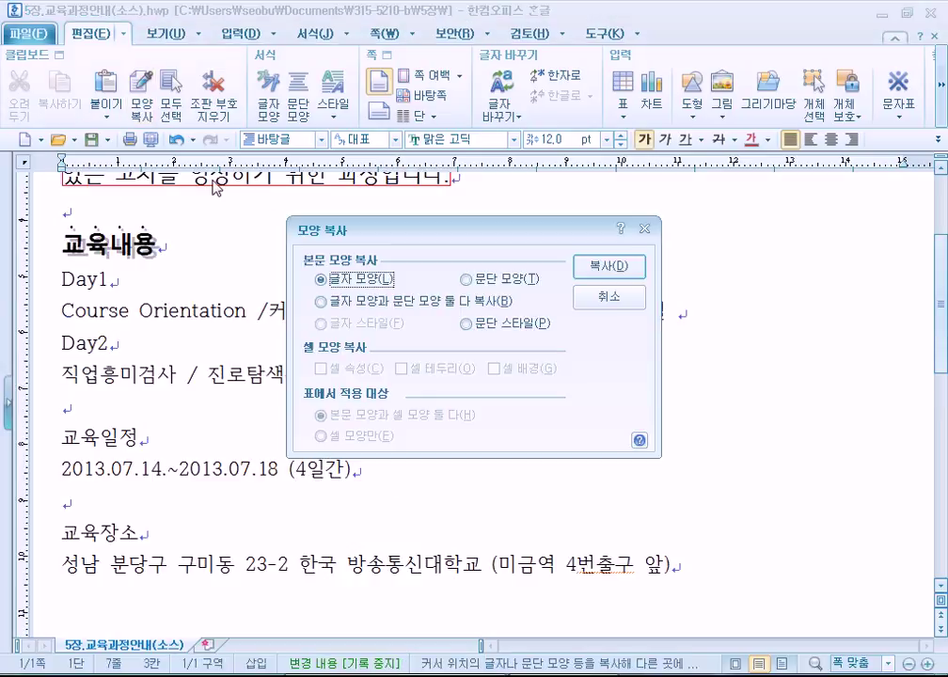
pyautogui.click(610, 268)
# Apply the copied character shape to the 교육일정 heading with 모양 복사
pyautogui.doubleClick(112, 435)
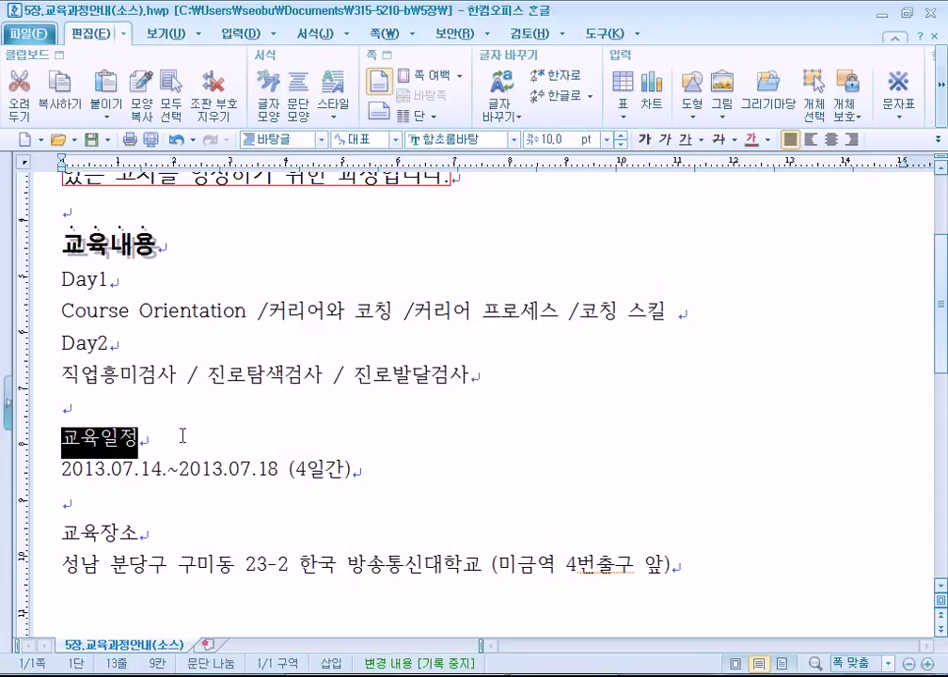
pyautogui.scroll(-2, 132, 271)
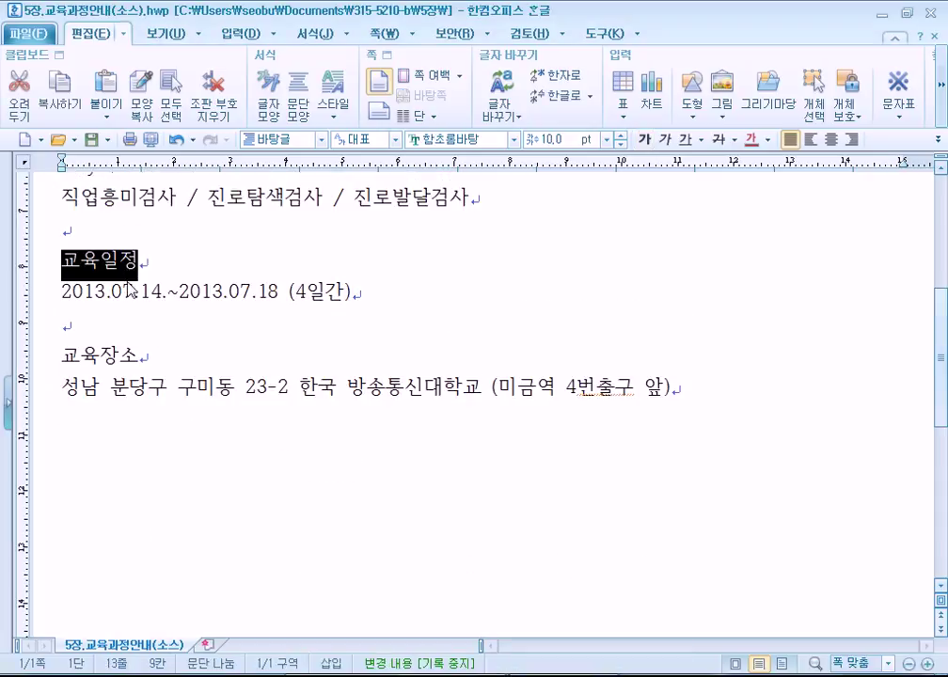
pyautogui.click(139, 96)
# Apply the copied character shape to the 교육장소 heading with 모양 복사
pyautogui.moveTo(62, 362); pyautogui.dragTo(141, 362)
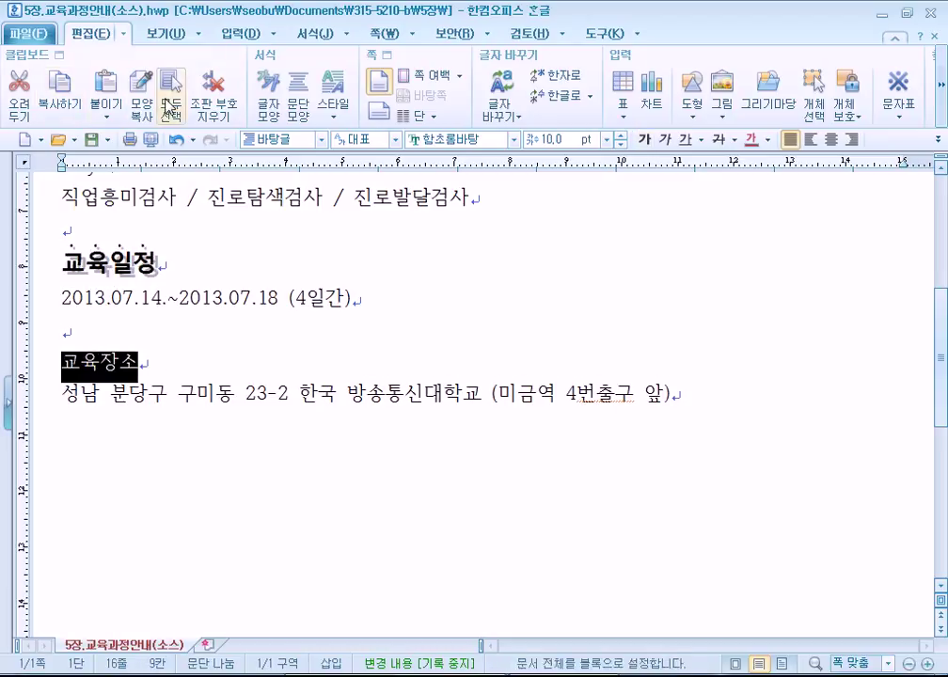
pyautogui.click(139, 96)
pyautogui.click(226, 397)
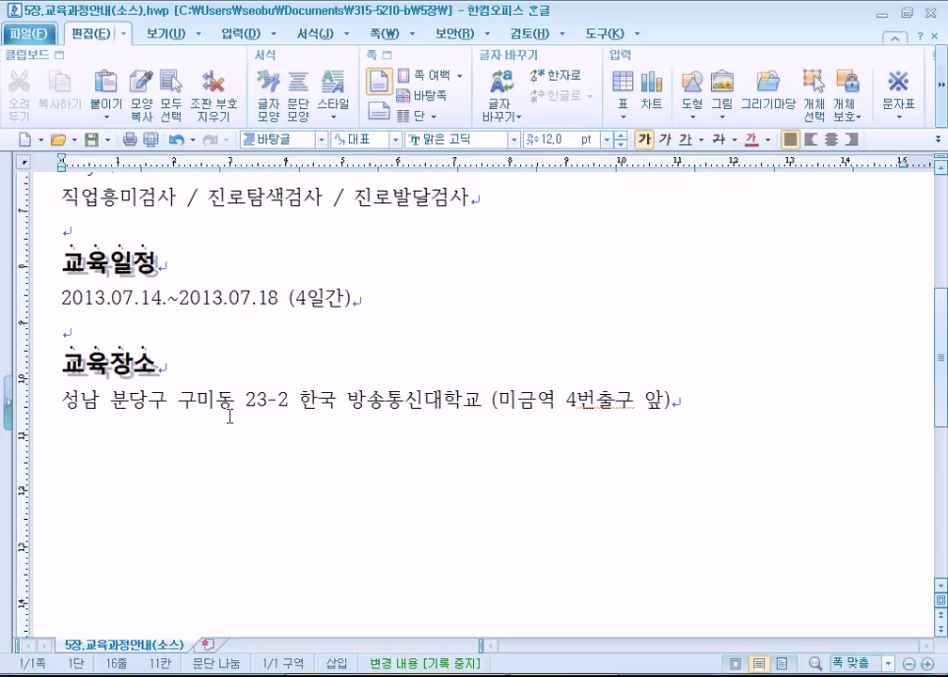
# Undo the character shape changes on the 교육장소 and 교육일정 headings
pyautogui.click(185, 264)
pyautogui.scroll(3, 109, 440)
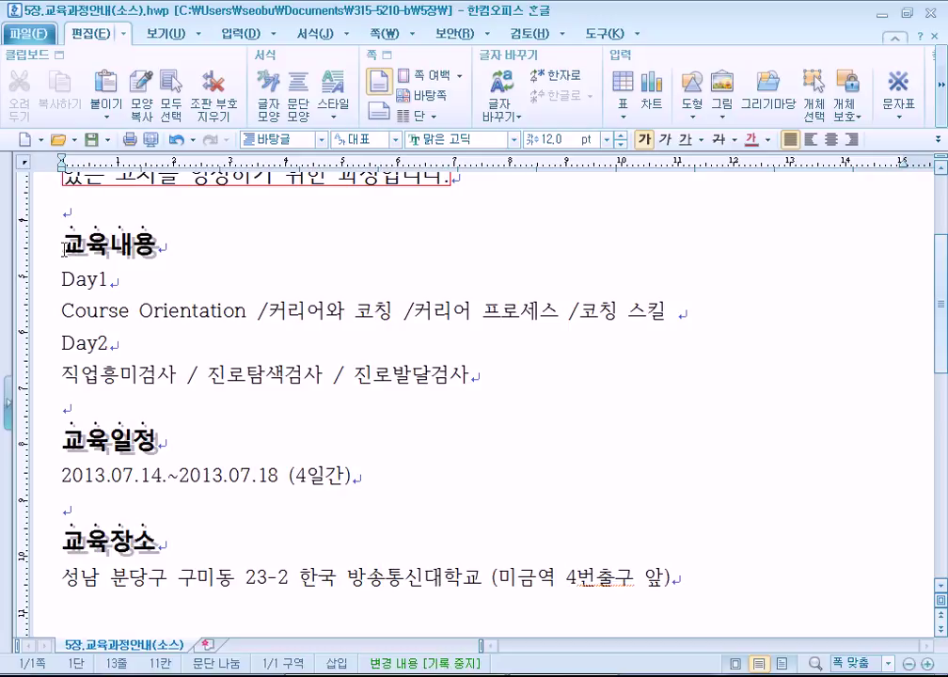
pyautogui.hotkey('ctrl', 'z')
pyautogui.hotkey('ctrl', 'z')
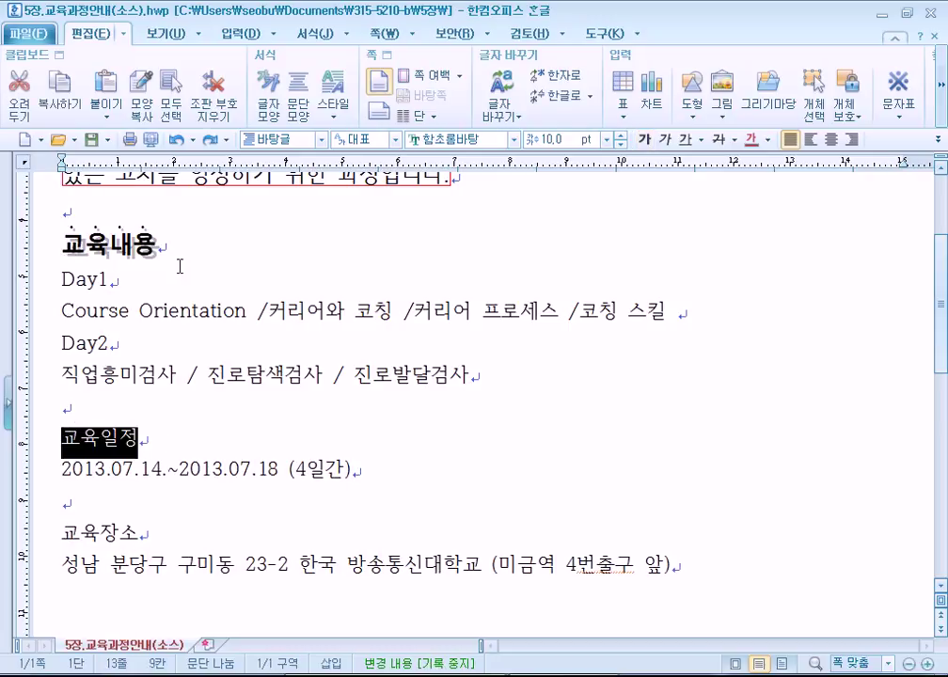
# Place the cursor in the 교육내용 heading and copy only its 글자 모양 with 모양 복사
pyautogui.click(126, 281)
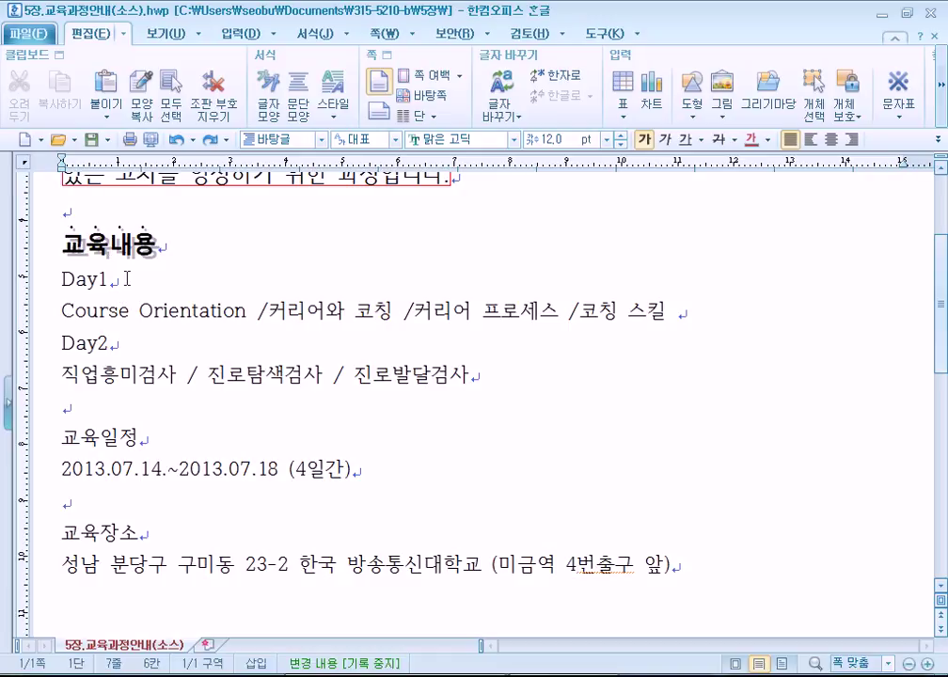
pyautogui.scroll(-1, 122, 273)
pyautogui.scroll(1, 113, 254)
pyautogui.hotkey('alt', 'c')
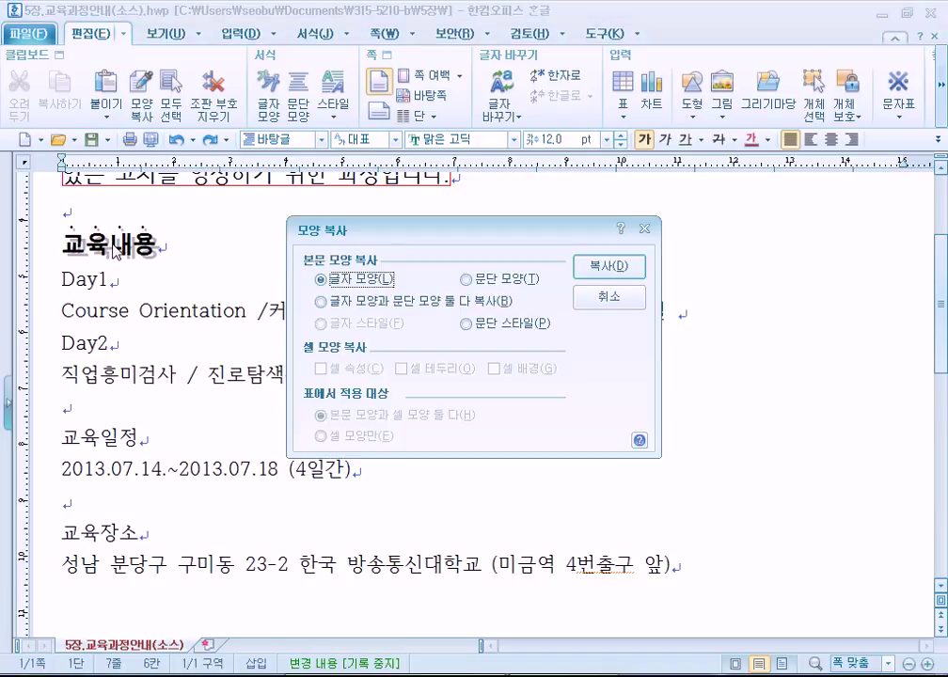
pyautogui.click(620, 274)
# Apply the copied character shape to the 교육일정 heading and to the 교육장소 heading with 모양 복사
pyautogui.scroll(-1, 510, 290)
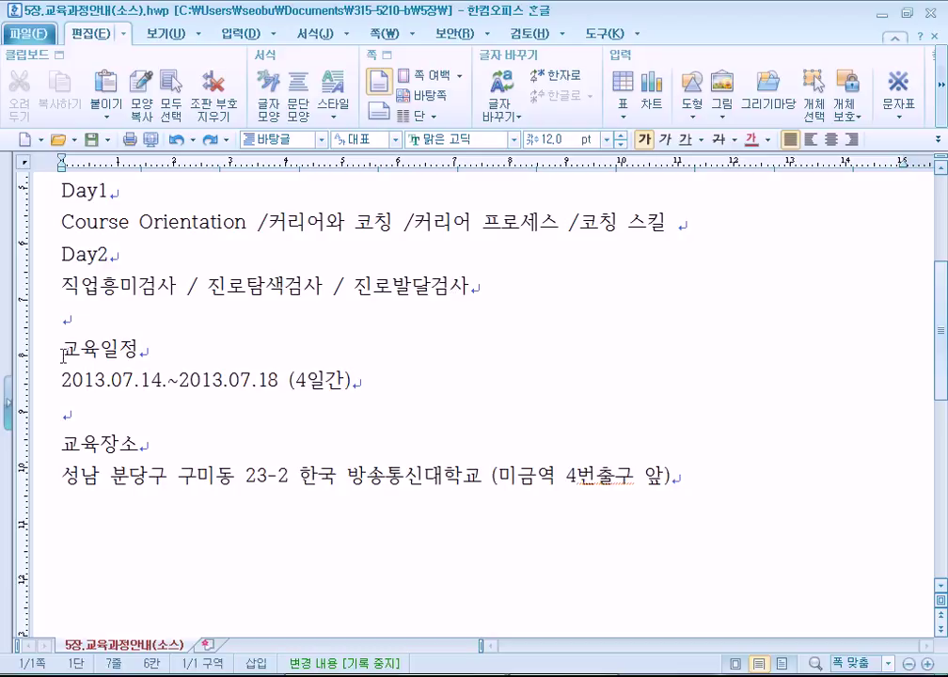
pyautogui.moveTo(63, 350); pyautogui.dragTo(187, 350)
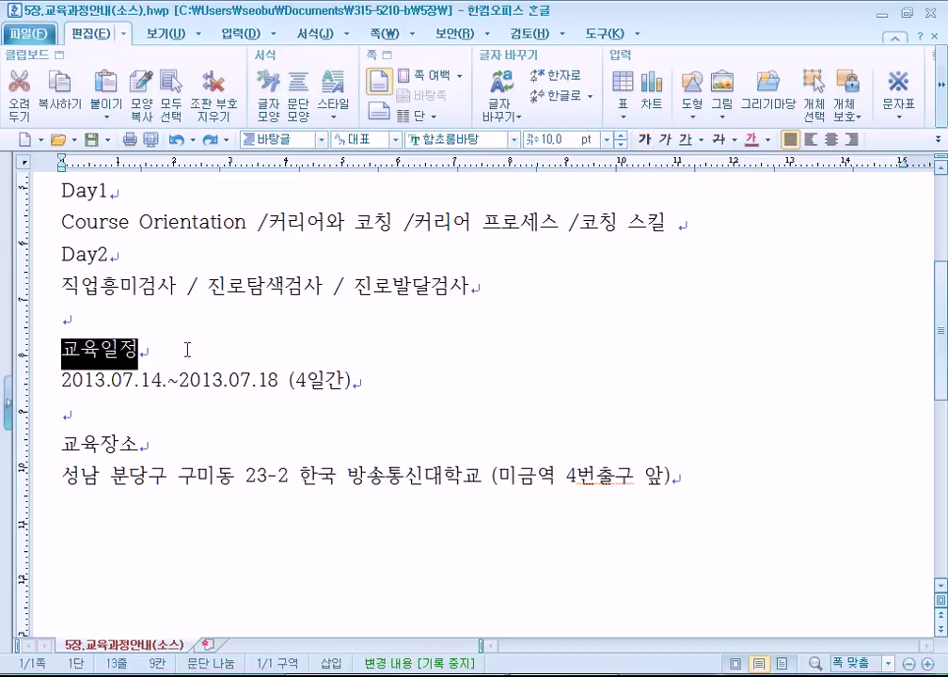
pyautogui.hotkey('alt', 'c')
pyautogui.moveTo(62, 453); pyautogui.dragTo(188, 453)
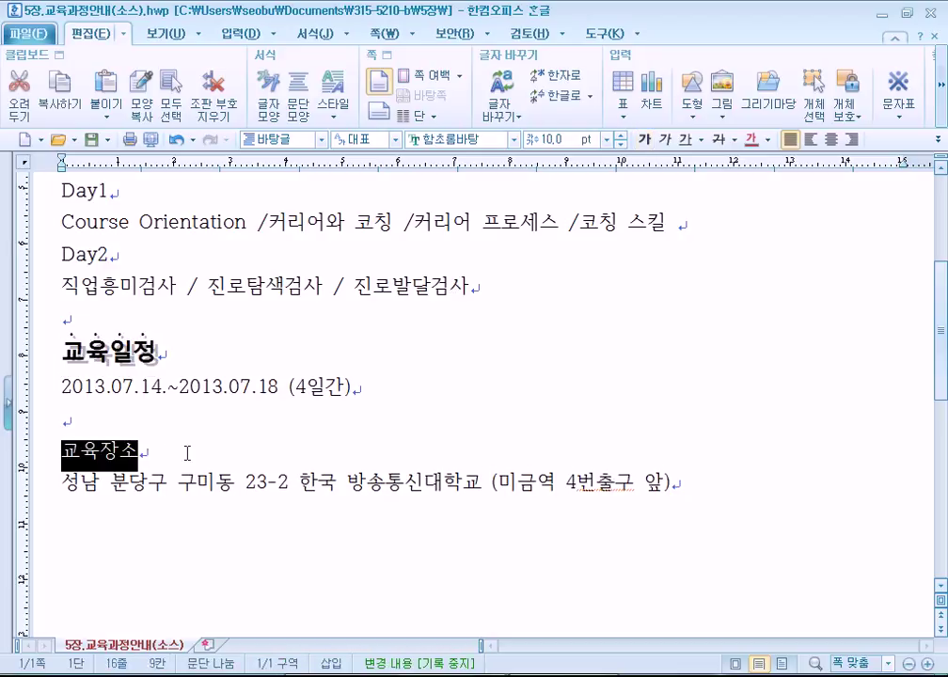
pyautogui.hotkey('alt', 'c')
pyautogui.click(252, 439)
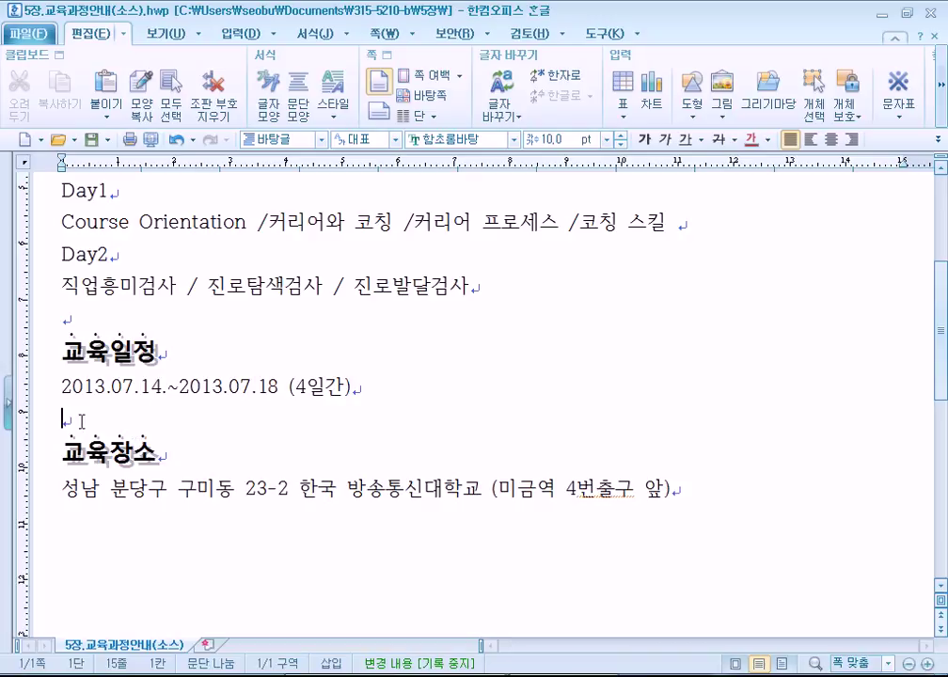
# Insert an empty line above the Day2 line in the 교육내용 section
pyautogui.click(146, 387)
pyautogui.scroll(2, 150, 423)
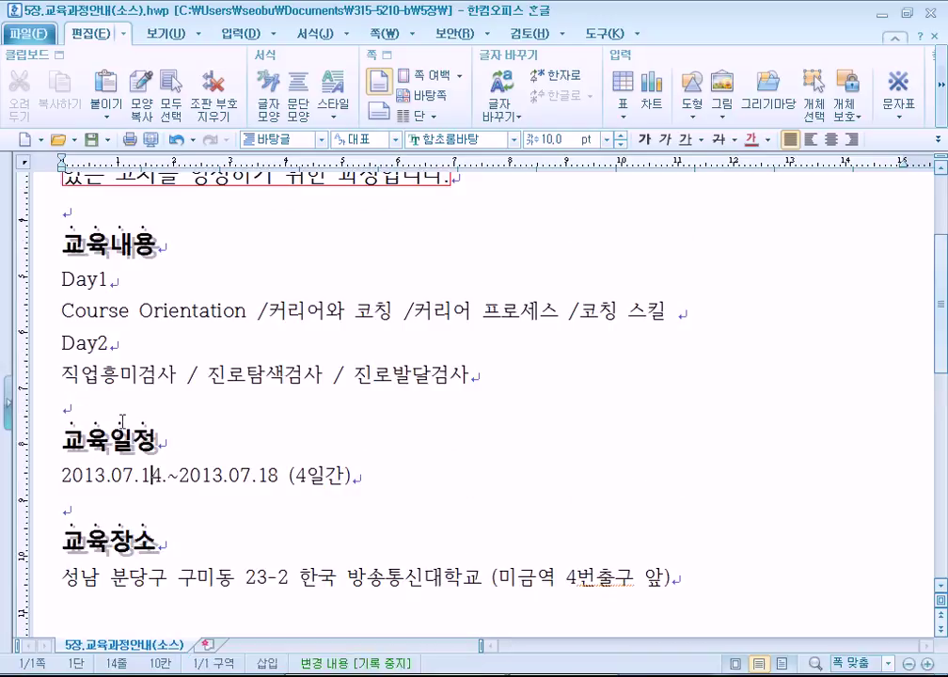
pyautogui.click(62, 343)
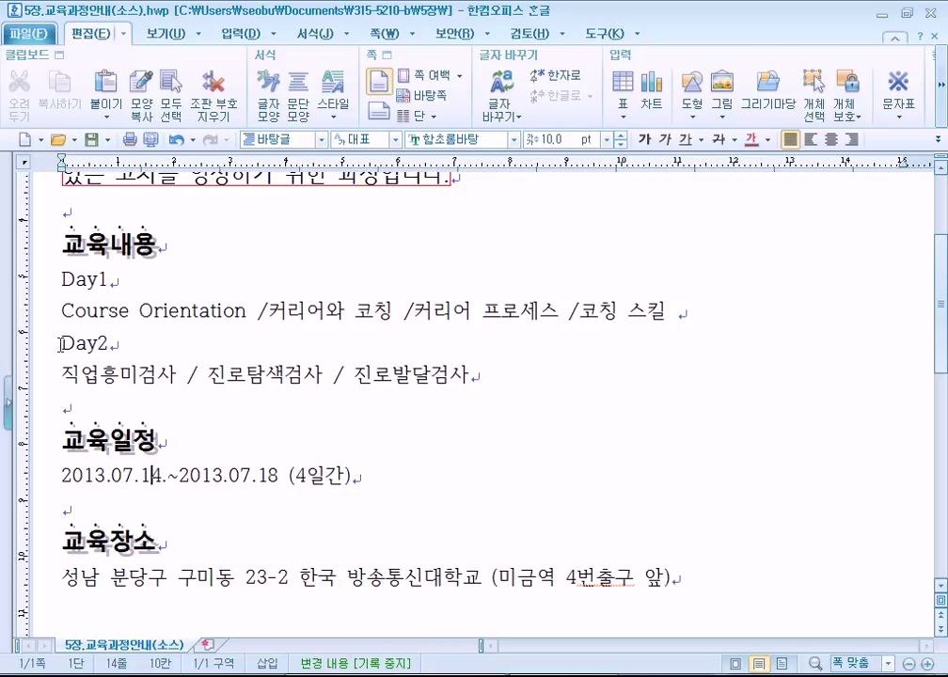
pyautogui.click(132, 281)
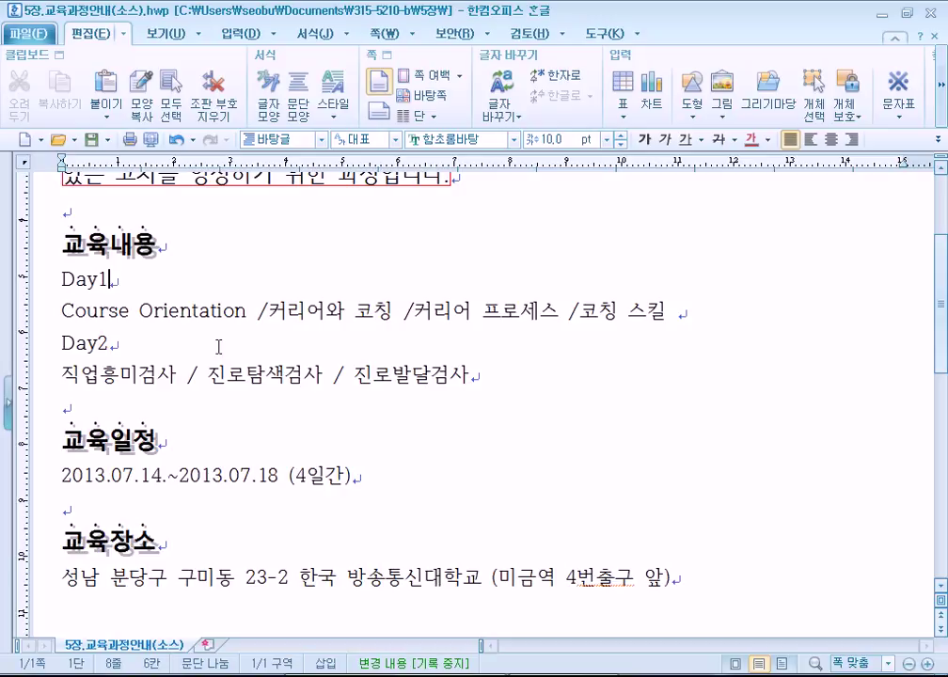
pyautogui.click(60, 344)
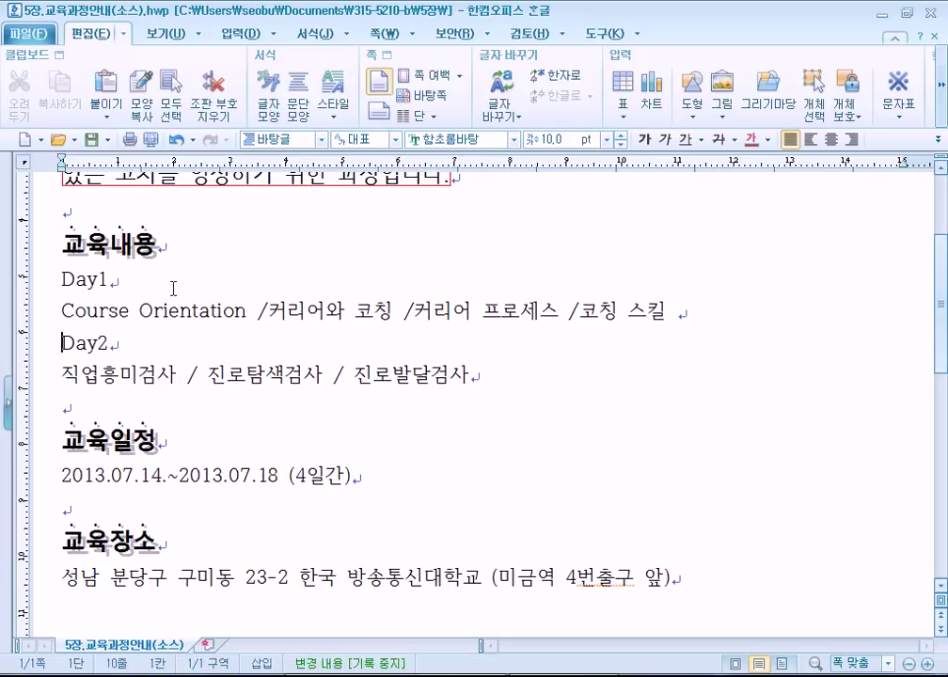
pyautogui.press('Return')
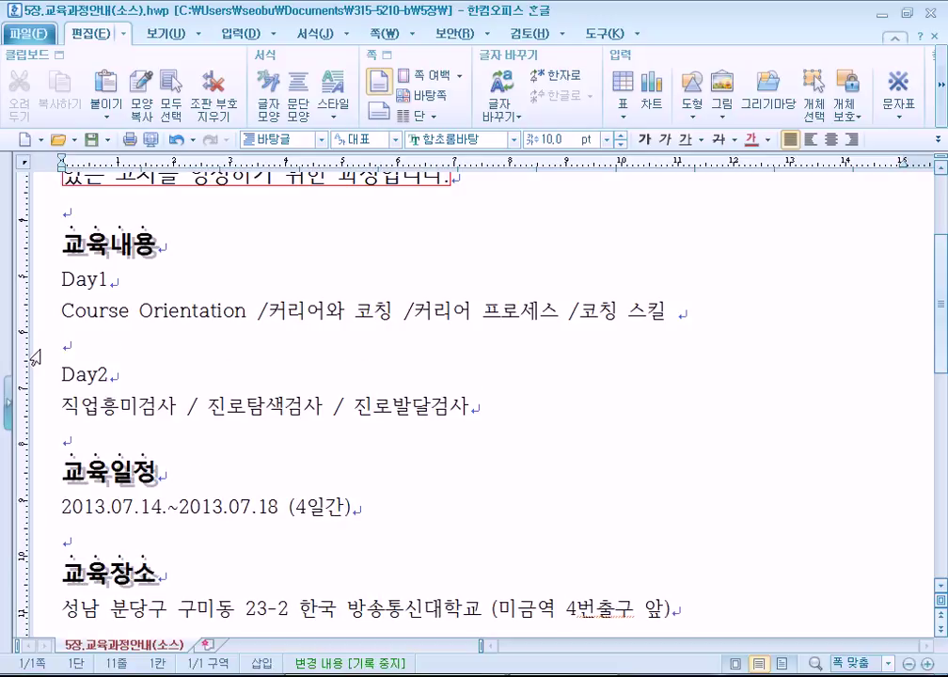
pyautogui.press('BackSpace')
pyautogui.press('Return')
# Highlight the 교육내용, 교육일정 and 교육장소 sections one after another to examine how the text is grouped
pyautogui.moveTo(43, 247); pyautogui.dragTo(31, 397)
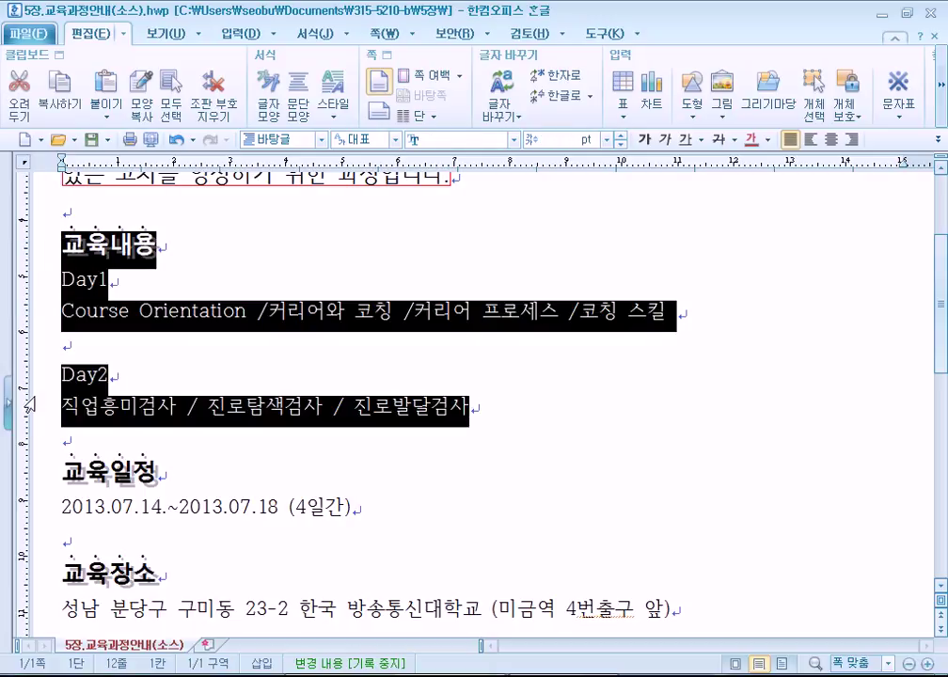
pyautogui.scroll(-2, 244, 418)
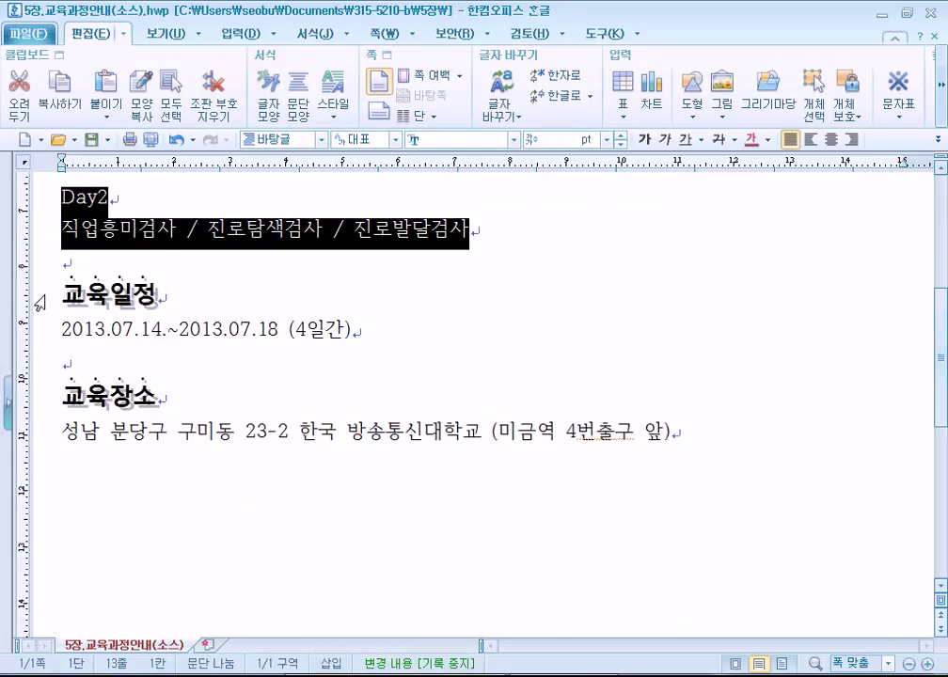
pyautogui.moveTo(28, 294); pyautogui.dragTo(35, 352)
pyautogui.scroll(2, 58, 282)
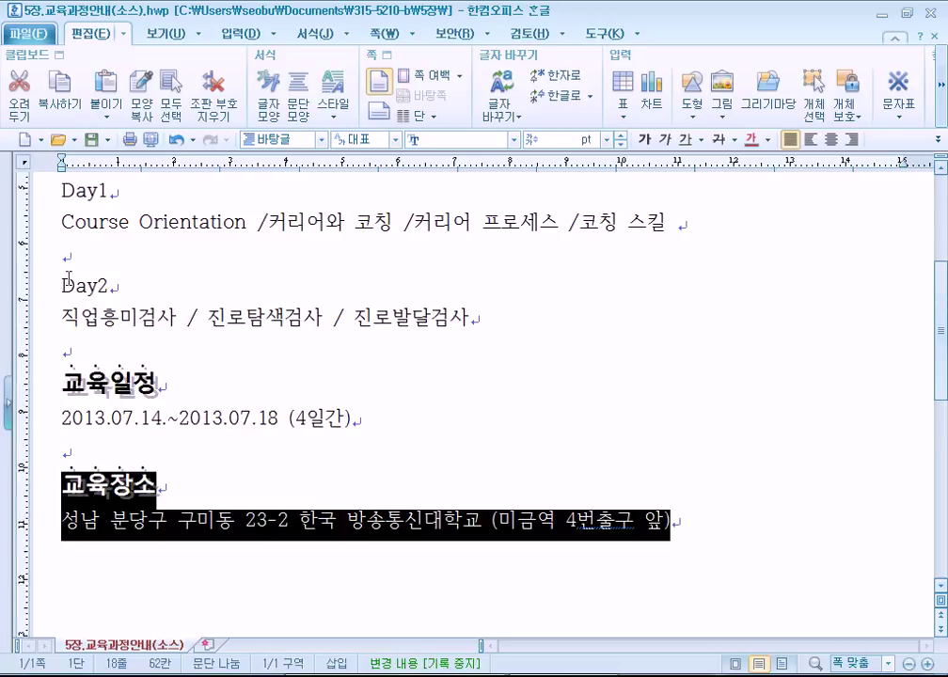
# Remove the empty line above Day2
pyautogui.click(56, 256)
pyautogui.scroll(2, 31, 220)
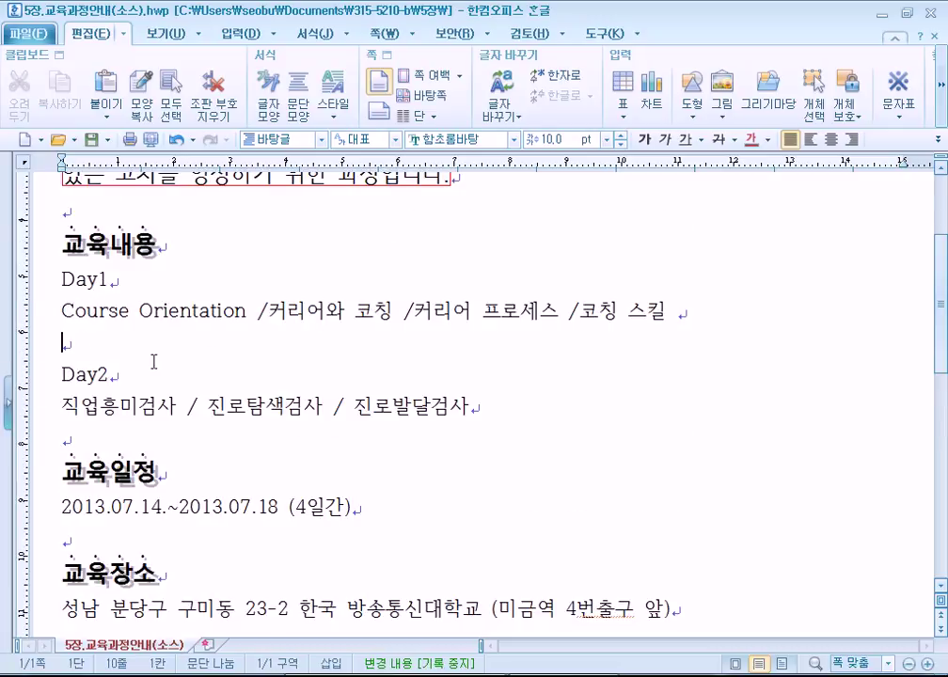
pyautogui.press('BackSpace')
# Place the cursor at the end of the Day1 line and add a space
pyautogui.click(133, 278)
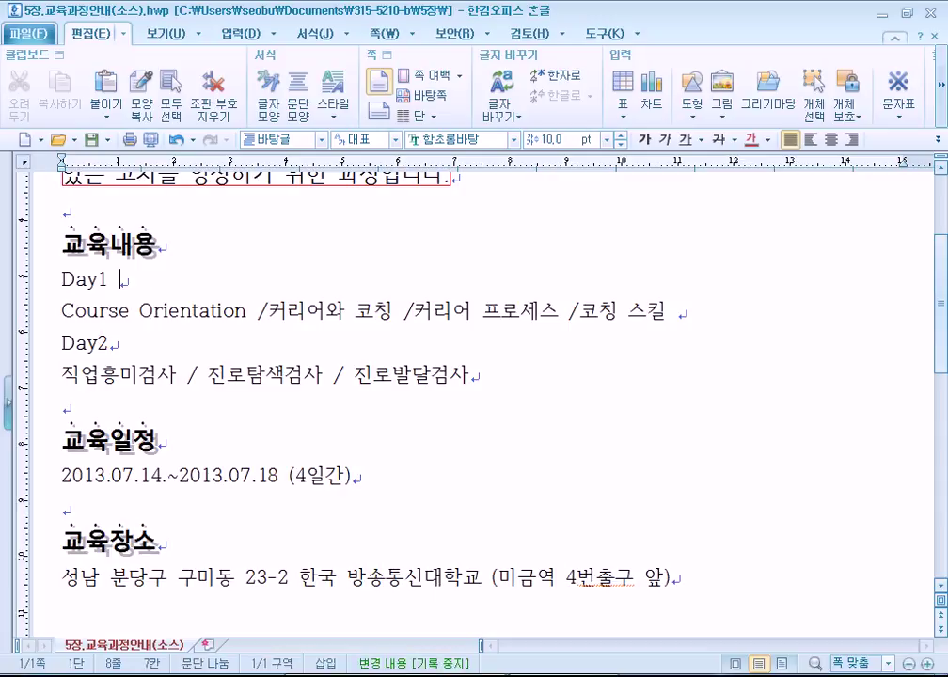
# Join the Day1 and Day2 labels under 교육내용 with the content lines below them, separated by a colon
pyautogui.write(':')
pyautogui.press('Delete')
pyautogui.press('Down')
pyautogui.write(':')
pyautogui.press('Delete')
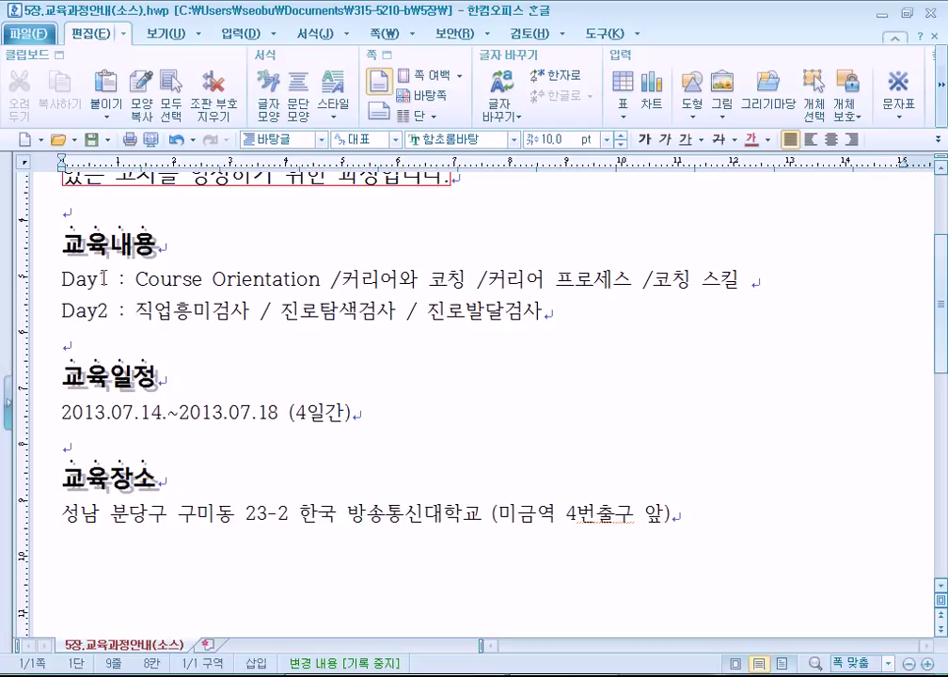
pyautogui.moveTo(136, 280); pyautogui.dragTo(59, 279)
pyautogui.moveTo(193, 311); pyautogui.dragTo(303, 310)
pyautogui.moveTo(236, 280); pyautogui.dragTo(325, 279)
# Put the Day2 content back on its own line and delete the colon after the label
pyautogui.click(121, 279)
pyautogui.click(125, 311)
pyautogui.click(132, 318)
pyautogui.press('Return')
pyautogui.press('Left')
pyautogui.press('BackSpace')
pyautogui.press('BackSpace')
pyautogui.press('BackSpace')
# Put the Day1 content back on its own line and delete the colon after the label
pyautogui.press('Up')
pyautogui.press('Right')
pyautogui.press('Right')
pyautogui.press('Right')
pyautogui.press('Return')
pyautogui.press('Left')
pyautogui.press('BackSpace')
pyautogui.press('BackSpace')
pyautogui.press('BackSpace')
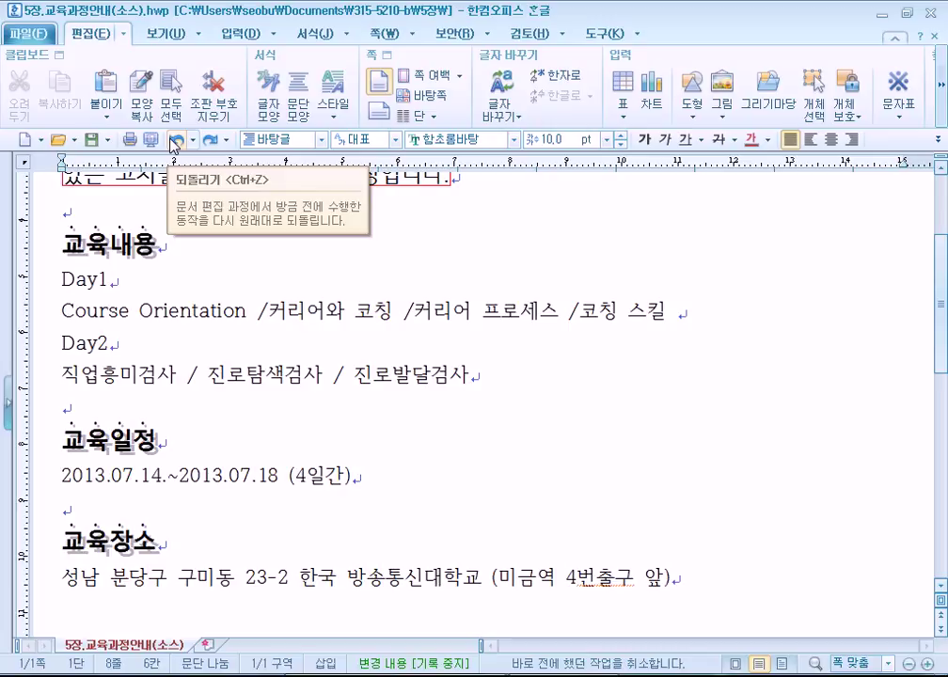
# Redo the edits that join the Day1 and Day2 labels with their content lines
pyautogui.click(175, 142)
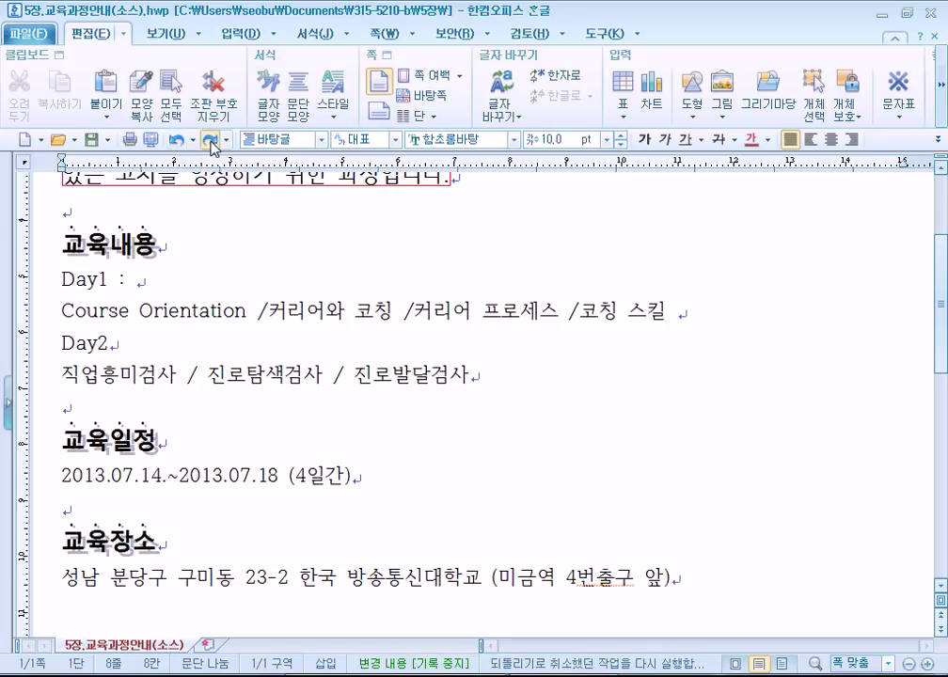
pyautogui.click(211, 143)
pyautogui.click(211, 143)
pyautogui.click(211, 143)
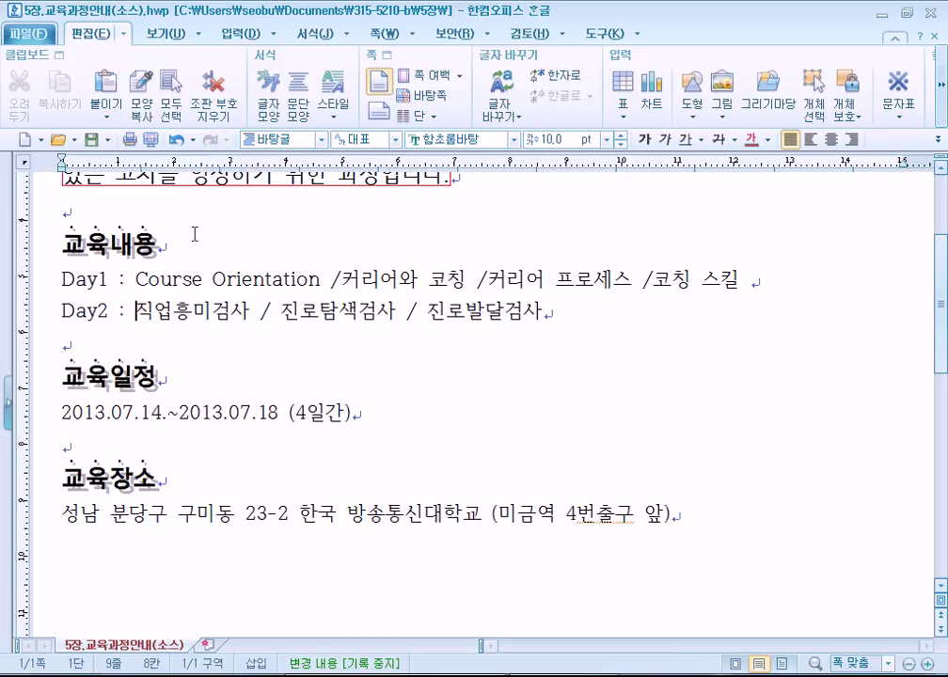
# Examine the periods in the date range under the 교육일정 heading at 300% zoom
pyautogui.scroll(3, 240, 374)
pyautogui.scroll(-4, 240, 373)
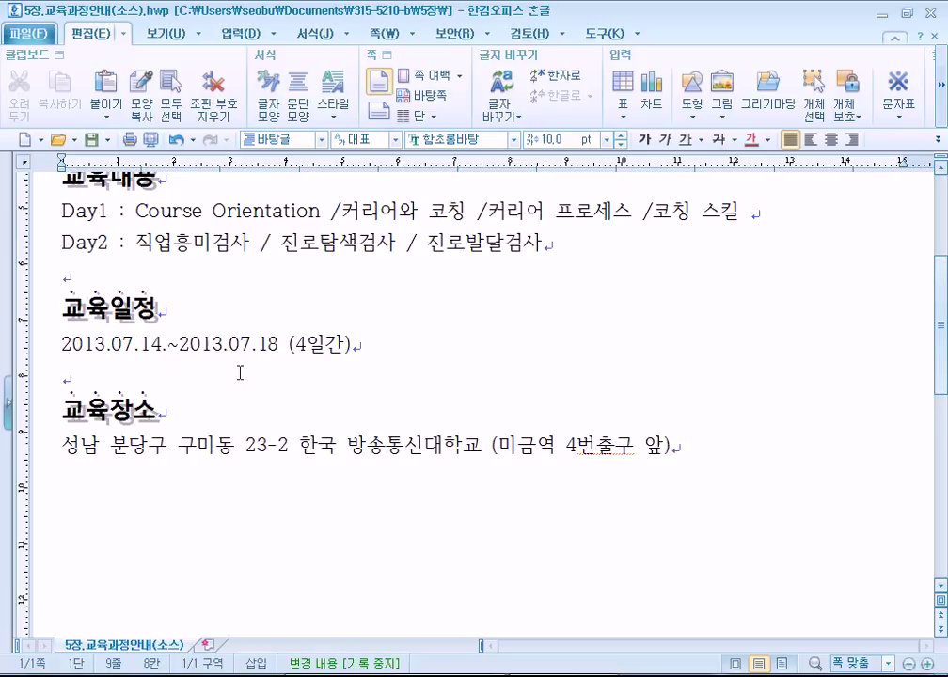
pyautogui.click(169, 346)
pyautogui.scroll(-2, 431, 426)
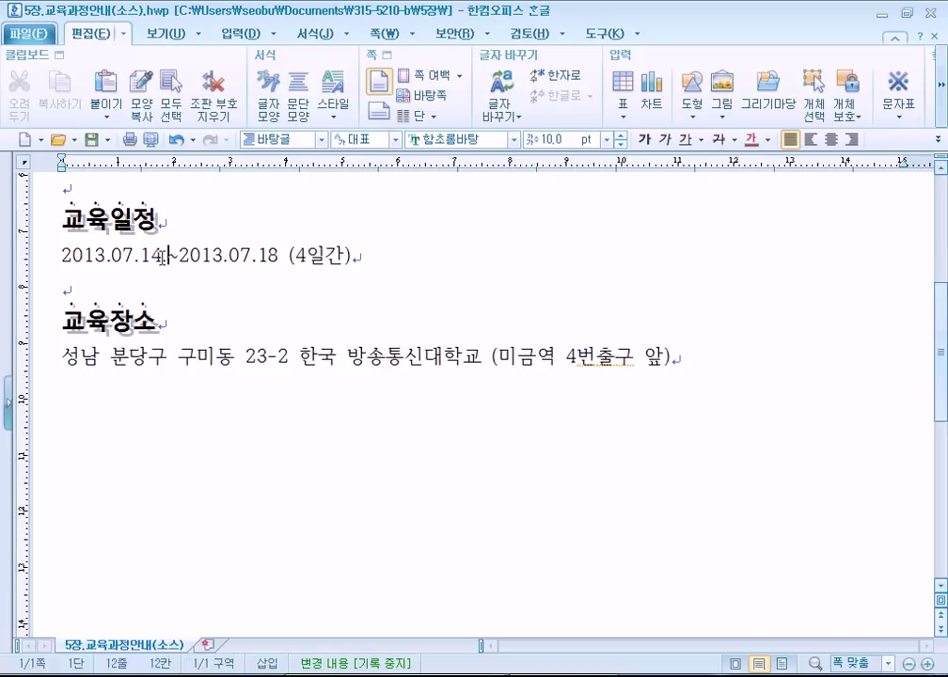
pyautogui.click(38, 266)
pyautogui.click(83, 264)
pyautogui.scroll(5, 182, 271)
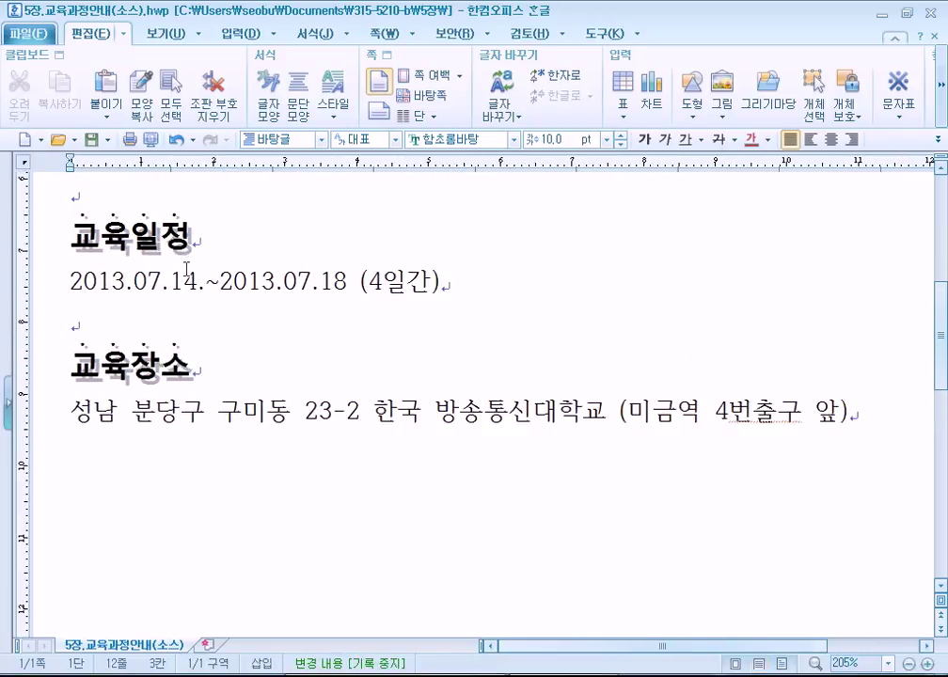
pyautogui.scroll(4, 183, 269)
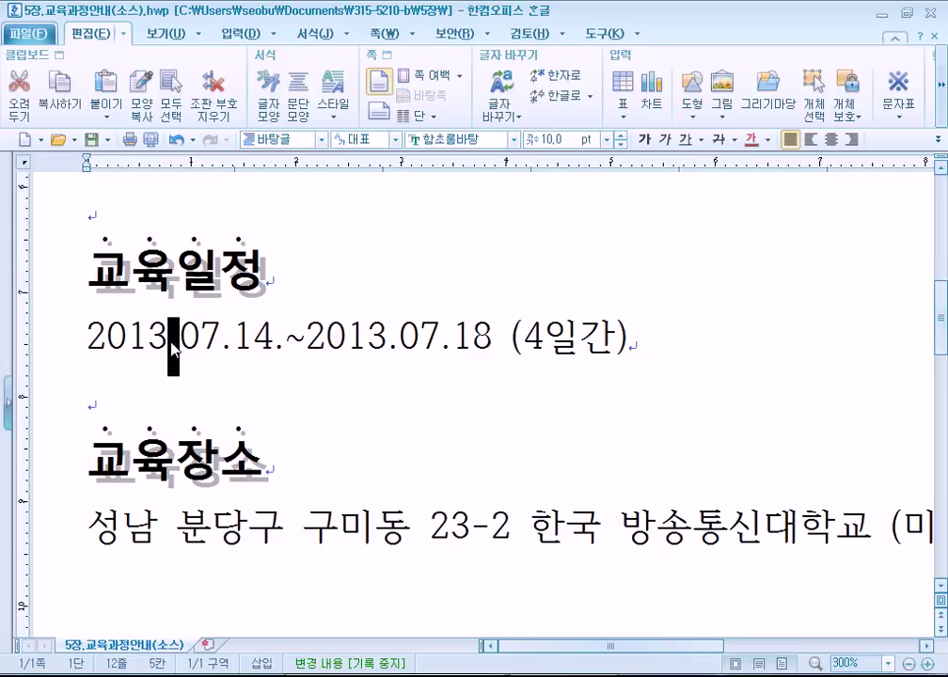
pyautogui.press('Right')
pyautogui.press('Right')
pyautogui.press('Right')
pyautogui.press('Right')
pyautogui.press('Right')
pyautogui.press('Right')
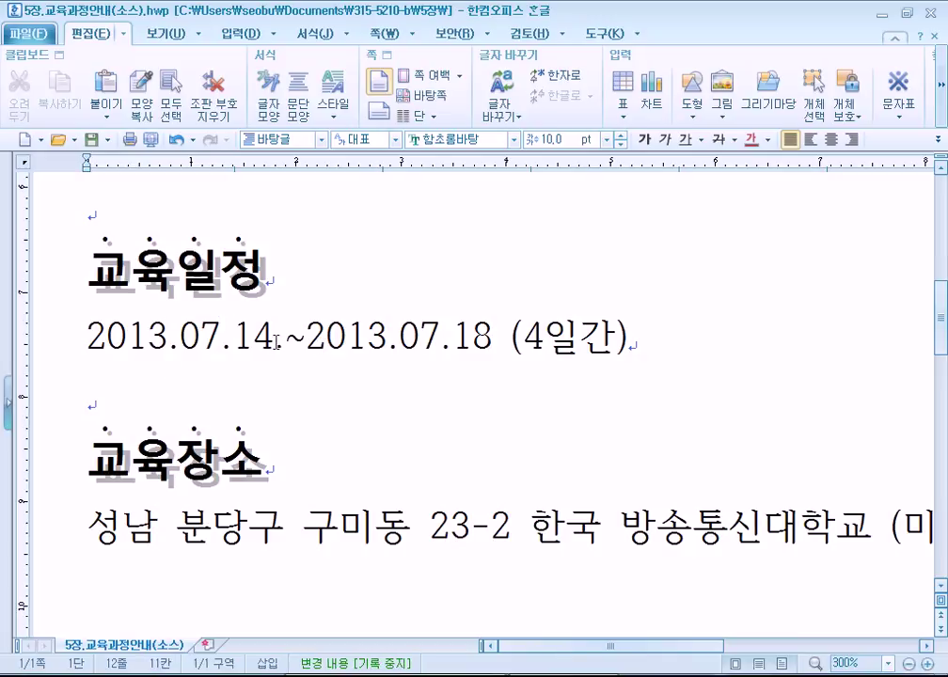
# Try a period after the end date 2013.07.18, compare it with the start date, and delete it
pyautogui.click(491, 341)
pyautogui.write('.')
pyautogui.moveTo(504, 340); pyautogui.dragTo(490, 341)
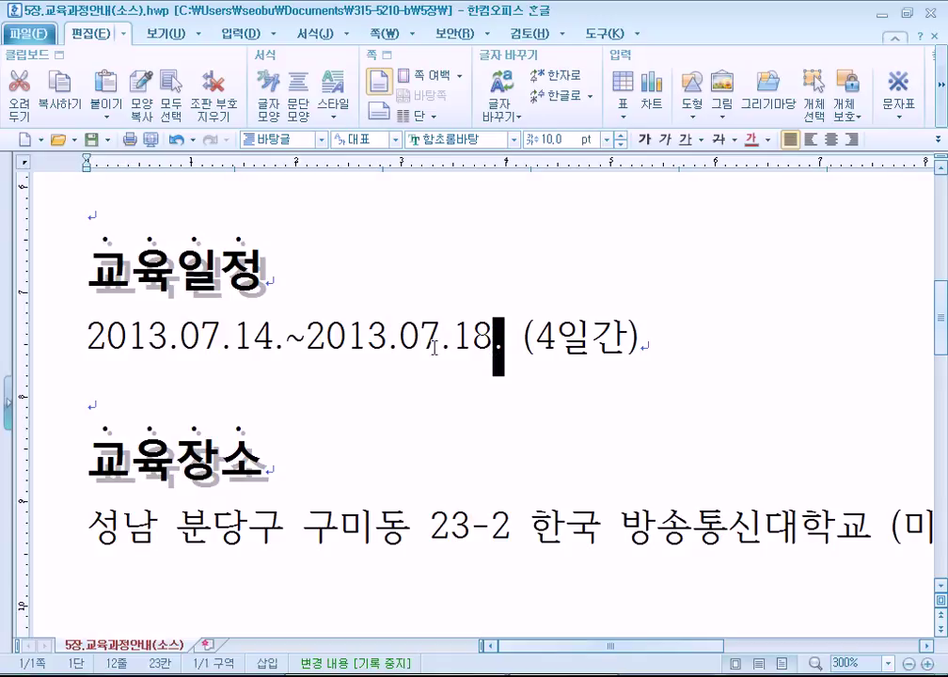
pyautogui.moveTo(274, 341); pyautogui.dragTo(286, 341)
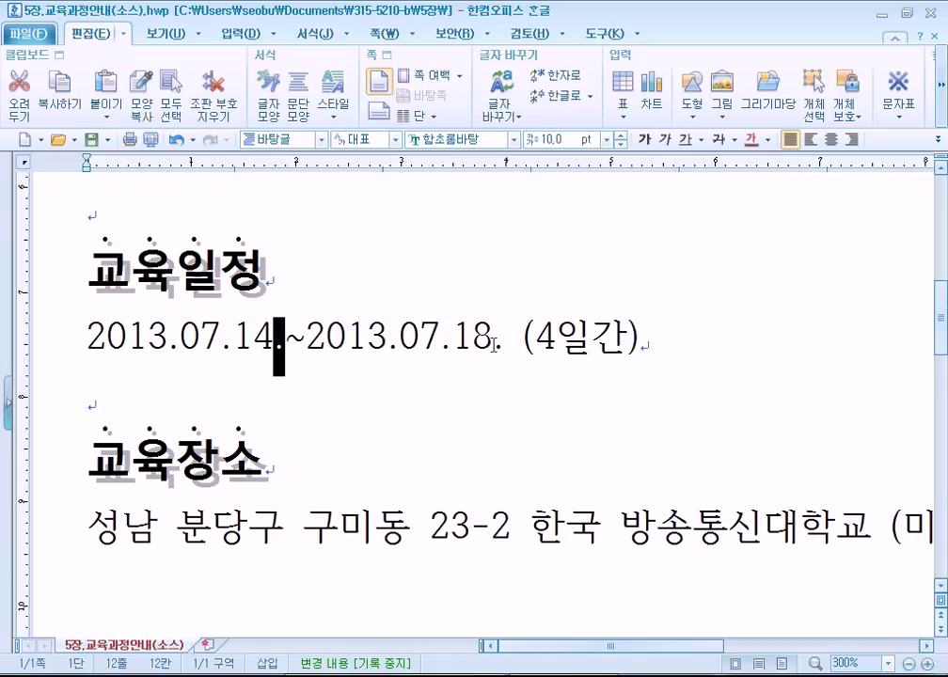
pyautogui.moveTo(493, 344); pyautogui.dragTo(502, 344)
pyautogui.press('Delete')
# Add a period after the end date 2013.07.18 to match the start date
pyautogui.moveTo(272, 344); pyautogui.dragTo(280, 345)
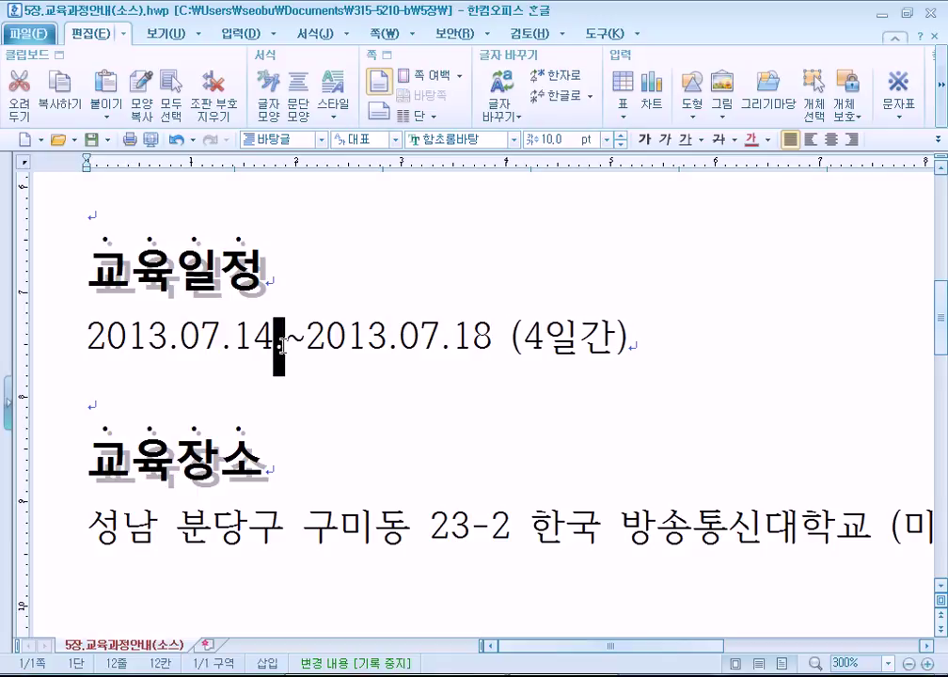
pyautogui.click(453, 345)
pyautogui.click(493, 341)
pyautogui.write('.')
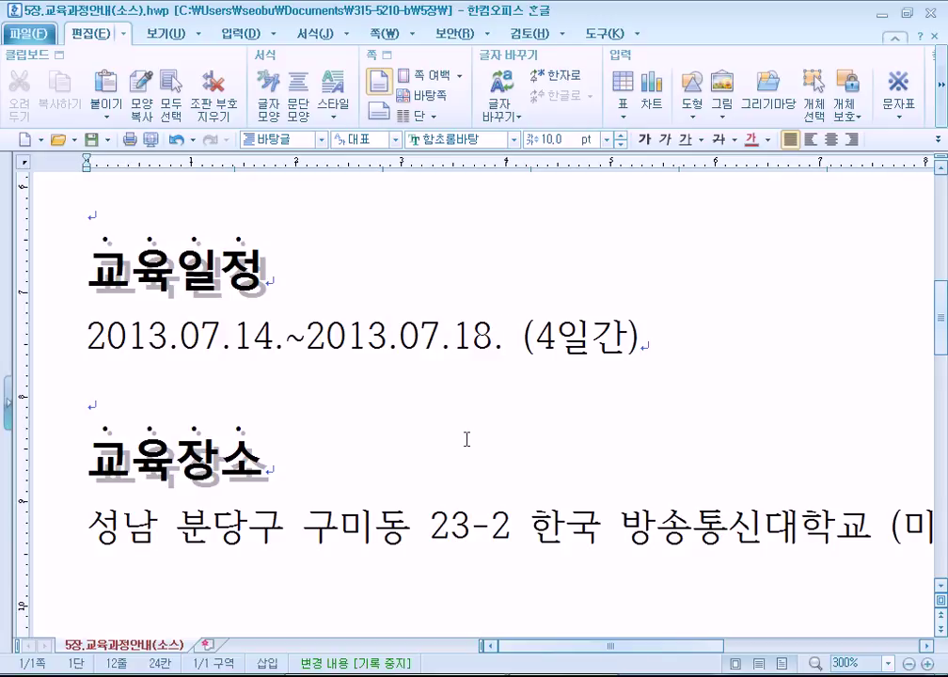
# Try a space on each side of the tilde between the two dates and remove both spaces
pyautogui.click(305, 341)
pyautogui.click(324, 345)
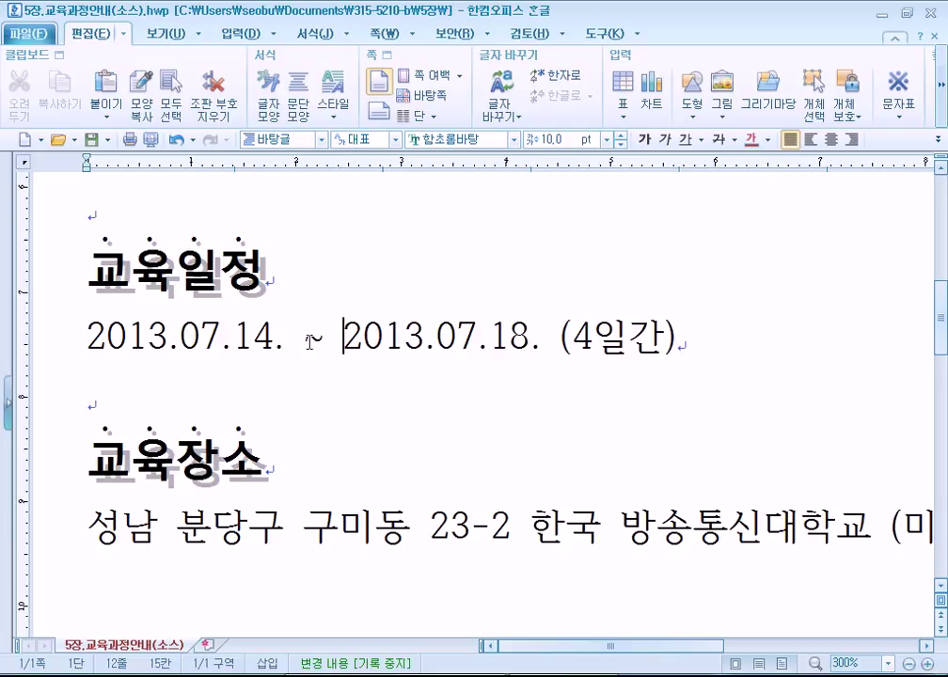
pyautogui.doubleClick(314, 341)
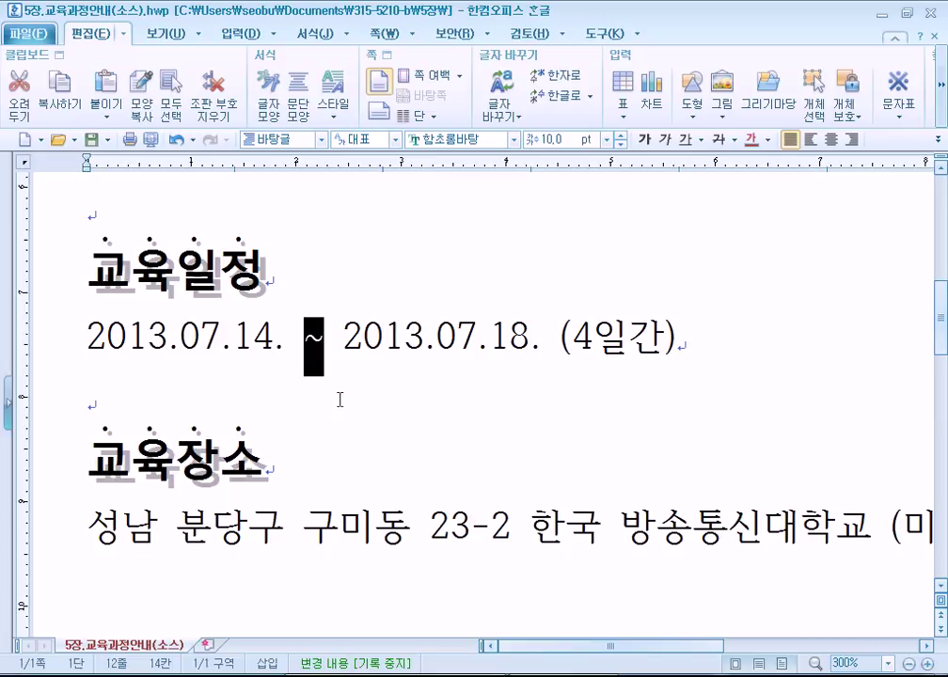
pyautogui.click(288, 335)
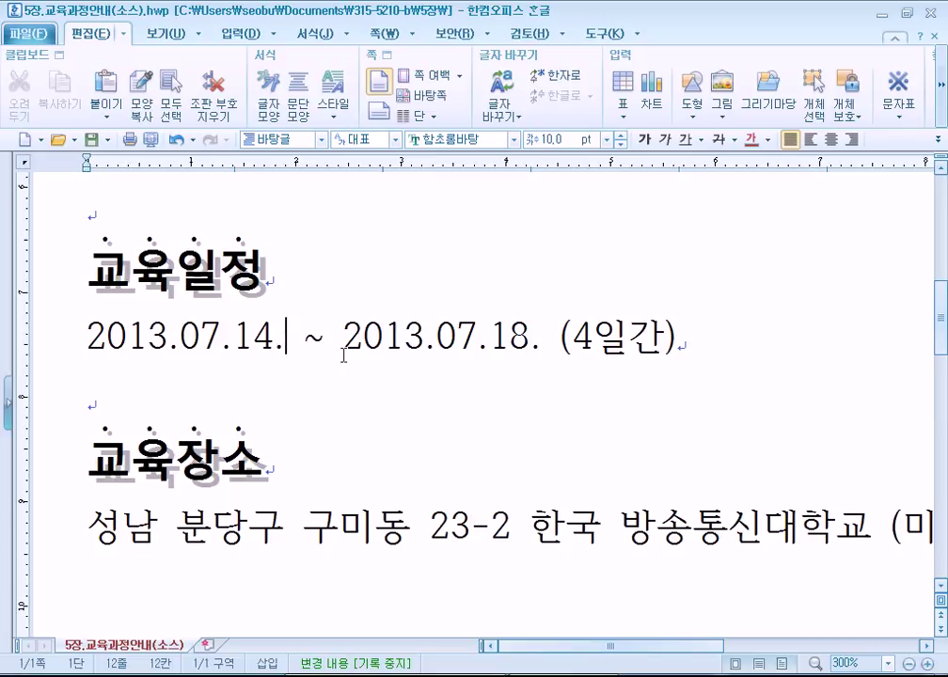
pyautogui.press('Delete')
pyautogui.press('Right')
pyautogui.press('Delete')
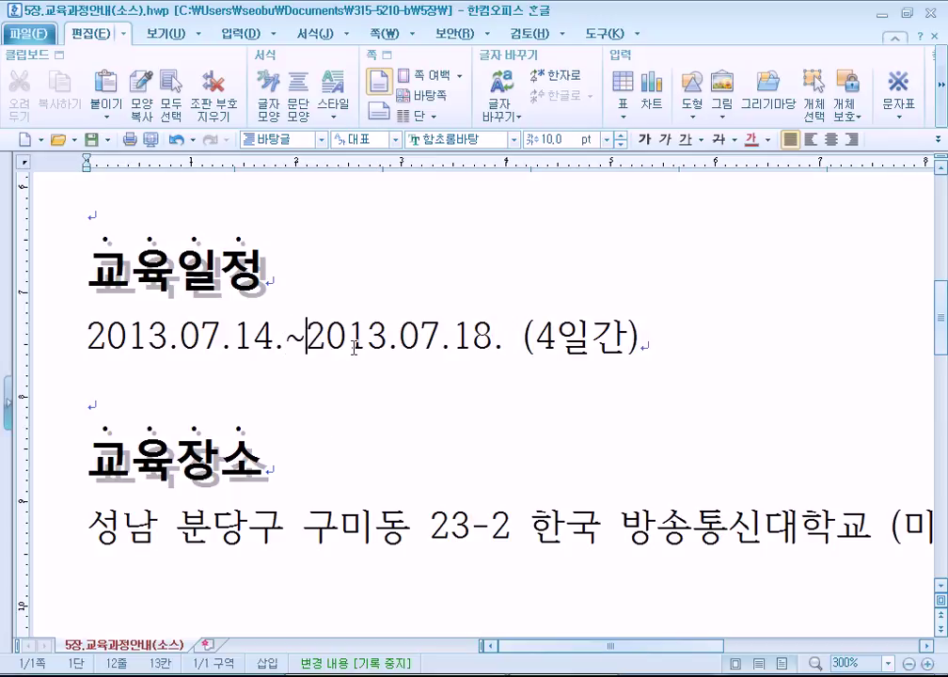
# Insert one space before and one after the tilde in the 교육일정 date range
pyautogui.press('Left')
pyautogui.press('Left')
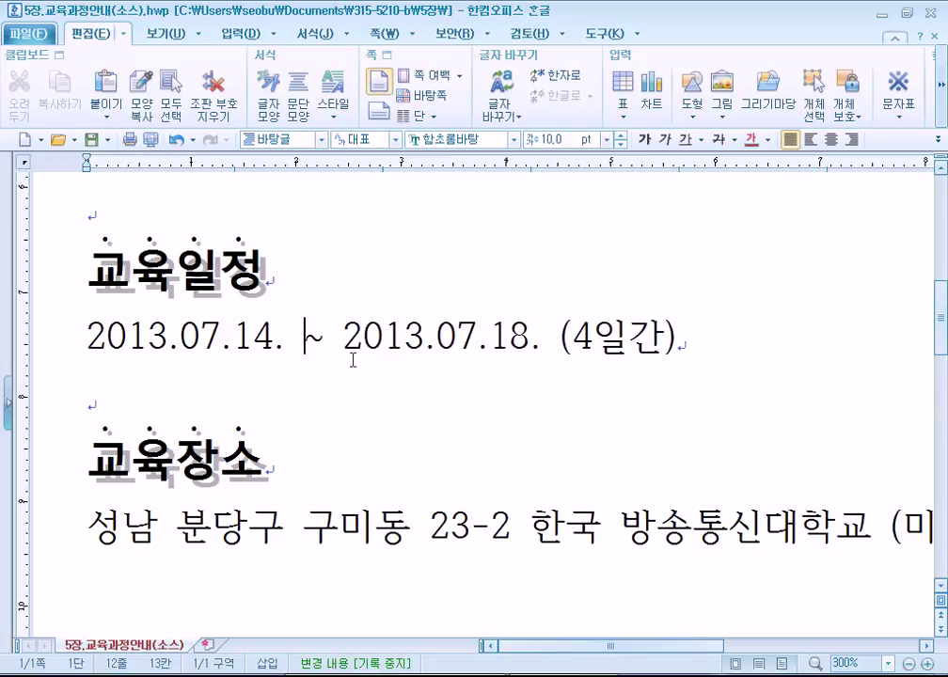
pyautogui.scroll(-2, 353, 361)
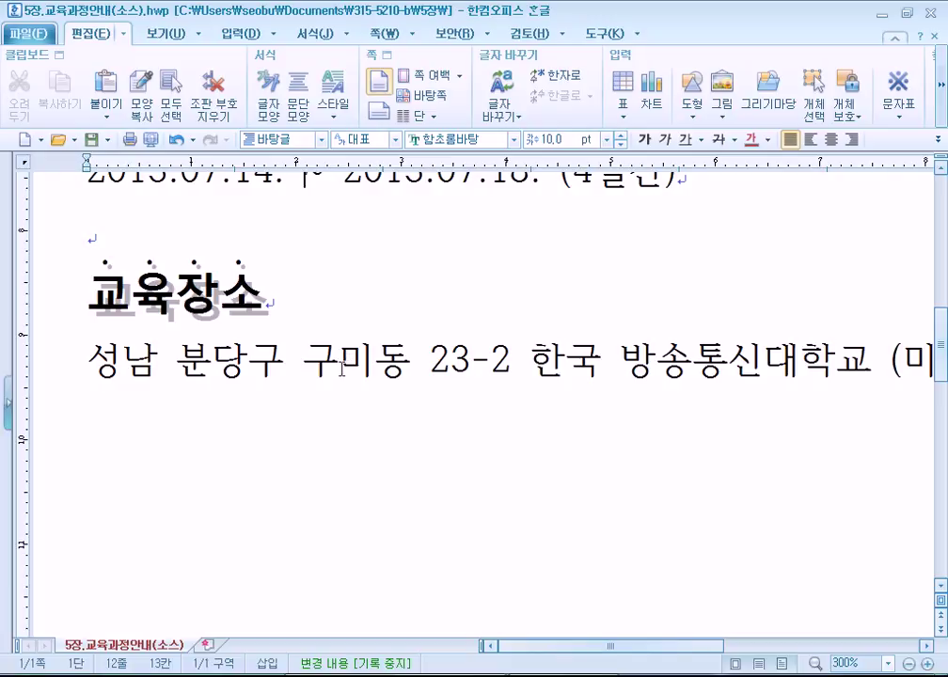
pyautogui.keyDown('ctrl'); pyautogui.scroll(-6, 295, 341); pyautogui.keyUp('ctrl')
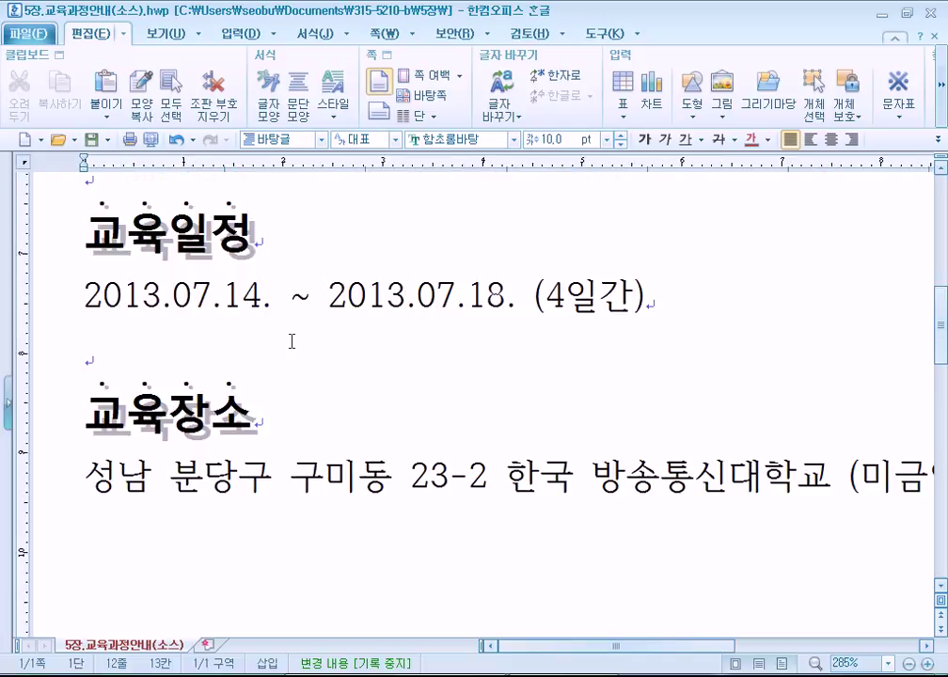
# Break the Day1 line after its label and delete the colon and spaces before Course Orientation
pyautogui.click(887, 663)
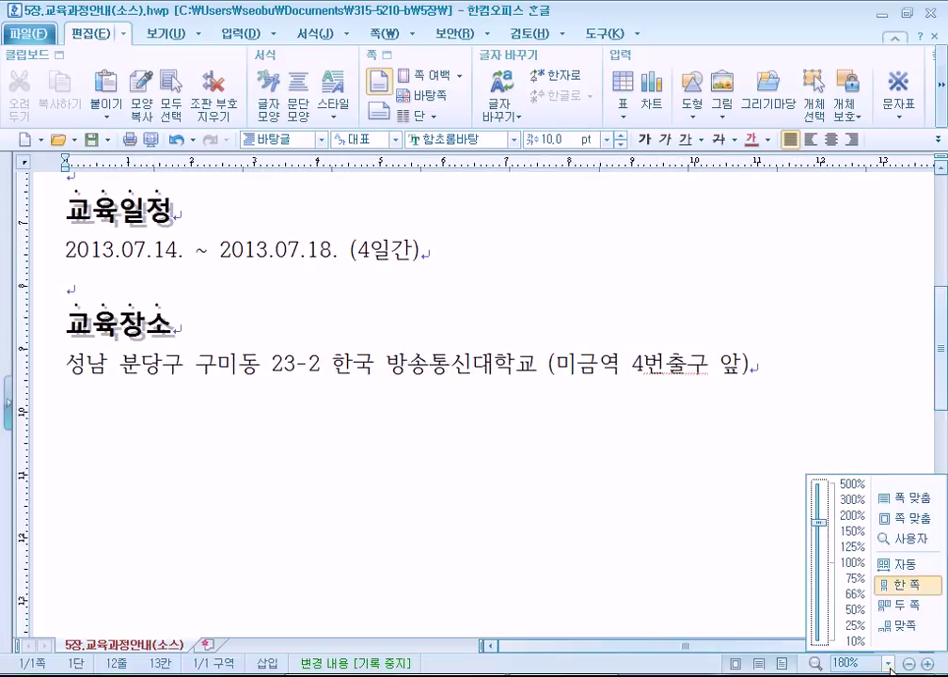
pyautogui.click(904, 501)
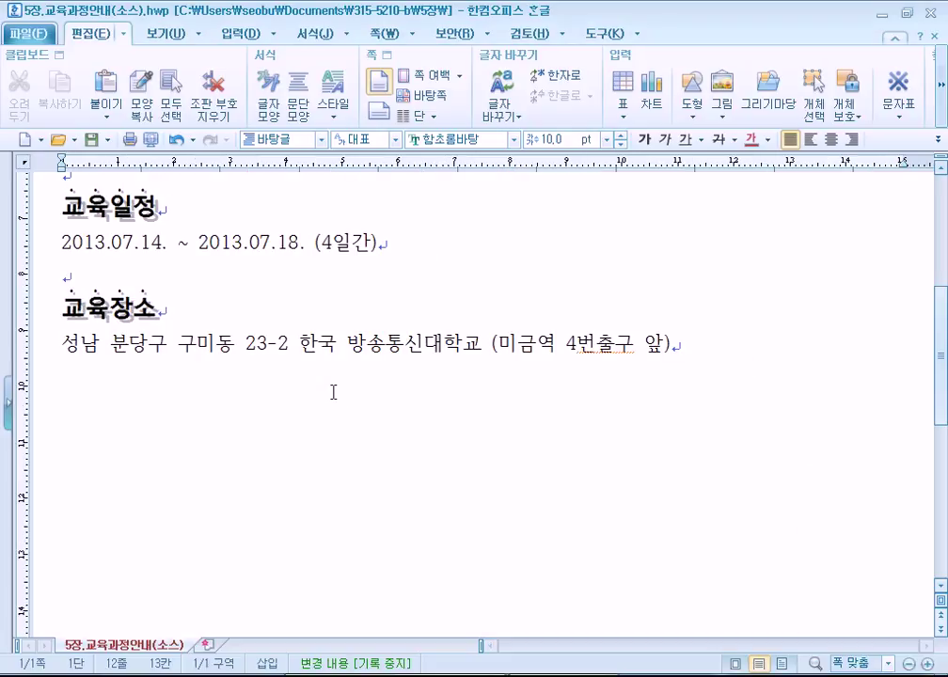
pyautogui.scroll(3, 333, 393)
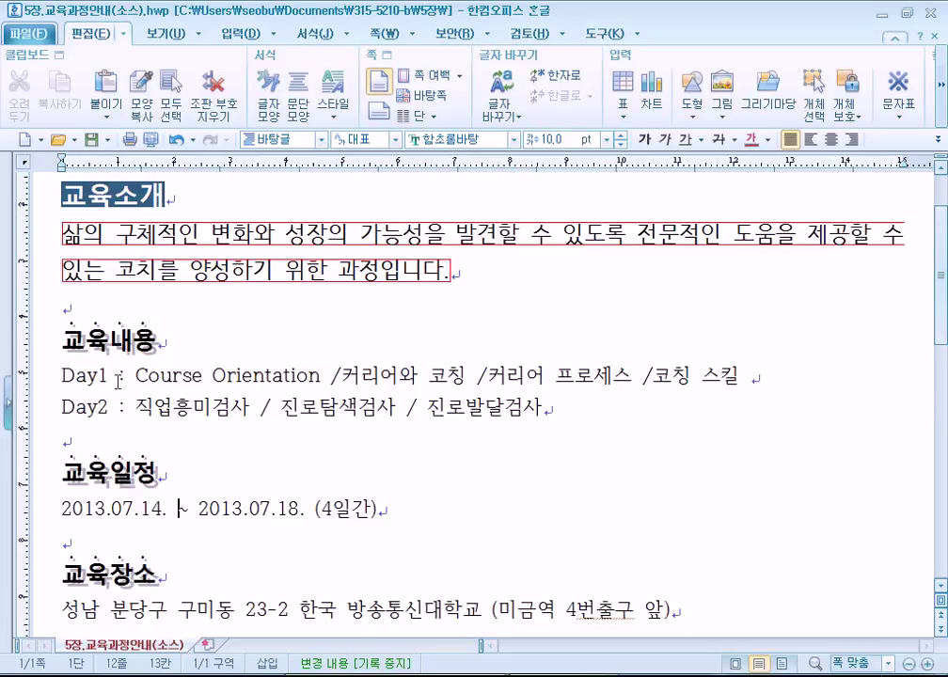
pyautogui.click(110, 376)
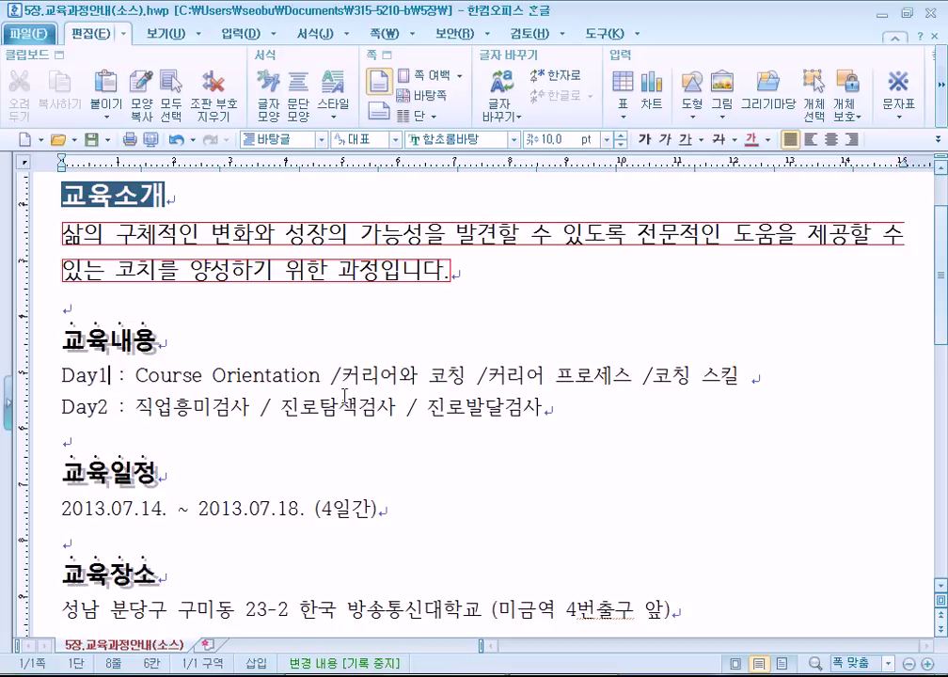
pyautogui.press('Return')
pyautogui.press('Delete')
pyautogui.press('Delete')
pyautogui.press('Delete')
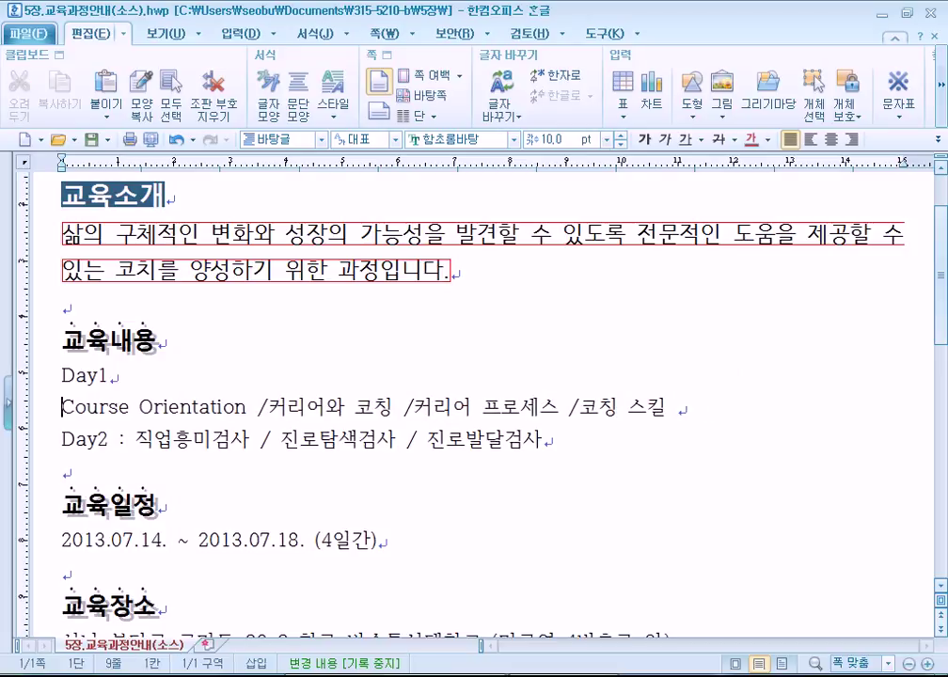
# Break the Day2 line after its label and delete the colon and spaces before 직업흥미검사
pyautogui.press('Down')
pyautogui.press('Right')
pyautogui.press('Right')
pyautogui.press('Right')
pyautogui.press('Right')
pyautogui.press('Return')
pyautogui.press('Delete')
pyautogui.press('Delete')
pyautogui.press('Delete')
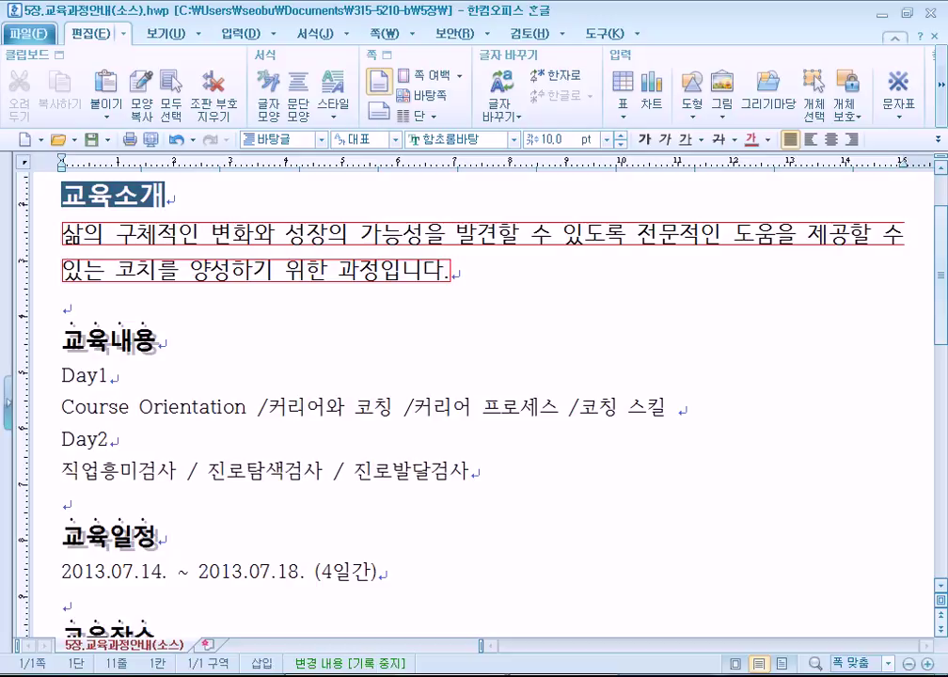
# Open a blank Notepad window and set its font size to 28
pyautogui.press('super')
pyautogui.click(52, 153)
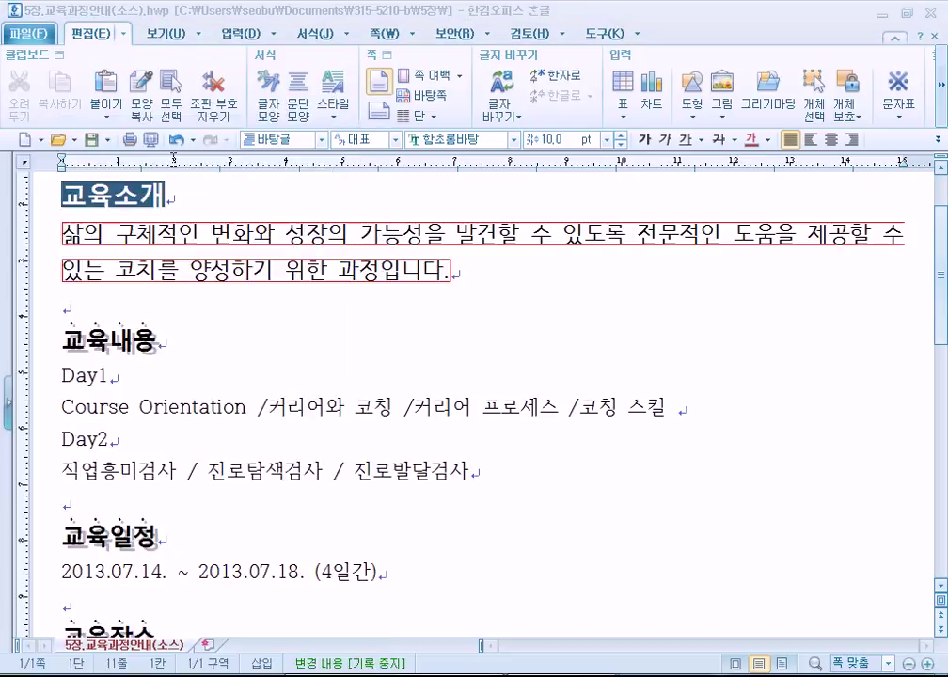
pyautogui.click(132, 40)
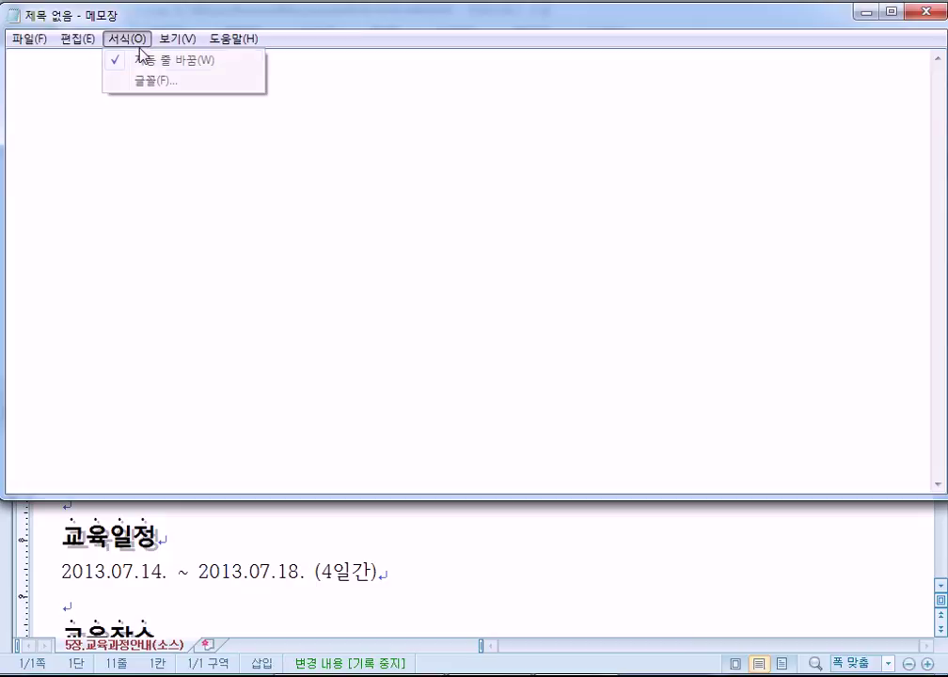
pyautogui.click(149, 82)
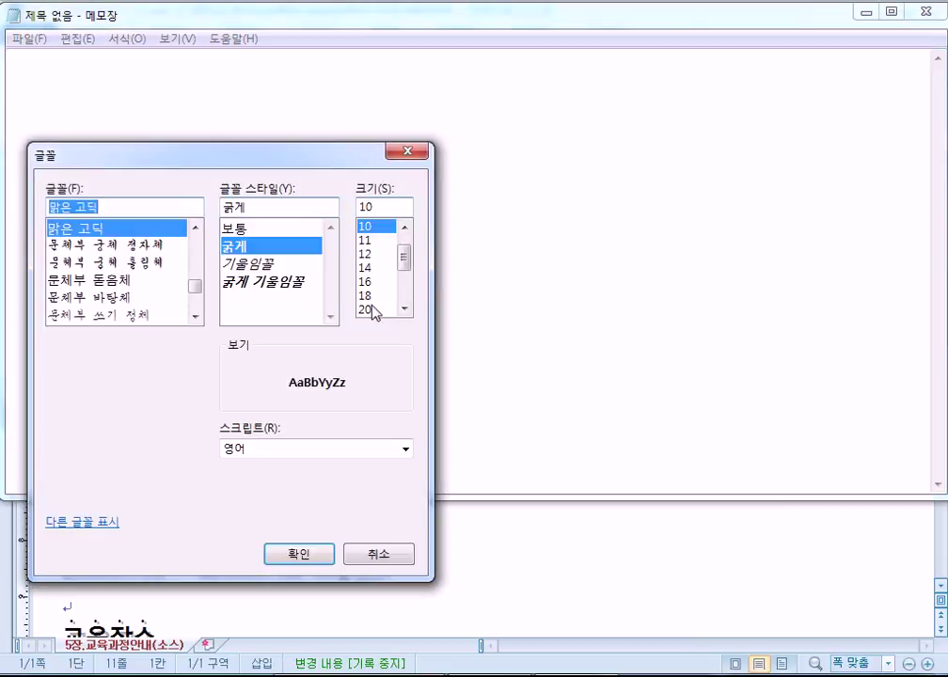
pyautogui.click(388, 310)
pyautogui.moveTo(409, 259); pyautogui.dragTo(404, 279)
pyautogui.click(365, 295)
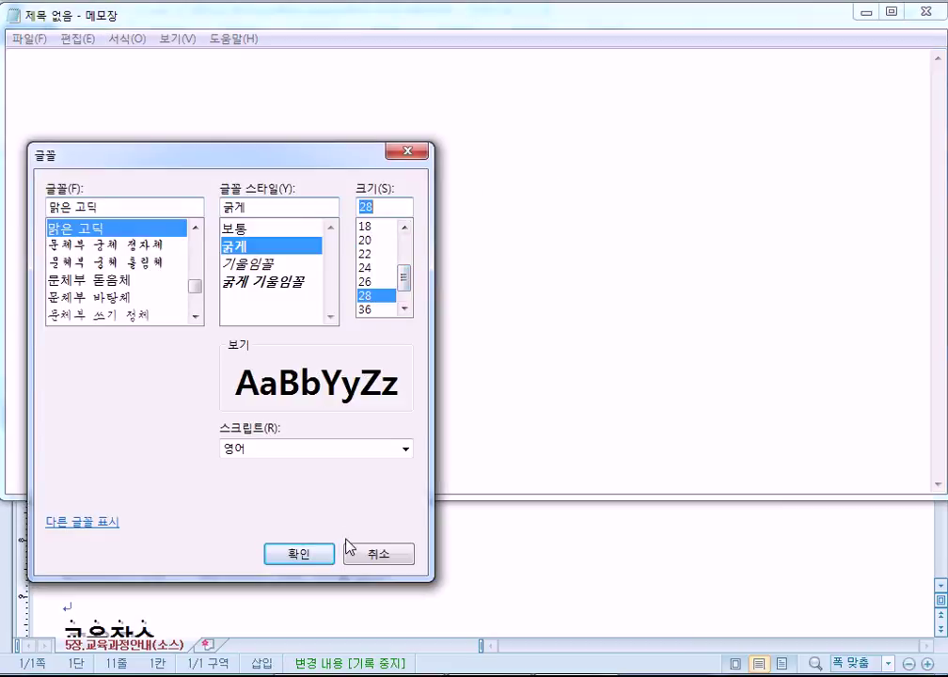
pyautogui.click(306, 557)
# Write the heading "글자를 편집" in Notepad and leave a blank line below it
pyautogui.write('글자를 ')
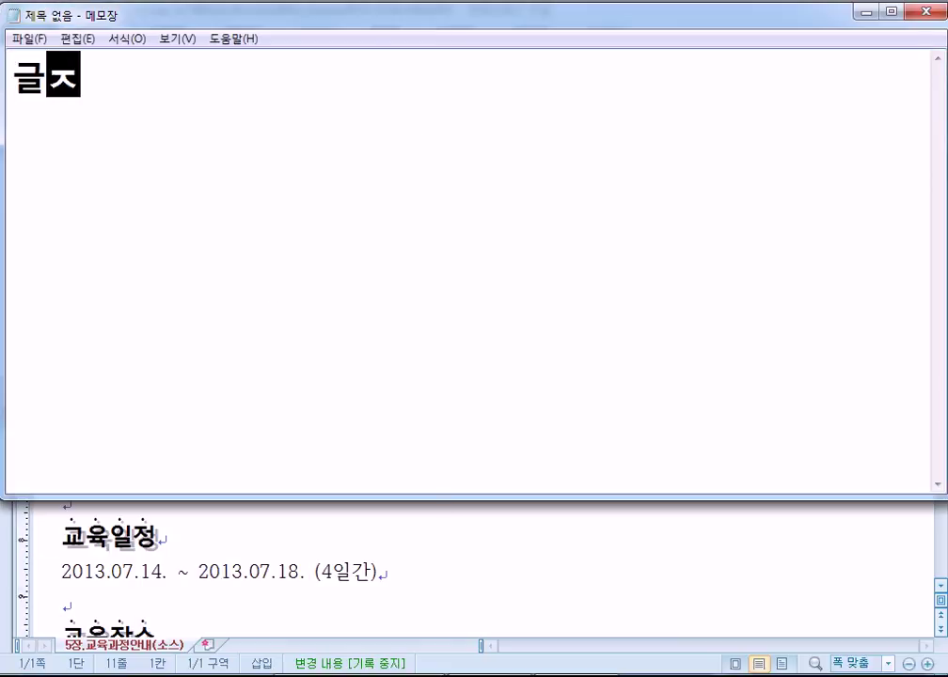
pyautogui.write('편집')
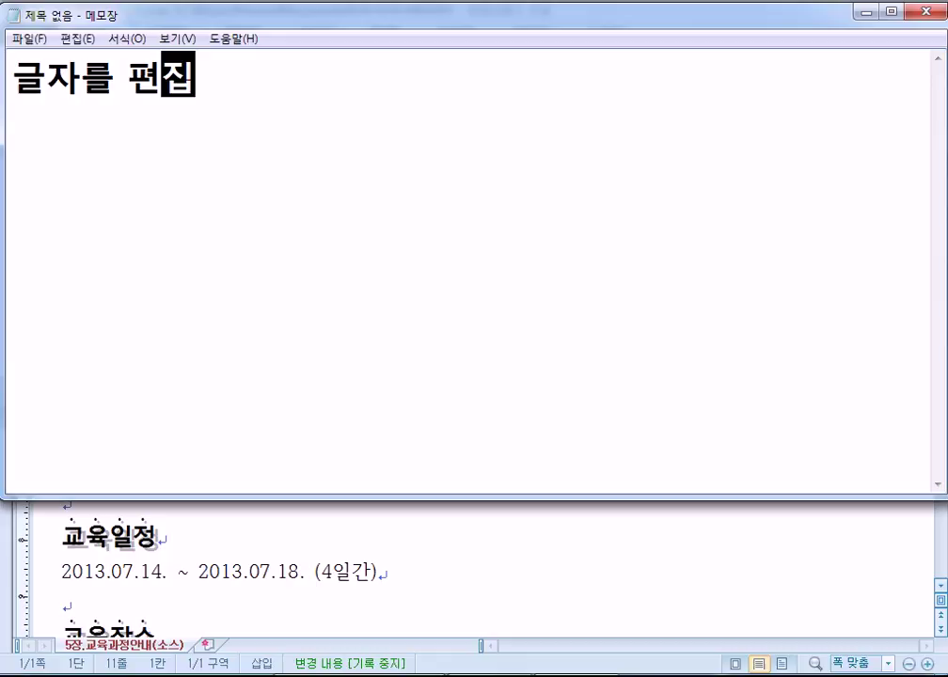
pyautogui.press('Return')
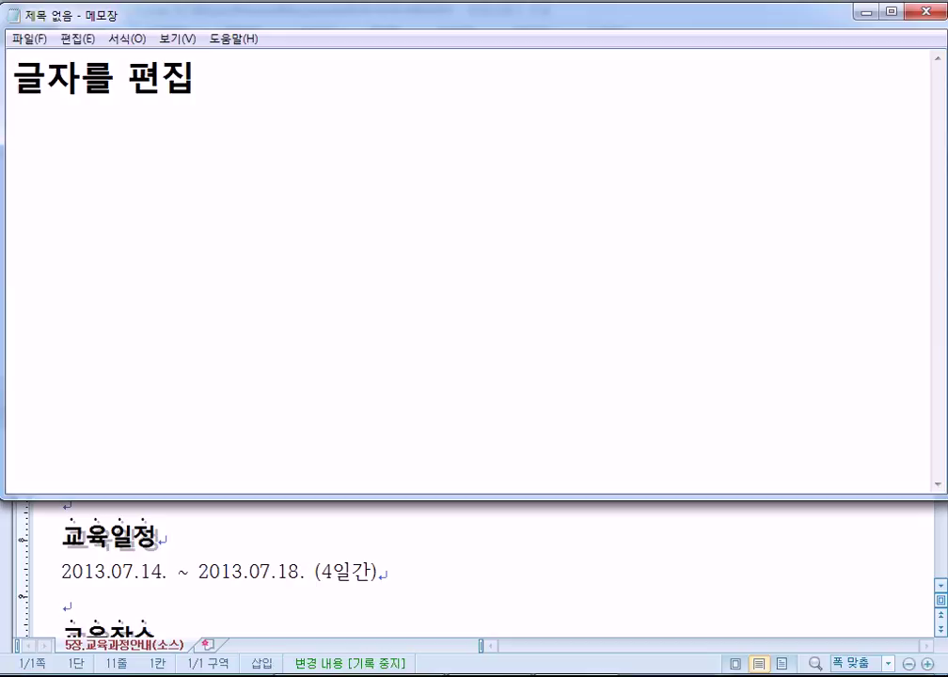
pyautogui.write('ㅈ')
pyautogui.press('BackSpace')
pyautogui.press('Return')
# Write the line "글자를 지운다, 줄을 지운다." below the heading
pyautogui.write('글자')
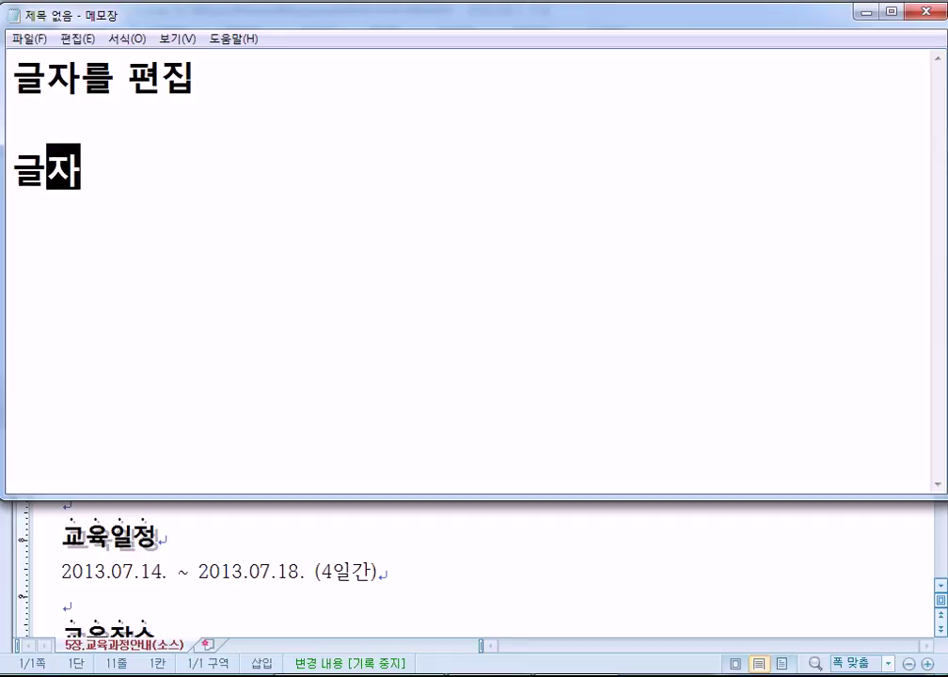
pyautogui.write('를 징ㅜㅜㄴ')
pyautogui.press('BackSpace')
pyautogui.press('BackSpace')
pyautogui.write('ㄴ다,.')
pyautogui.press('BackSpace')
pyautogui.write('줄을 지운다.')
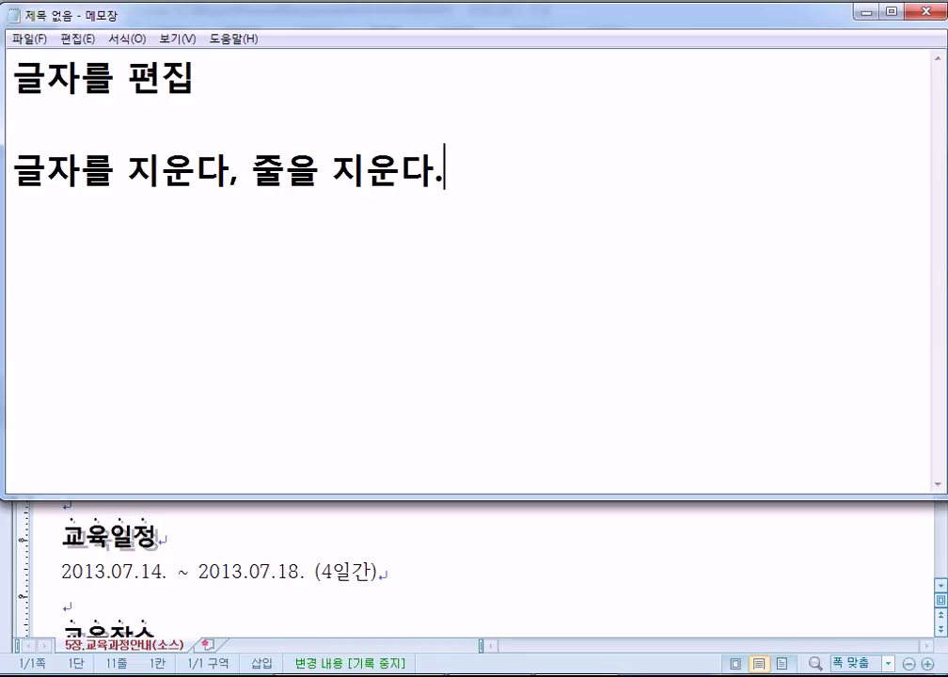
# Start a new line below the note in Notepad and switch to the Hangul course guide
pyautogui.press('Return')
pyautogui.hotkey('alt', 'Tab')
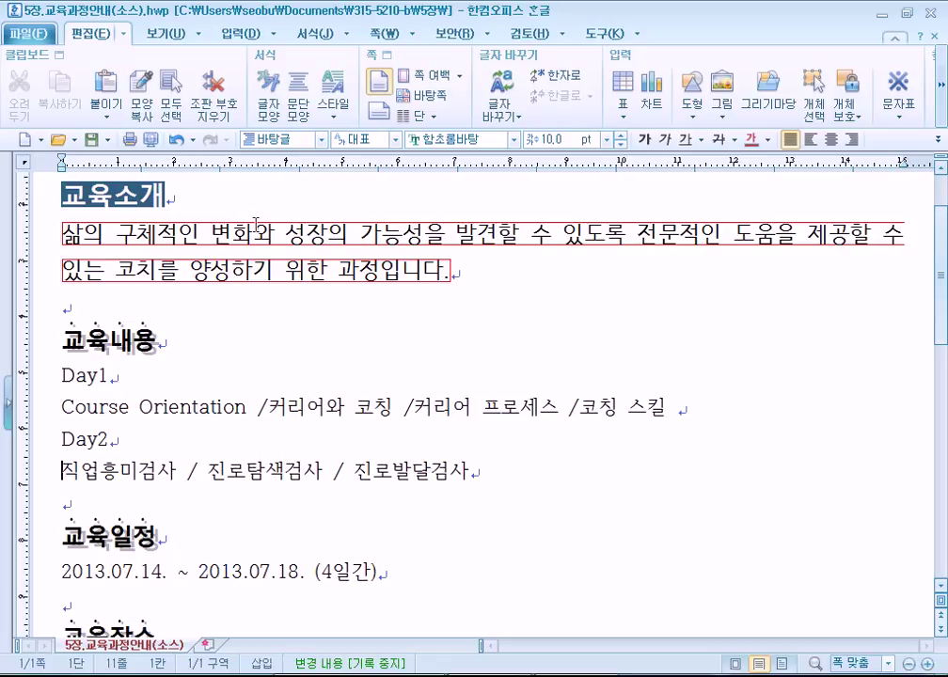
# Replace 와 after 변화 with a comma in the 교육소개 paragraph and undo the replacement
pyautogui.moveTo(248, 231); pyautogui.dragTo(266, 233)
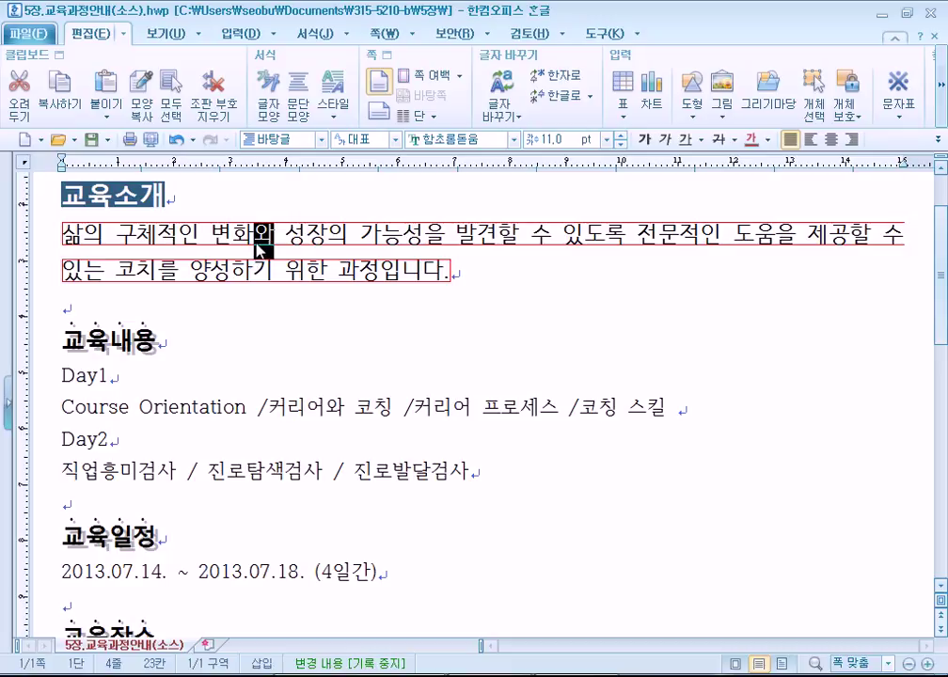
pyautogui.click(260, 247)
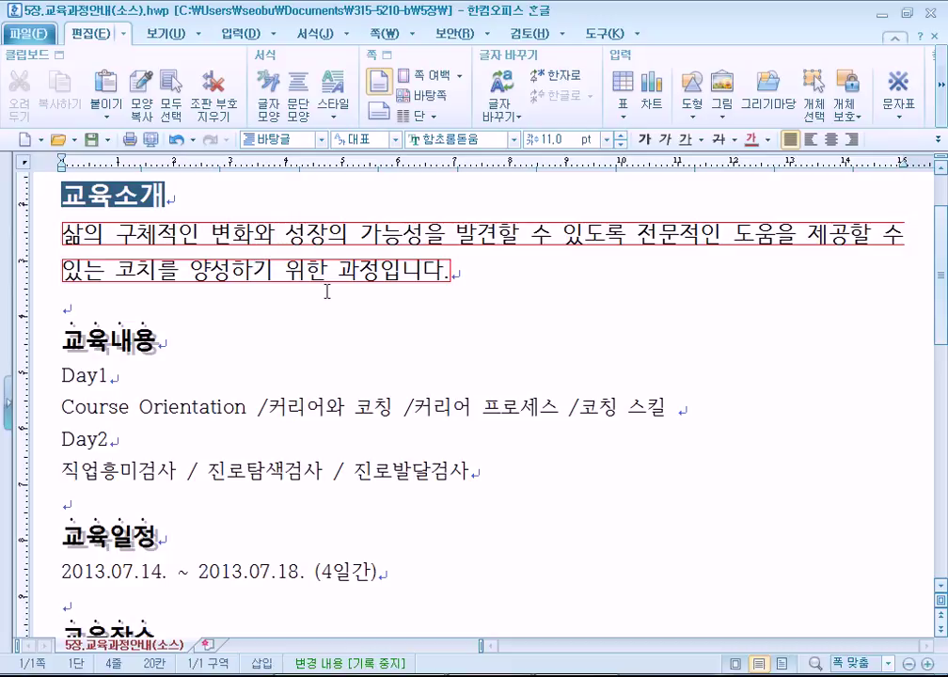
pyautogui.press('Delete')
pyautogui.write(',')
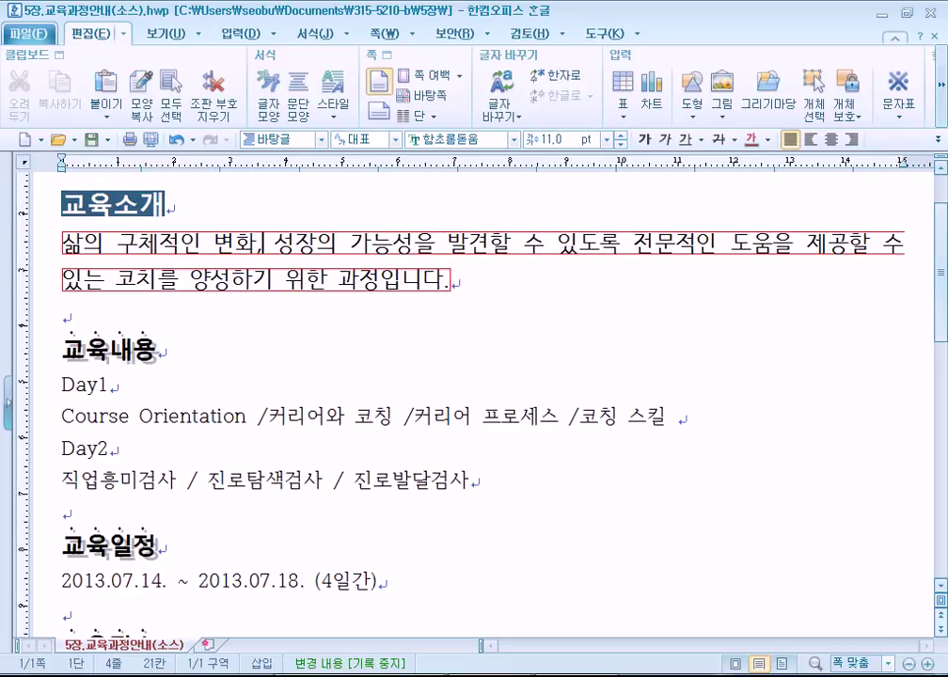
pyautogui.hotkey('ctrl', 'z')
pyautogui.hotkey('ctrl', 'z')
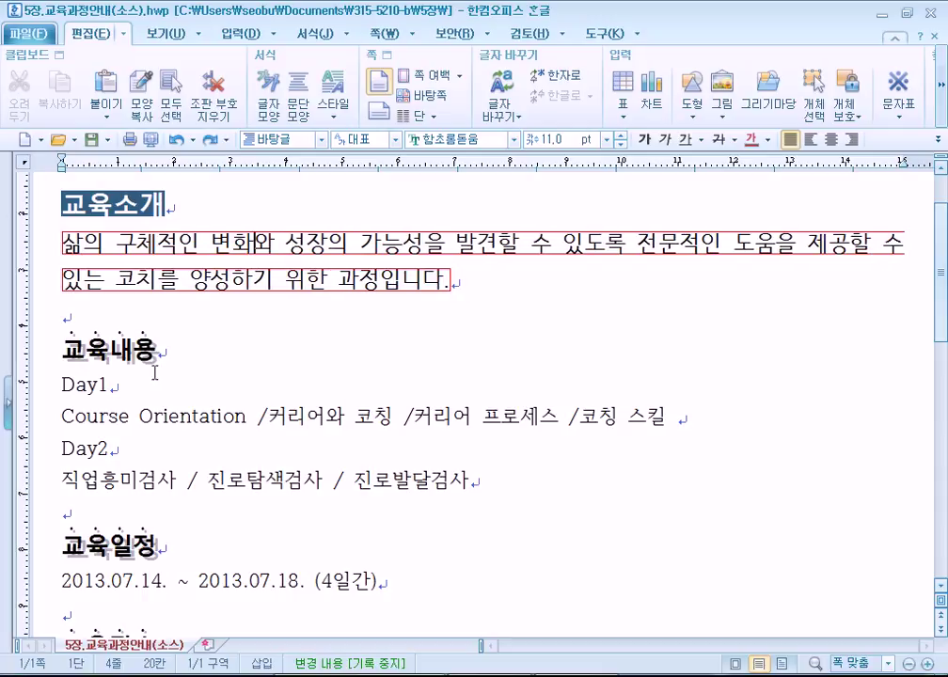
# Add a colon with surrounding spaces after Day1 under 교육내용
pyautogui.click(183, 385)
pyautogui.scroll(-3, 280, 340)
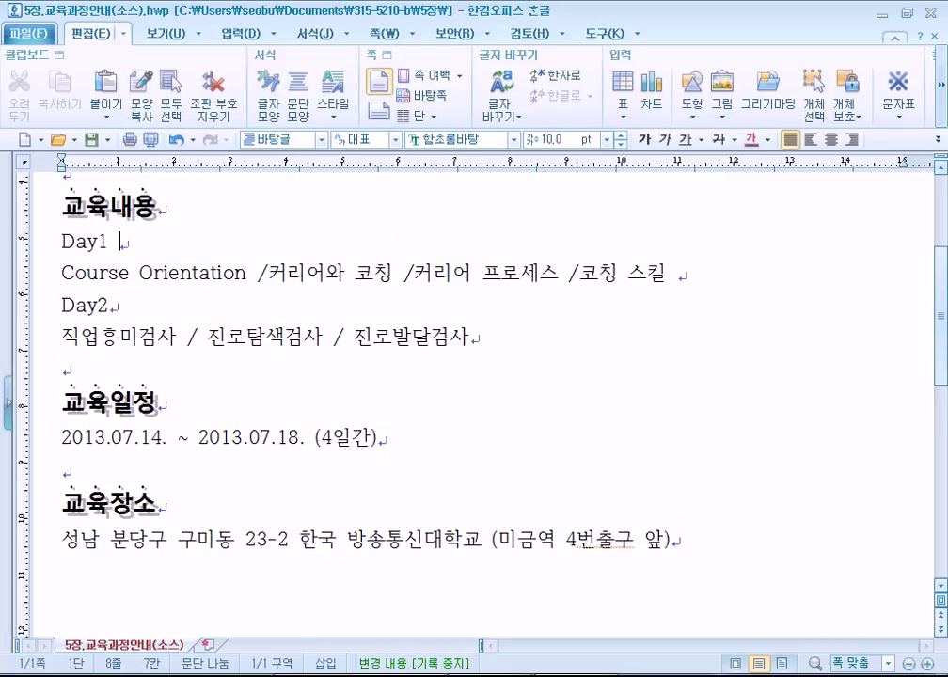
pyautogui.press('BackSpace')
pyautogui.write(':')
pyautogui.moveTo(61, 273); pyautogui.dragTo(287, 274)
pyautogui.click(135, 241)
# Switch to Notepad and write "Delete, <-" below the note, leaving one blank line between them
pyautogui.hotkey('alt', 'Tab')
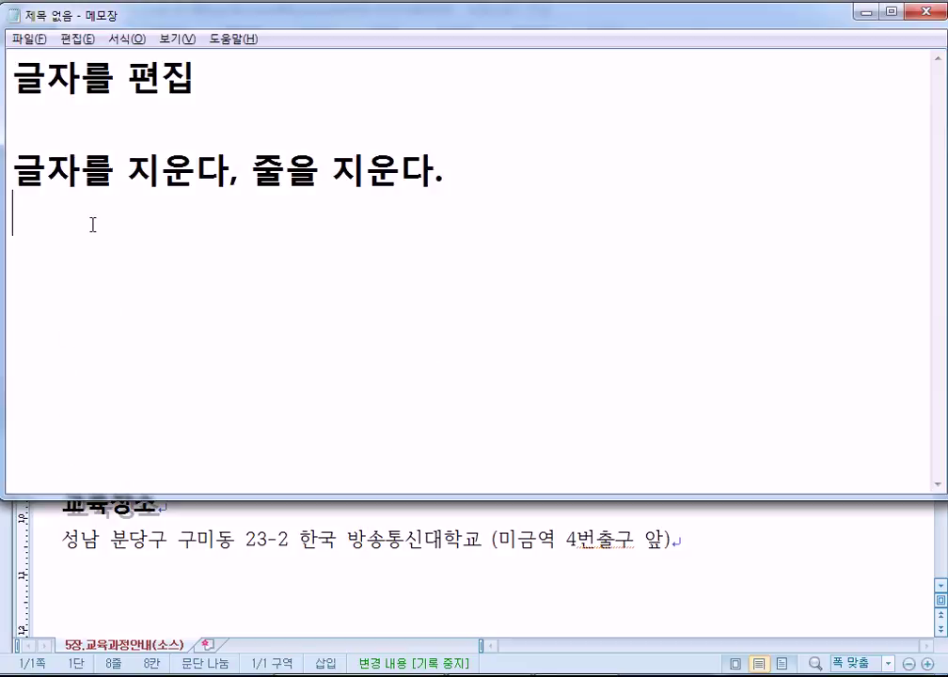
pyautogui.moveTo(124, 164); pyautogui.dragTo(231, 166)
pyautogui.click(182, 223)
pyautogui.press('Return')
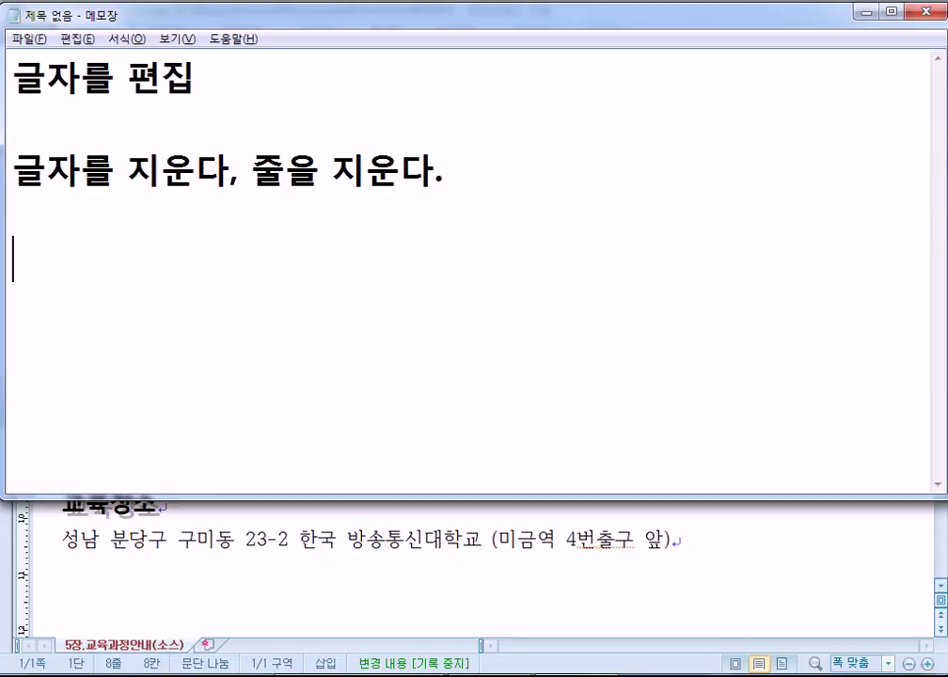
pyautogui.write('Delete, ')
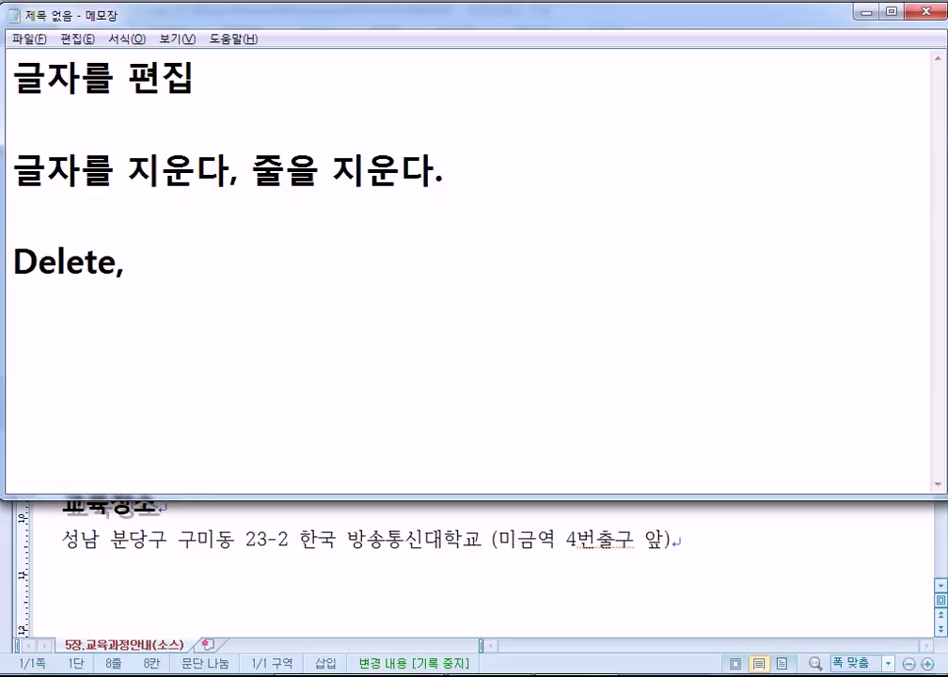
pyautogui.write('<-')
pyautogui.press('Return')
pyautogui.moveTo(139, 261); pyautogui.dragTo(177, 260)
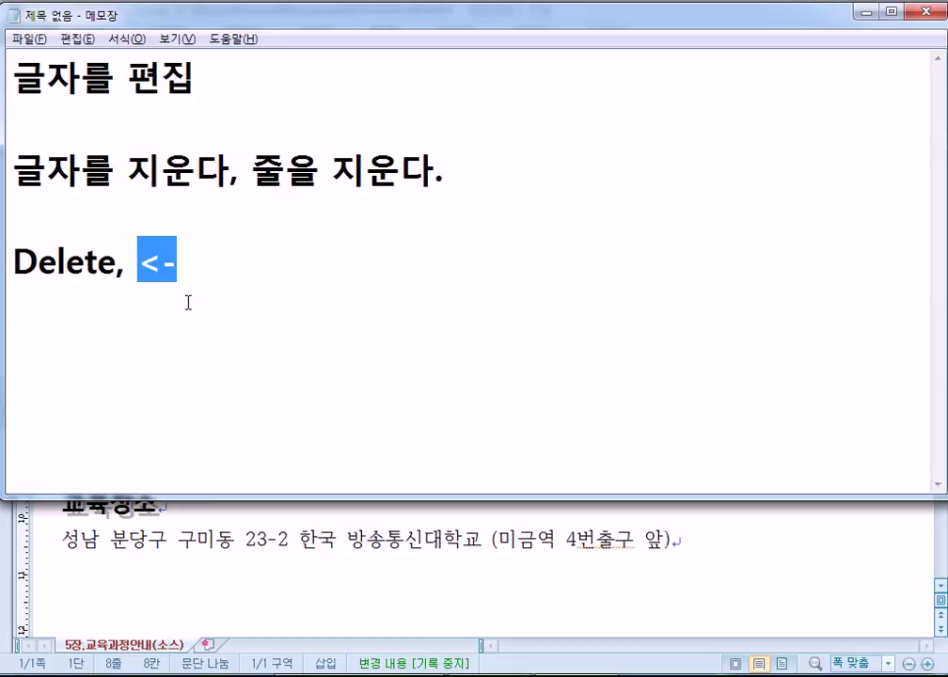
# Switch to Hangul, delete the colon and spaces after Day1 and enter them again
pyautogui.hotkey('alt', 'Tab')
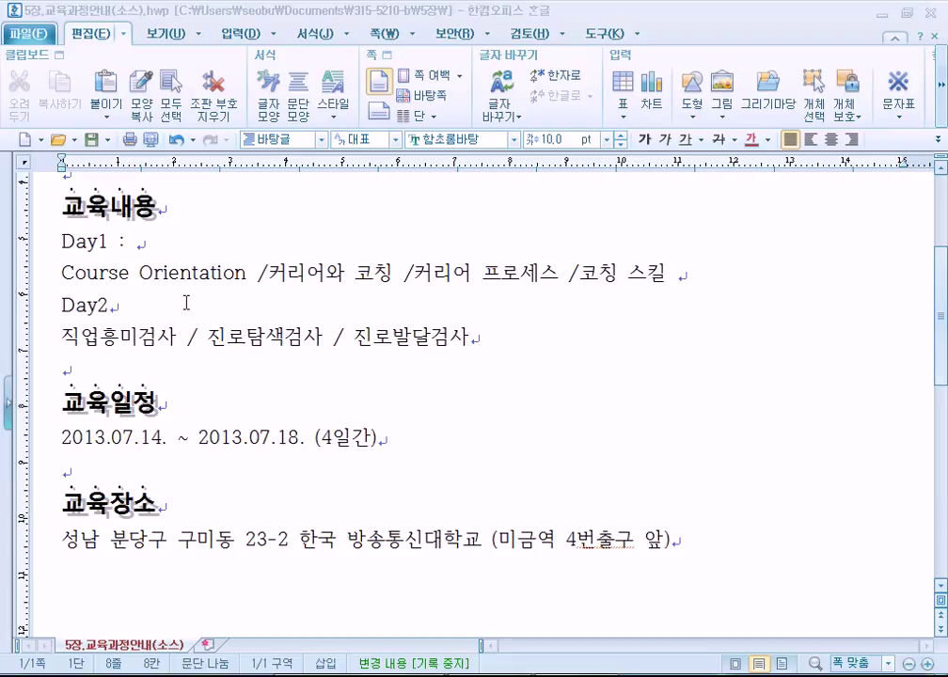
pyautogui.click(154, 247)
pyautogui.press('BackSpace')
pyautogui.press('BackSpace')
pyautogui.press('BackSpace')
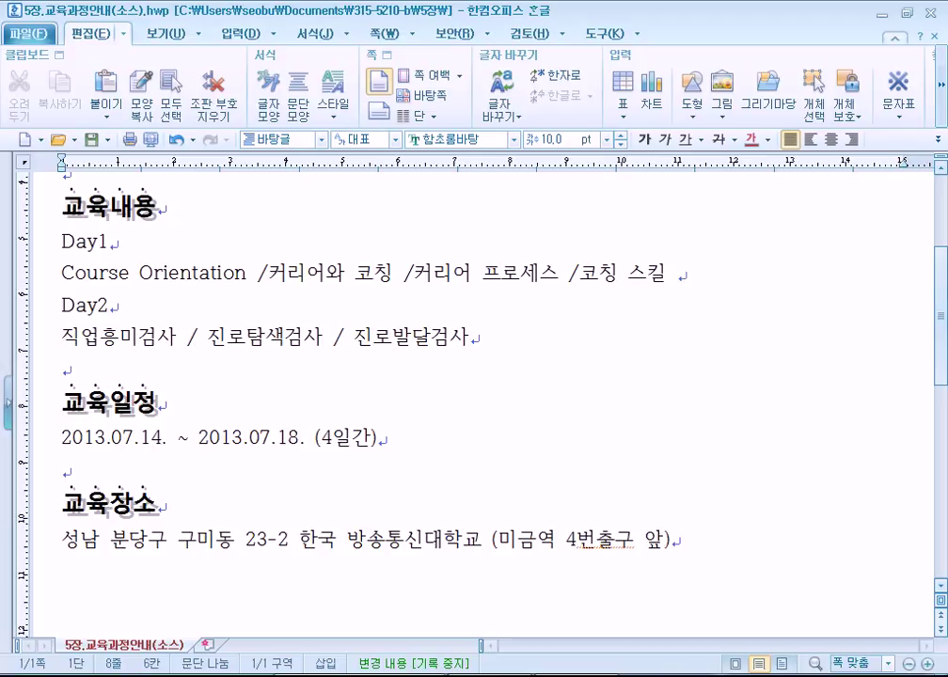
pyautogui.write(':')
pyautogui.hotkey('shift', 'Home')
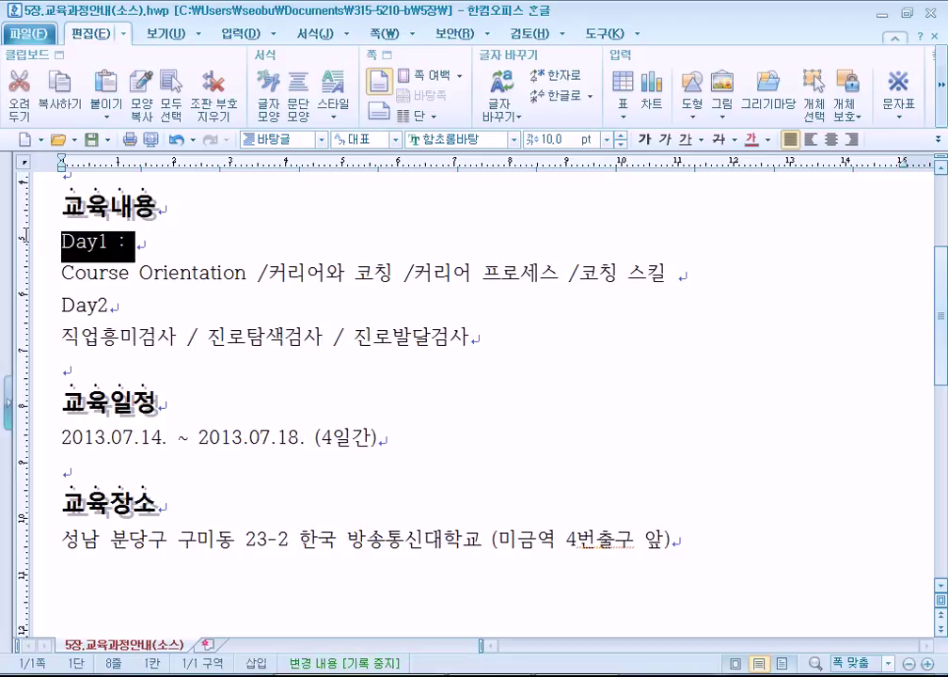
pyautogui.click(132, 243)
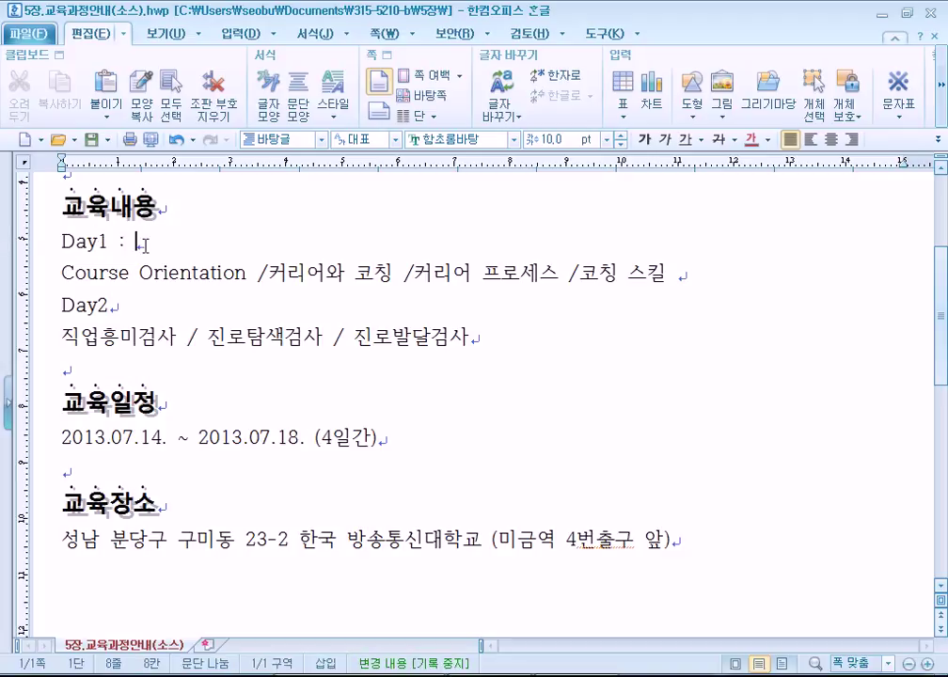
# Highlight "Delete" in Notepad, and in Hangul try joining the Course Orientation line to Day1 before splitting it back
pyautogui.hotkey('alt', 'Tab')
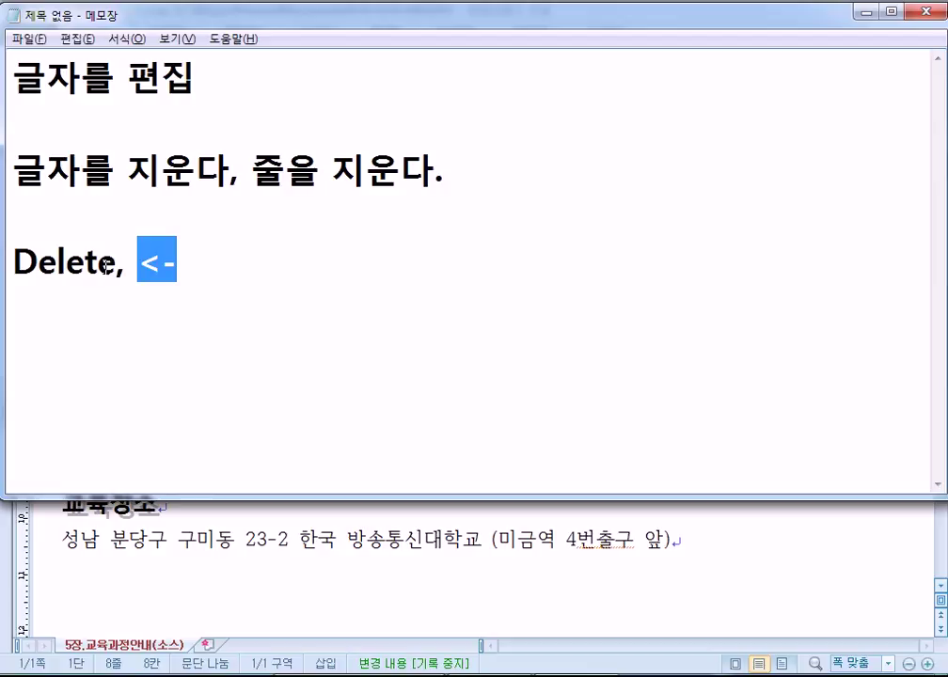
pyautogui.moveTo(117, 264); pyautogui.dragTo(5, 264)
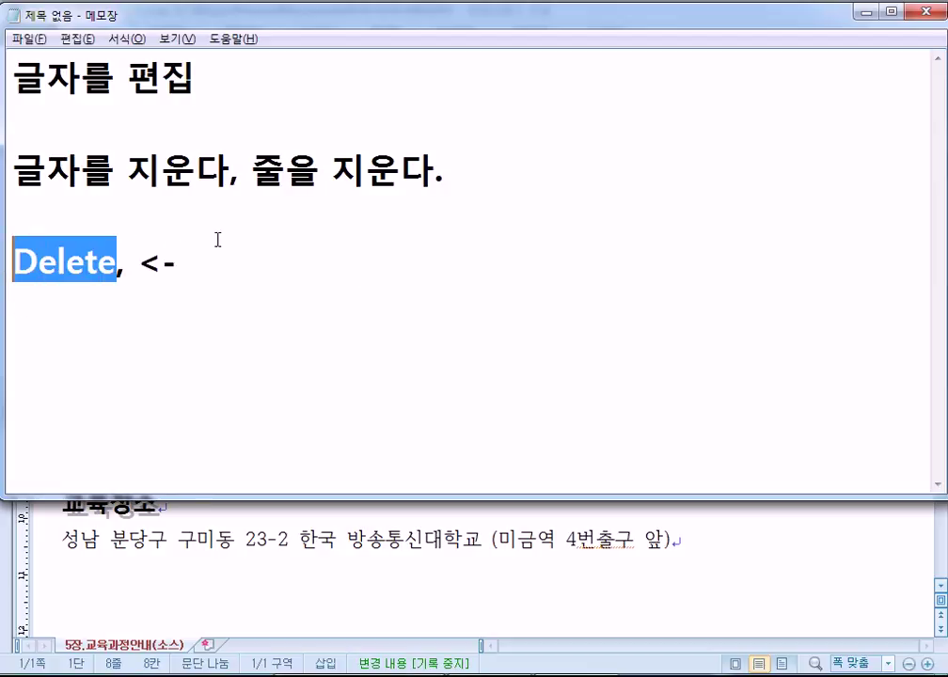
pyautogui.hotkey('alt', 'Tab')
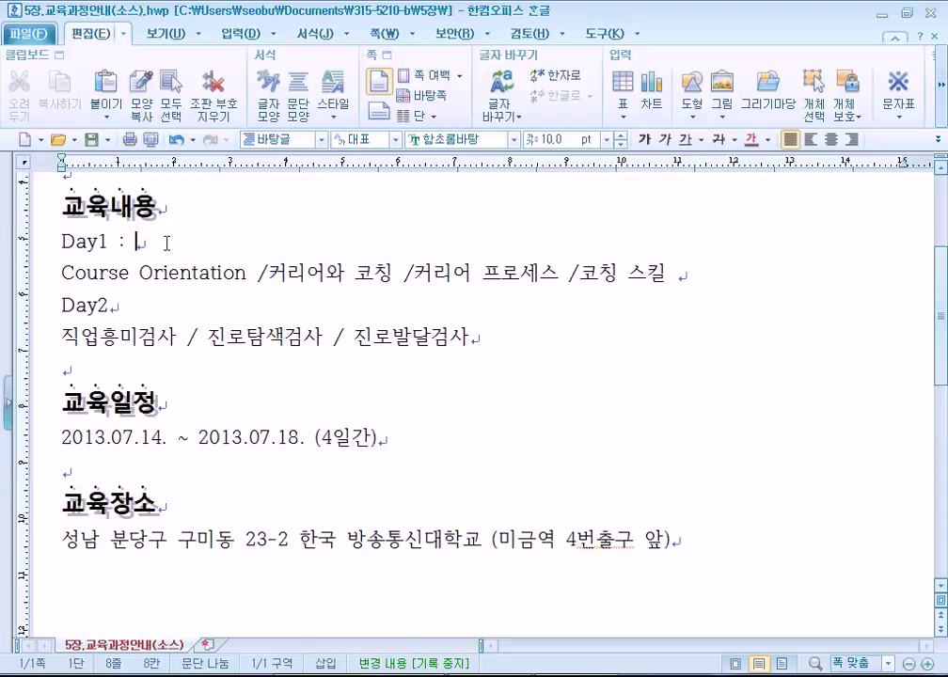
pyautogui.press('Delete')
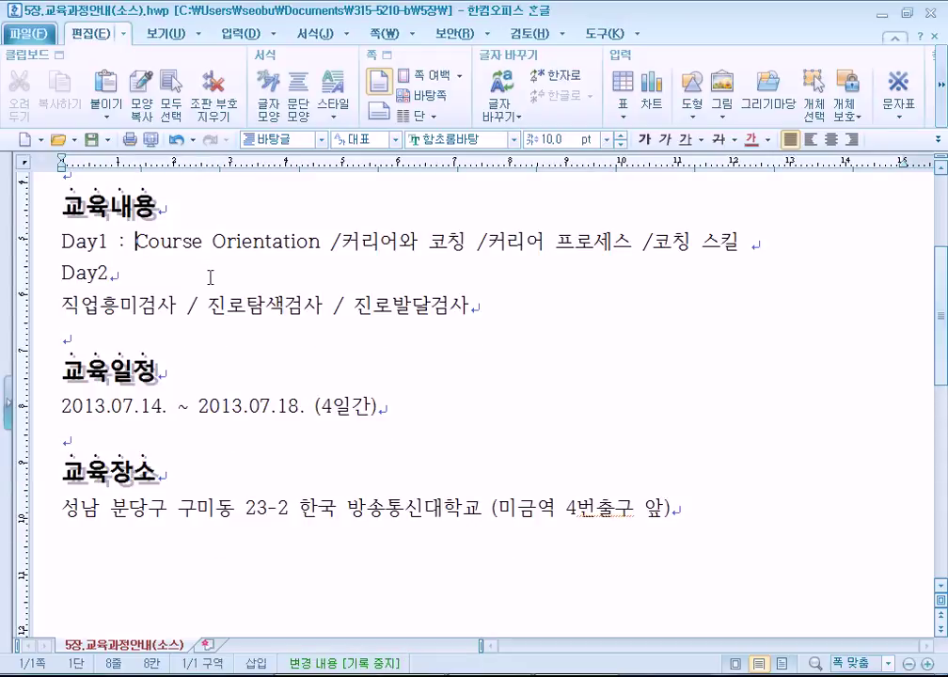
pyautogui.press('Return')
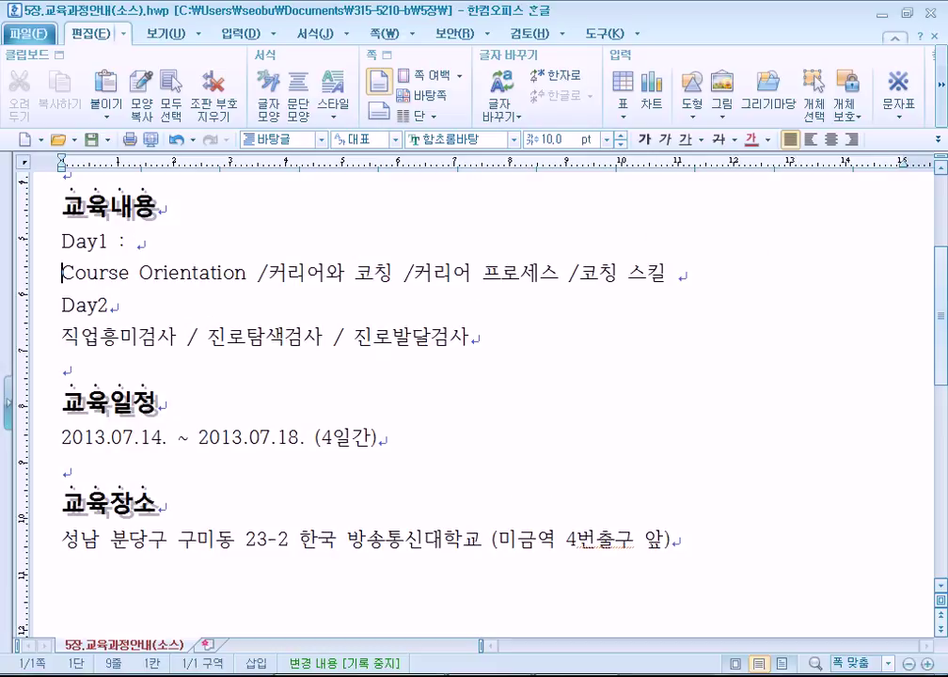
pyautogui.click(139, 242)
pyautogui.press('Right')
# Highlight "<-" in Notepad, and in Hangul join the Course Orientation line to Day1 from the line's start
pyautogui.moveTo(63, 272); pyautogui.dragTo(153, 274)
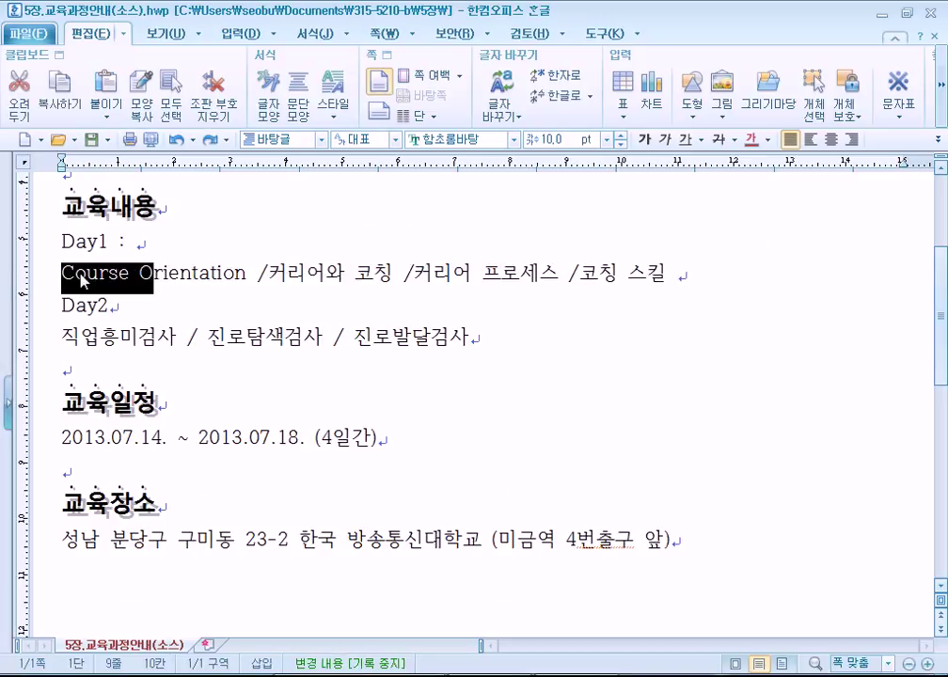
pyautogui.click(65, 280)
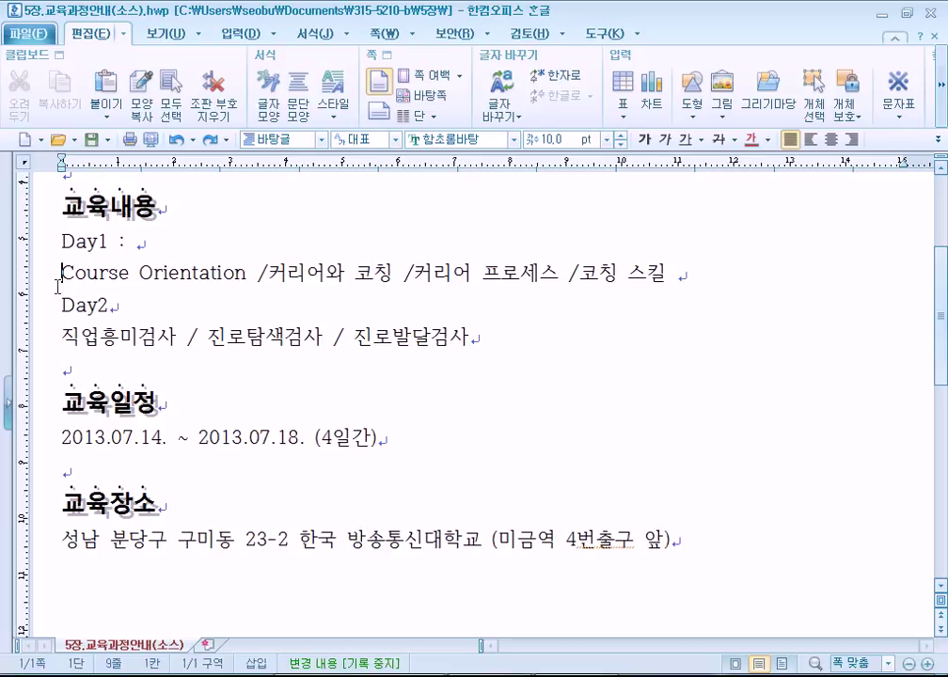
pyautogui.hotkey('alt', 'Tab')
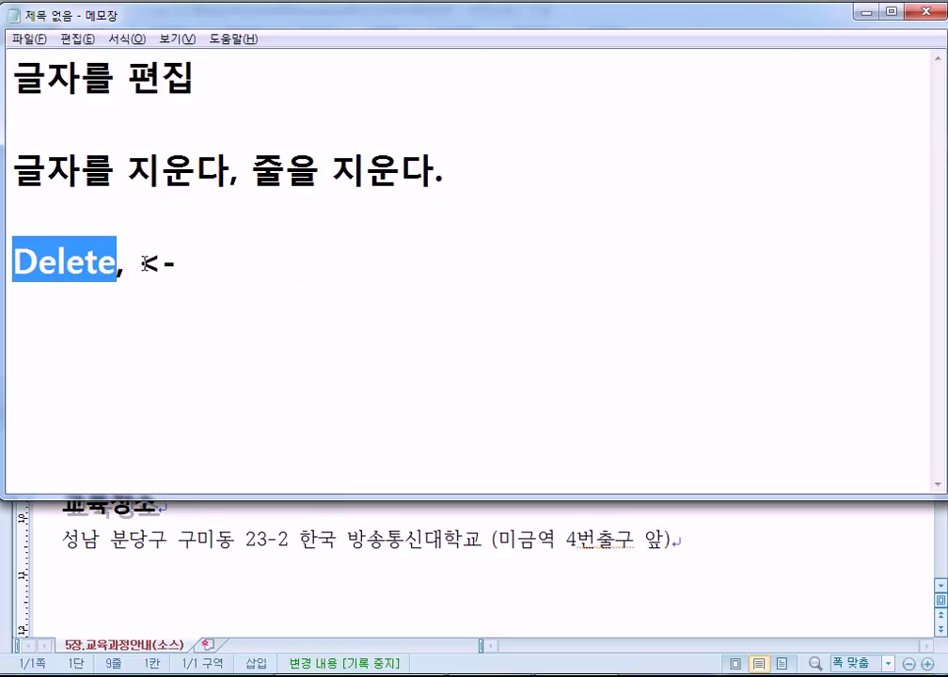
pyautogui.moveTo(139, 261); pyautogui.dragTo(188, 267)
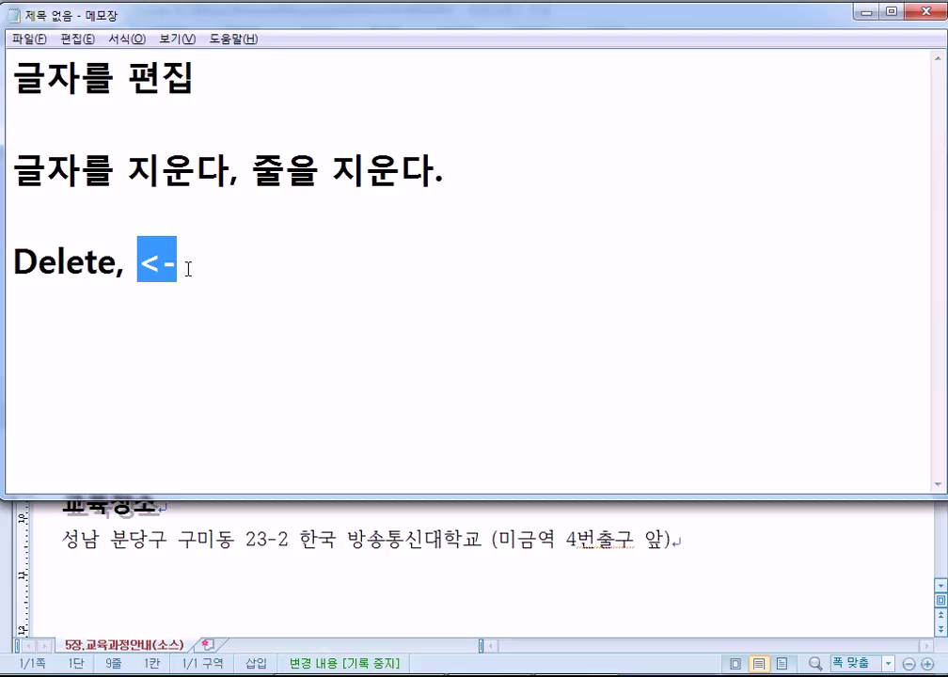
pyautogui.hotkey('alt', 'Tab')
pyautogui.press('BackSpace')
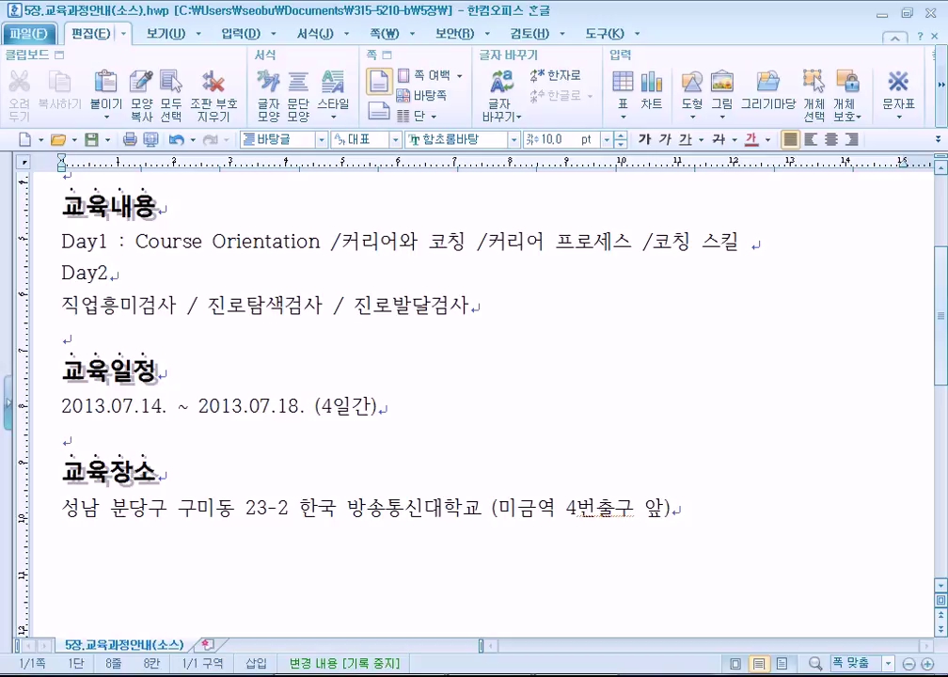
# Join the 직업흥미검사 line to Day2 and insert a colon with surrounding spaces between them
pyautogui.press('Down')
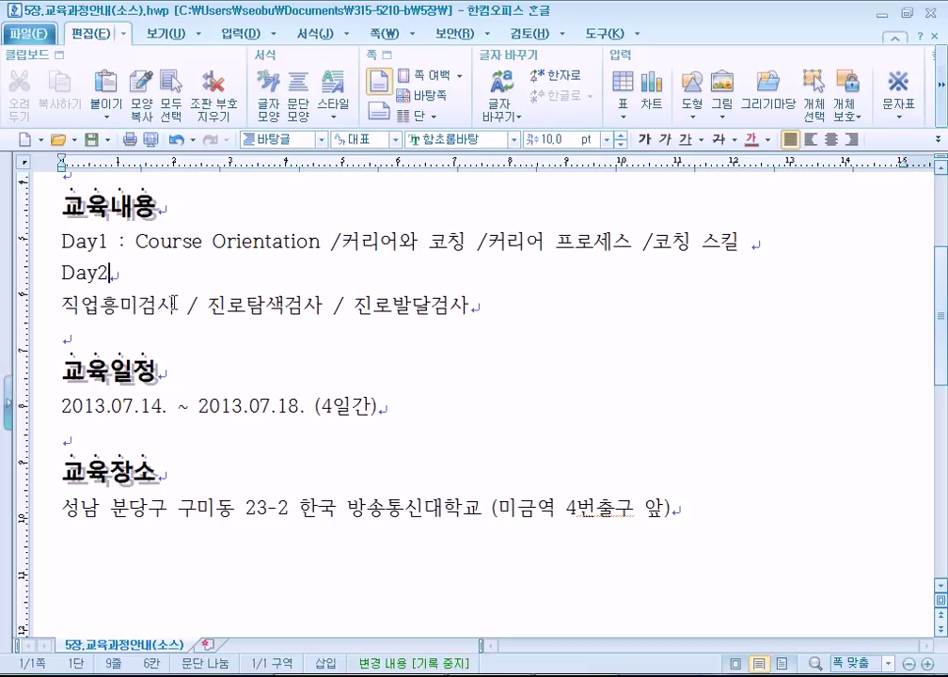
pyautogui.press('Delete')
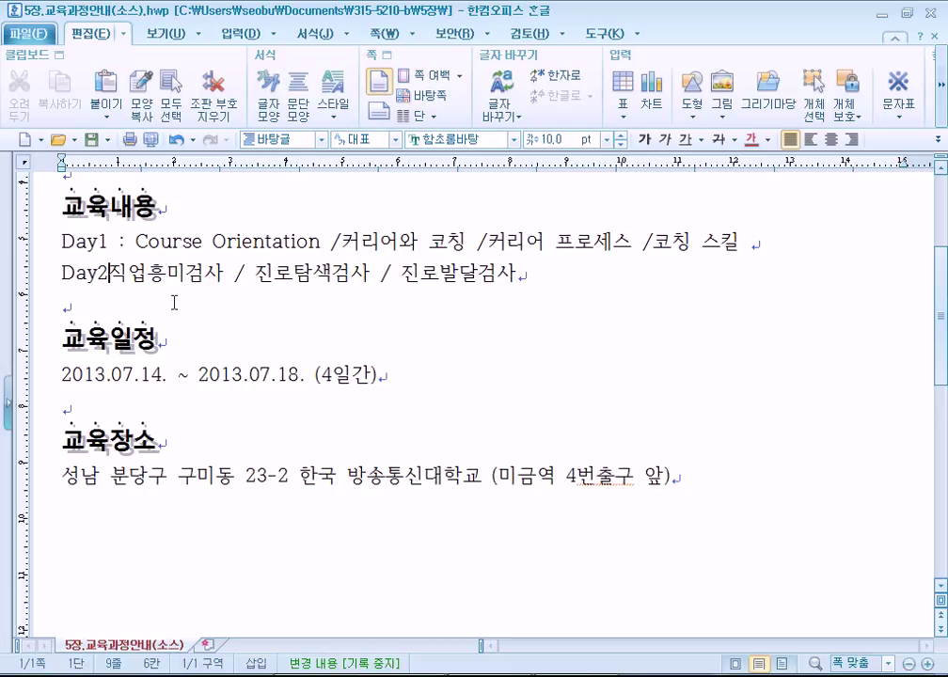
pyautogui.write(':')
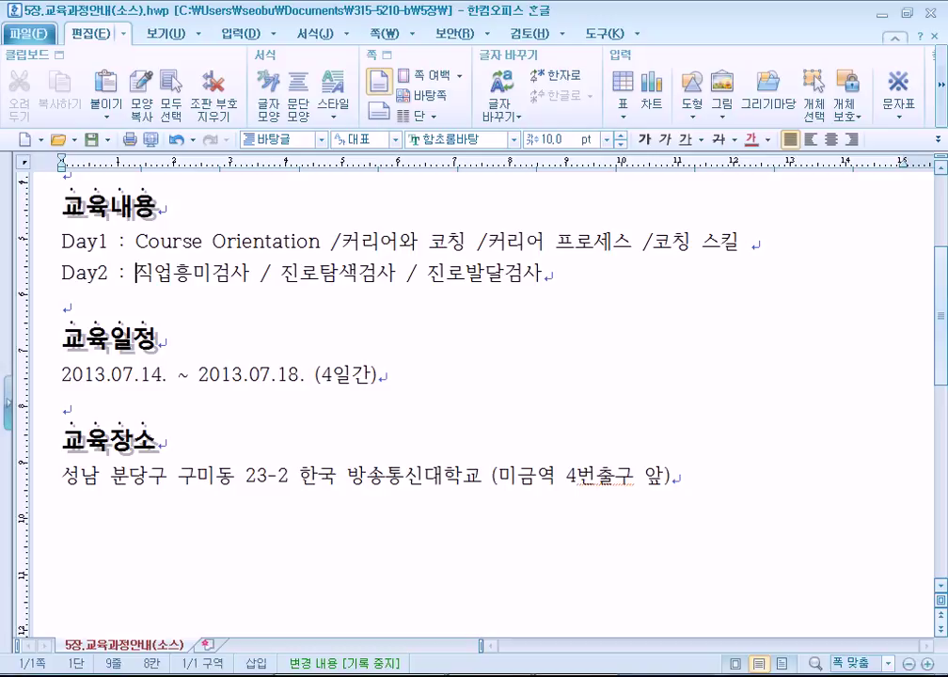
pyautogui.click(172, 302)
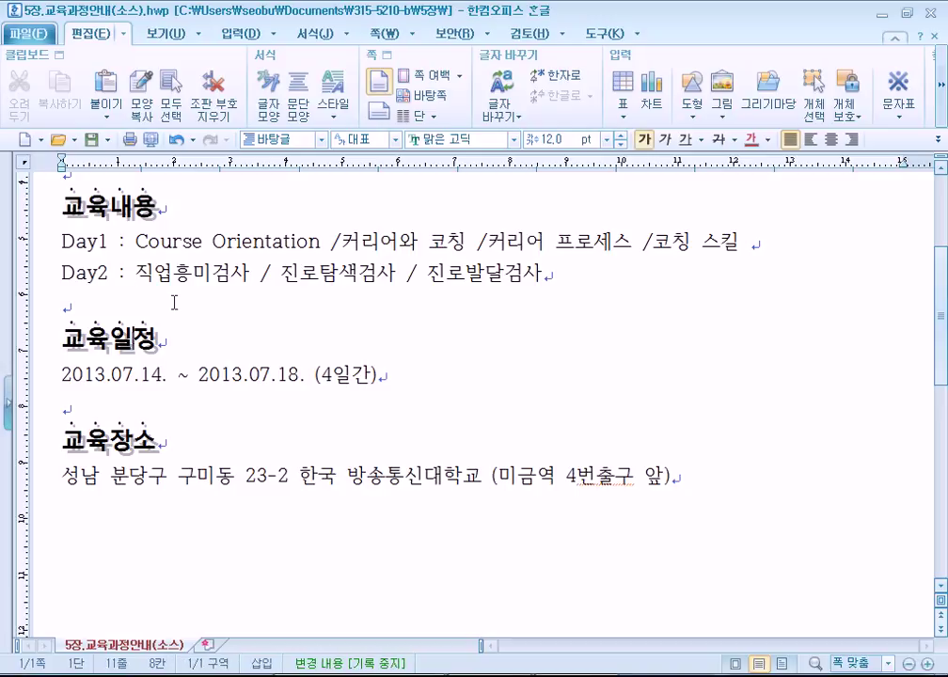
pyautogui.click(173, 302)
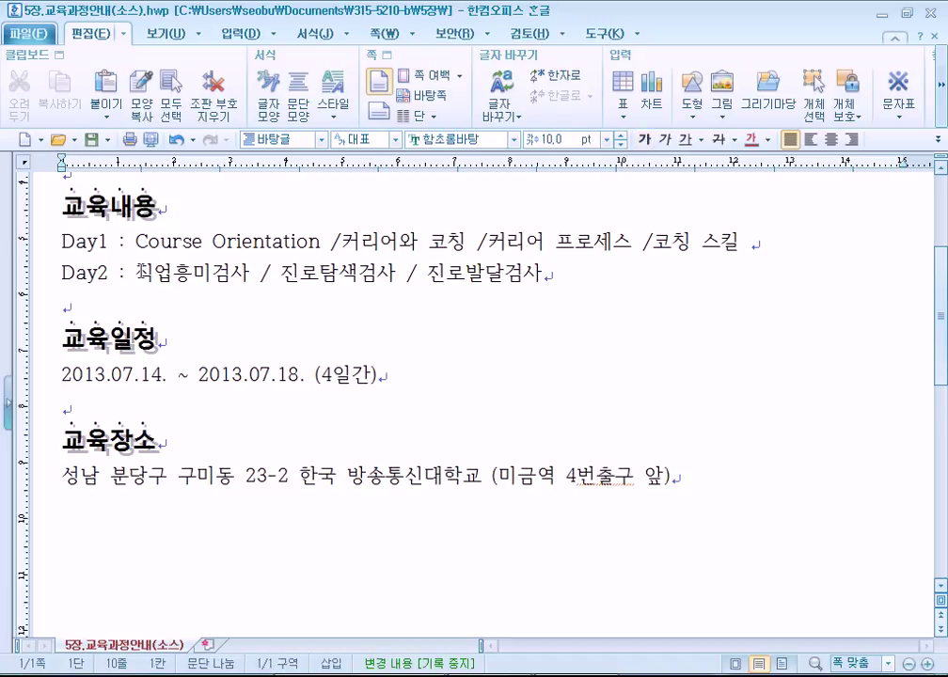
pyautogui.click(59, 242)
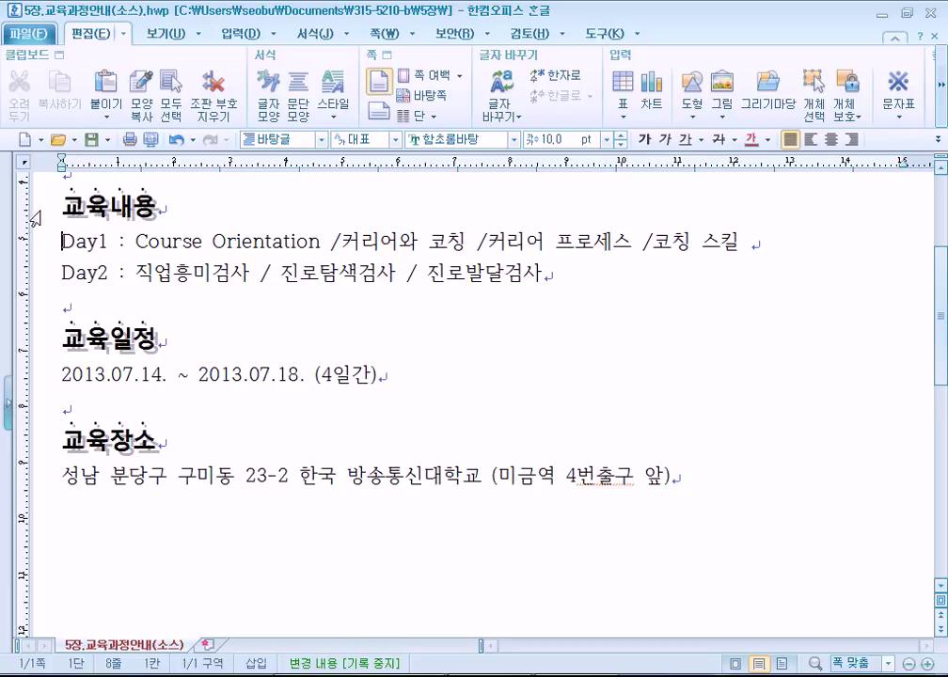
pyautogui.click(32, 219)
pyautogui.click(51, 243)
pyautogui.click(172, 209)
pyautogui.scroll(1, 113, 263)
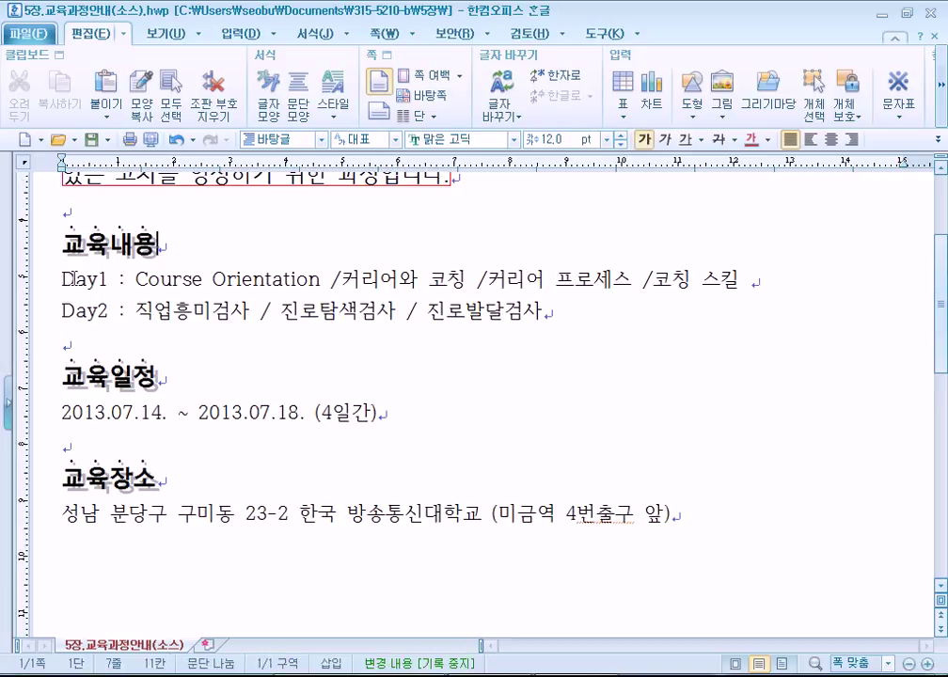
pyautogui.click(62, 279)
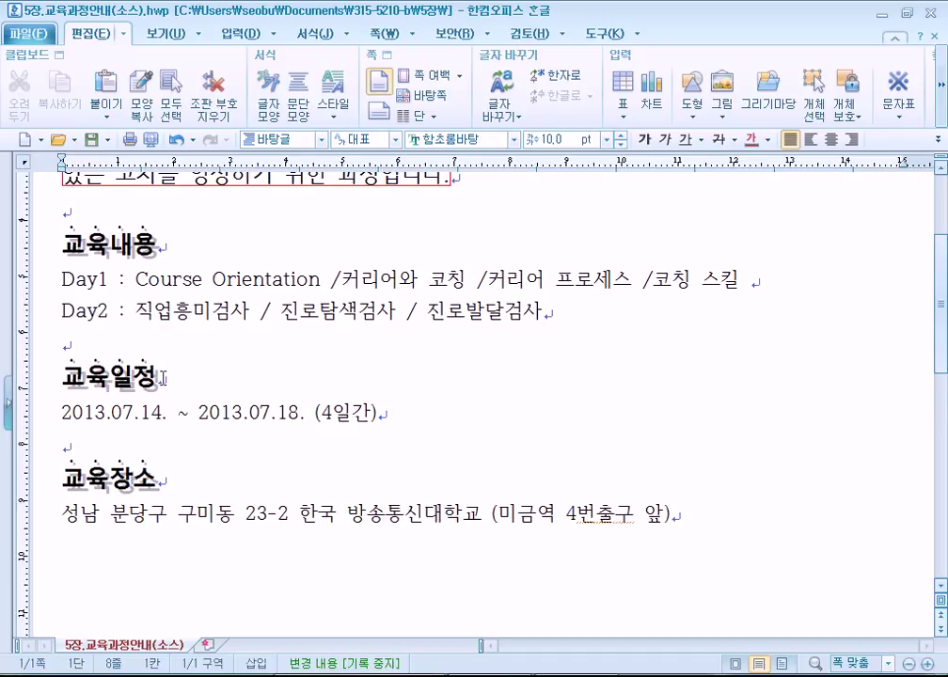
# Insert a blank line below the 교육내용 heading and undo it
pyautogui.click(192, 250)
pyautogui.press('Return')
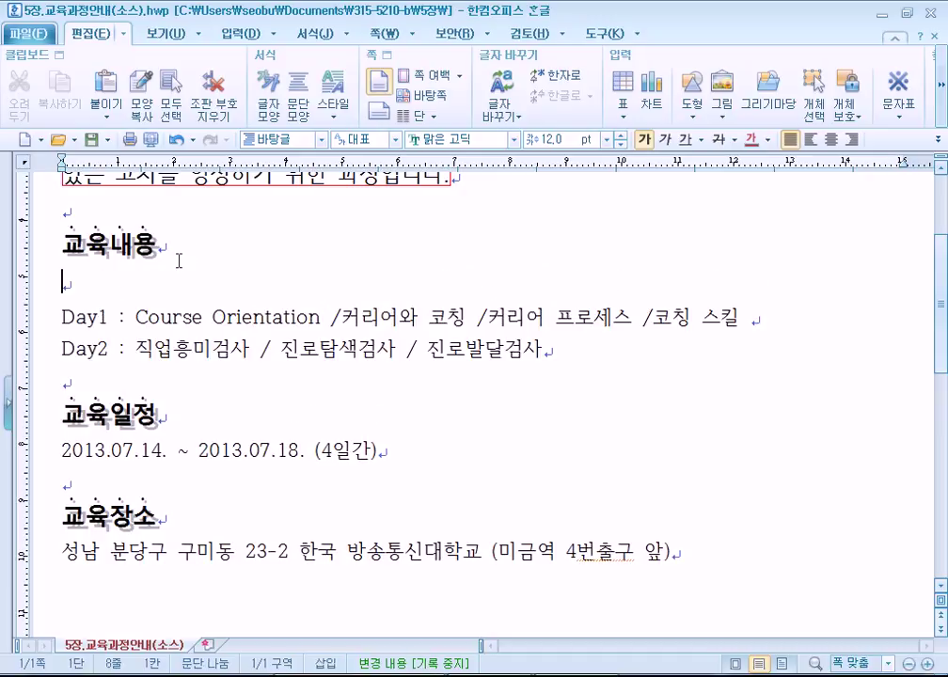
pyautogui.press('Down')
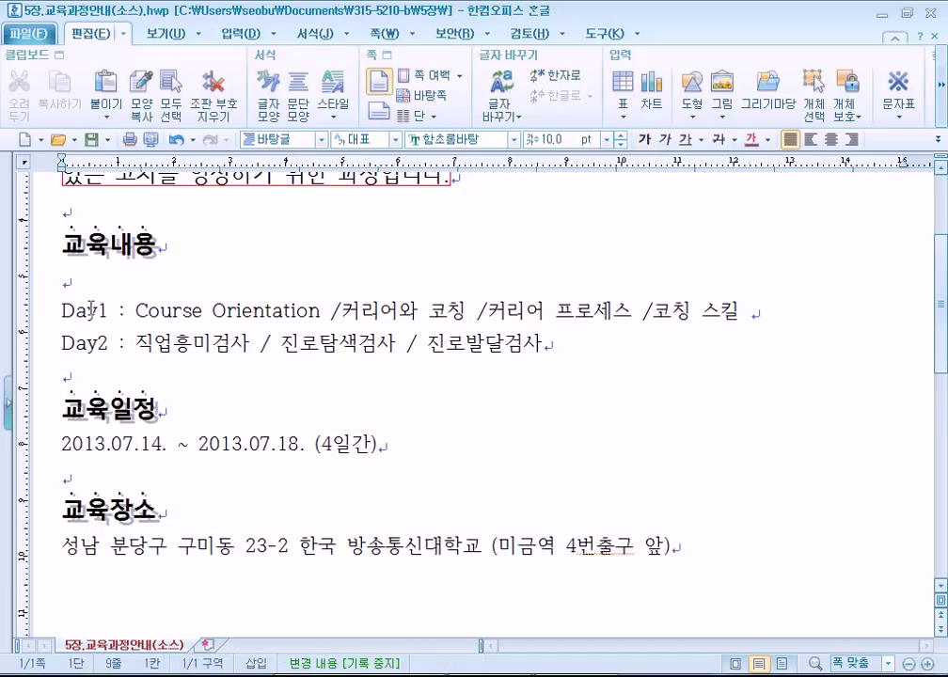
pyautogui.hotkey('ctrl', 'z')
pyautogui.press('Left')
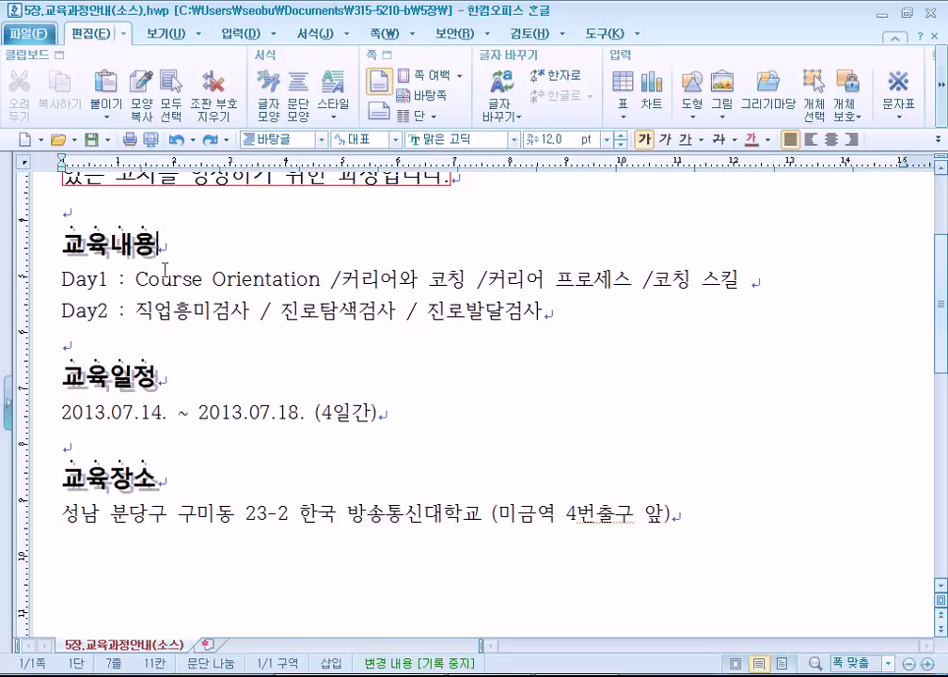
# Try adding stray characters at the end of the 교육내용 heading and delete them
pyautogui.write('ㄹㅎㅎ히')
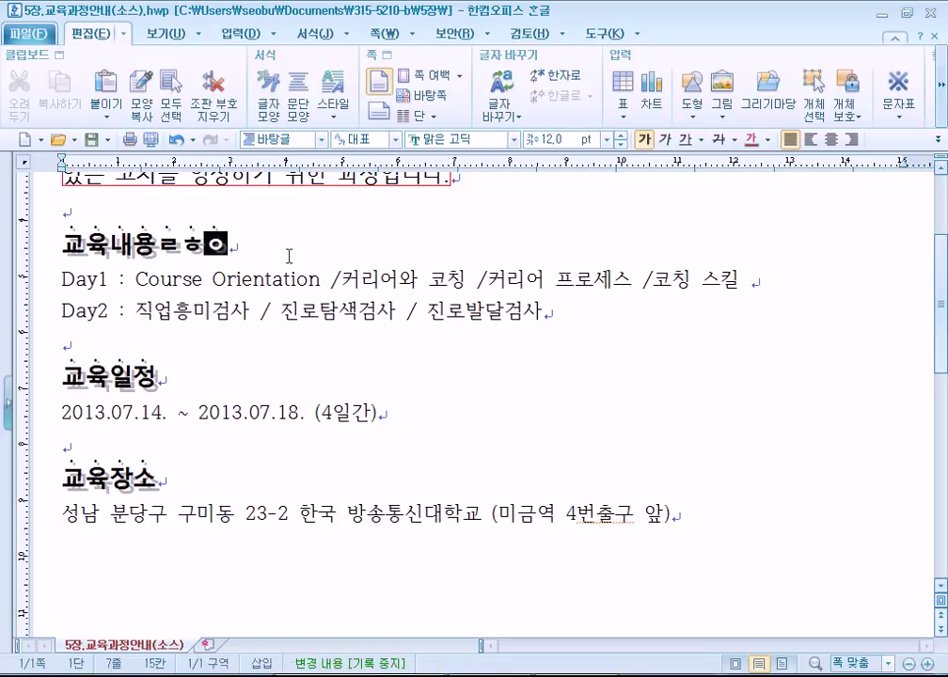
pyautogui.press('BackSpace')
pyautogui.press('BackSpace')
pyautogui.press('BackSpace')
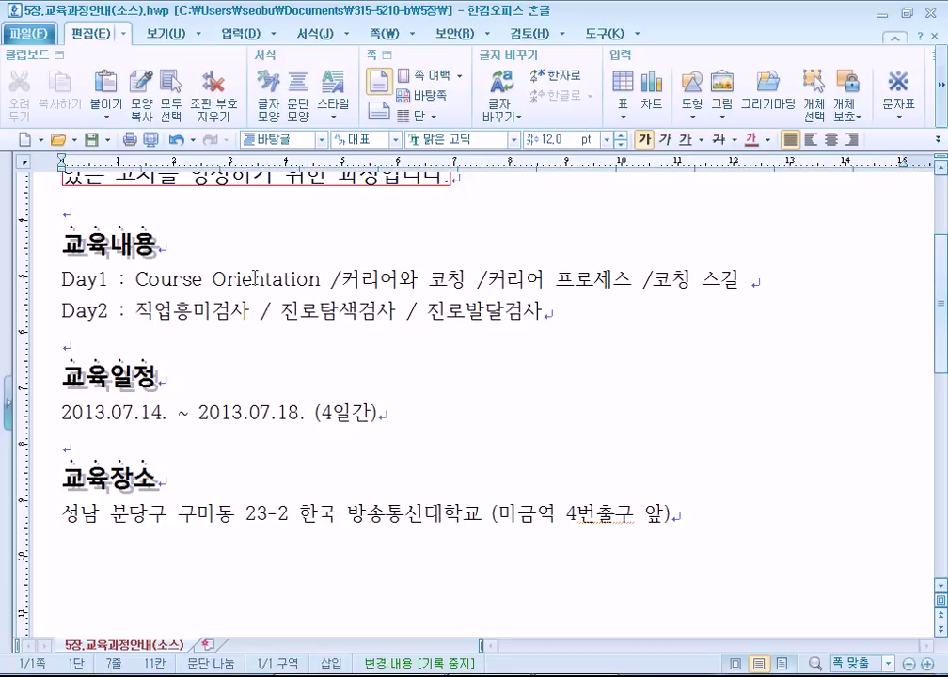
# Try adding 교육 on a new line started from the end of the 교육내용 heading, and remove that line
pyautogui.press('Return')
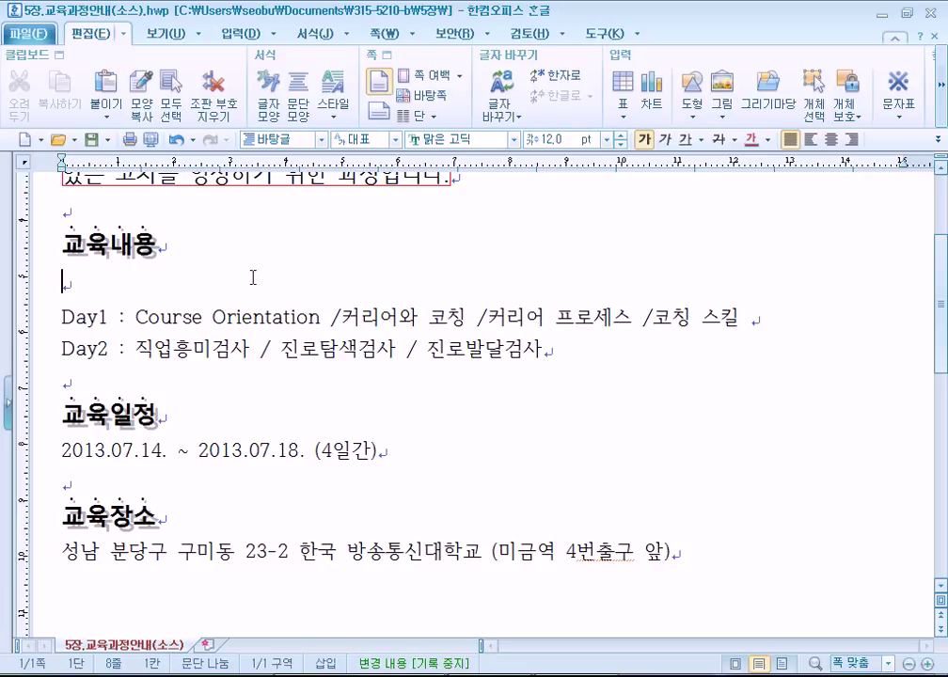
pyautogui.write('교육')
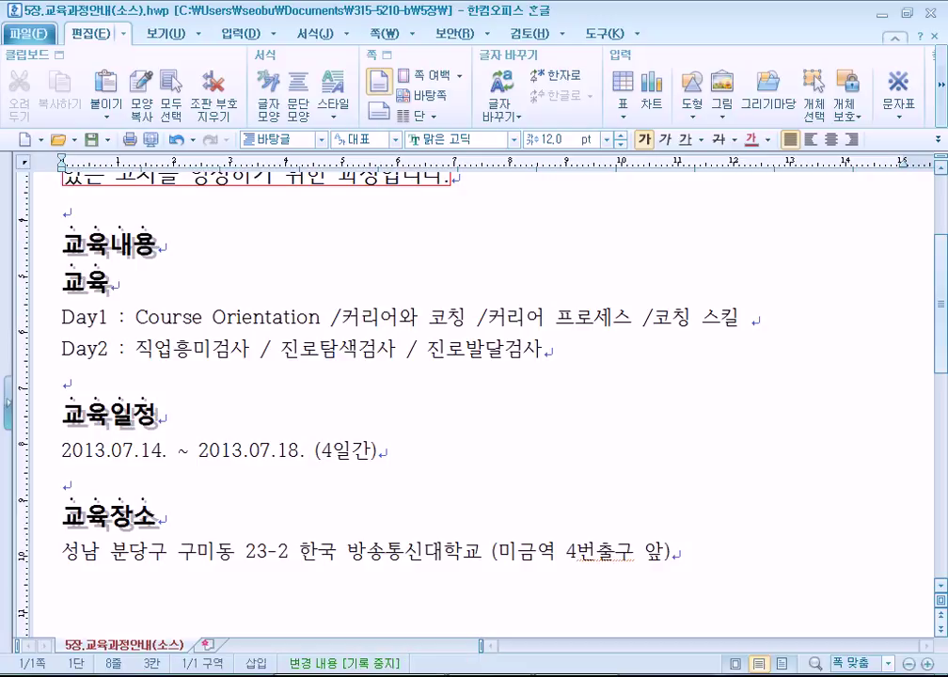
pyautogui.press('BackSpace')
pyautogui.press('BackSpace')
pyautogui.press('BackSpace')
pyautogui.press('BackSpace')
pyautogui.press('BackSpace')
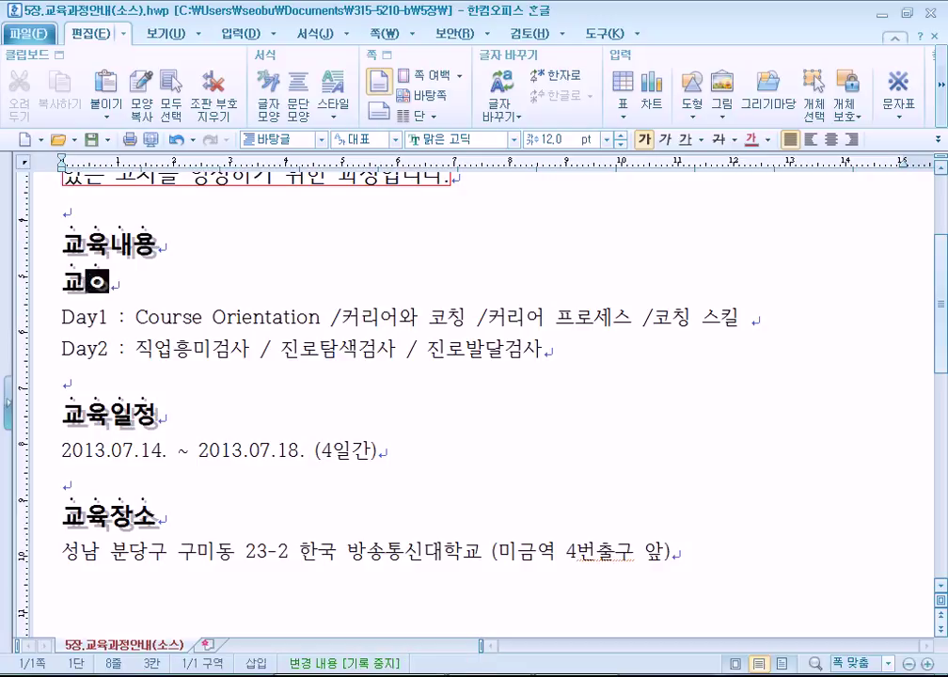
pyautogui.press('Right')
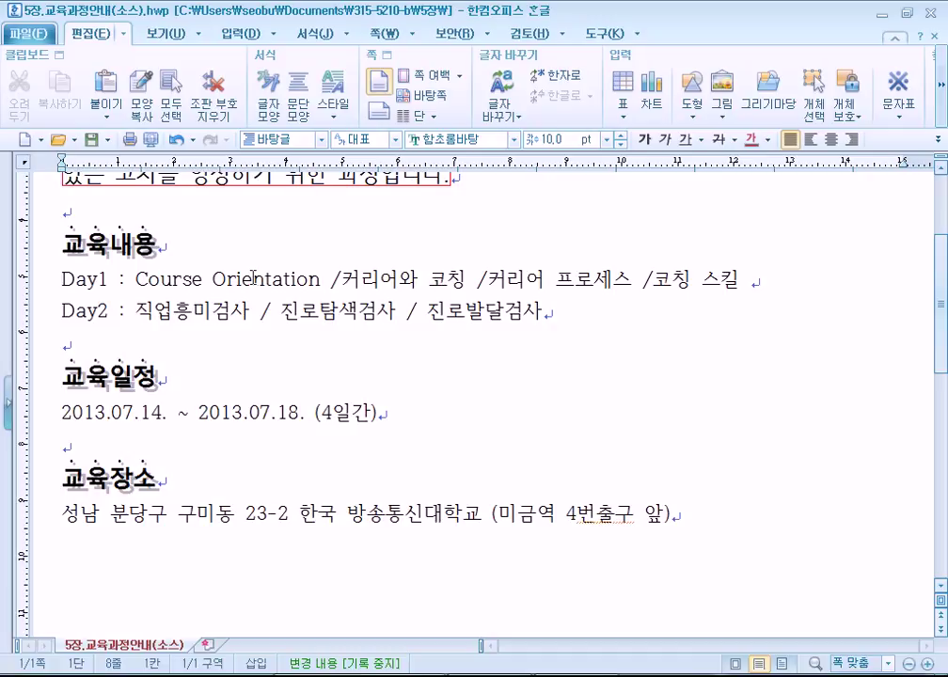
# Try a body-format 교육내용 line inserted from the start of the Day1 line, and remove it
pyautogui.press('Return')
pyautogui.press('Up')
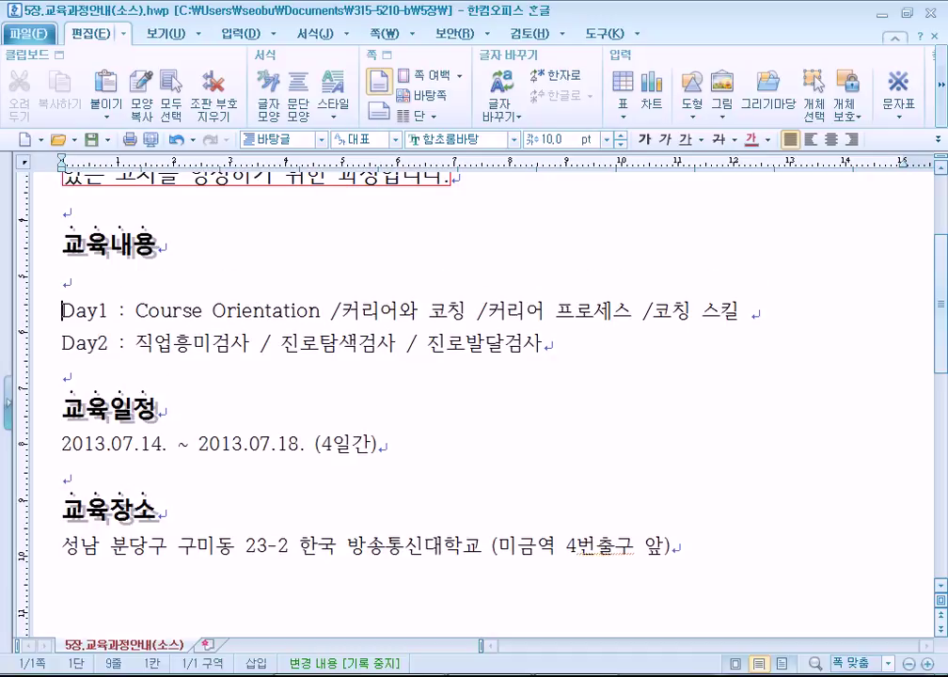
pyautogui.write('교육내용')
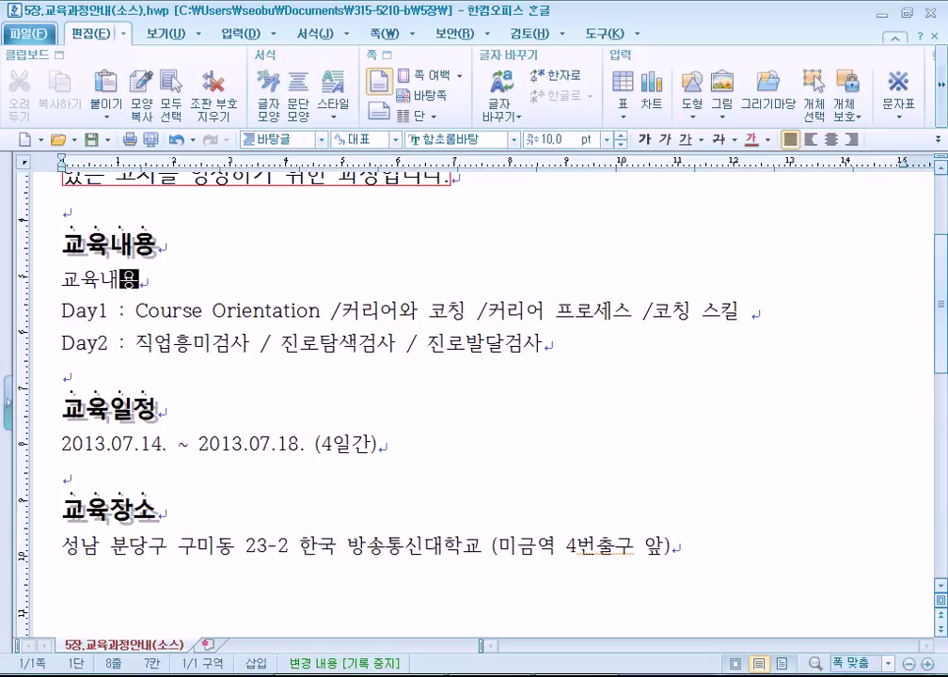
pyautogui.hotkey('shift', 'Home')
pyautogui.press('Delete')
pyautogui.press('Delete')
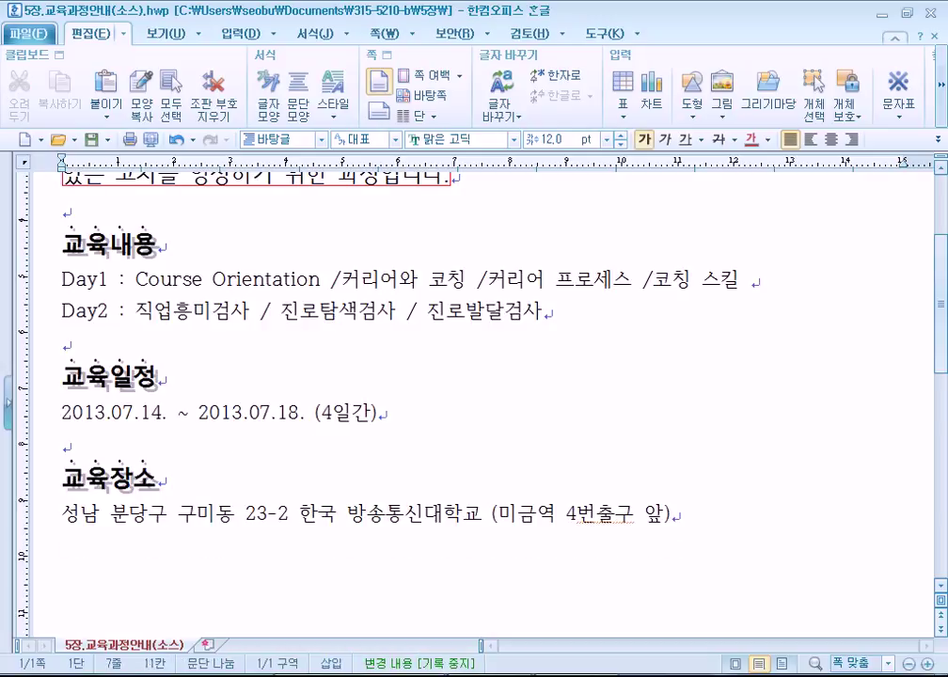
# Repeat the plain 교육내용 line above Day1 and delete it back up to the heading
pyautogui.press('Left')
pyautogui.press('Return')
pyautogui.write('교육내용')
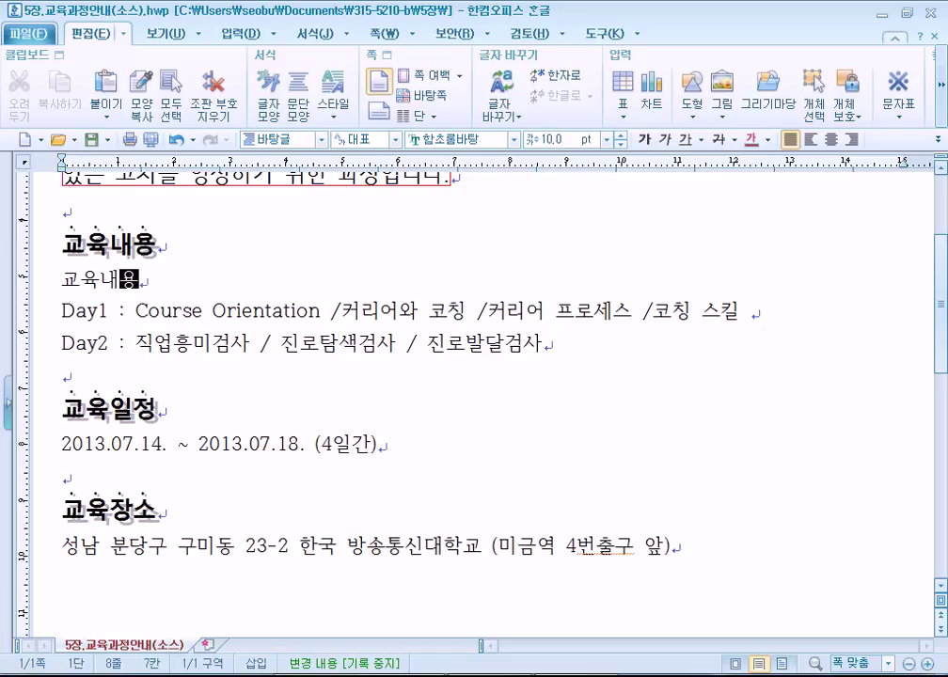
pyautogui.hotkey('shift', 'Home')
pyautogui.press('BackSpace')
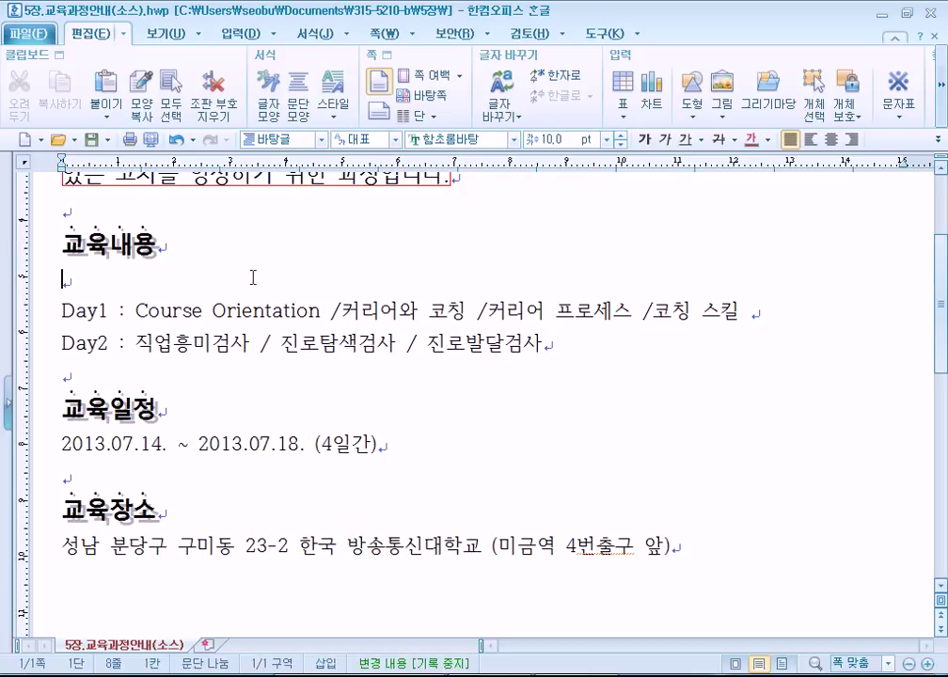
pyautogui.press('BackSpace')
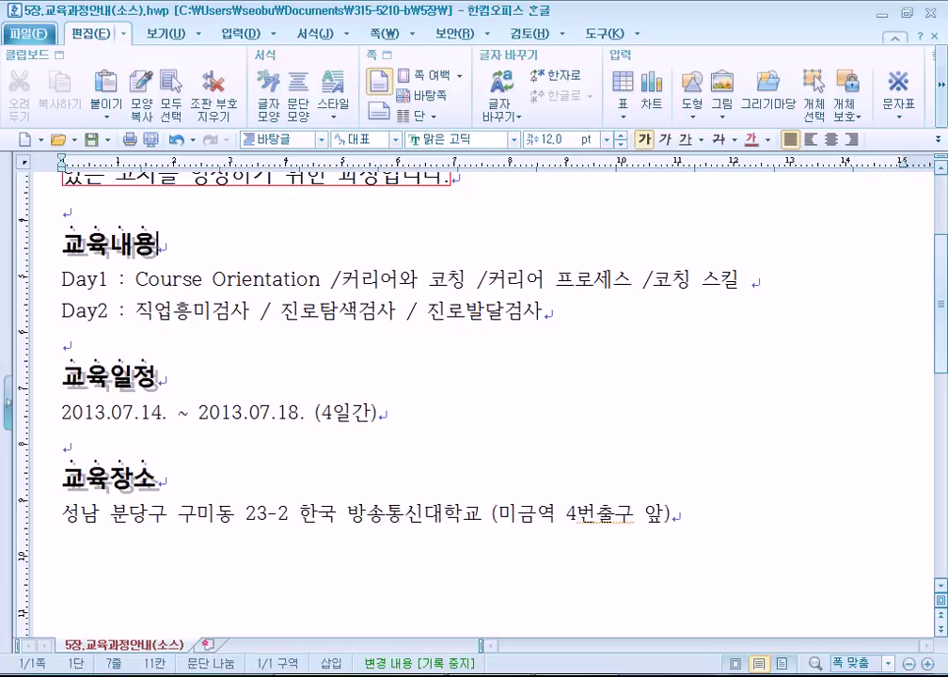
# Add a second 교육내용 line in the heading format directly below the first 교육내용 heading
pyautogui.press('Return')
pyautogui.write('교육내요ㅇ')
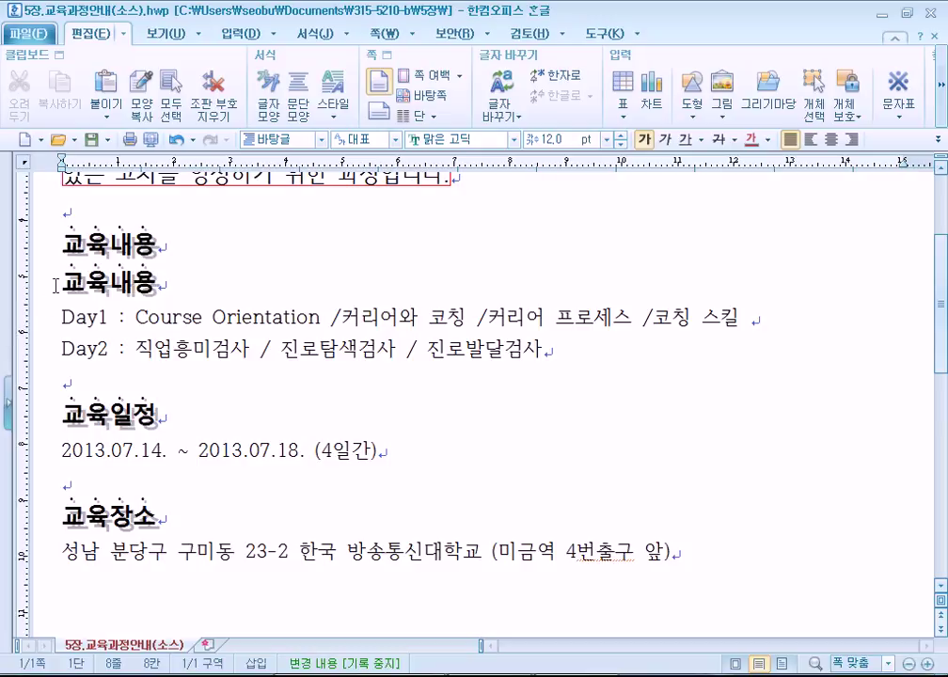
# Try a plain 교육 line between the second 교육내용 heading and Day1, and delete it
pyautogui.click(63, 320)
pyautogui.press('Return')
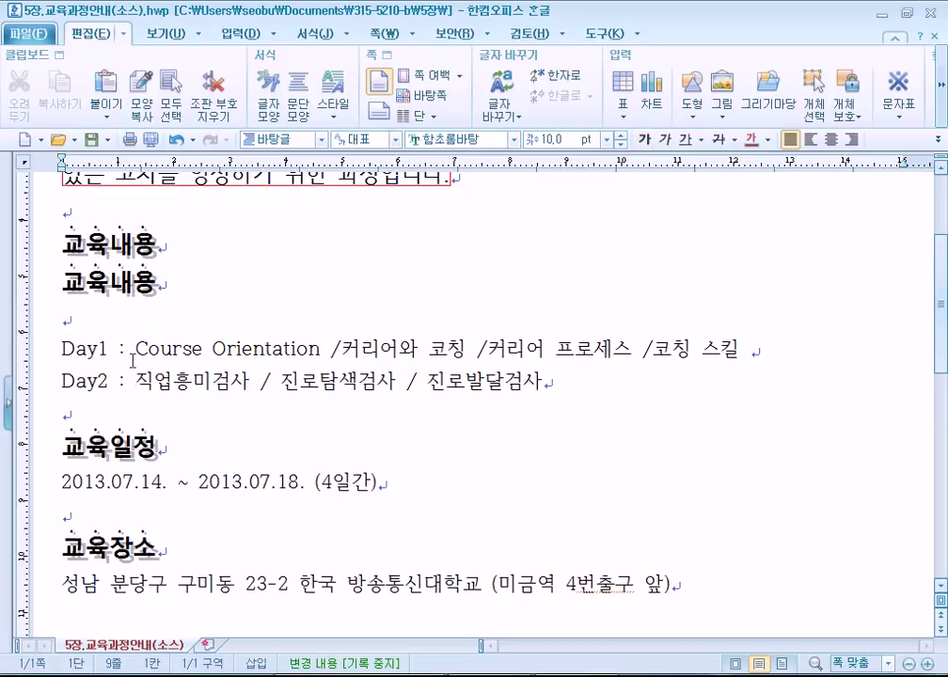
pyautogui.press('Up')
pyautogui.write('교육')
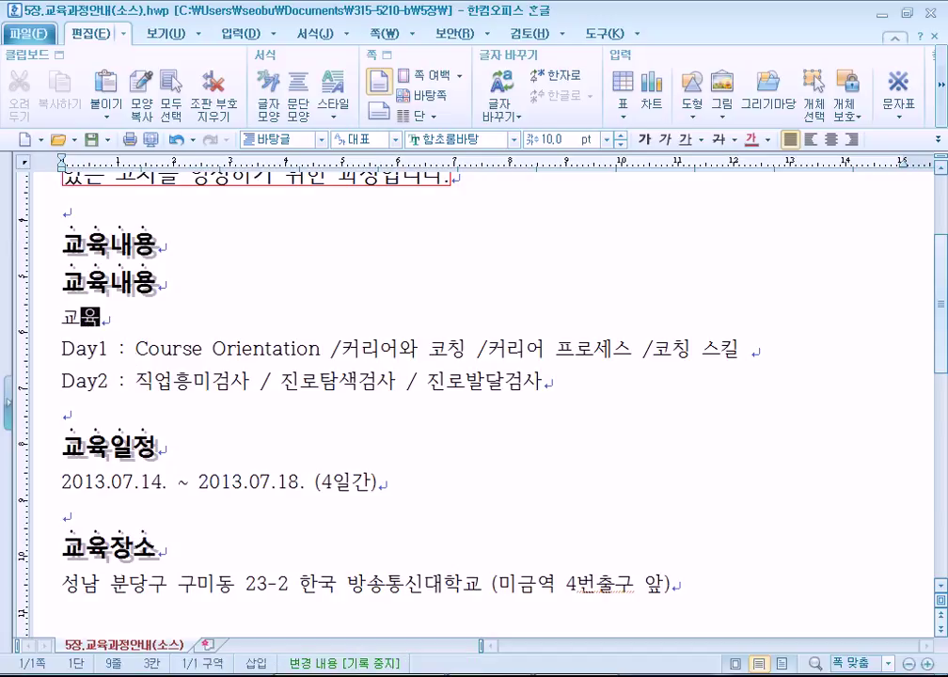
pyautogui.click(55, 318)
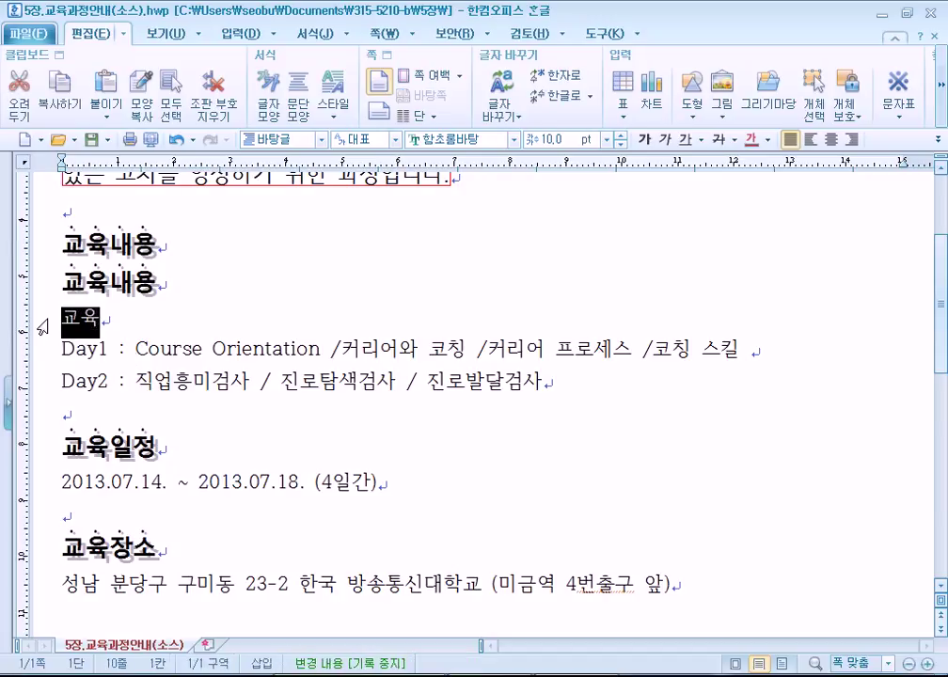
pyautogui.press('Delete')
# Highlight both 교육내용 headings and part of the 교육일정 heading to compare their formatting
pyautogui.moveTo(57, 285); pyautogui.dragTo(193, 273)
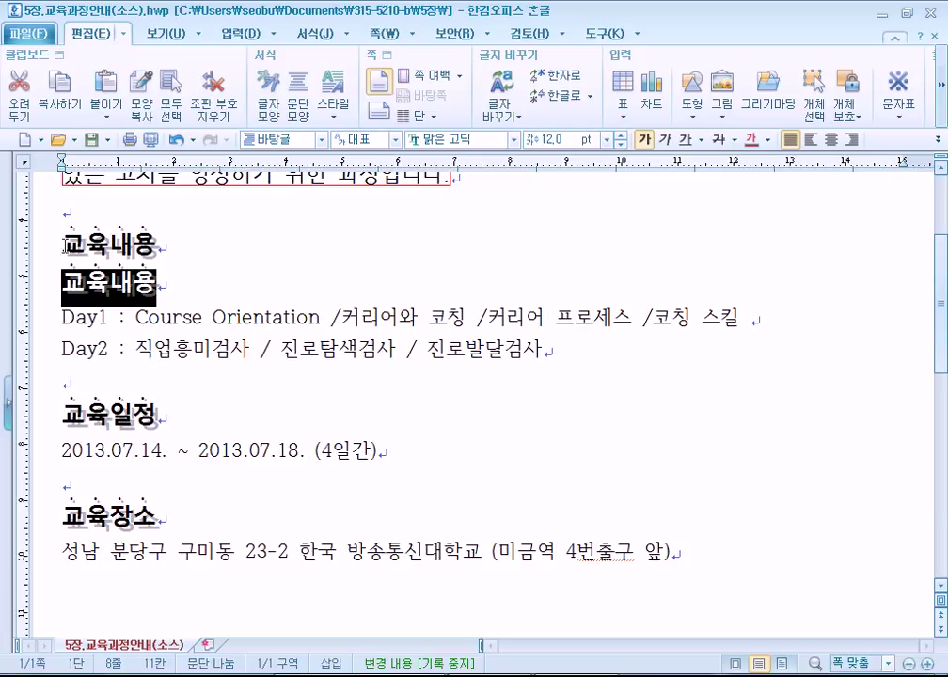
pyautogui.moveTo(58, 243); pyautogui.dragTo(179, 240)
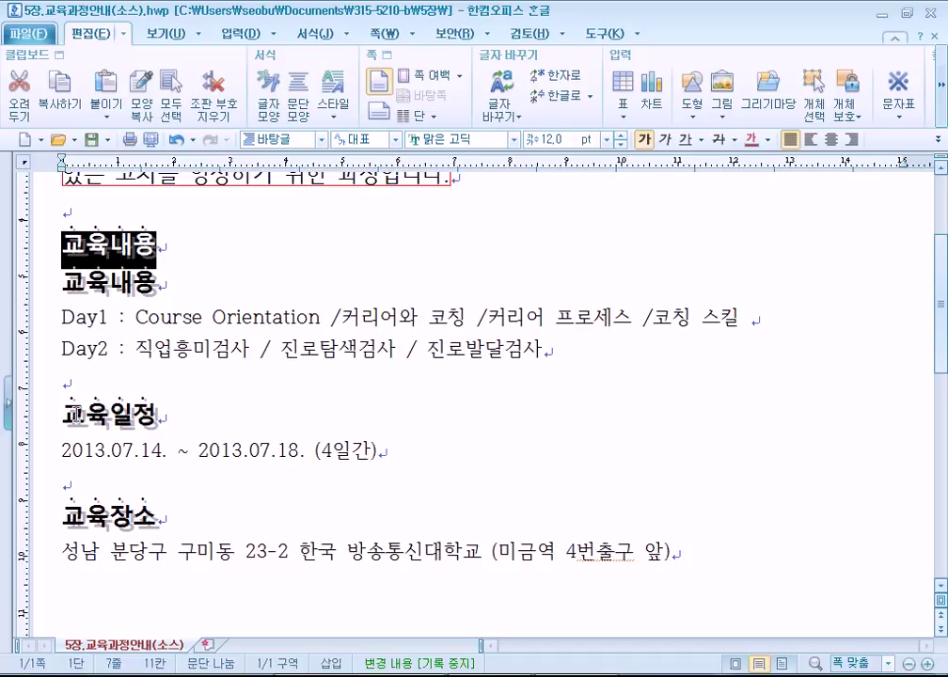
pyautogui.moveTo(87, 414); pyautogui.dragTo(158, 414)
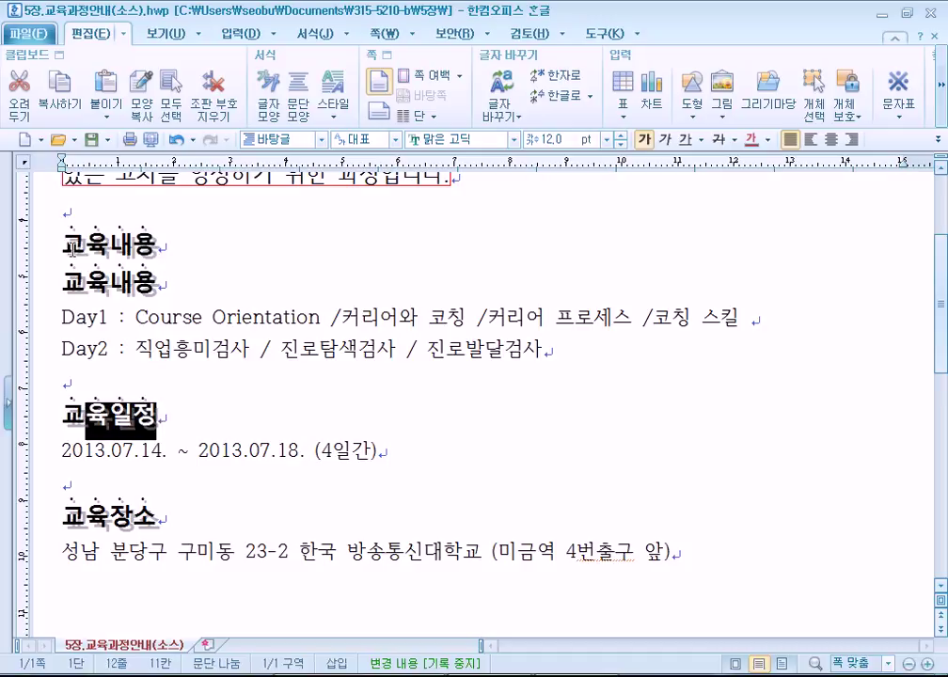
# Copy the first 교육내용 heading's character shape (글자 모양) onto the date line under 교육일정, and undo it
pyautogui.click(179, 253)
pyautogui.hotkey('alt', 'c')
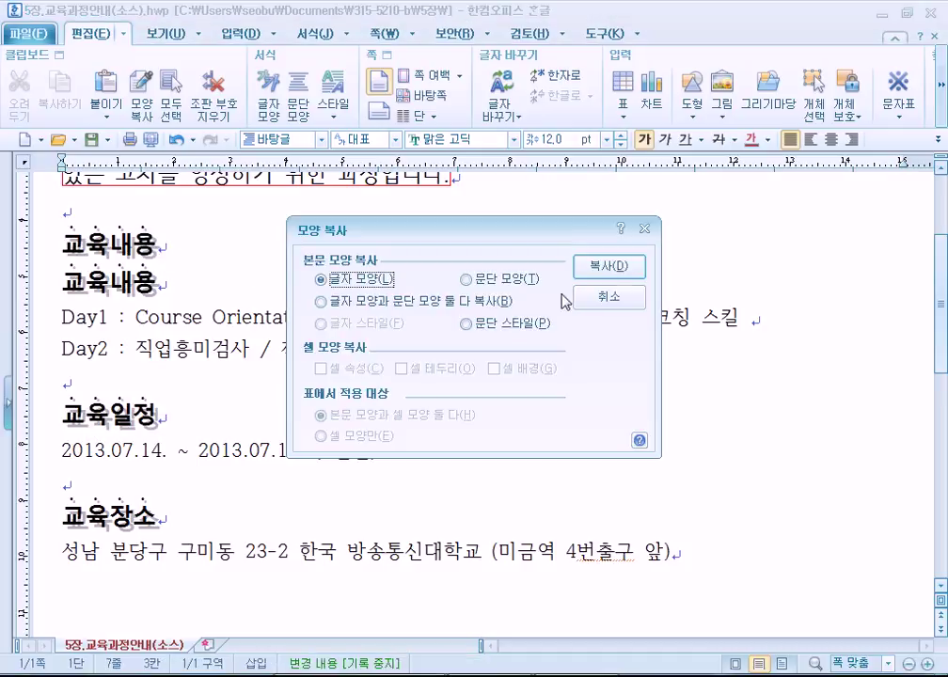
pyautogui.click(610, 268)
pyautogui.click(62, 451)
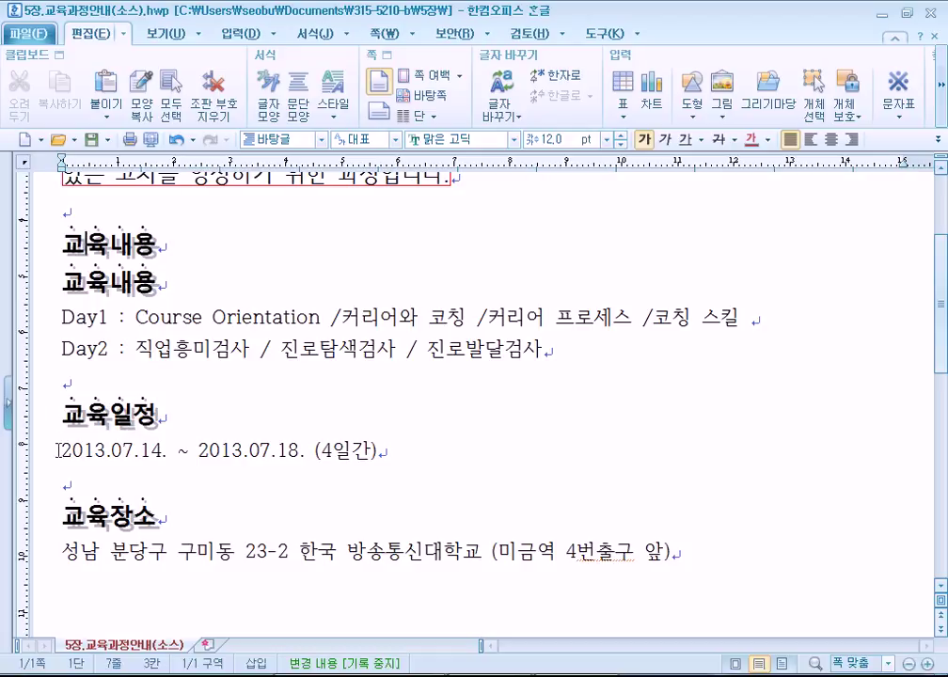
pyautogui.keyDown('shift'); pyautogui.click(435, 453); pyautogui.keyUp('shift')
pyautogui.hotkey('alt', 'c')
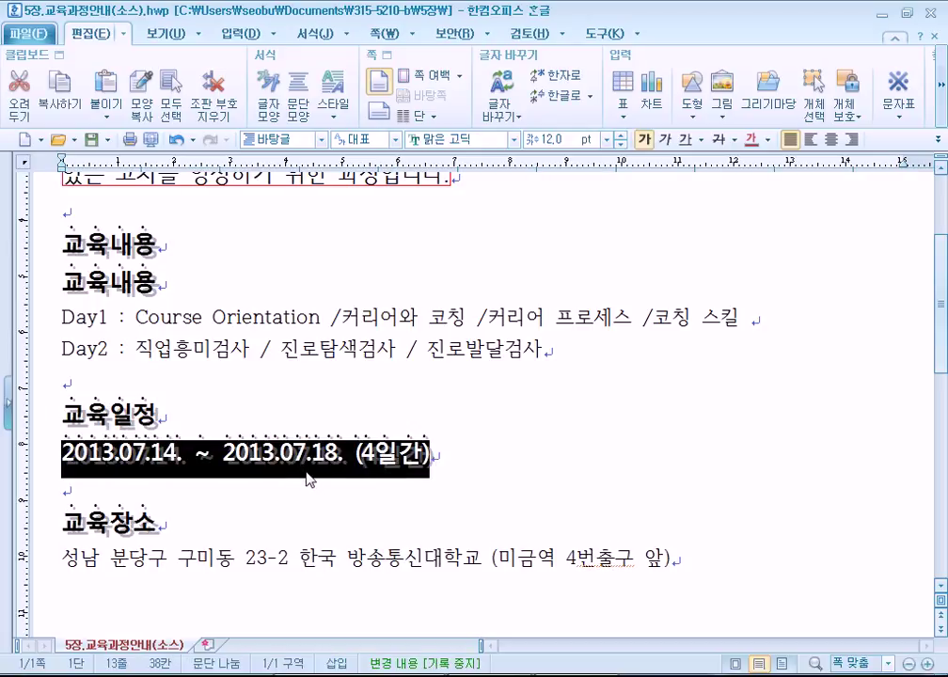
pyautogui.hotkey('ctrl', 'z')
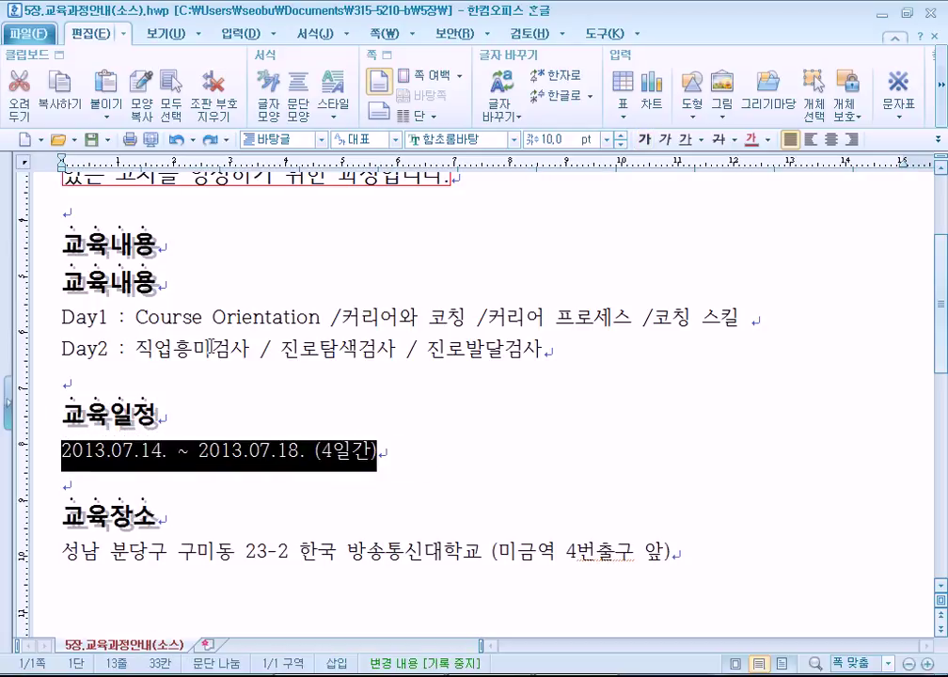
# Reset the second 교육내용 line to plain body formatting with the 바탕글 style
pyautogui.click(63, 281)
pyautogui.click(35, 284)
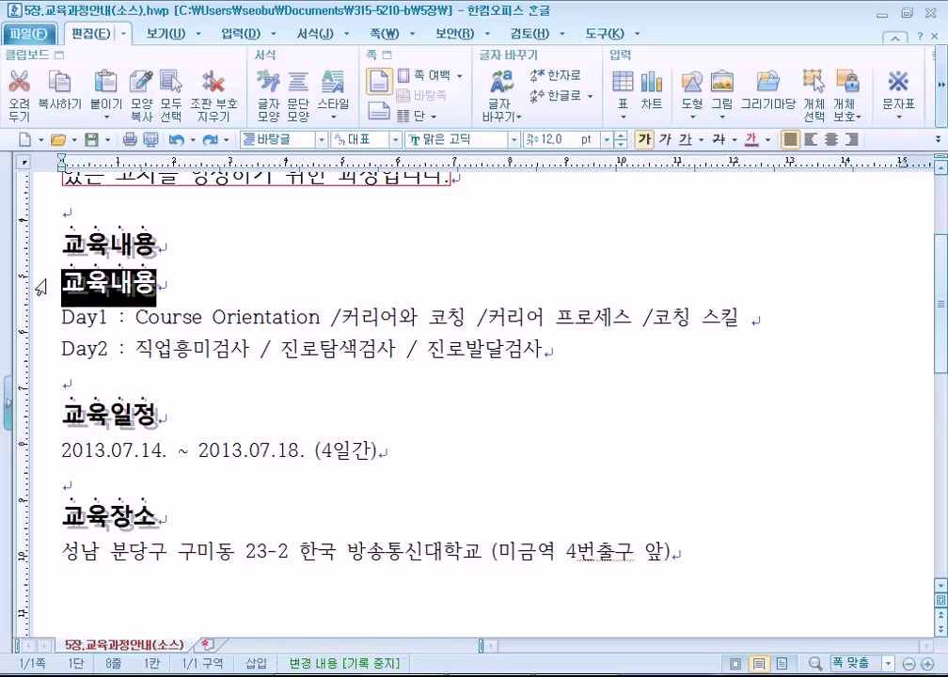
pyautogui.click(304, 36)
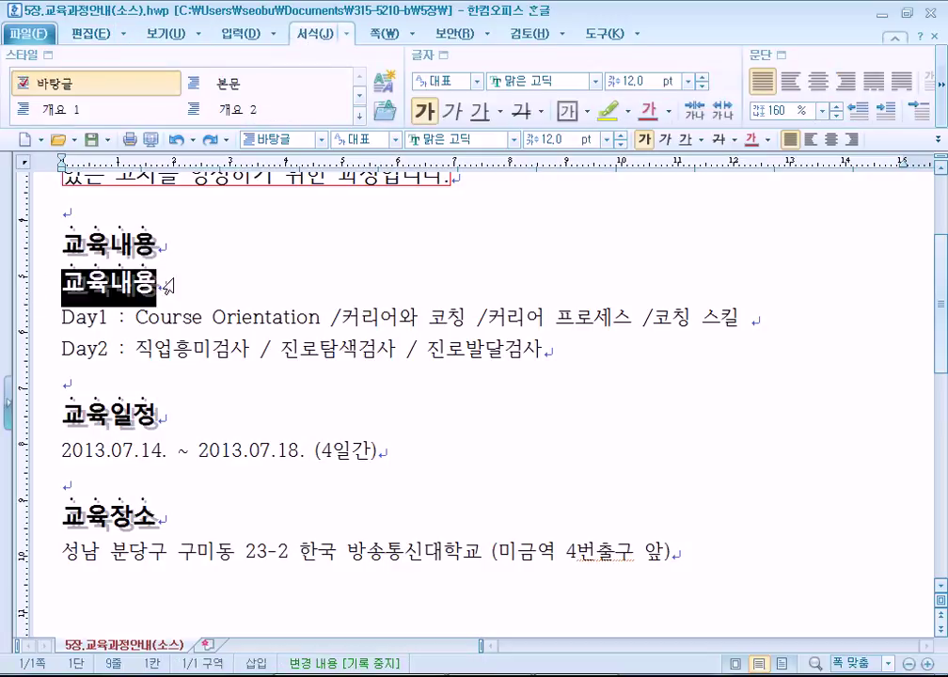
pyautogui.click(57, 85)
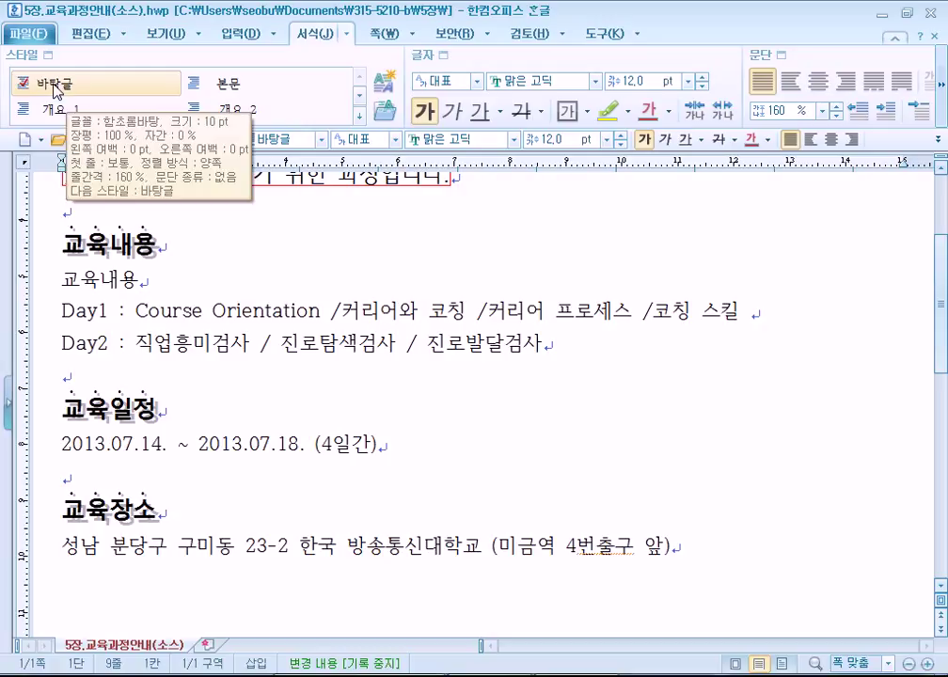
pyautogui.click(188, 316)
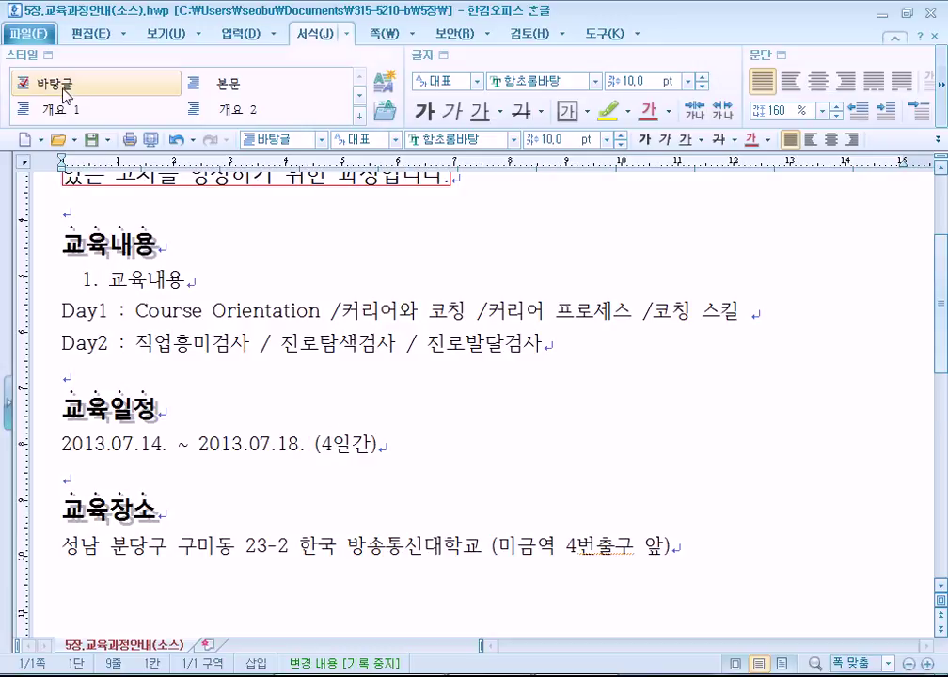
pyautogui.click(171, 291)
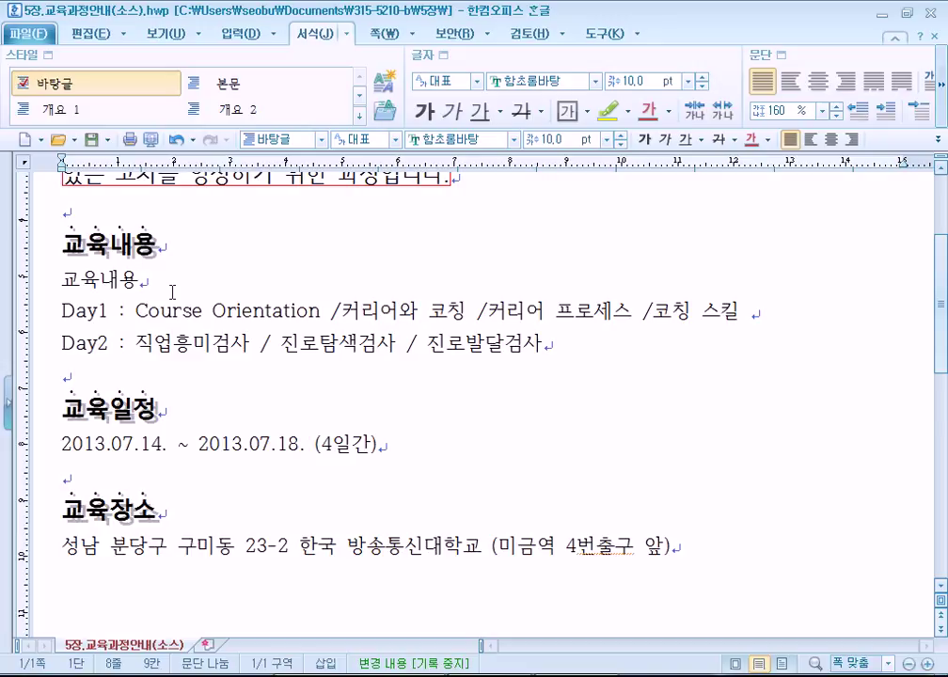
# Apply the 바탕글 style to the entire document and undo it
pyautogui.scroll(3, 41, 197)
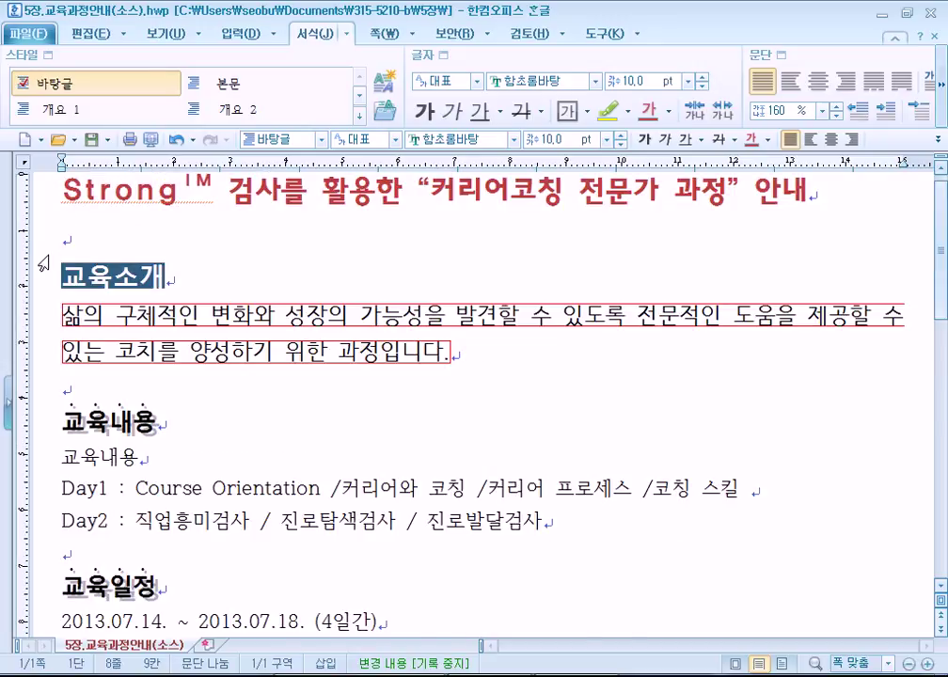
pyautogui.hotkey('ctrl', 'a')
pyautogui.scroll(1, 12, 434)
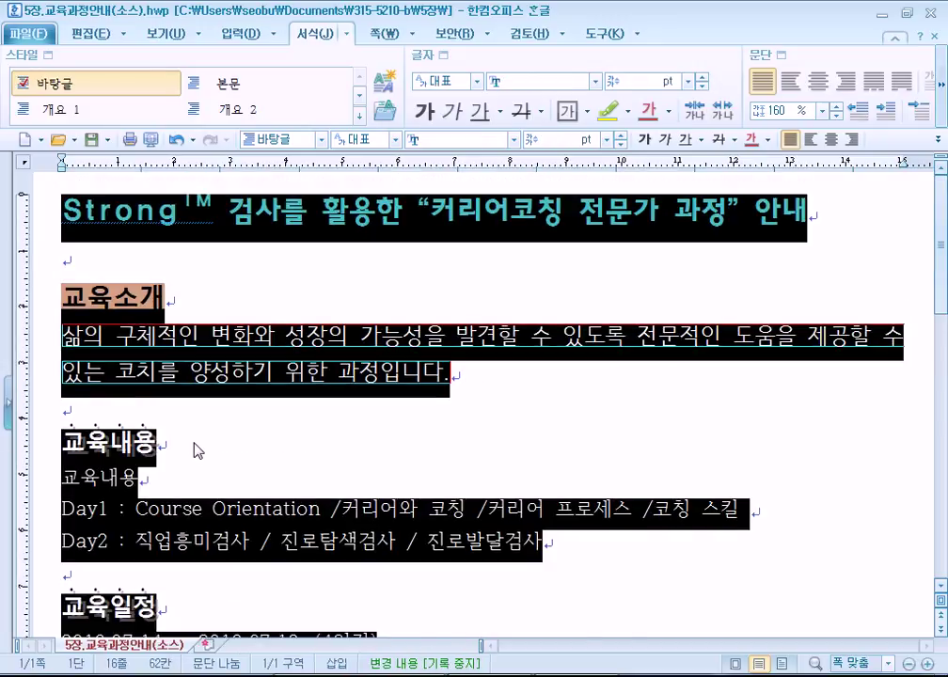
pyautogui.click(55, 87)
pyautogui.click(248, 442)
pyautogui.scroll(1, 248, 500)
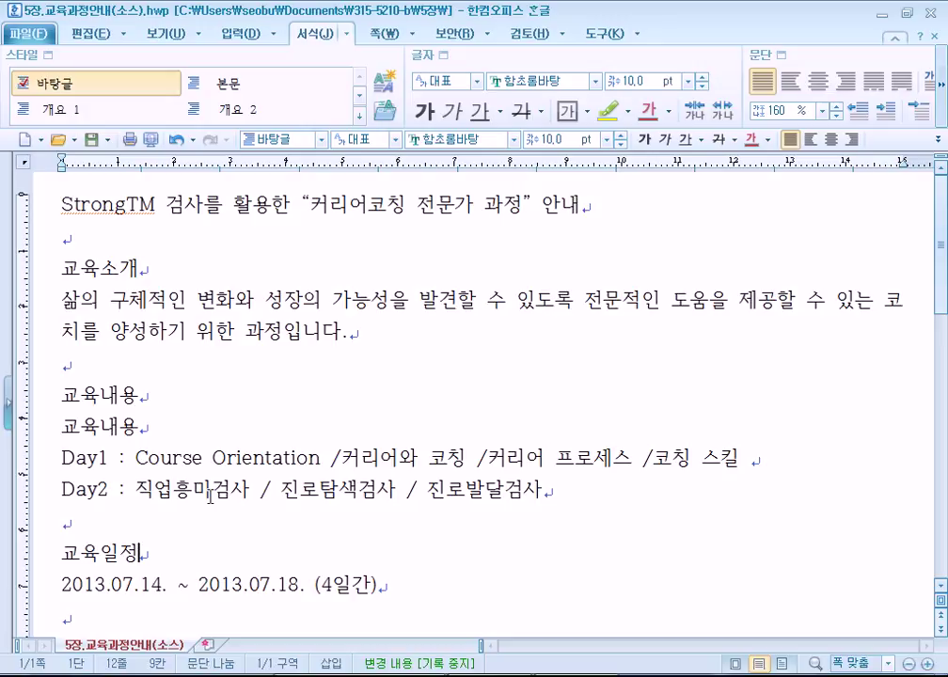
pyautogui.click(176, 139)
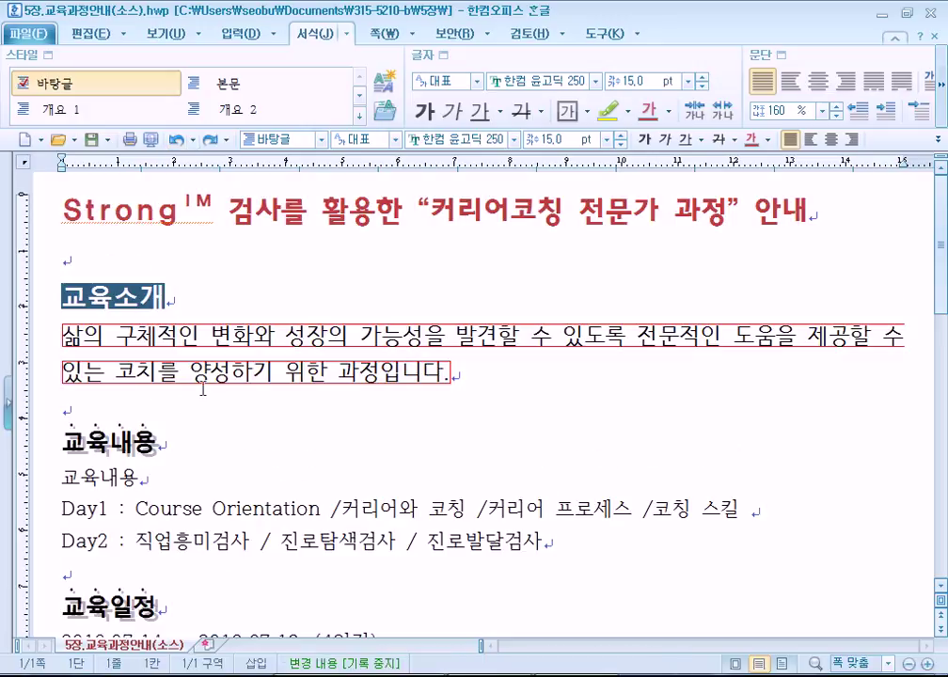
# Select all the document's text again and reset its formatting with the 바탕글 style
pyautogui.click(209, 474)
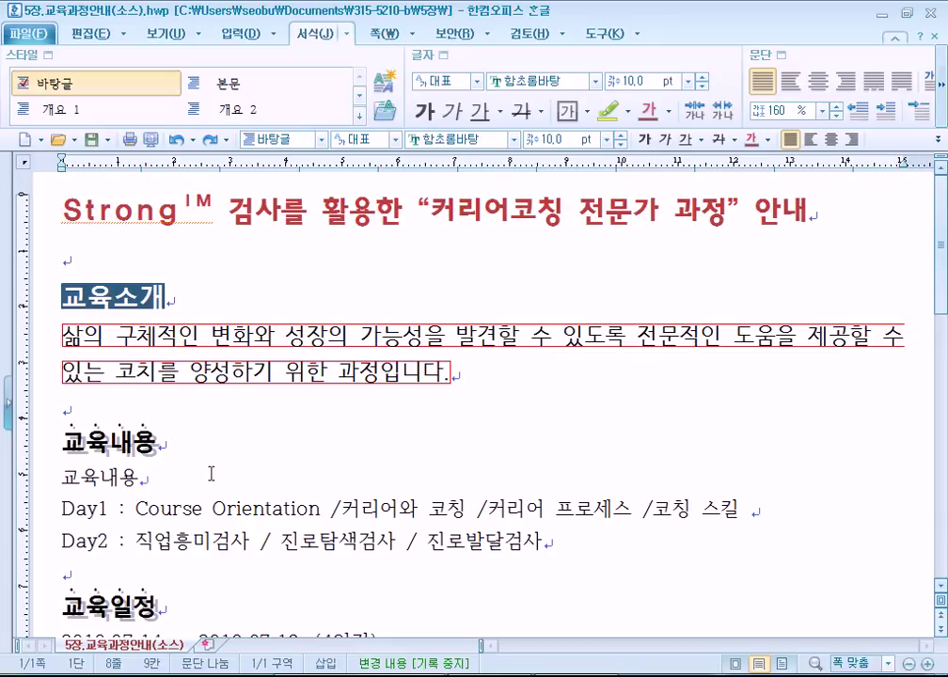
pyautogui.tripleClick(30, 381)
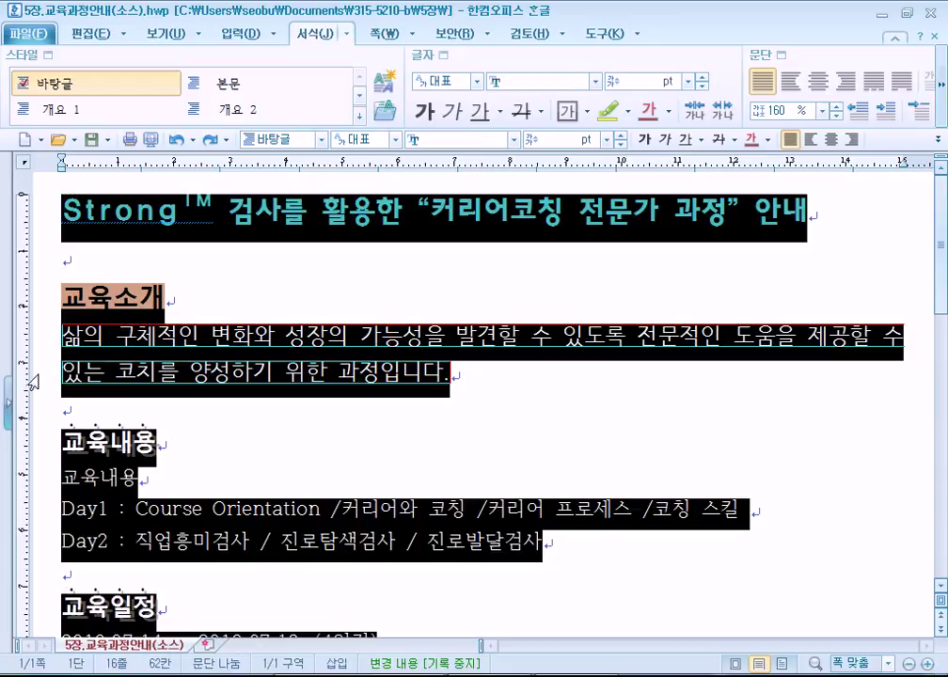
pyautogui.click(83, 87)
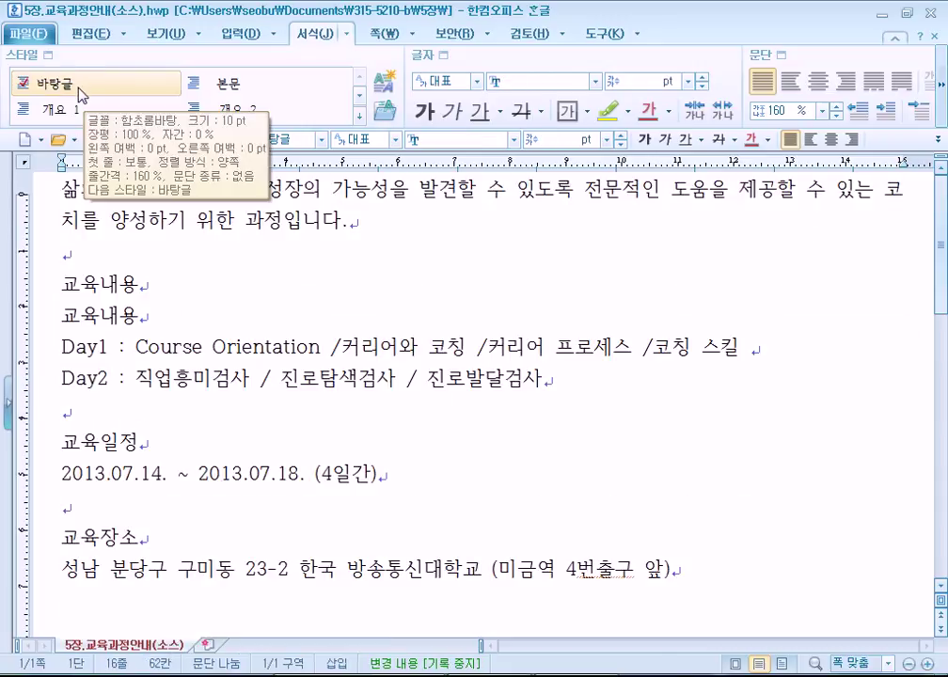
# Undo the document-wide 바탕글 reset, apply the style to all text once more and undo that as well
pyautogui.hotkey('ctrl', 'z')
pyautogui.click(89, 92)
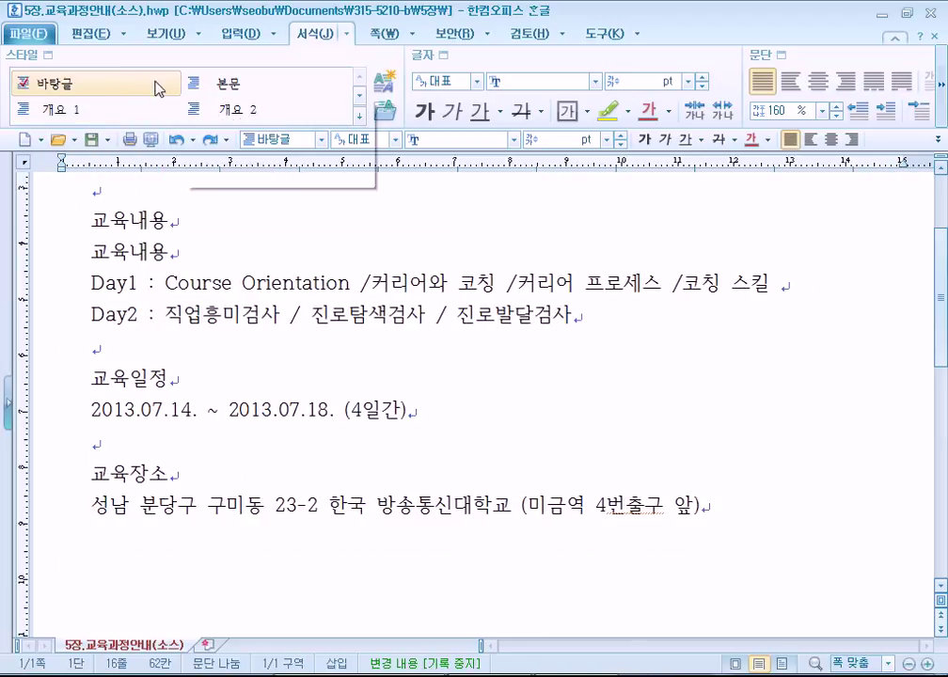
pyautogui.hotkey('ctrl', 'z')
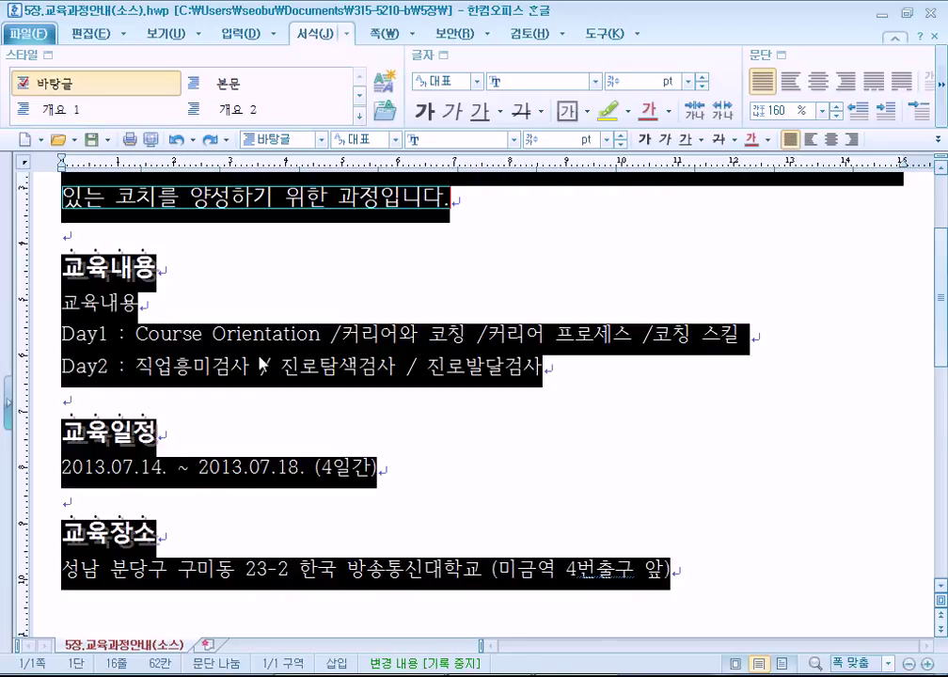
pyautogui.click(264, 467)
pyautogui.scroll(3, 202, 506)
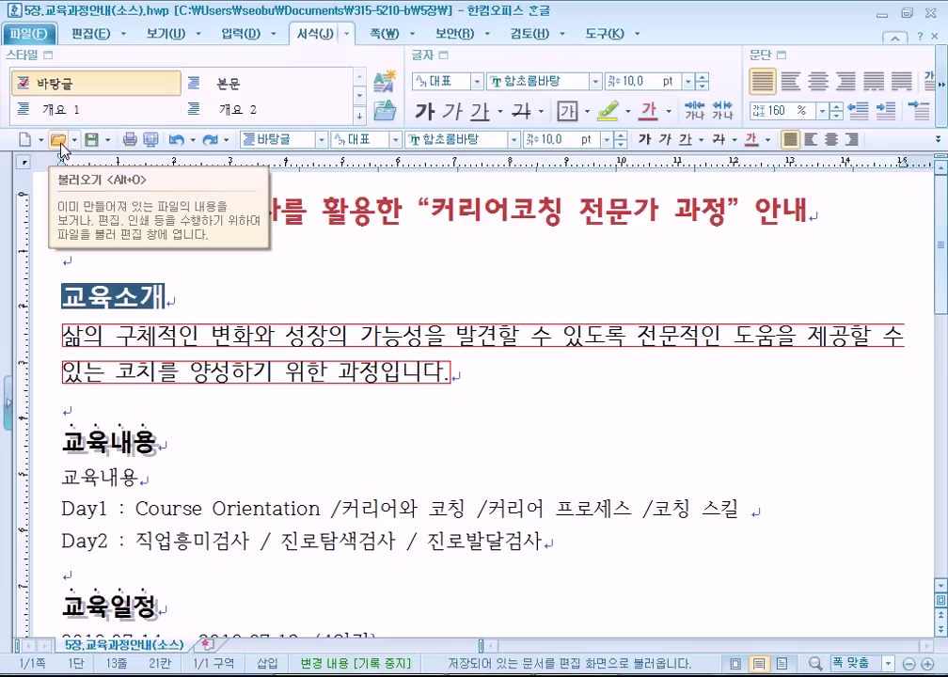
# Select 5장.혼자풀어보기4번(소스).hwp in the open-file dialog, and try narrower and wider widths for the 이름 column
pyautogui.click(59, 144)
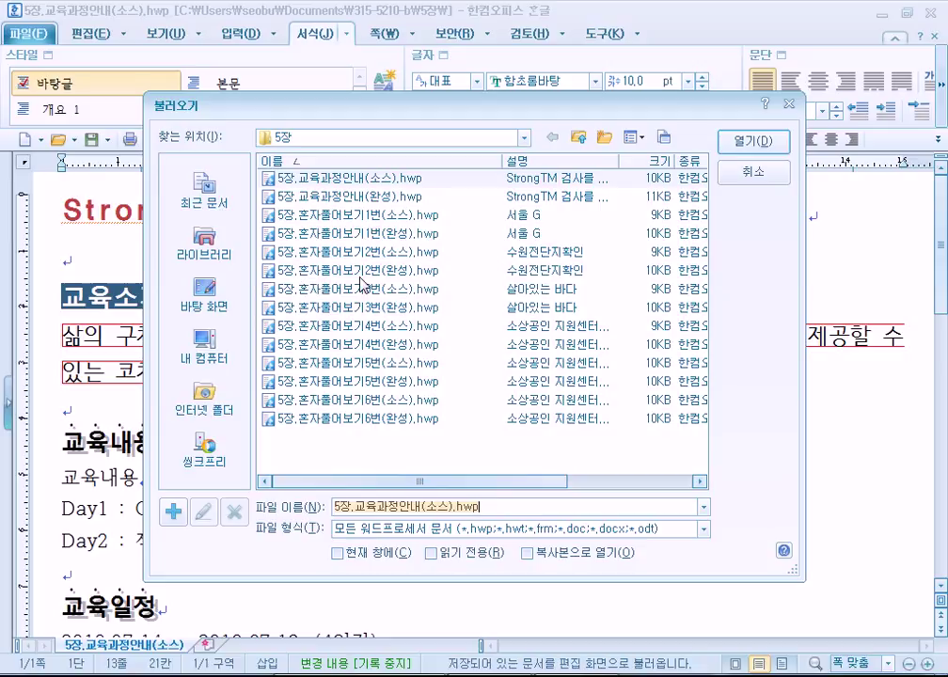
pyautogui.click(373, 327)
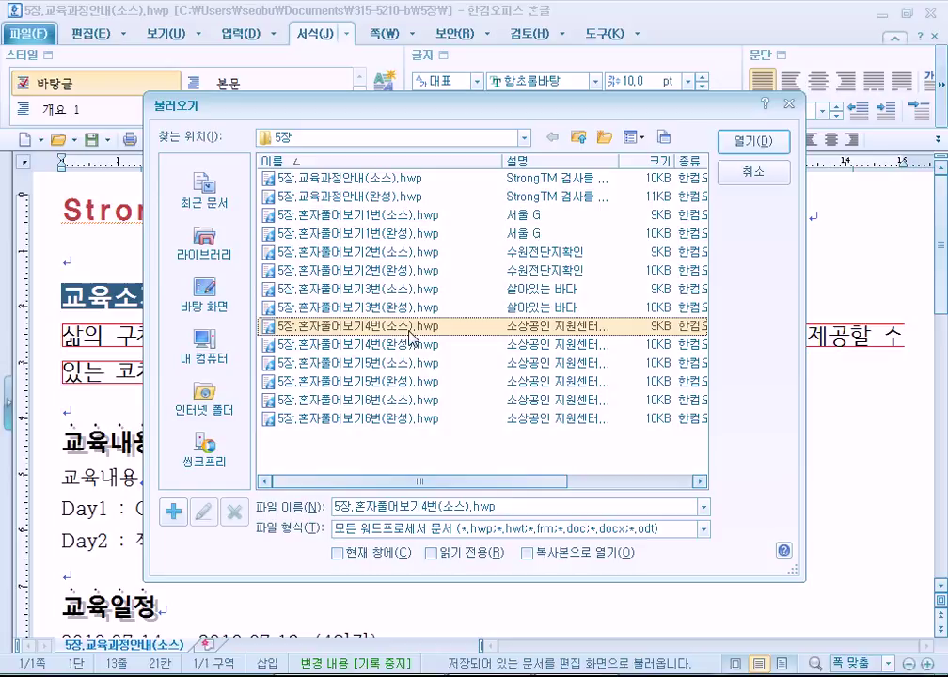
pyautogui.moveTo(502, 161); pyautogui.dragTo(368, 162)
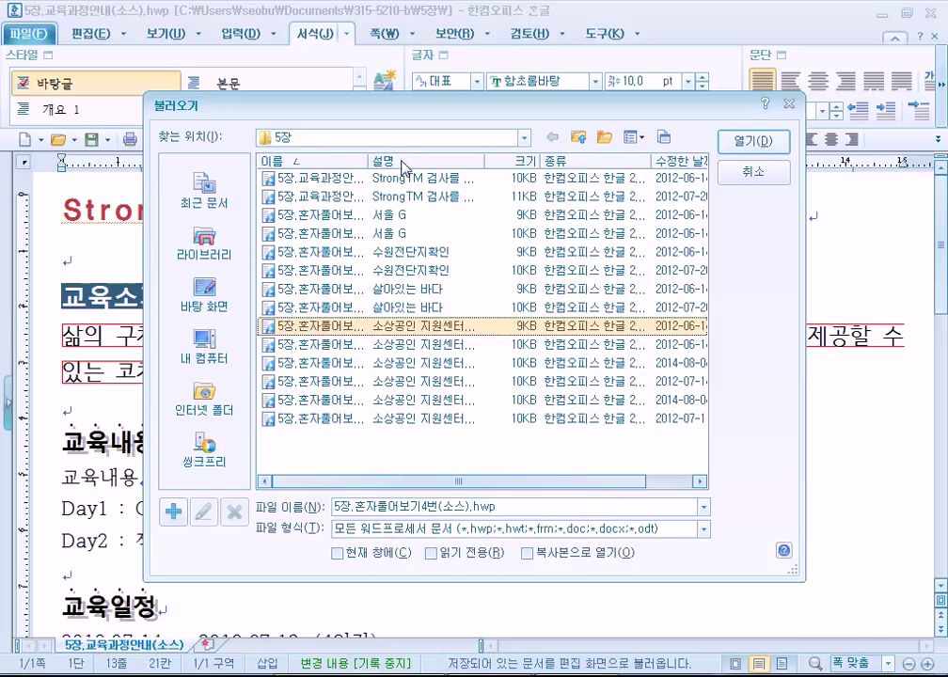
pyautogui.moveTo(368, 161); pyautogui.dragTo(446, 161)
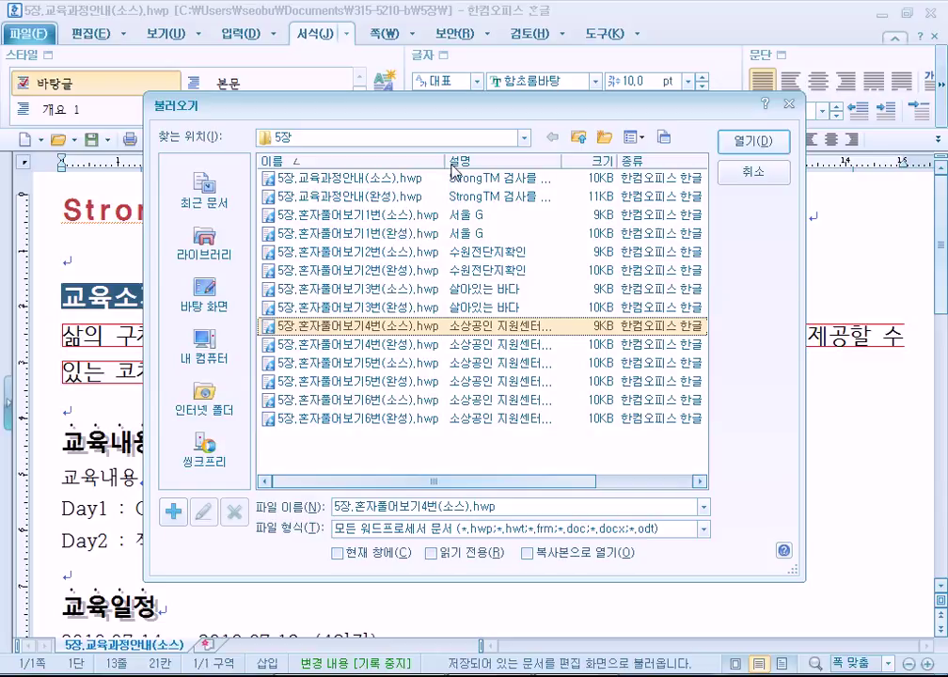
pyautogui.moveTo(446, 160); pyautogui.dragTo(343, 162)
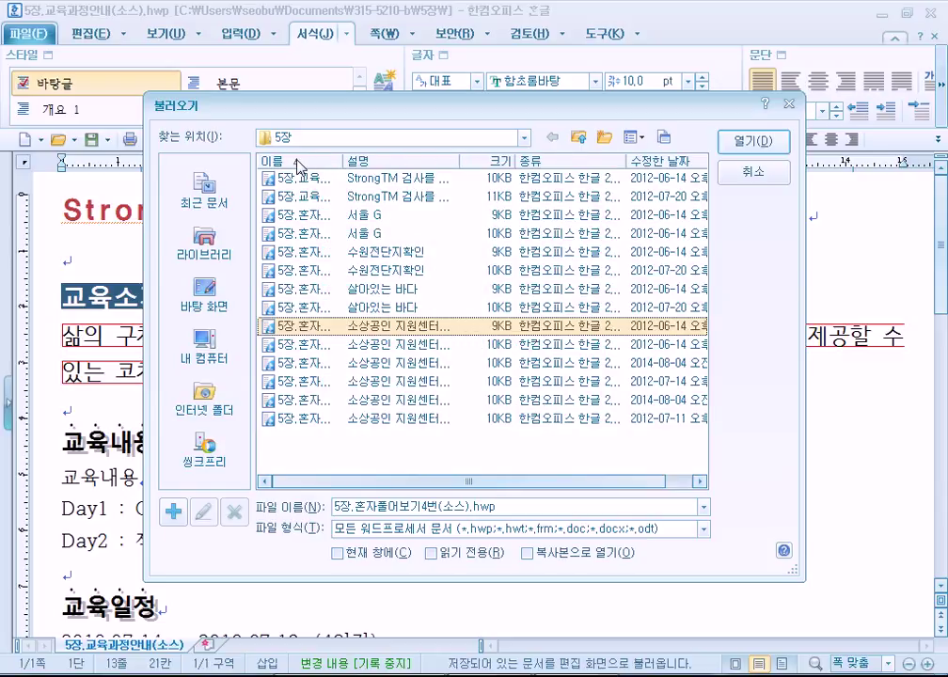
# Sort the file list by 이름 in both directions and by 설명, and return it to ascending 이름 order
pyautogui.click(312, 164)
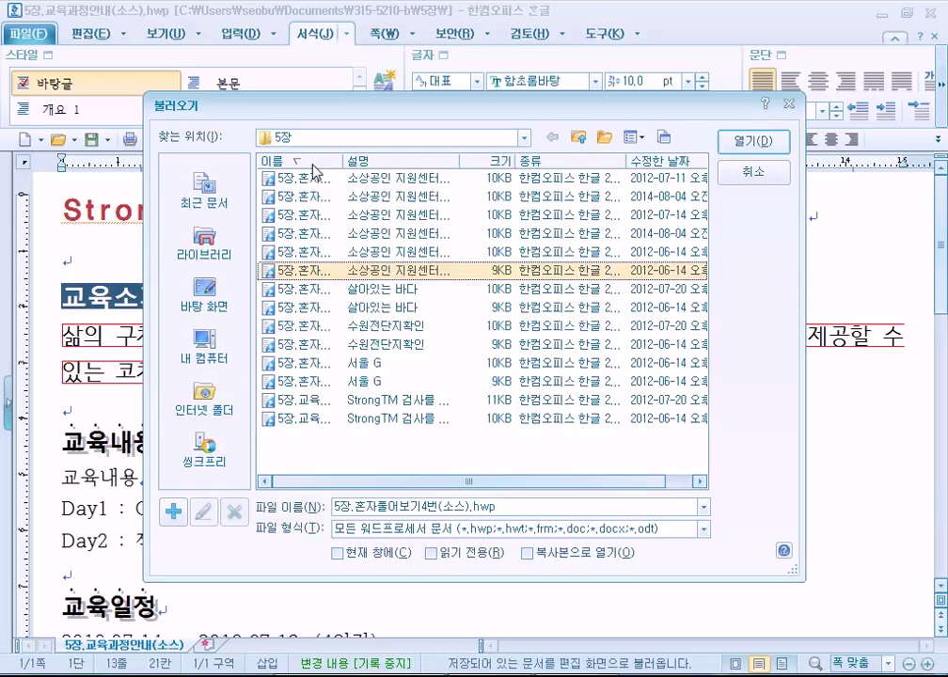
pyautogui.click(312, 166)
pyautogui.click(372, 165)
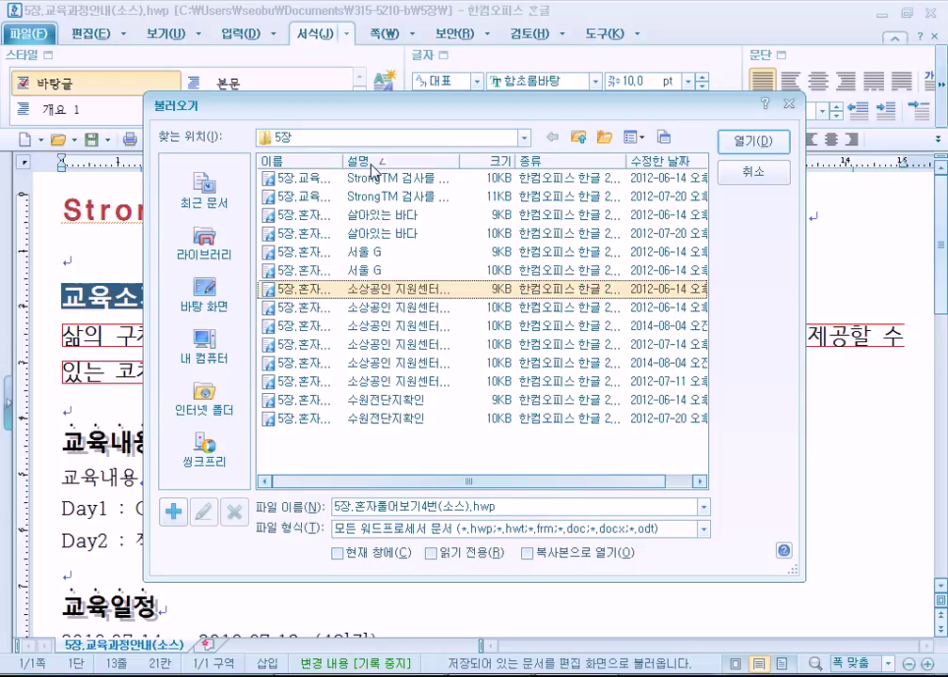
pyautogui.click(306, 162)
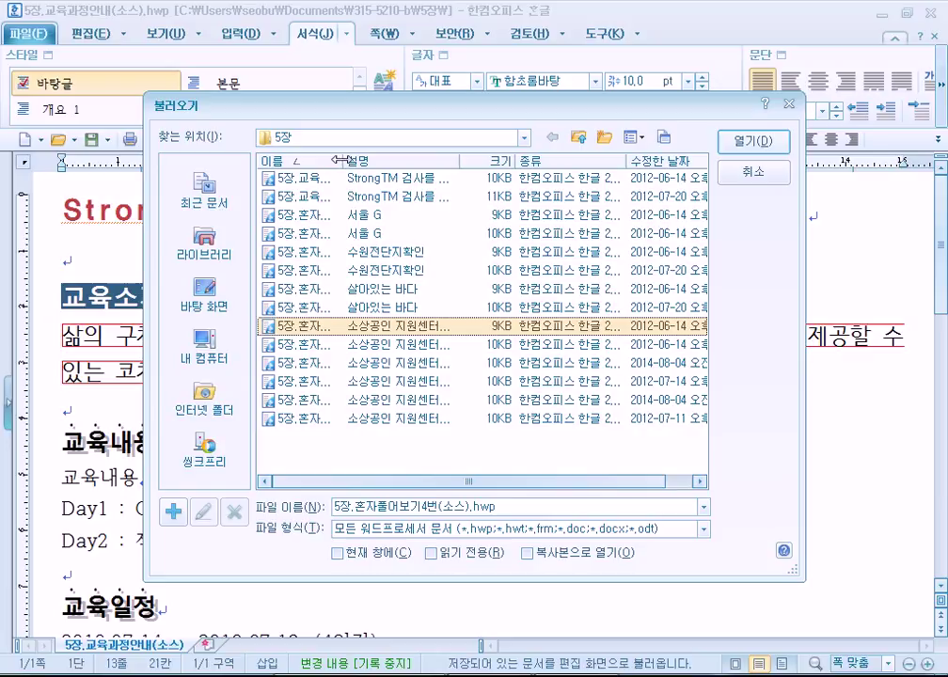
# Fit the 이름 column to its longest file name and open 5장.혼자풀어보기4번(소스).hwp
pyautogui.doubleClick(341, 160)
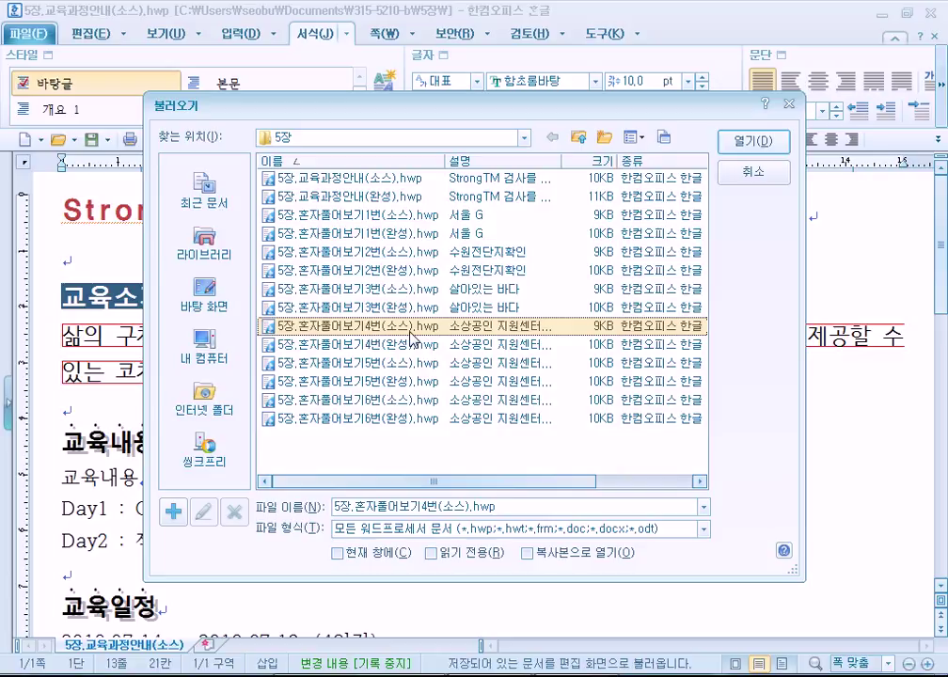
pyautogui.click(748, 142)
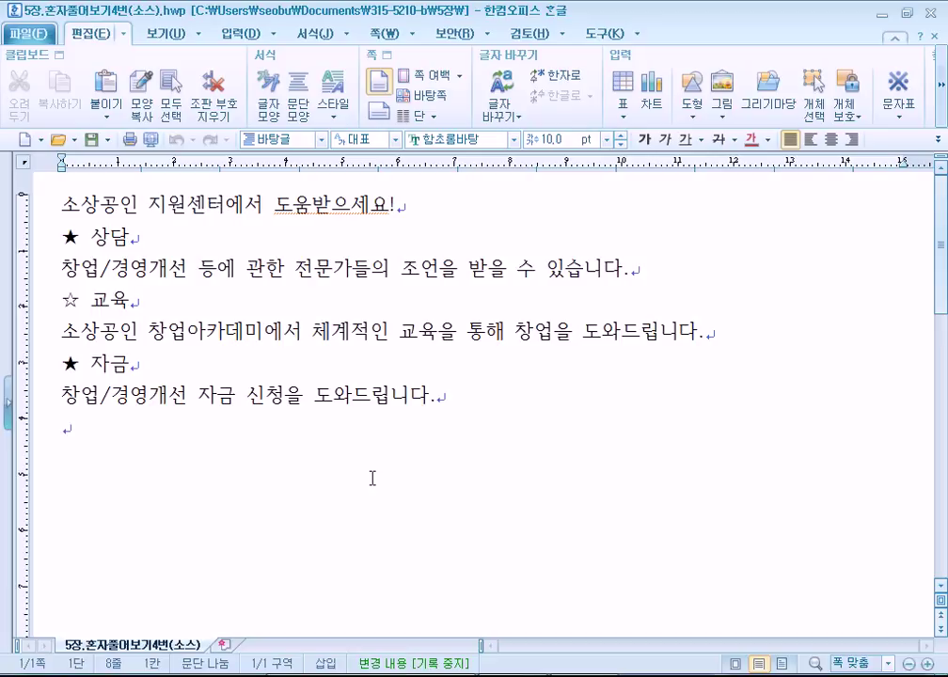
# Examine the title line, the 상담, 교육 and 자금 headings, and the body lines beneath them
pyautogui.moveTo(64, 239); pyautogui.dragTo(148, 241)
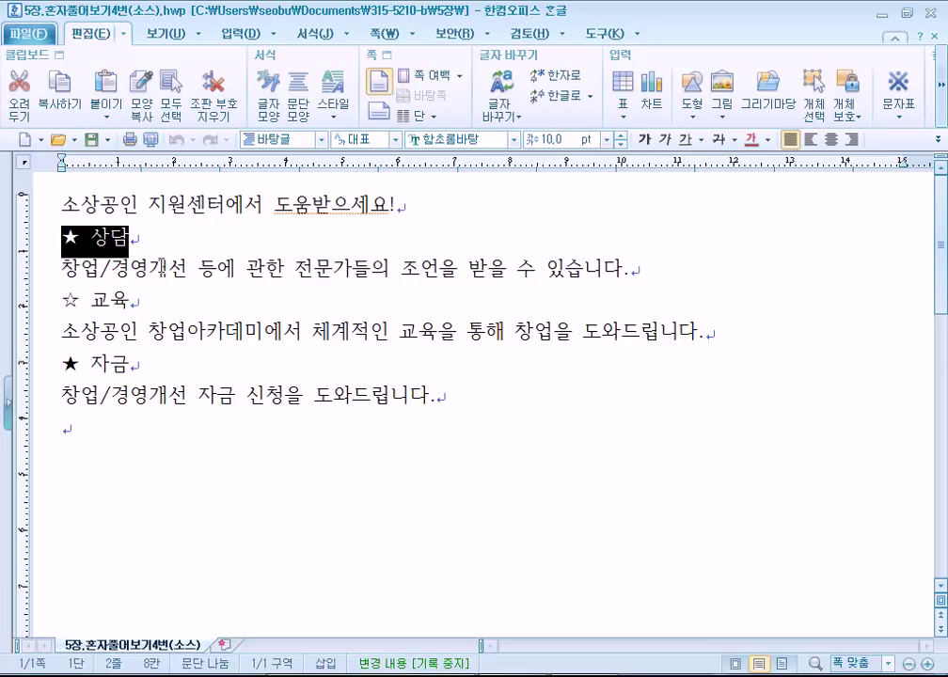
pyautogui.click(82, 236)
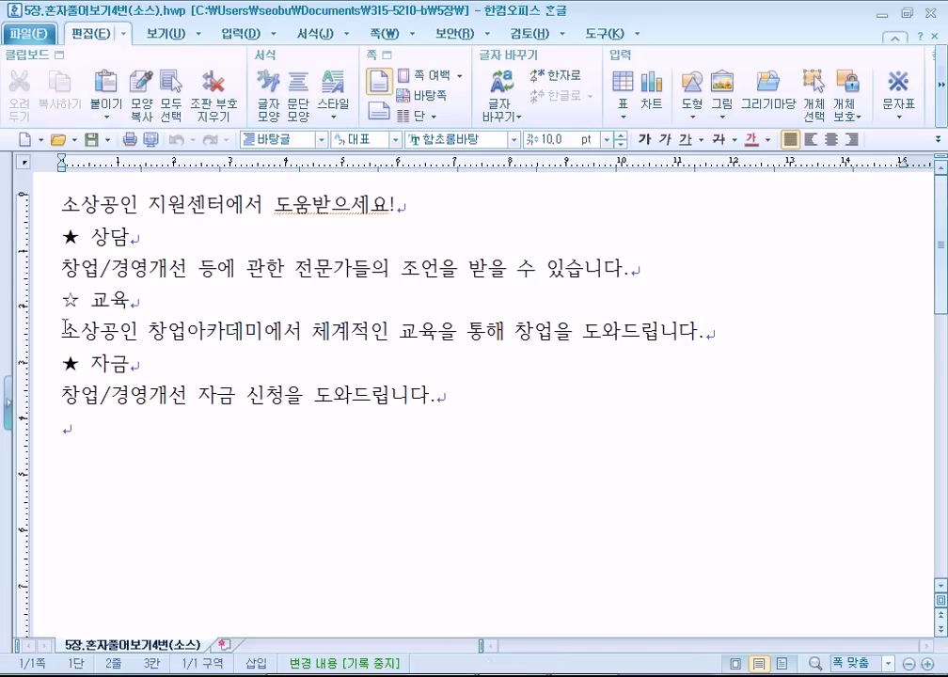
pyautogui.moveTo(63, 302); pyautogui.dragTo(126, 312)
pyautogui.moveTo(58, 364); pyautogui.dragTo(139, 366)
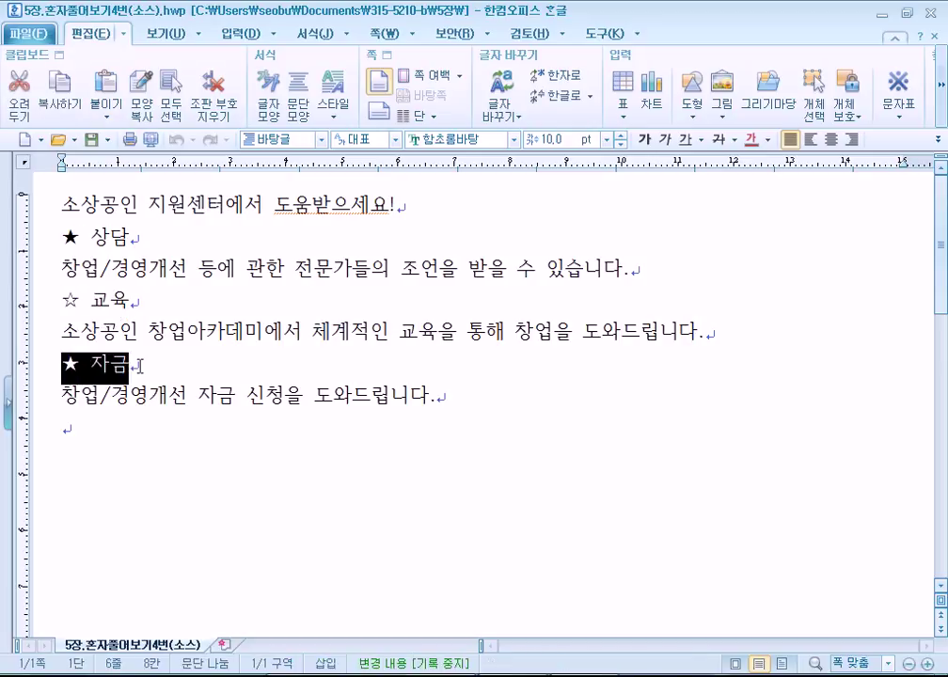
pyautogui.click(136, 446)
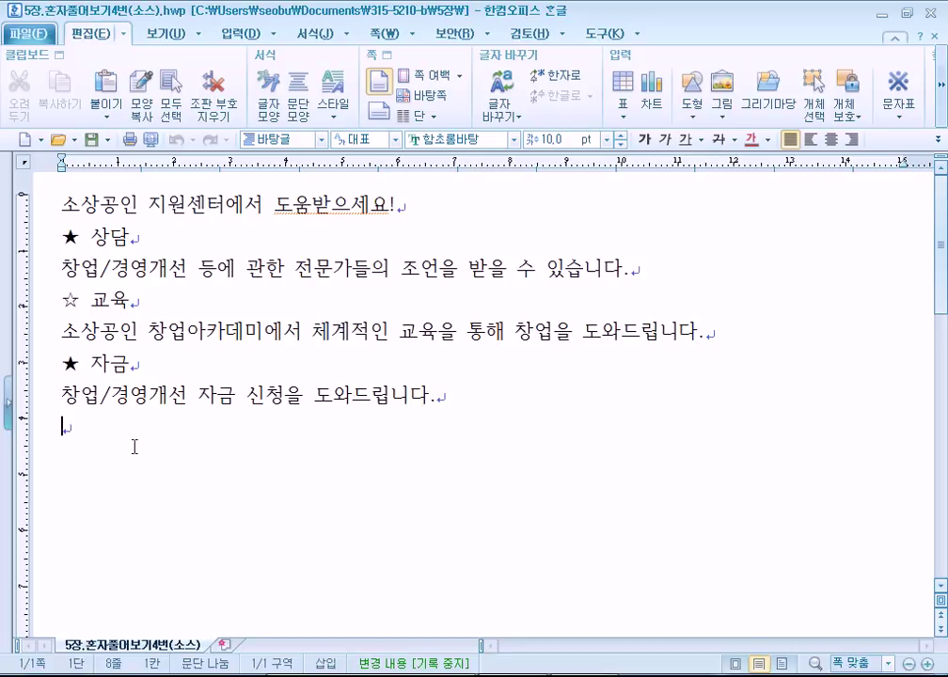
pyautogui.click(58, 237)
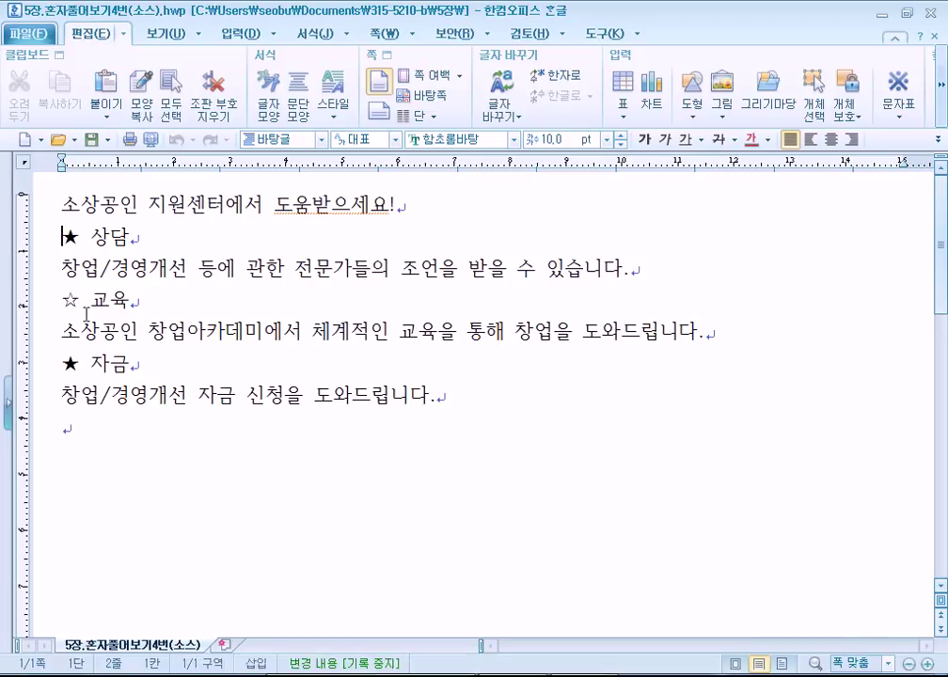
pyautogui.click(43, 211)
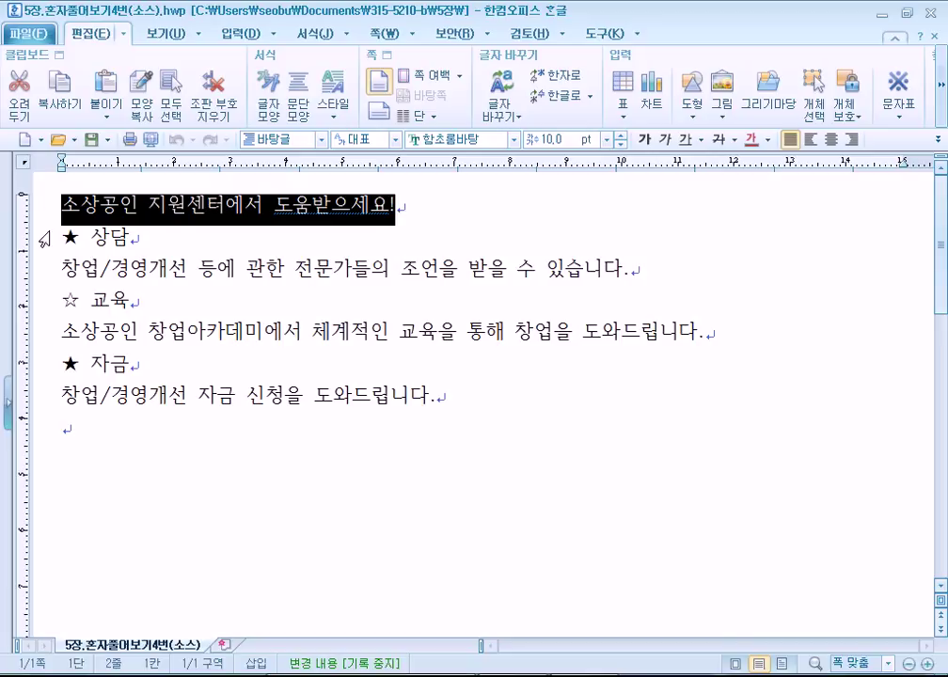
pyautogui.moveTo(51, 239); pyautogui.dragTo(53, 434)
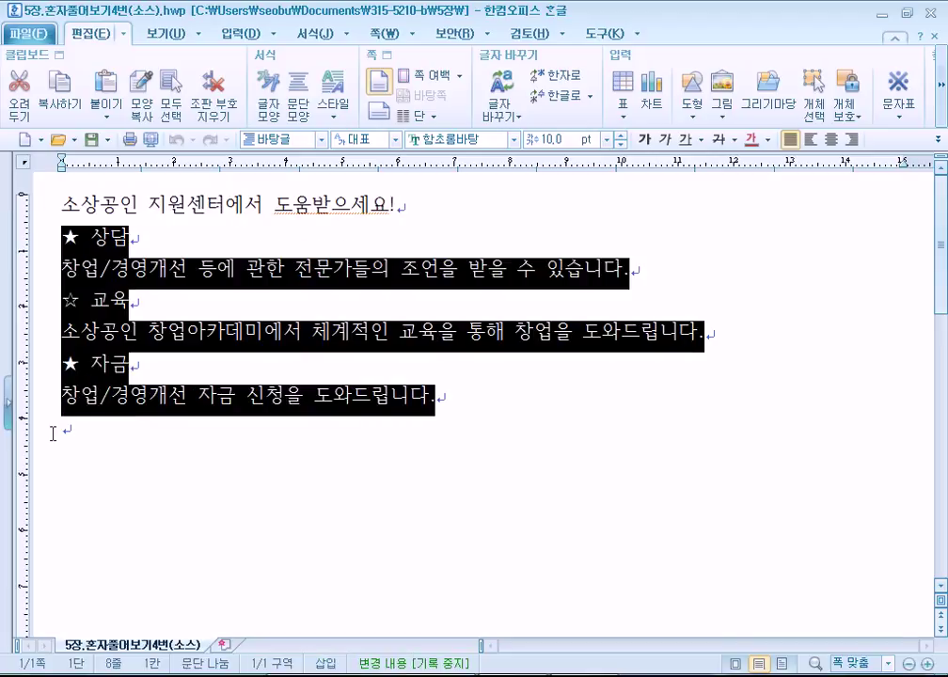
pyautogui.click(63, 205)
# Insert an empty line between the title line and the ★ 상담 heading
pyautogui.click(436, 217)
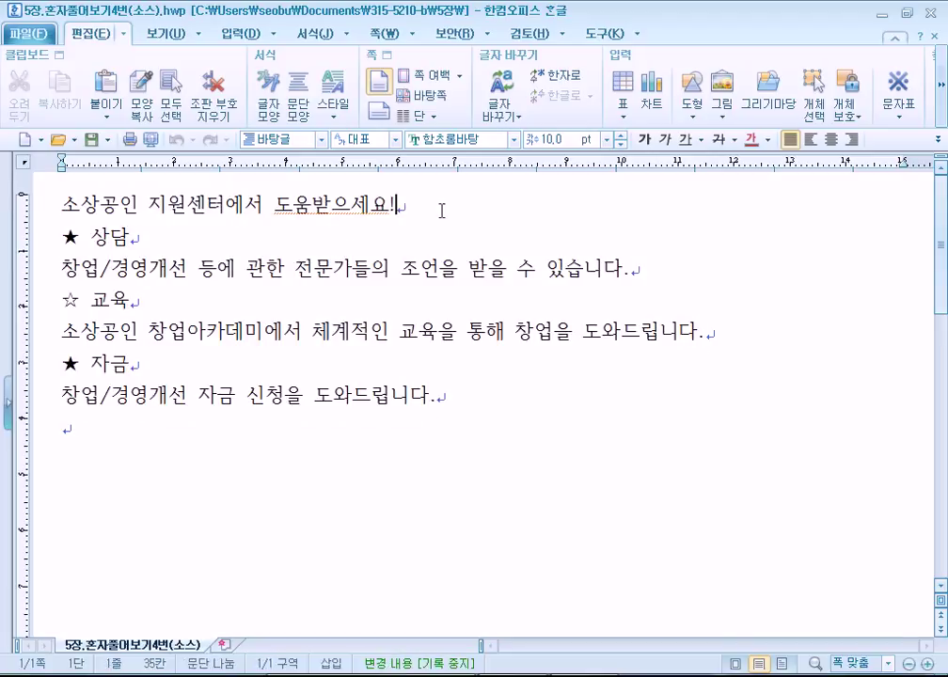
pyautogui.press('Return')
pyautogui.click(35, 209)
pyautogui.click(71, 237)
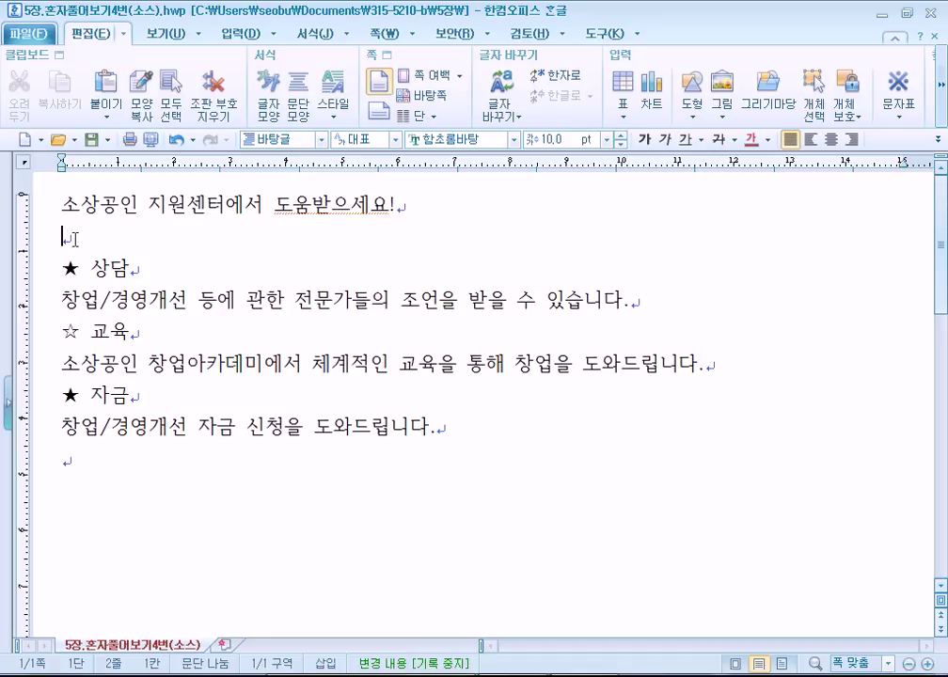
pyautogui.moveTo(58, 205); pyautogui.dragTo(320, 205)
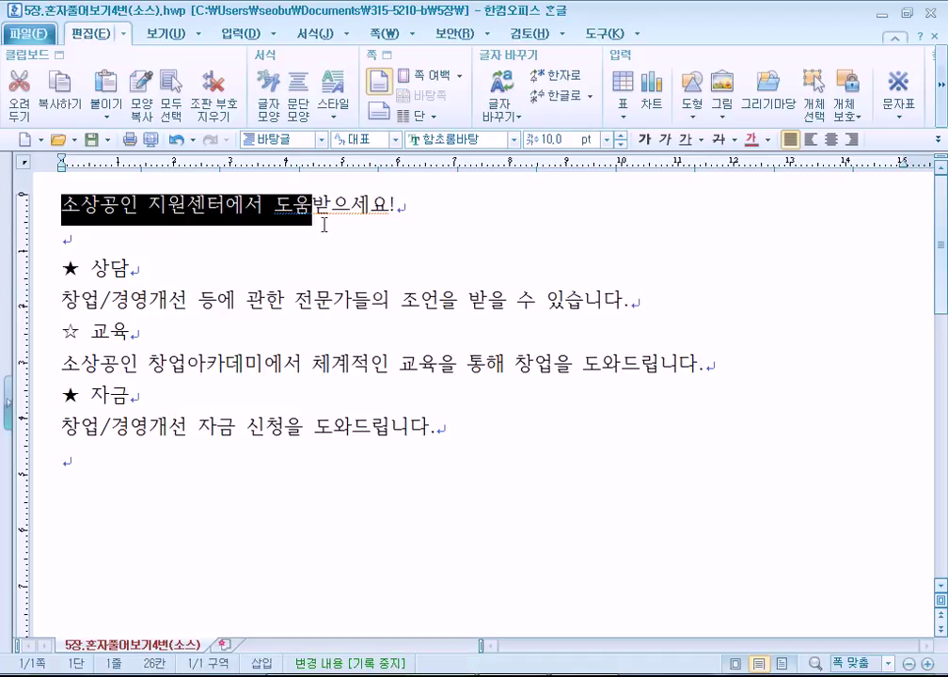
pyautogui.click(42, 254)
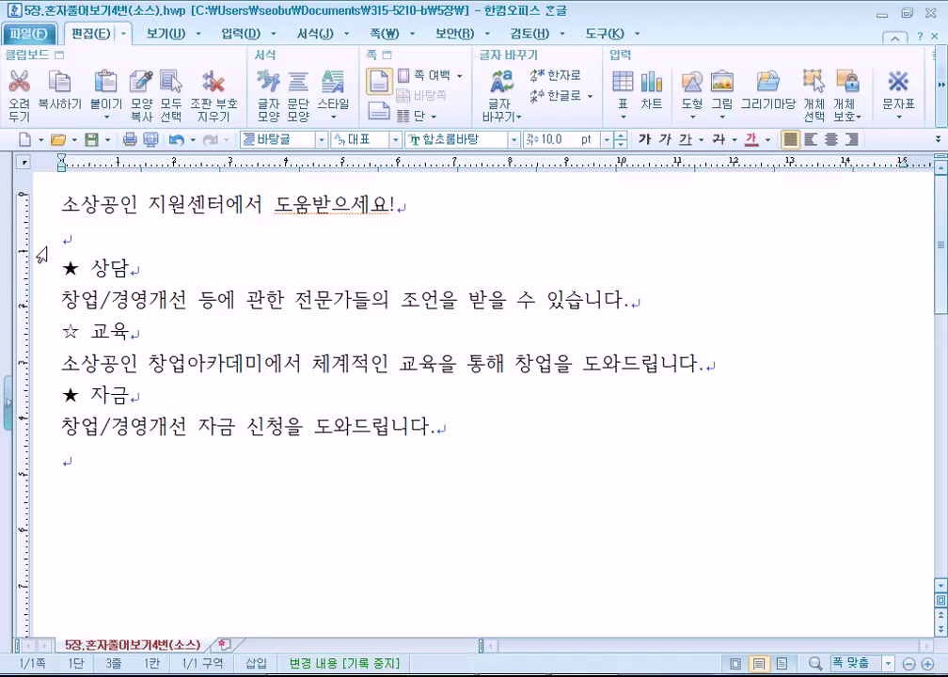
pyautogui.click(94, 254)
# Change the font of the title 소상공인 지원센터에서 도움받으세요! to 한컴 윤체 B
pyautogui.moveTo(61, 204); pyautogui.dragTo(430, 204)
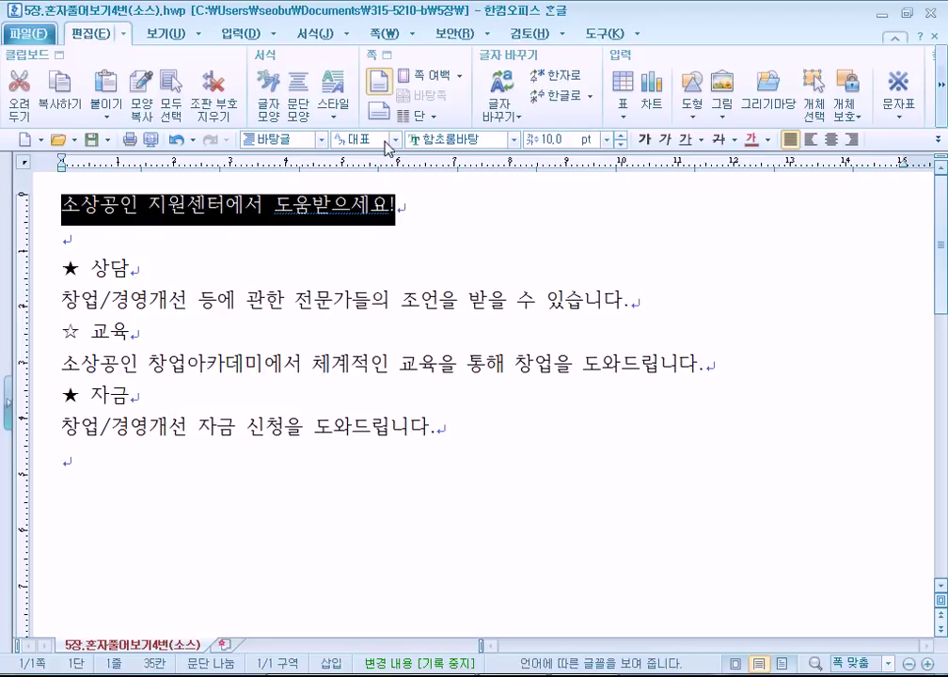
pyautogui.click(514, 140)
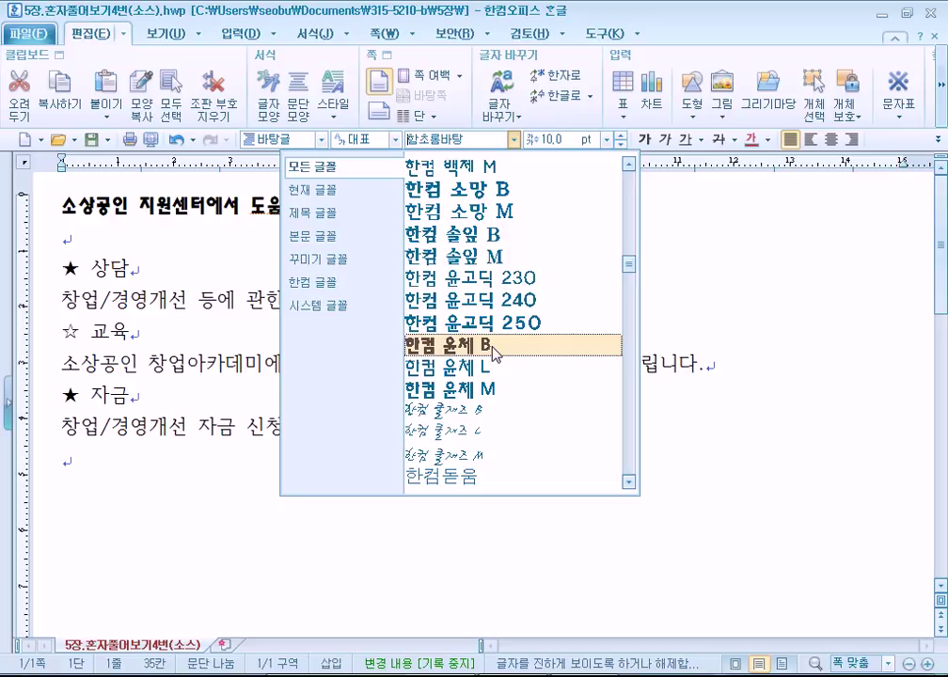
pyautogui.click(447, 345)
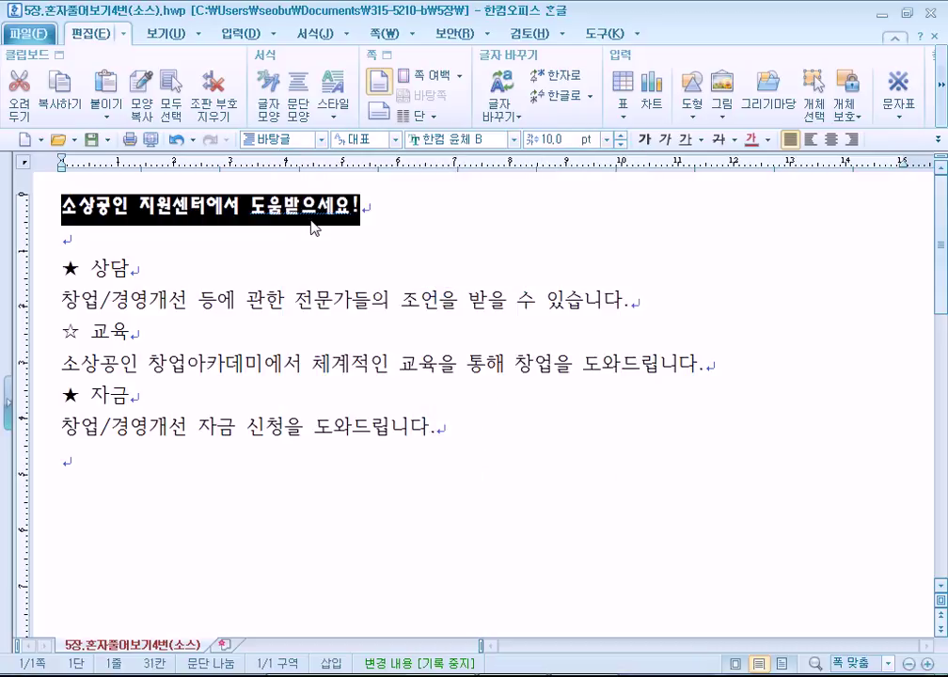
# Set the title's text size to 20 pt
pyautogui.click(621, 137)
pyautogui.click(621, 138)
pyautogui.click(621, 138)
pyautogui.click(621, 136)
pyautogui.click(621, 136)
pyautogui.click(621, 137)
pyautogui.click(621, 137)
pyautogui.click(621, 136)
pyautogui.click(621, 136)
pyautogui.click(621, 136)
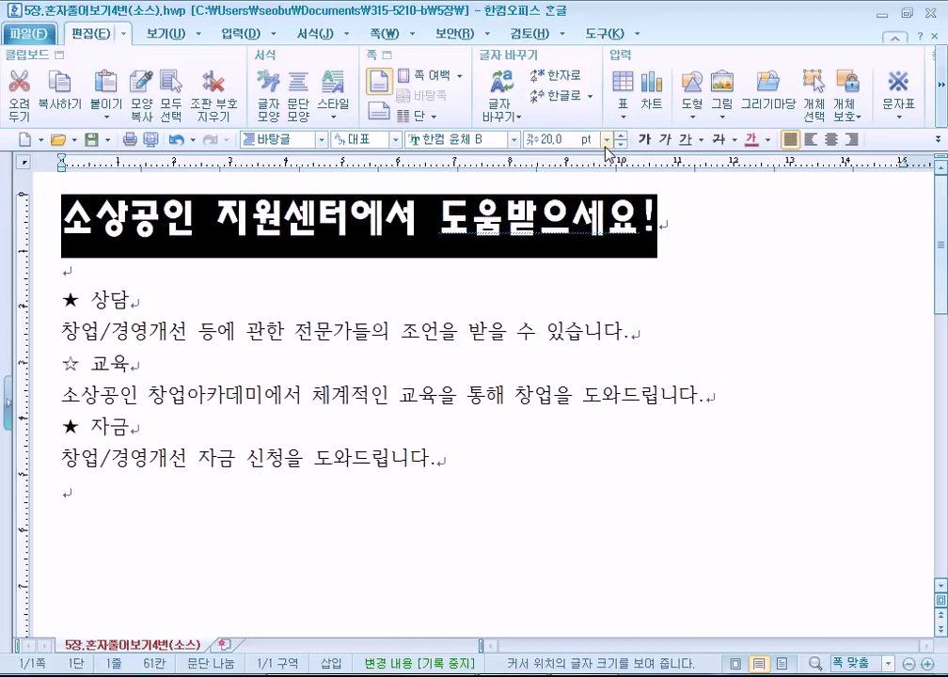
pyautogui.click(607, 139)
pyautogui.click(546, 210)
pyautogui.click(607, 139)
pyautogui.click(609, 295)
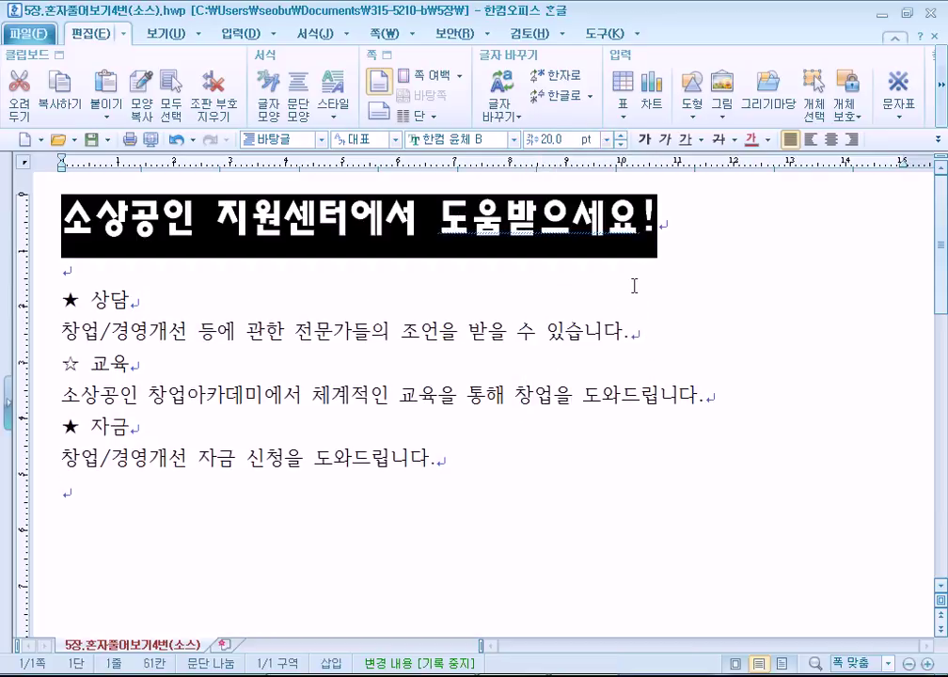
# Reduce the title's text size to 14 pt in one-point increments
pyautogui.click(621, 143)
pyautogui.click(621, 143)
pyautogui.click(621, 143)
pyautogui.click(621, 143)
pyautogui.click(621, 143)
pyautogui.click(621, 143)
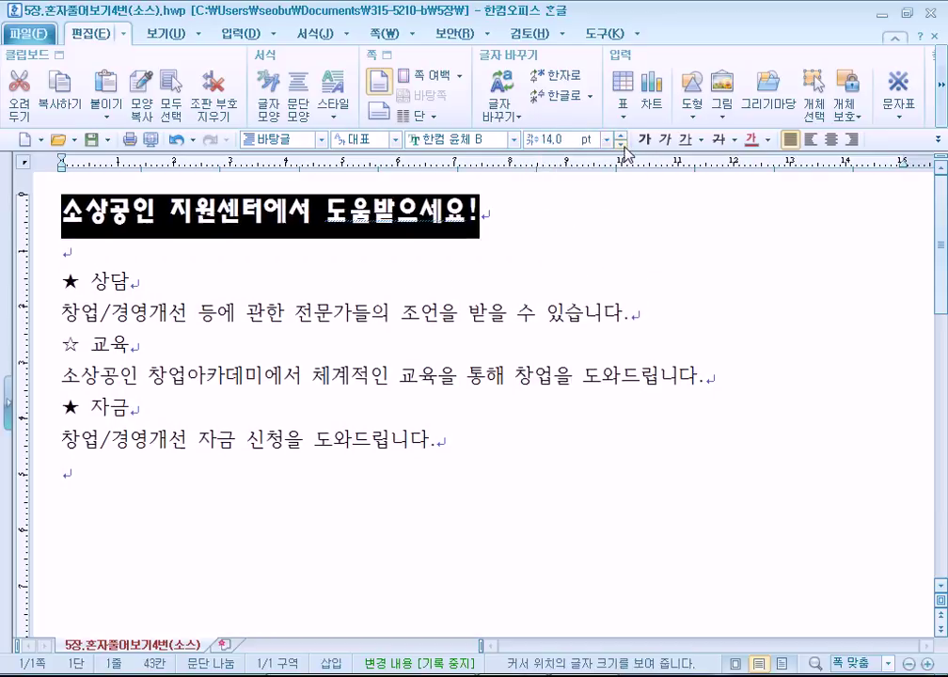
# Enlarge the title's text gradually to 29 pt, and set it back to 20 pt
pyautogui.click(622, 136)
pyautogui.click(621, 136)
pyautogui.click(621, 137)
pyautogui.click(621, 136)
pyautogui.click(621, 136)
pyautogui.click(621, 137)
pyautogui.click(621, 137)
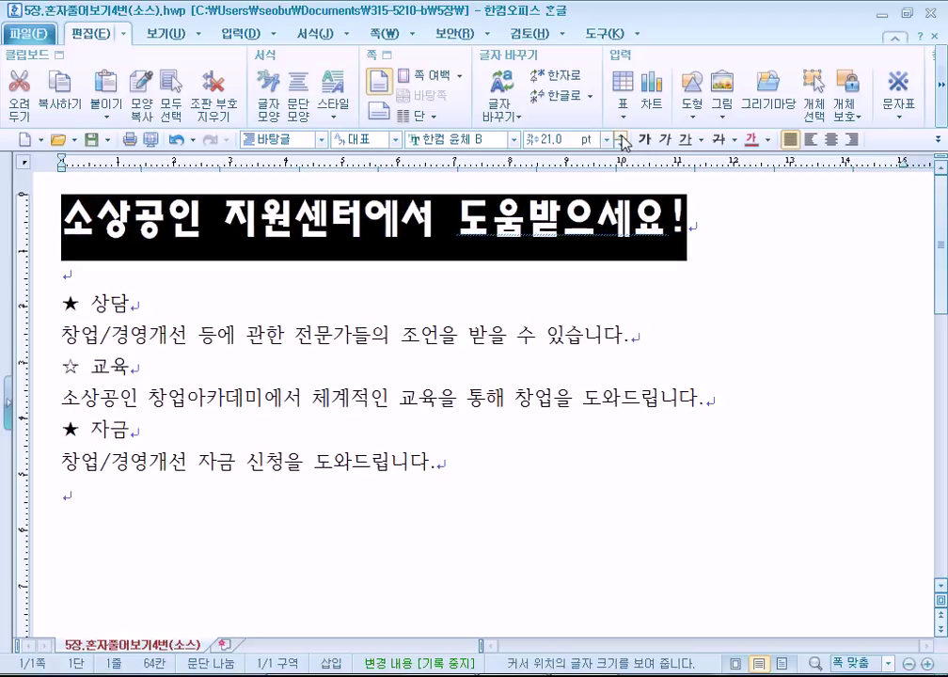
pyautogui.click(621, 137)
pyautogui.click(621, 136)
pyautogui.click(621, 137)
pyautogui.click(621, 137)
pyautogui.click(621, 137)
pyautogui.click(621, 137)
pyautogui.click(621, 137)
pyautogui.click(621, 137)
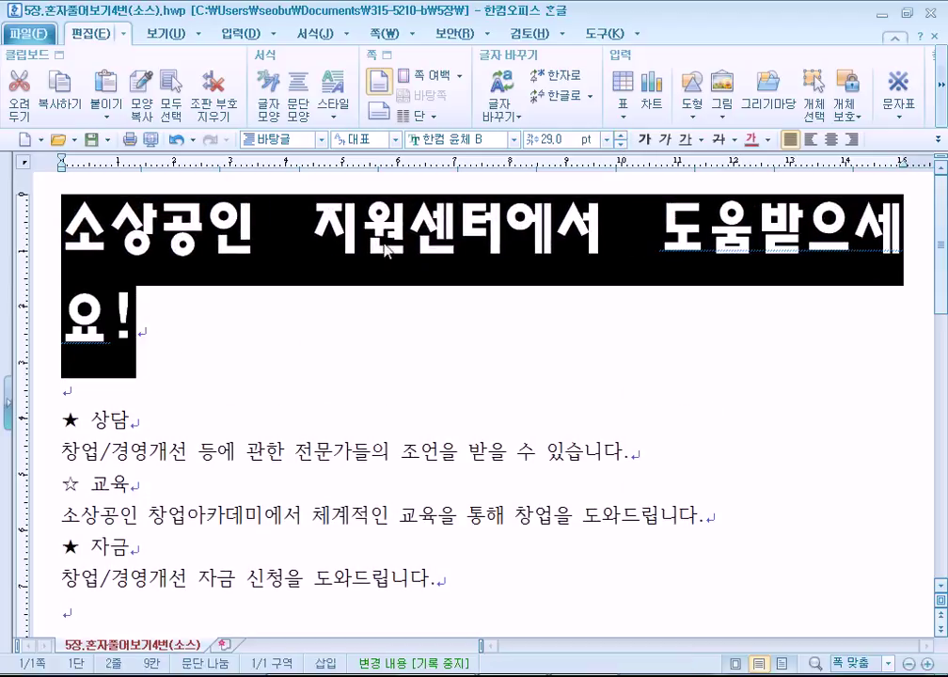
pyautogui.click(607, 142)
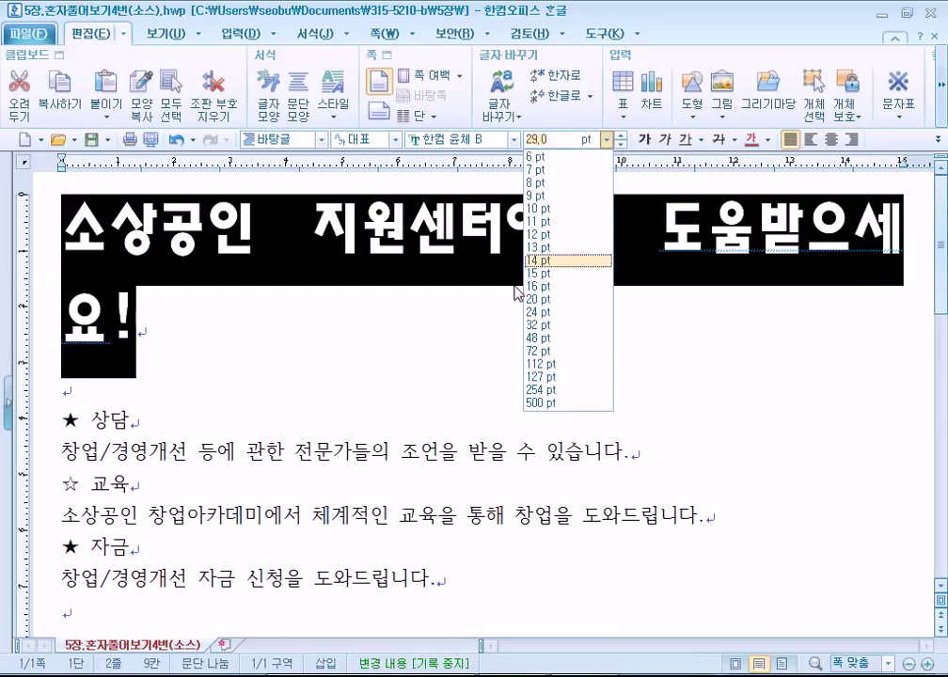
pyautogui.click(529, 304)
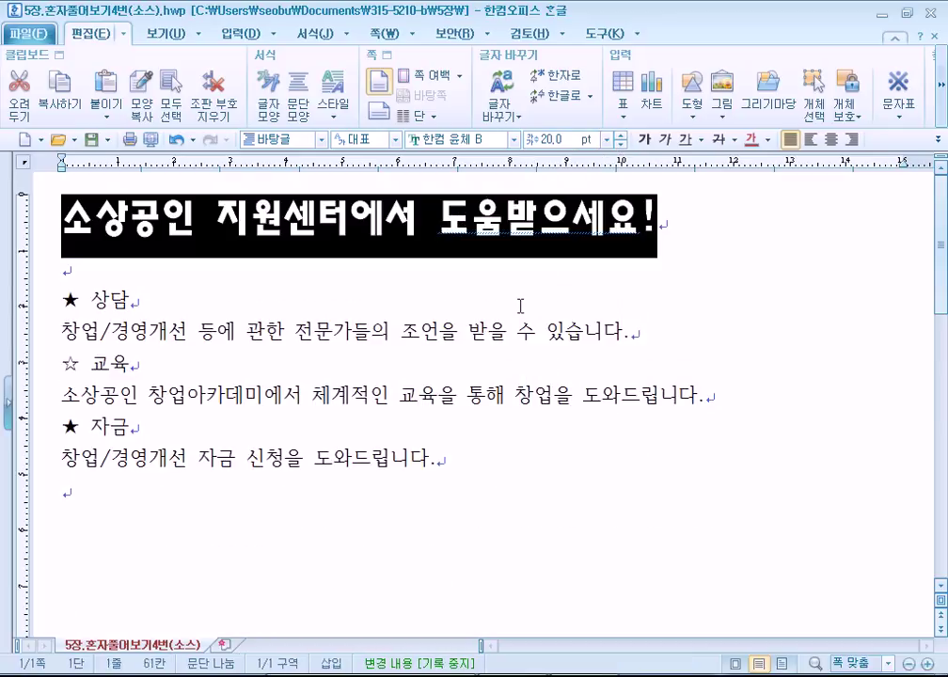
# Colour the title 소상공인 지원센터에서 도움받으세요! pure green (HTML 00FF00) using a custom colour
pyautogui.click(769, 139)
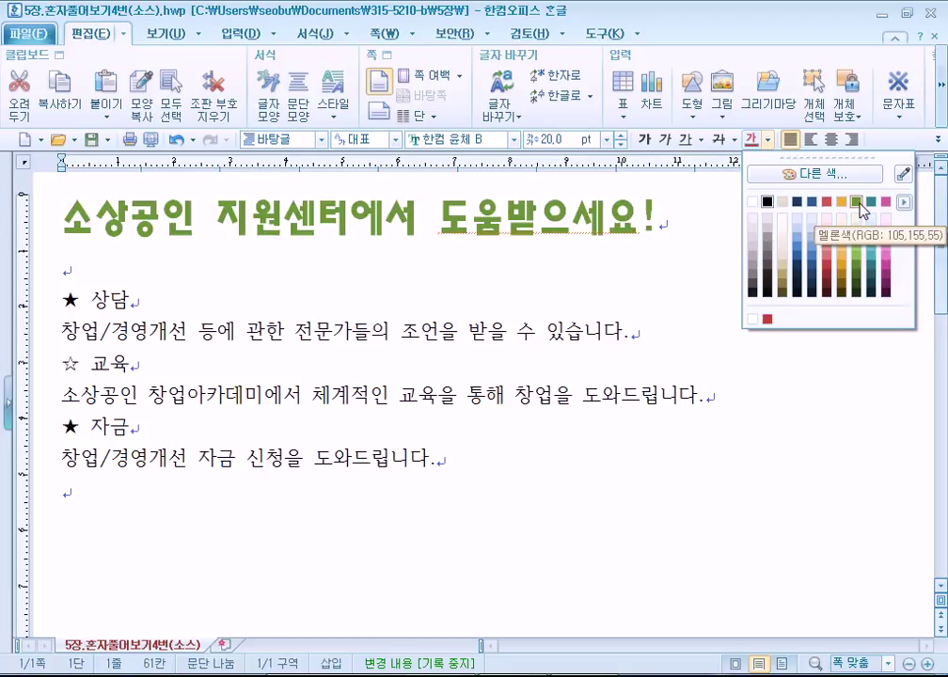
pyautogui.click(835, 178)
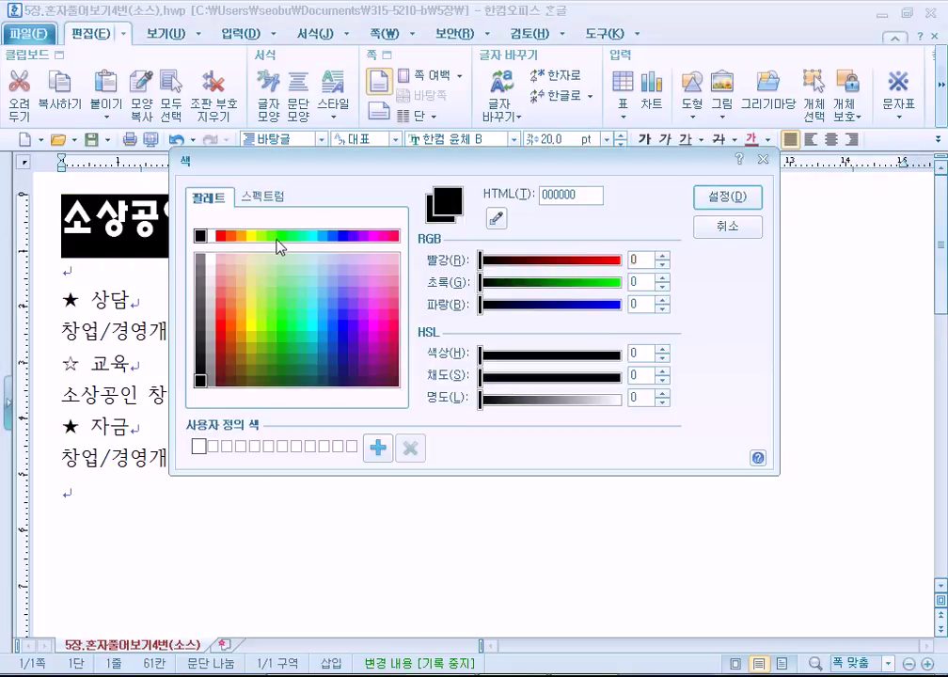
pyautogui.click(274, 241)
pyautogui.click(281, 239)
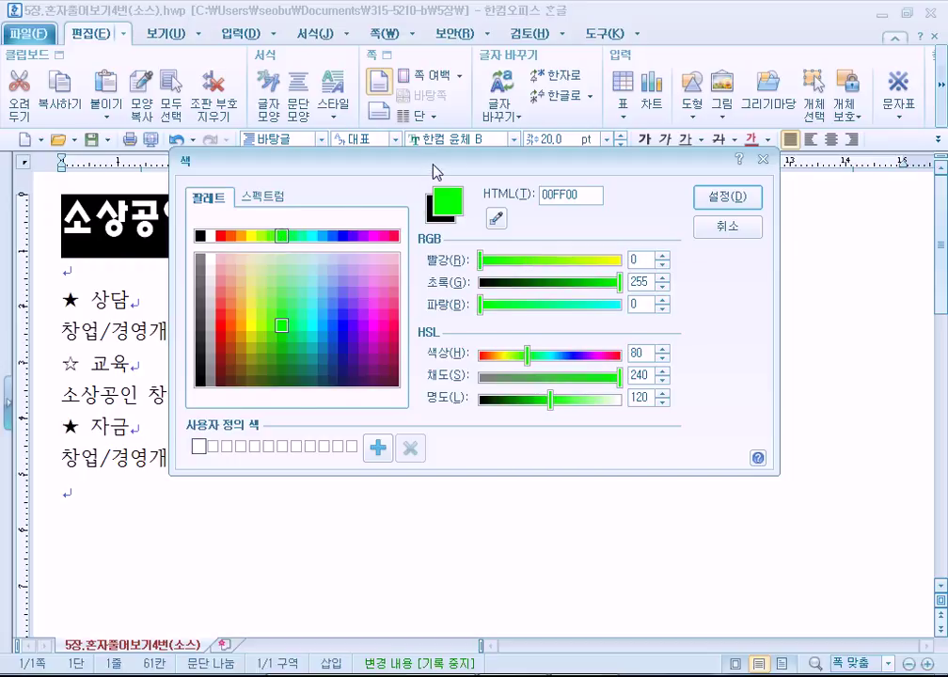
pyautogui.moveTo(450, 163); pyautogui.dragTo(652, 87)
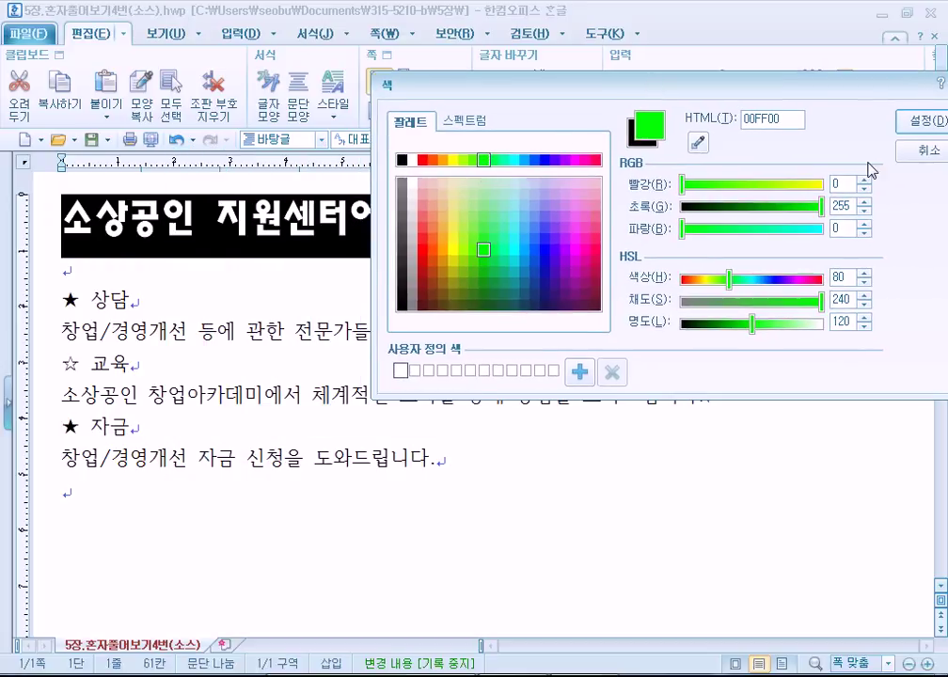
pyautogui.click(926, 123)
pyautogui.click(133, 257)
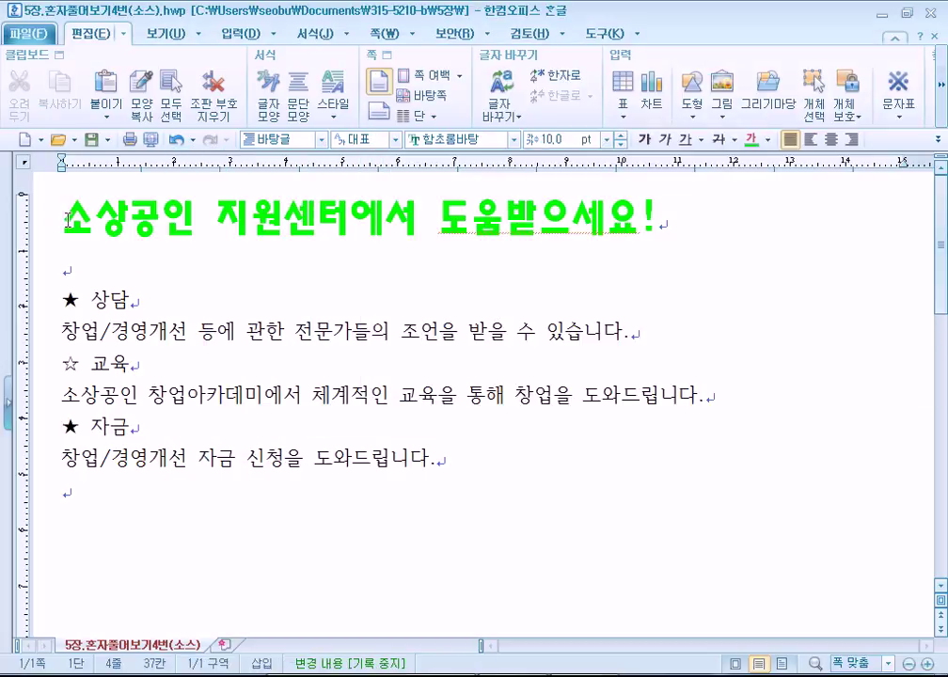
pyautogui.moveTo(63, 224); pyautogui.dragTo(726, 214)
pyautogui.click(768, 140)
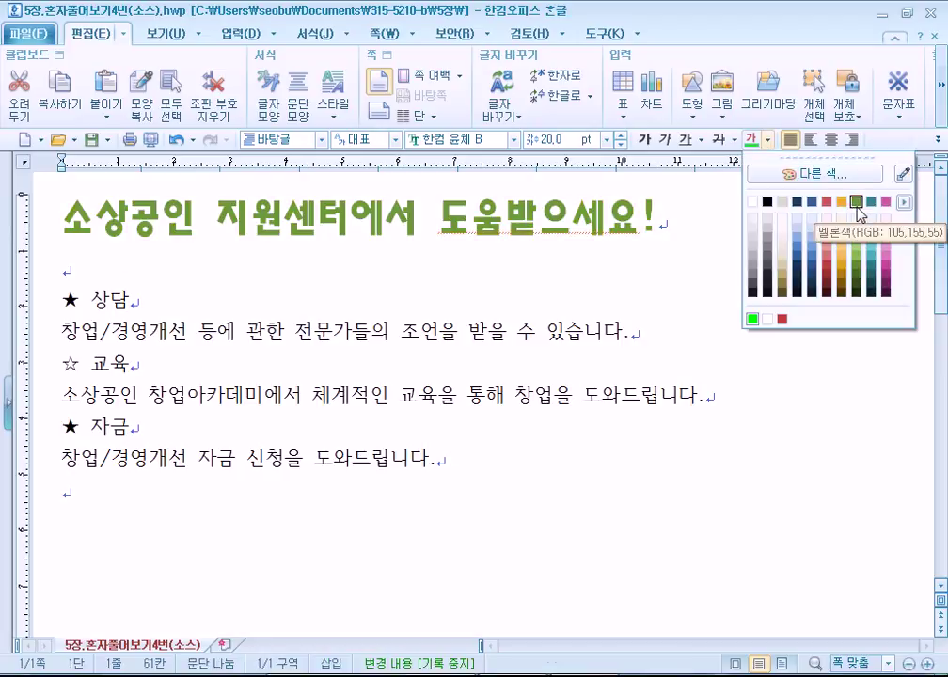
pyautogui.click(271, 429)
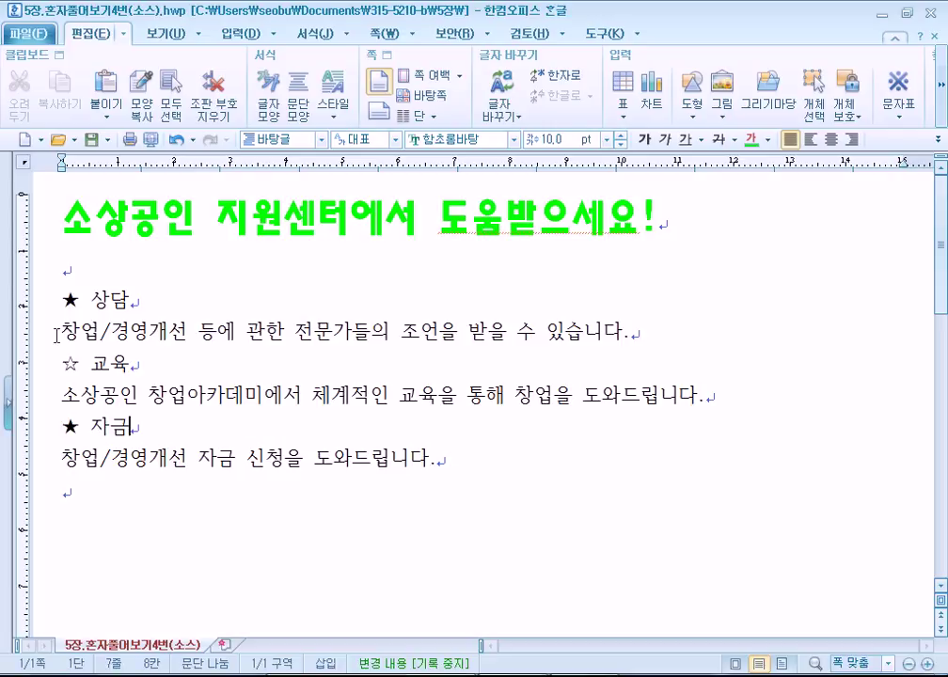
# Set the heading ★ 상담 to the HY견고딕 font at 12 pt
pyautogui.moveTo(59, 300); pyautogui.dragTo(197, 301)
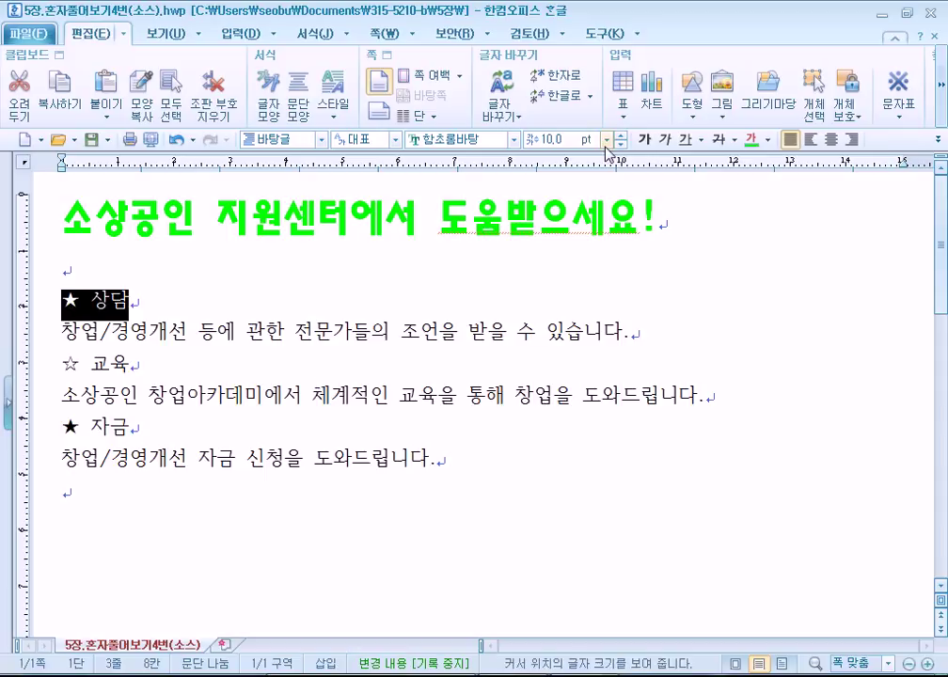
pyautogui.click(514, 139)
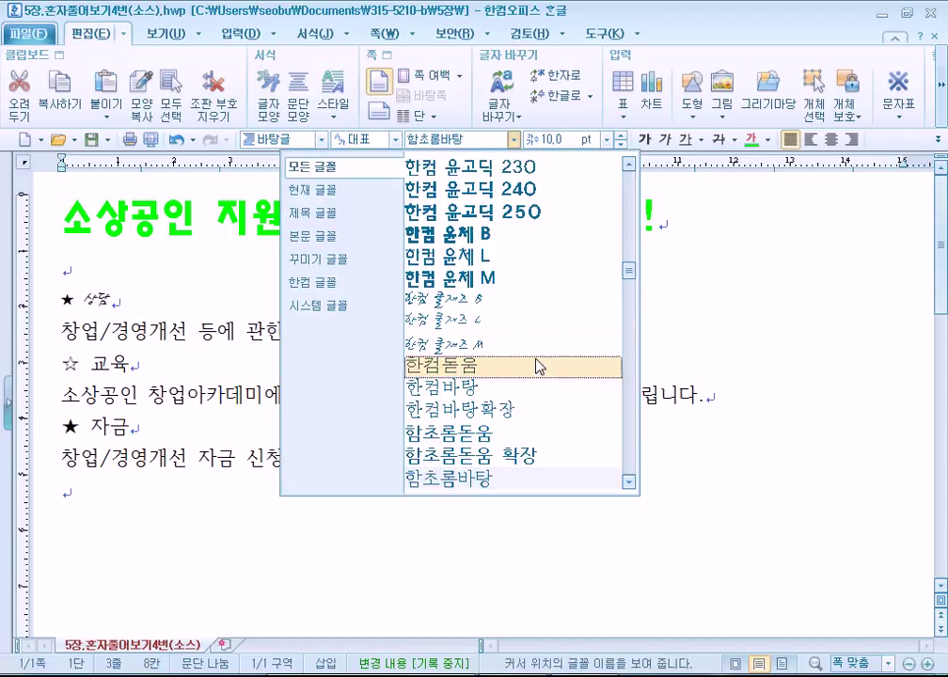
pyautogui.scroll(-12, 540, 364)
pyautogui.scroll(1, 540, 364)
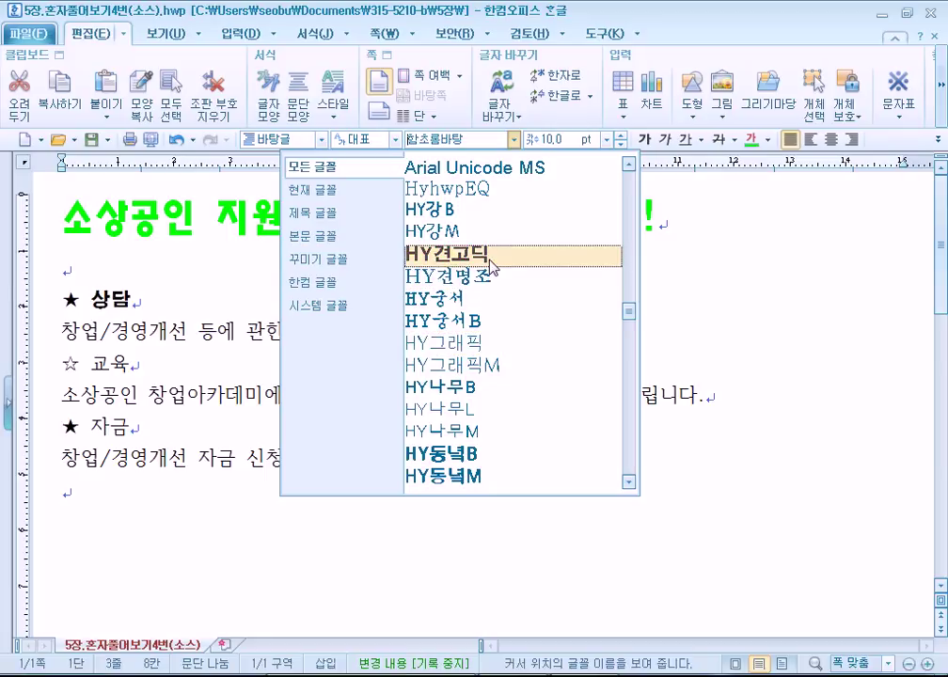
pyautogui.click(490, 256)
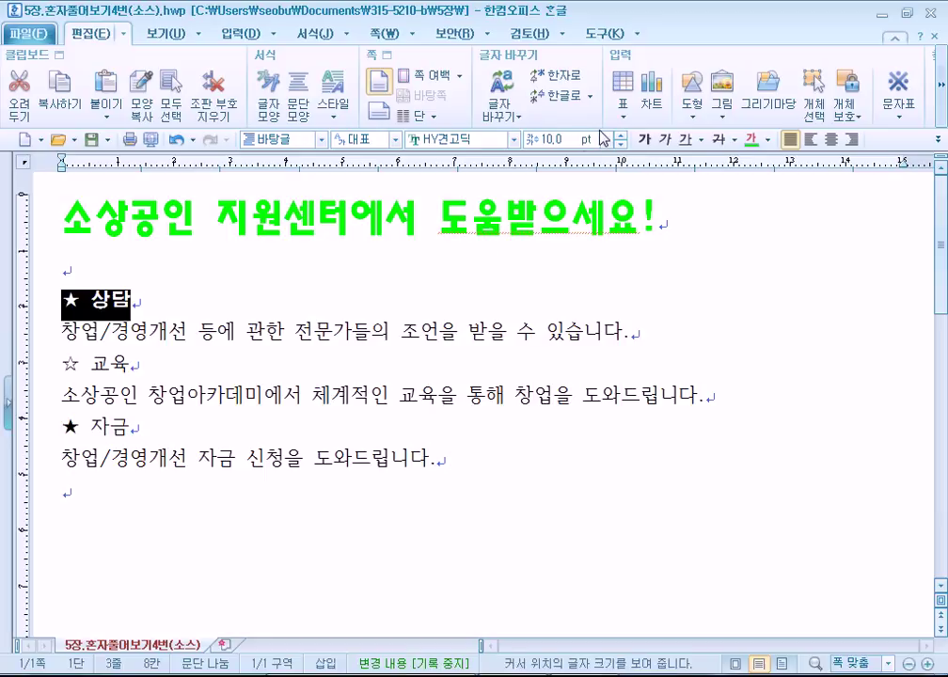
pyautogui.click(621, 135)
pyautogui.click(621, 135)
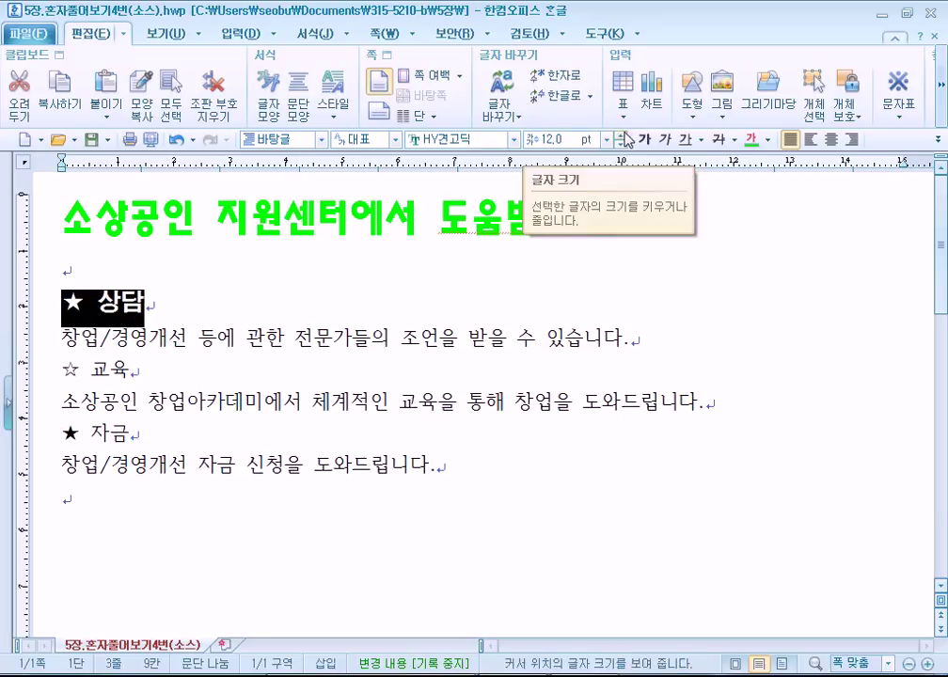
# Choose white (하양) as the text colour of the heading ★ 상담 in the character shape settings
pyautogui.click(315, 36)
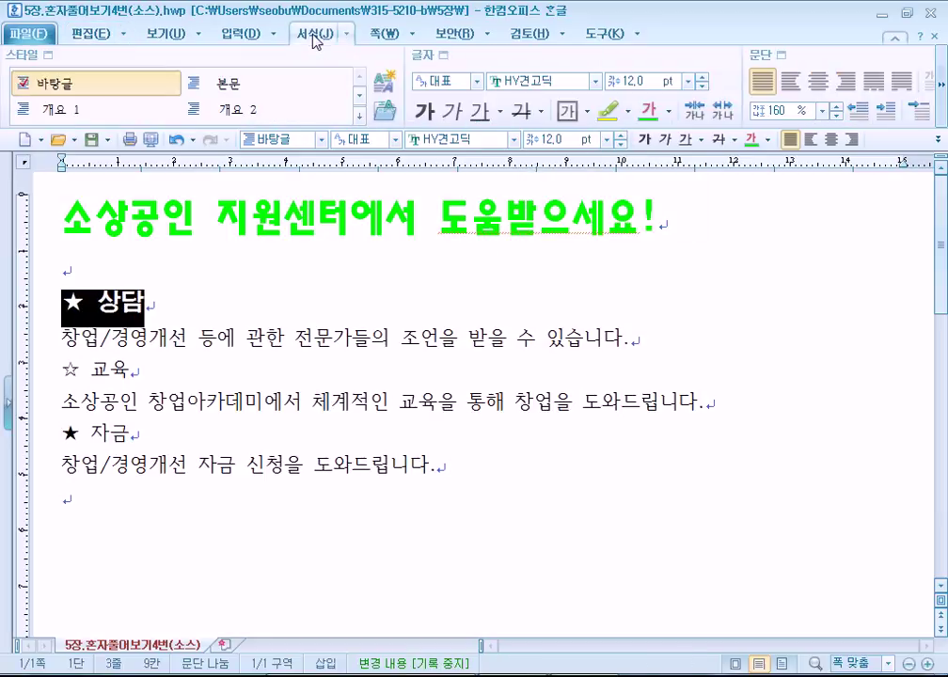
pyautogui.click(419, 57)
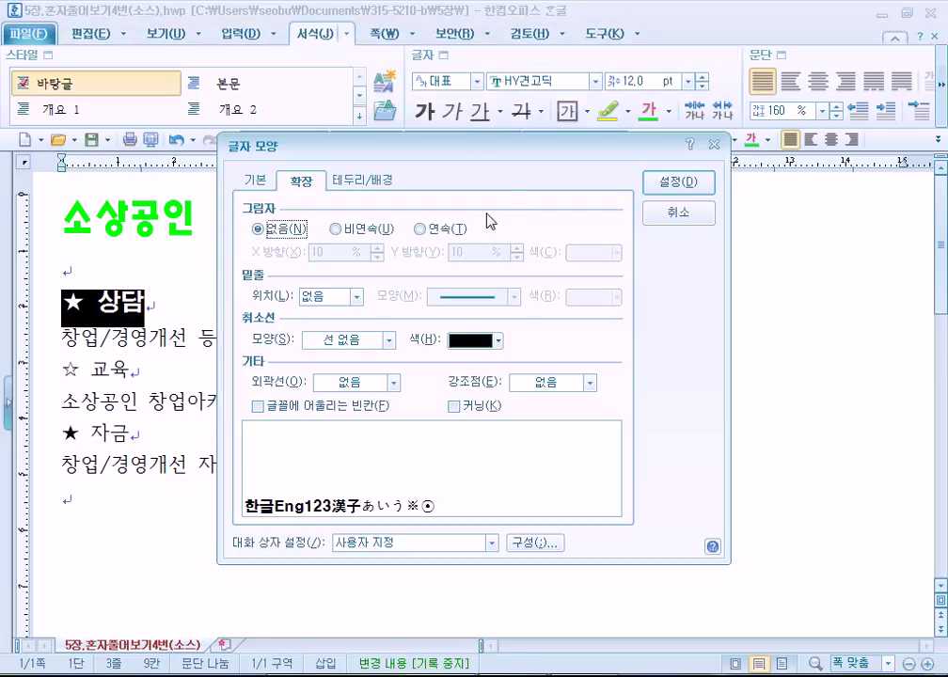
pyautogui.click(252, 179)
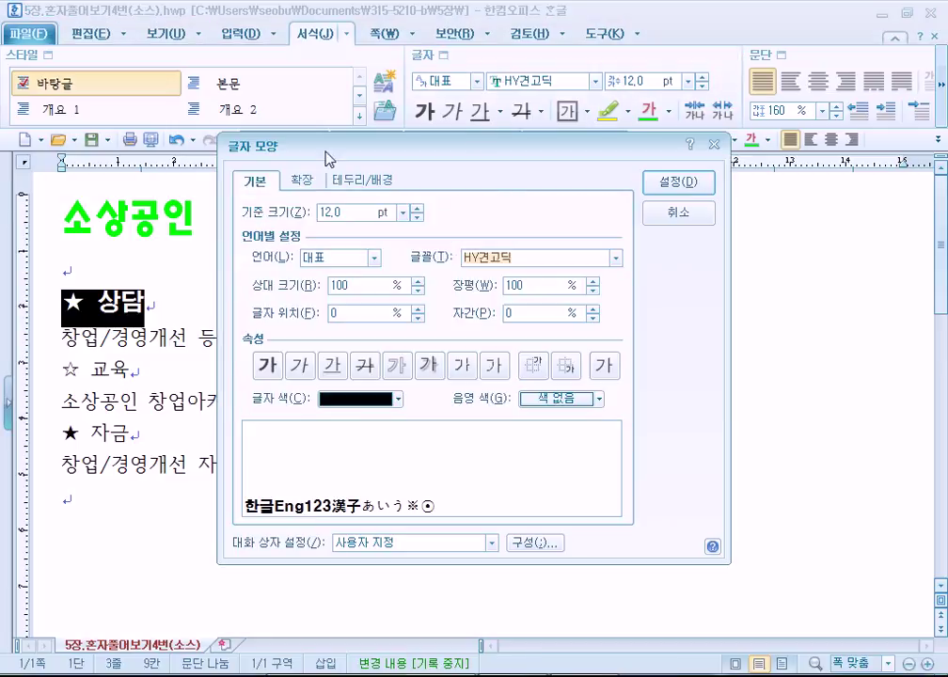
pyautogui.moveTo(273, 146); pyautogui.dragTo(474, 47)
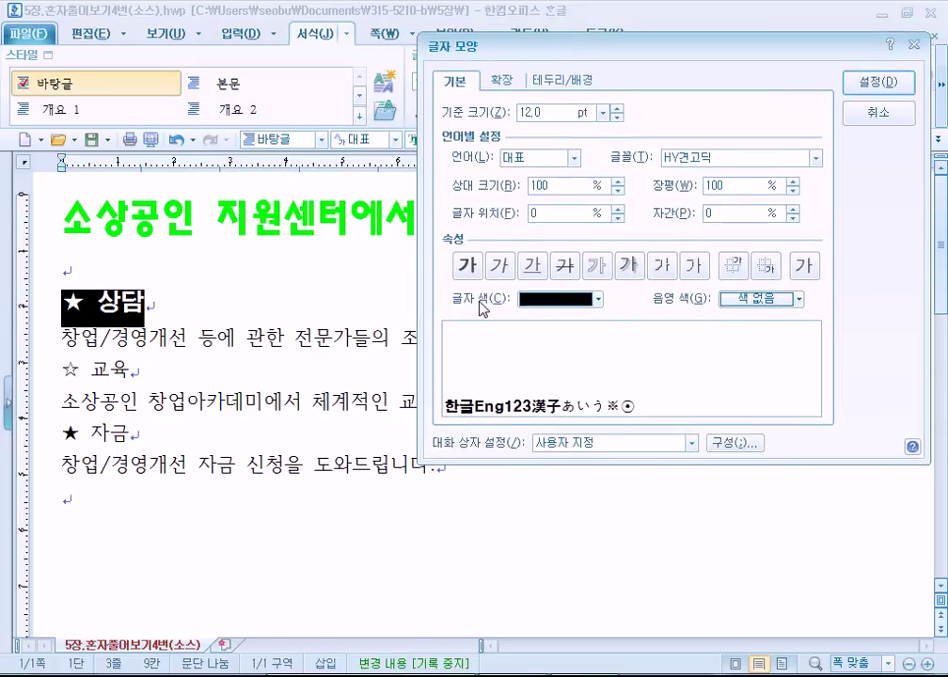
pyautogui.click(550, 301)
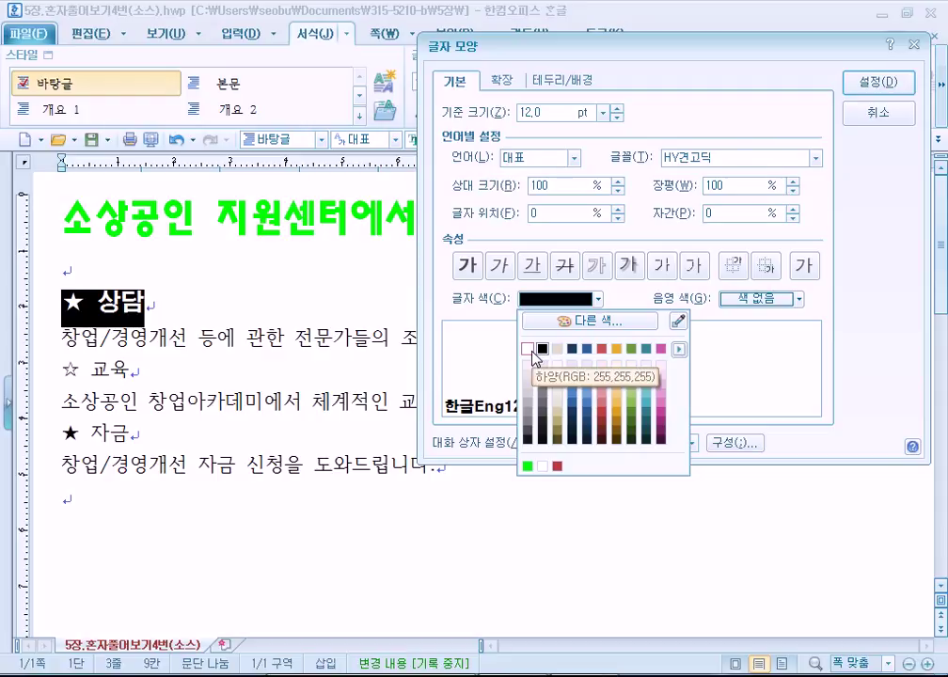
pyautogui.click(532, 352)
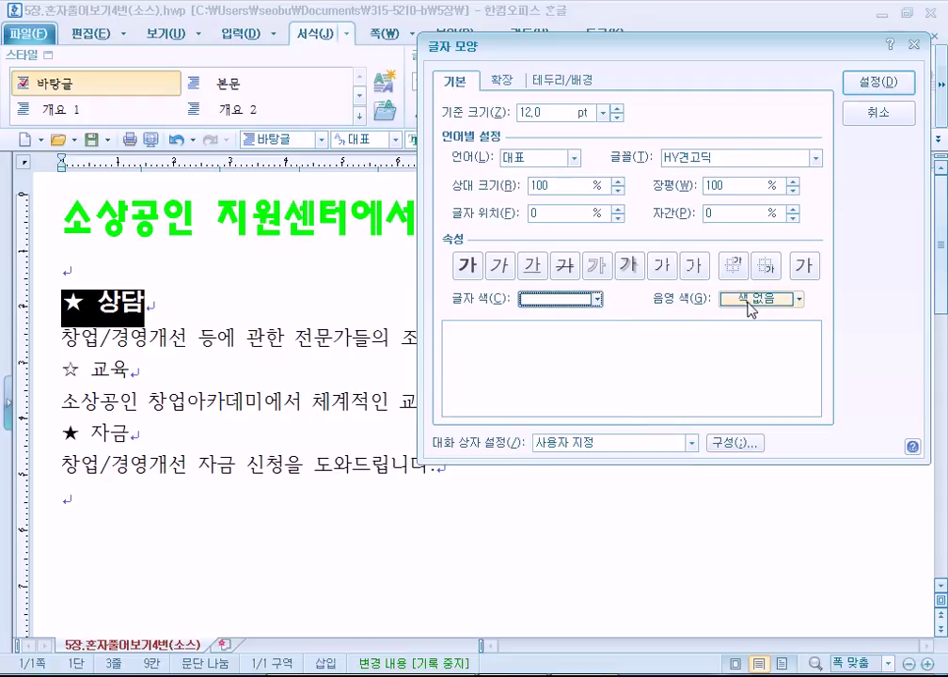
# Set the shading colour of the heading ★ 상담 to custom blue (HTML 0000FF) and apply the character shape settings
pyautogui.click(750, 301)
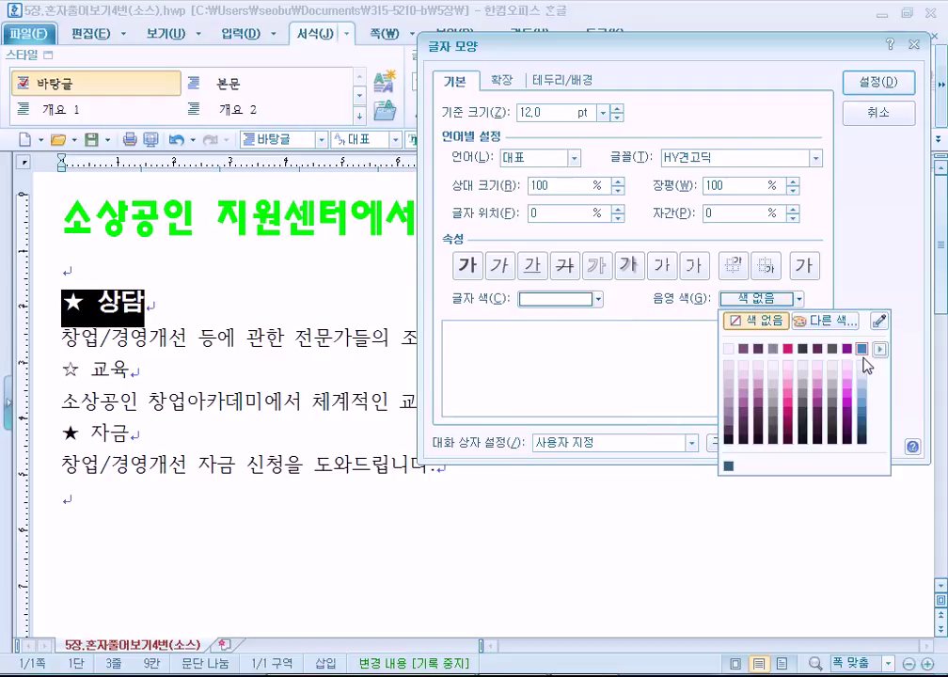
pyautogui.click(825, 325)
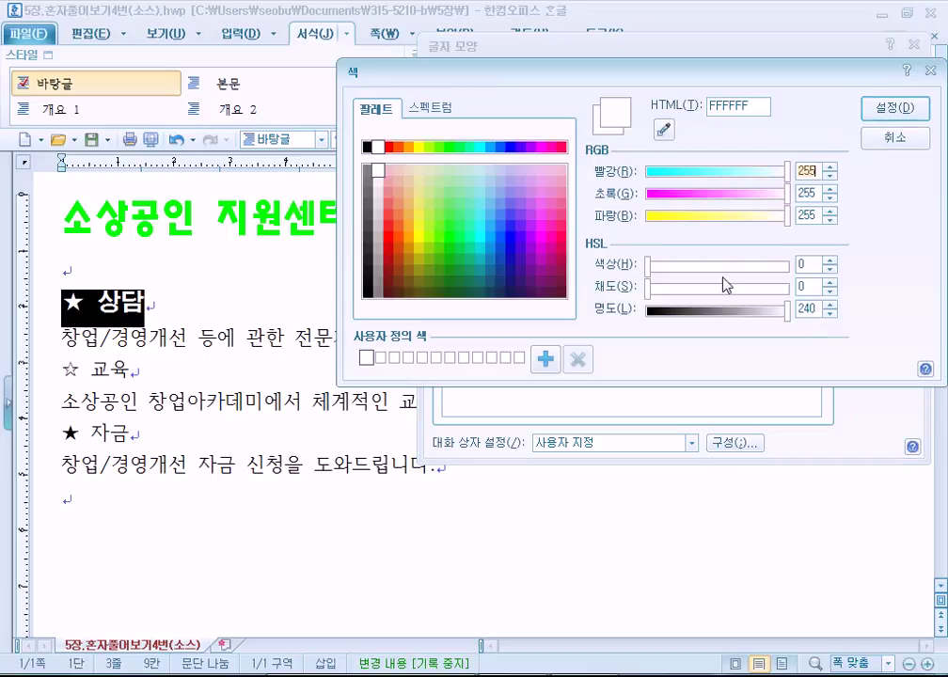
pyautogui.click(509, 148)
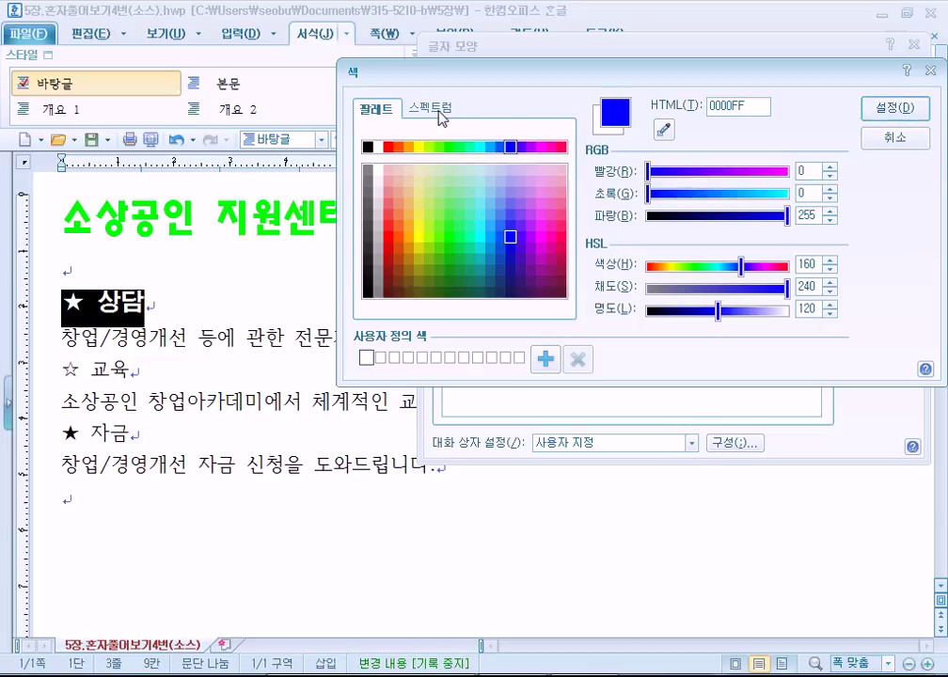
pyautogui.click(884, 109)
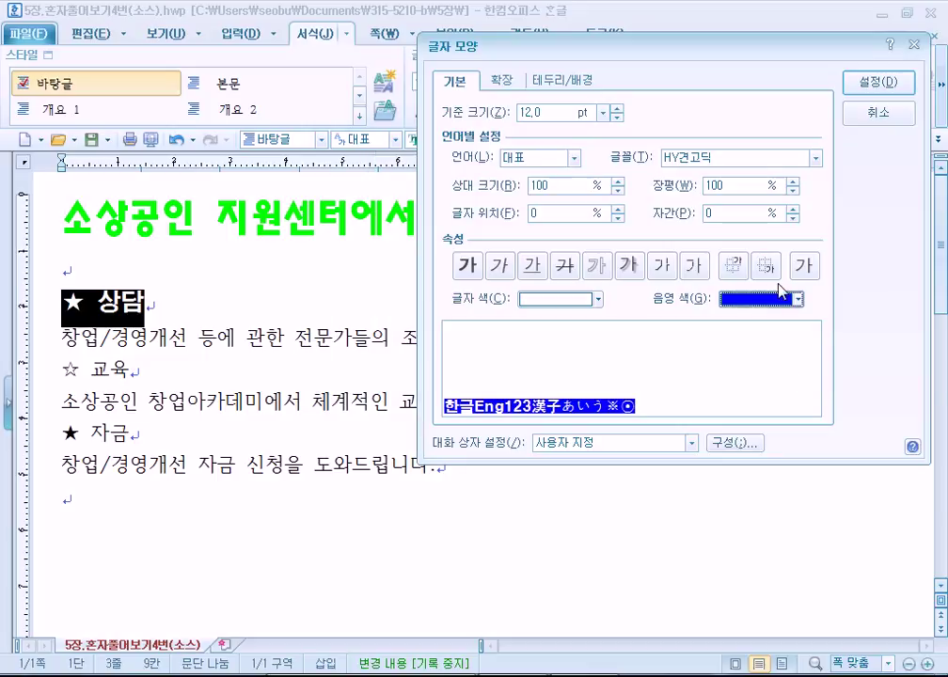
pyautogui.click(797, 299)
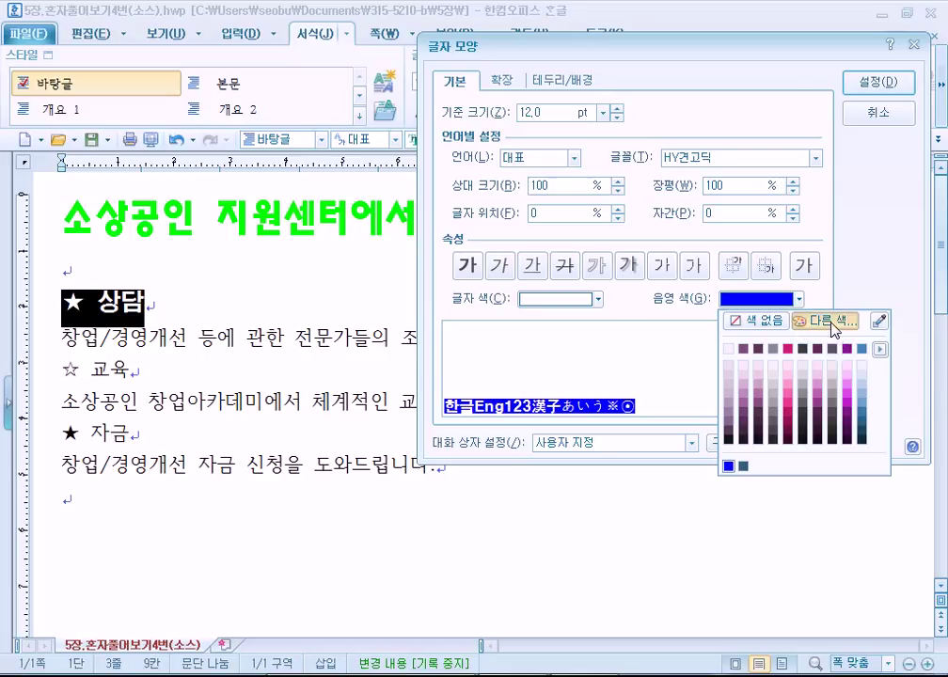
pyautogui.click(827, 322)
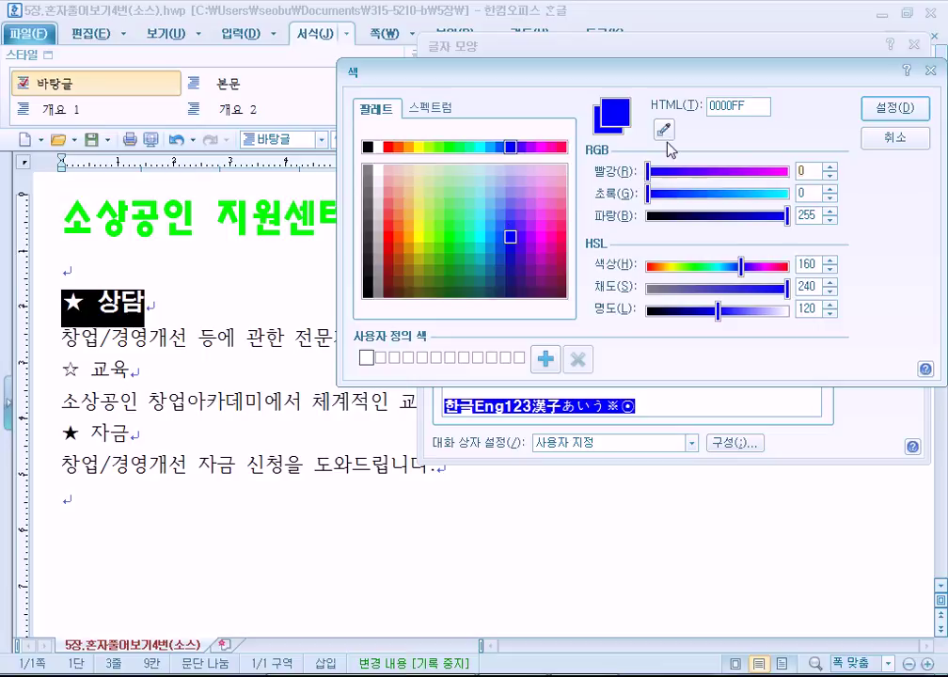
pyautogui.click(898, 109)
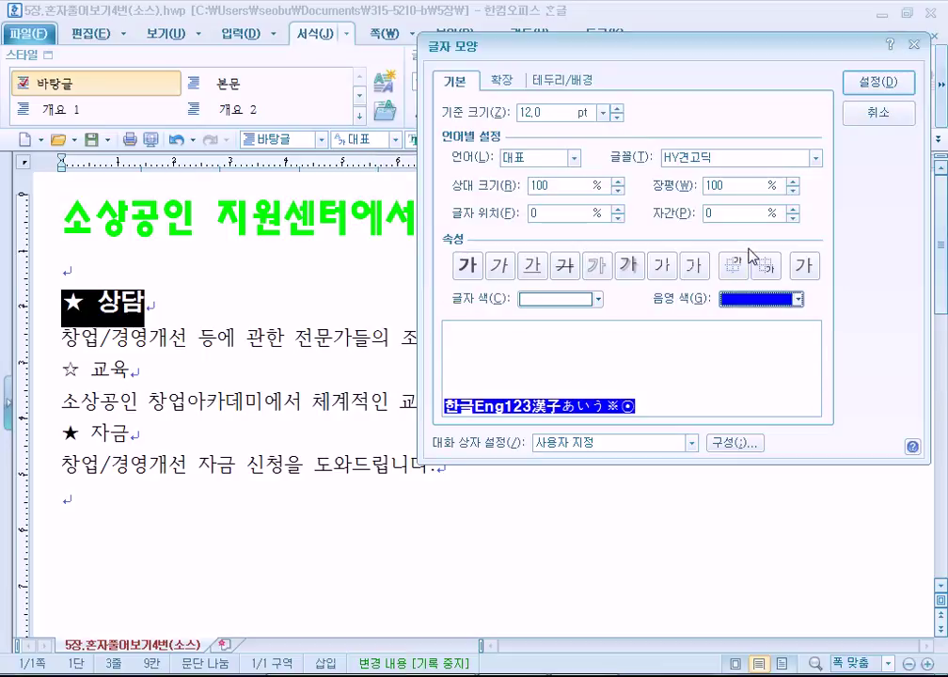
pyautogui.click(878, 82)
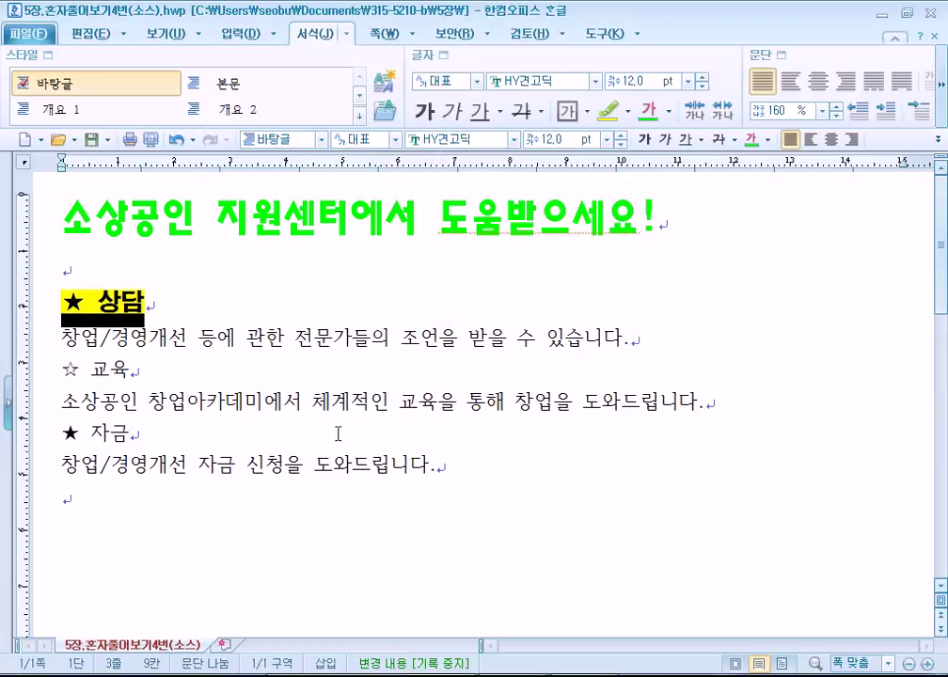
# Copy the character formatting of the heading ★ 상담 onto the headings ☆ 교육 and ★ 자금
pyautogui.click(213, 434)
pyautogui.keyDown('ctrl'); pyautogui.click(21, 437); pyautogui.keyUp('ctrl')
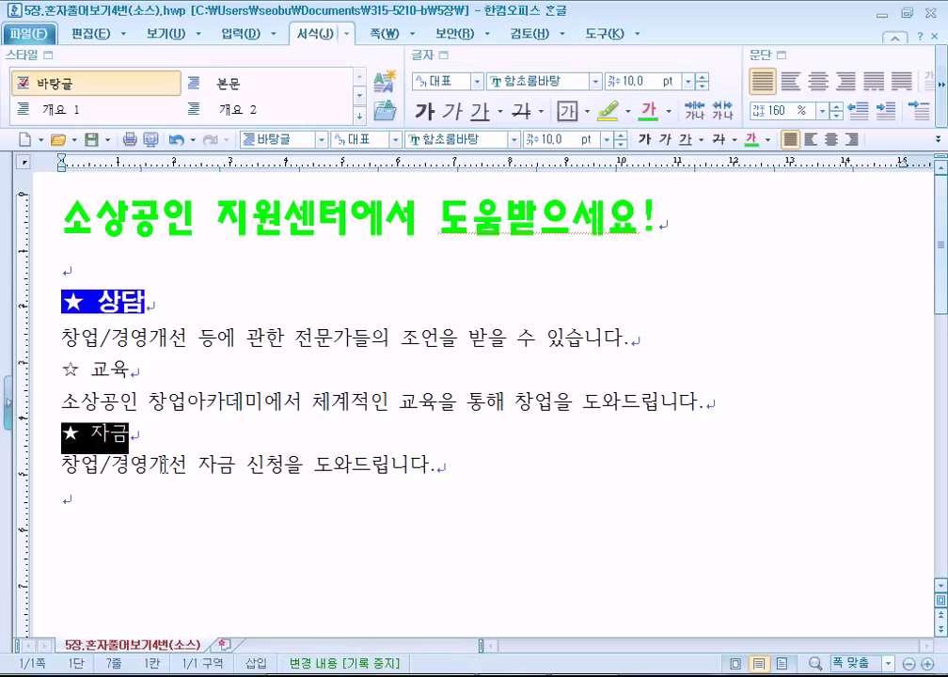
pyautogui.click(116, 301)
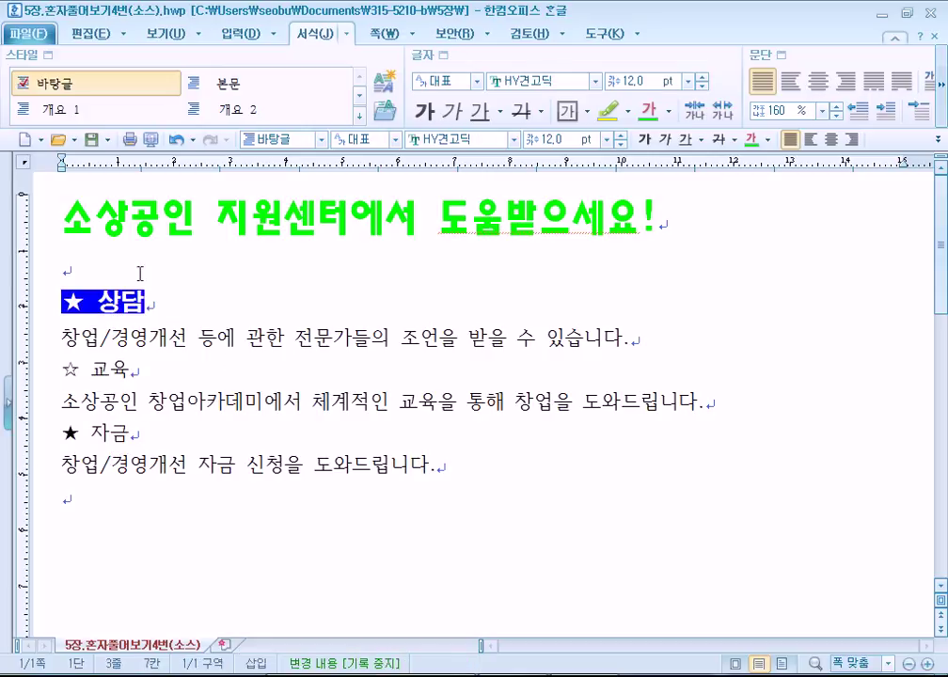
pyautogui.click(98, 32)
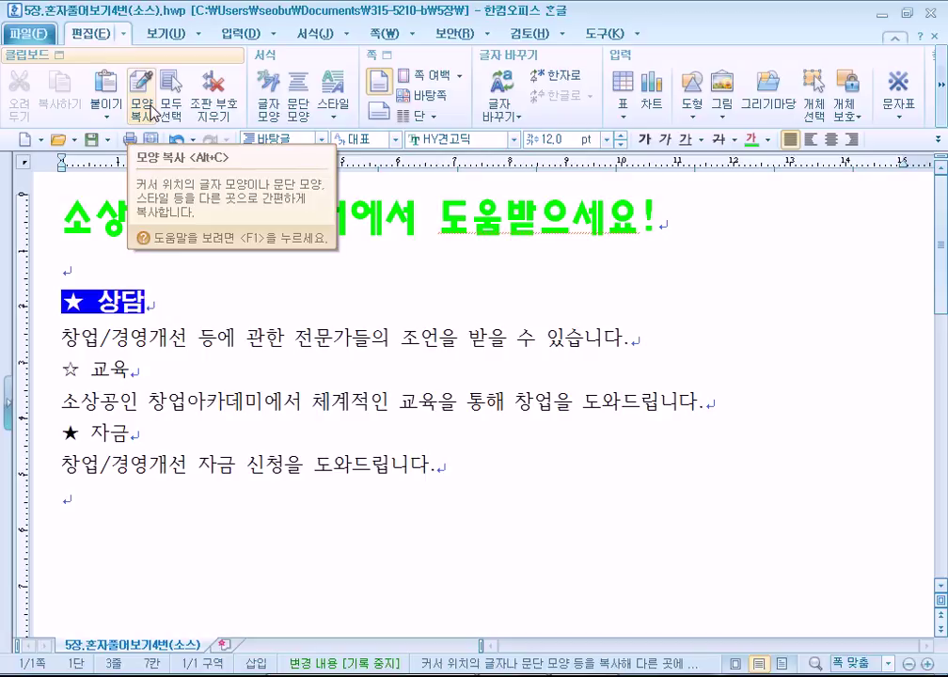
pyautogui.click(151, 111)
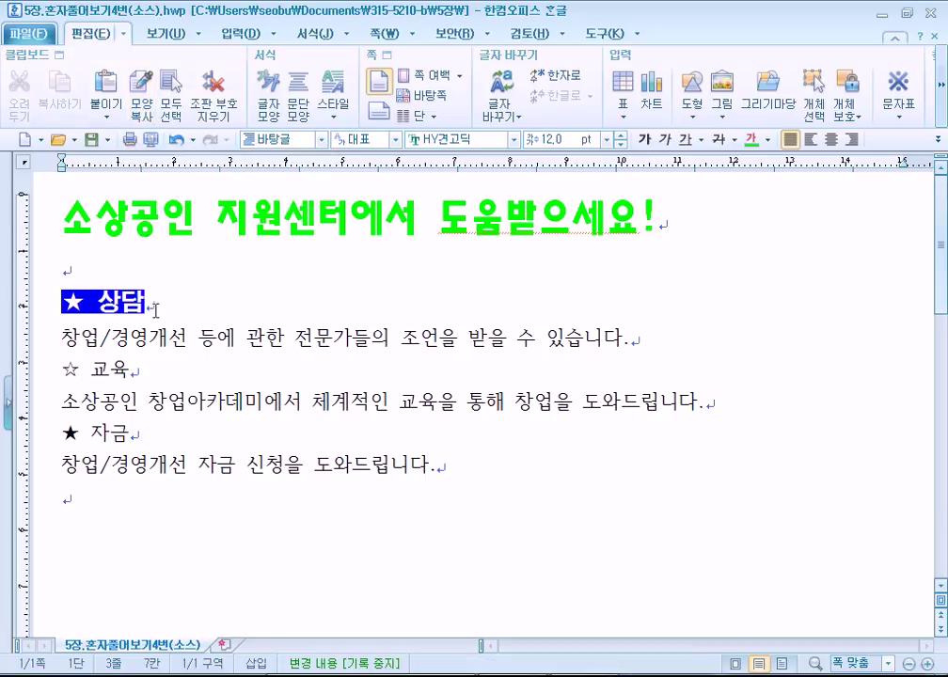
pyautogui.hotkey('alt', 'c')
pyautogui.click(613, 267)
pyautogui.moveTo(54, 367); pyautogui.dragTo(205, 370)
pyautogui.moveTo(63, 435); pyautogui.dragTo(216, 442)
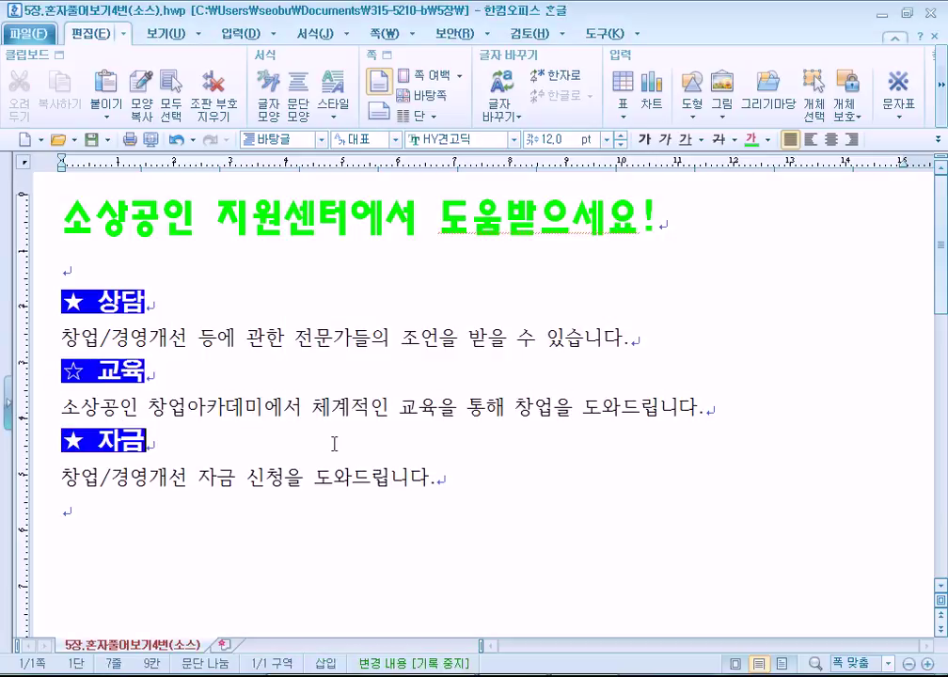
pyautogui.click(323, 520)
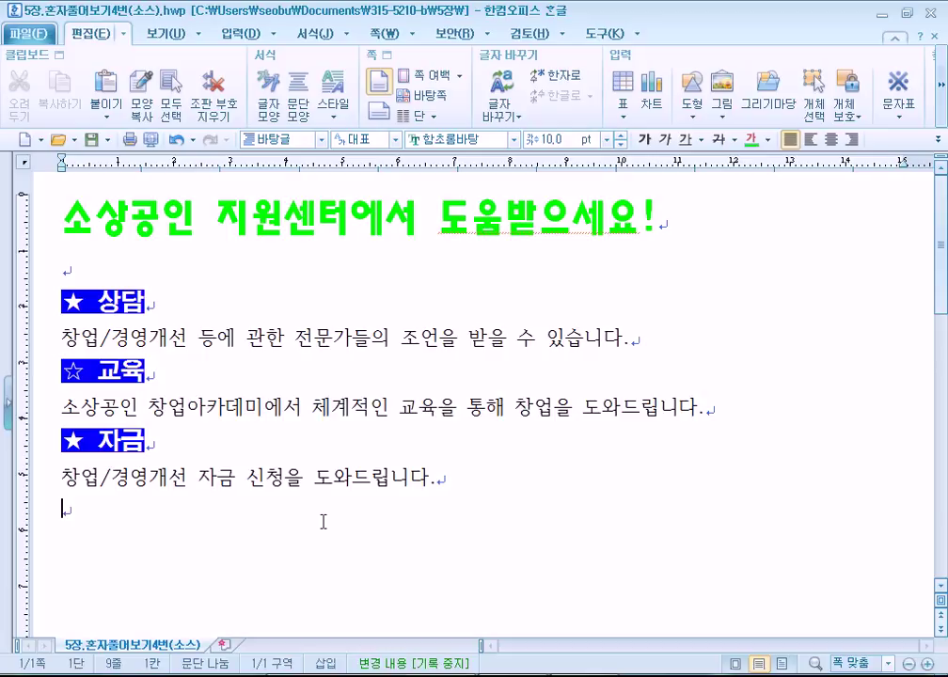
# Open the practice document 6장. 요리레시피 만들어보기(소스).hwp from the 6장 folder of 315-5210-b
pyautogui.click(58, 141)
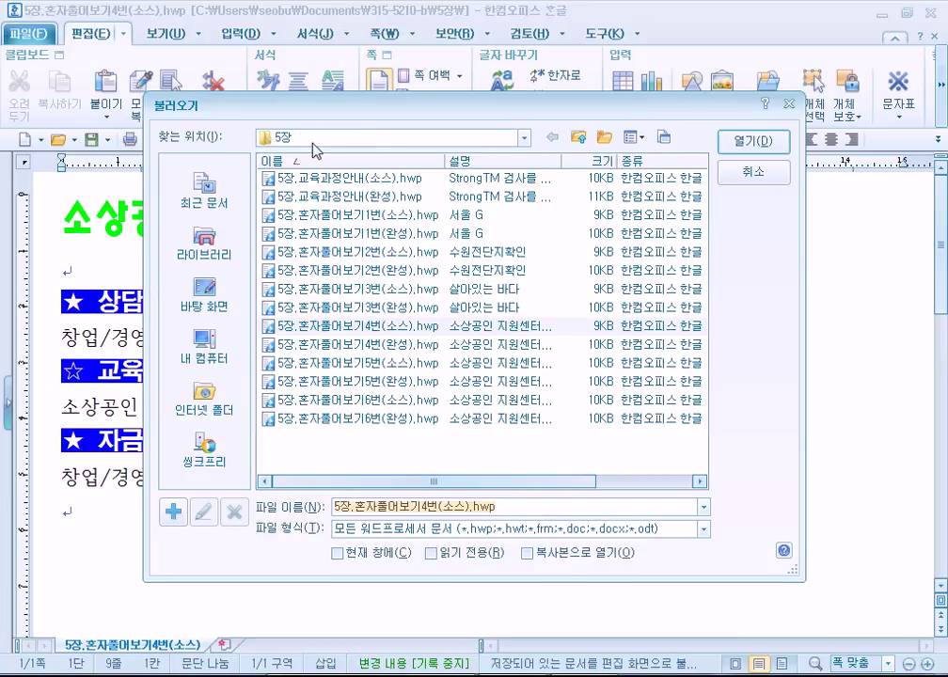
pyautogui.click(580, 141)
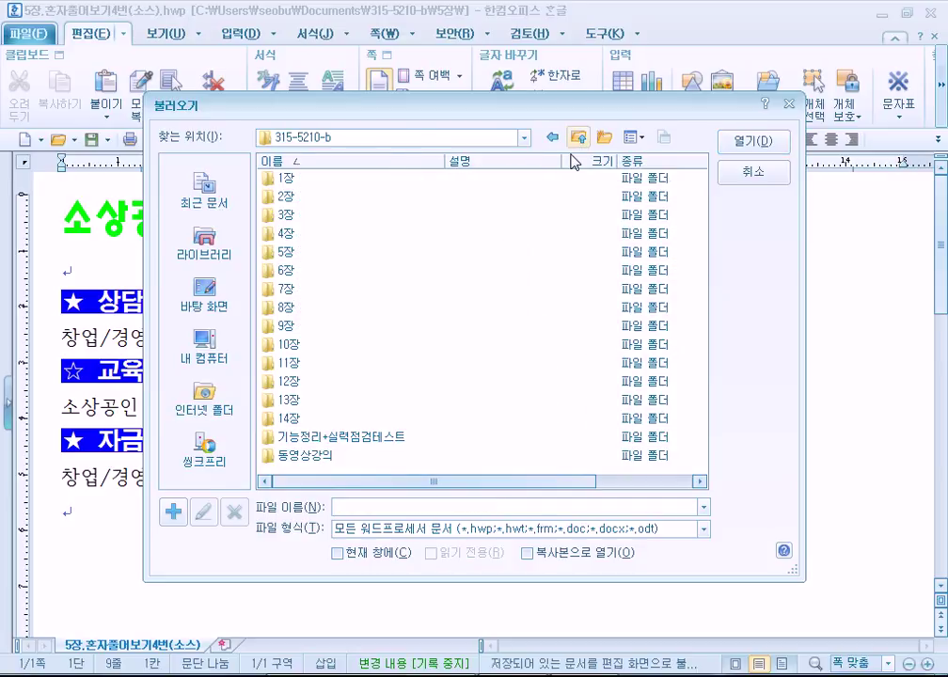
pyautogui.doubleClick(279, 252)
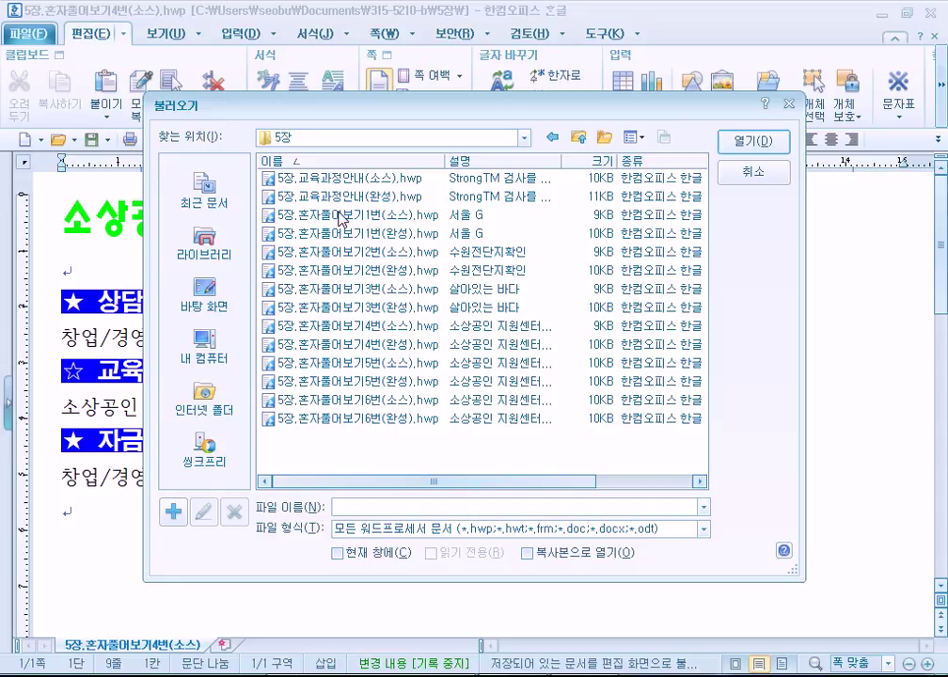
pyautogui.click(579, 138)
pyautogui.doubleClick(286, 271)
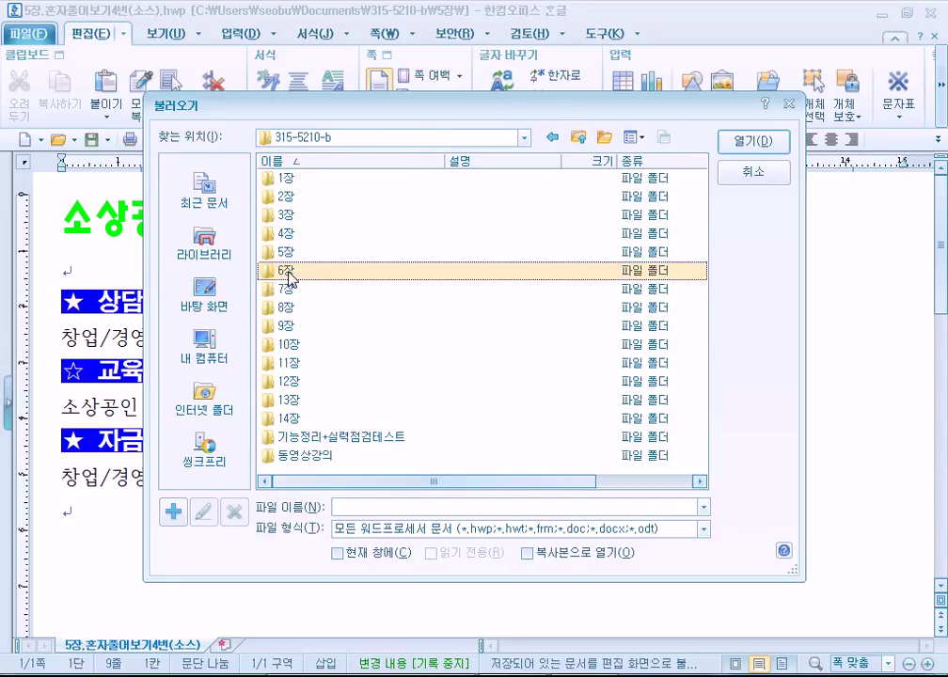
pyautogui.doubleClick(444, 161)
pyautogui.click(401, 179)
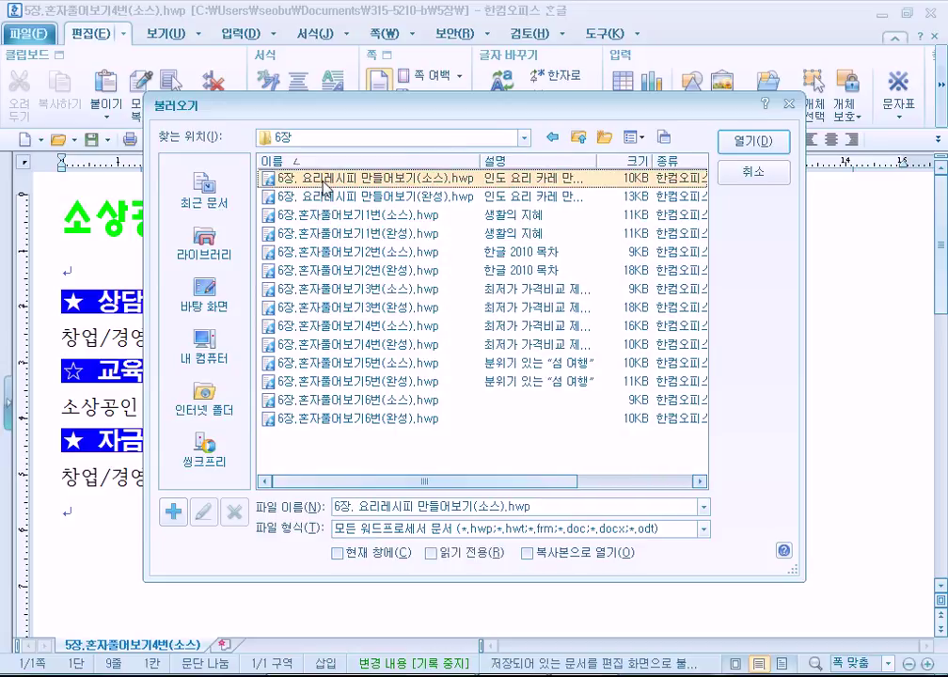
pyautogui.click(747, 142)
# Examine the recipe document and the gaps between the ingredient names and their amounts in the ingredient list
pyautogui.scroll(-3, 368, 546)
pyautogui.scroll(3, 368, 545)
pyautogui.moveTo(112, 494); pyautogui.dragTo(137, 494)
pyautogui.moveTo(98, 524); pyautogui.dragTo(142, 523)
pyautogui.moveTo(99, 555); pyautogui.dragTo(141, 554)
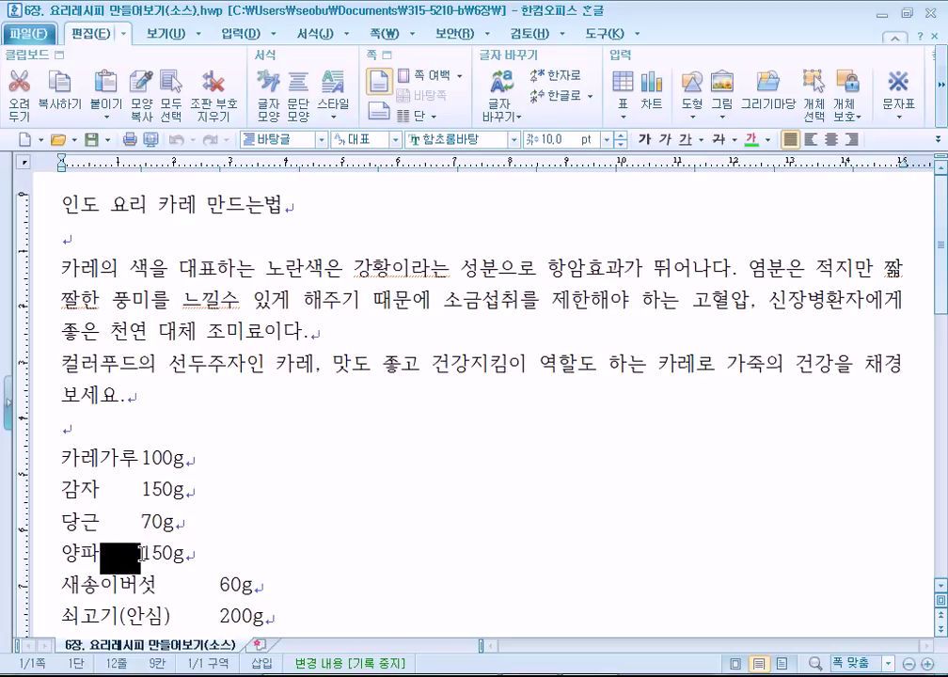
pyautogui.click(105, 489)
pyautogui.moveTo(106, 489); pyautogui.dragTo(141, 494)
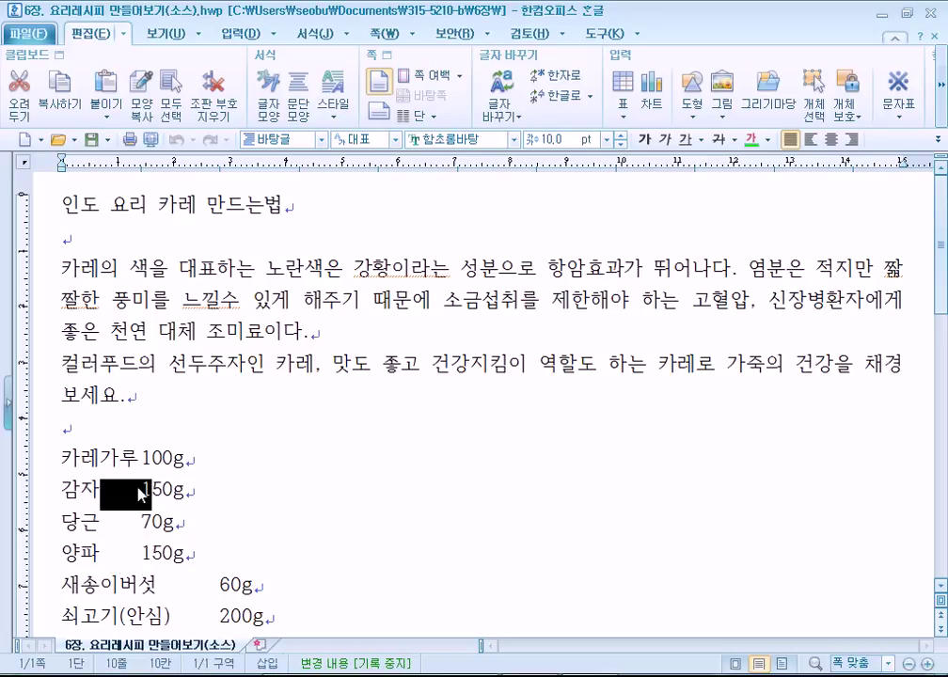
pyautogui.click(133, 498)
pyautogui.click(141, 459)
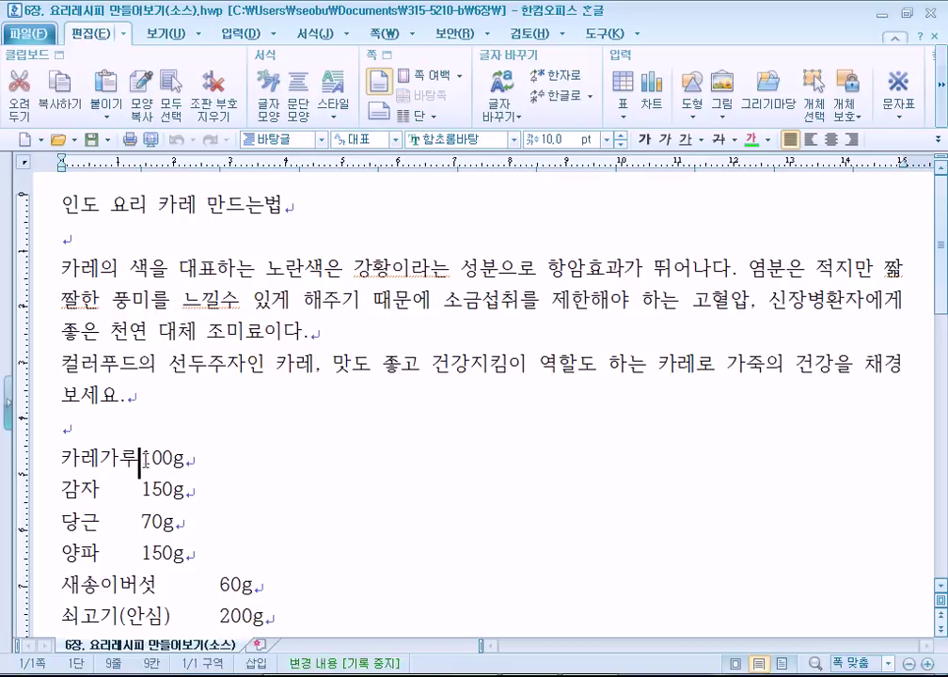
pyautogui.click(134, 491)
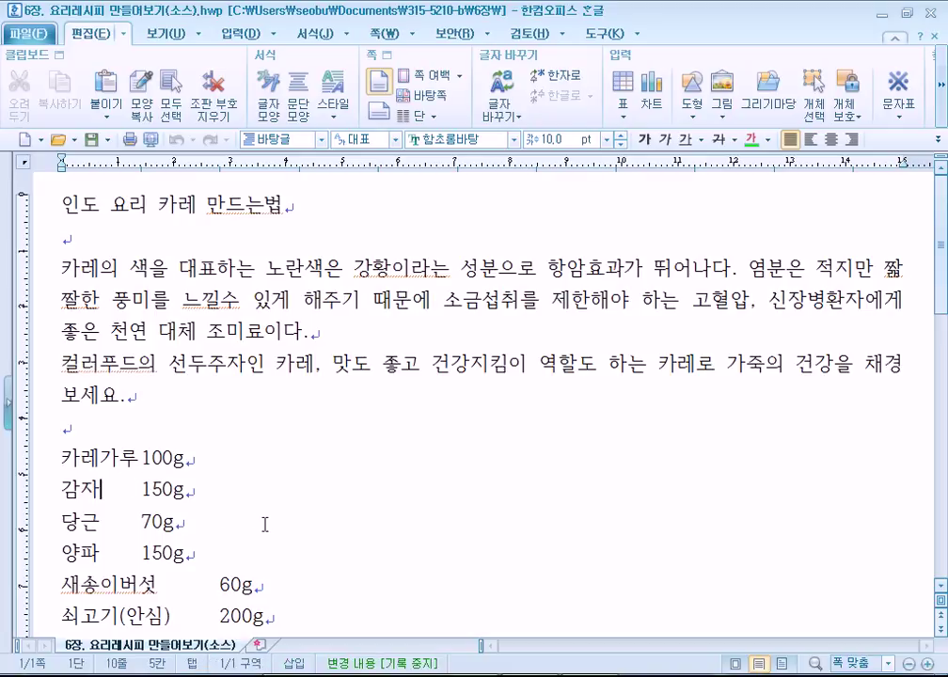
# Correct the word spacing to 만드는 법 in the title and 느낄 수 in the first paragraph
pyautogui.click(272, 204)
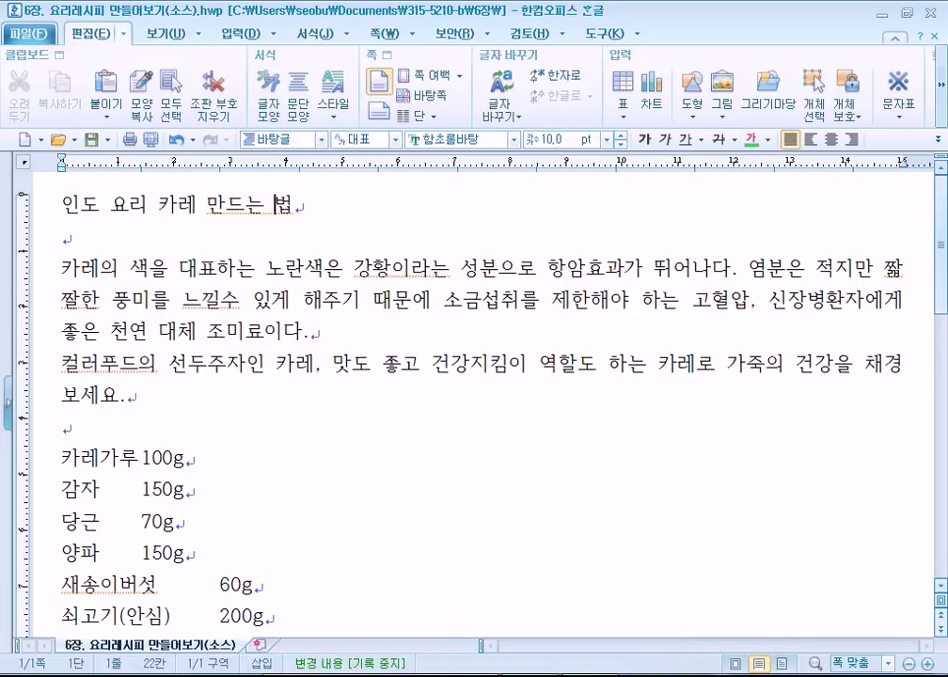
pyautogui.click(222, 299)
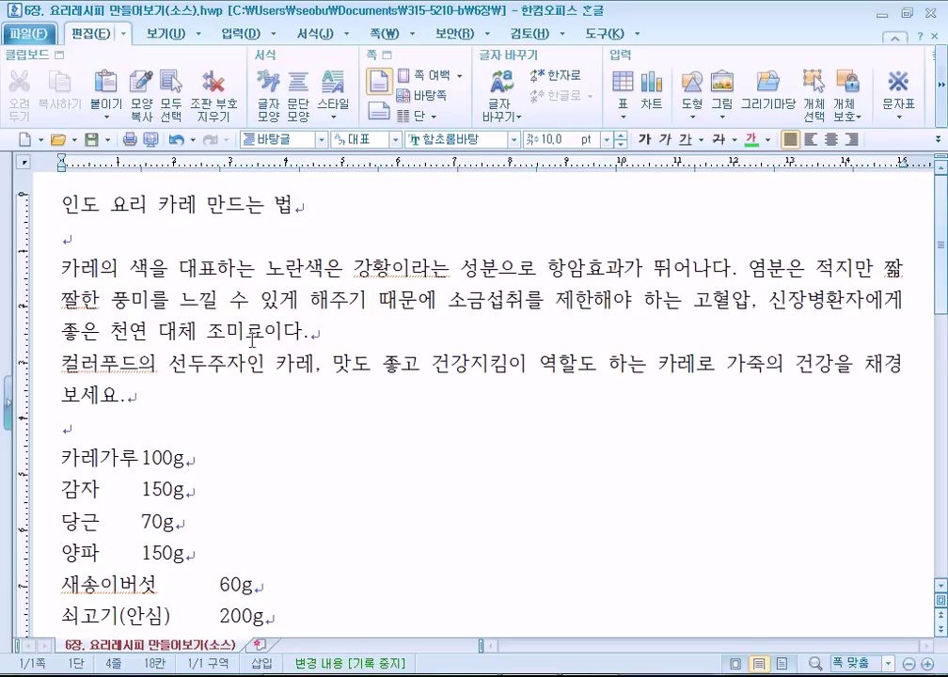
# Correct the misspelled 짧짤한 in the first paragraph to 짭짤한
pyautogui.moveTo(885, 270); pyautogui.dragTo(900, 273)
pyautogui.press('Left')
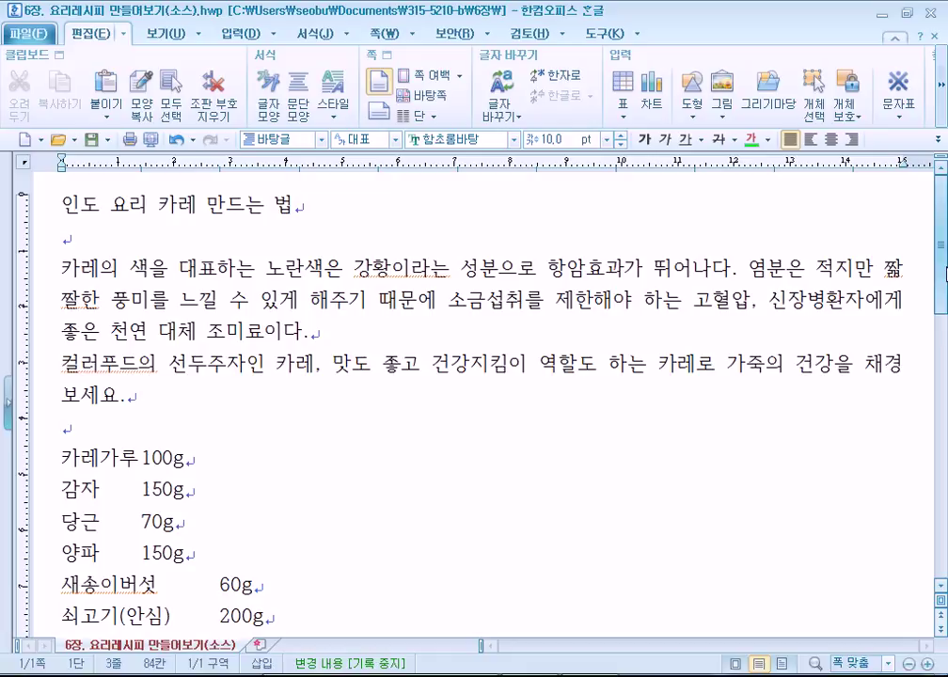
pyautogui.write('짜ㅂ')
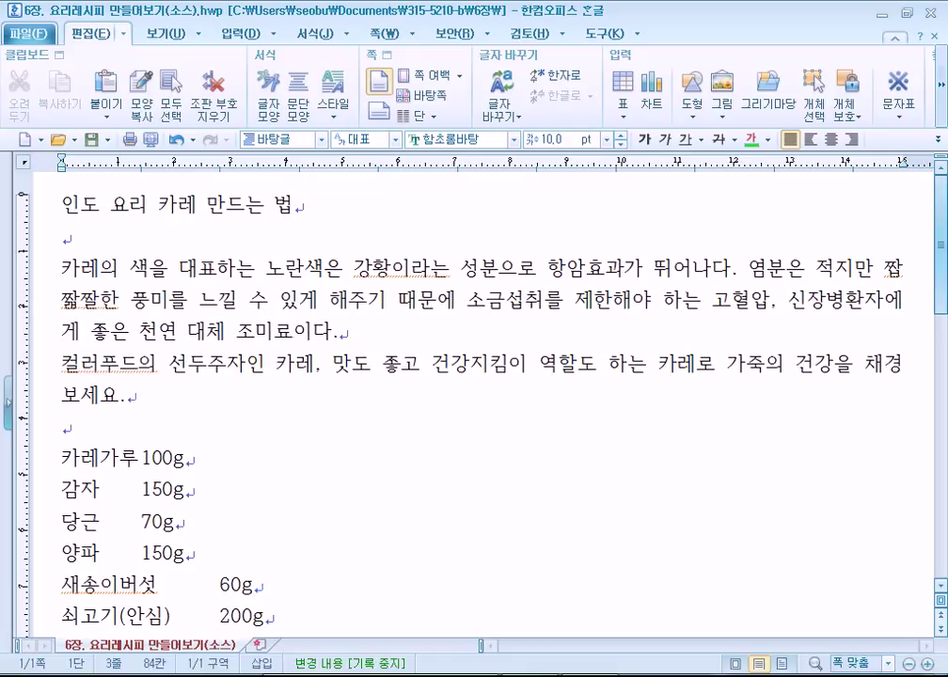
pyautogui.press('Right')
pyautogui.press('Delete')
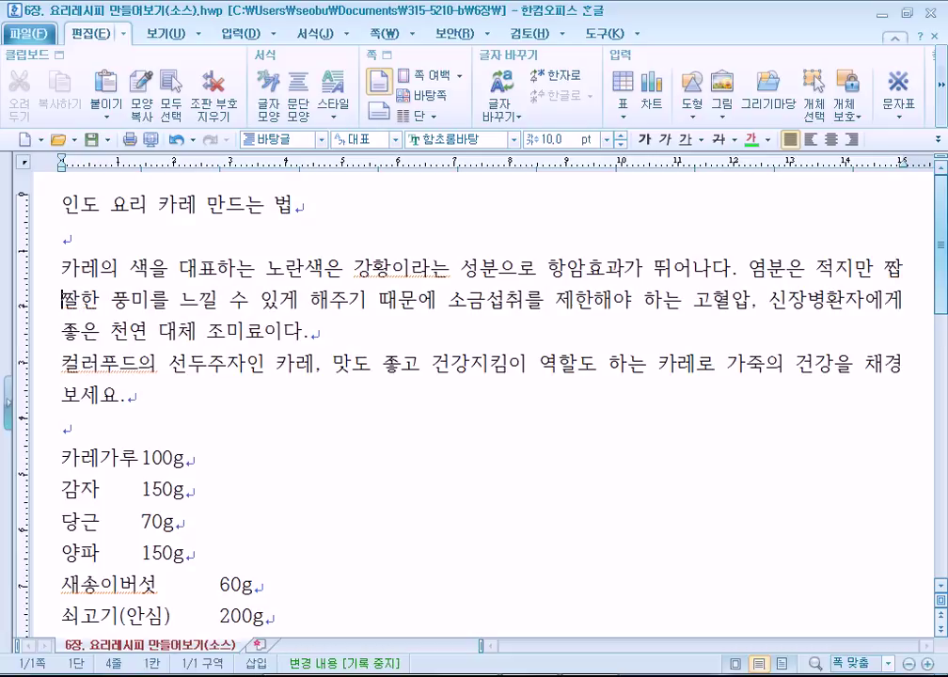
# Examine the flagged word 강황이라는 in the first paragraph and look over the rest of the document
pyautogui.press('Up')
pyautogui.click(378, 268)
pyautogui.press('Right')
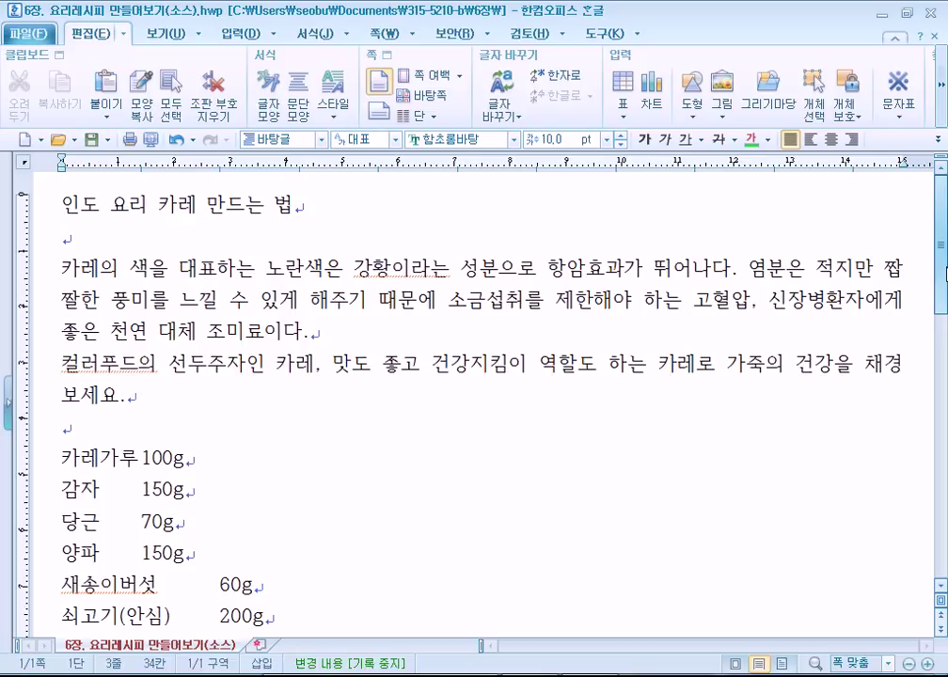
pyautogui.press('Left')
pyautogui.press('Left')
pyautogui.press('Right')
pyautogui.scroll(-5, 688, 349)
pyautogui.scroll(5, 678, 359)
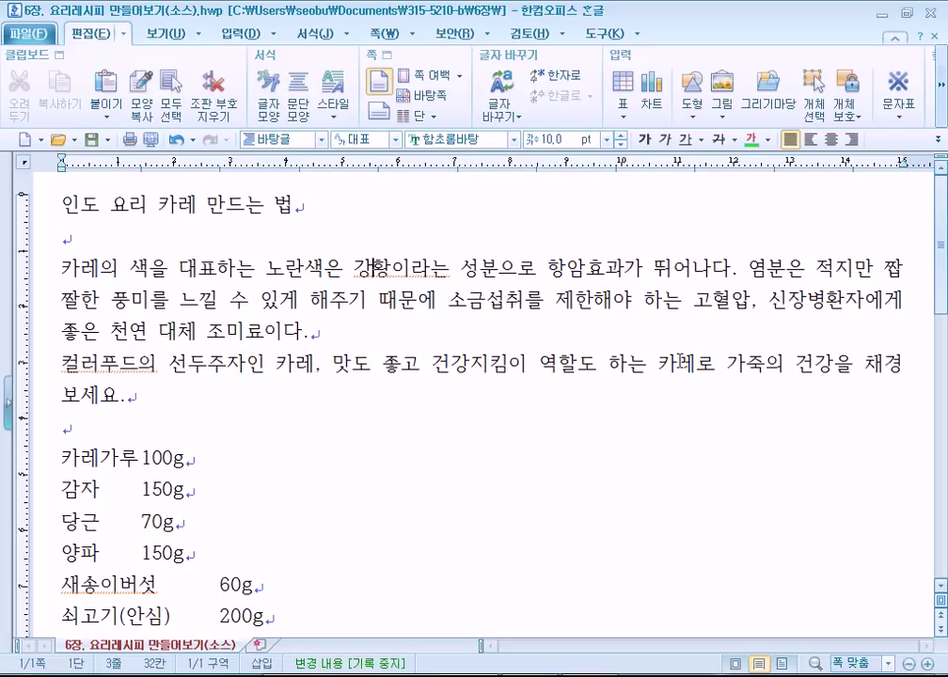
# Separate 컬러 and 푸드의 with a space at the start of the second paragraph
pyautogui.click(101, 365)
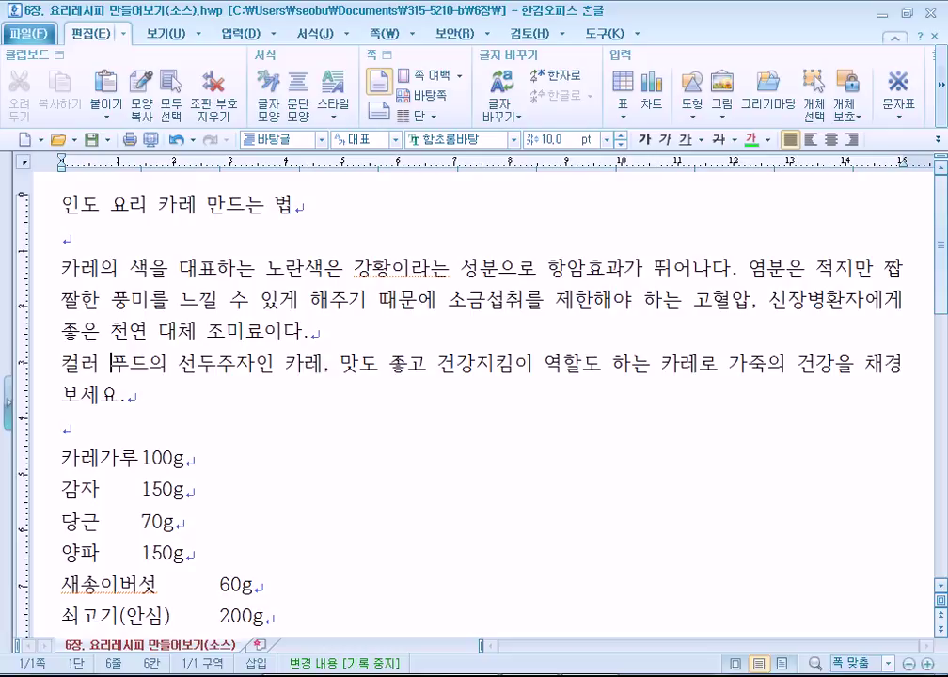
pyautogui.press('Left')
pyautogui.press('Delete')
# Insert an empty line between the two introductory paragraphs
pyautogui.click(349, 329)
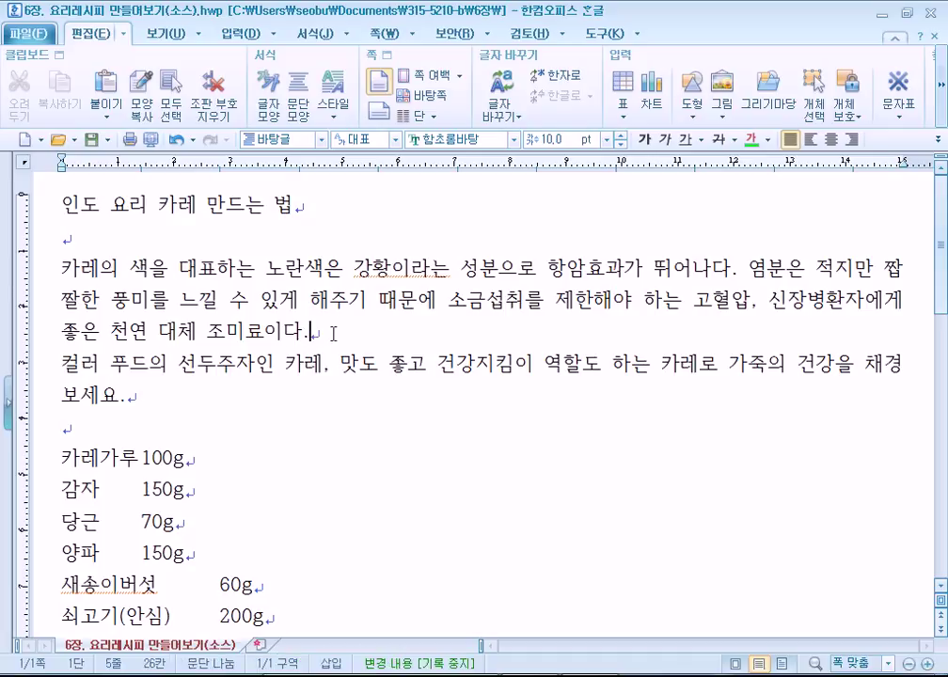
pyautogui.press('Return')
pyautogui.click(28, 371)
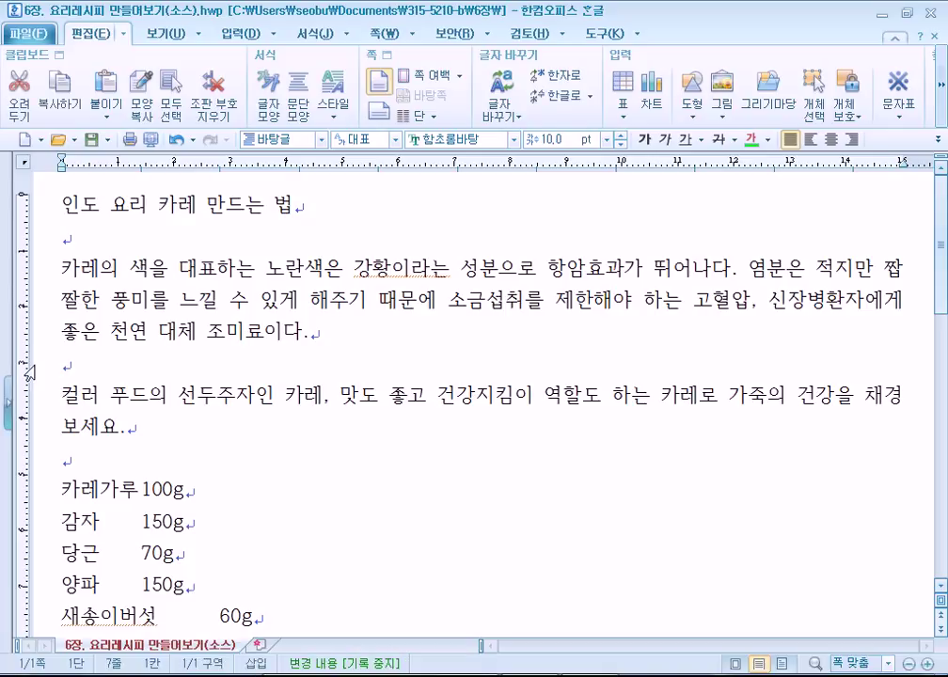
pyautogui.scroll(-5, 28, 372)
pyautogui.scroll(5, 28, 372)
# Delete the empty line between the two introductory paragraphs
pyautogui.moveTo(57, 209); pyautogui.dragTo(216, 211)
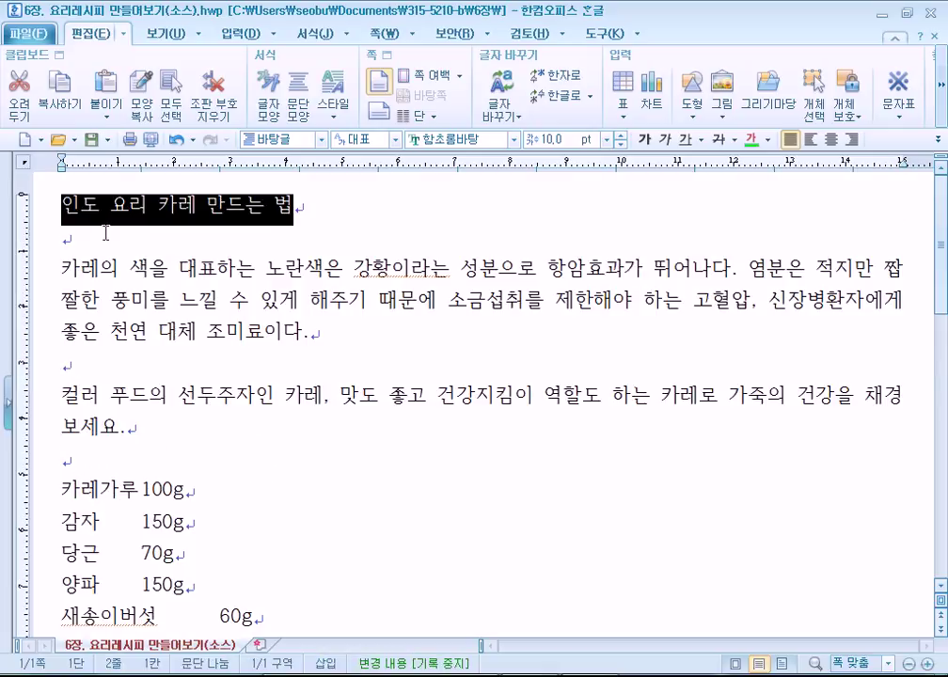
pyautogui.moveTo(58, 269); pyautogui.dragTo(318, 343)
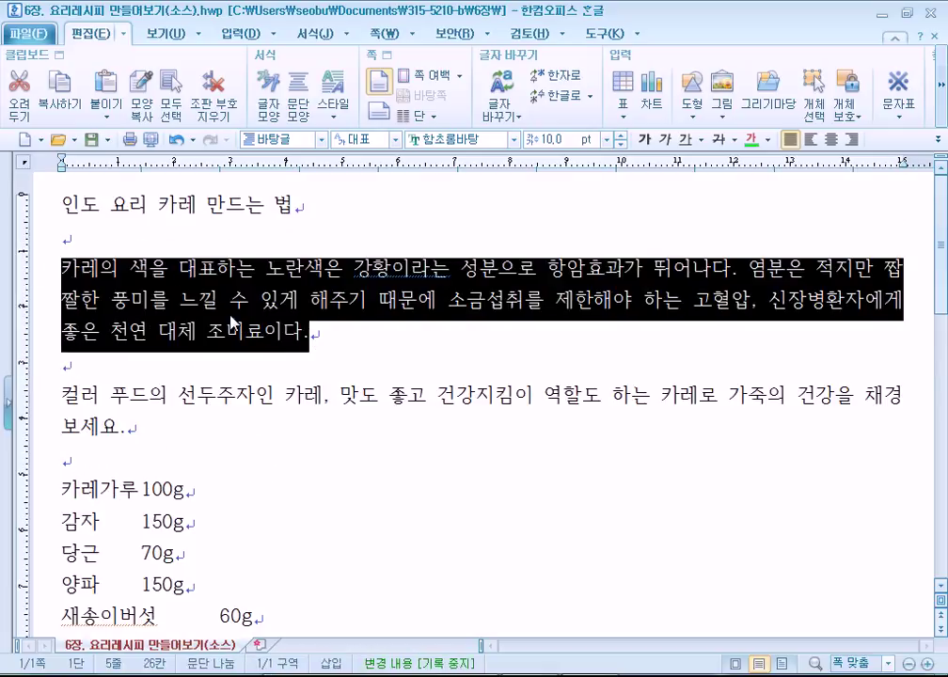
pyautogui.click(180, 395)
pyautogui.click(95, 369)
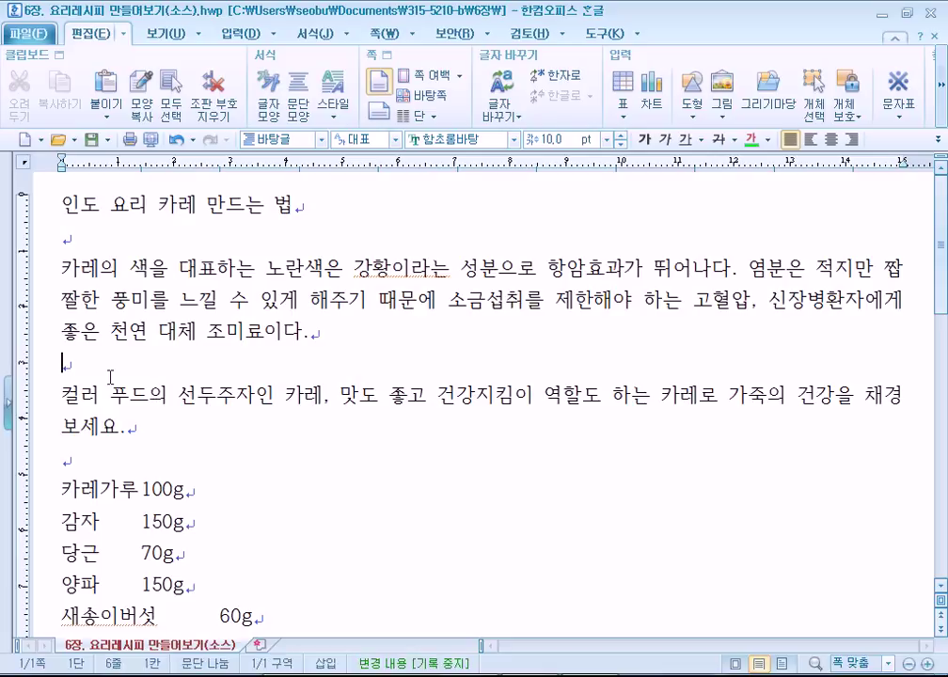
pyautogui.press('Delete')
# Add an empty line after the sentence ending in 조미료이다. to set the two introductory paragraphs apart
pyautogui.moveTo(61, 268); pyautogui.dragTo(144, 403)
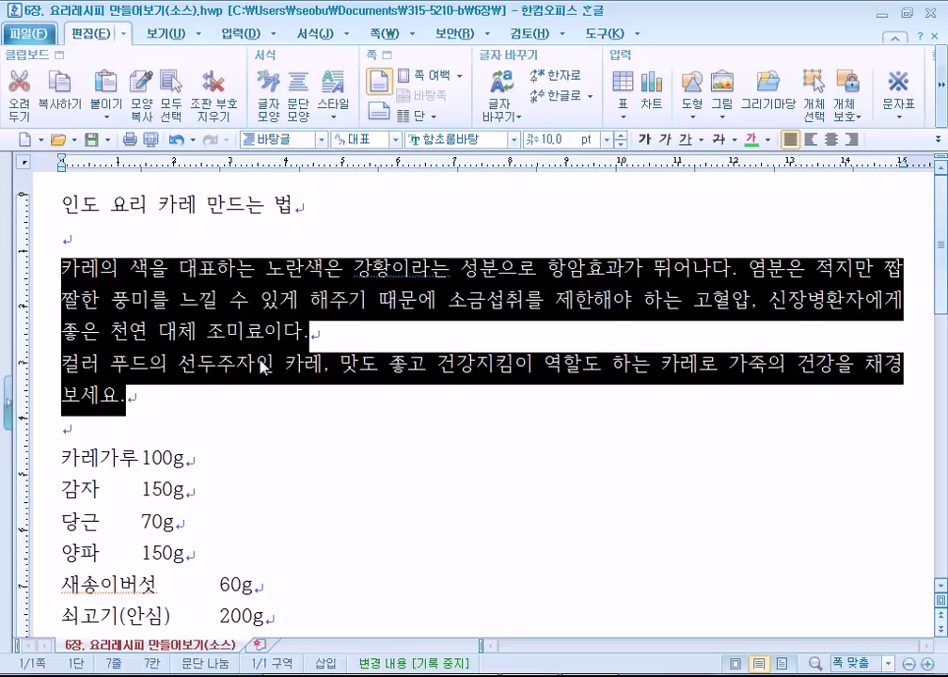
pyautogui.click(323, 333)
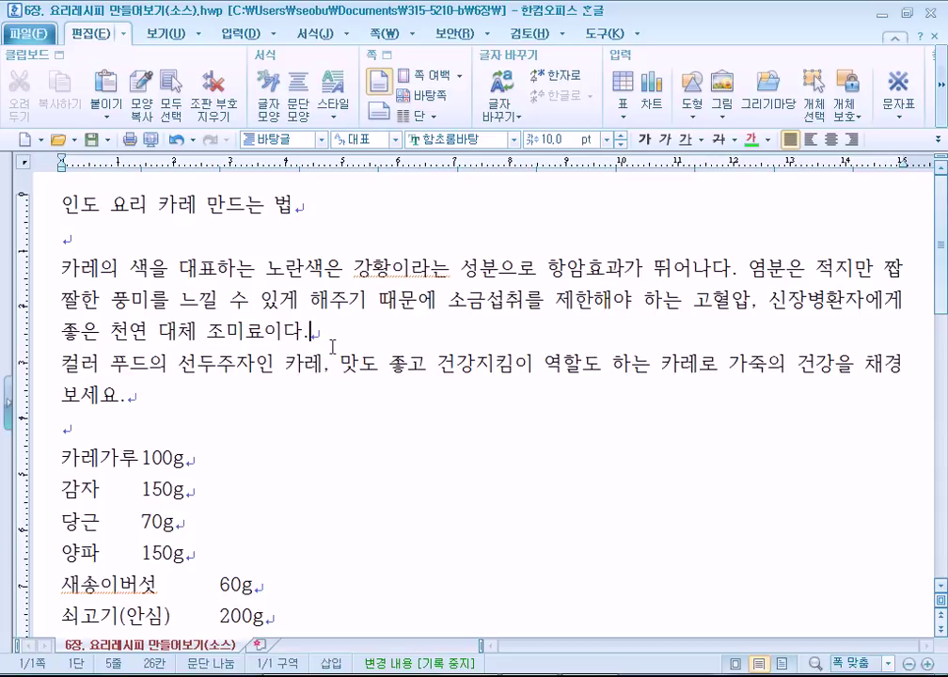
pyautogui.press('Return')
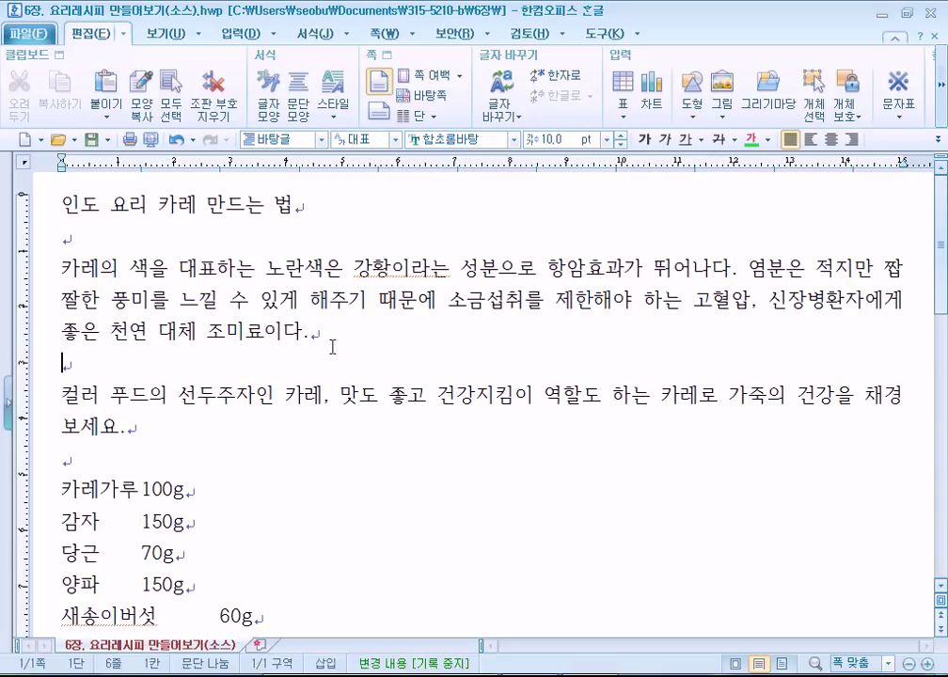
pyautogui.moveTo(62, 270); pyautogui.dragTo(180, 435)
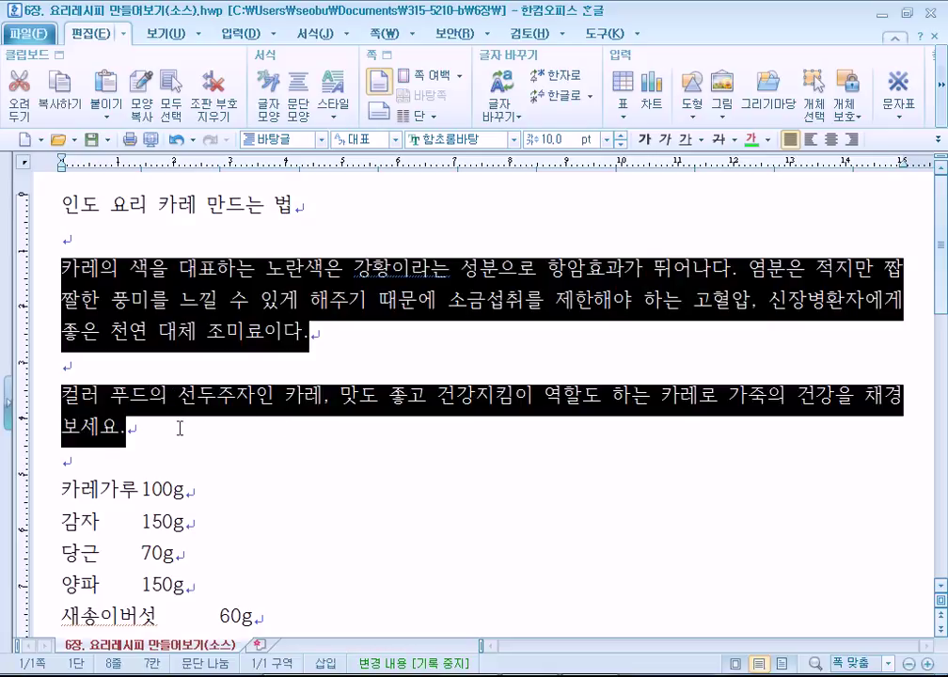
pyautogui.click(175, 432)
# Try indenting the first line of the paragraph starting with 카레의 using two spaces, and remove them again
pyautogui.click(60, 395)
pyautogui.click(63, 268)
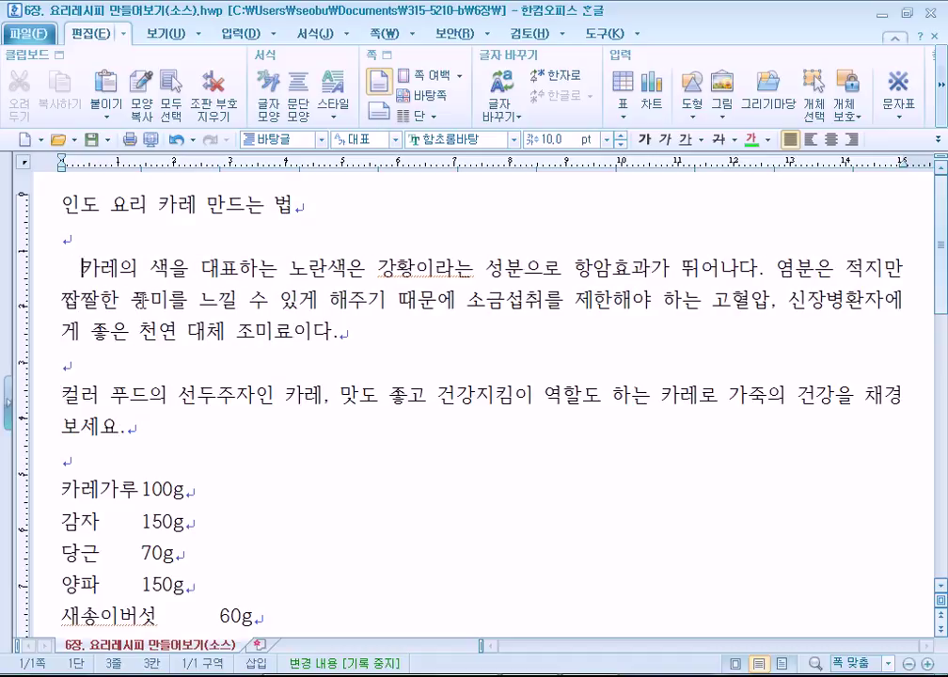
pyautogui.press('BackSpace')
pyautogui.press('BackSpace')
# Try indenting the paragraph starting with 컬러 using two spaces and ==, and remove these characters again
pyautogui.click(60, 395)
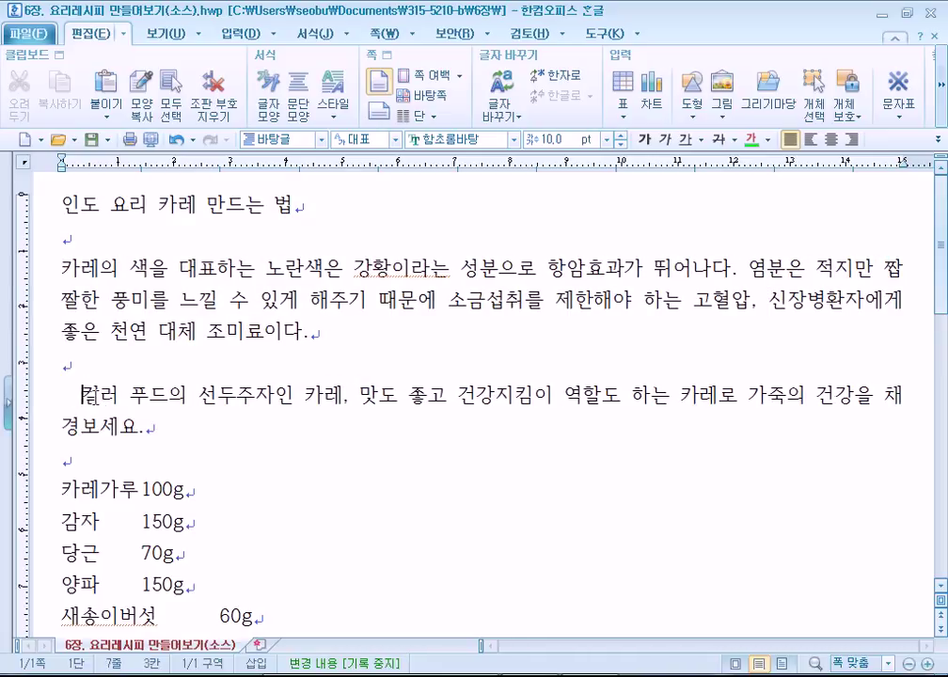
pyautogui.write('==')
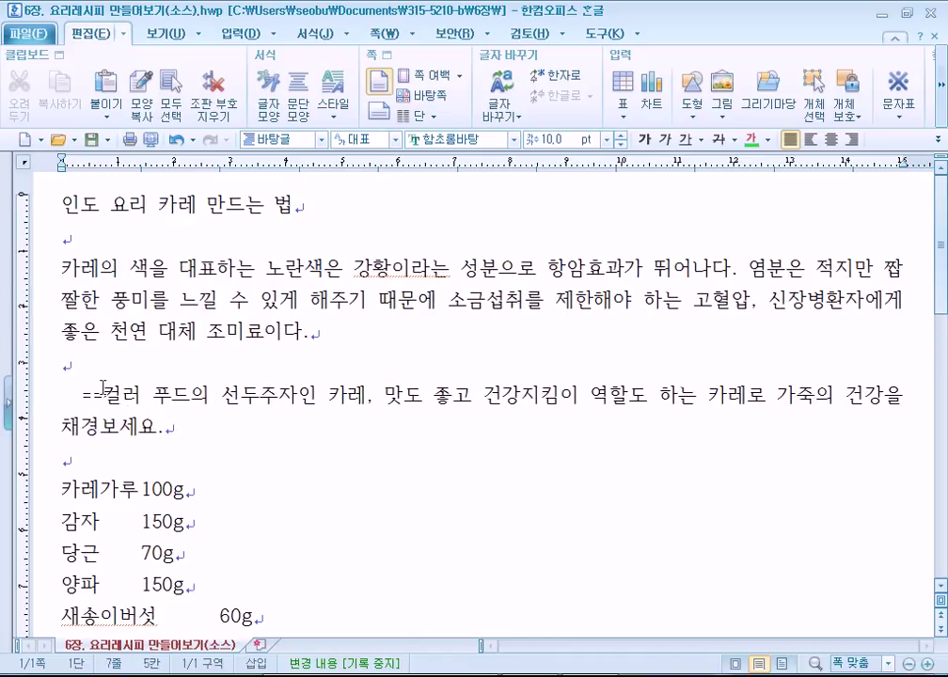
pyautogui.press('BackSpace')
pyautogui.press('BackSpace')
pyautogui.press('BackSpace')
pyautogui.press('BackSpace')
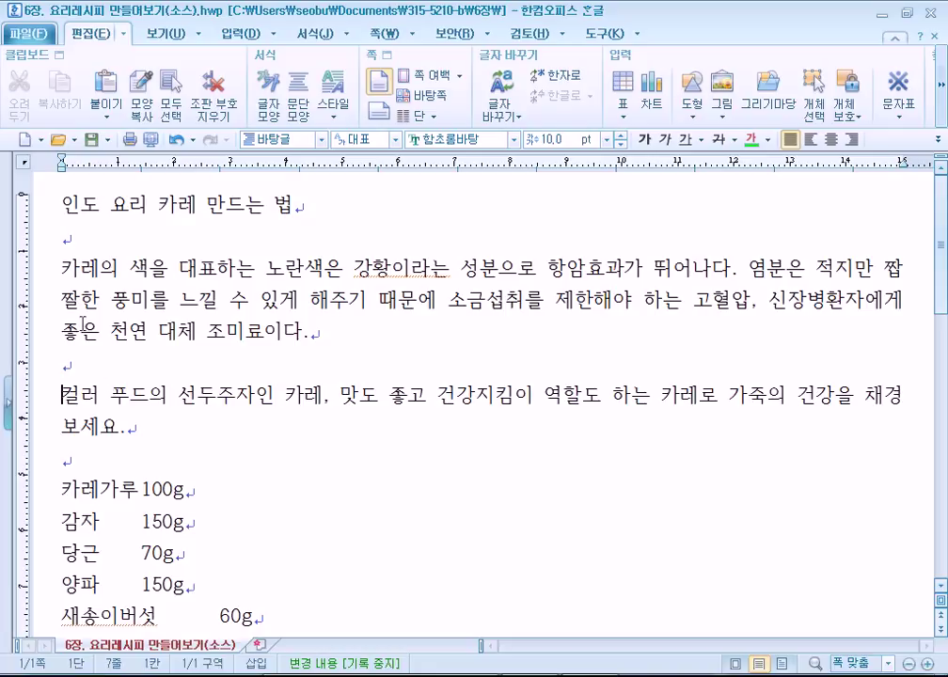
pyautogui.click(65, 267)
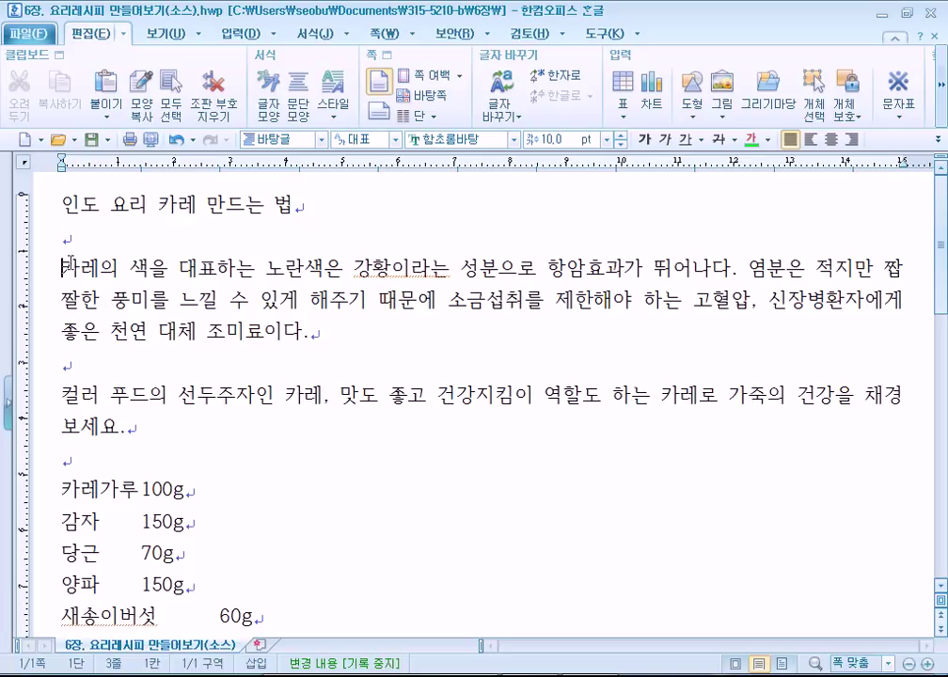
pyautogui.moveTo(60, 268); pyautogui.dragTo(149, 423)
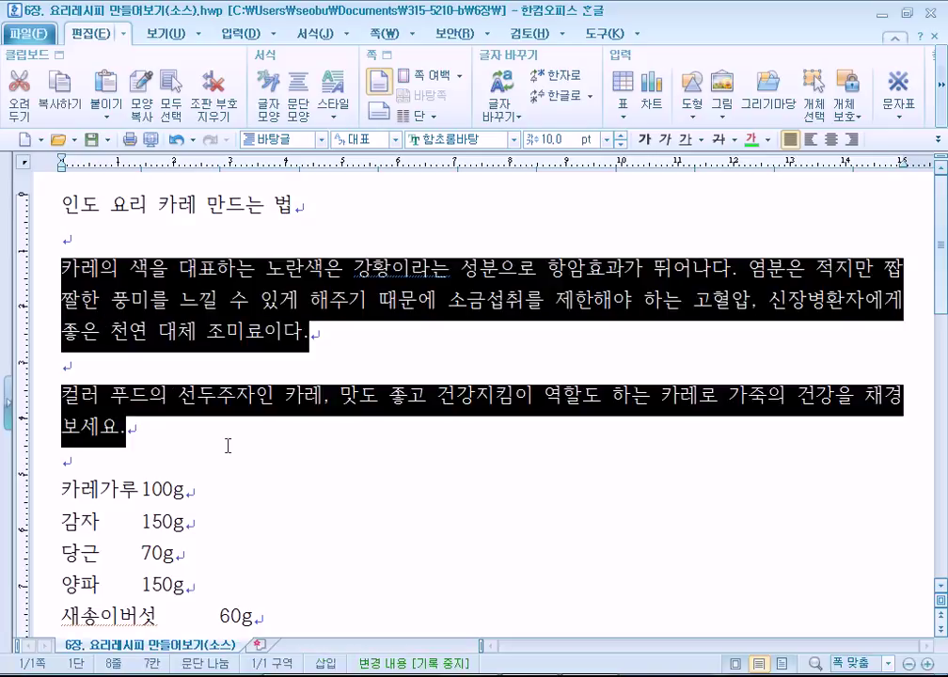
pyautogui.click(428, 440)
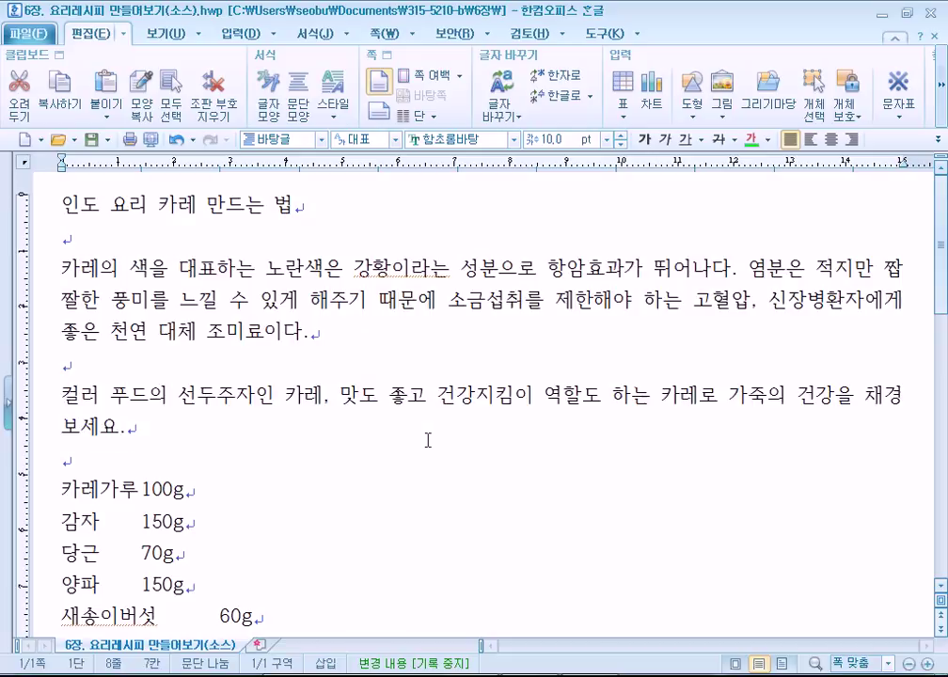
pyautogui.moveTo(231, 304); pyautogui.dragTo(249, 400)
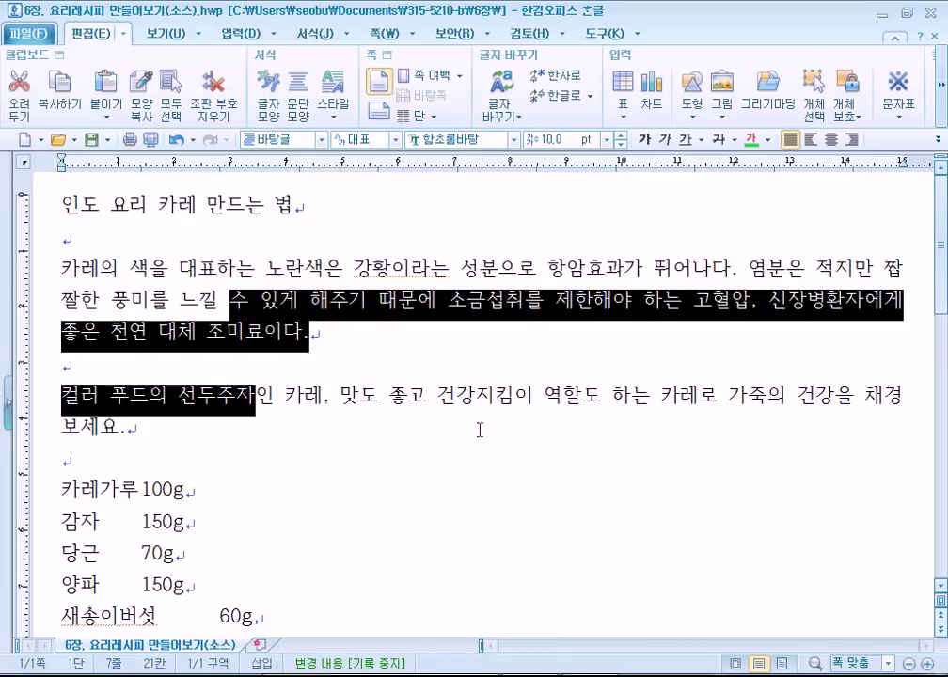
# Apply a 10 pt first-line indent (들여쓰기) to both introductory paragraphs through the 문단 모양 settings
pyautogui.click(62, 268)
pyautogui.moveTo(62, 268); pyautogui.dragTo(131, 434)
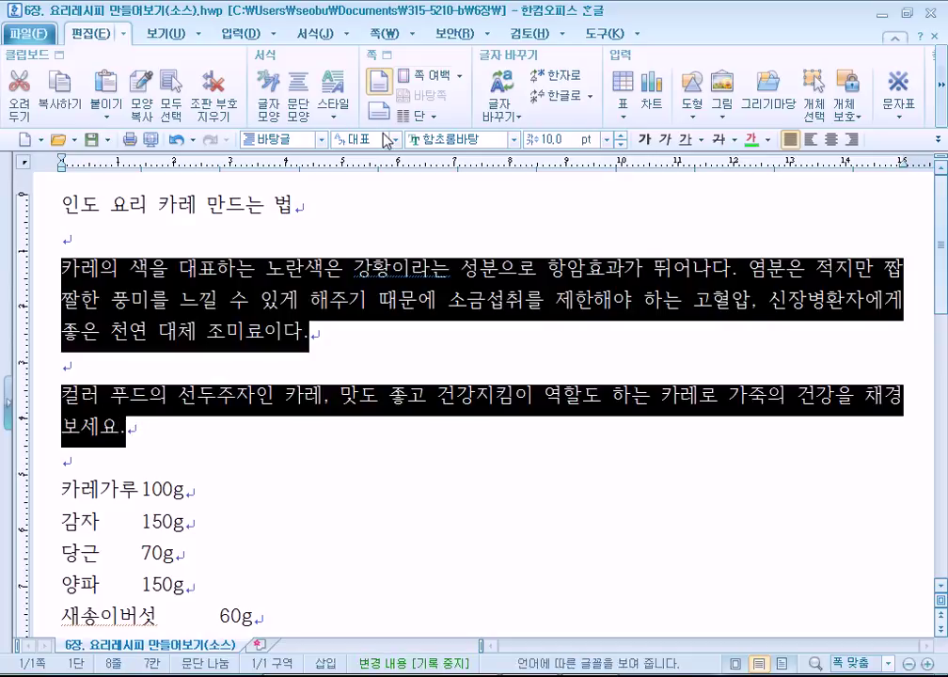
pyautogui.click(309, 37)
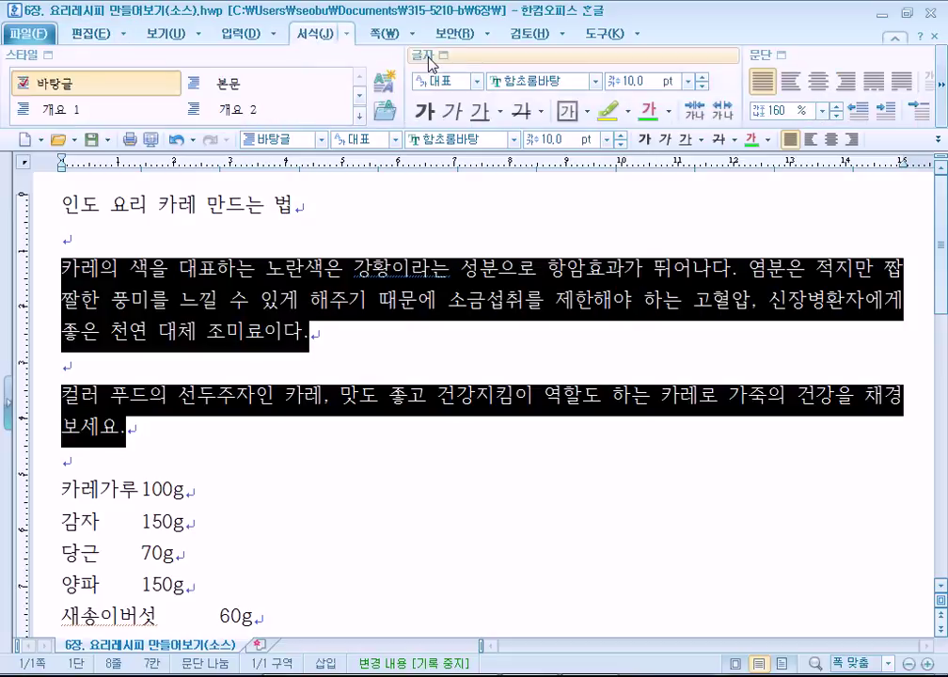
pyautogui.click(942, 92)
pyautogui.click(942, 92)
pyautogui.click(943, 92)
pyautogui.click(943, 92)
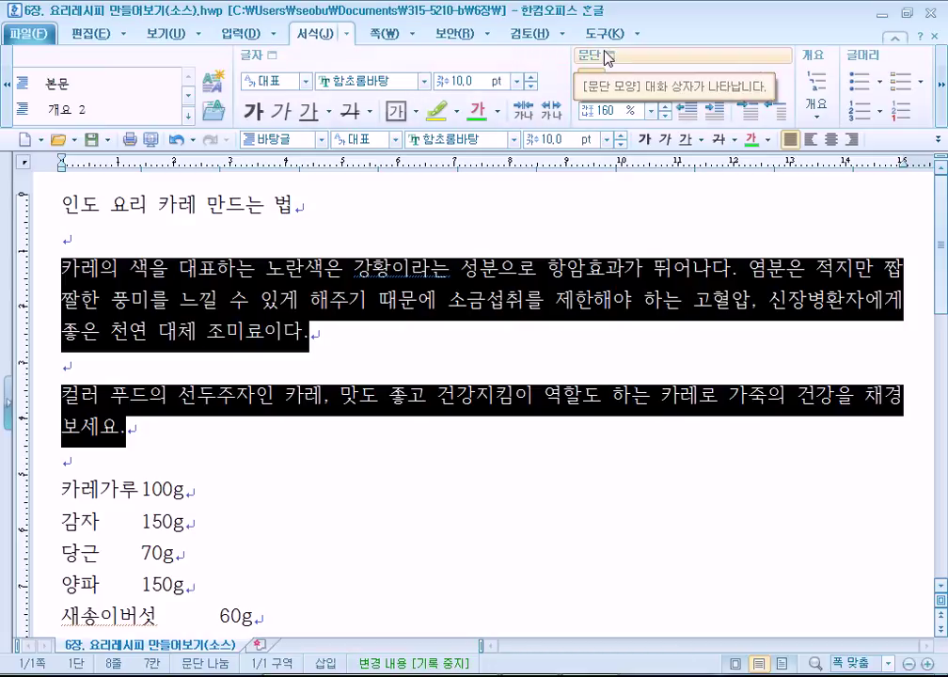
pyautogui.click(606, 59)
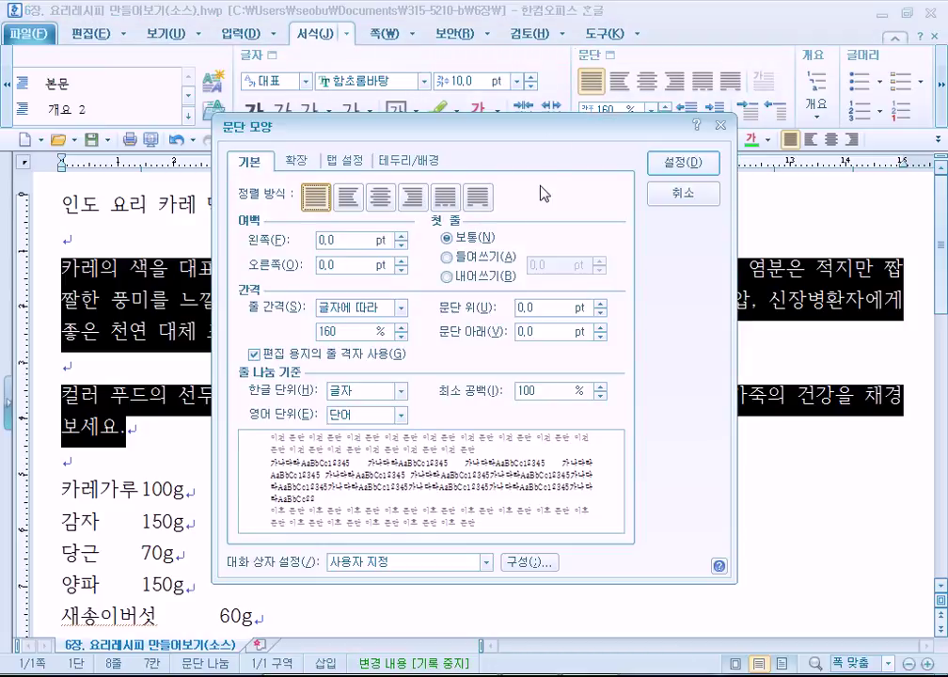
pyautogui.click(481, 260)
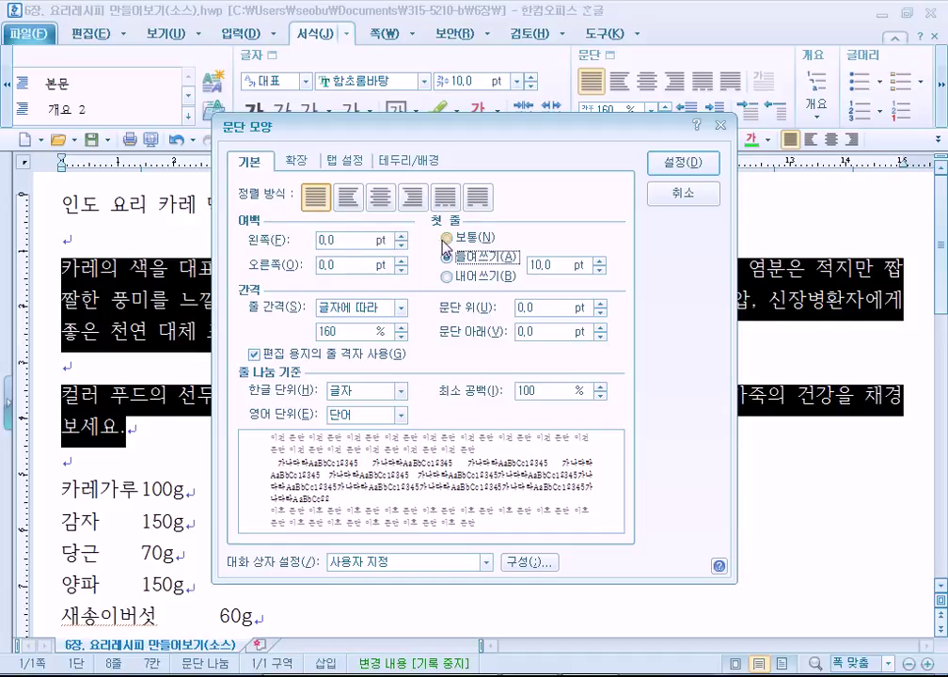
pyautogui.click(451, 243)
pyautogui.click(450, 256)
pyautogui.click(696, 164)
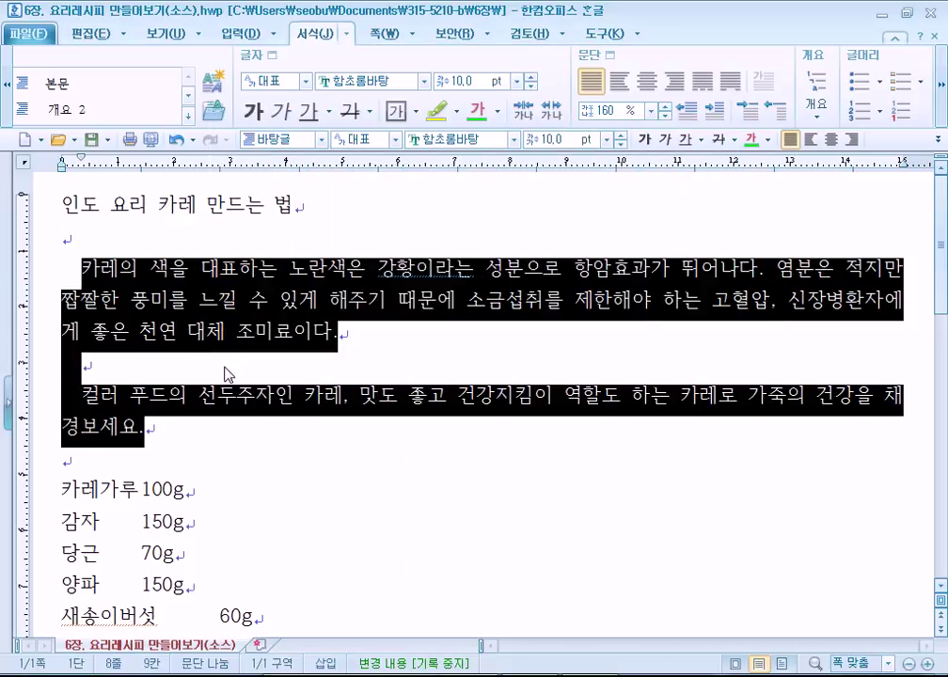
pyautogui.click(303, 420)
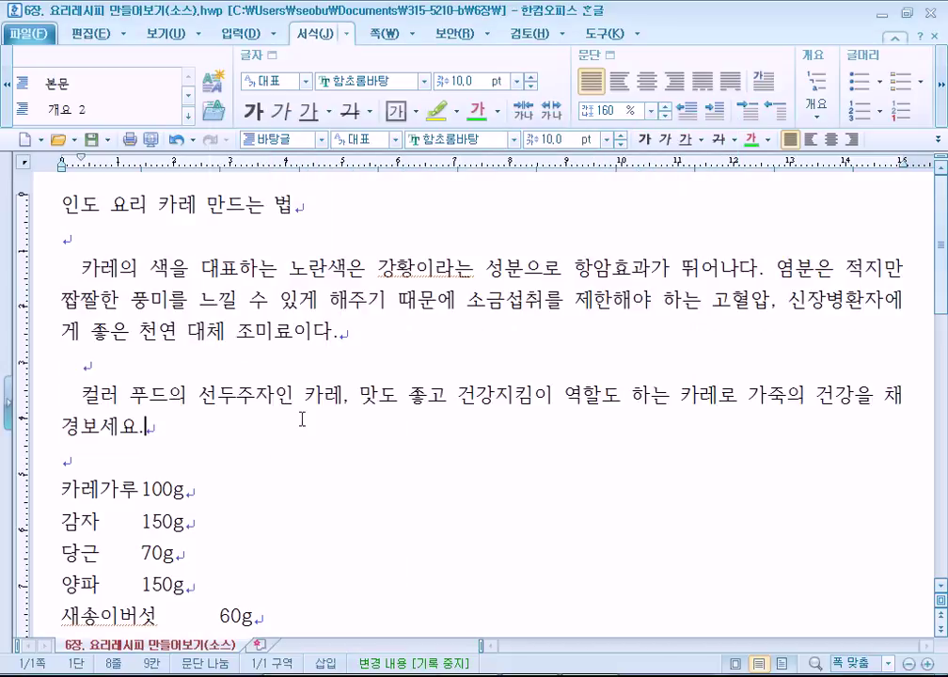
# Enter the sample sentence 안녕하세요 반갑습니다 여러분 우리는 어쩌구 저쩌구 on the empty line between the two introductory paragraphs
pyautogui.click(385, 338)
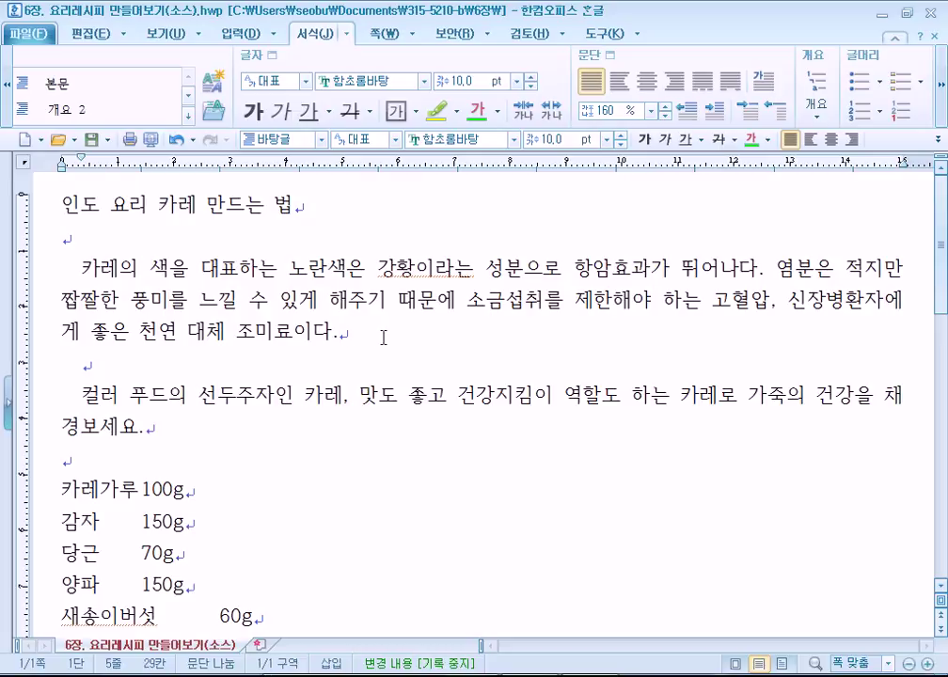
pyautogui.click(178, 371)
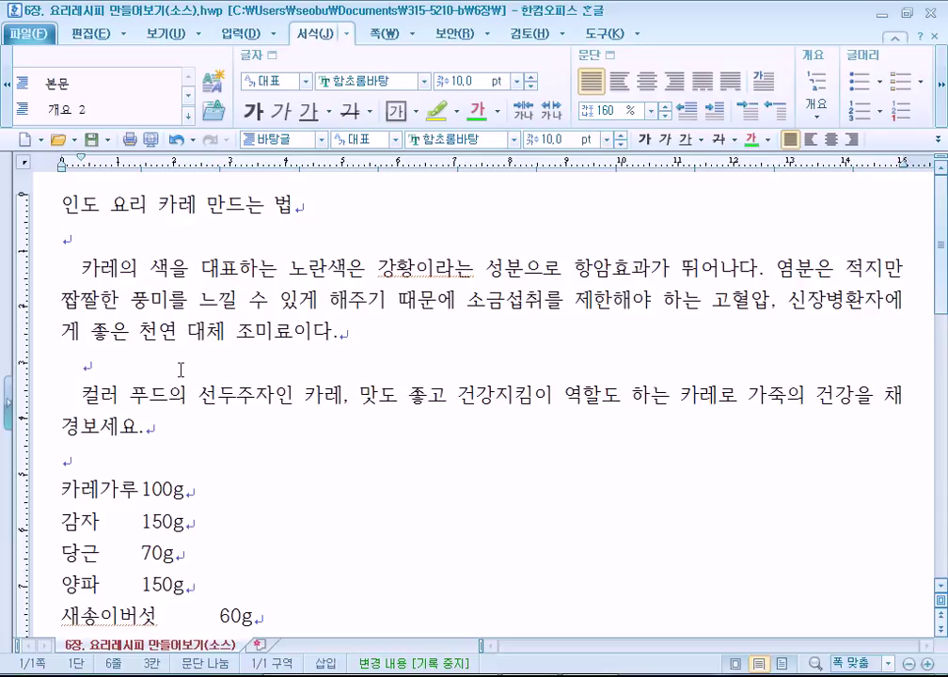
pyautogui.write('안녕하세요.')
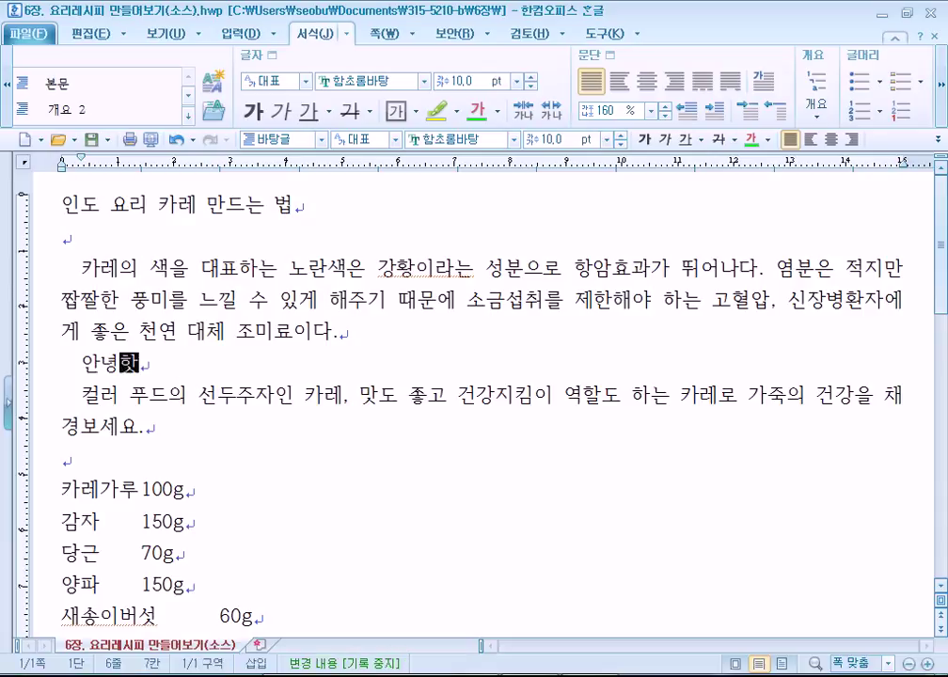
pyautogui.press('BackSpace')
pyautogui.write('반값')
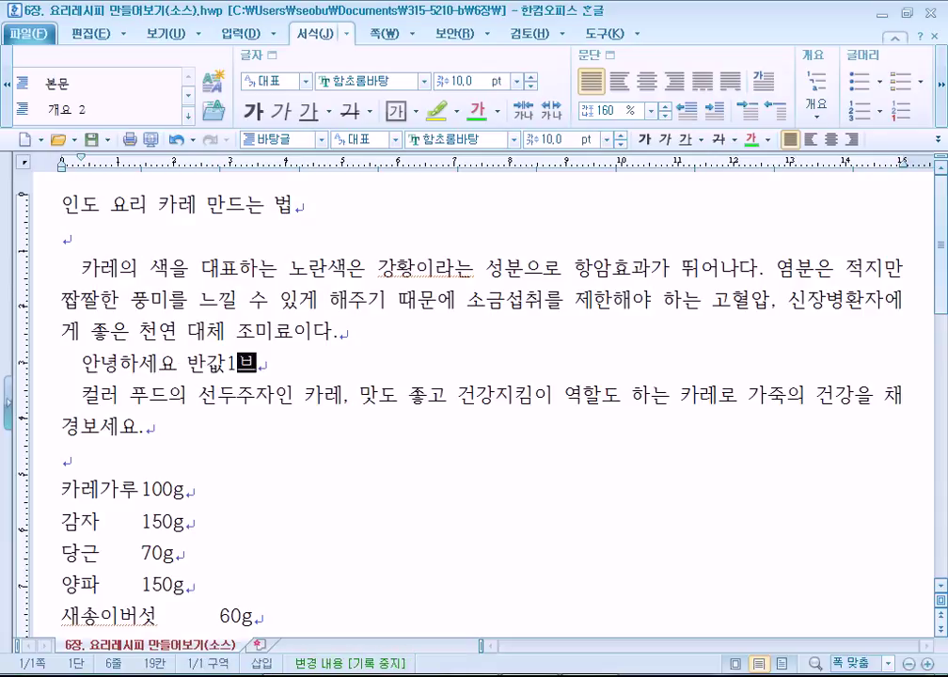
pyautogui.press('BackSpace')
pyautogui.write('갑브니다')
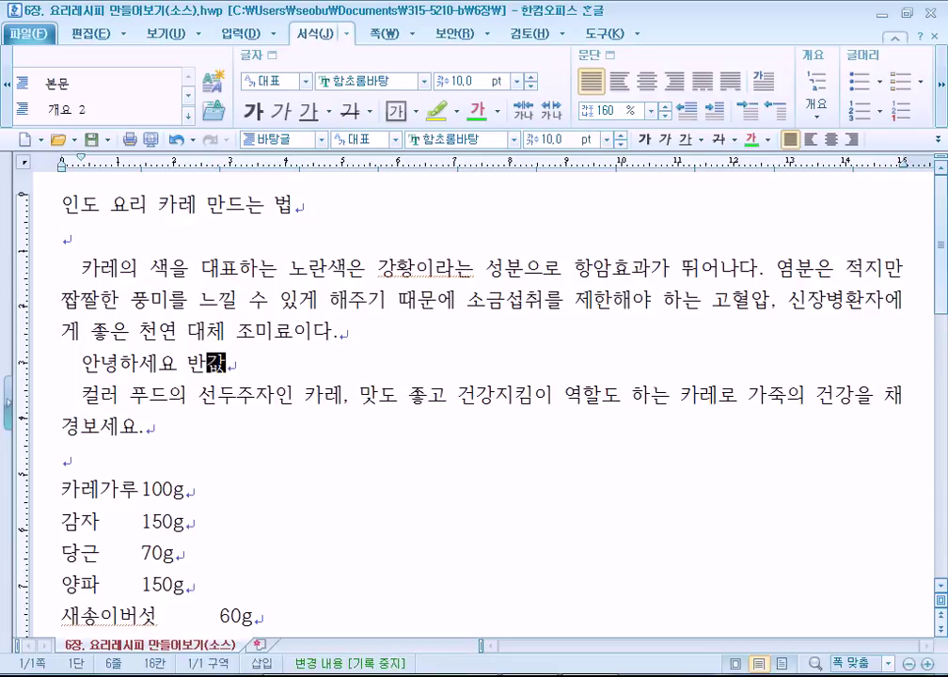
pyautogui.press('BackSpace')
pyautogui.press('BackSpace')
pyautogui.press('BackSpace')
pyautogui.press('BackSpace')
pyautogui.press('BackSpace')
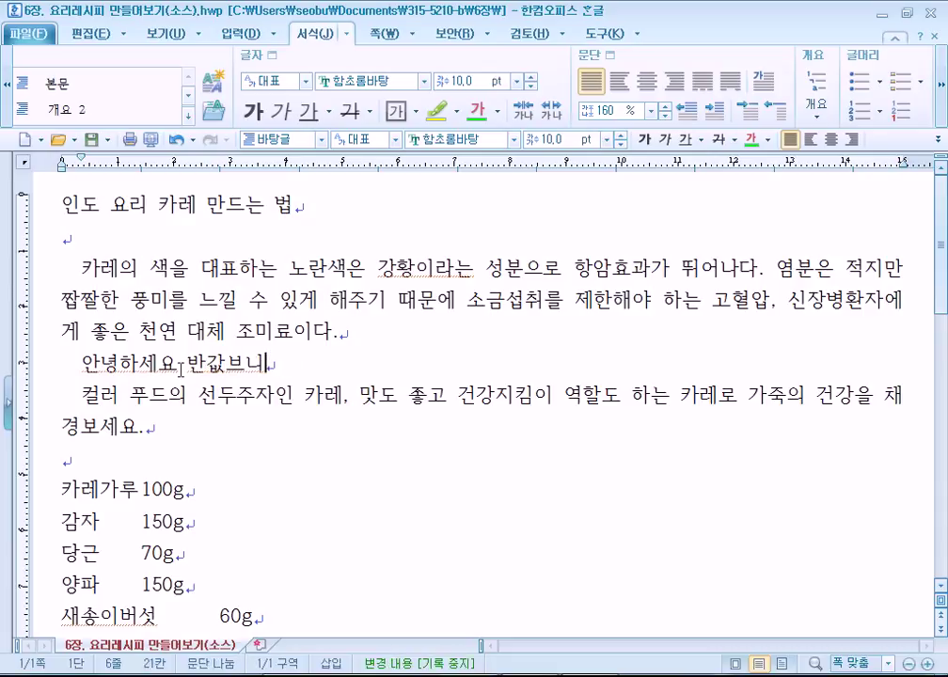
pyautogui.write('갑ㅅ')
pyautogui.write('습니다')
pyautogui.write(' 여러분 우리')
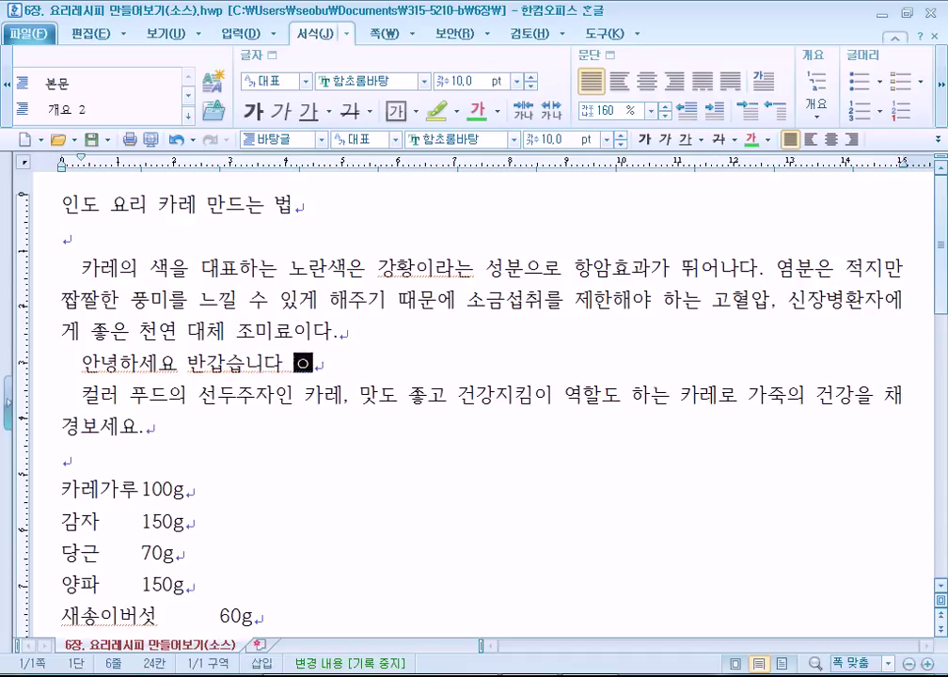
pyautogui.write('는 어')
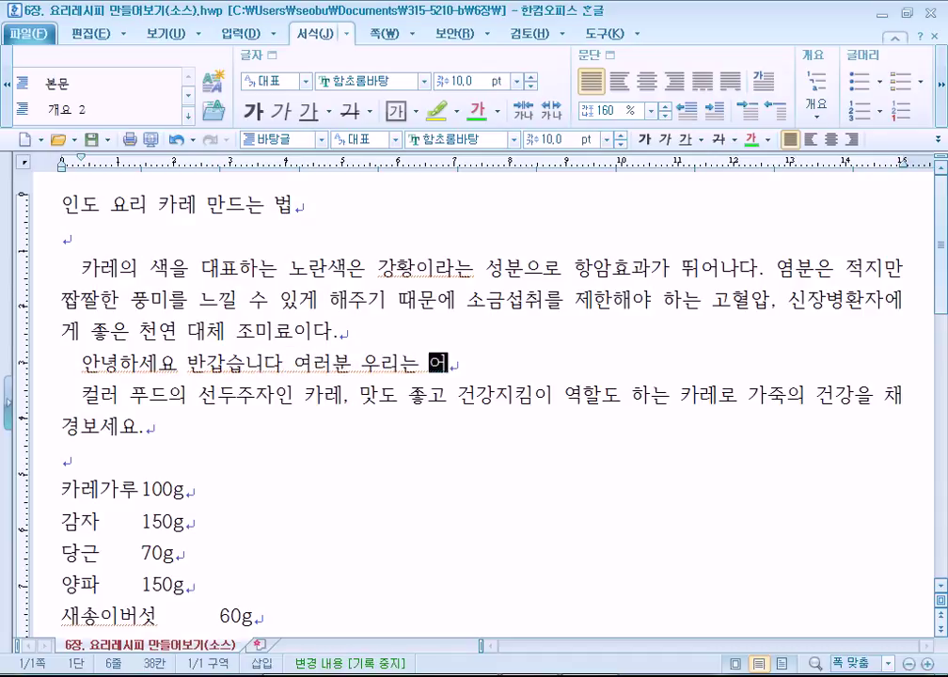
pyautogui.write('쩌구 저쩌구')
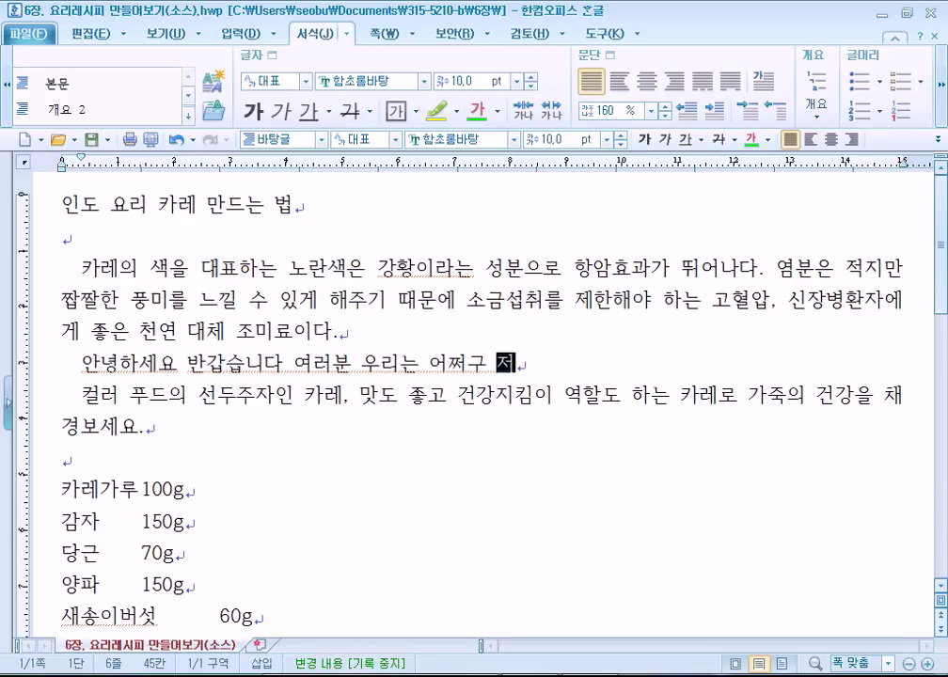
# Copy the sample sentence and paste it repeatedly until the paragraph holds seven copies
pyautogui.tripleClick(180, 370)
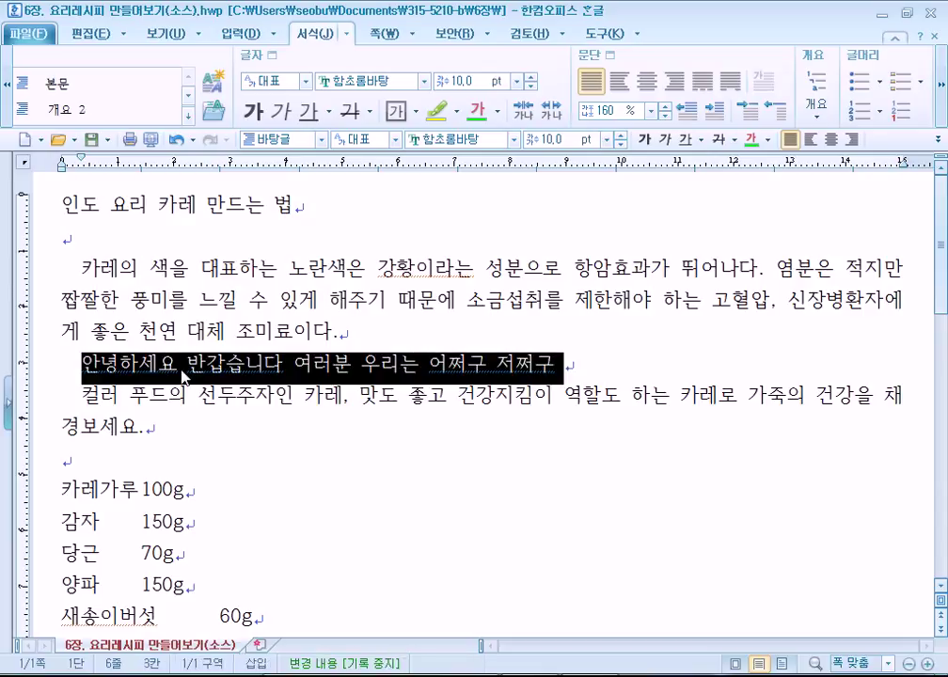
pyautogui.hotkey('ctrl', 'c')
pyautogui.hotkey('ctrl', 'v')
pyautogui.hotkey('ctrl', 'v')
pyautogui.hotkey('ctrl', 'v')
pyautogui.hotkey('ctrl', 'v')
pyautogui.hotkey('ctrl', 'v')
pyautogui.hotkey('ctrl', 'v')
pyautogui.hotkey('ctrl', 'v')
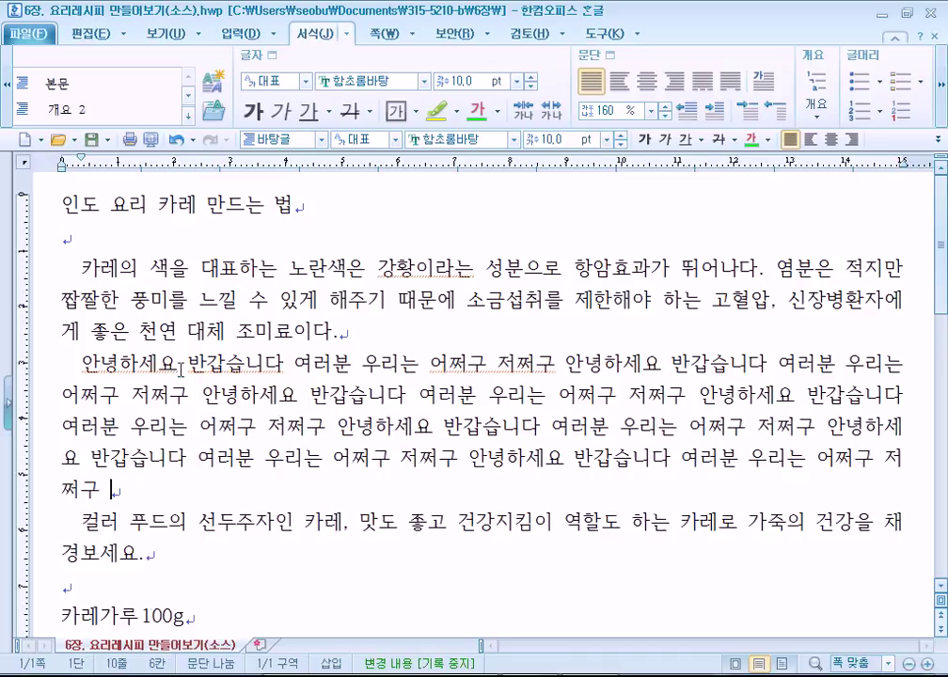
# Delete all the repeated sample text between the two introductory paragraphs, leaving the line empty
pyautogui.click(66, 364)
pyautogui.moveTo(57, 393); pyautogui.dragTo(57, 493)
pyautogui.click(125, 493)
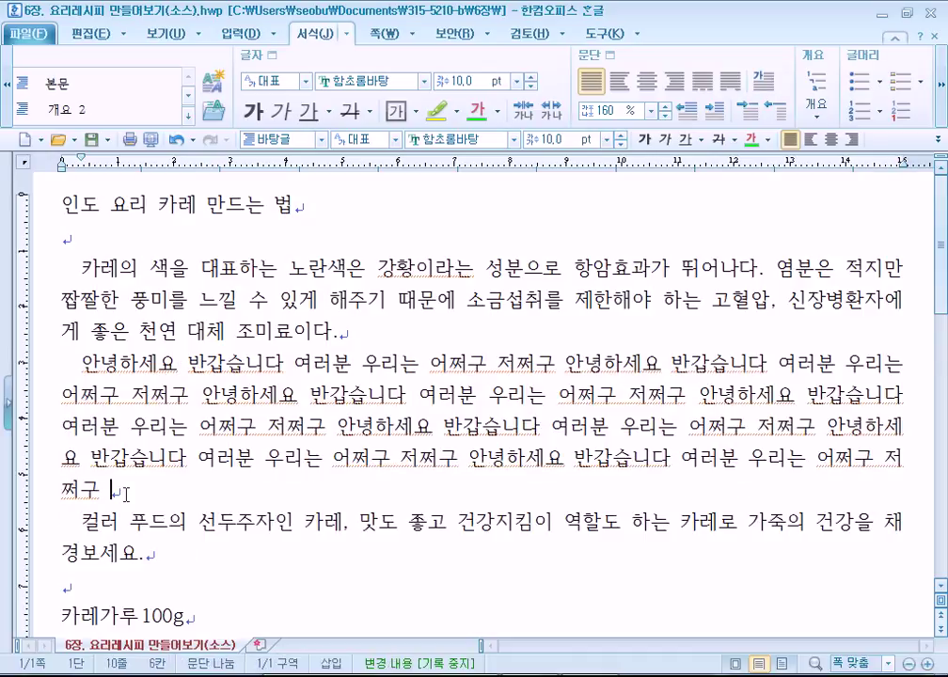
pyautogui.click(66, 364)
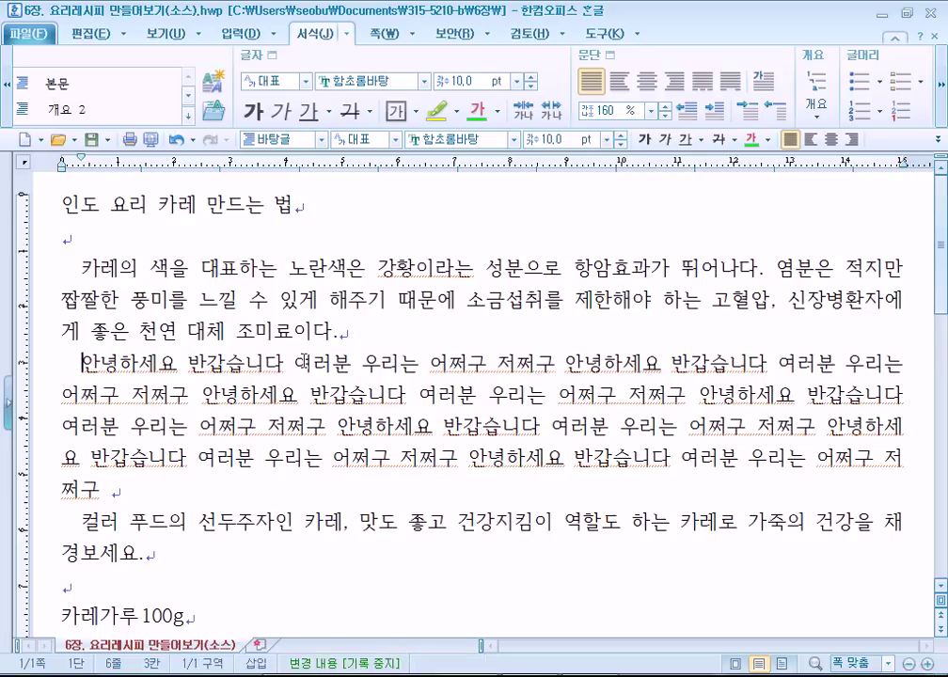
pyautogui.moveTo(53, 364); pyautogui.dragTo(127, 486)
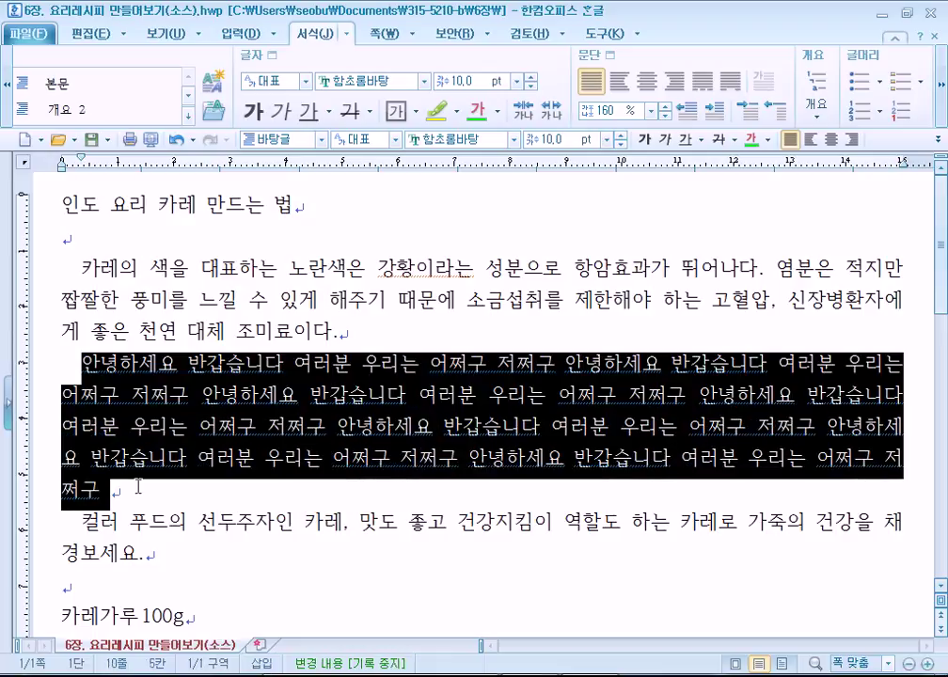
pyautogui.press('Delete')
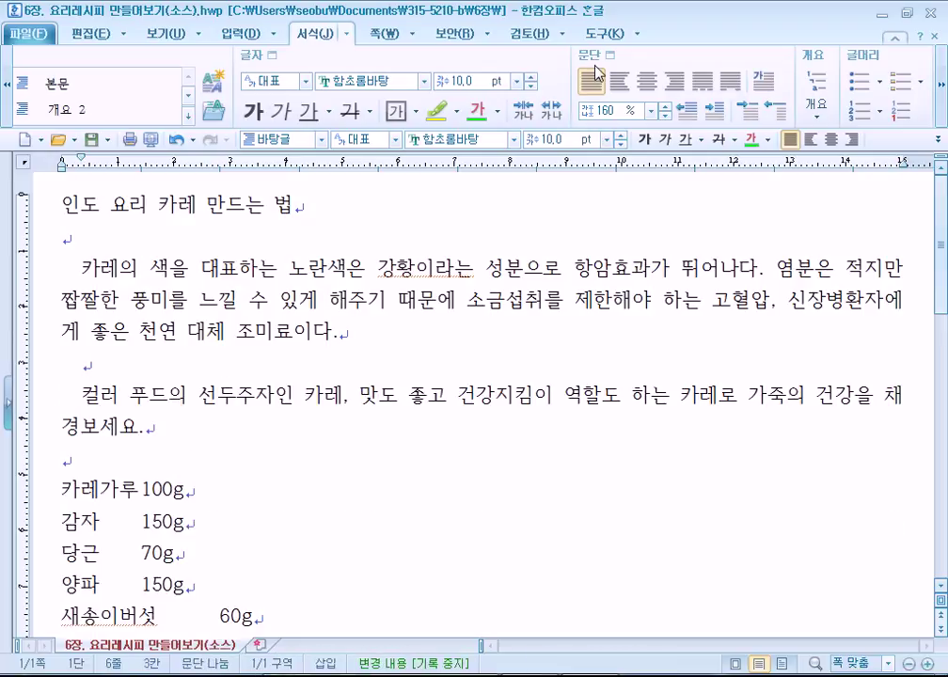
# Review the first-line options 보통, 들여쓰기 and 내어쓰기 in the 문단 모양 settings of the empty line
pyautogui.click(609, 55)
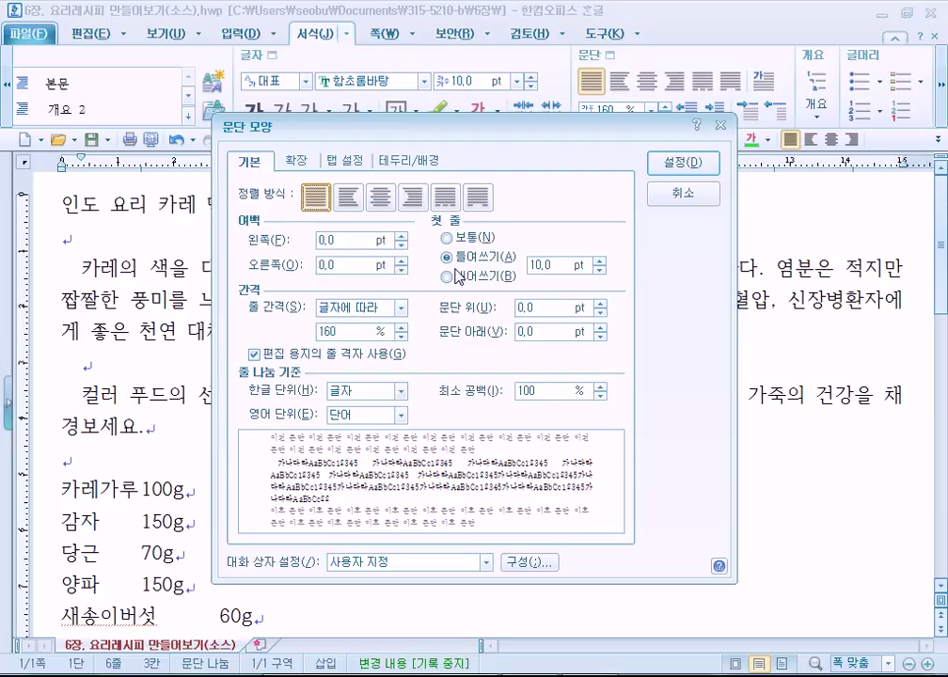
pyautogui.press('Return')
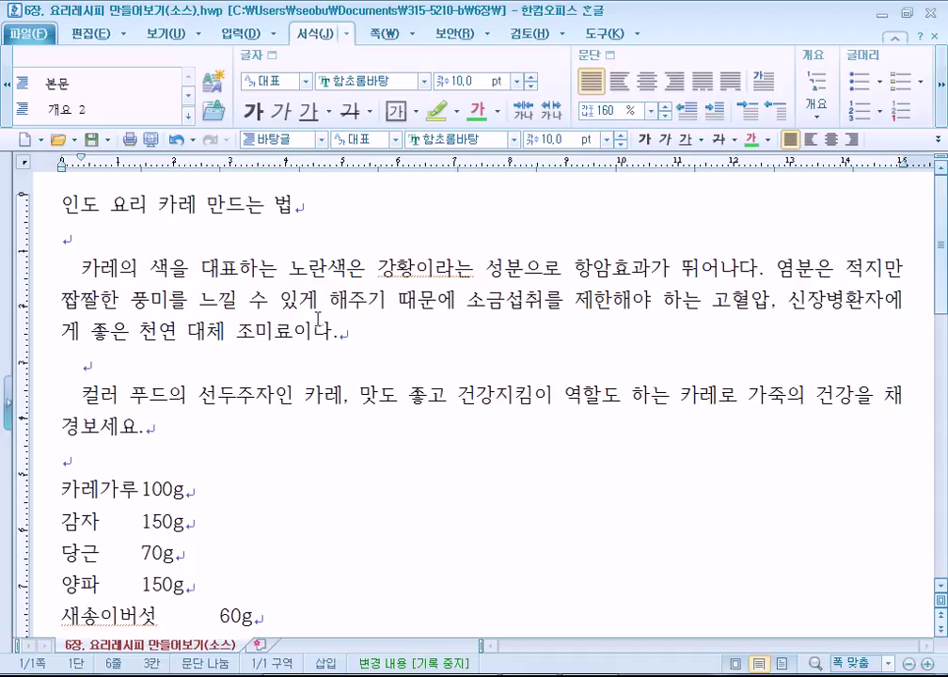
pyautogui.moveTo(24, 269); pyautogui.dragTo(4, 434)
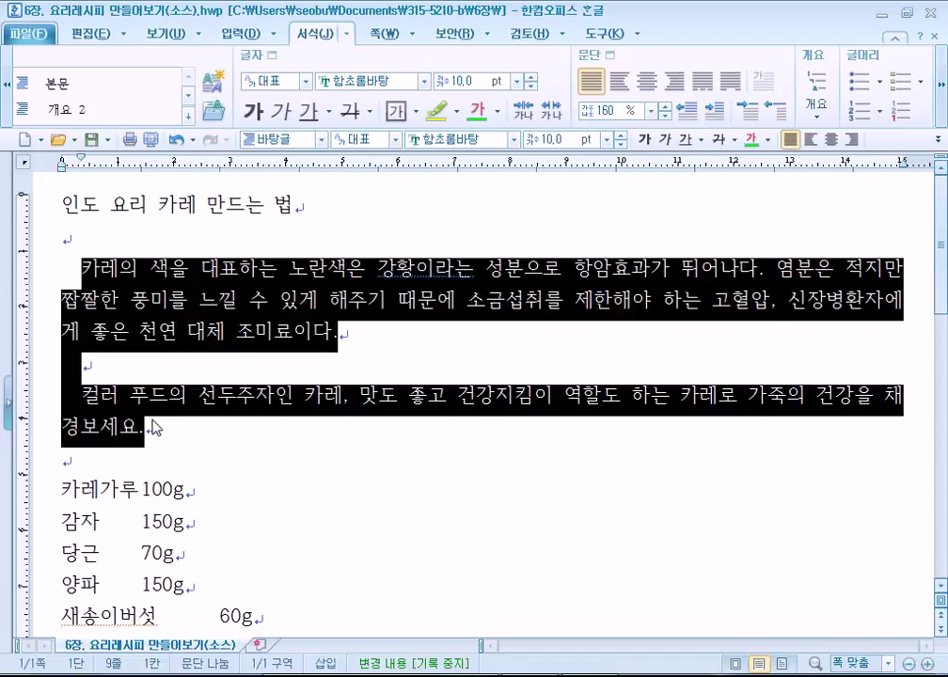
pyautogui.scroll(-3, 154, 430)
pyautogui.moveTo(42, 227); pyautogui.dragTo(19, 395)
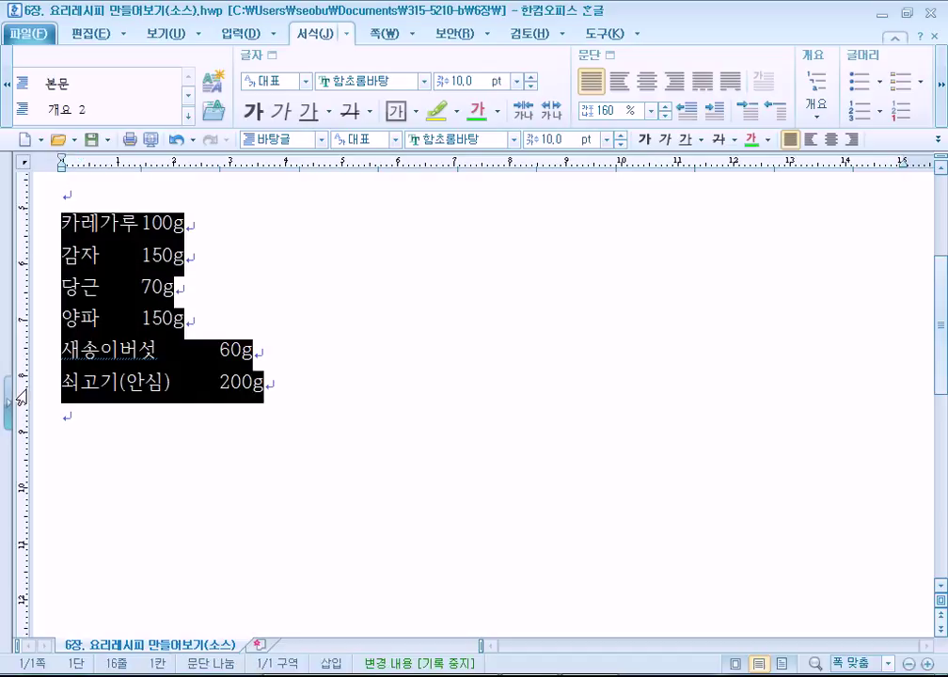
pyautogui.scroll(3, 21, 311)
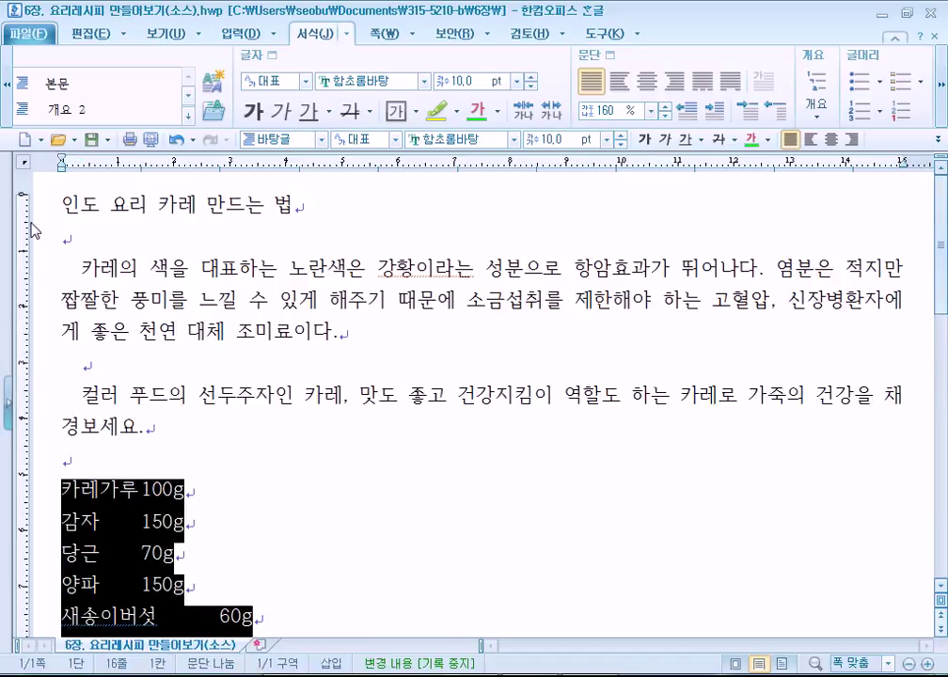
pyautogui.click(28, 204)
pyautogui.moveTo(24, 247); pyautogui.dragTo(40, 400)
pyautogui.click(175, 331)
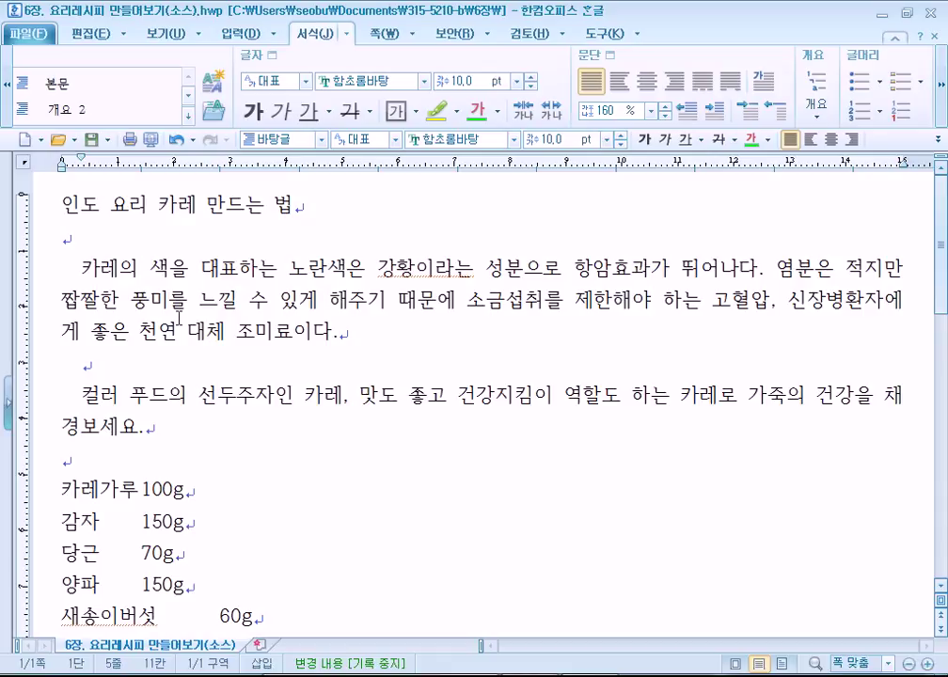
# Try centring the title 인도 요리 카레 만드는 법, return it to justified alignment, and select the title text again
pyautogui.moveTo(44, 203); pyautogui.dragTo(299, 205)
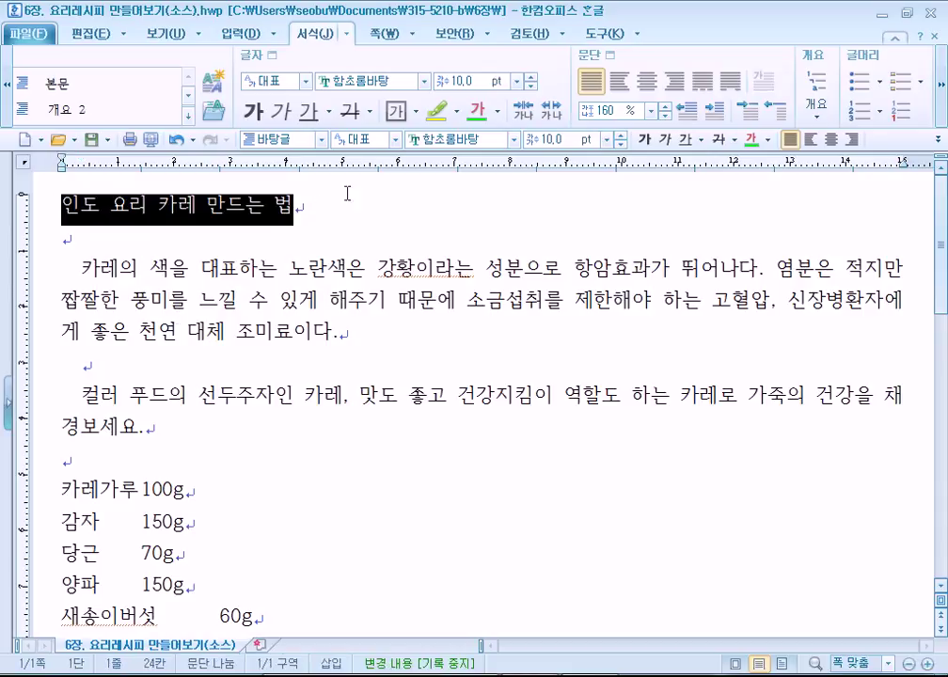
pyautogui.click(832, 139)
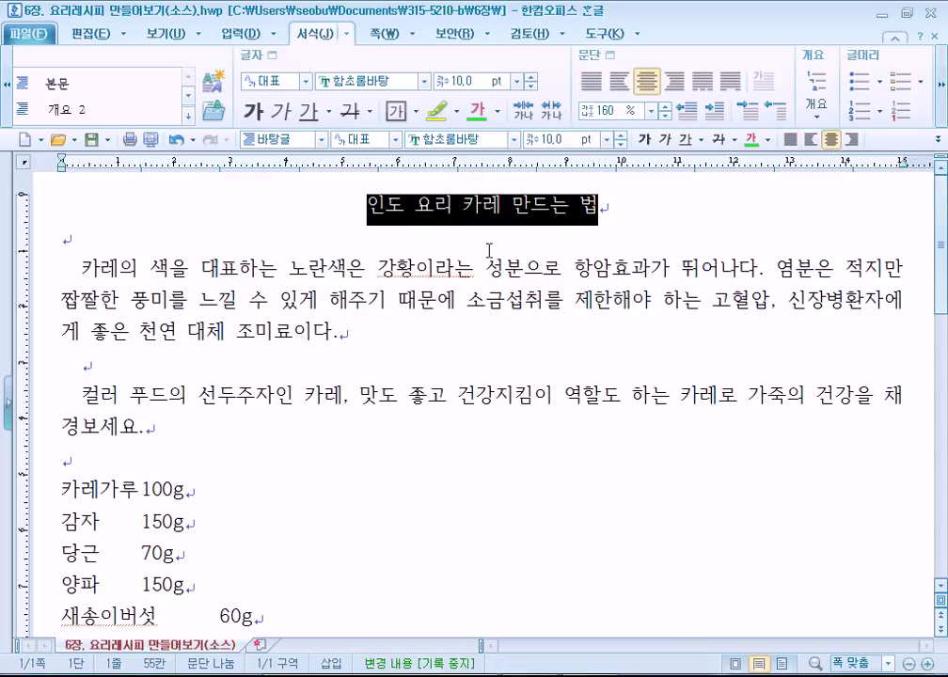
pyautogui.click(789, 139)
pyautogui.click(60, 204)
pyautogui.moveTo(59, 205); pyautogui.dragTo(293, 205)
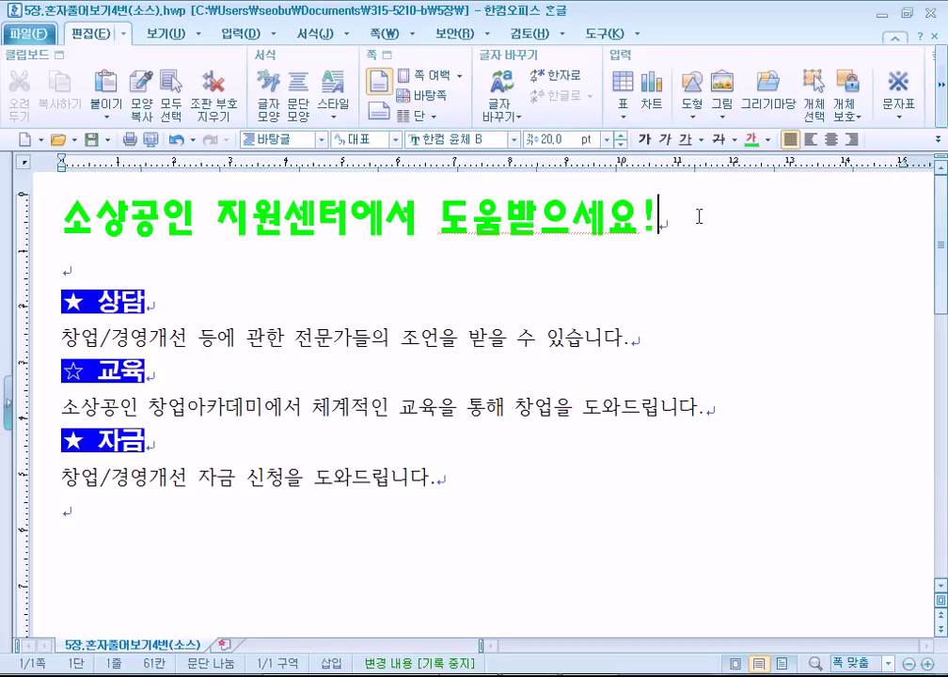
# Select the title 인도 요리 카레 만드는 법 in the curry recipe and colour its text orange
pyautogui.click(832, 139)
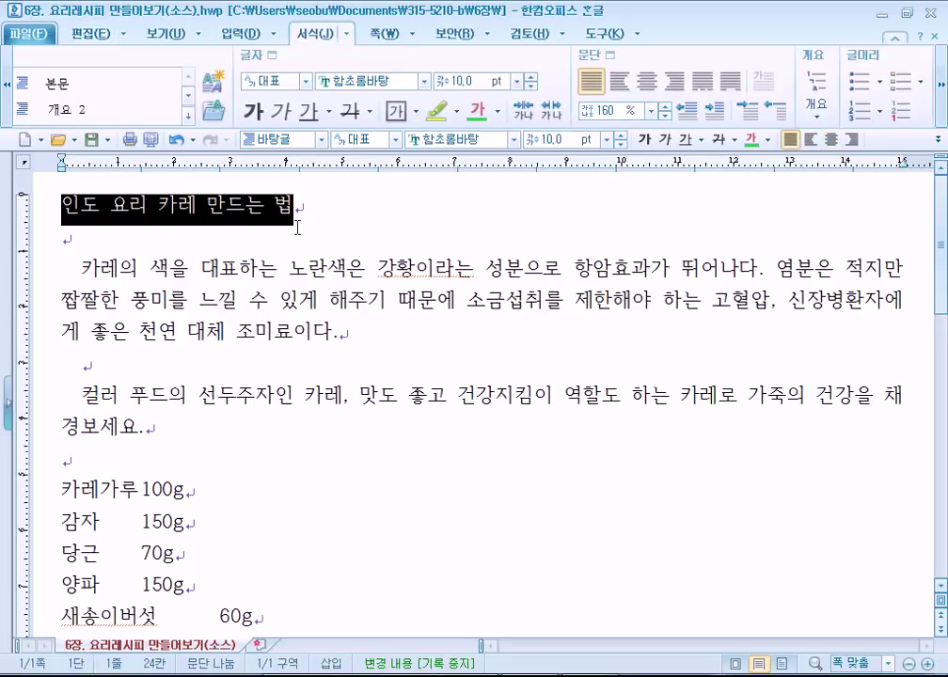
pyautogui.click(314, 219)
pyautogui.hotkey('shift', 'Left')
pyautogui.hotkey('shift', 'Left')
pyautogui.hotkey('shift', 'Left')
pyautogui.hotkey('shift', 'Left')
pyautogui.hotkey('shift', 'Left')
pyautogui.hotkey('shift', 'Left')
pyautogui.hotkey('shift', 'Left')
pyautogui.hotkey('shift', 'Left')
pyautogui.hotkey('shift', 'Left')
pyautogui.hotkey('shift', 'Left')
pyautogui.hotkey('shift', 'Left')
pyautogui.hotkey('shift', 'Left')
pyautogui.hotkey('shift', 'Left')
pyautogui.hotkey('shift', 'Left')
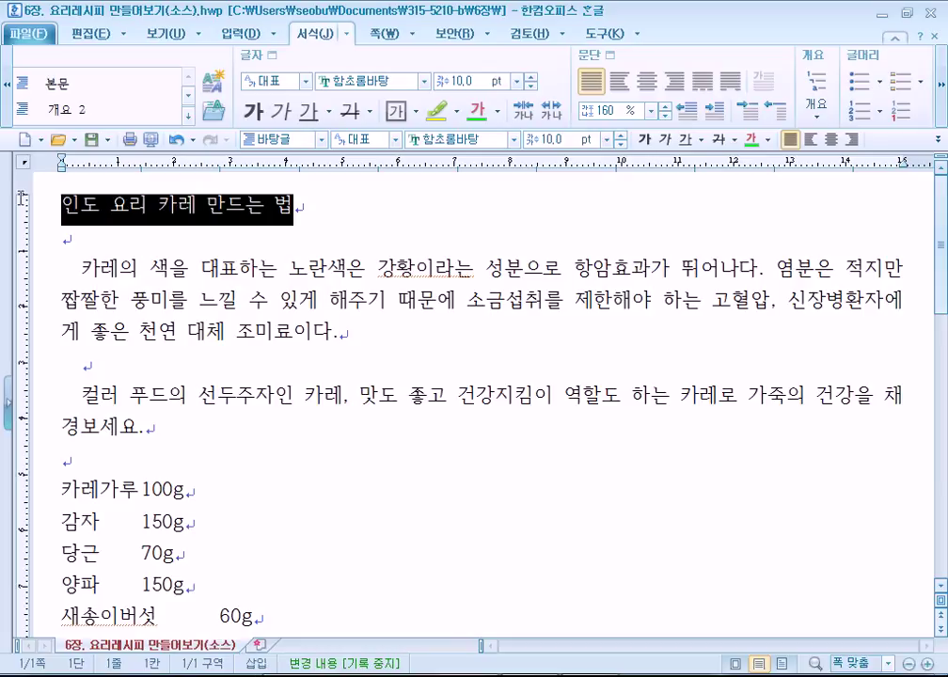
pyautogui.click(342, 219)
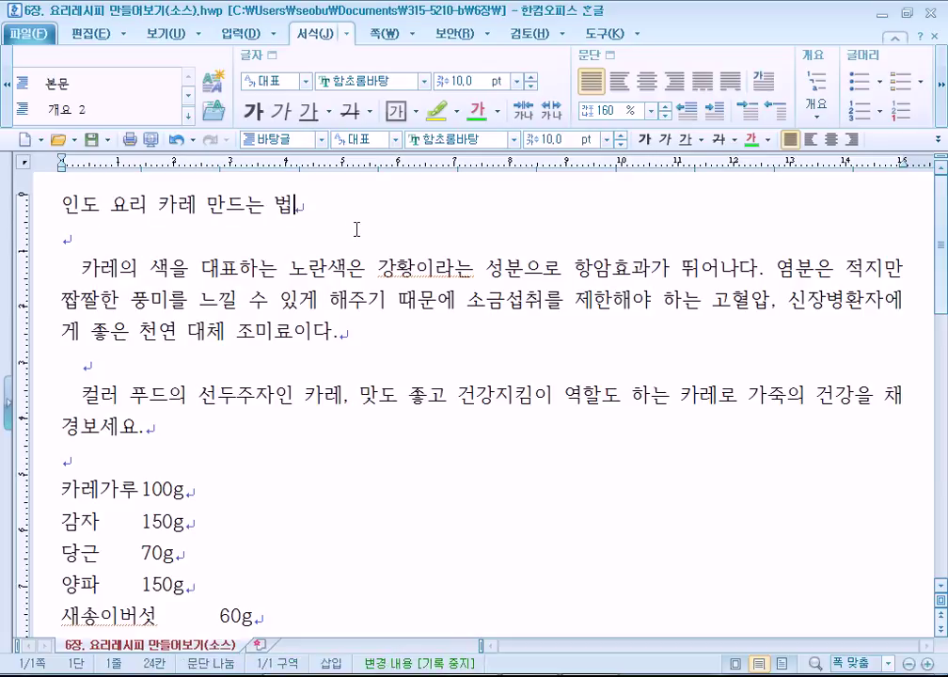
pyautogui.moveTo(285, 212); pyautogui.dragTo(36, 202)
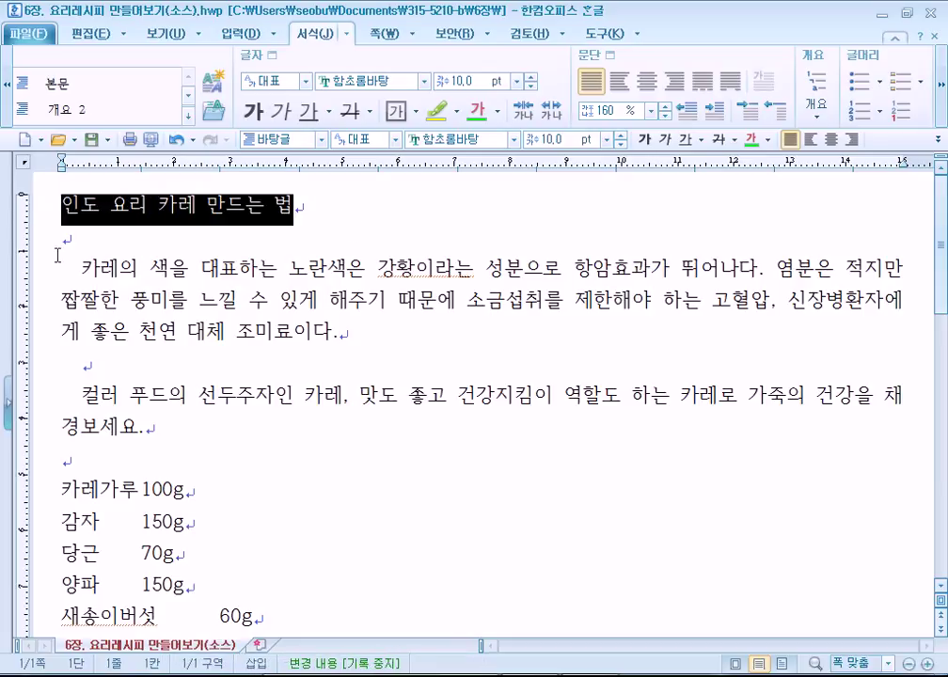
pyautogui.click(768, 139)
pyautogui.click(843, 201)
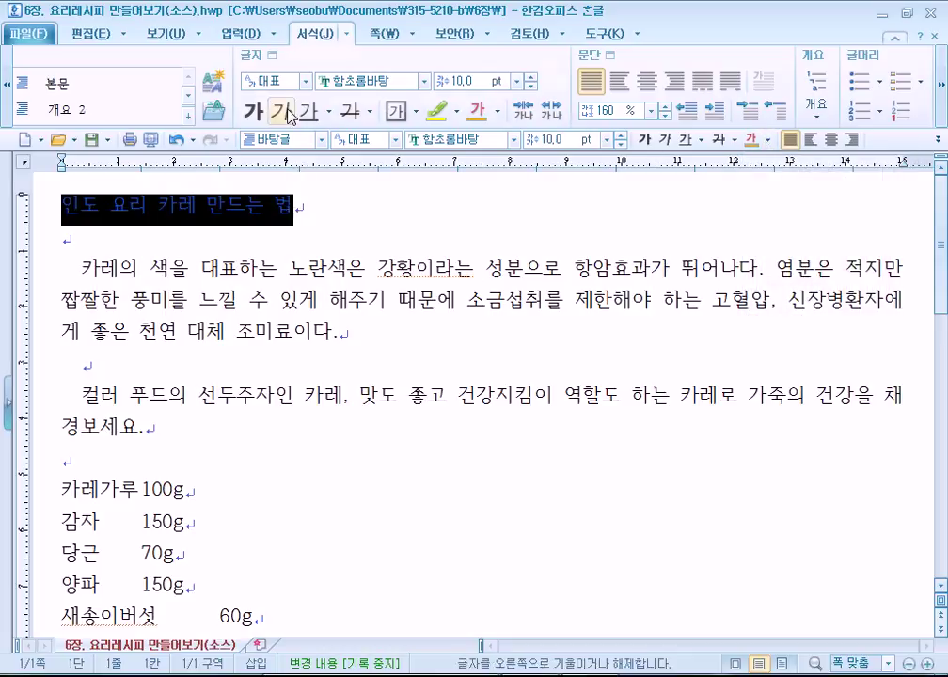
# Enlarge the title to 18 pt and set its font to 한컴 윤체 M
pyautogui.click(530, 79)
pyautogui.click(530, 79)
pyautogui.click(531, 79)
pyautogui.click(530, 79)
pyautogui.click(530, 79)
pyautogui.click(531, 79)
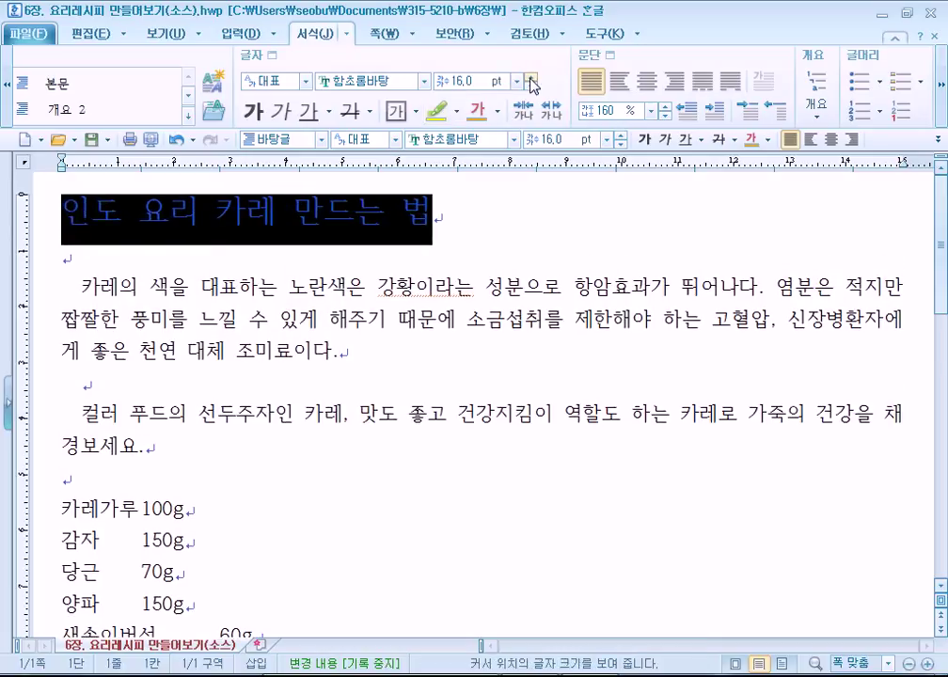
pyautogui.click(531, 79)
pyautogui.click(531, 79)
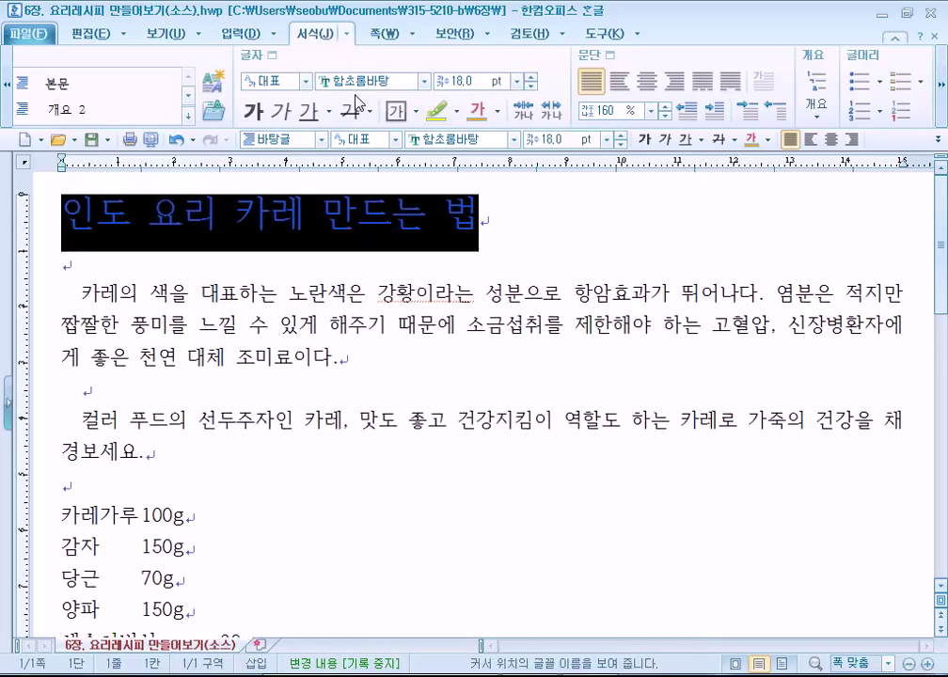
pyautogui.click(425, 82)
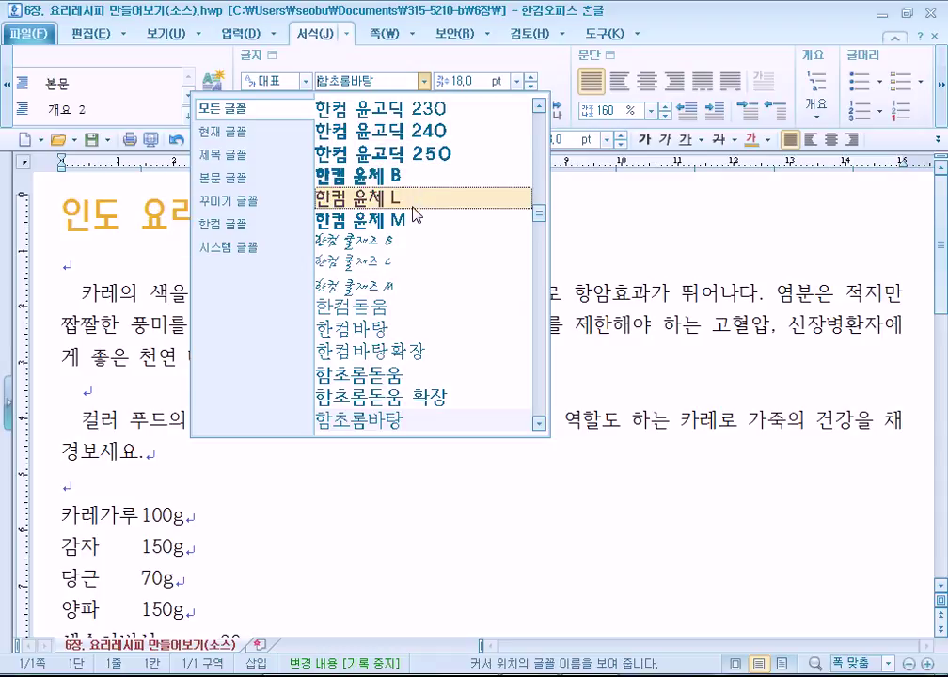
pyautogui.click(418, 220)
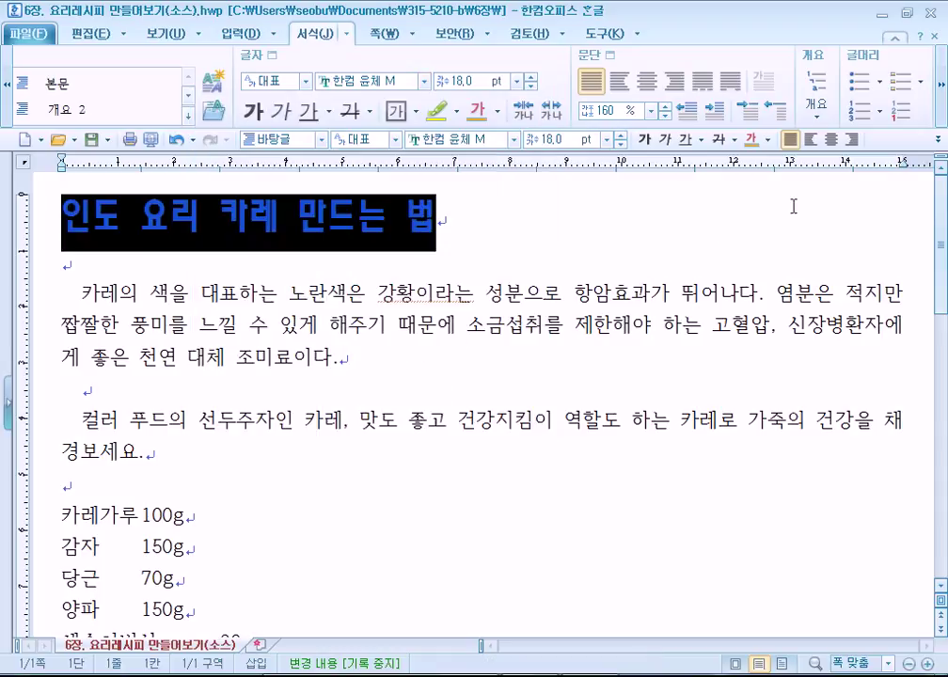
# Centre the recipe title and select the whole title line again
pyautogui.click(647, 83)
pyautogui.click(674, 341)
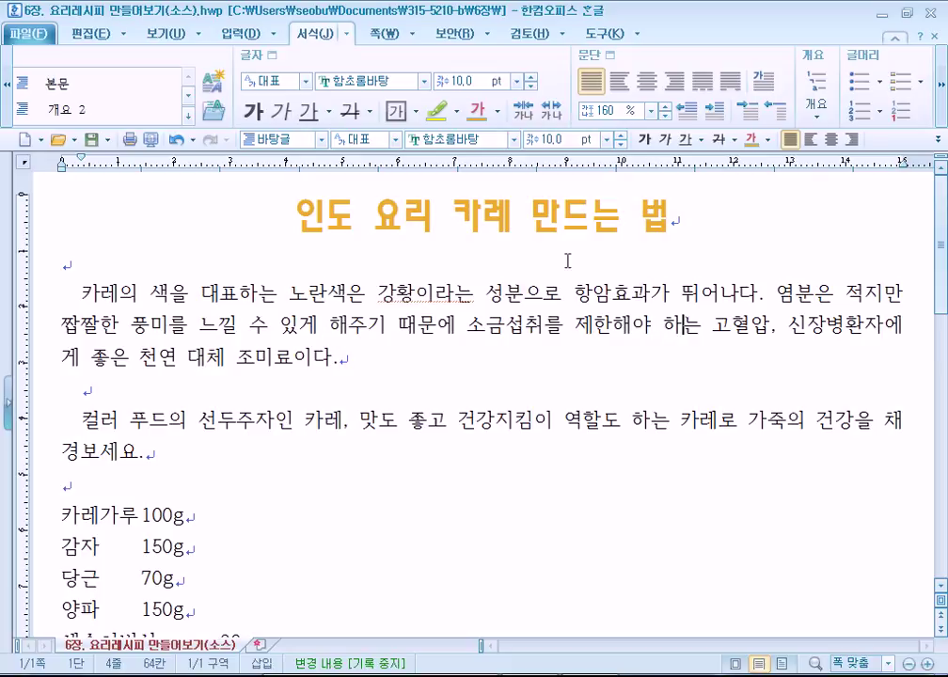
pyautogui.moveTo(269, 214); pyautogui.dragTo(718, 211)
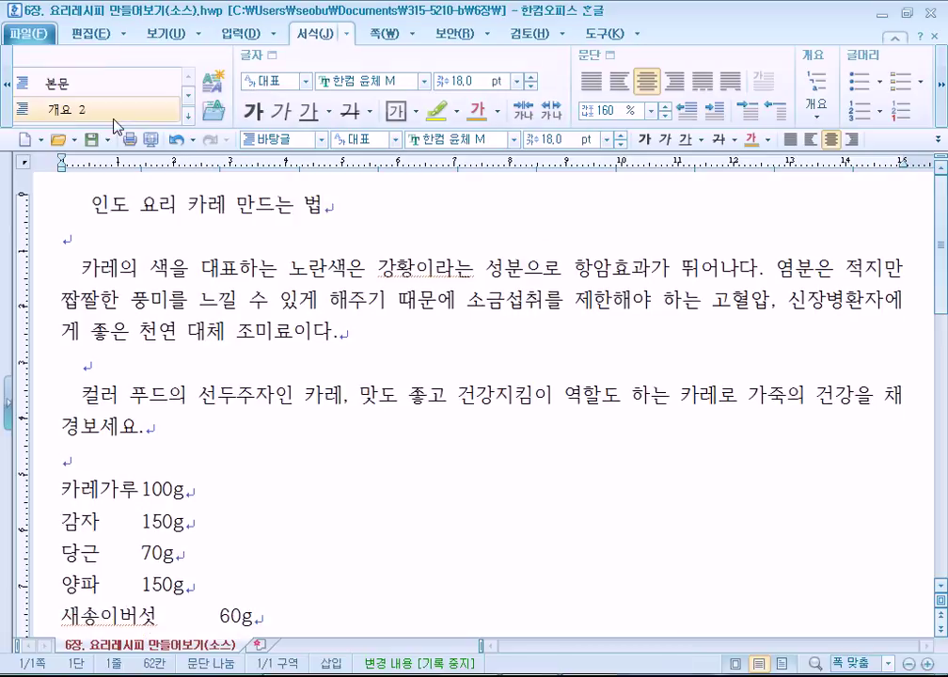
# Set the font of the title 인도 요리 카레 만드는 법 to 한컴 윤고딕 250 and its size to 20 pt
pyautogui.click(6, 83)
pyautogui.click(73, 93)
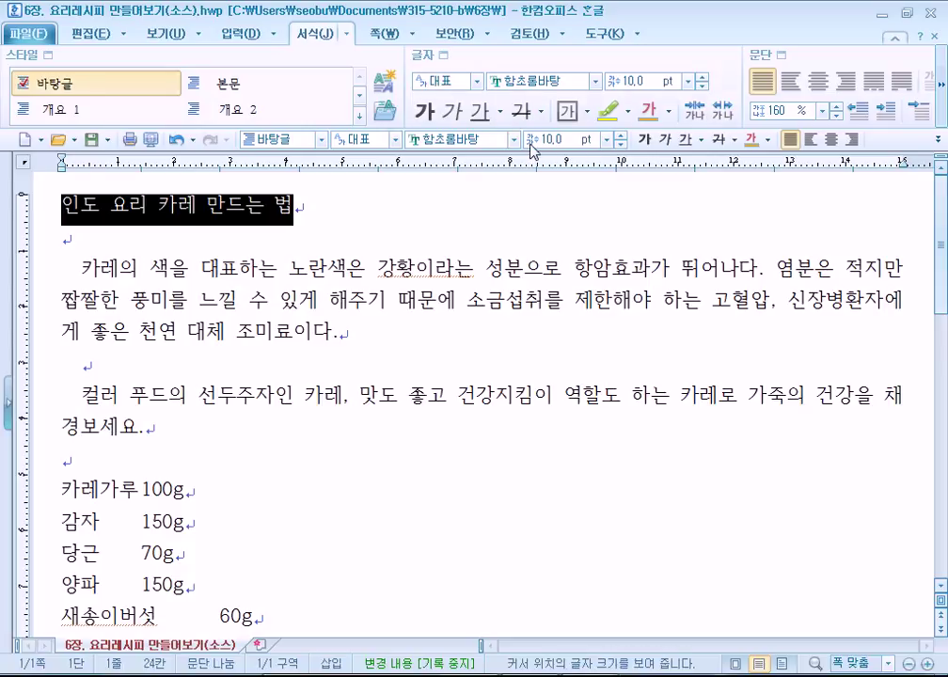
pyautogui.click(515, 141)
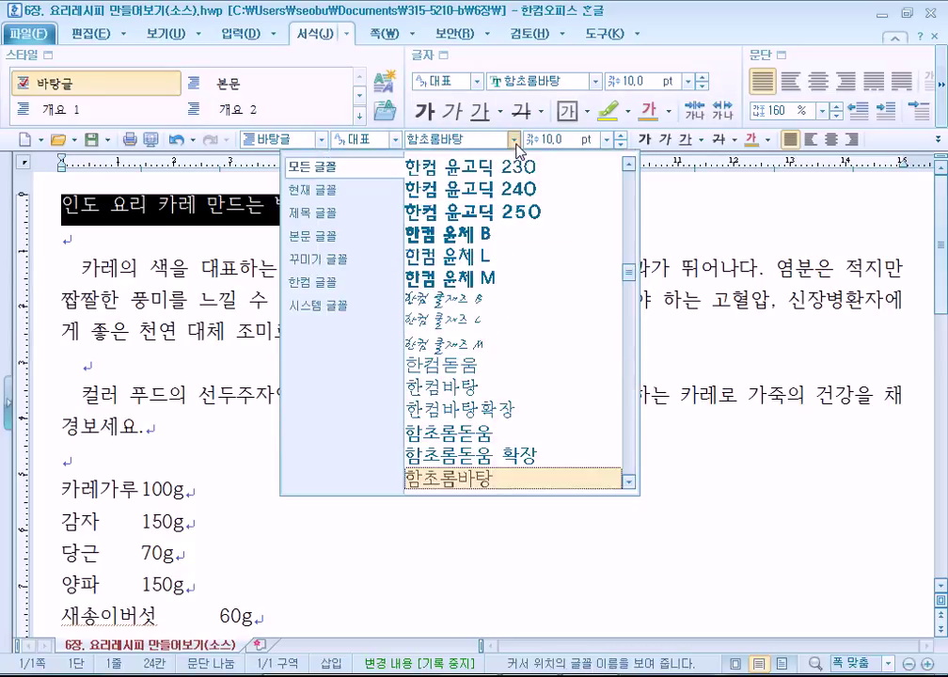
pyautogui.click(482, 212)
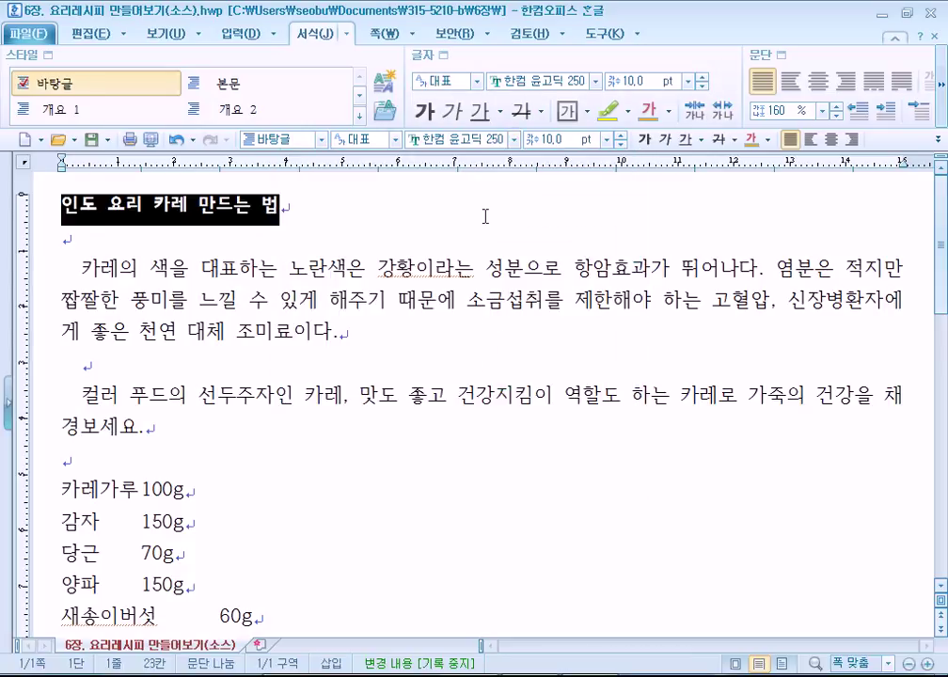
pyautogui.click(622, 141)
pyautogui.click(622, 142)
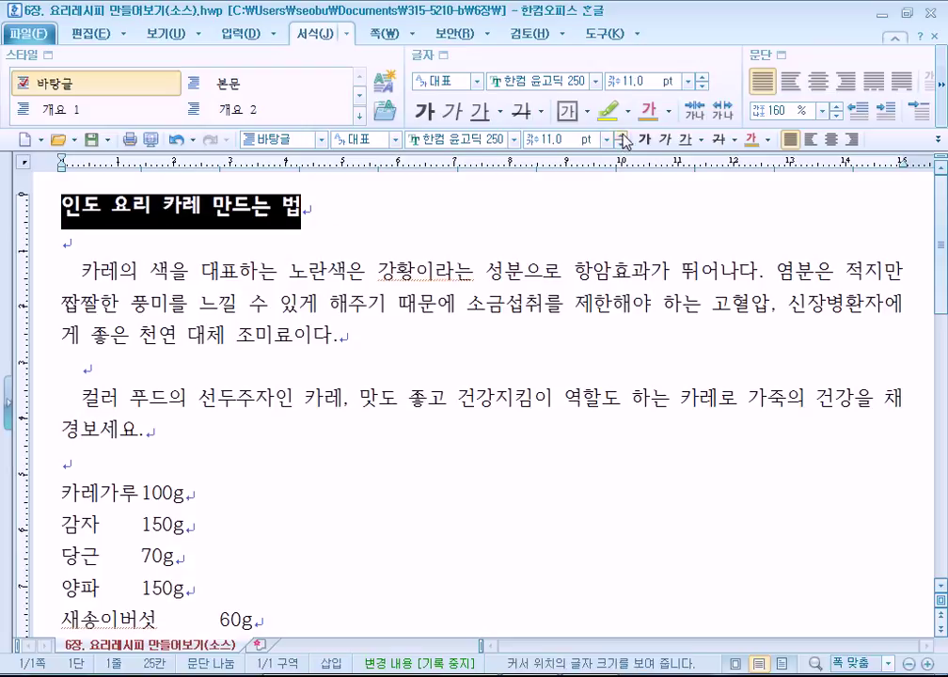
pyautogui.click(622, 141)
pyautogui.click(622, 141)
pyautogui.click(622, 137)
pyautogui.click(622, 137)
pyautogui.click(622, 137)
pyautogui.click(622, 137)
pyautogui.click(622, 136)
pyautogui.click(622, 136)
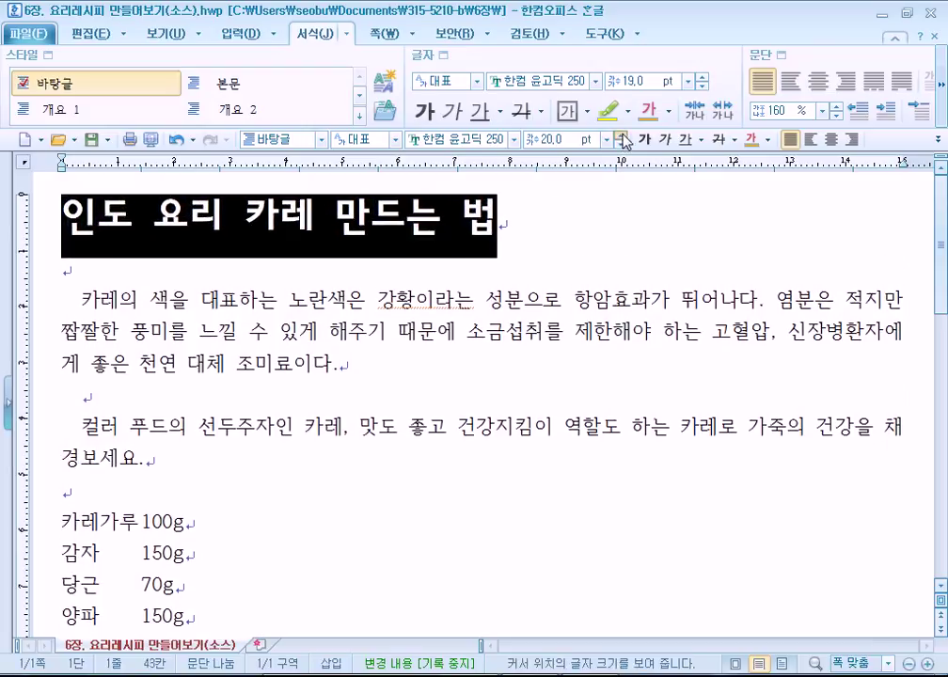
# Colour the recipe title orange, centre it and deselect it
pyautogui.click(768, 141)
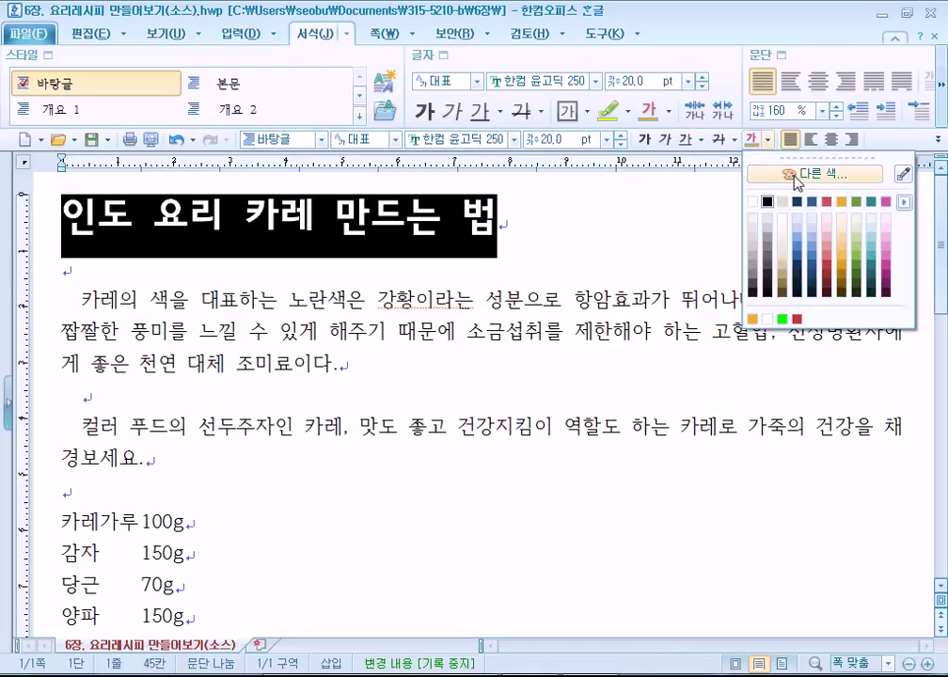
pyautogui.click(847, 203)
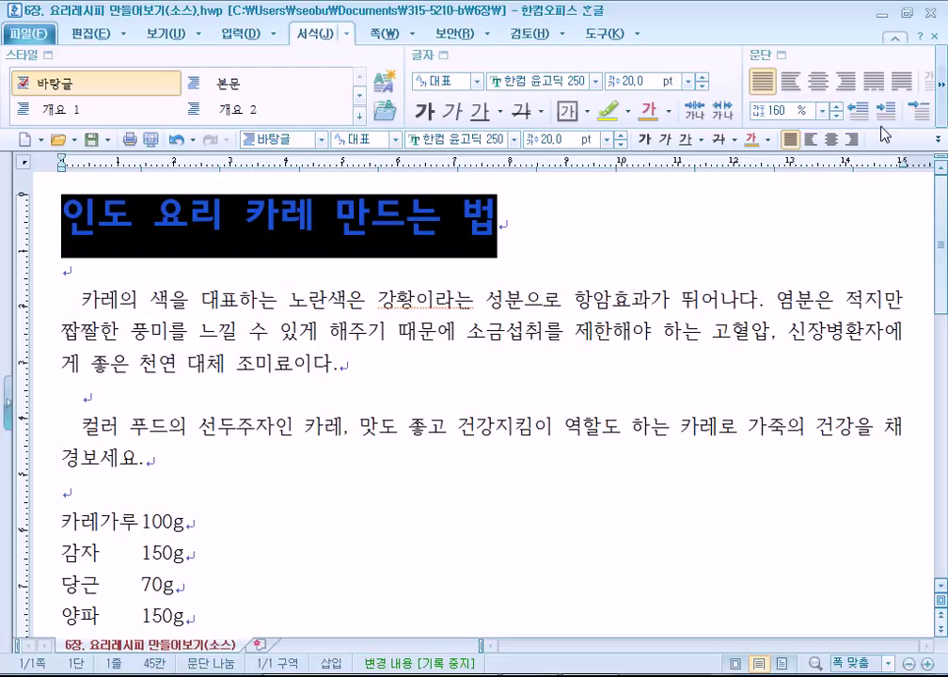
pyautogui.click(832, 139)
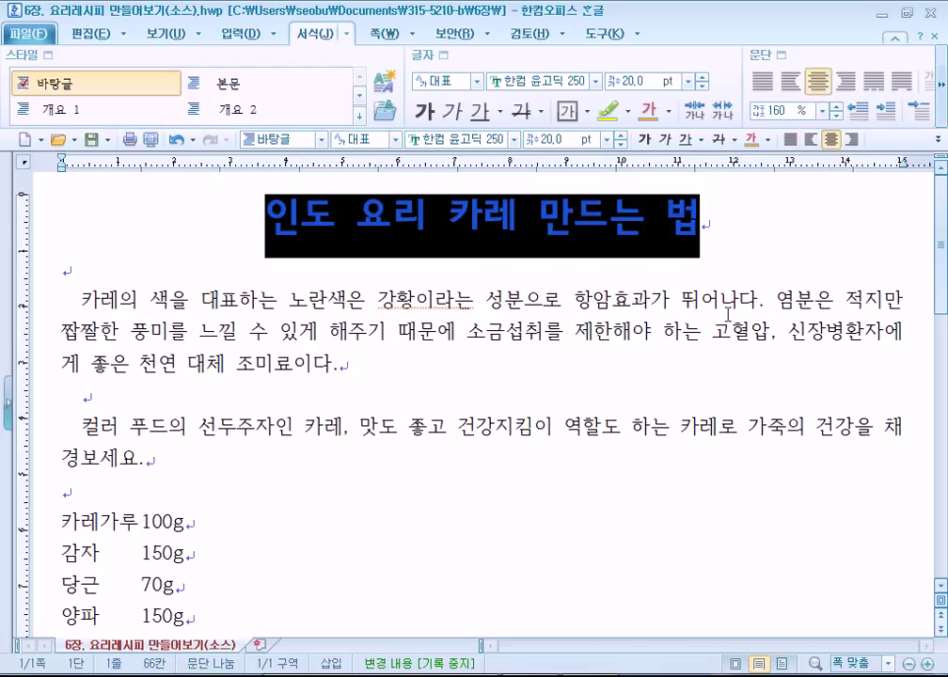
pyautogui.click(941, 92)
pyautogui.click(941, 92)
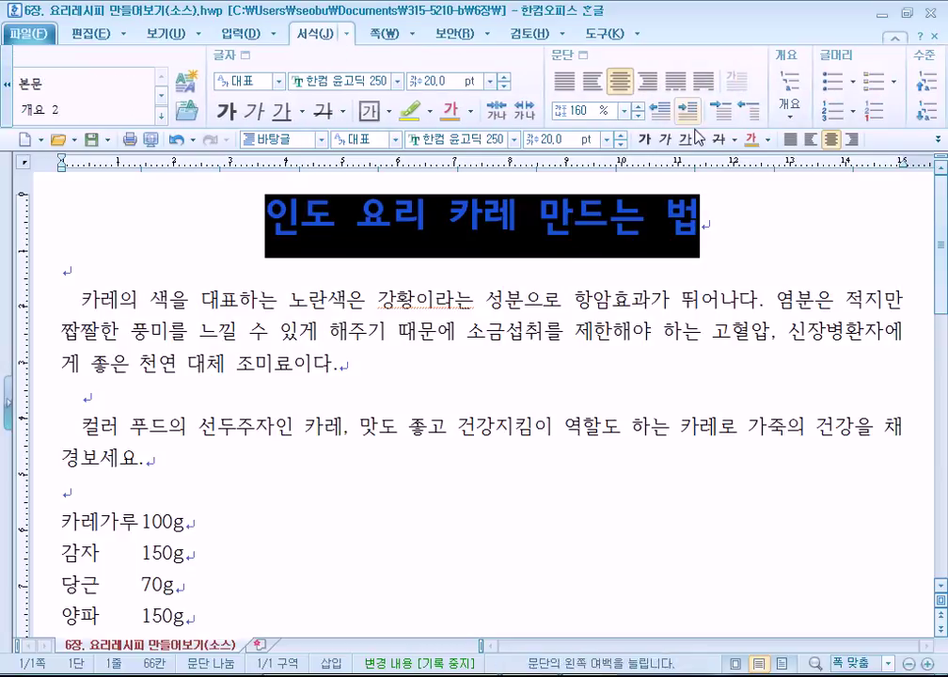
pyautogui.click(764, 250)
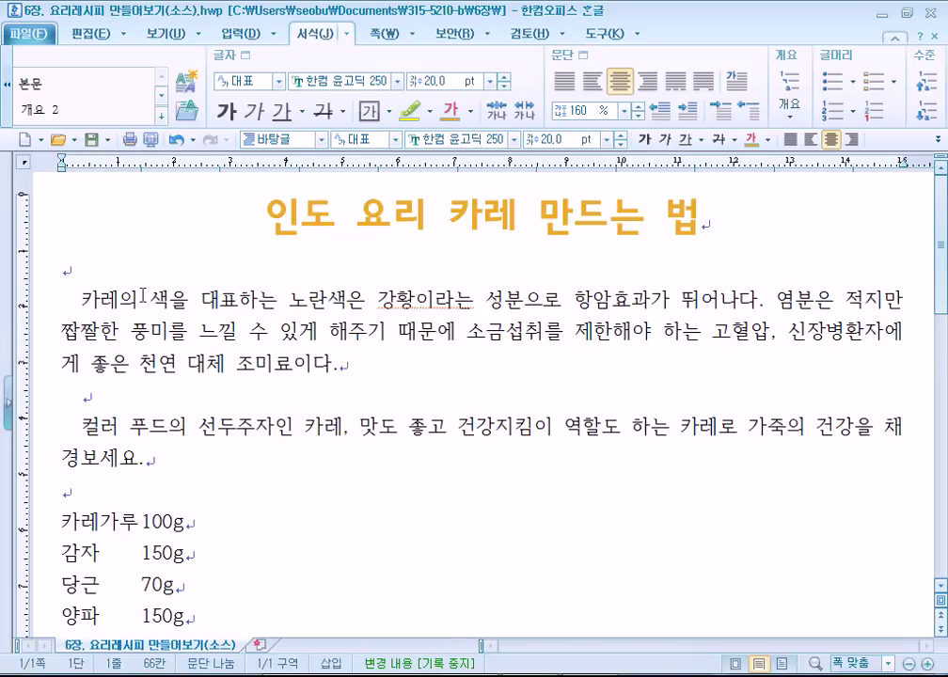
# Examine the two introductory paragraphs and the ingredient list by highlighting each block in turn
pyautogui.click(44, 307)
pyautogui.moveTo(44, 307); pyautogui.dragTo(191, 475)
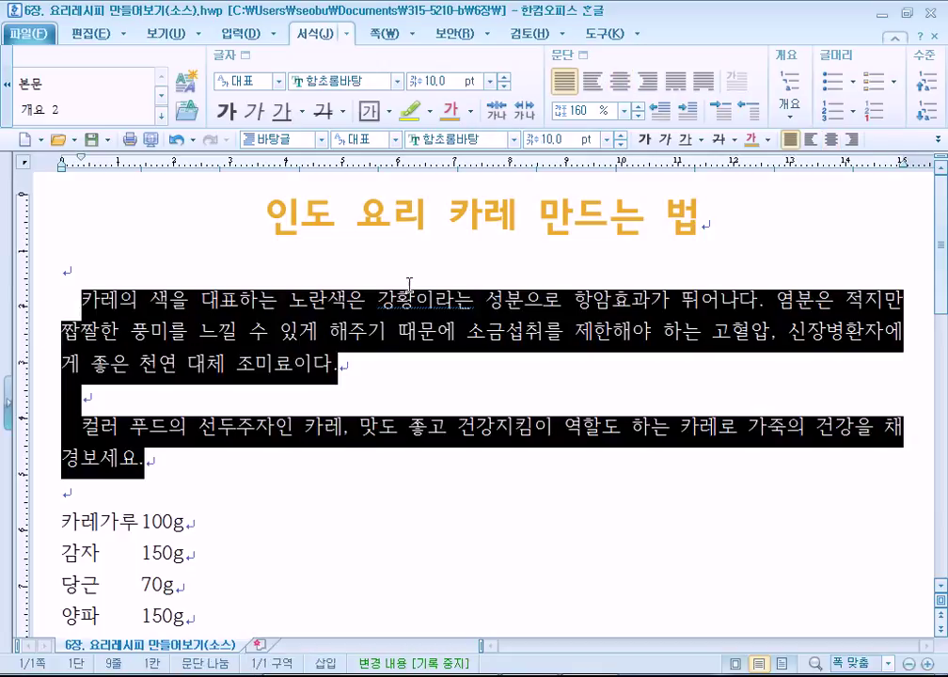
pyautogui.scroll(-2, 290, 431)
pyautogui.scroll(-4, 289, 431)
pyautogui.moveTo(61, 255); pyautogui.dragTo(337, 458)
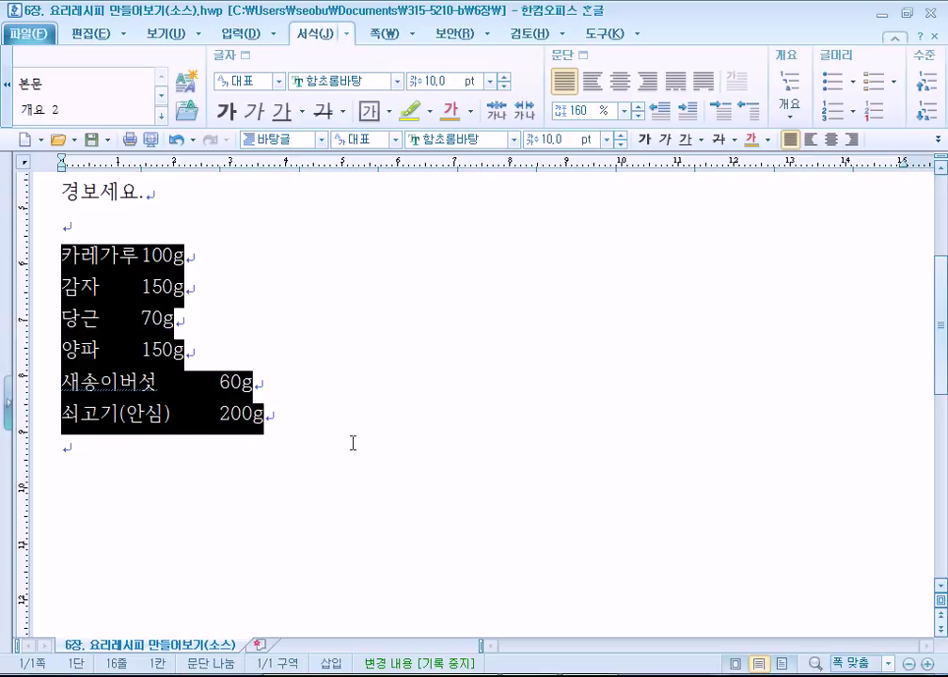
pyautogui.scroll(6, 353, 442)
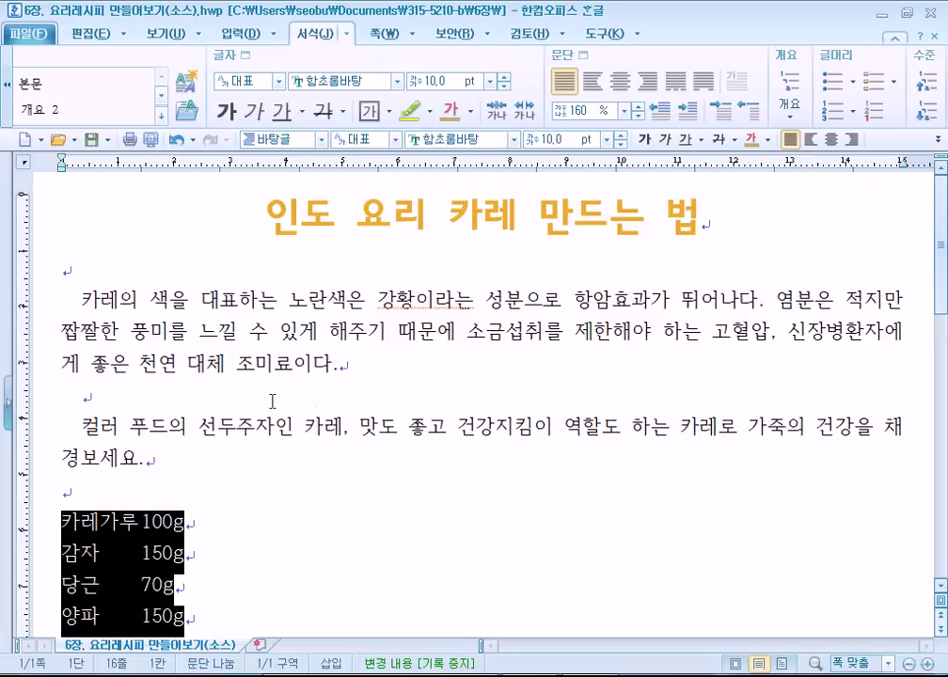
pyautogui.moveTo(39, 301); pyautogui.dragTo(37, 461)
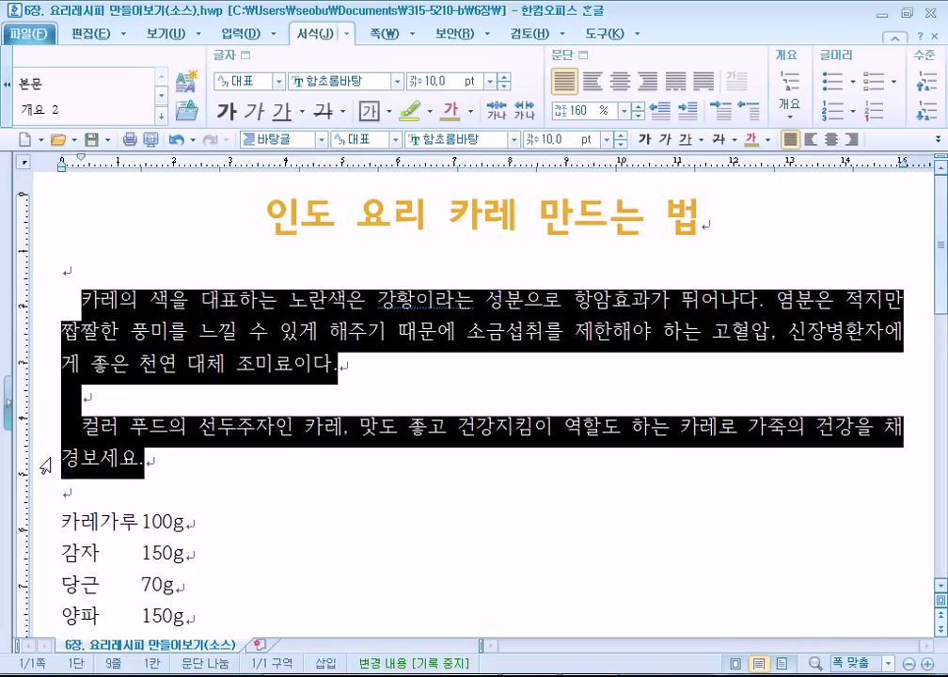
pyautogui.click(238, 428)
# Check the recipe page in print preview at 100 % and return to editing
pyautogui.click(152, 144)
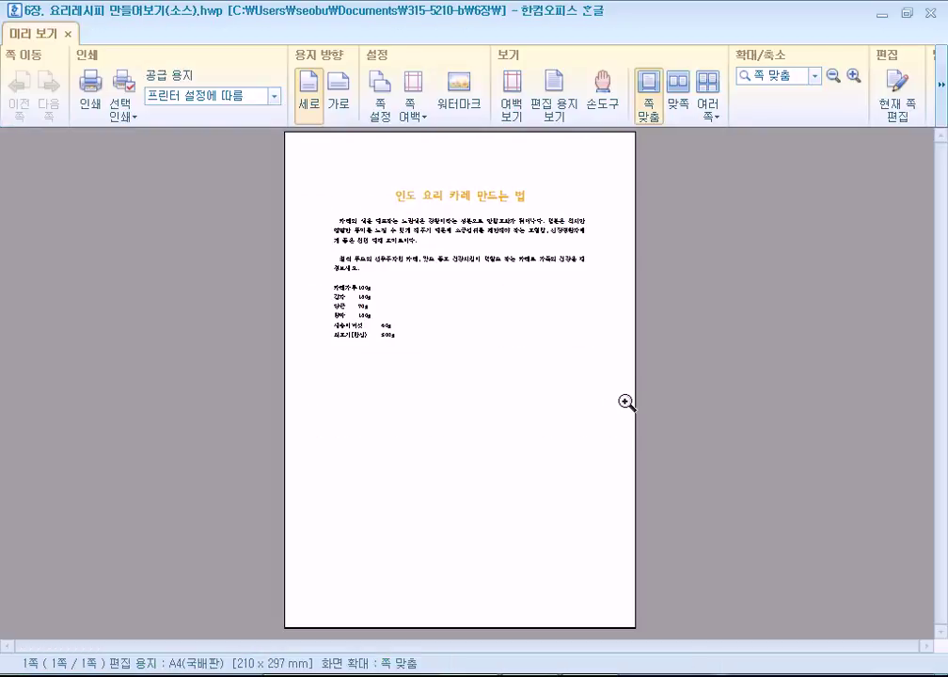
pyautogui.click(523, 336)
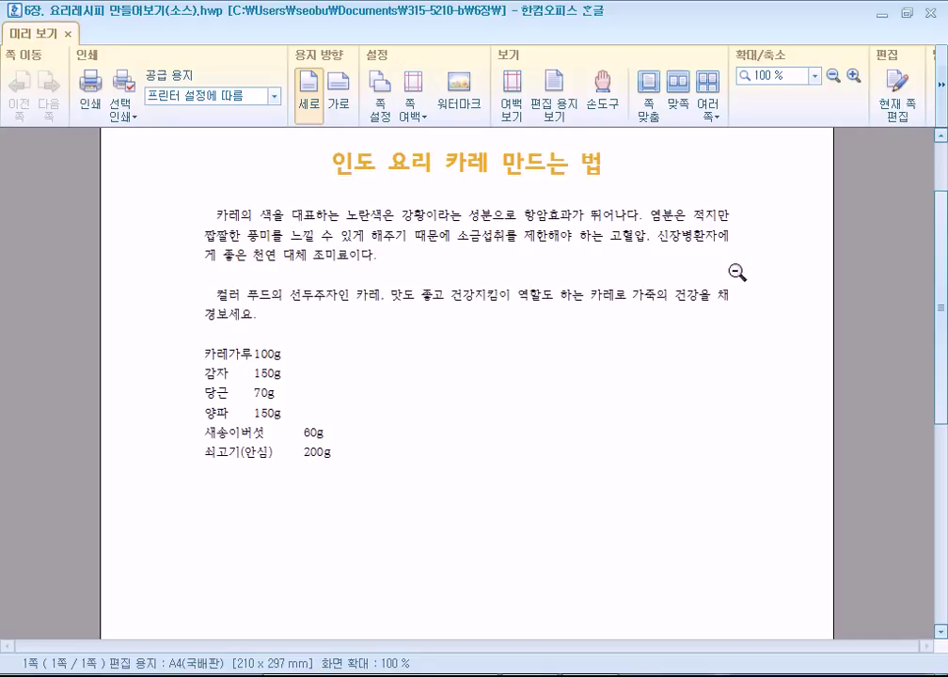
pyautogui.press('Escape')
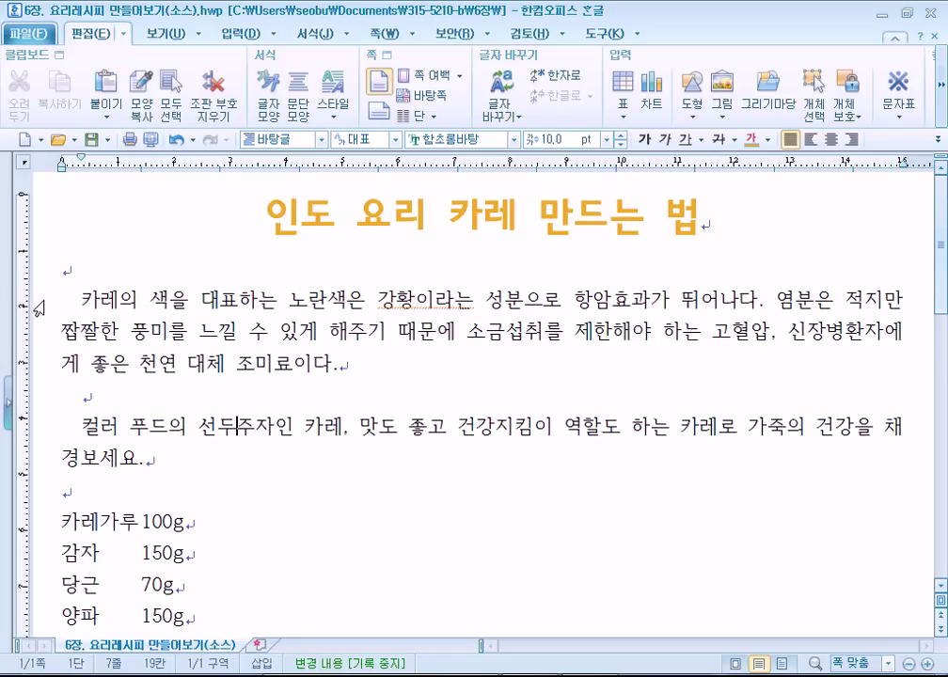
# Set the left and right margins of both introductory paragraphs to 15 pt in the 문단 모양 settings
pyautogui.moveTo(40, 305); pyautogui.dragTo(73, 394)
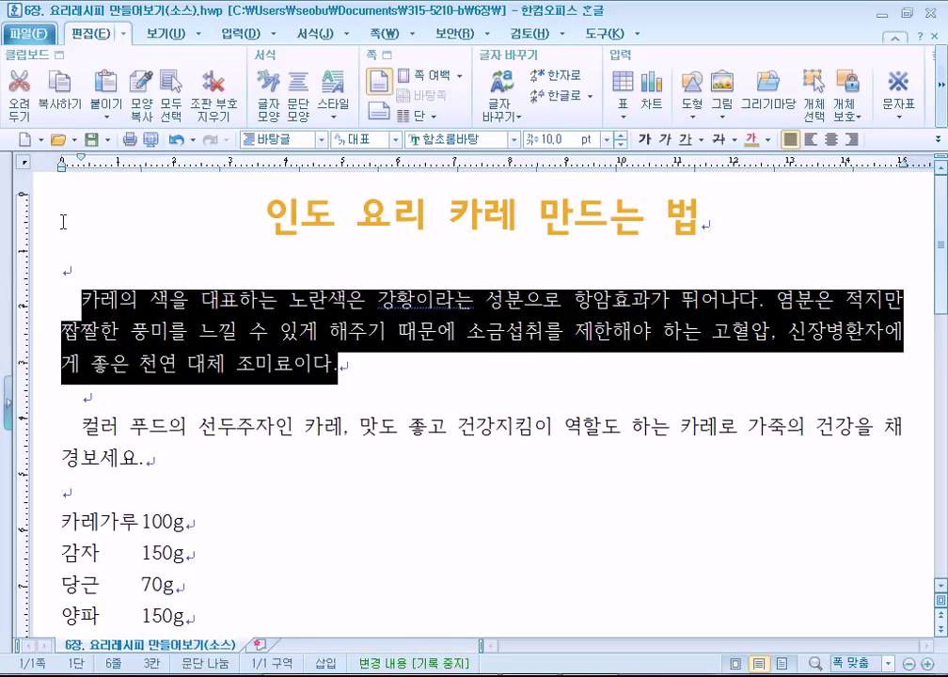
pyautogui.click(115, 331)
pyautogui.moveTo(63, 303); pyautogui.dragTo(393, 465)
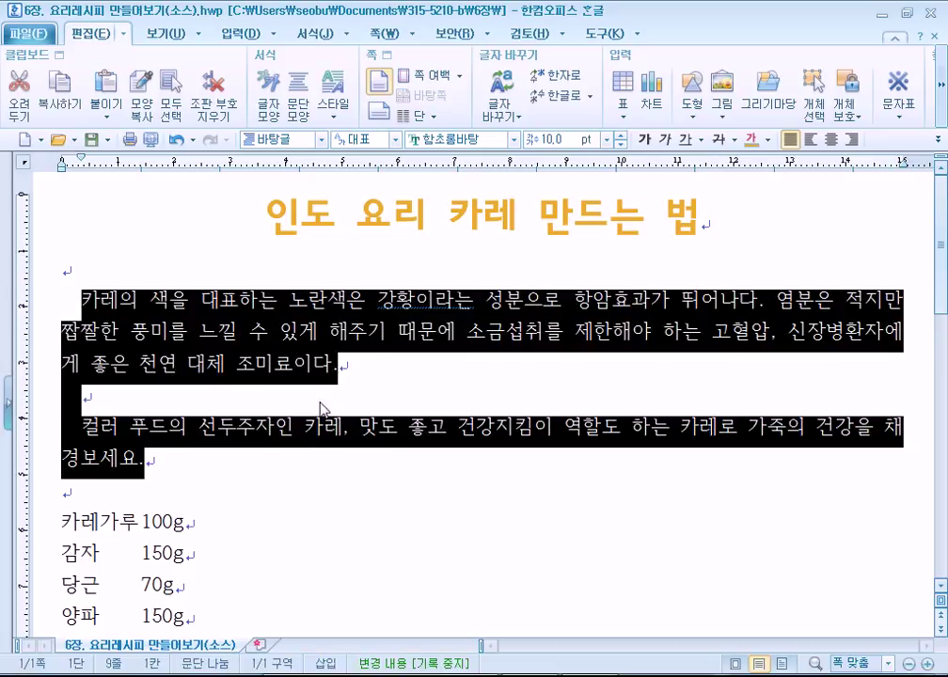
pyautogui.click(314, 33)
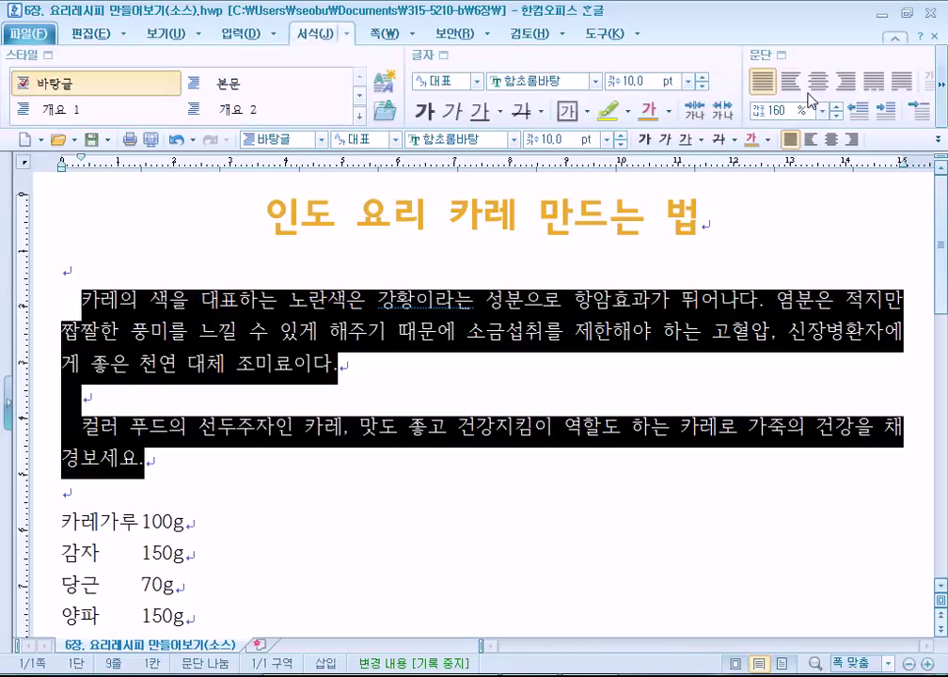
pyautogui.click(943, 86)
pyautogui.click(943, 94)
pyautogui.click(602, 54)
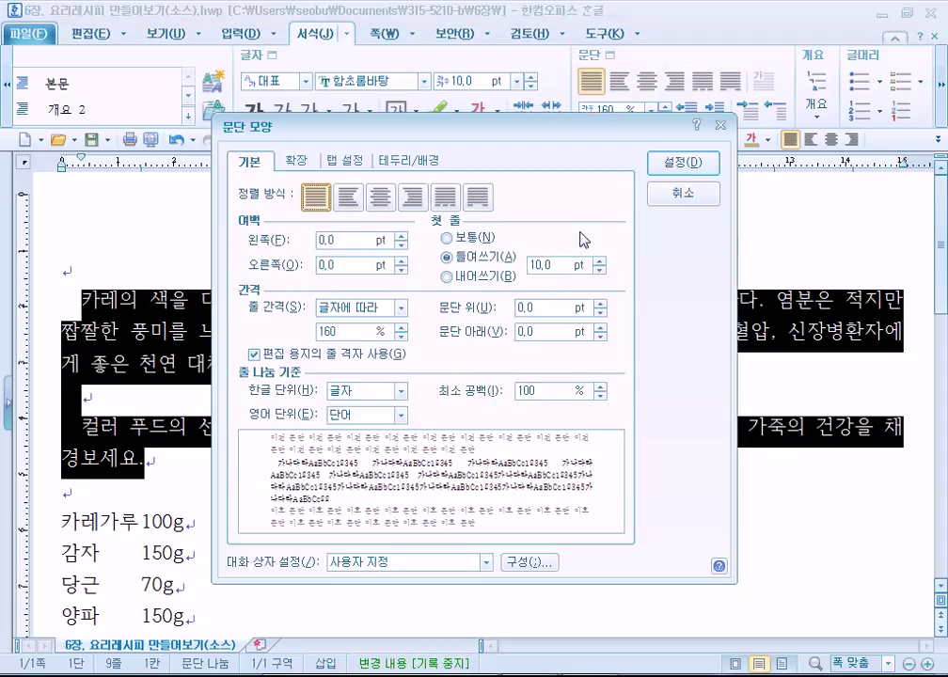
pyautogui.moveTo(470, 137); pyautogui.dragTo(627, 41)
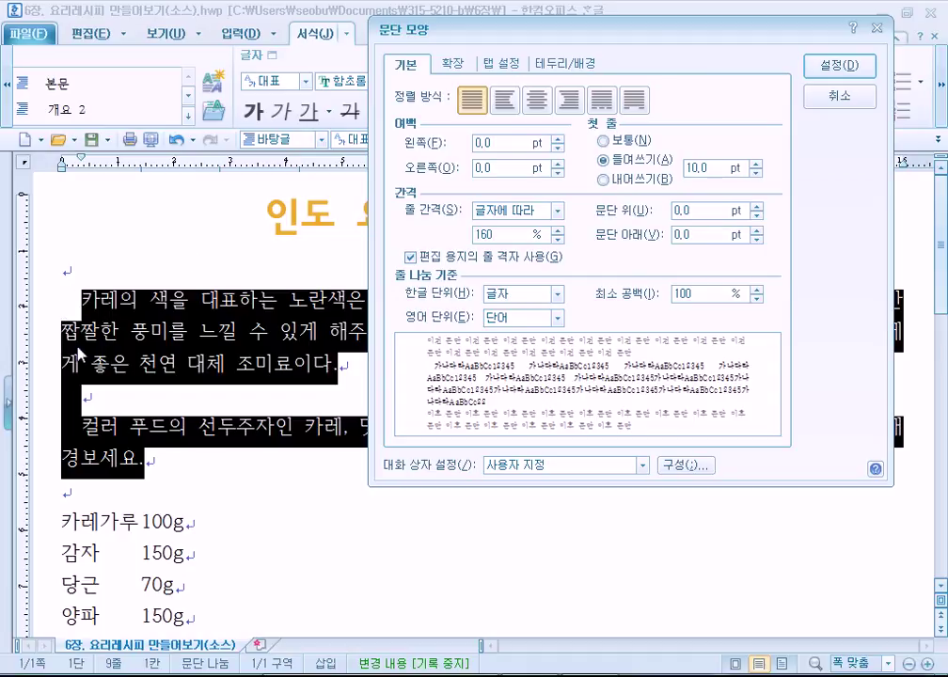
pyautogui.moveTo(629, 31); pyautogui.dragTo(421, 43)
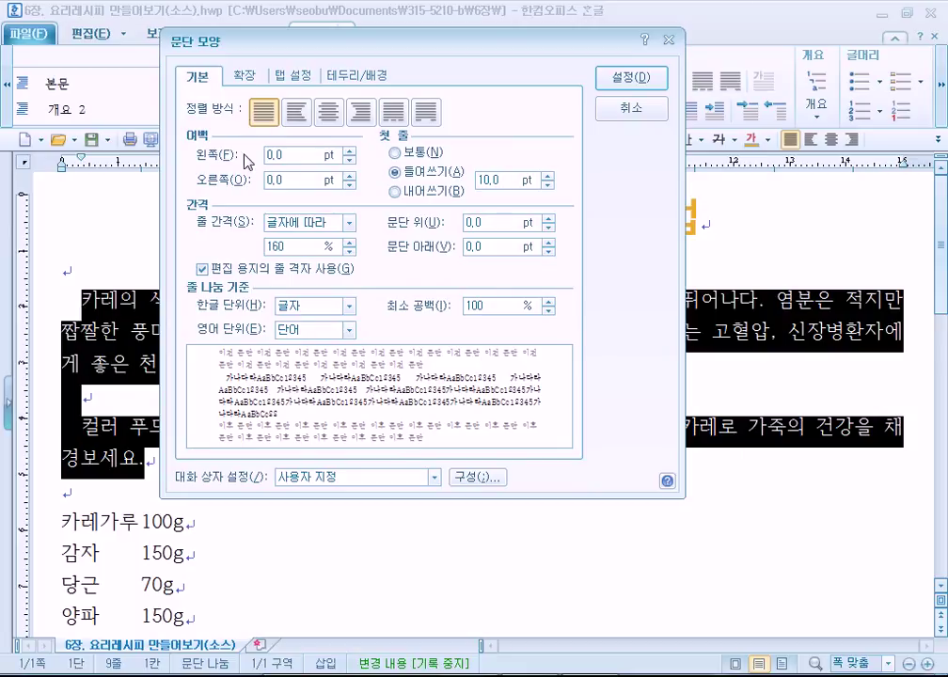
pyautogui.click(351, 151)
pyautogui.click(351, 151)
pyautogui.click(351, 150)
pyautogui.click(351, 150)
pyautogui.click(350, 176)
pyautogui.click(350, 176)
pyautogui.click(350, 176)
pyautogui.click(350, 176)
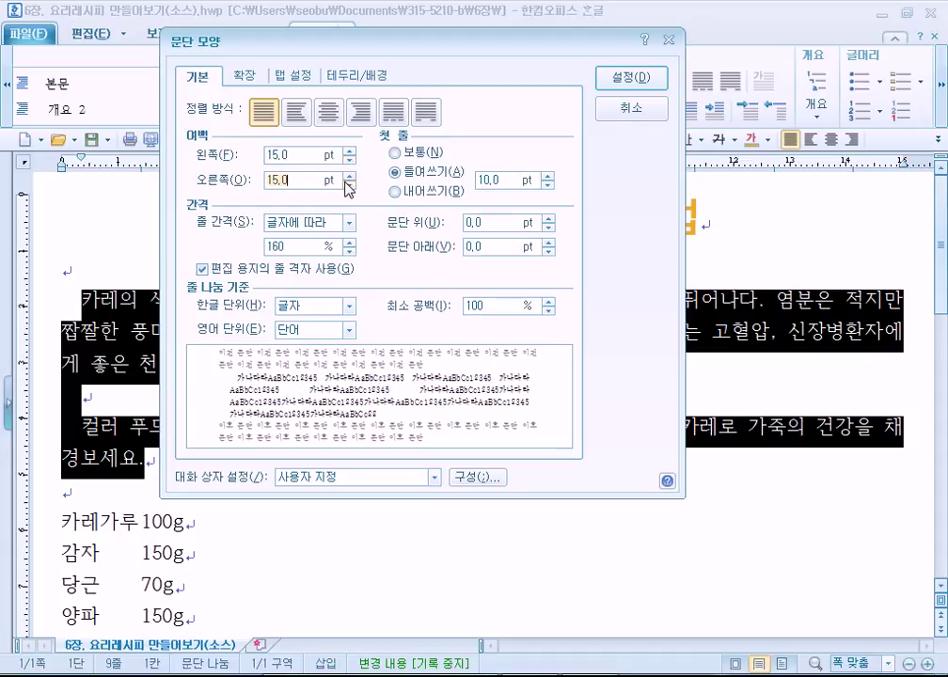
# Set the left and right margins of the selected introductory paragraphs to 30 pt and apply the 문단 모양 settings
pyautogui.click(200, 269)
pyautogui.click(201, 270)
pyautogui.moveTo(350, 151); pyautogui.dragTo(353, 175)
pyautogui.click(350, 152)
pyautogui.click(350, 152)
pyautogui.click(353, 175)
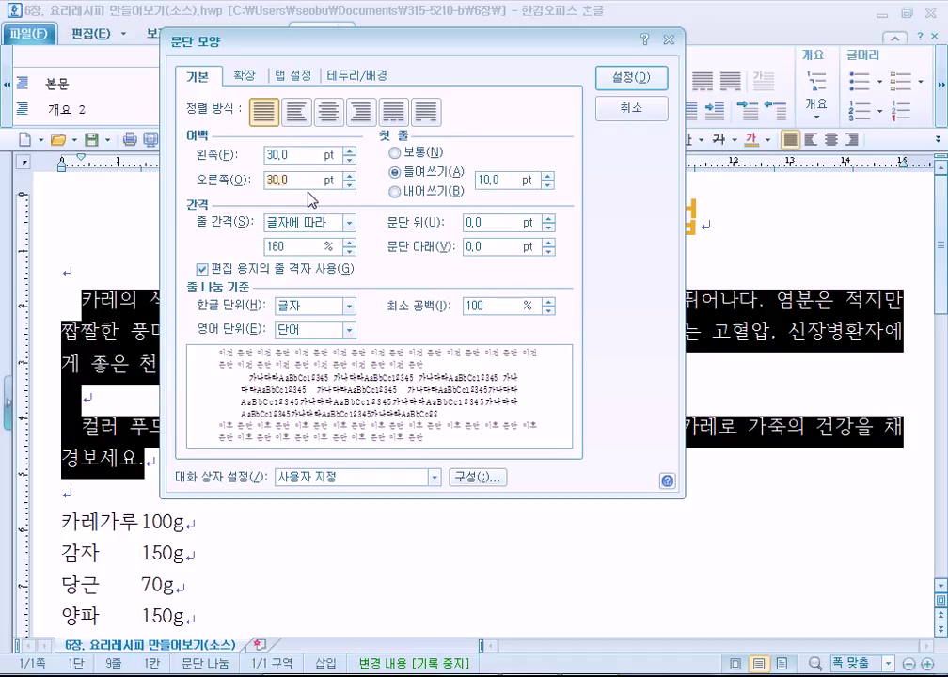
pyautogui.click(307, 154)
pyautogui.click(643, 79)
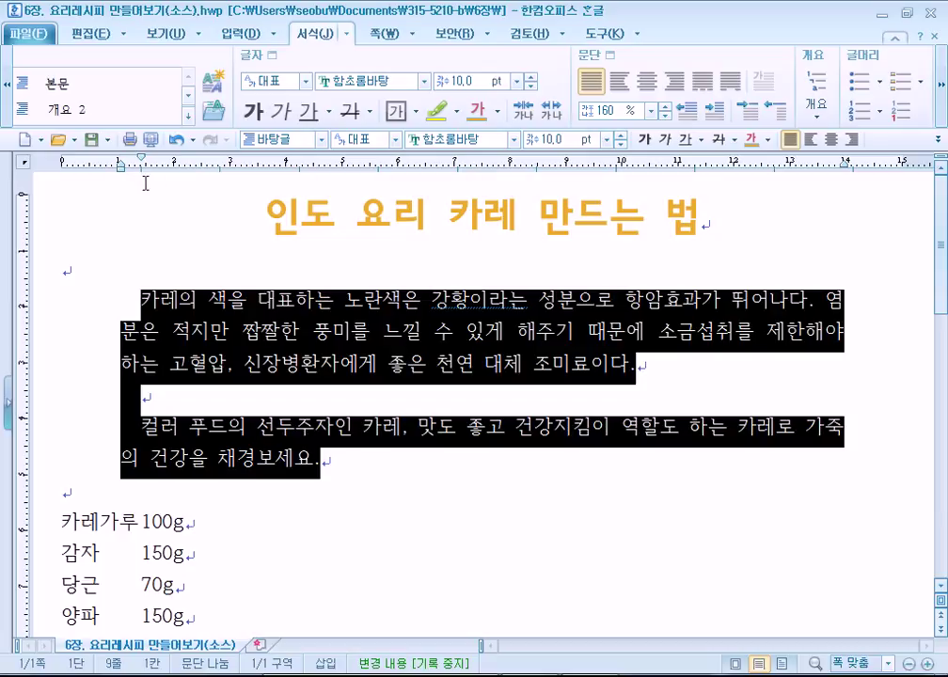
# Switch to Paint (그림판), paste the captured screen image and choose red as the drawing colour
pyautogui.press('super')
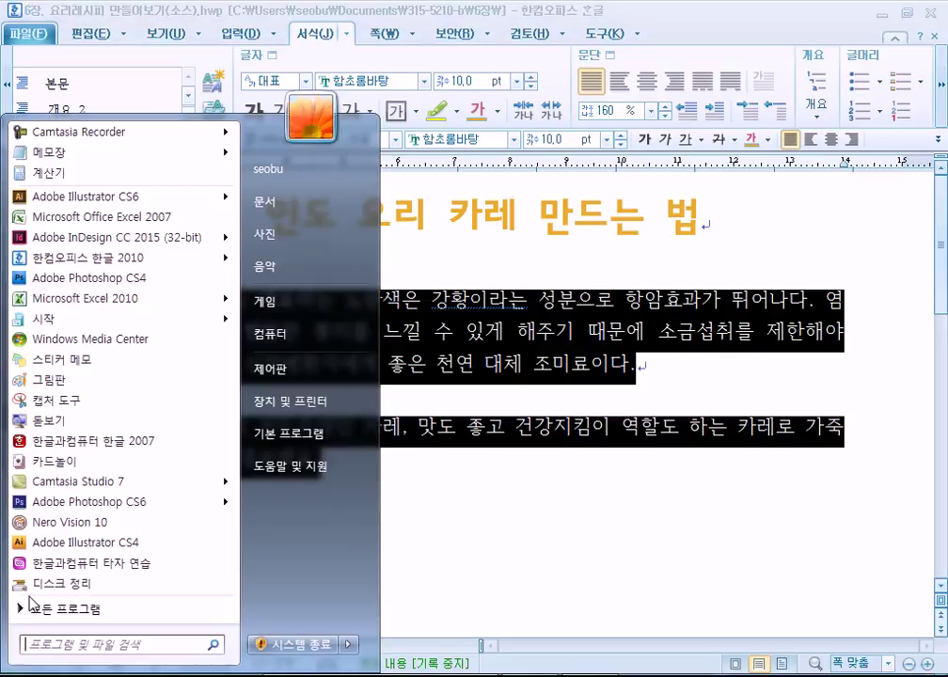
pyautogui.press('Escape')
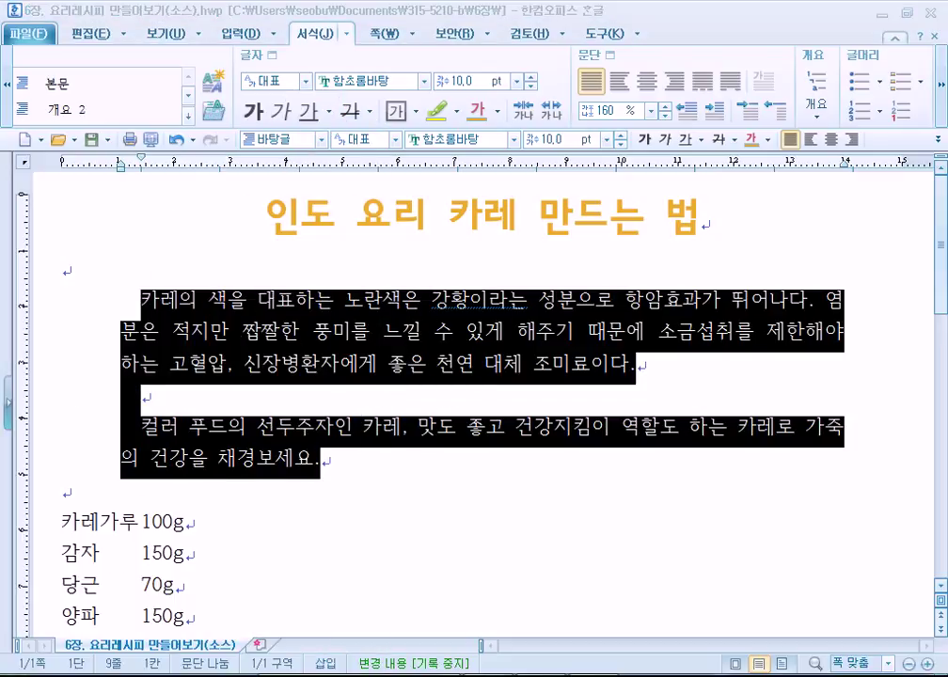
pyautogui.hotkey('alt', 'Tab')
pyautogui.hotkey('ctrl', 'v')
pyautogui.doubleClick(284, 65)
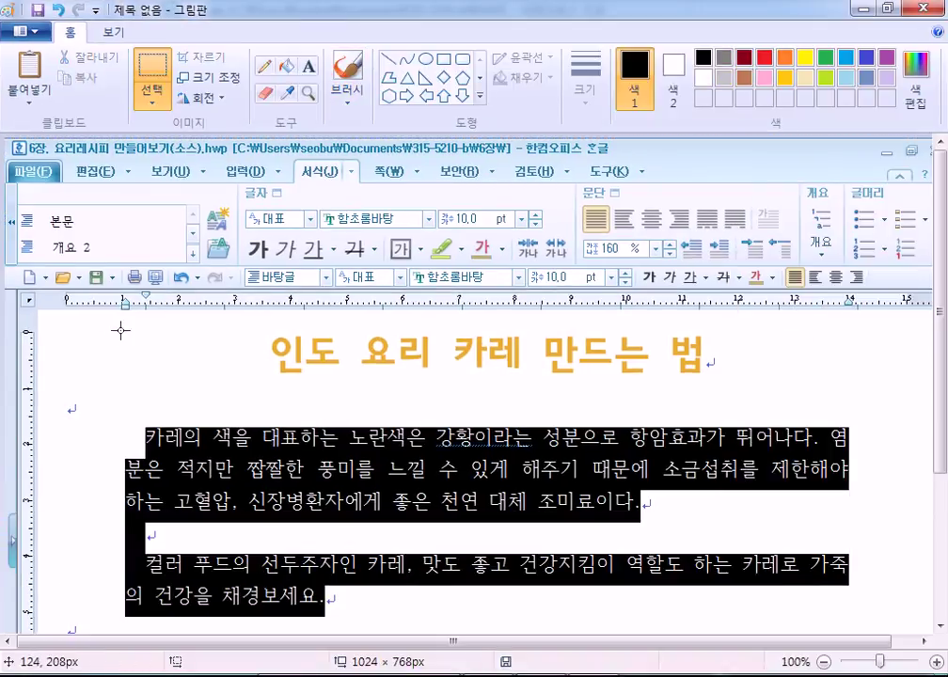
pyautogui.click(763, 60)
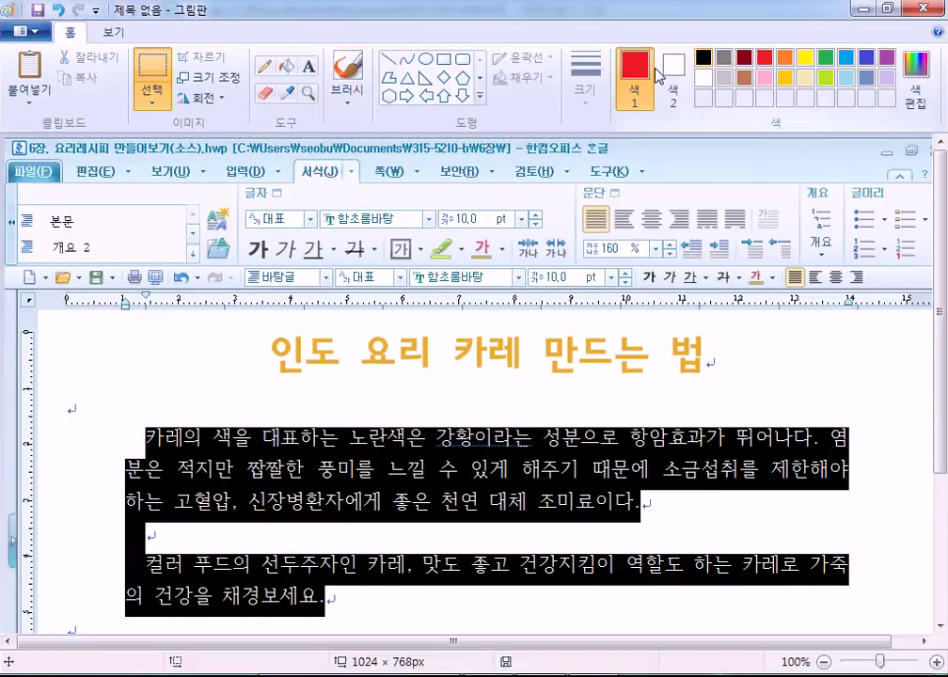
pyautogui.moveTo(153, 349); pyautogui.dragTo(109, 273)
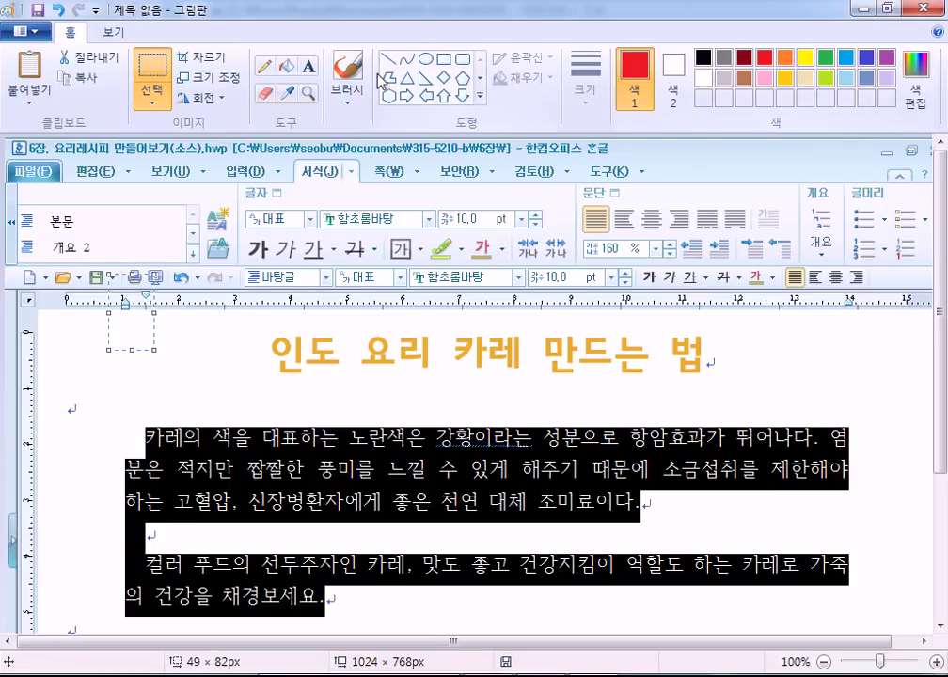
pyautogui.click(426, 59)
pyautogui.moveTo(86, 265); pyautogui.dragTo(190, 345)
pyautogui.press('Delete')
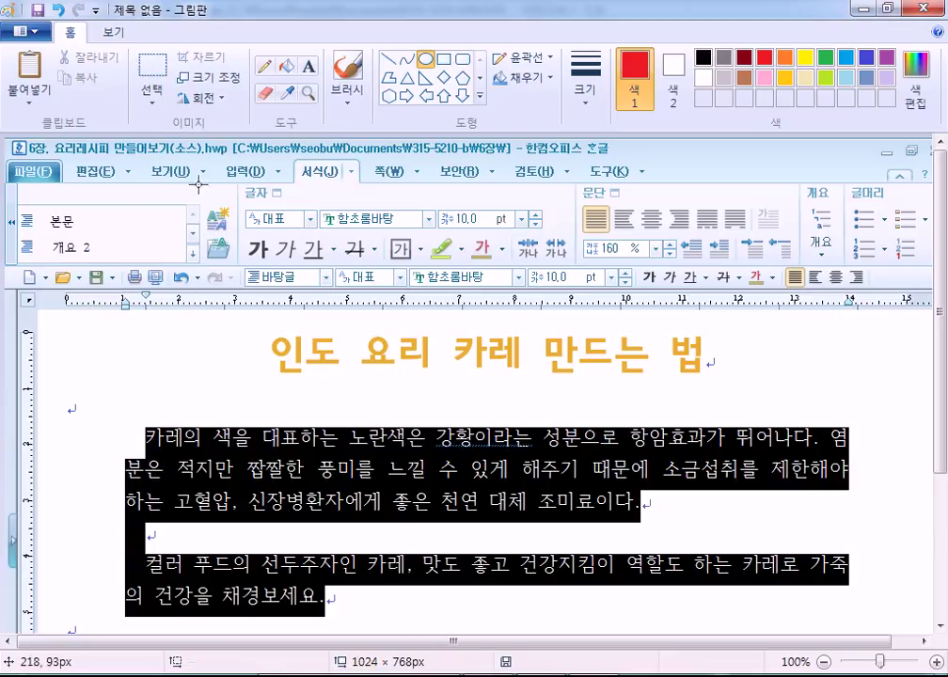
# Magnify the captured ruler to 400 % and circle its left indent markers and right margin area freehand in red
pyautogui.click(308, 93)
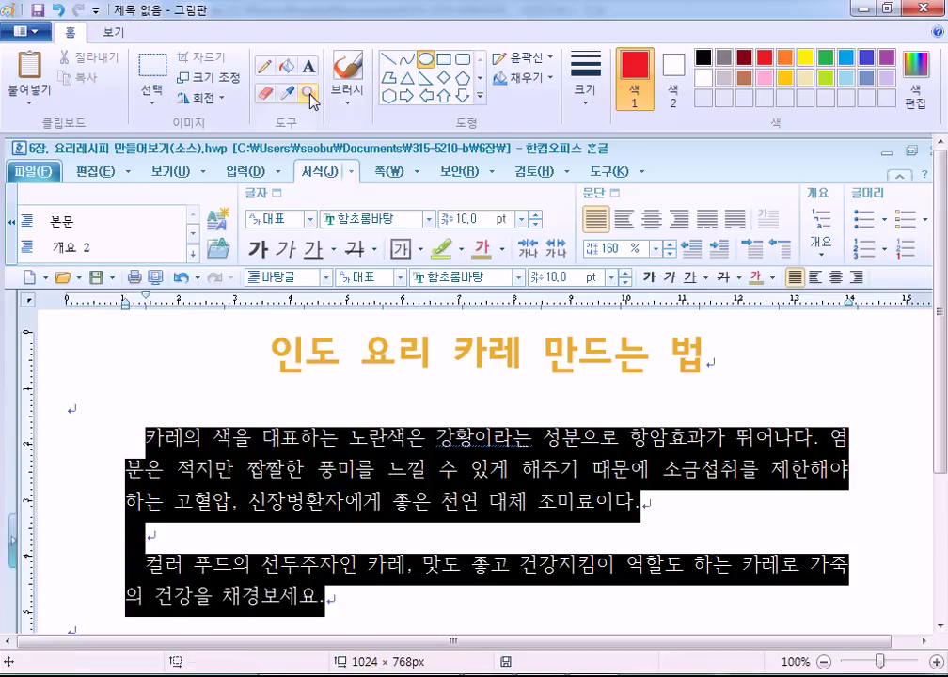
pyautogui.click(142, 305)
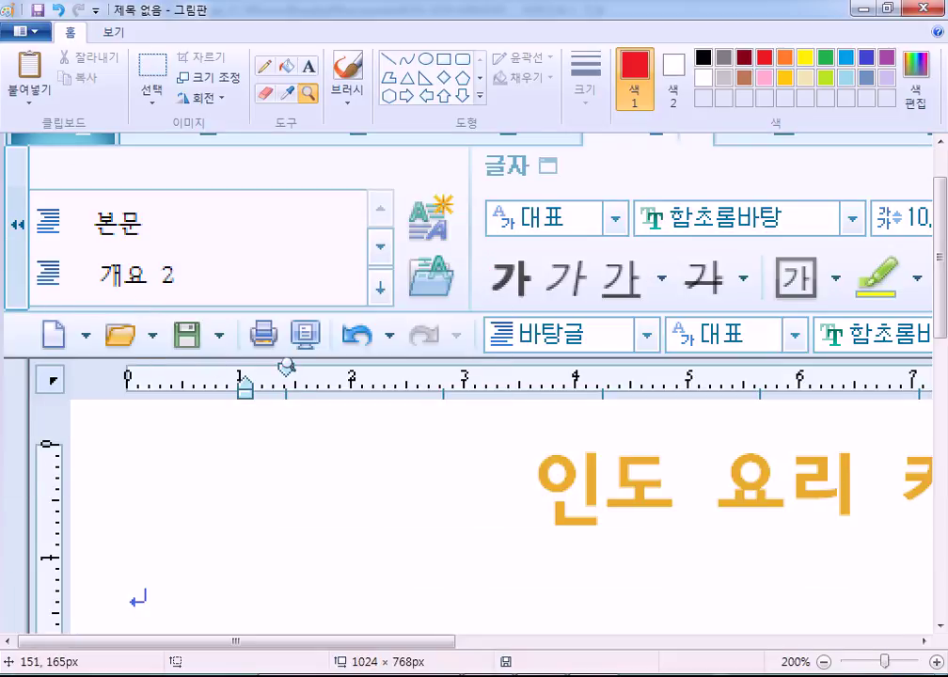
pyautogui.click(278, 396)
pyautogui.click(344, 320)
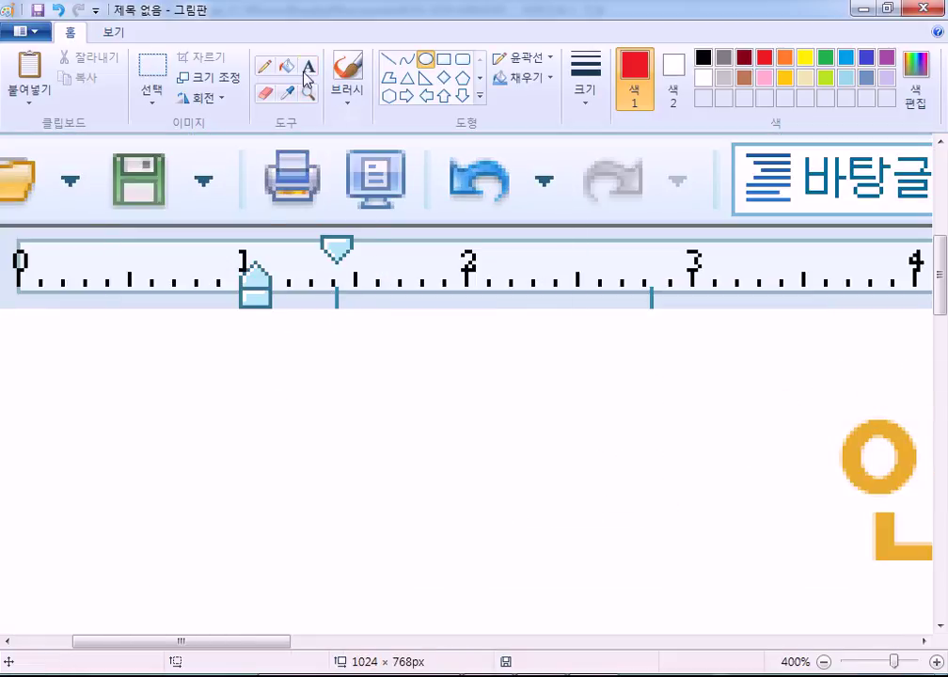
pyautogui.click(266, 67)
pyautogui.moveTo(297, 350)
pyautogui.mouseDown()
pyautogui.moveTo(234, 290)
pyautogui.moveTo(338, 215)
pyautogui.moveTo(373, 332)
pyautogui.moveTo(290, 358)
pyautogui.mouseUp()
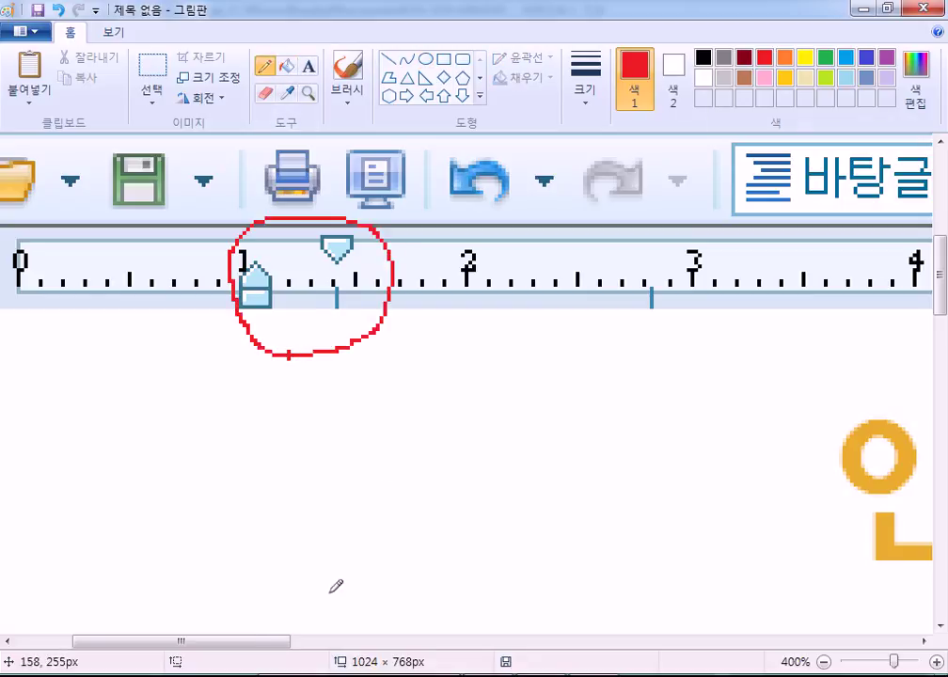
pyautogui.moveTo(239, 645); pyautogui.dragTo(840, 662)
pyautogui.moveTo(627, 368)
pyautogui.mouseDown()
pyautogui.moveTo(536, 251)
pyautogui.moveTo(661, 275)
pyautogui.moveTo(625, 360)
pyautogui.mouseUp()
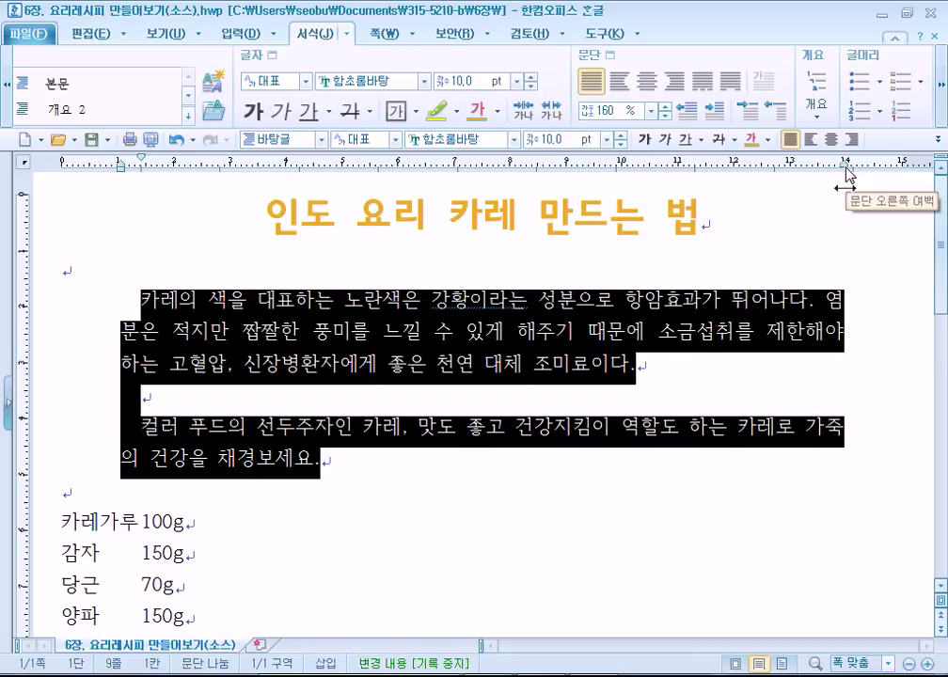
# Move the selected paragraphs' right margin marker inward on the Hangul ruler to about 11.3
pyautogui.moveTo(846, 172)
pyautogui.mouseDown()
pyautogui.moveTo(887, 170)
pyautogui.moveTo(696, 173)
pyautogui.moveTo(787, 177)
pyautogui.moveTo(754, 178)
pyautogui.mouseUp()
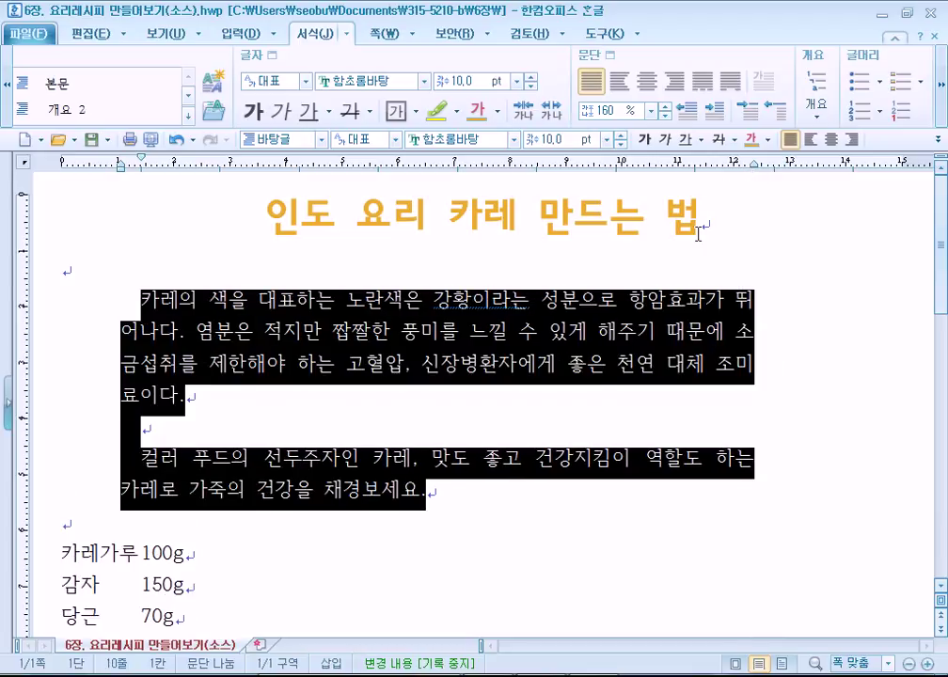
pyautogui.moveTo(755, 174); pyautogui.dragTo(696, 175)
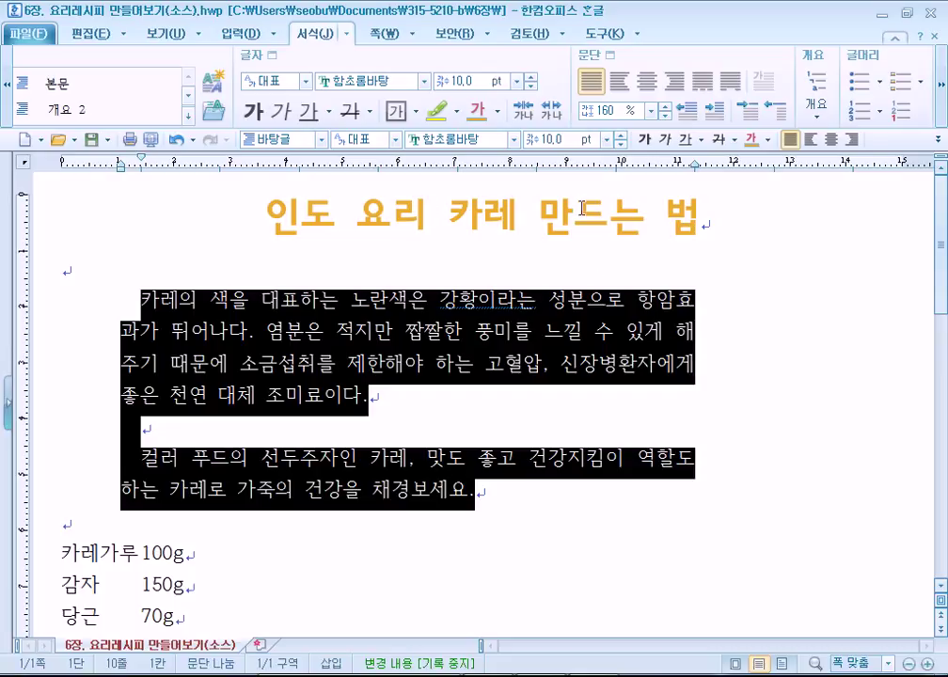
pyautogui.moveTo(698, 170); pyautogui.dragTo(697, 171)
# Switch to Paint and mark the left margin, first-line and remaining-line indent markers on the captured ruler in red
pyautogui.hotkey('alt', 'Tab')
pyautogui.moveTo(720, 639); pyautogui.dragTo(98, 643)
pyautogui.moveTo(301, 301)
pyautogui.mouseDown()
pyautogui.moveTo(316, 301)
pyautogui.moveTo(295, 303)
pyautogui.mouseUp()
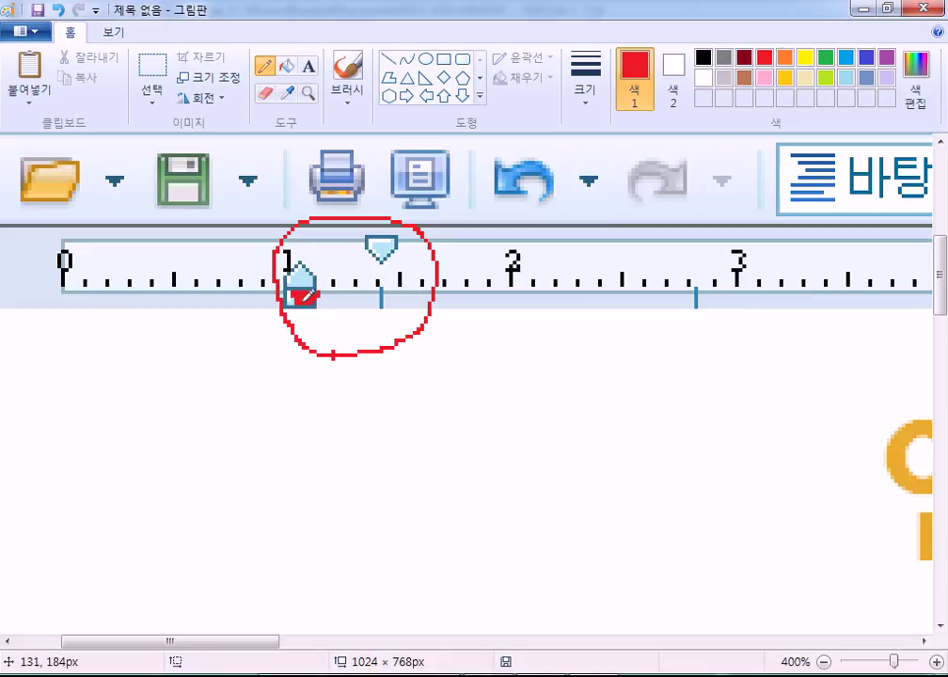
pyautogui.moveTo(372, 241); pyautogui.dragTo(389, 244)
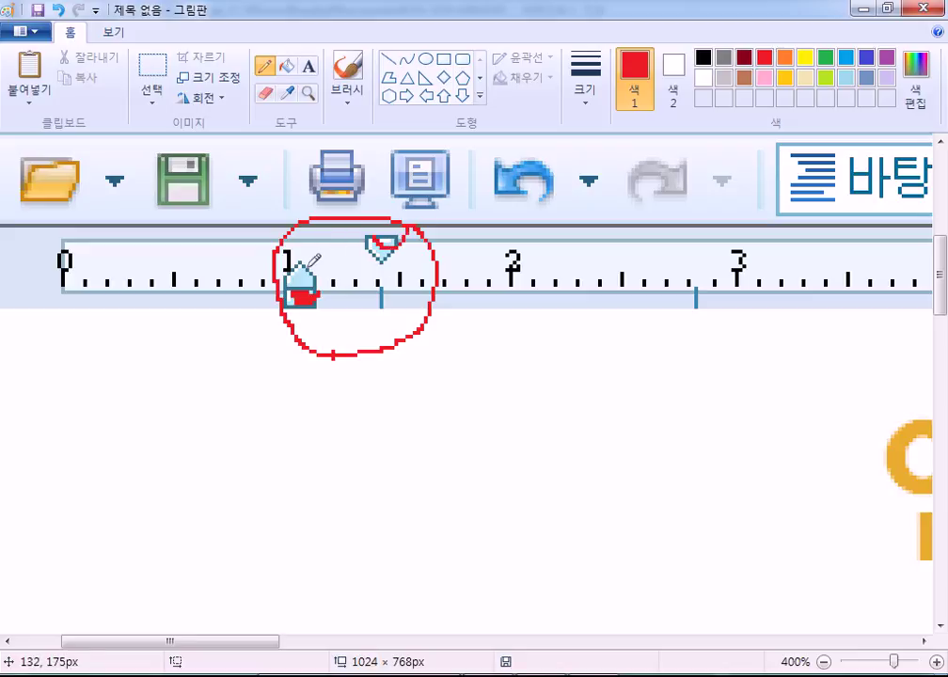
pyautogui.moveTo(299, 278); pyautogui.dragTo(322, 266)
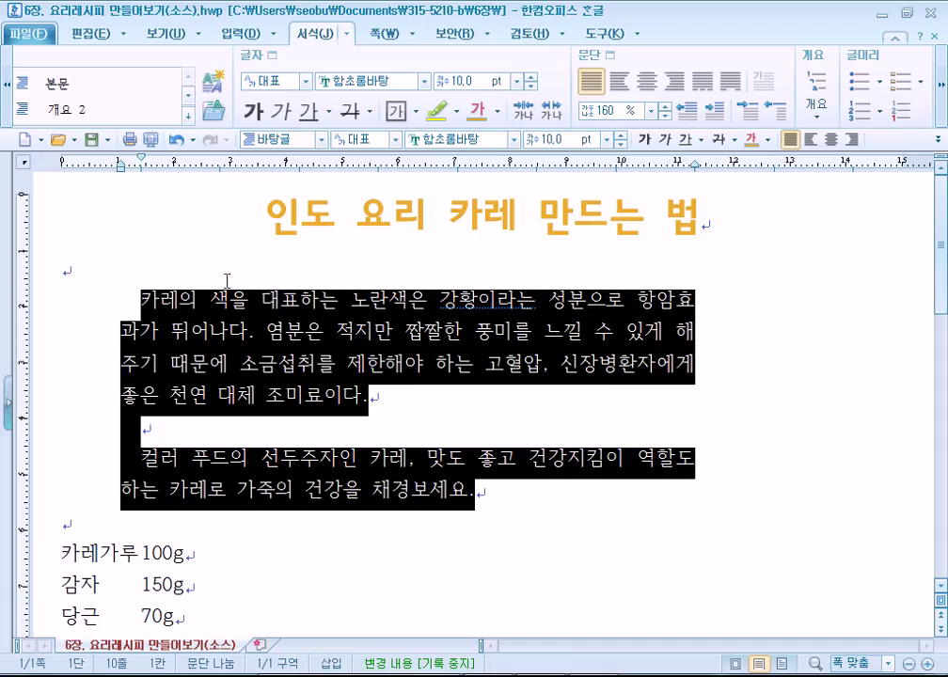
# In the Hangul document, move the selected paragraphs' left margin marker to about 2.1 and the right one to about 12.7 on the ruler
pyautogui.moveTo(189, 169); pyautogui.dragTo(270, 170)
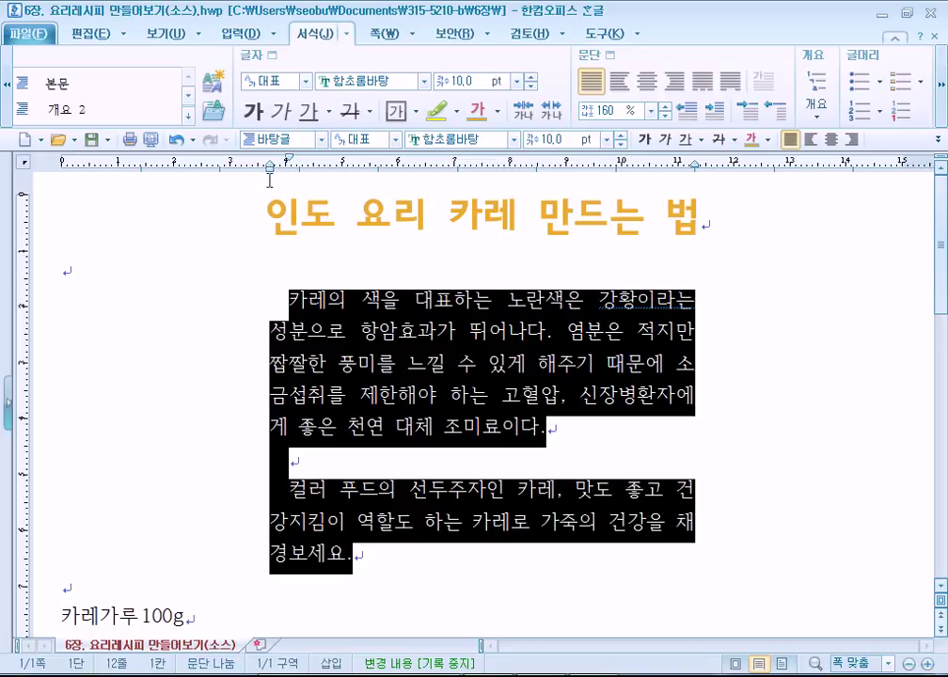
pyautogui.moveTo(271, 171); pyautogui.dragTo(176, 179)
pyautogui.moveTo(693, 172); pyautogui.dragTo(774, 177)
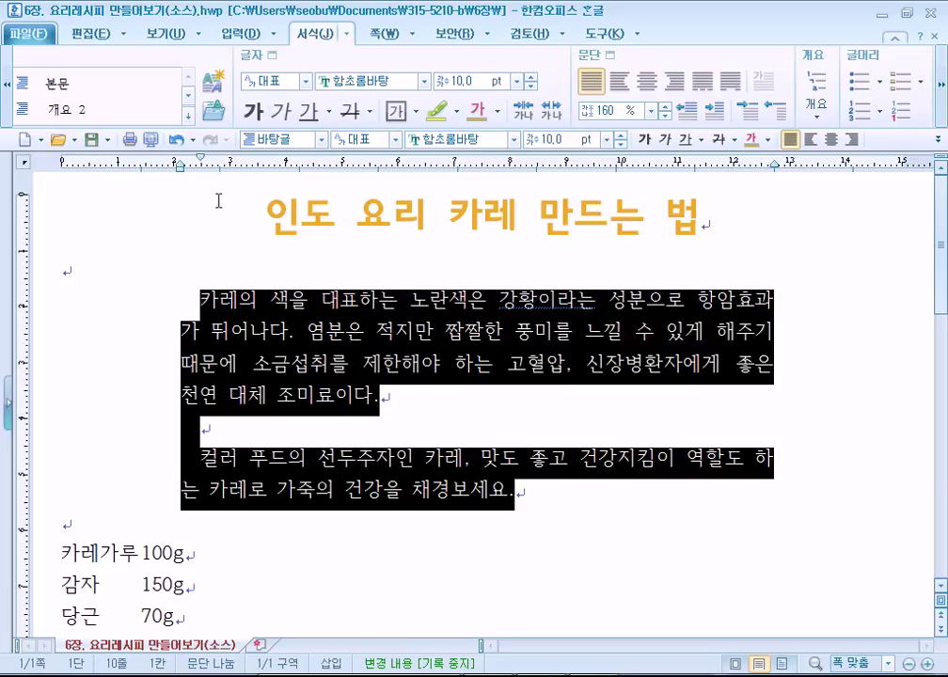
# Set the right margin of the selected paragraphs to 60 pt in the 문단 모양 settings and apply it
pyautogui.hotkey('alt', 't')
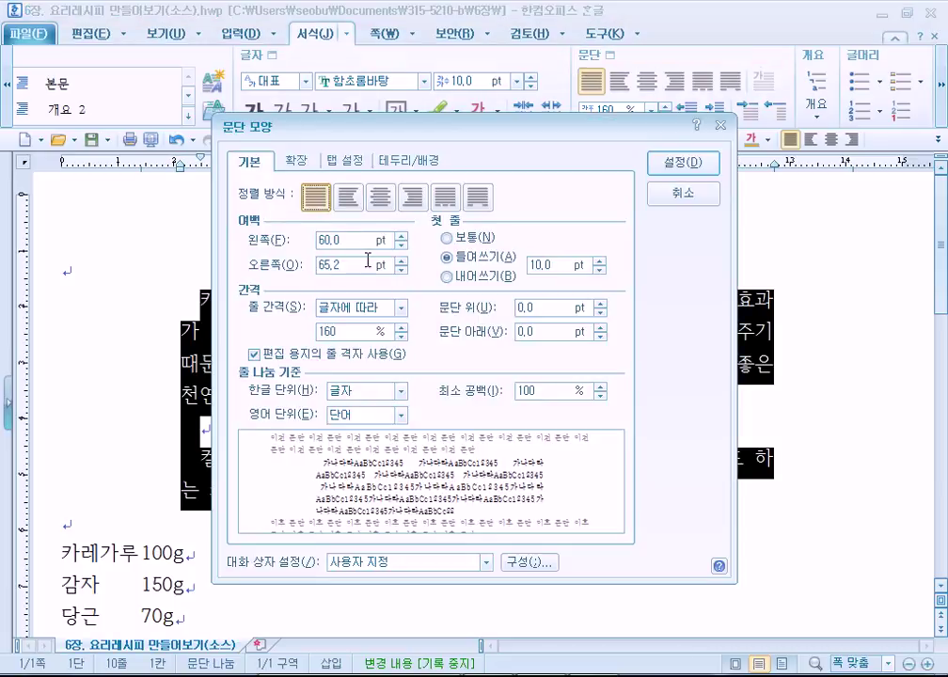
pyautogui.click(319, 265)
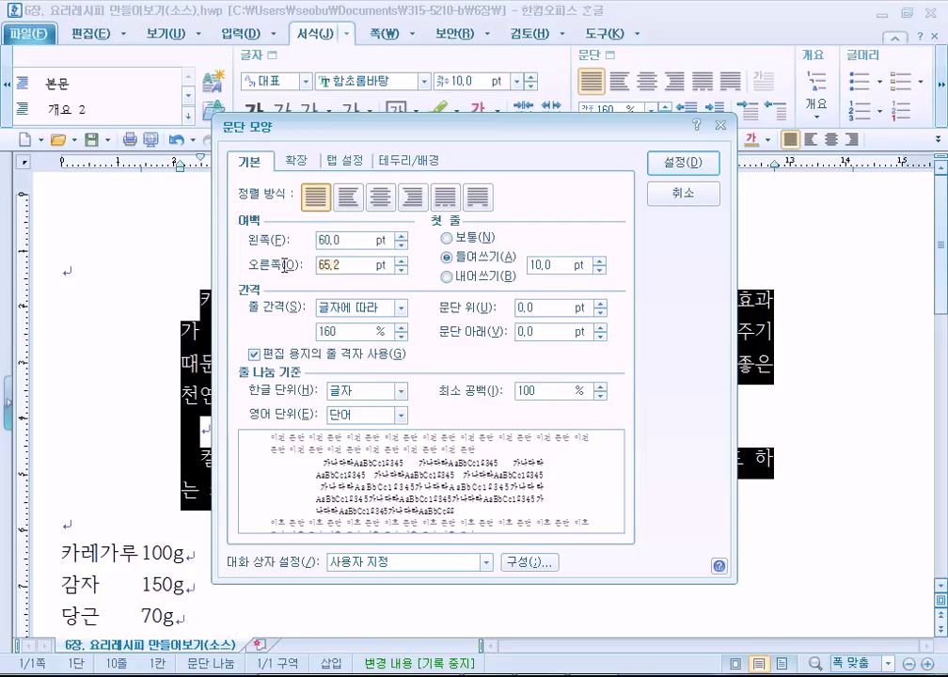
pyautogui.hotkey('shift', 'End')
pyautogui.click(402, 270)
pyautogui.click(402, 270)
pyautogui.click(402, 270)
pyautogui.click(402, 270)
pyautogui.click(402, 270)
pyautogui.click(402, 270)
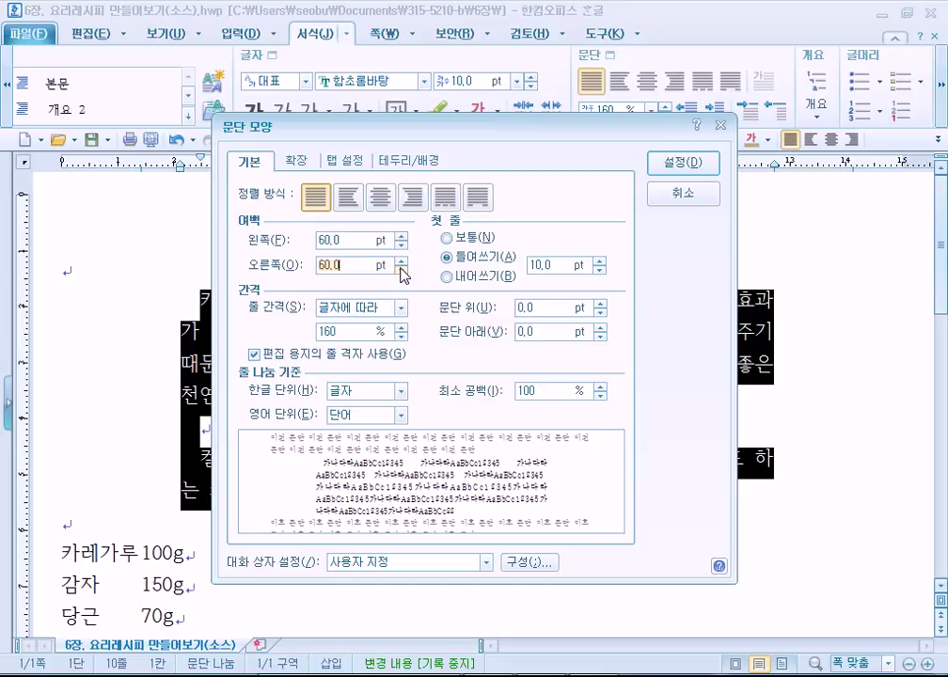
pyautogui.click(683, 162)
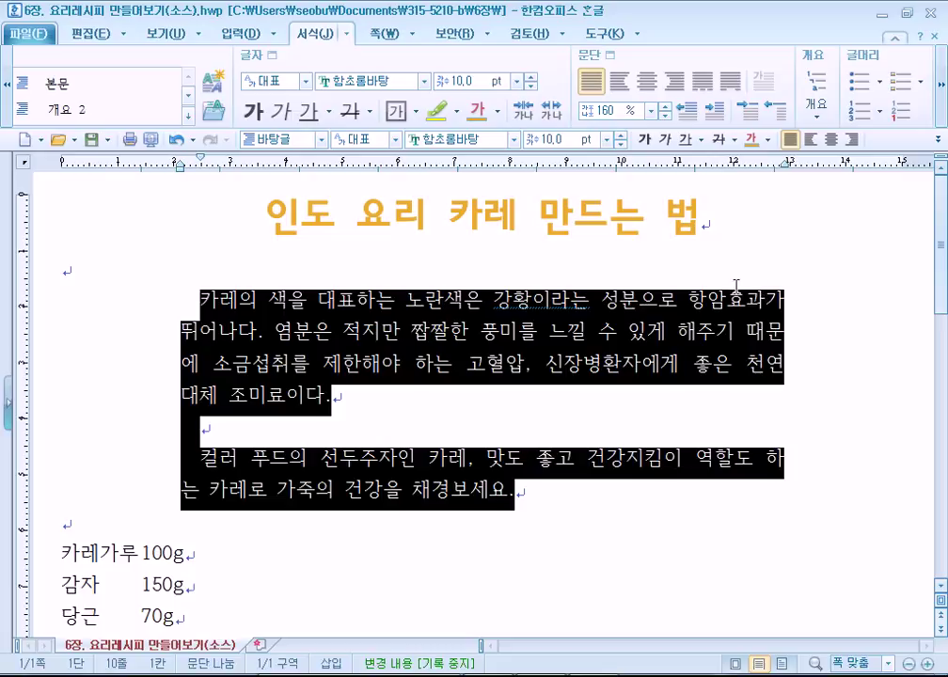
# Set both the left and right margins of the selected introductory paragraphs to 15 pt in the 문단 모양 settings and apply them
pyautogui.click(608, 54)
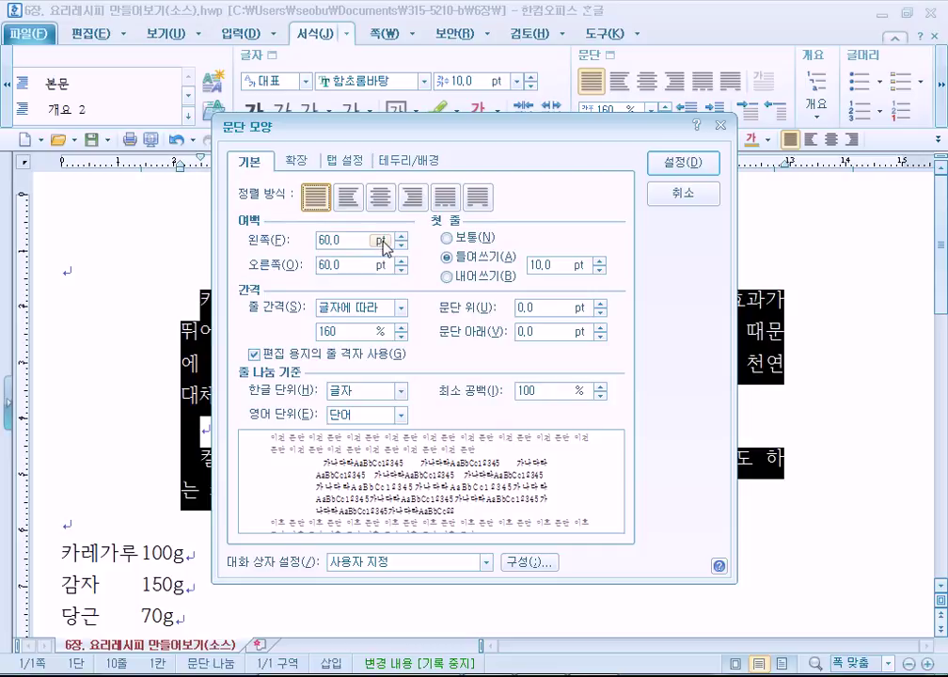
pyautogui.moveTo(402, 246); pyautogui.dragTo(403, 247)
pyautogui.doubleClick(376, 240)
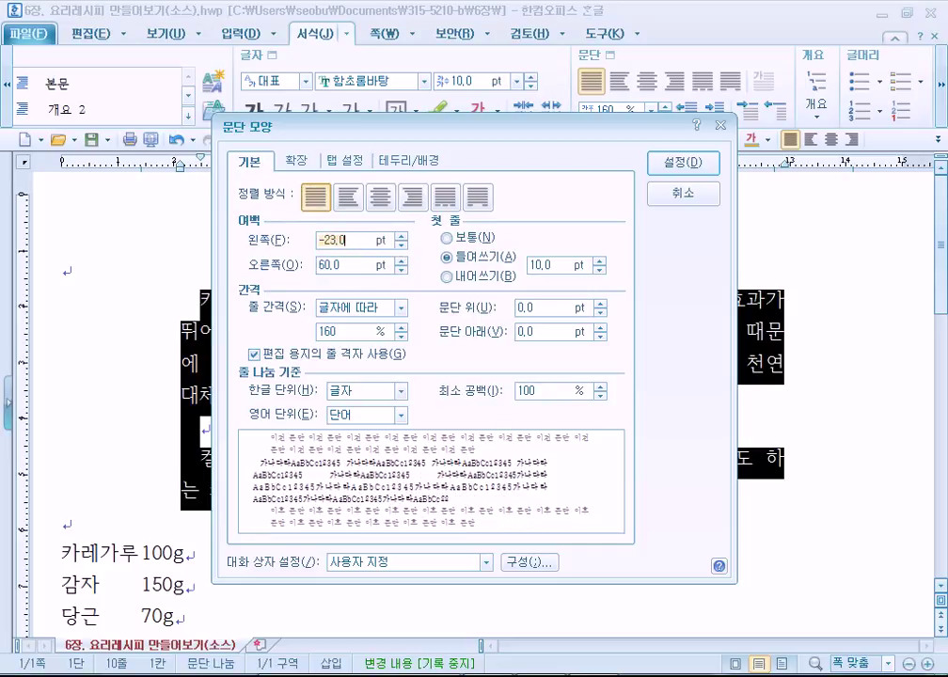
pyautogui.write('15')
pyautogui.doubleClick(355, 267)
pyautogui.write('15')
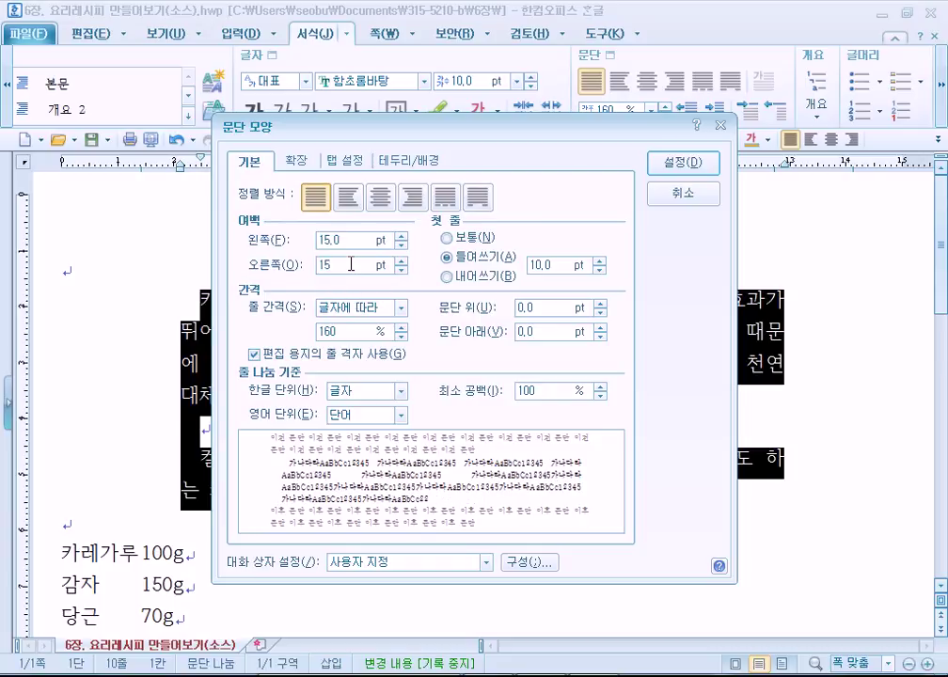
pyautogui.click(700, 163)
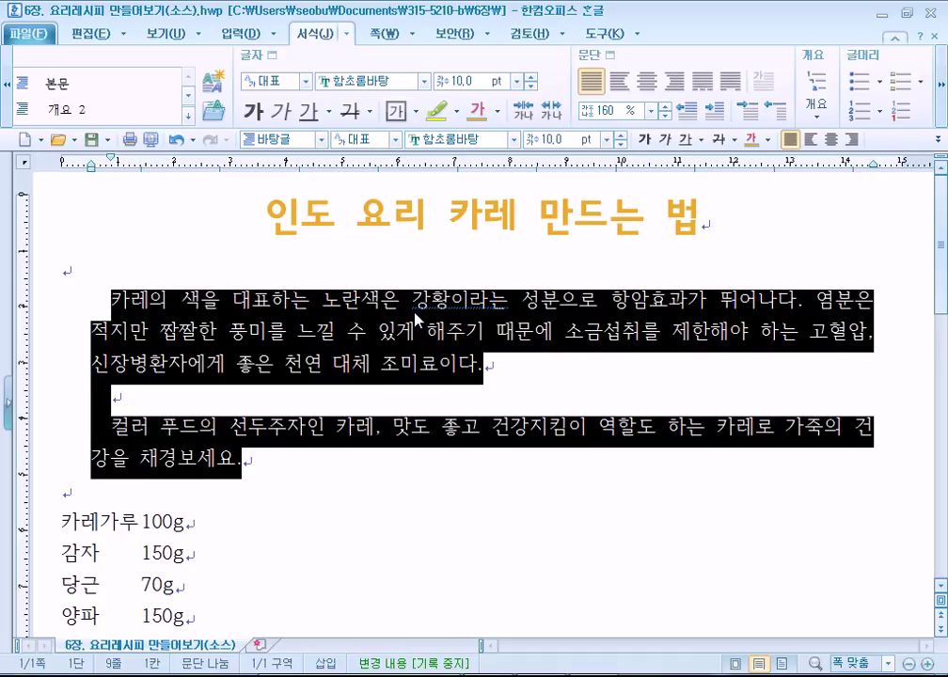
# Switch to Notepad (메모장) and replace all its text with the lines "문단 모양" and "문단을 꾸민다."
pyautogui.hotkey('alt', 'Tab')
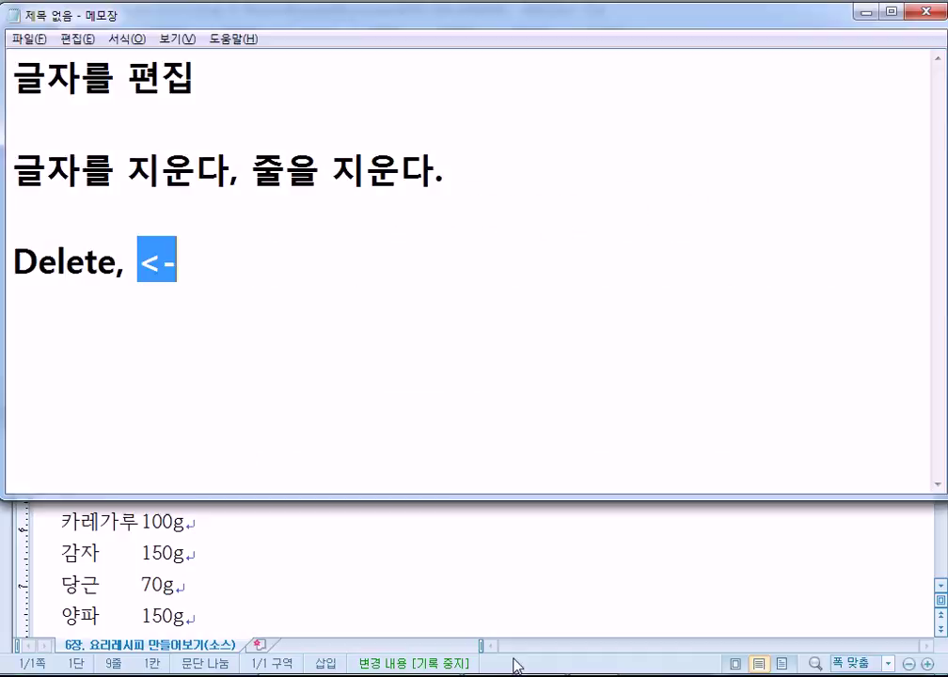
pyautogui.click(225, 296)
pyautogui.hotkey('ctrl', 'a')
pyautogui.write('ansek')
pyautogui.hotkey('ctrl', 'a')
pyautogui.write('문단 ')
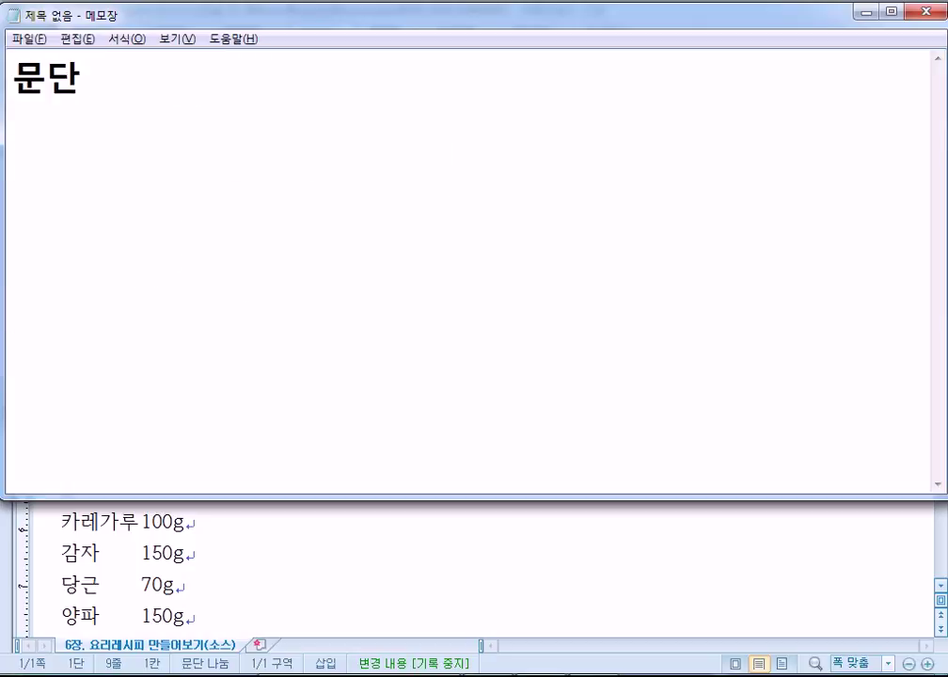
pyautogui.write('모양')
pyautogui.press('Return')
pyautogui.write('문단을 ㄲ꾸민다.')
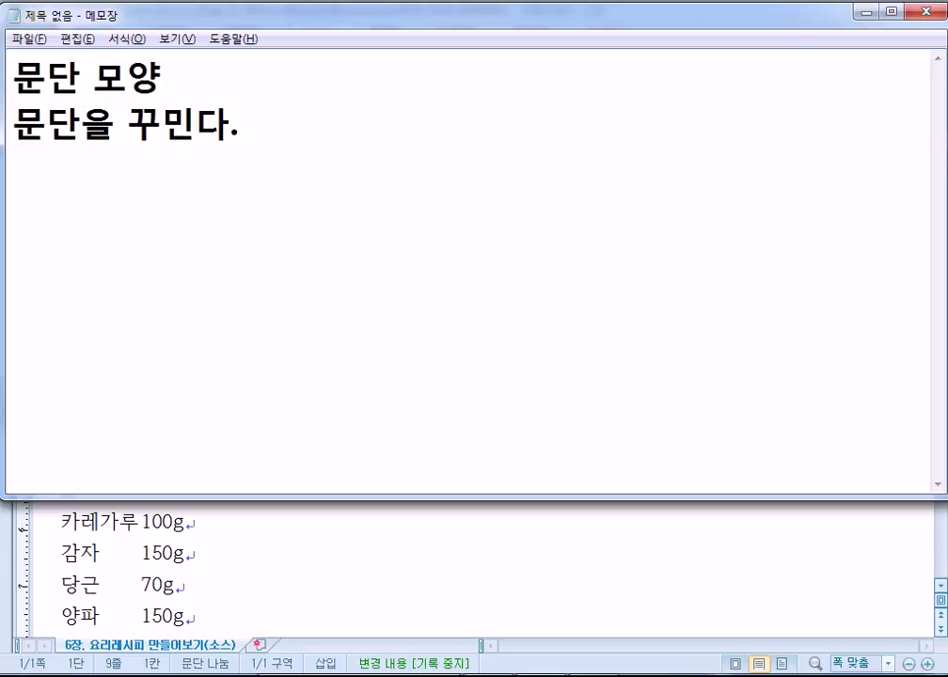
# Add the line "문단 = 단락" to the note after a blank line and start a new line below it
pyautogui.press('Return')
pyautogui.press('Return')
pyautogui.write('문단?')
pyautogui.press('Return')
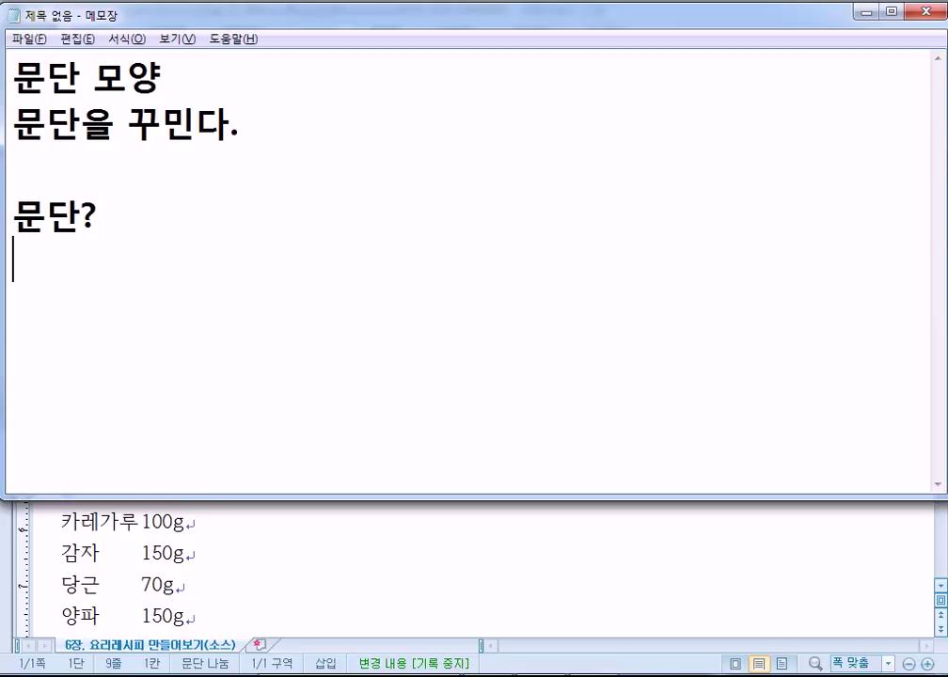
pyautogui.hotkey('alt', 'Tab')
pyautogui.hotkey('alt', 'Tab')
pyautogui.press('BackSpace')
pyautogui.press('BackSpace')
pyautogui.write('= ㄷㅓ')
pyautogui.press('BackSpace')
pyautogui.write('ㅏㅓ')
pyautogui.press('BackSpace')
pyautogui.write('ㄴㅇ')
pyautogui.press('BackSpace')
pyautogui.write('ㄹㅏㄱ')
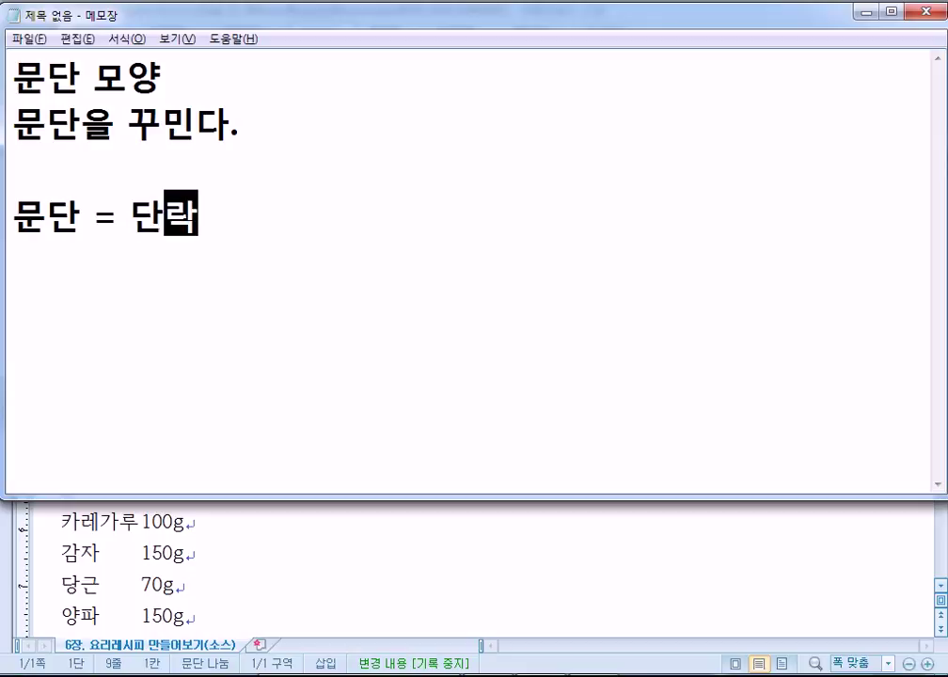
pyautogui.press('Return')
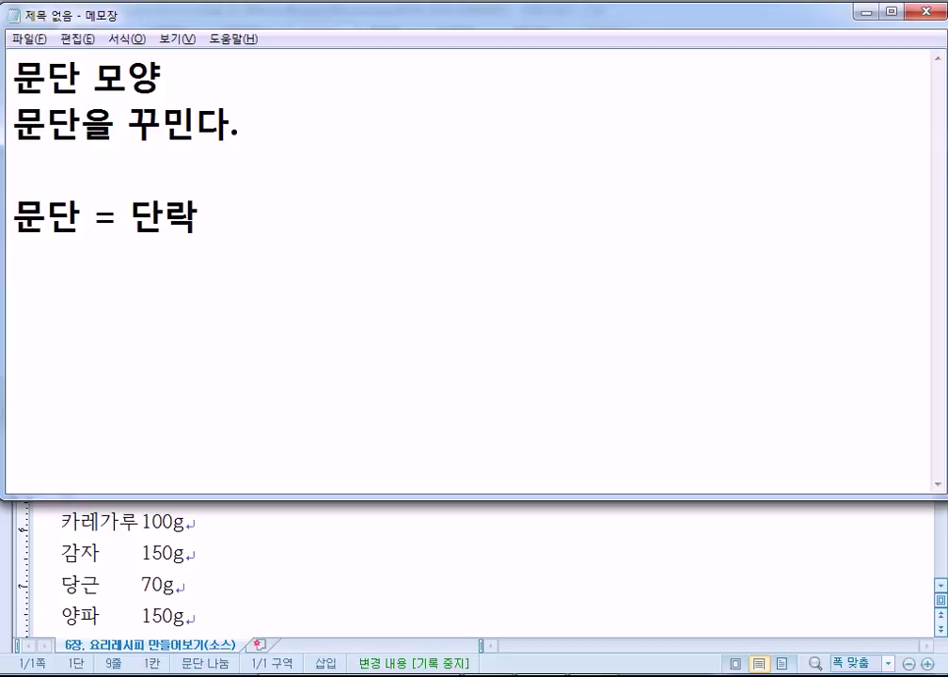
# Switch back to the Hangul recipe document and trace the first introductory paragraph from its opening words to its paragraph mark
pyautogui.hotkey('alt', 'Tab')
pyautogui.click(107, 303)
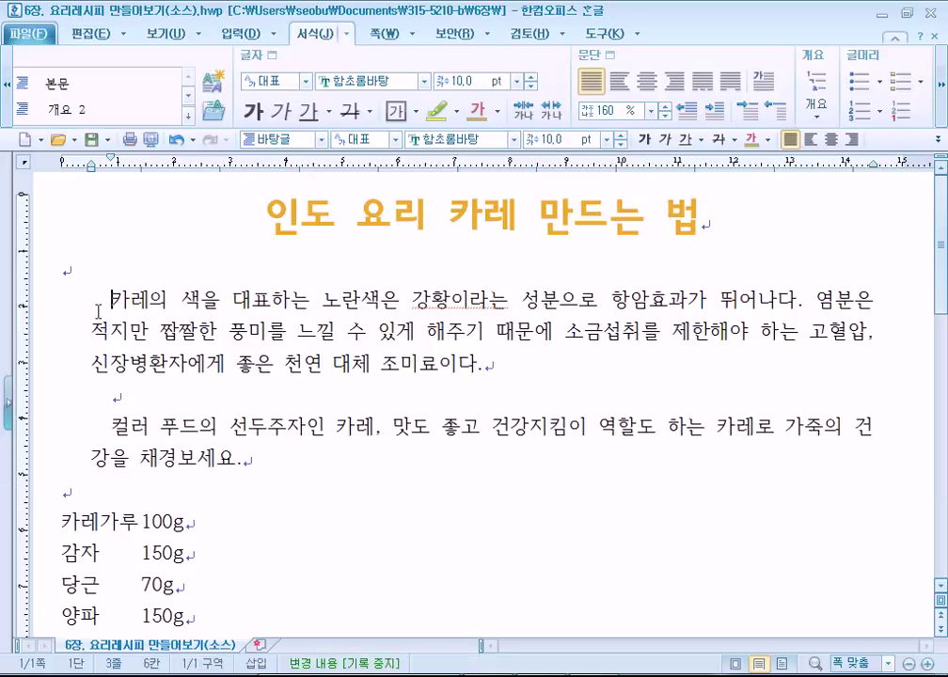
pyautogui.moveTo(109, 303); pyautogui.dragTo(364, 303)
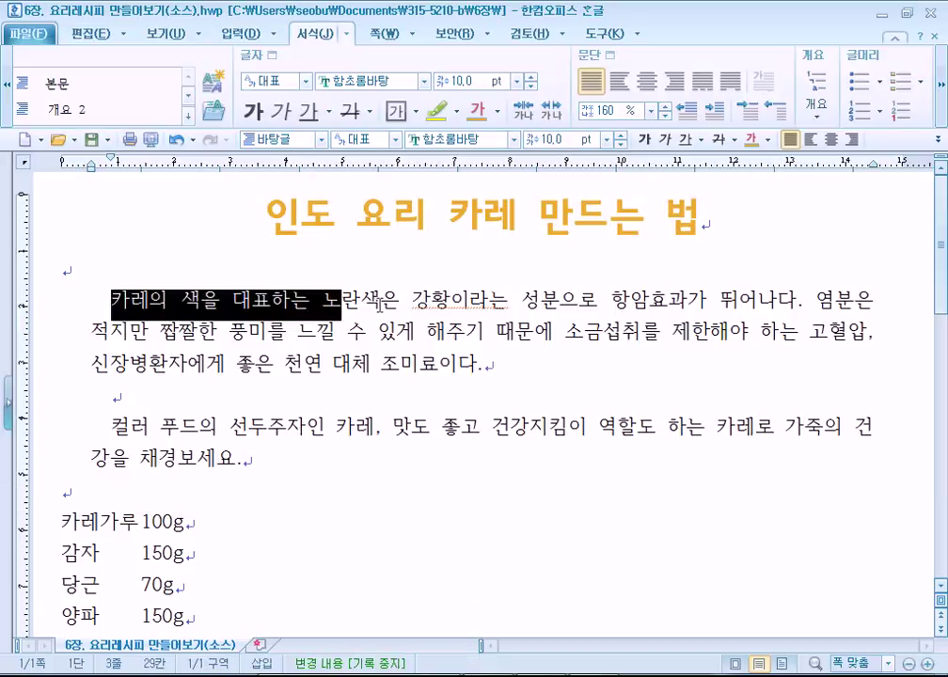
pyautogui.click(527, 365)
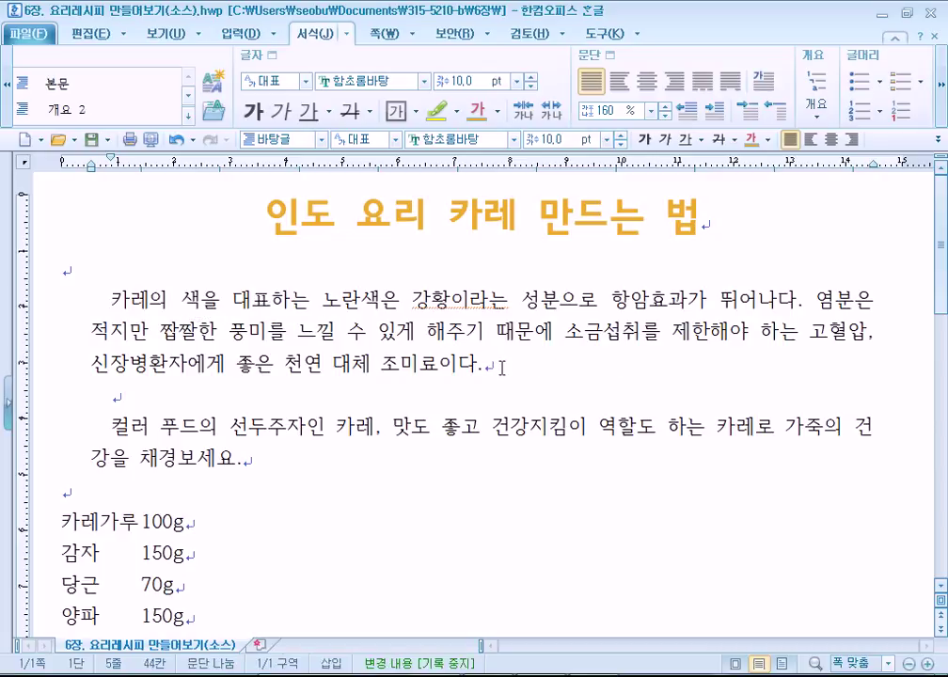
# Split the first introductory paragraph after "뛰어나다." and highlight each of the two resulting paragraphs
pyautogui.click(805, 299)
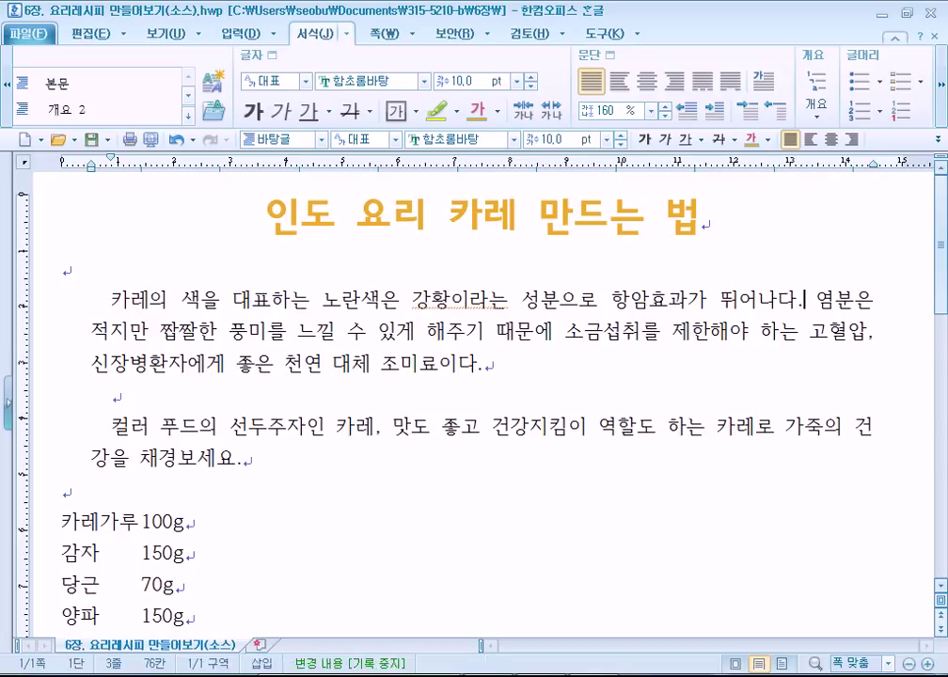
pyautogui.press('Return')
pyautogui.moveTo(831, 297); pyautogui.dragTo(1, 316)
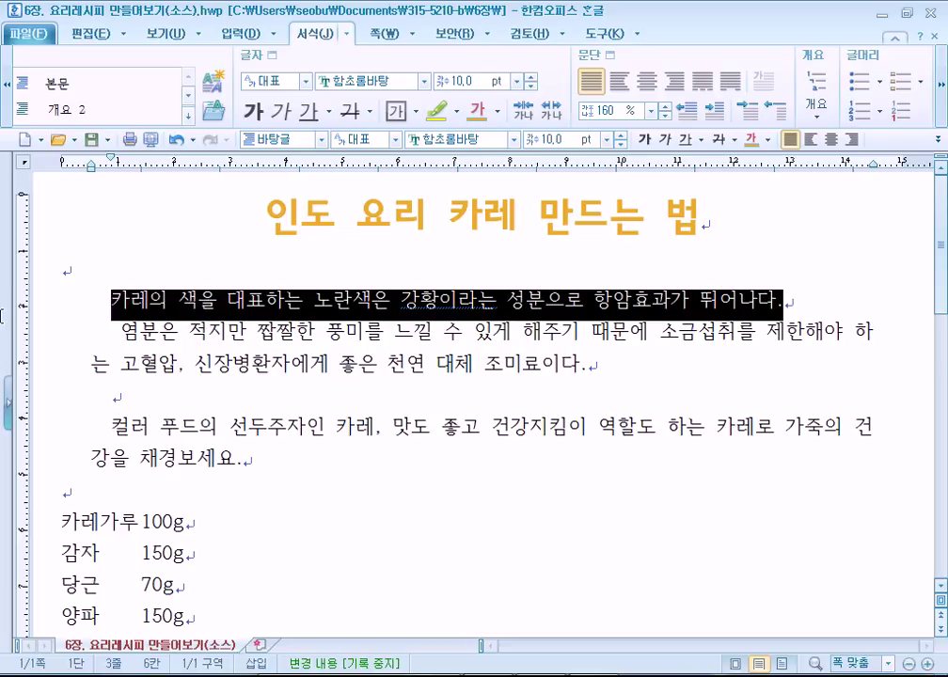
pyautogui.moveTo(106, 331); pyautogui.dragTo(692, 384)
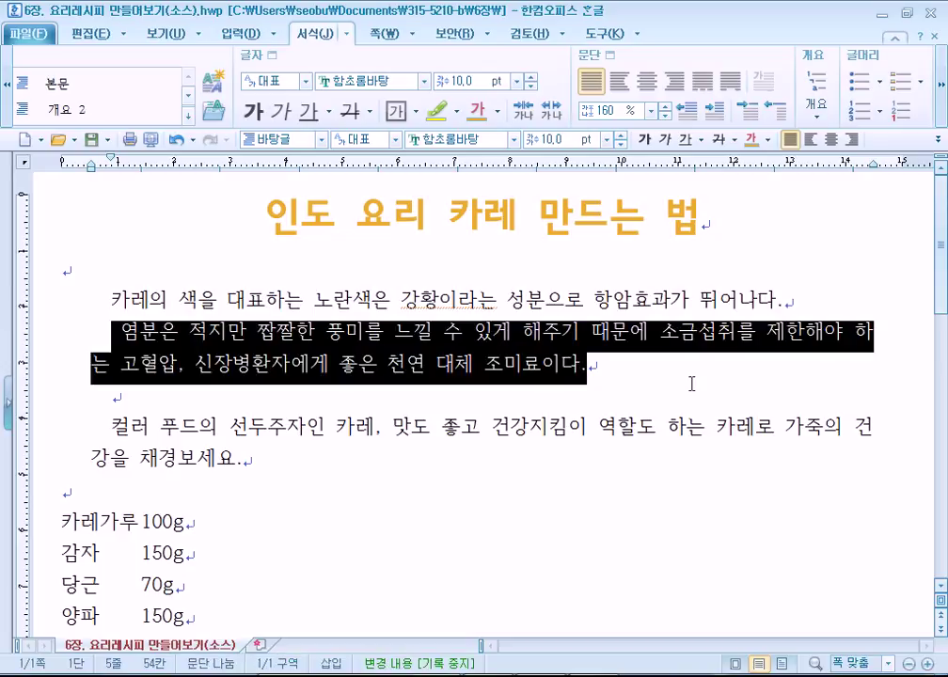
# Rejoin the split introductory paragraph by removing the paragraph break after "뛰어나다." and place the cursor at the paragraph's end
pyautogui.click(821, 301)
pyautogui.press('Delete')
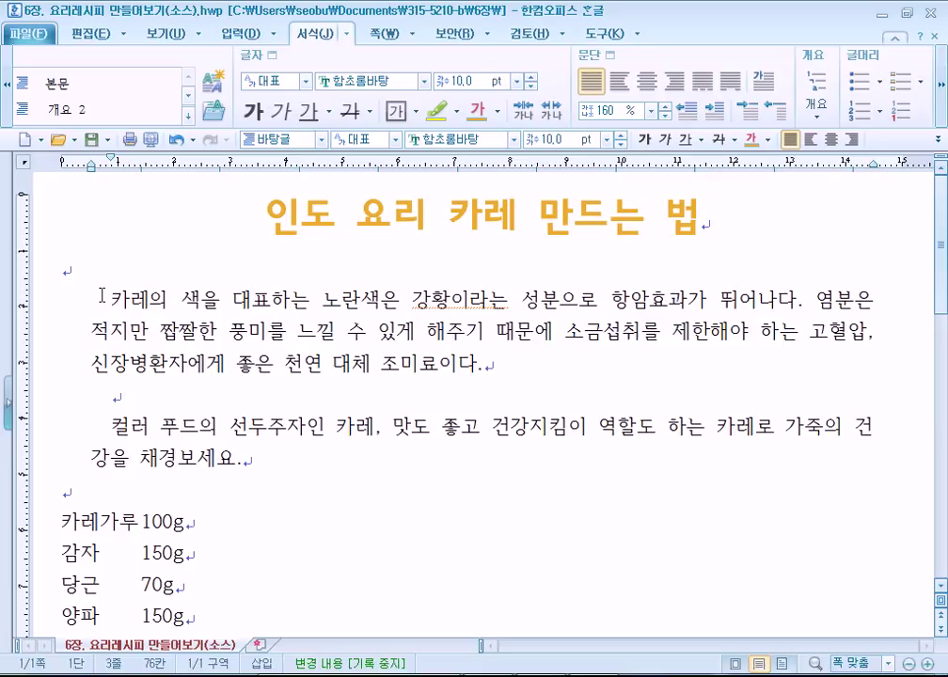
pyautogui.moveTo(503, 332); pyautogui.dragTo(506, 363)
pyautogui.click(504, 369)
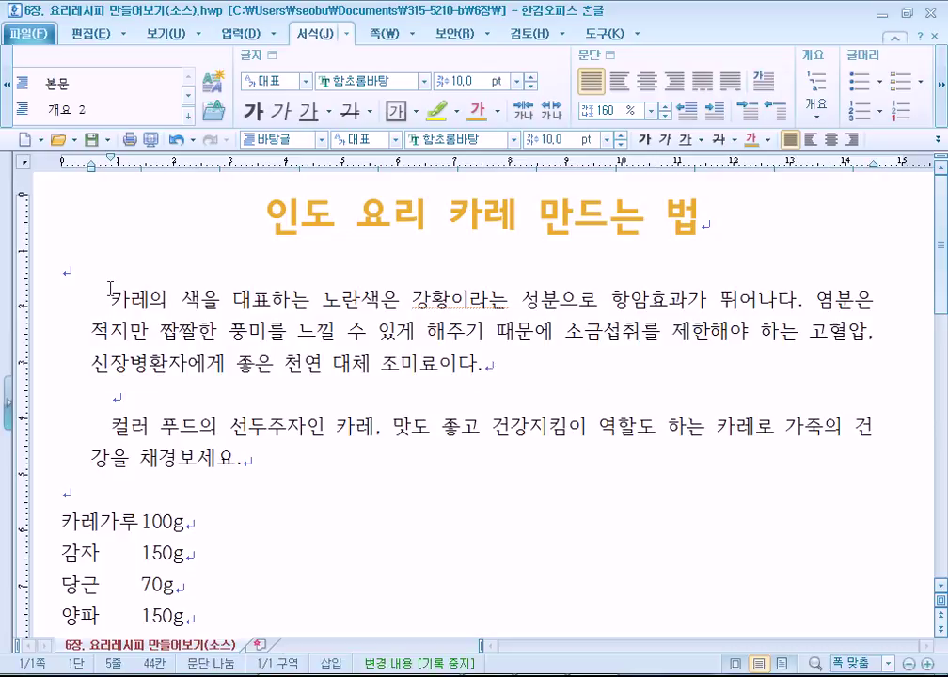
# Highlight the first introductory paragraph as one whole, clear the selection, and highlight the "컬러 푸드의" paragraph
pyautogui.moveTo(55, 296); pyautogui.dragTo(52, 392)
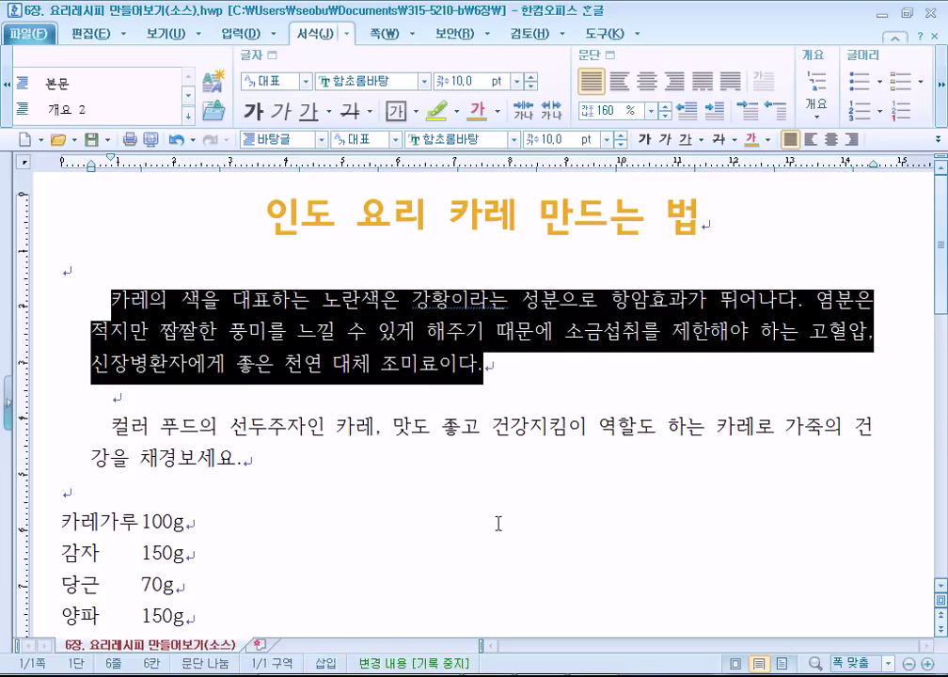
pyautogui.click(31, 307)
pyautogui.doubleClick(30, 307)
pyautogui.press('Escape')
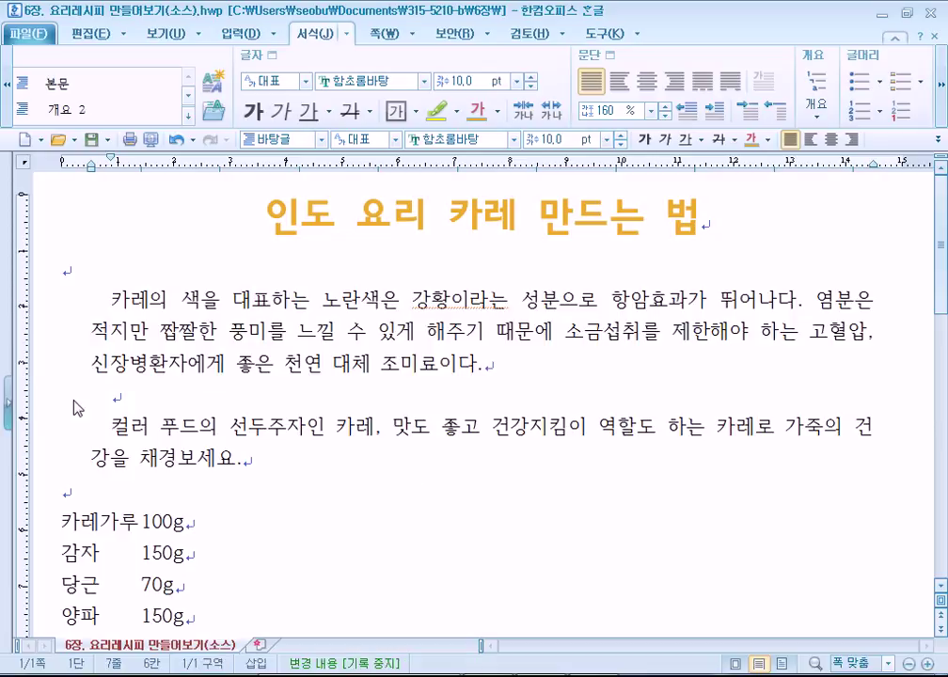
pyautogui.click(42, 446)
pyautogui.doubleClick(42, 446)
# Right-align both introductory paragraphs, from "카레의 색을" through "채경보세요.", and clear the selection
pyautogui.moveTo(66, 299); pyautogui.dragTo(291, 454)
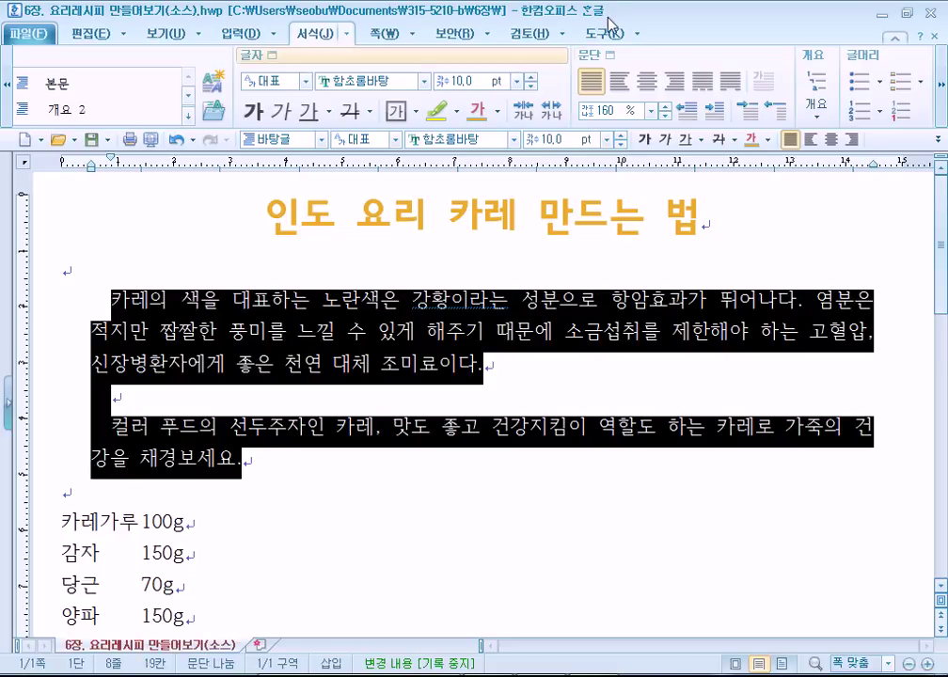
pyautogui.click(674, 83)
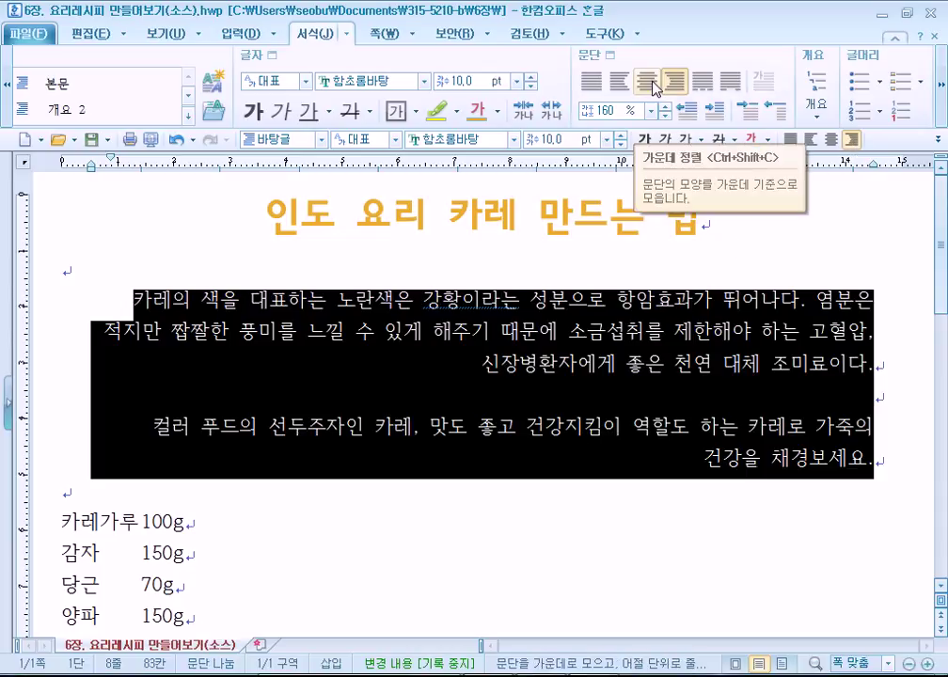
pyautogui.click(866, 269)
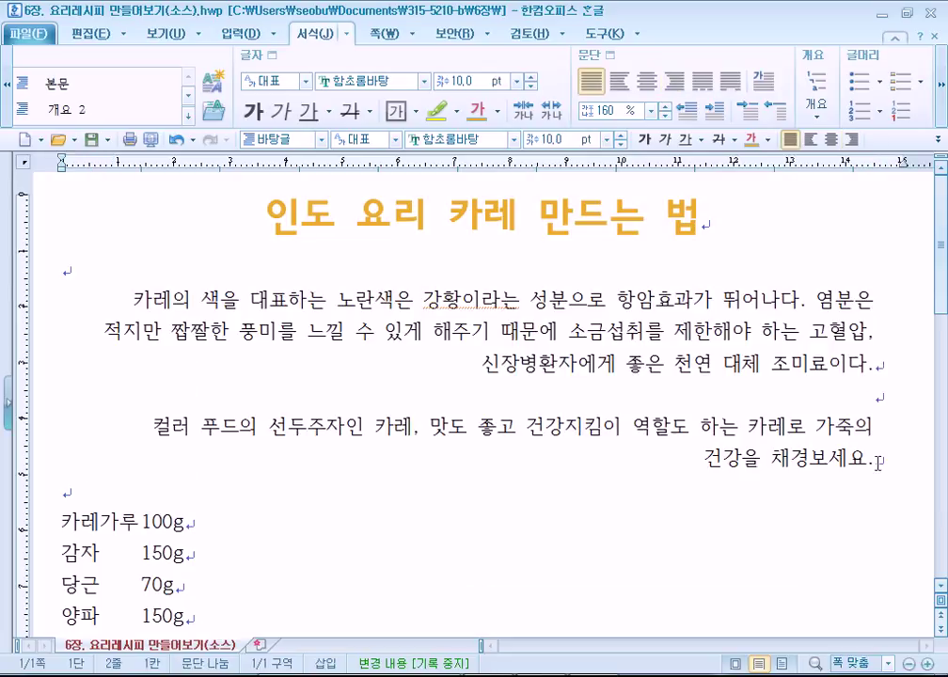
# Reselect both introductory paragraphs, try left alignment on them, and switch them to center alignment
pyautogui.moveTo(63, 287); pyautogui.dragTo(903, 478)
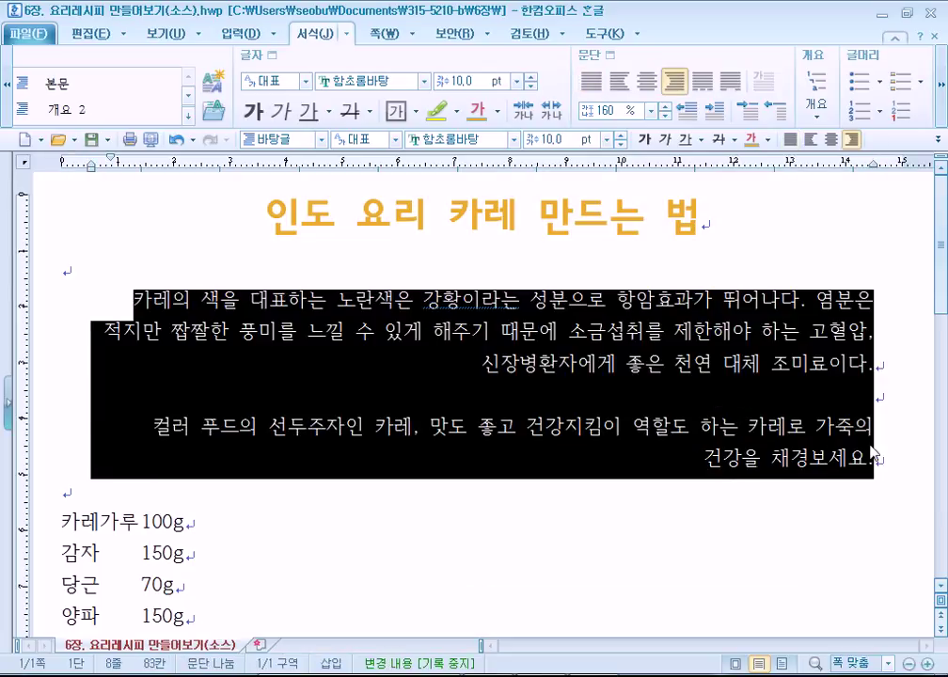
pyautogui.click(619, 83)
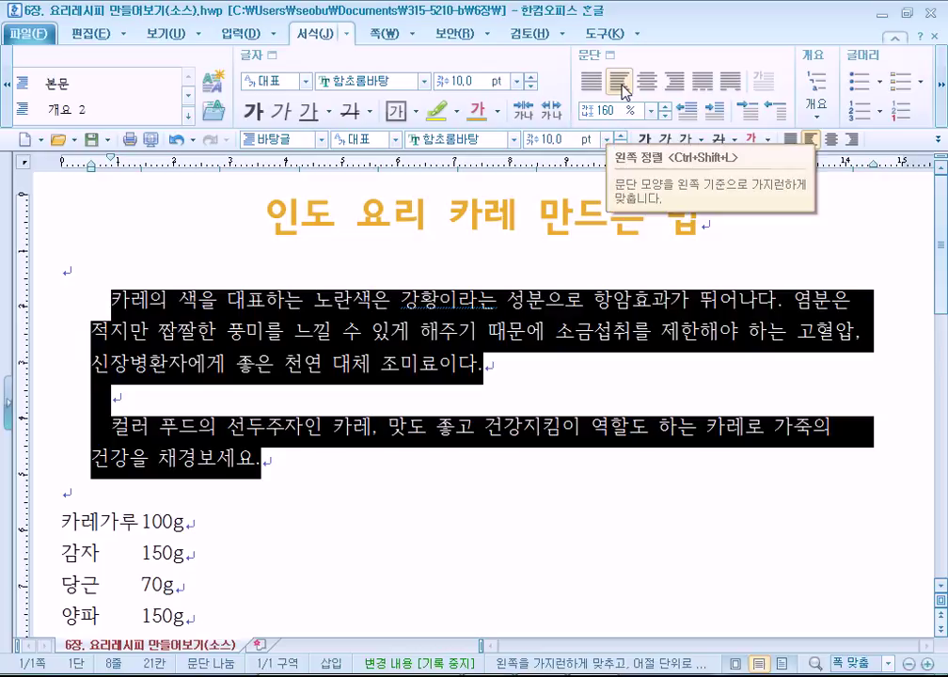
pyautogui.click(648, 85)
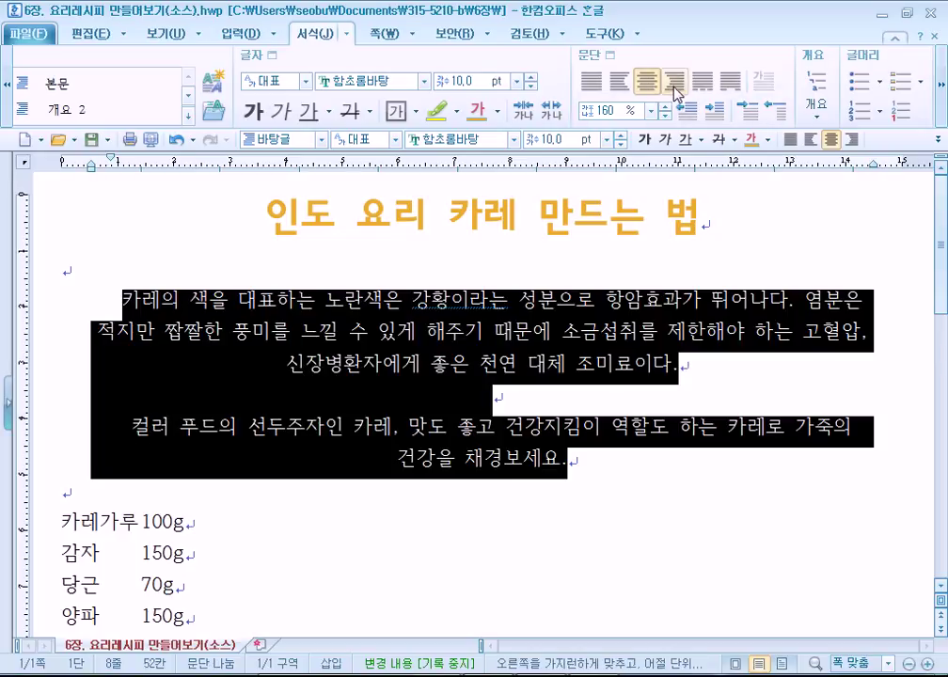
# Try right alignment and left alignment on the two introductory paragraphs under the title
pyautogui.click(675, 82)
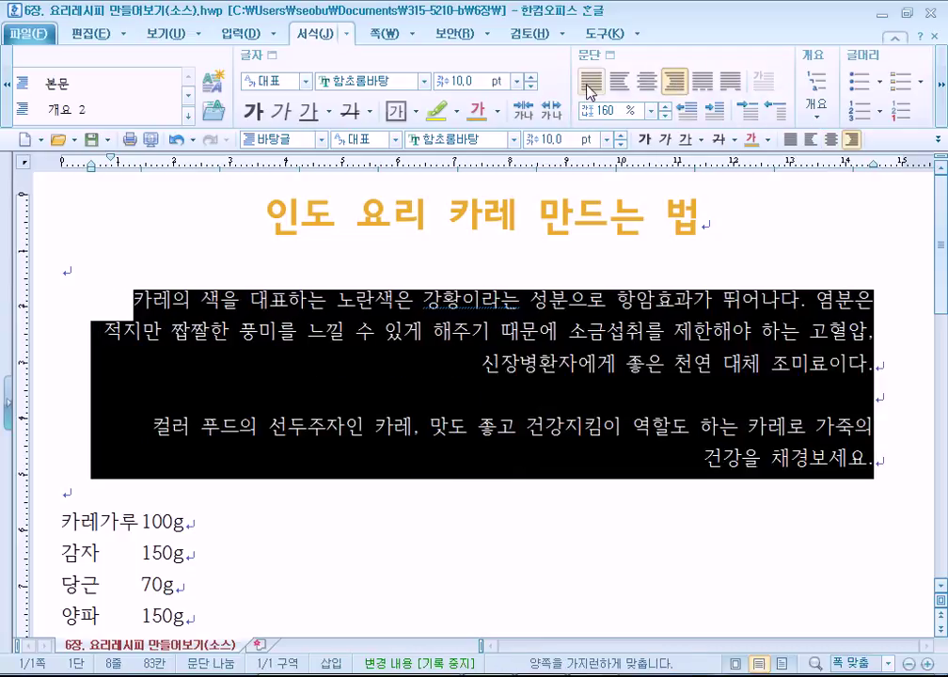
pyautogui.click(619, 82)
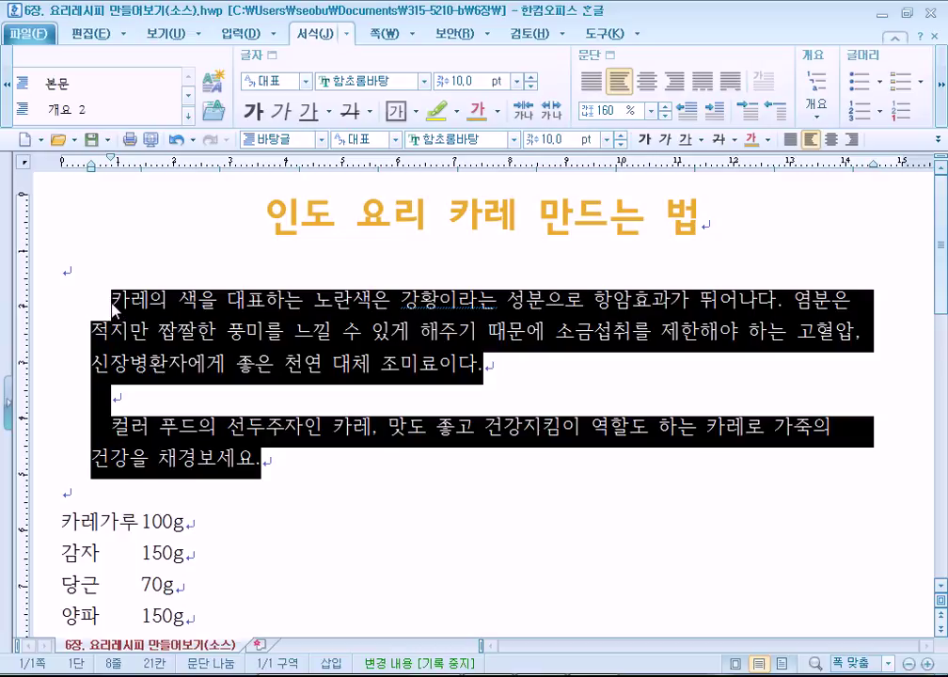
pyautogui.click(872, 310)
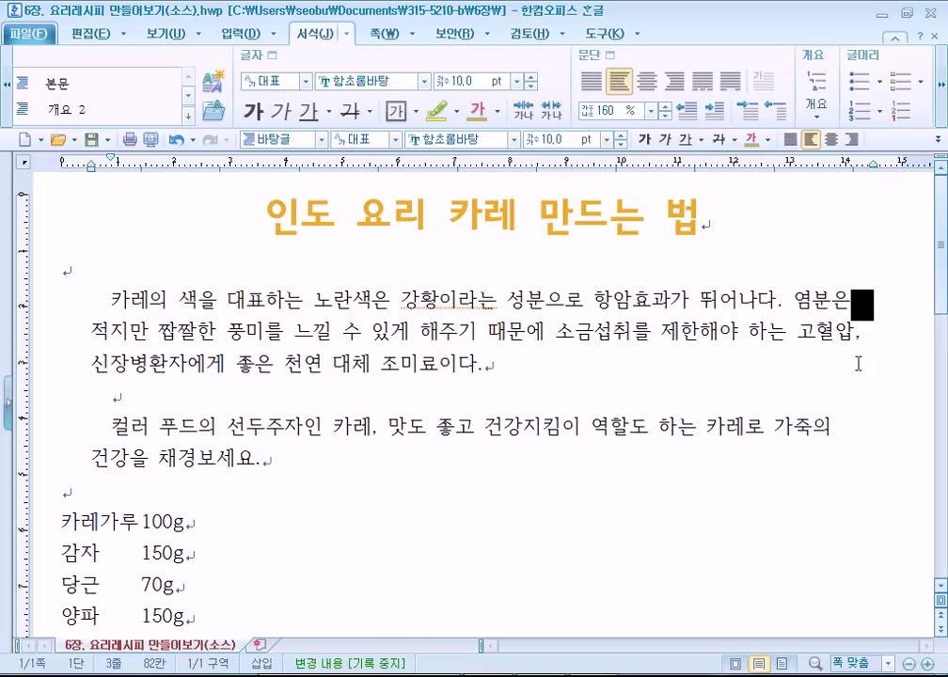
pyautogui.click(844, 431)
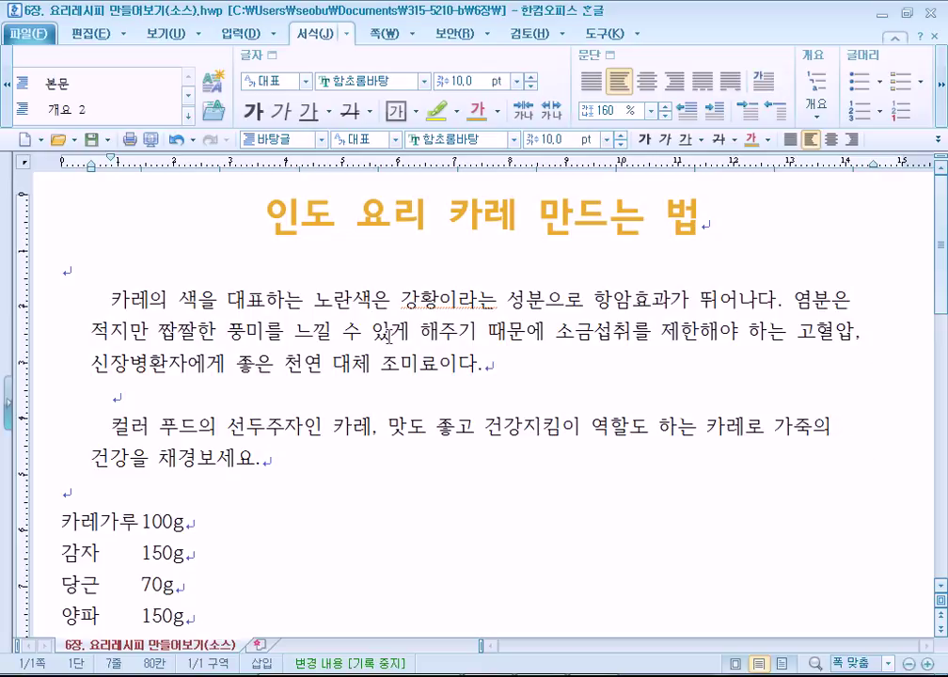
# Compare justified, right and left alignment on the two introductory paragraphs, finishing with justified alignment (양쪽 정렬)
pyautogui.moveTo(62, 287); pyautogui.dragTo(265, 461)
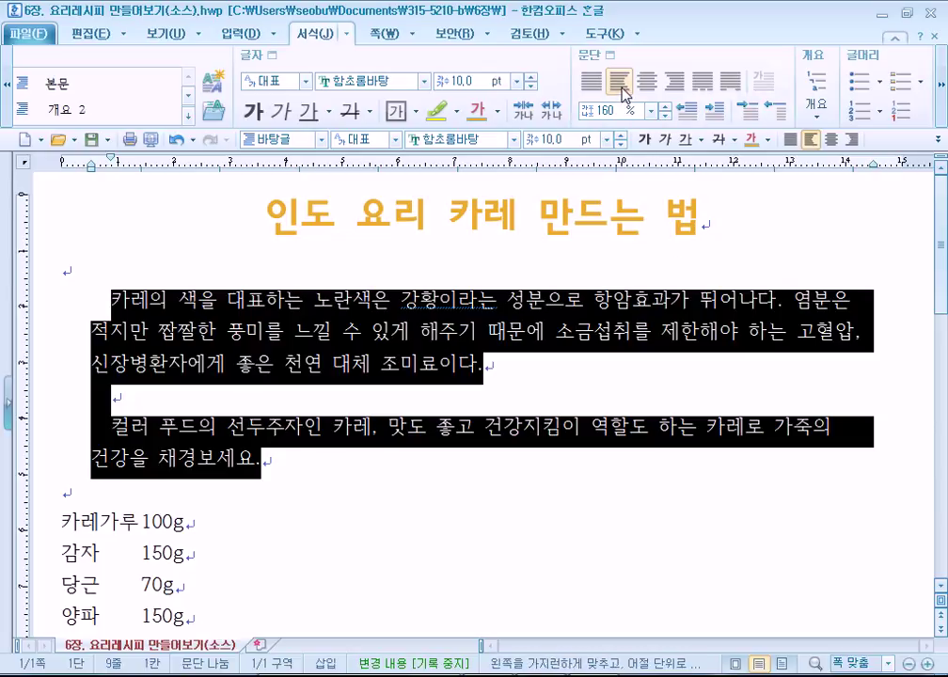
pyautogui.click(592, 92)
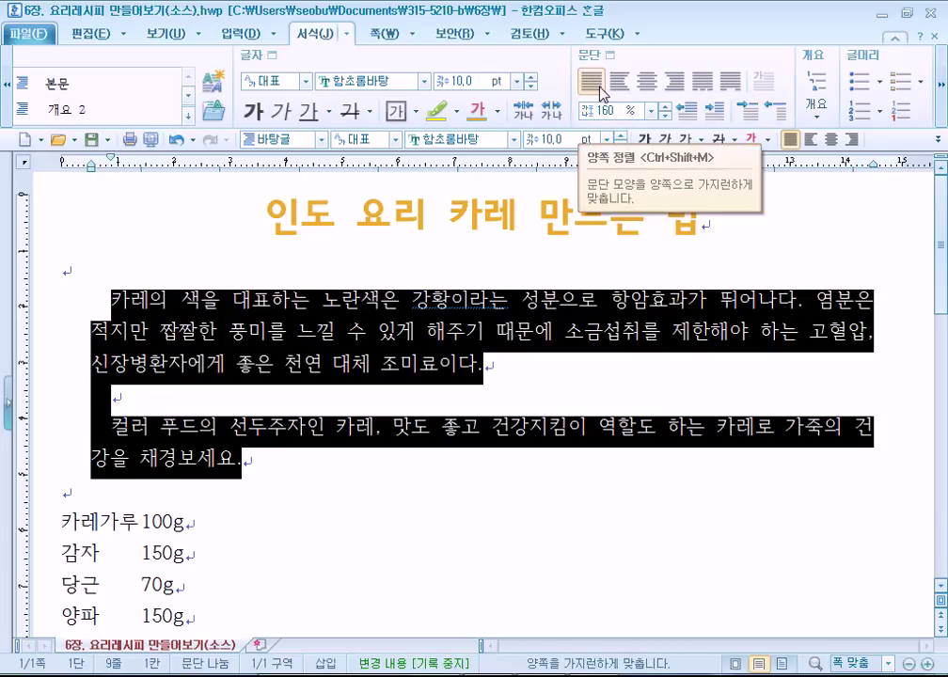
pyautogui.click(674, 81)
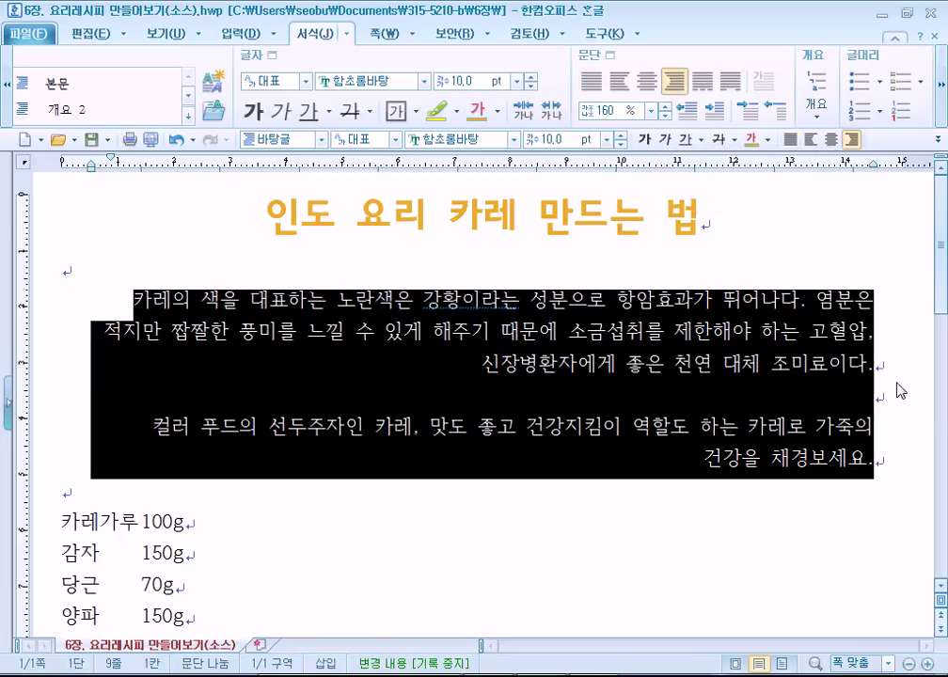
pyautogui.click(618, 81)
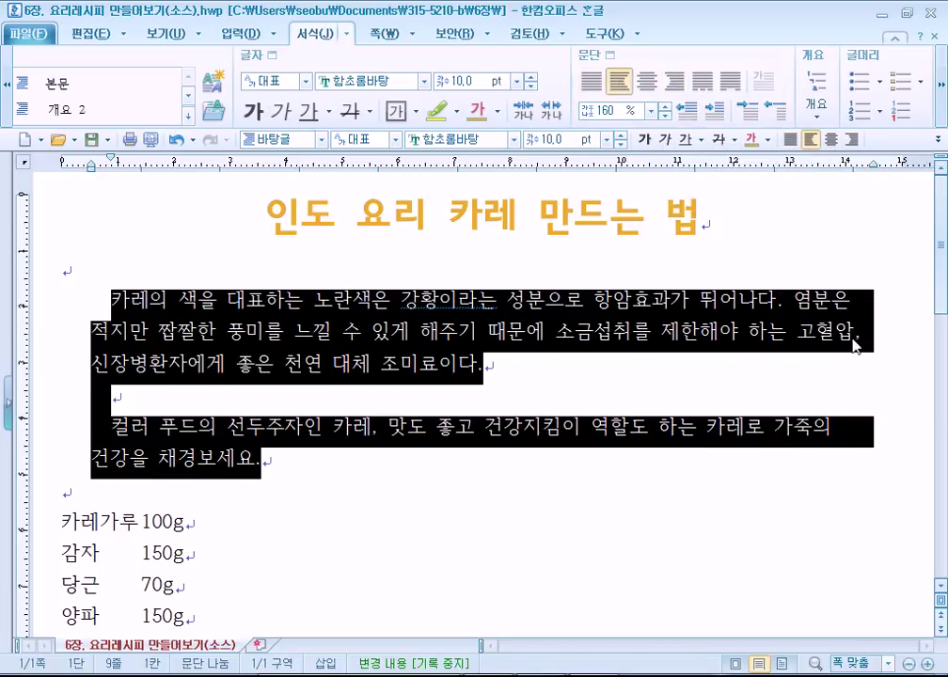
pyautogui.click(593, 87)
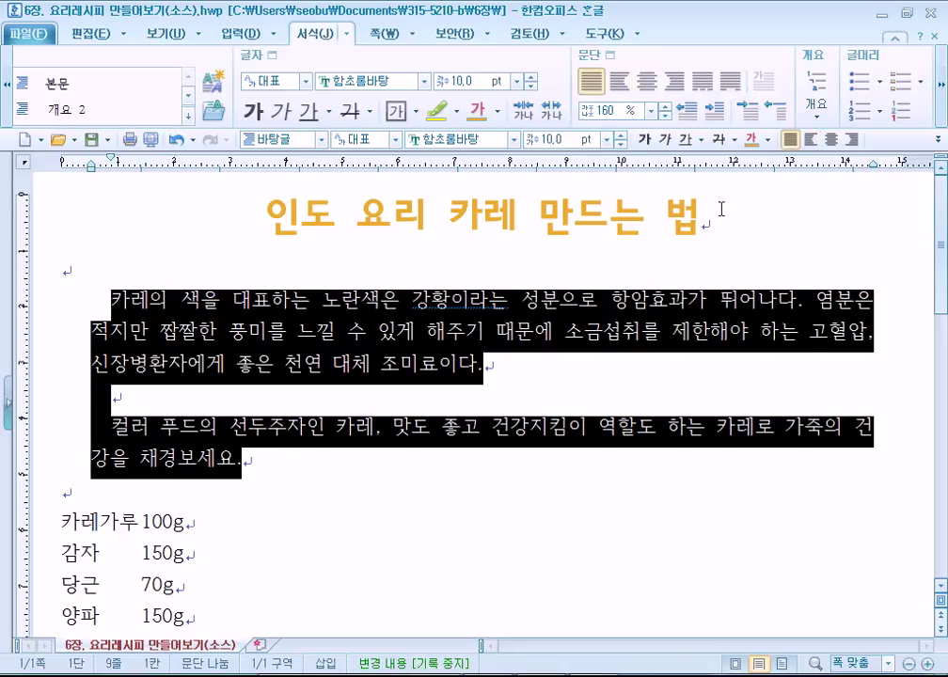
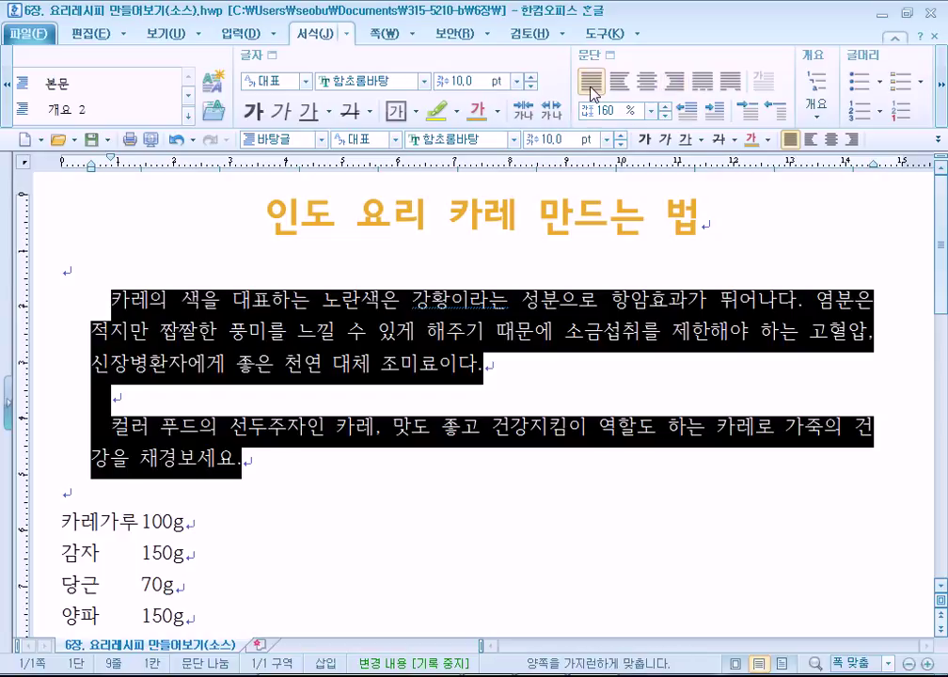
# Try distributed alignment (배분 정렬) and divided alignment (나눔 정렬) on the selected introductory paragraphs, ending with distributed
pyautogui.click(710, 90)
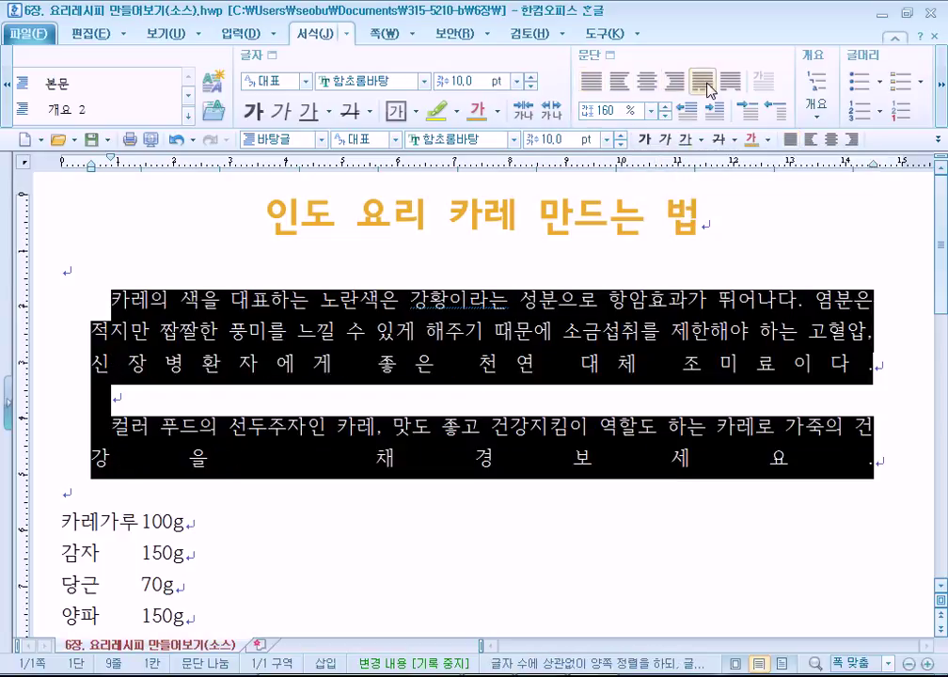
pyautogui.click(731, 83)
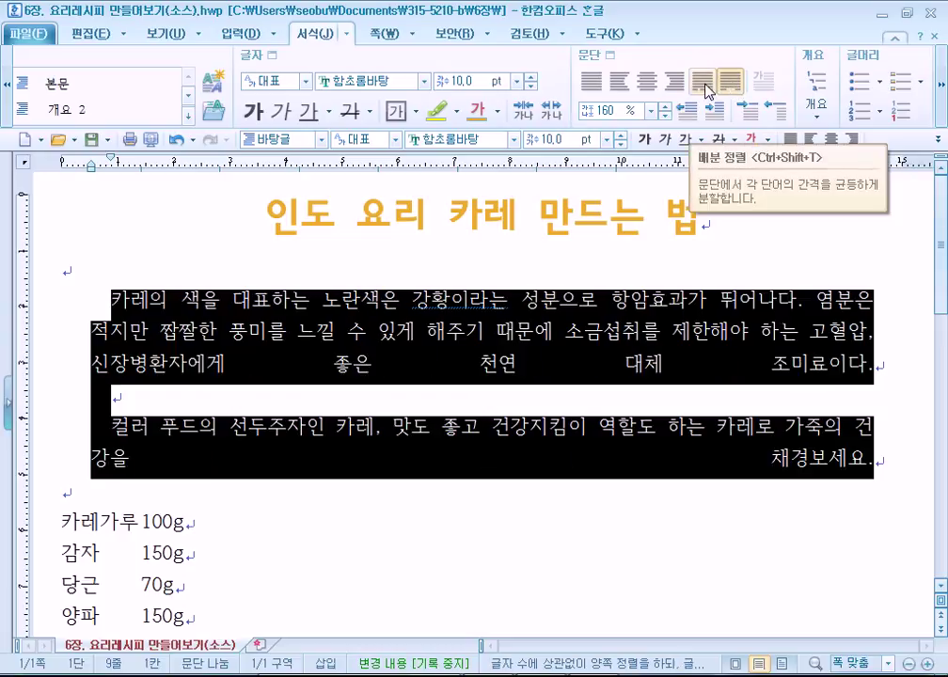
pyautogui.click(708, 90)
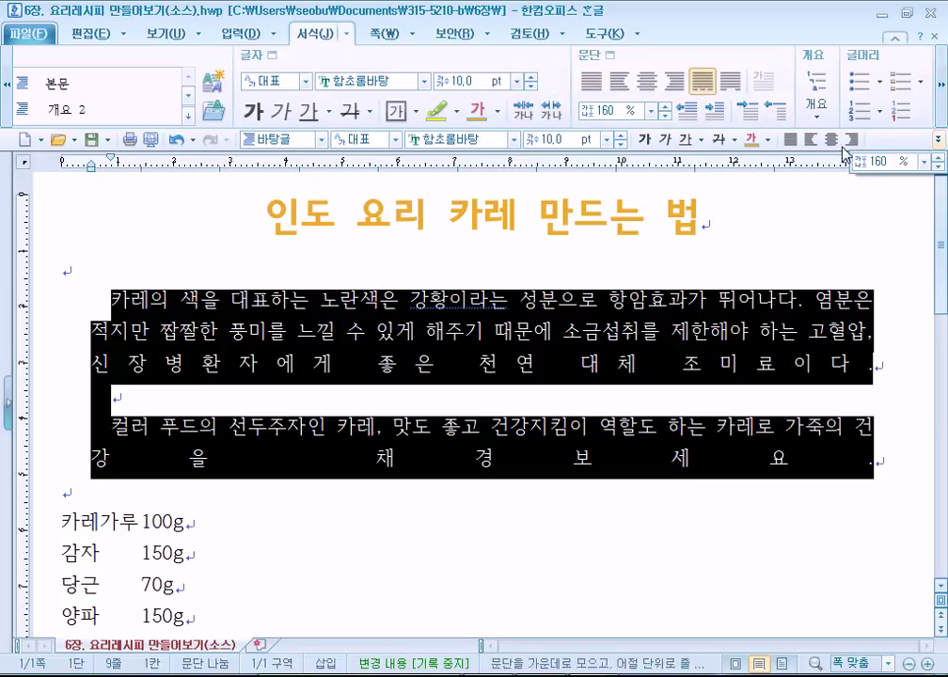
# Cycle the introductory paragraphs through left, center and right alignment, and compare 배분 정렬 with 나눔 정렬
pyautogui.click(619, 82)
pyautogui.click(648, 89)
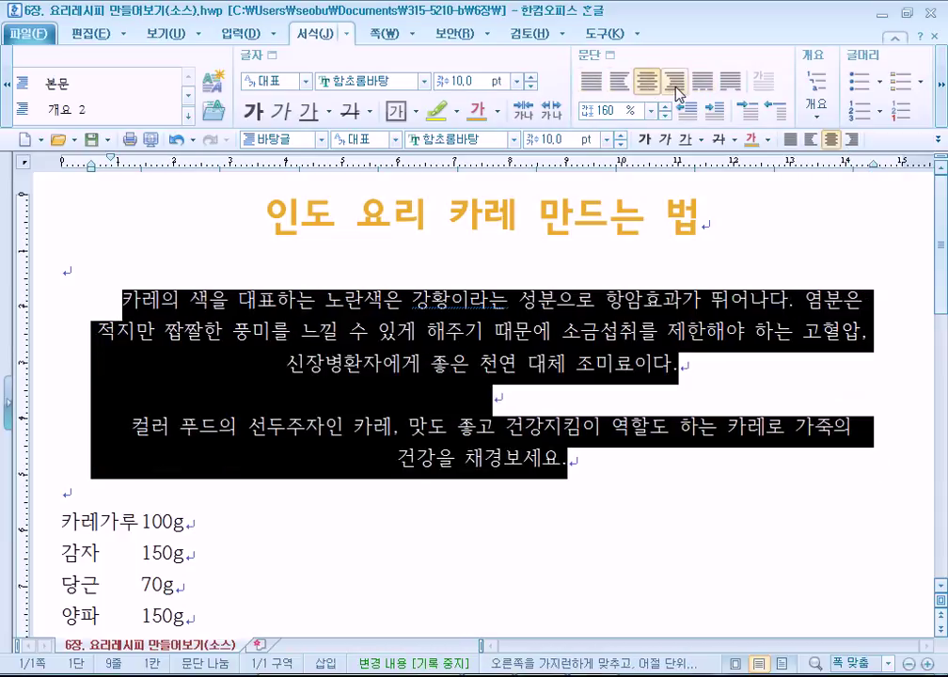
pyautogui.click(675, 85)
pyautogui.click(704, 85)
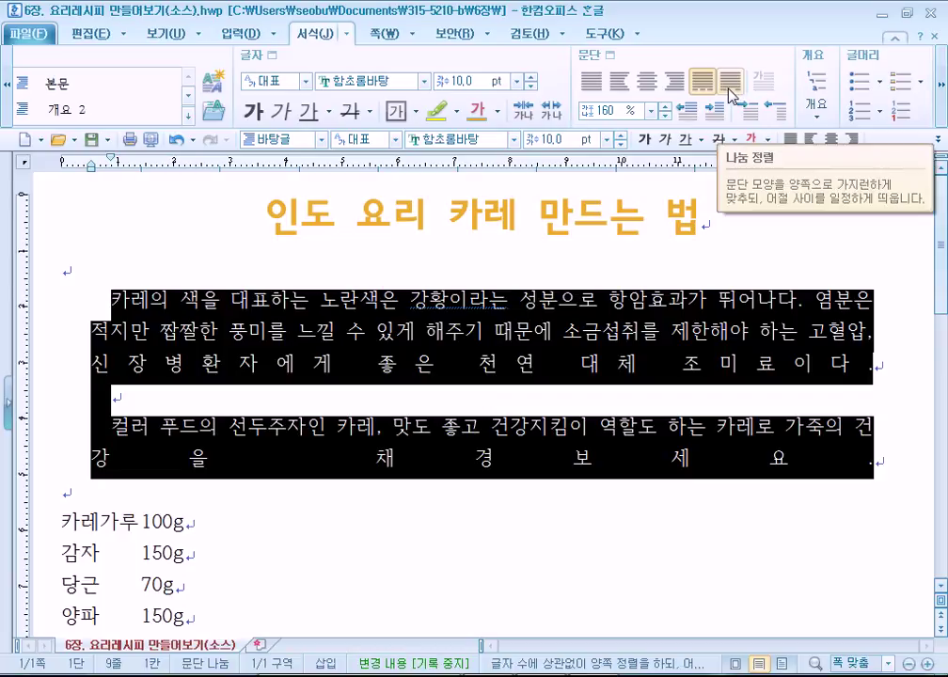
pyautogui.click(730, 85)
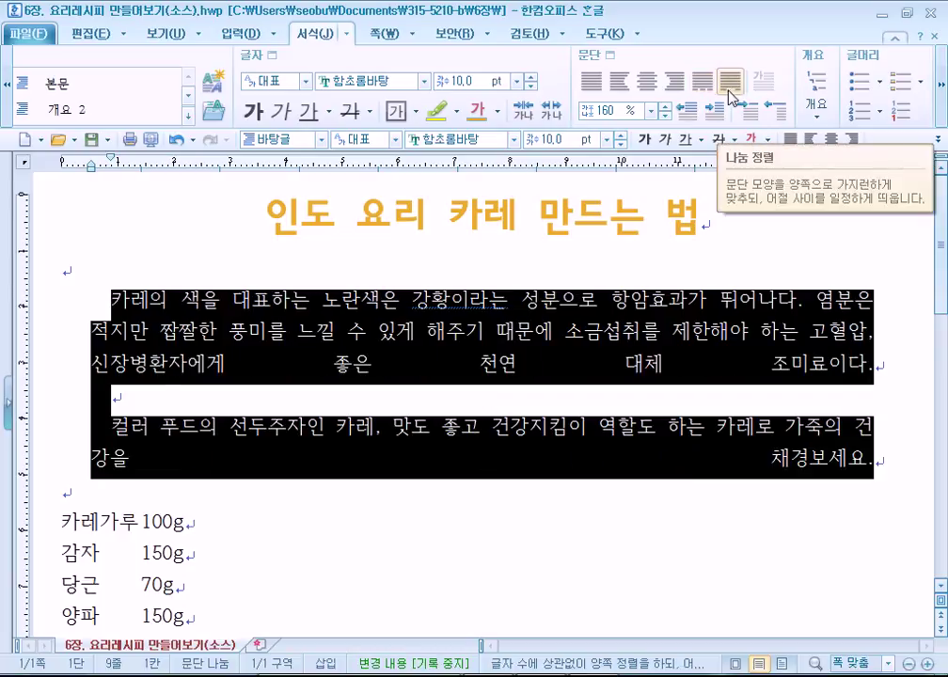
pyautogui.click(703, 86)
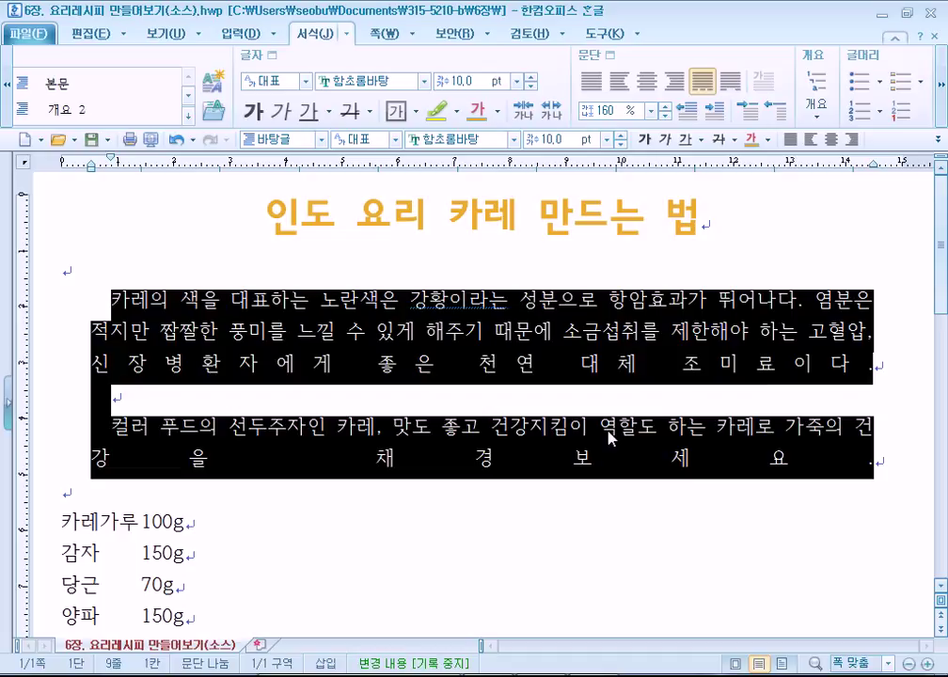
pyautogui.click(732, 84)
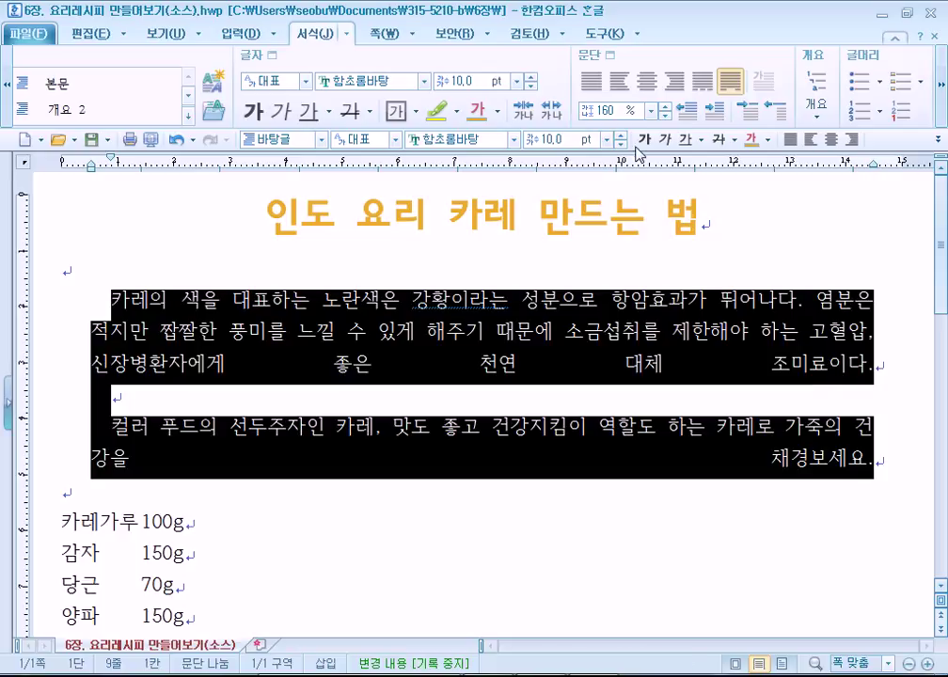
# Set the introductory paragraphs to justified alignment (양쪽 정렬) and clear the selection
pyautogui.click(591, 82)
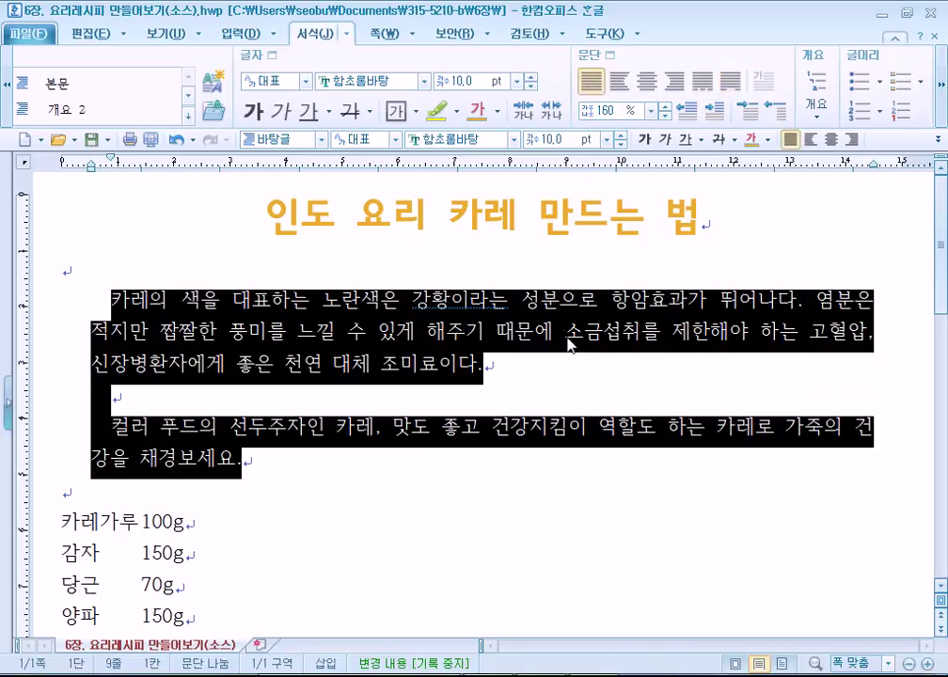
pyautogui.click(391, 507)
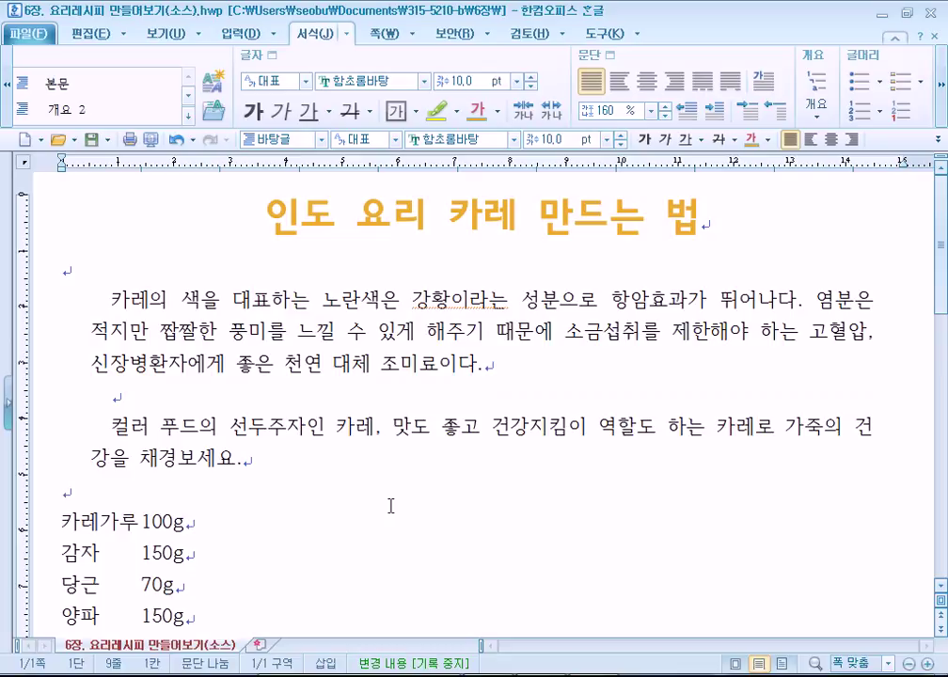
# Create a new blank document and enter the line "쉽게 배우는 한글과 엑셀"
pyautogui.hotkey('alt', 'n')
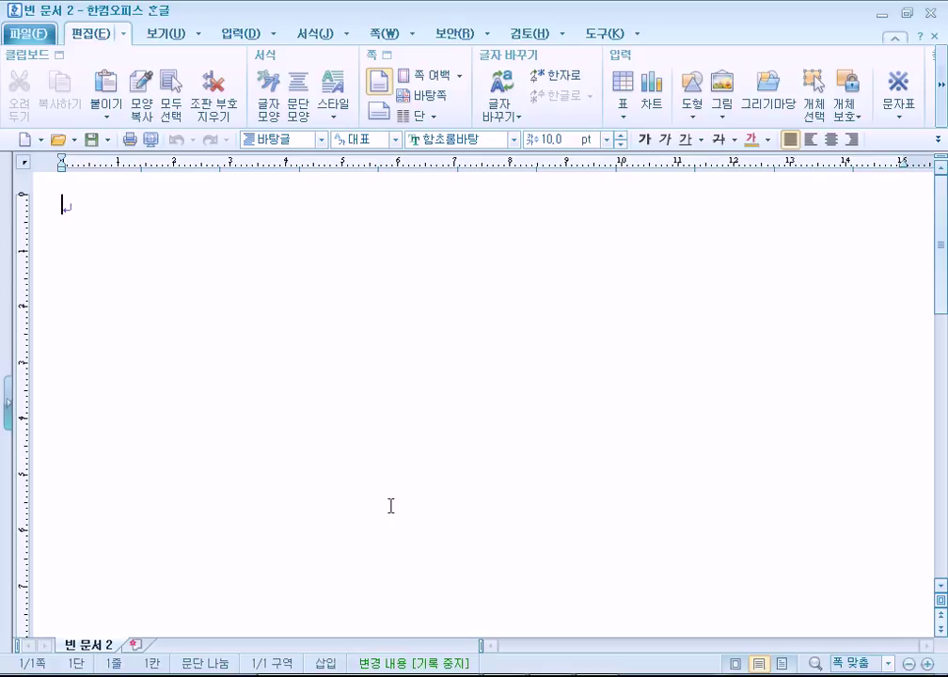
pyautogui.write('쉽게 뱅ㄴ')
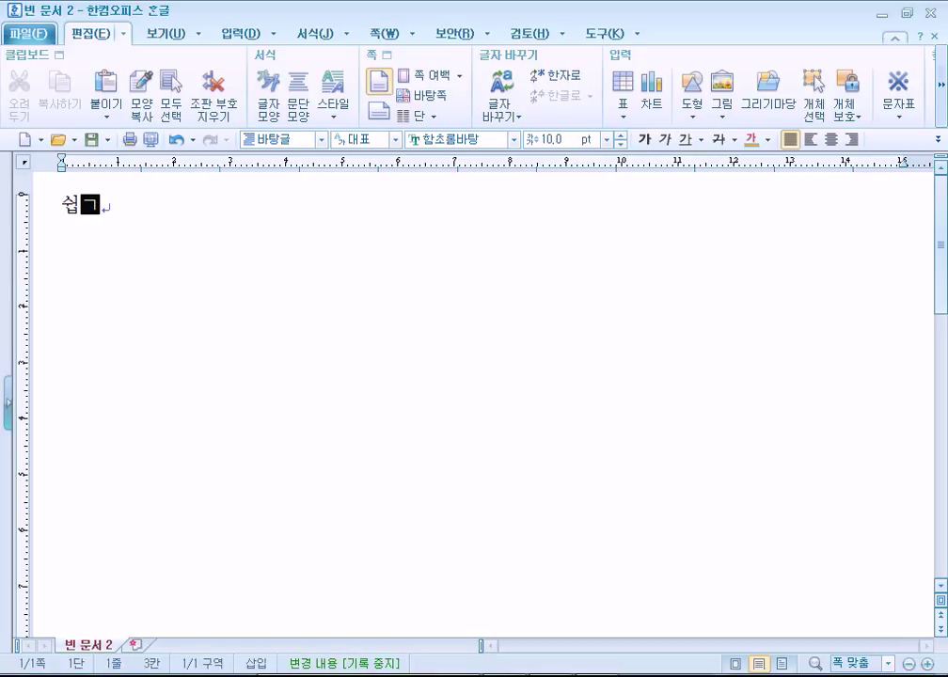
pyautogui.press('BackSpace')
pyautogui.press('BackSpace')
pyautogui.write('유')
pyautogui.press('BackSpace')
pyautogui.write('우')
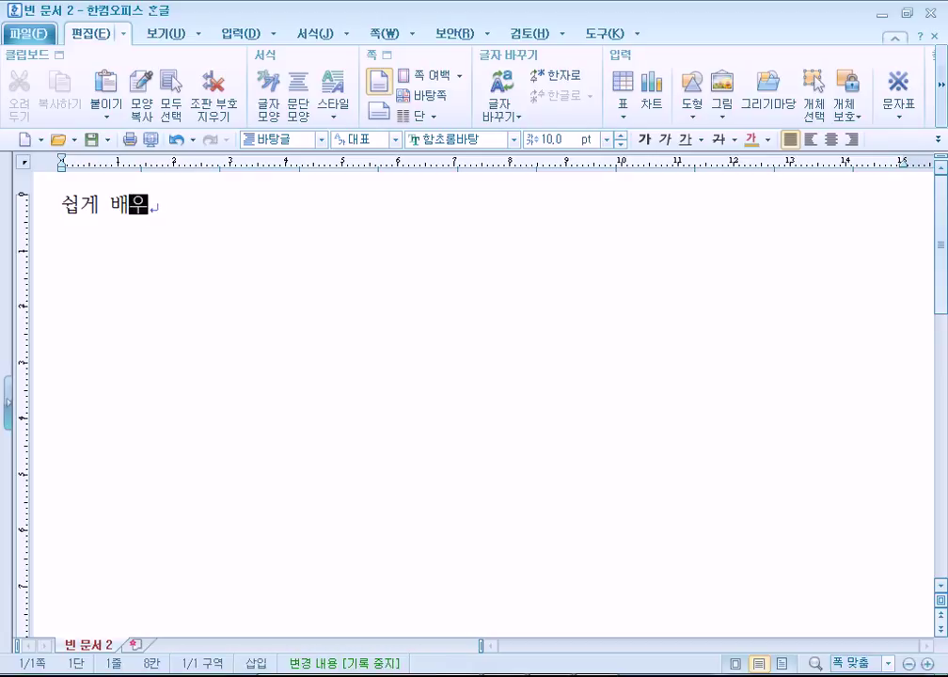
pyautogui.write('는 한글과 엑셀')
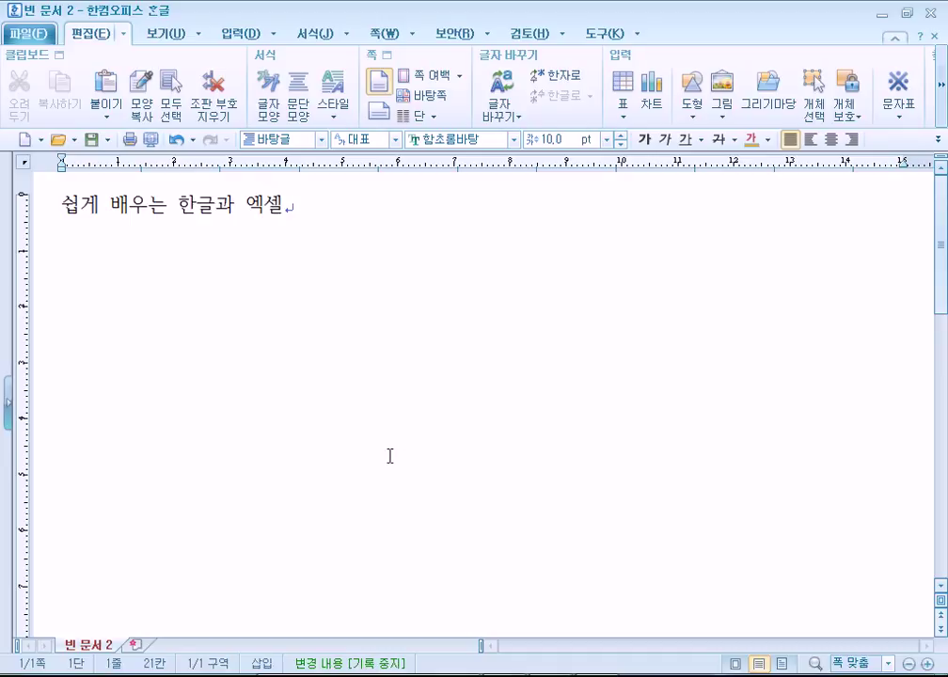
# Increase the font size of the whole line to 16 pt
pyautogui.hotkey('shift', 'Home')
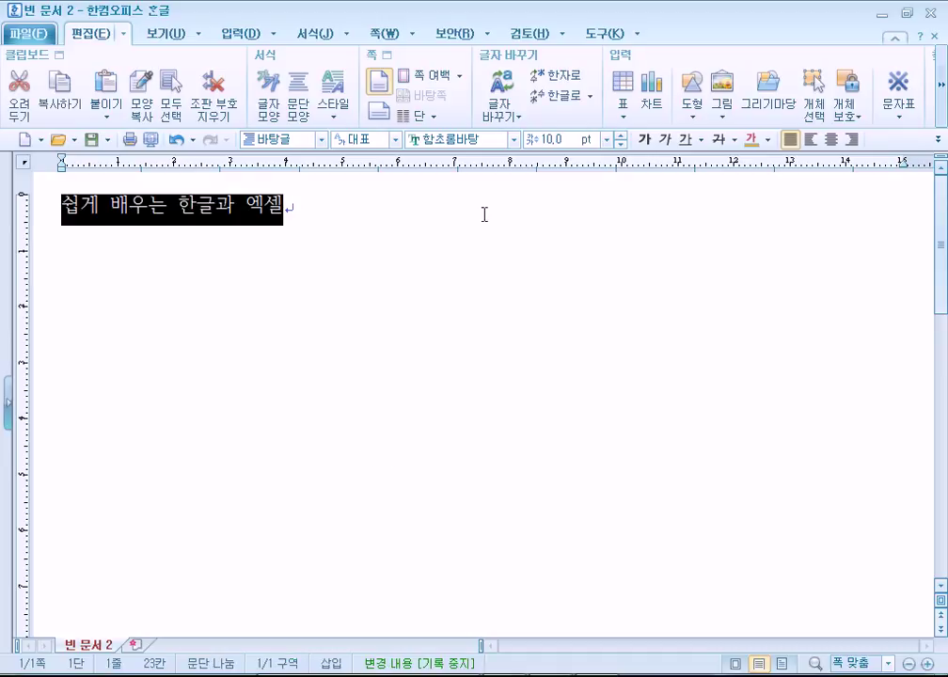
pyautogui.click(621, 135)
pyautogui.click(621, 135)
pyautogui.click(621, 135)
pyautogui.click(621, 135)
pyautogui.click(621, 136)
pyautogui.click(621, 136)
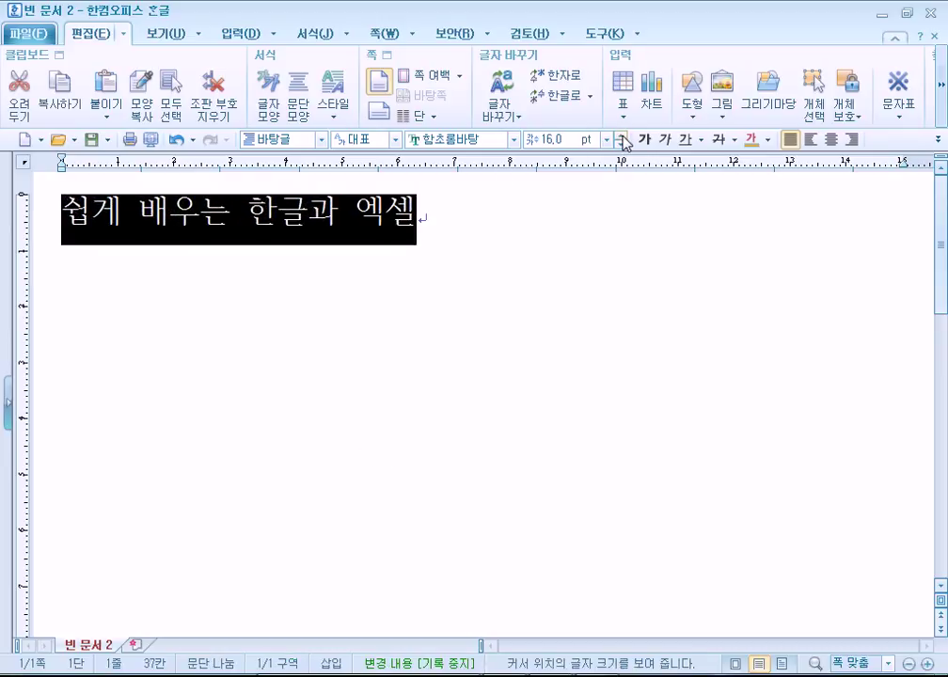
pyautogui.click(579, 212)
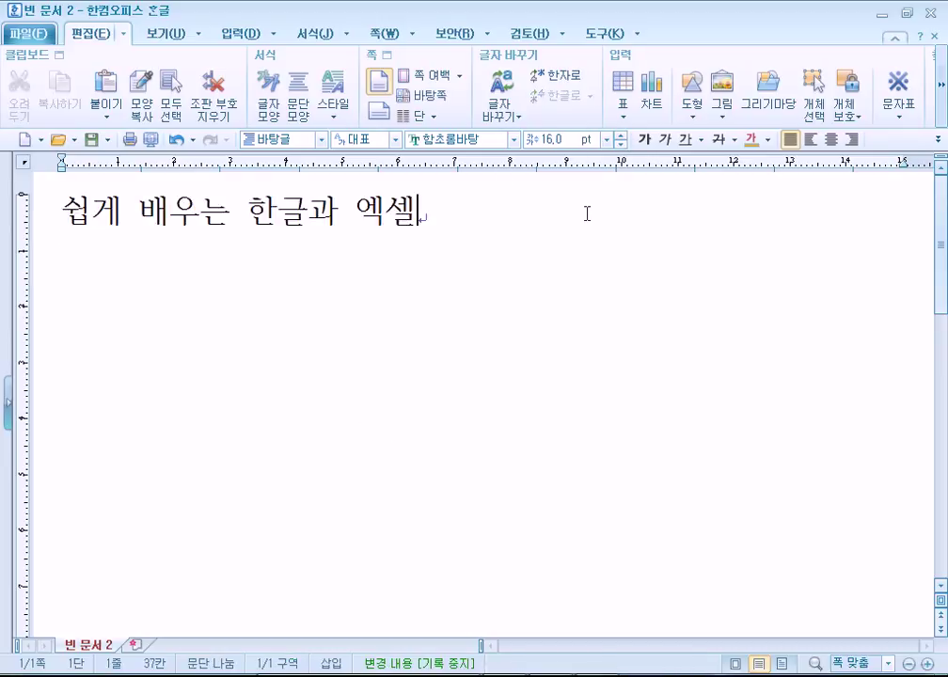
# Pull the line's right margin in to about 10 on the ruler
pyautogui.moveTo(906, 170); pyautogui.dragTo(619, 198)
pyautogui.moveTo(59, 215)
pyautogui.mouseDown()
pyautogui.moveTo(246, 215)
pyautogui.moveTo(616, 174)
pyautogui.mouseUp()
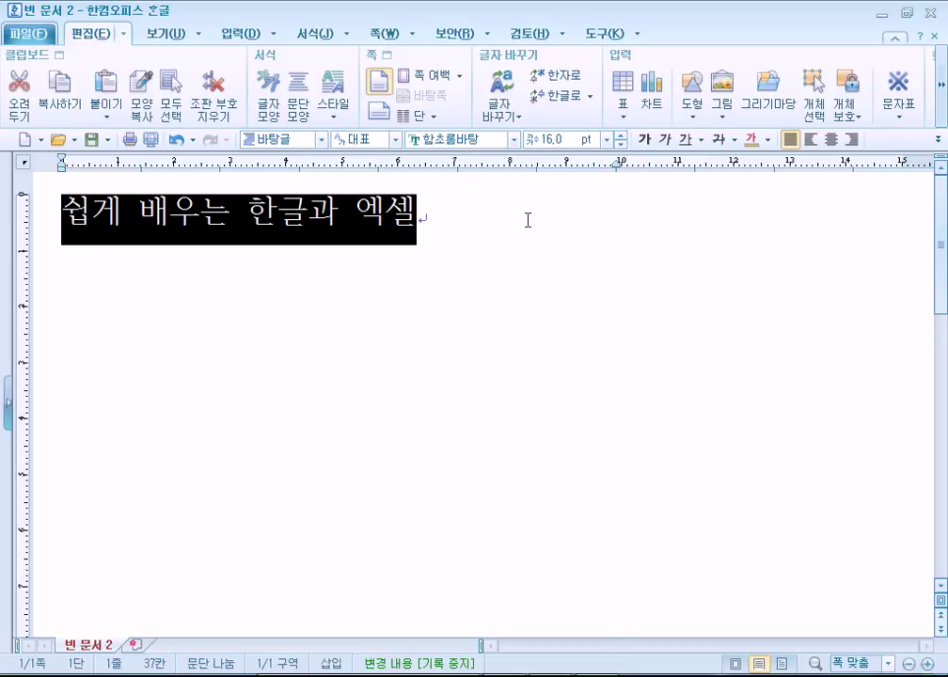
pyautogui.click(339, 238)
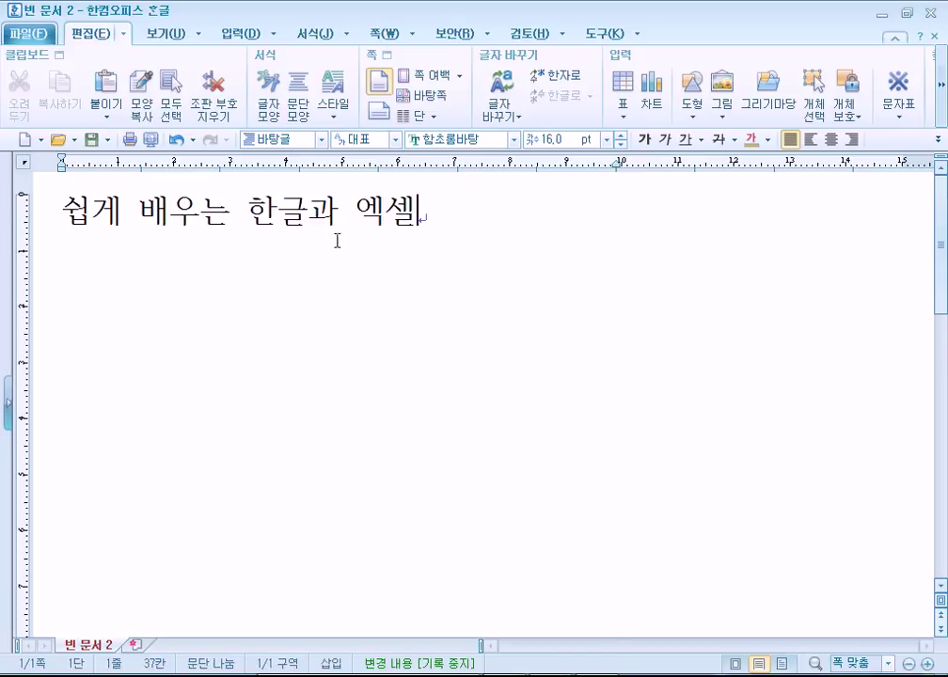
# Compare center, distributed (배분 정렬) and divided (나눔 정렬) alignment on the line, finishing with 배분 정렬
pyautogui.click(37, 216)
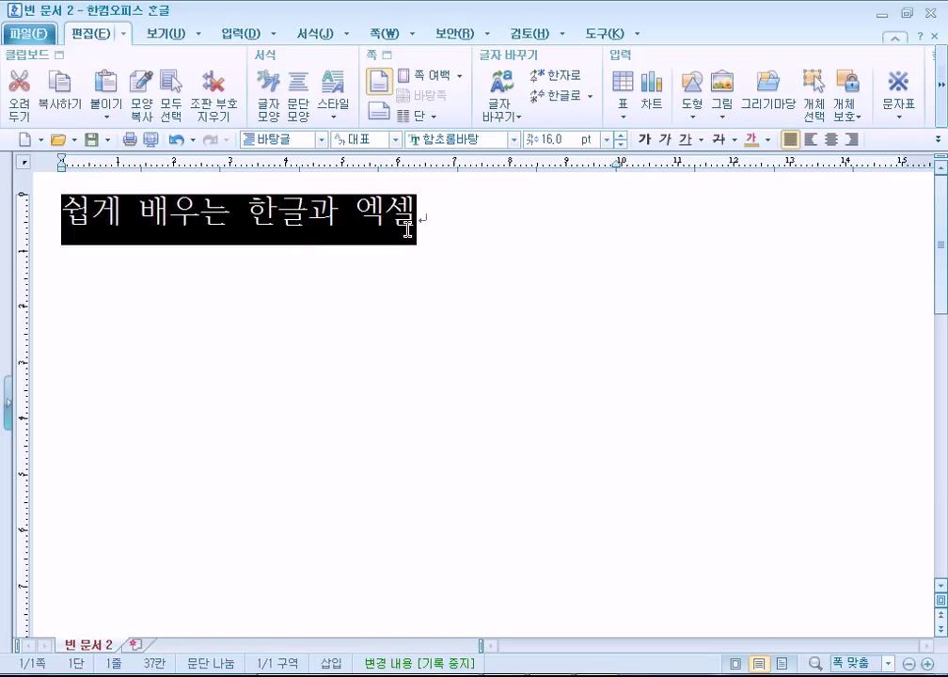
pyautogui.click(831, 140)
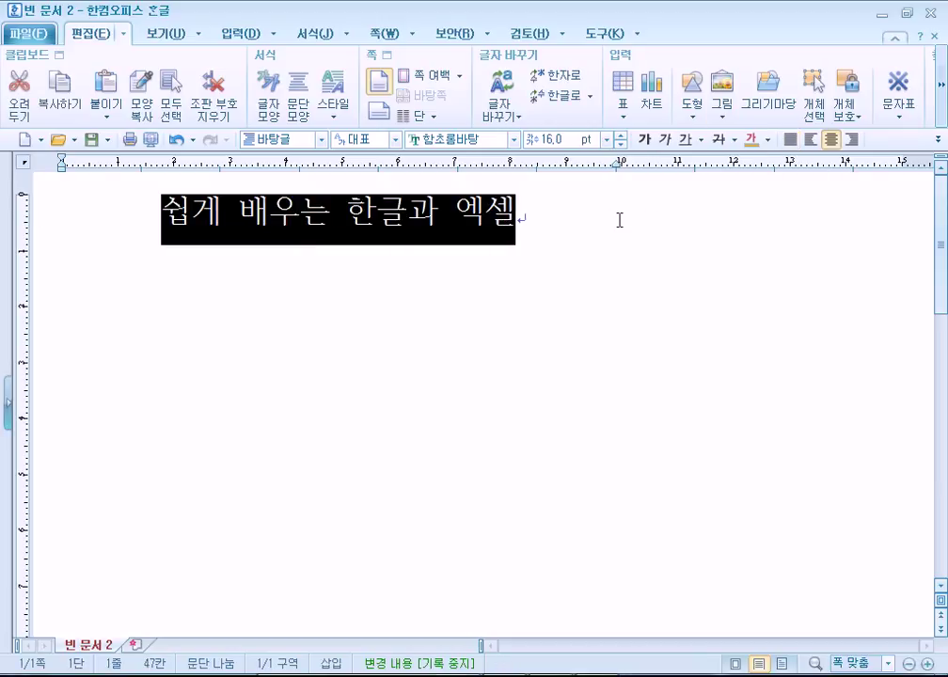
pyautogui.click(313, 35)
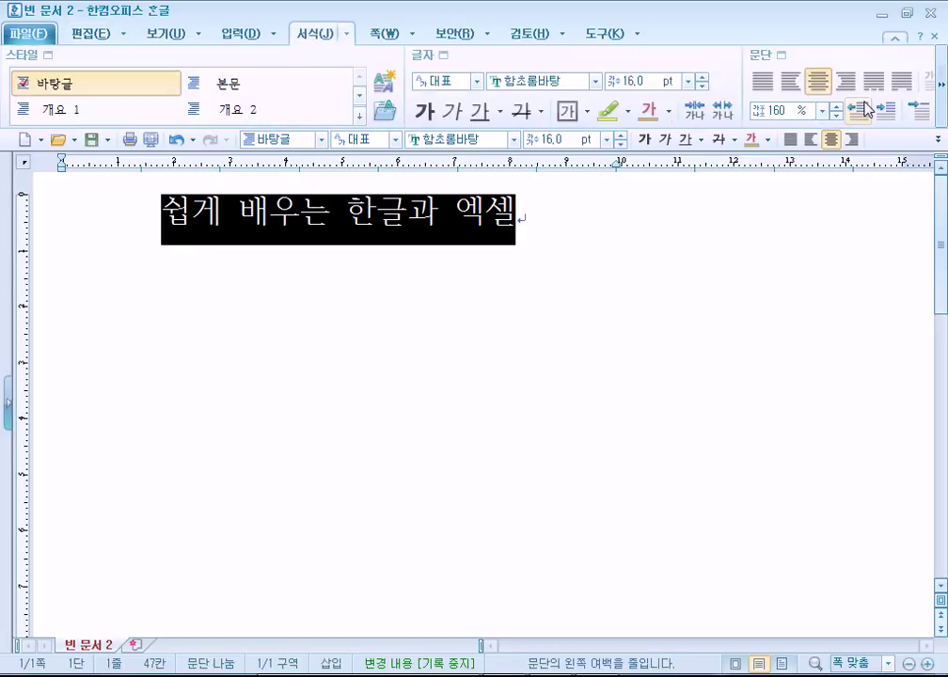
pyautogui.click(877, 91)
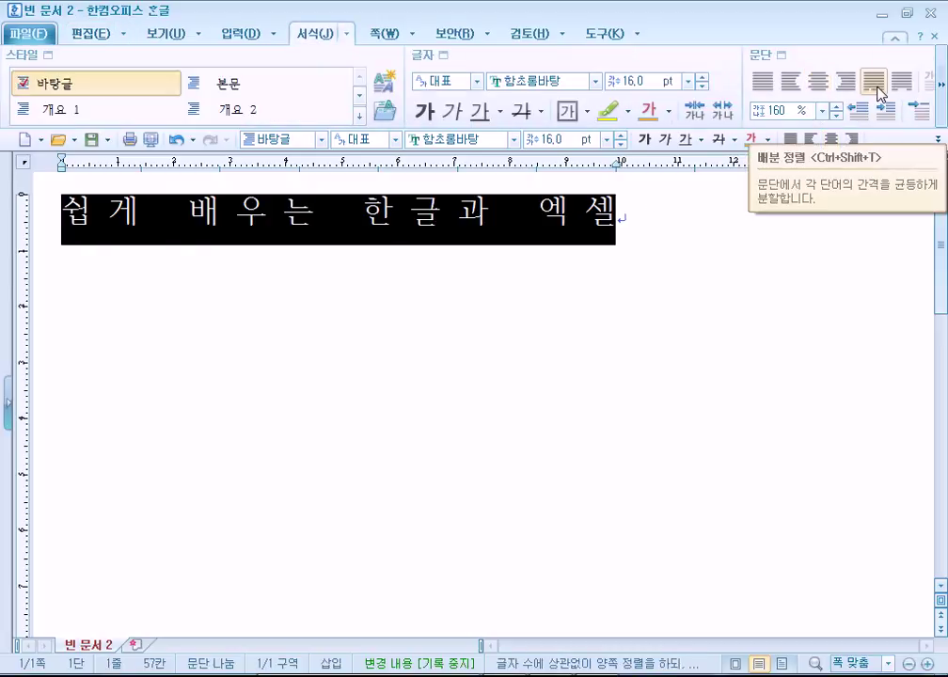
pyautogui.click(903, 86)
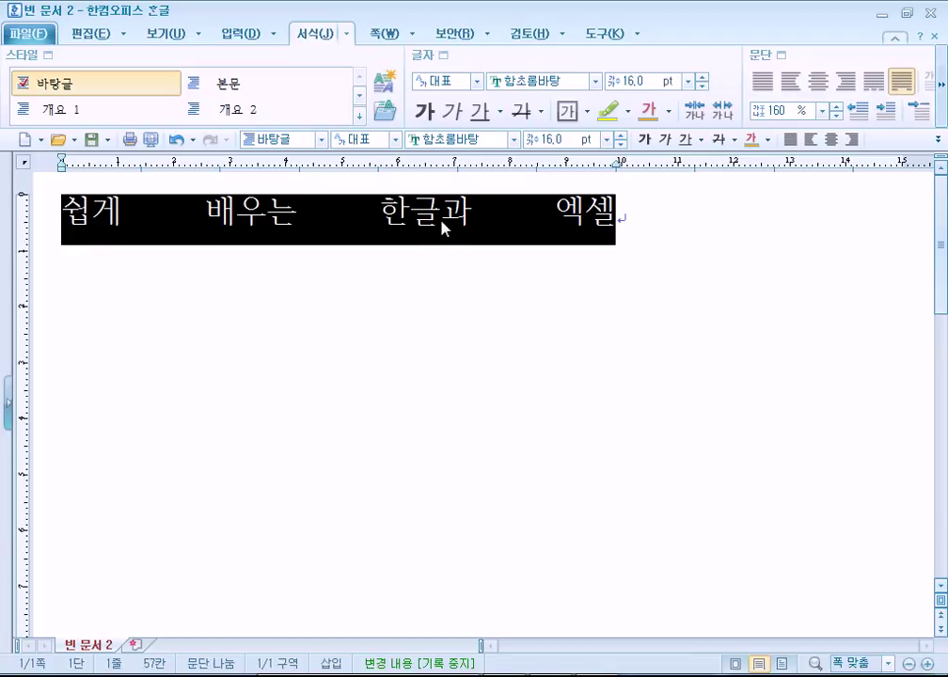
pyautogui.click(874, 85)
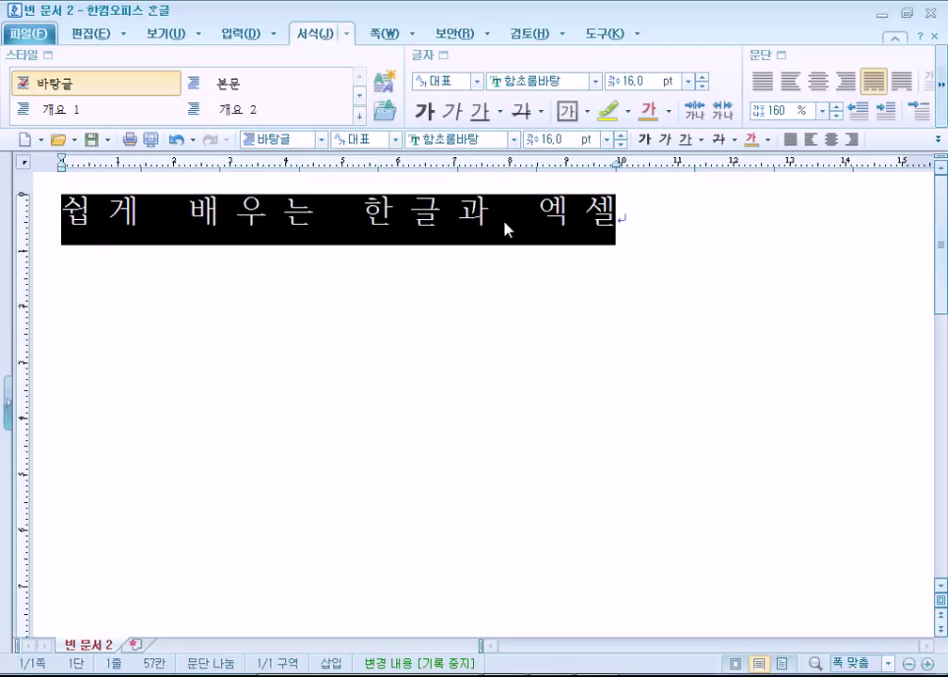
# Compare center, divided (나눔 정렬) and justified alignment against distributed (배분 정렬) on the sample line, ending on 배분 정렬
pyautogui.click(820, 84)
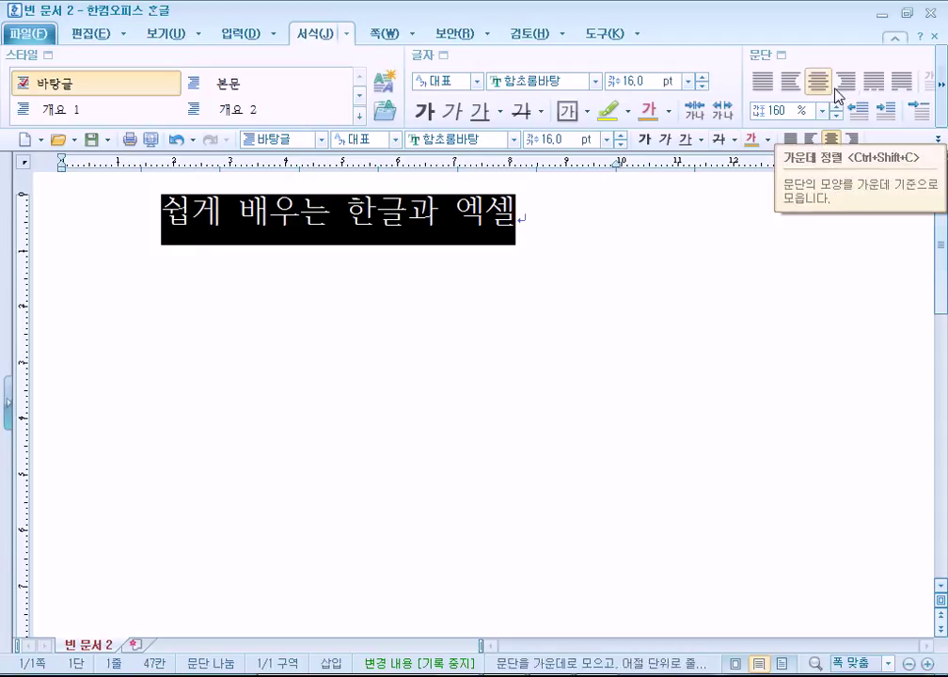
pyautogui.click(903, 87)
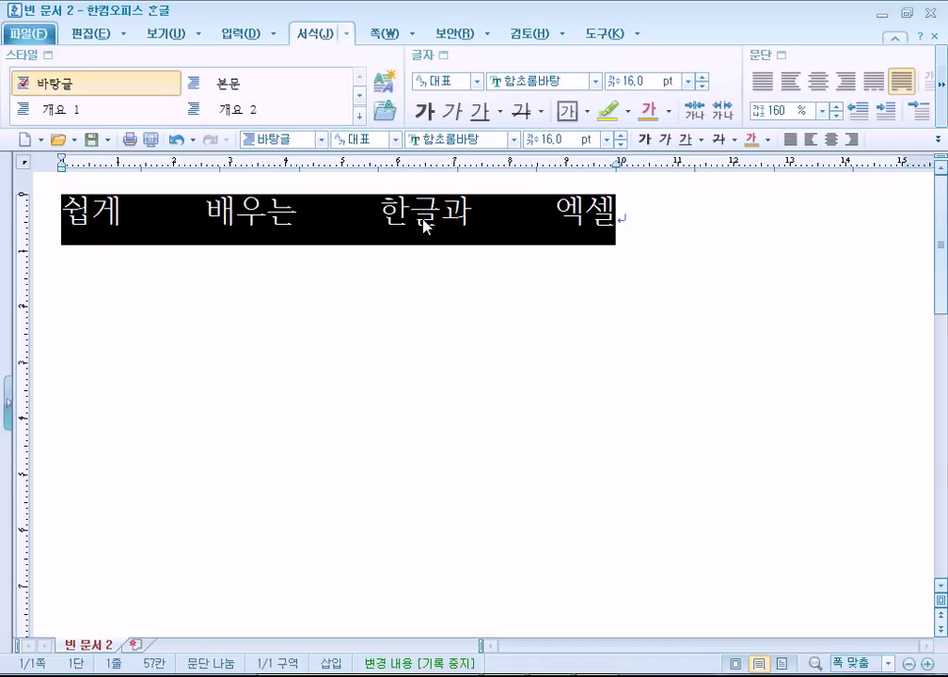
pyautogui.click(874, 82)
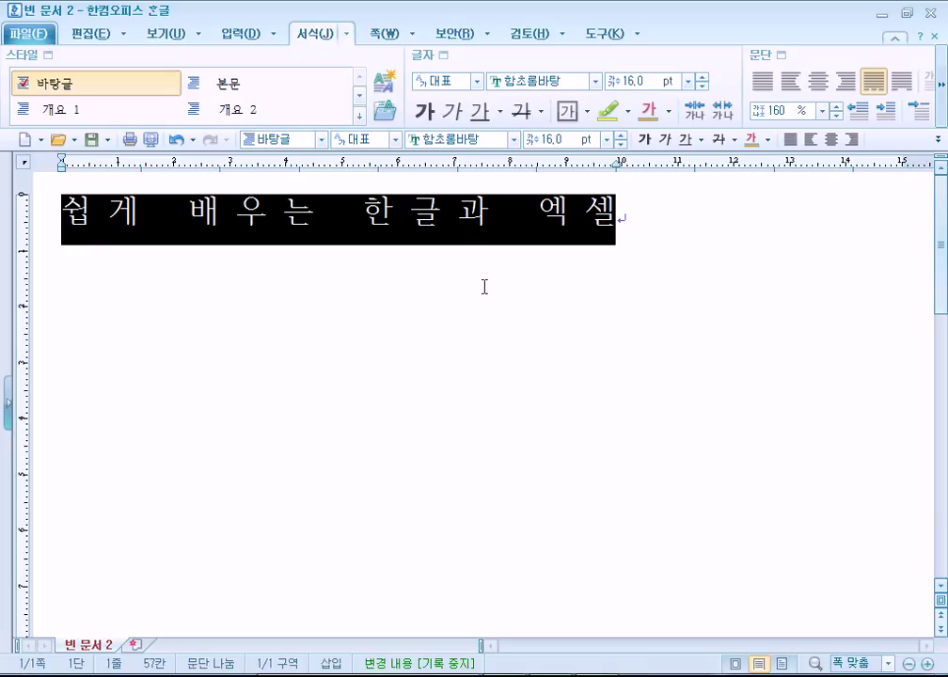
pyautogui.click(763, 82)
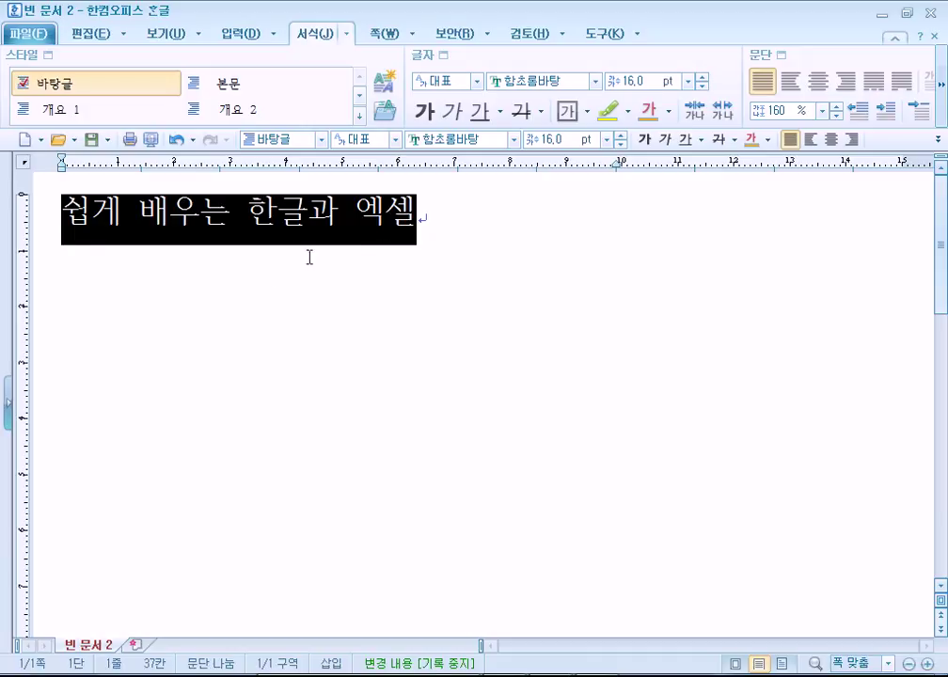
pyautogui.click(875, 82)
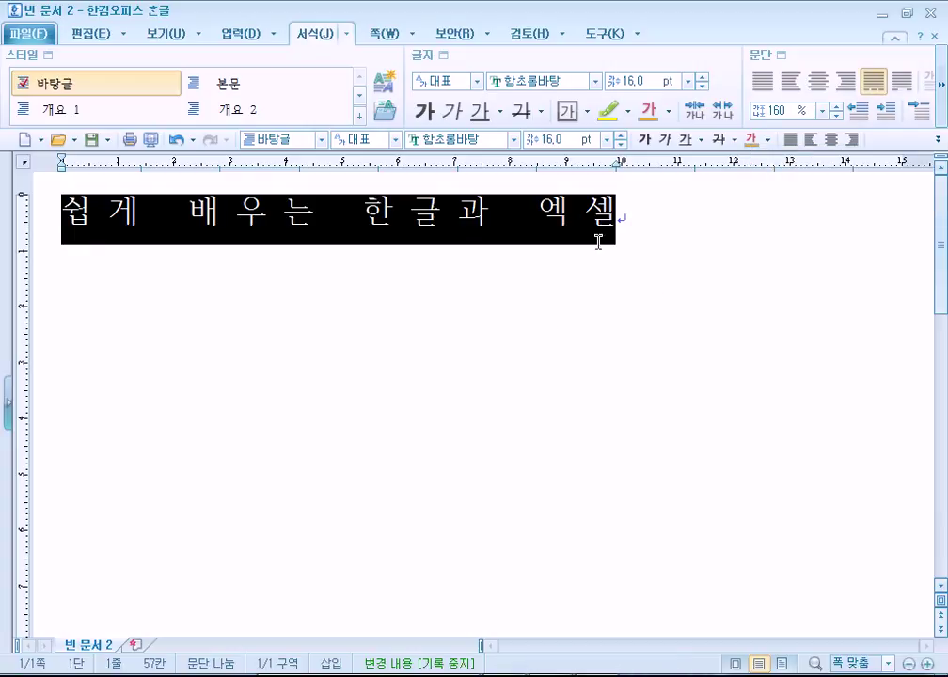
# Widen the distributed line's right margin to about 15 on the ruler, bring it back to about 10, and deselect the line
pyautogui.moveTo(620, 176); pyautogui.dragTo(906, 194)
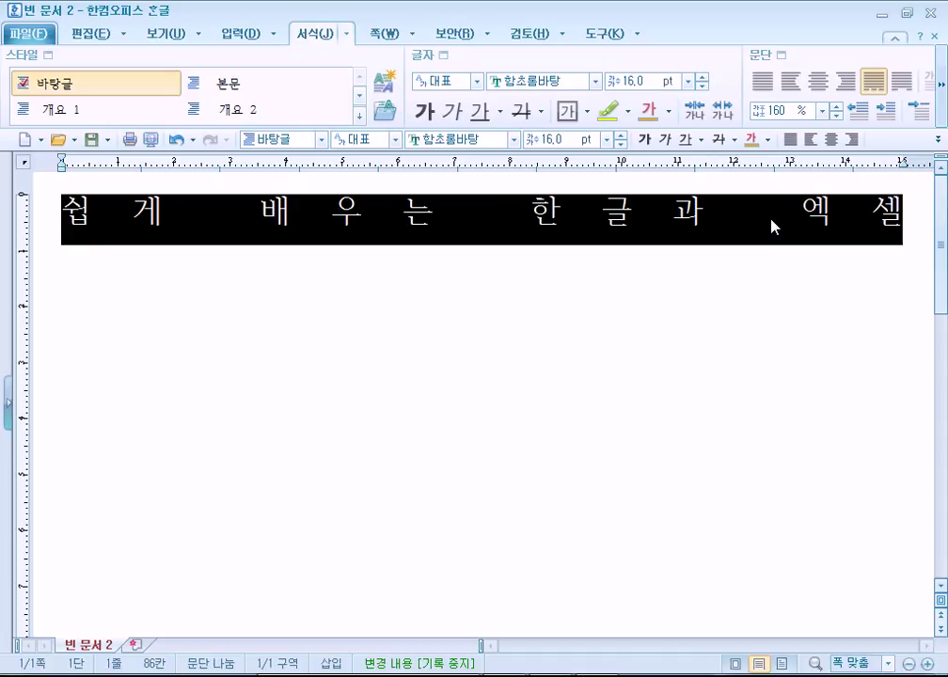
pyautogui.moveTo(904, 164); pyautogui.dragTo(618, 177)
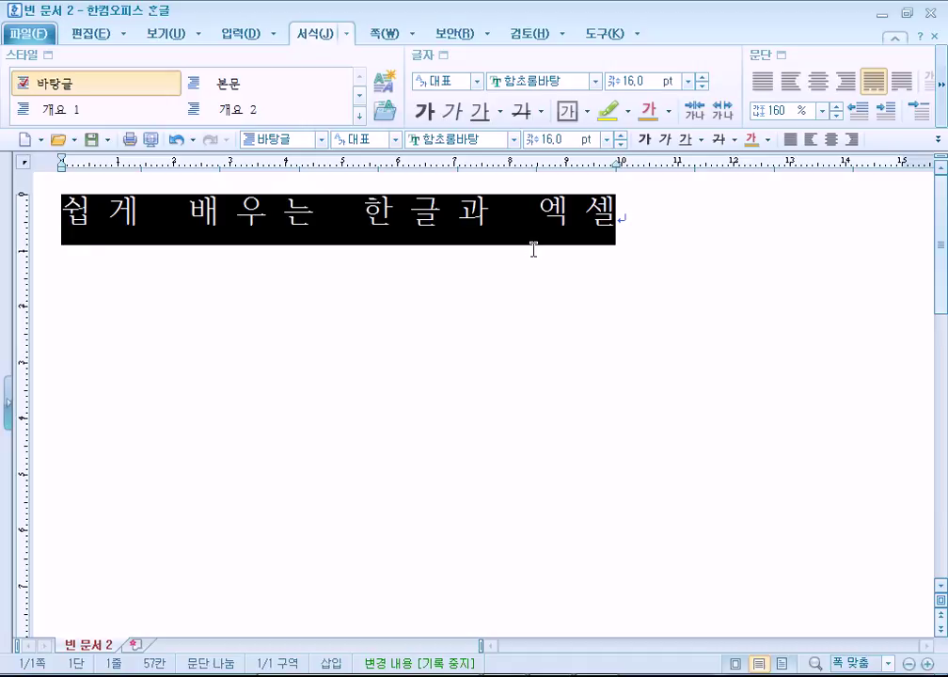
pyautogui.click(133, 255)
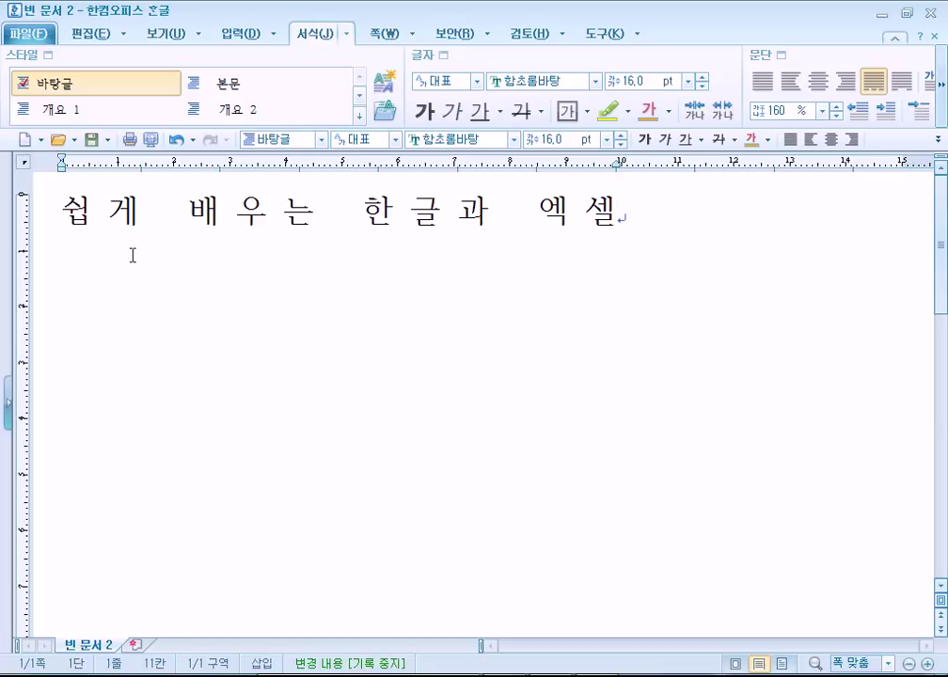
# Close the blank sample document without saving it
pyautogui.click(668, 214)
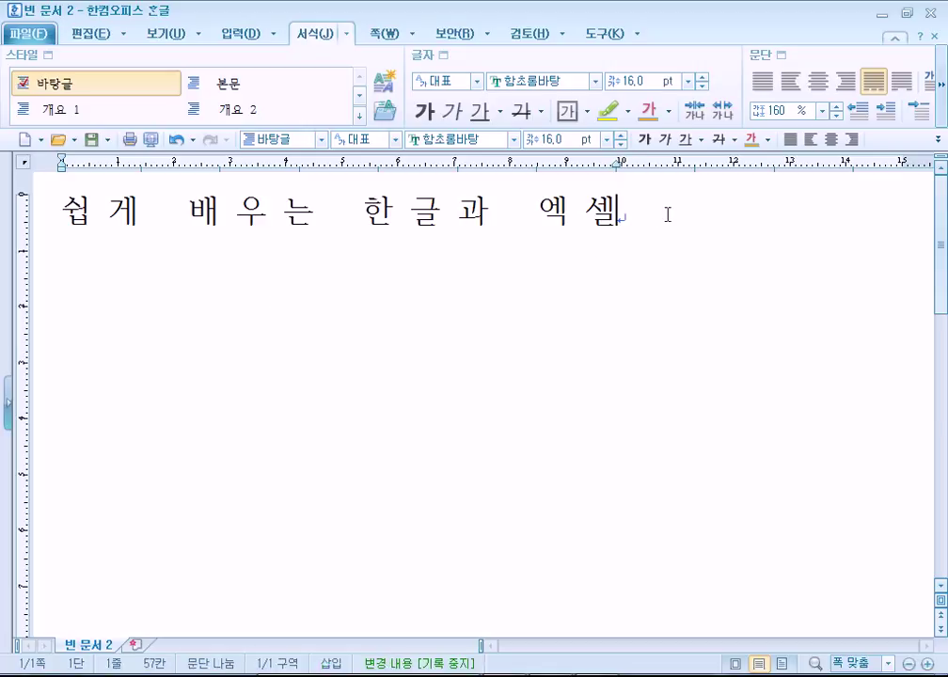
pyautogui.click(932, 13)
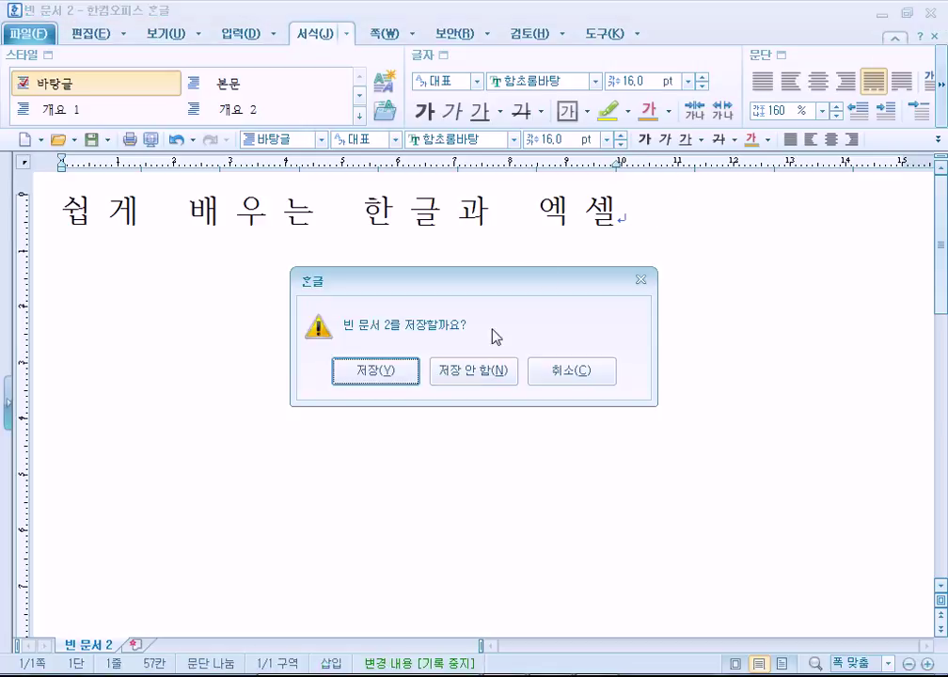
pyautogui.click(473, 370)
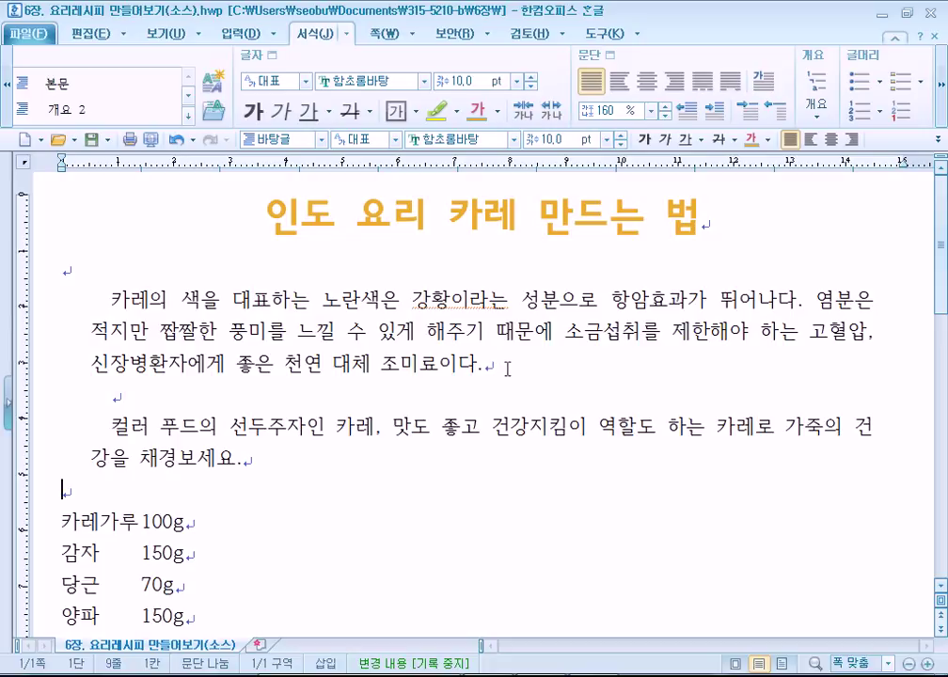
# Compare distributed (배분 정렬) and divided (나눔 정렬) alignment on the title "인도 요리 카레 만드는 법", ending with center alignment
pyautogui.moveTo(254, 211); pyautogui.dragTo(733, 221)
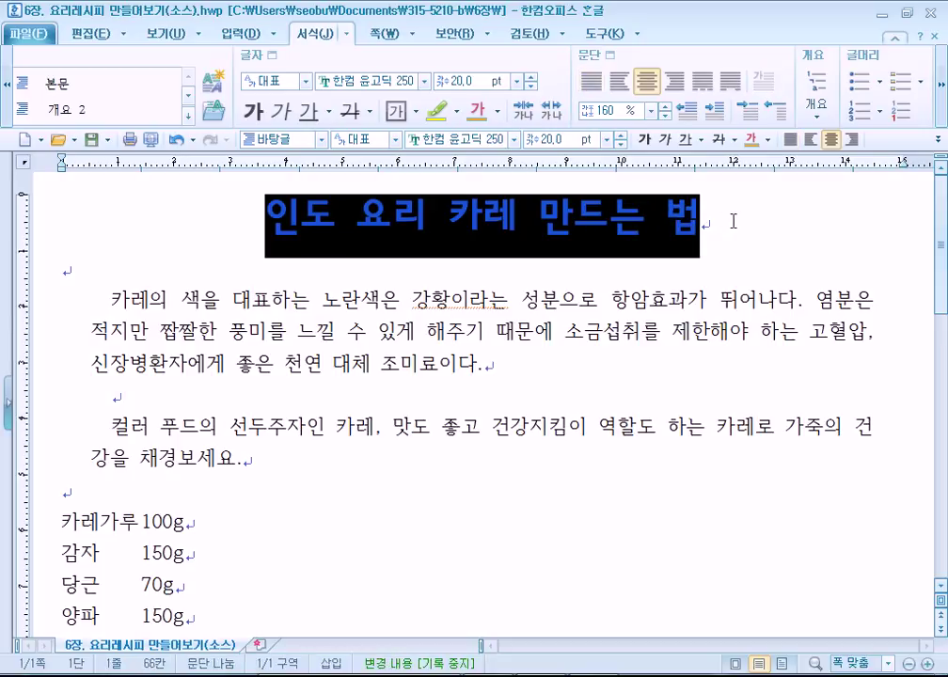
pyautogui.click(703, 81)
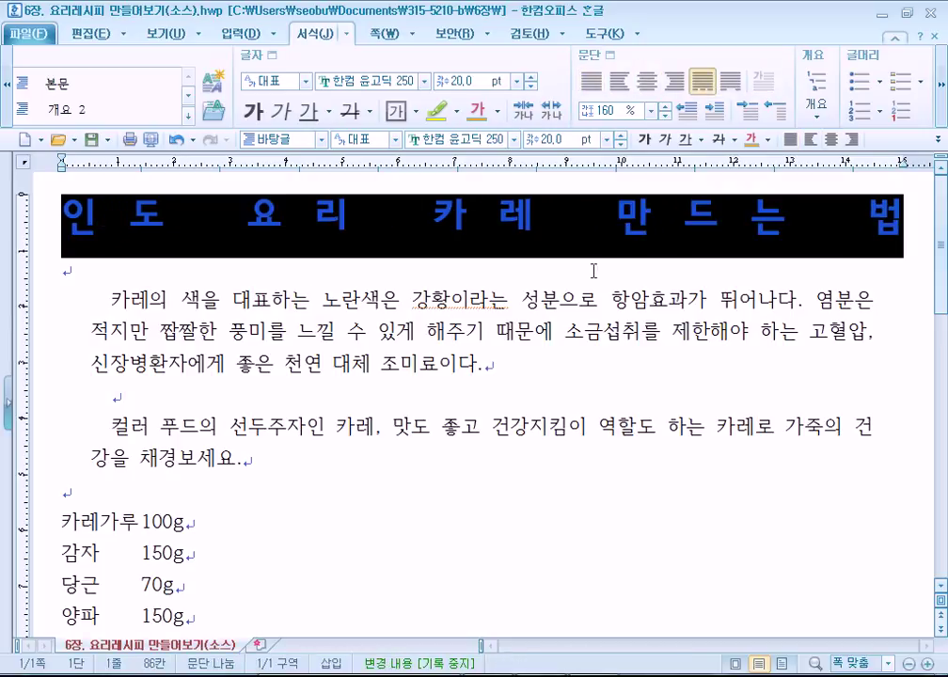
pyautogui.click(730, 81)
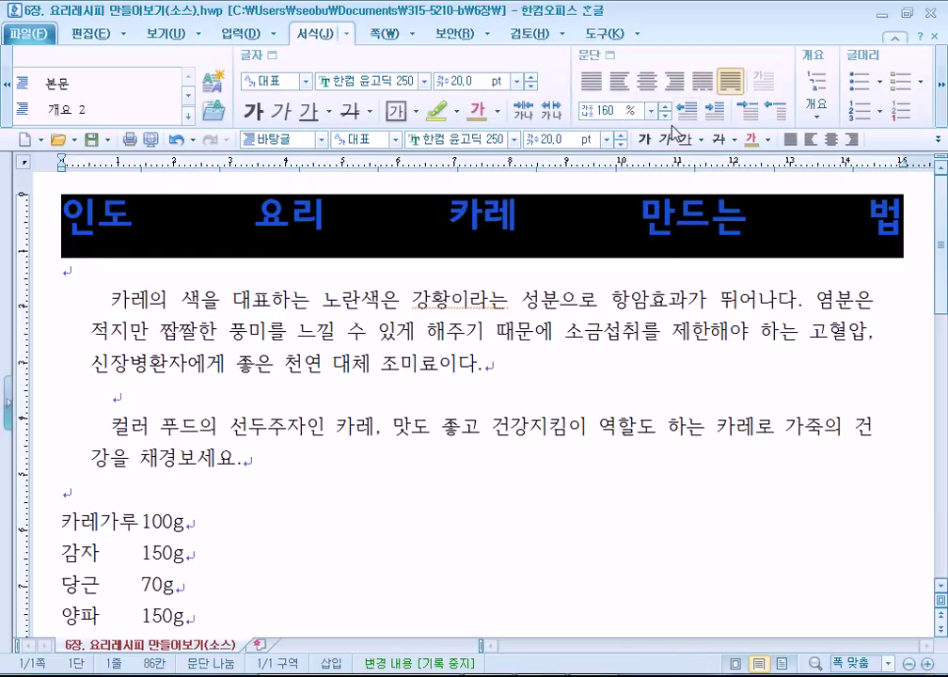
pyautogui.click(701, 85)
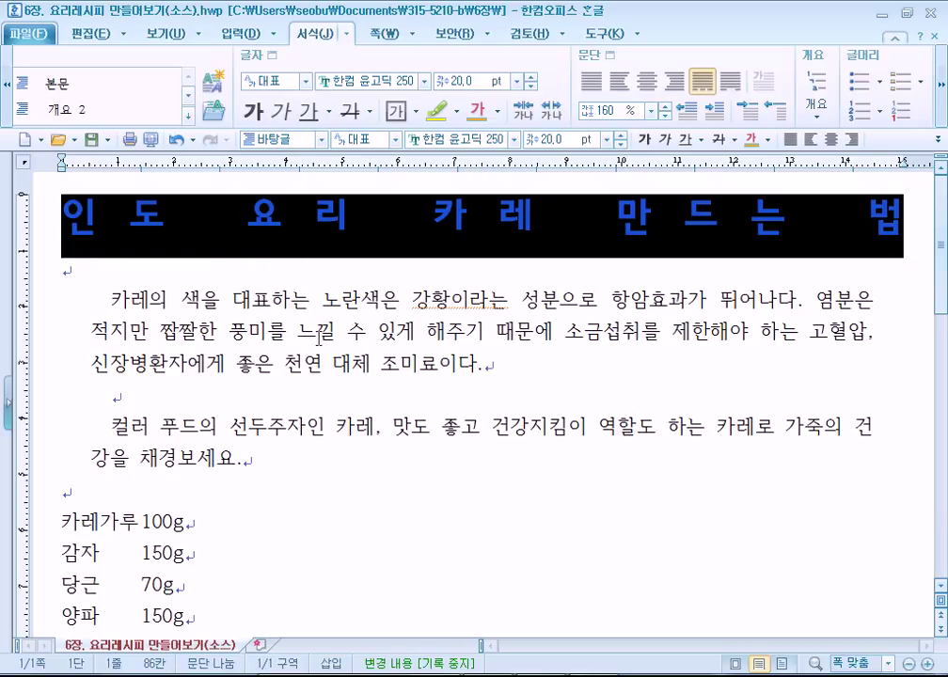
pyautogui.click(646, 83)
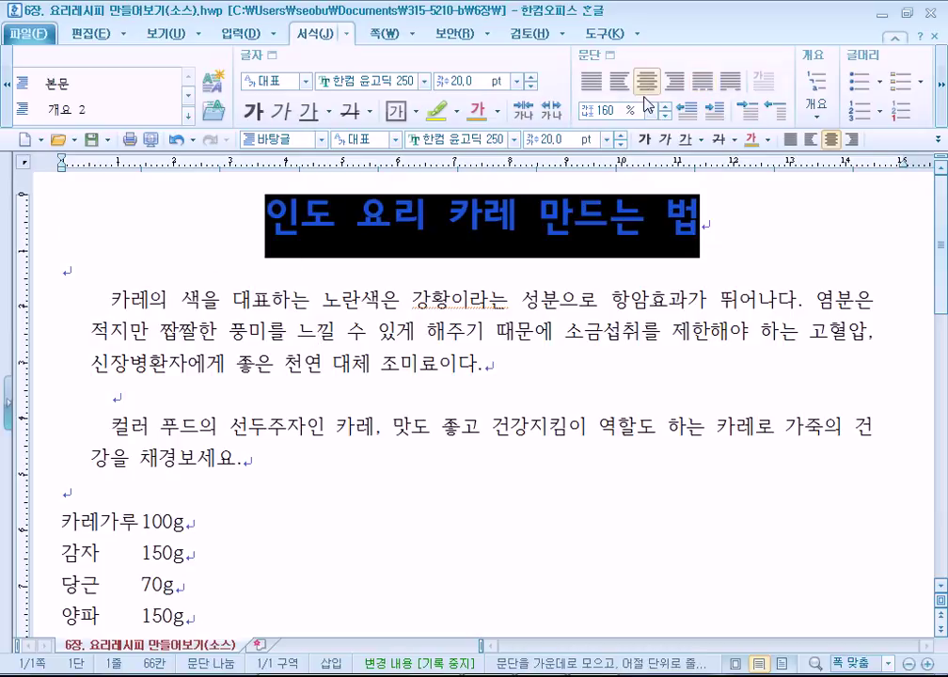
pyautogui.click(549, 280)
# Apply distributed alignment to the title using only the caret at its end, without selecting text, and restore center alignment
pyautogui.click(714, 217)
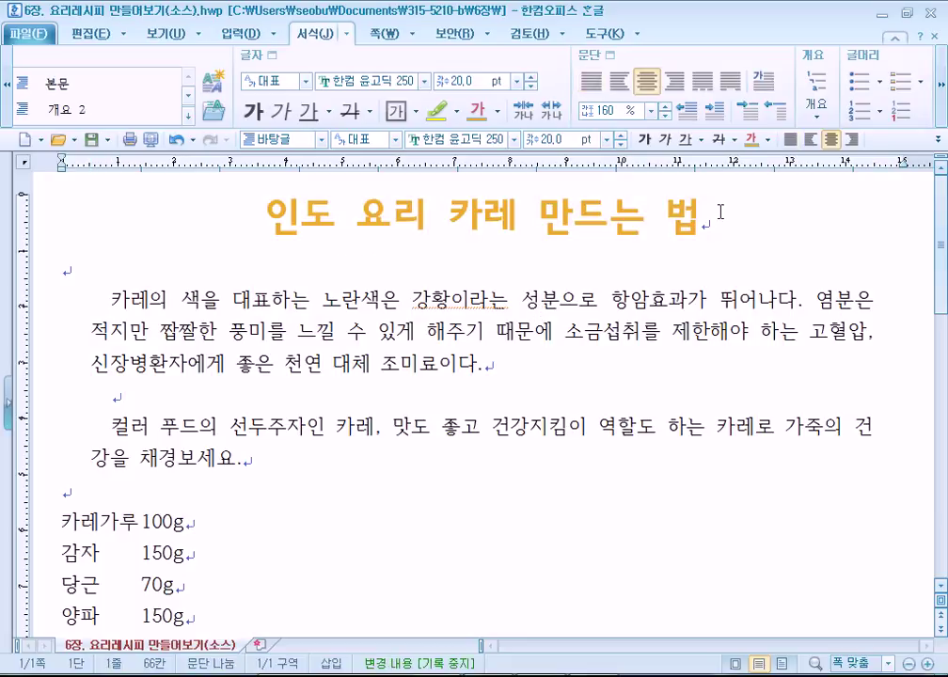
pyautogui.click(701, 84)
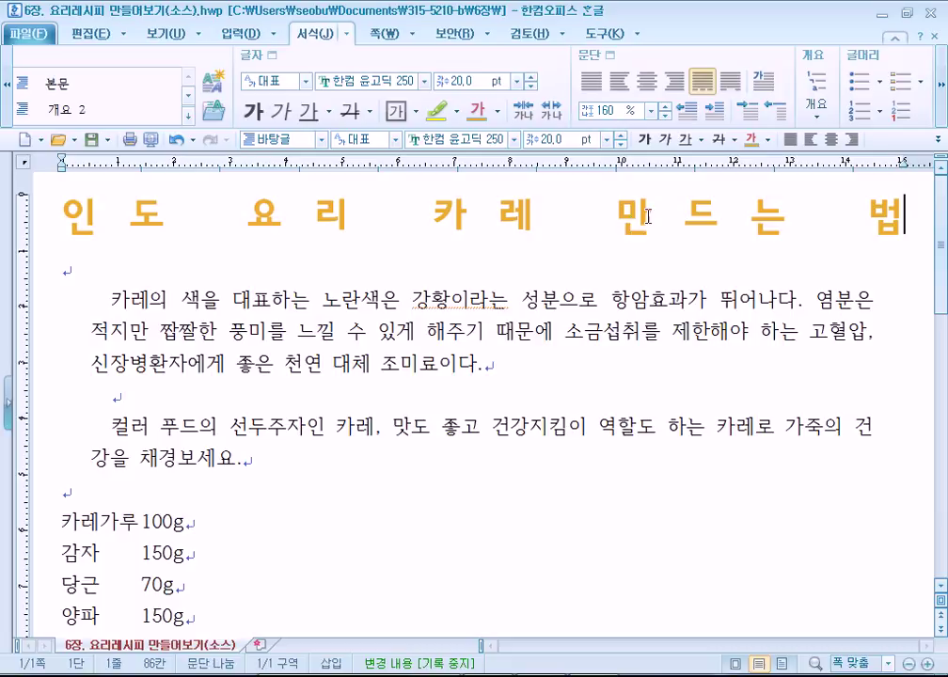
pyautogui.click(656, 86)
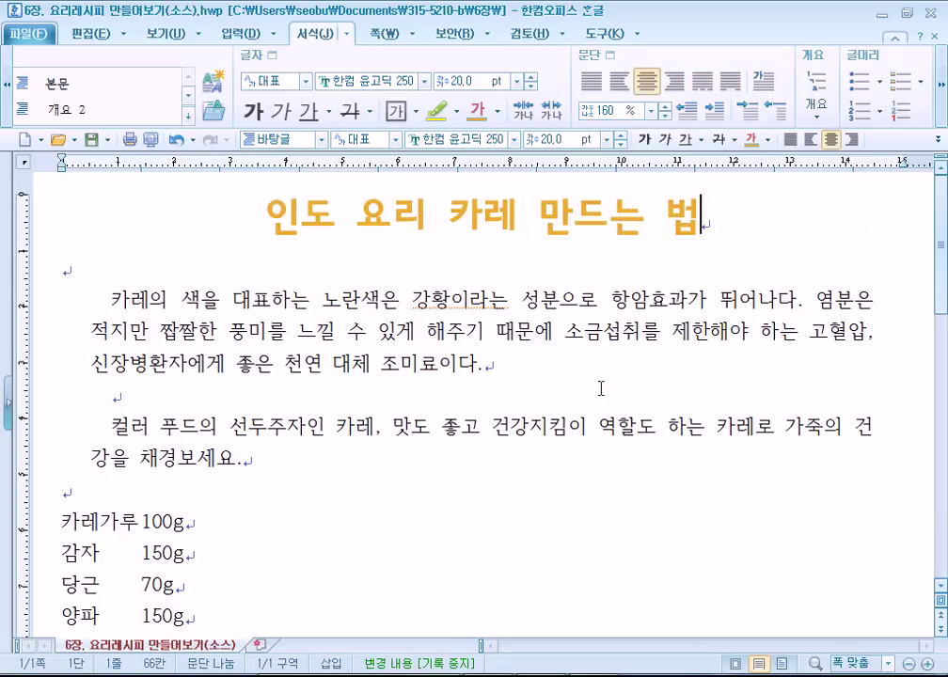
# Examine the gap between 감자 and 150g in the ingredient list by selecting it and placing the caret at both ends
pyautogui.scroll(-1, 585, 391)
pyautogui.scroll(-1, 585, 392)
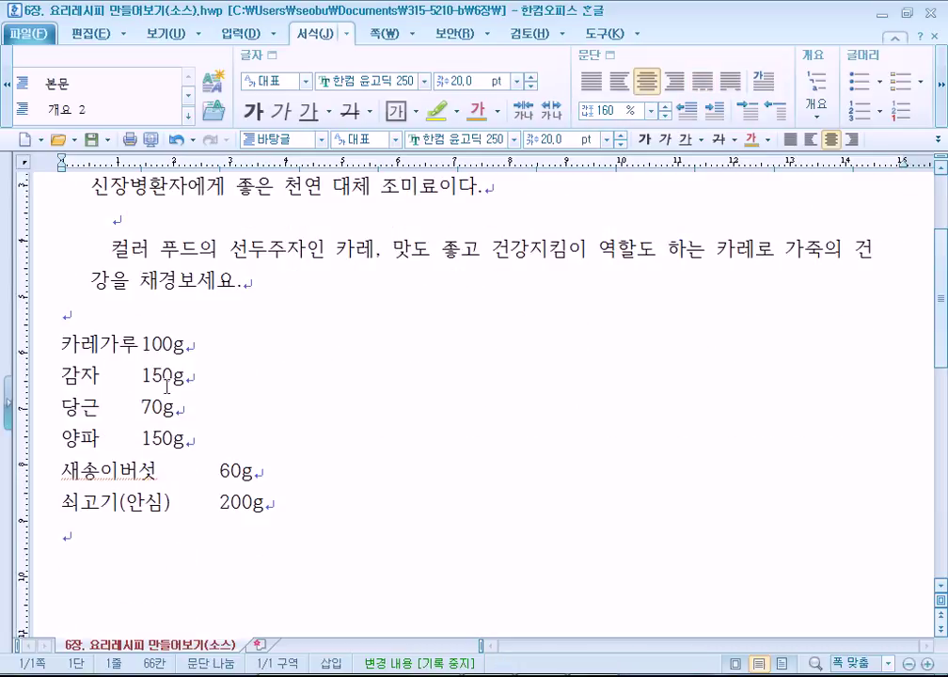
pyautogui.click(64, 343)
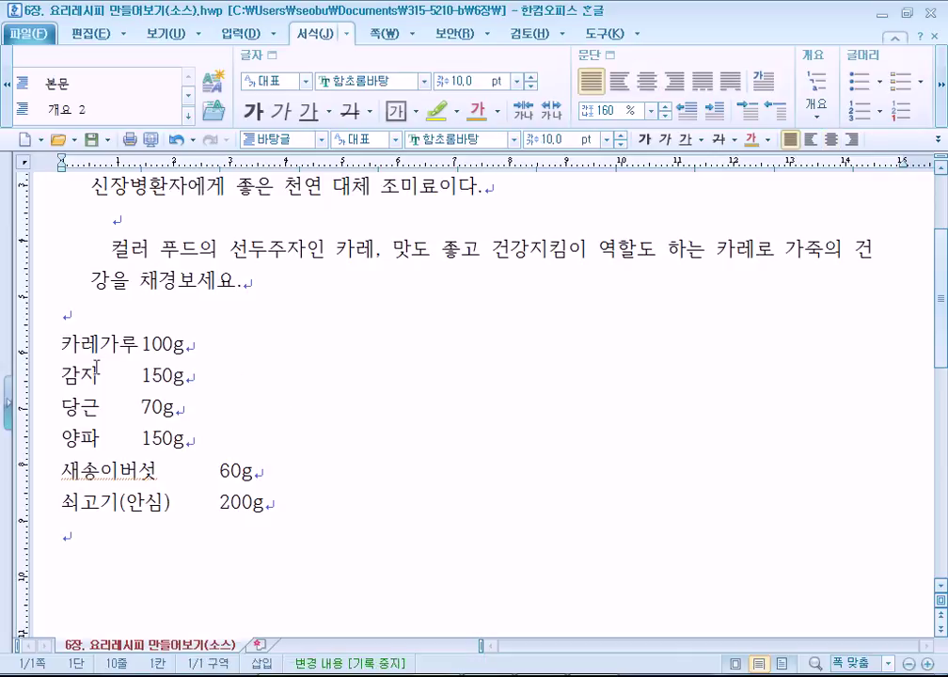
pyautogui.moveTo(102, 376); pyautogui.dragTo(136, 376)
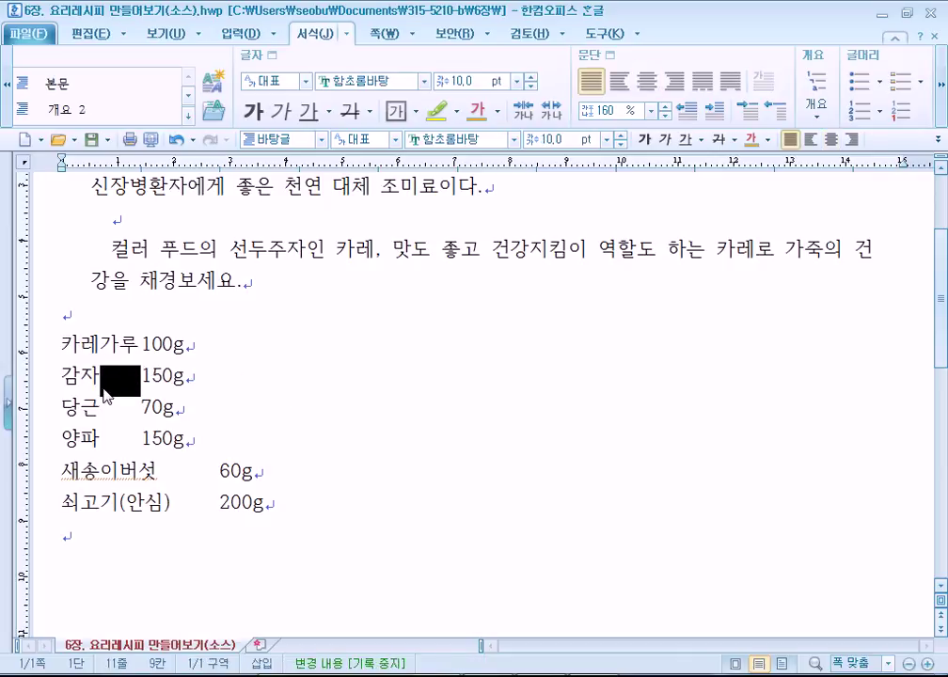
pyautogui.click(100, 388)
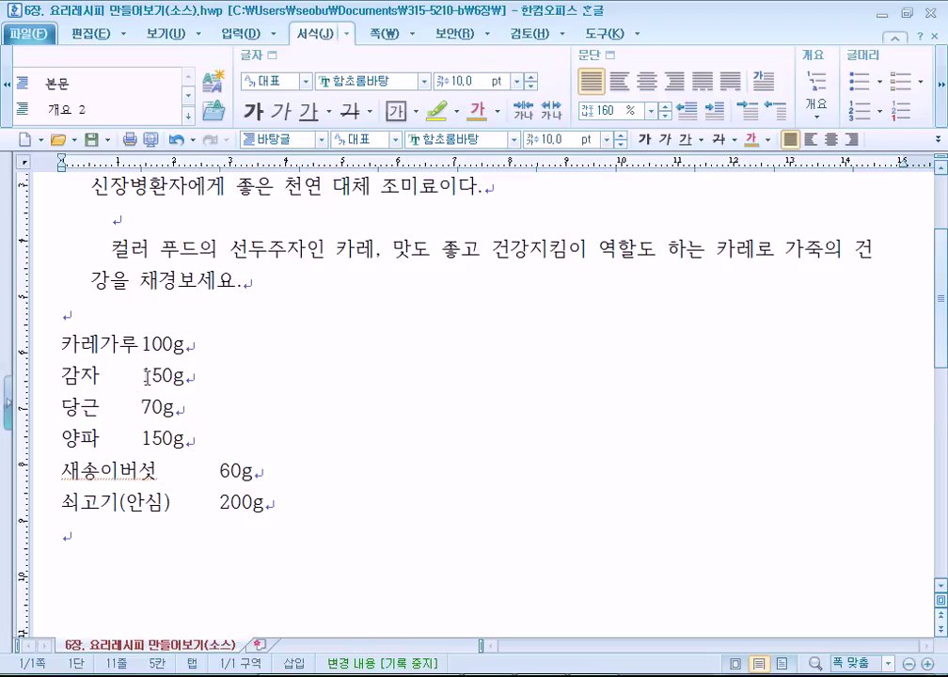
pyautogui.moveTo(103, 377); pyautogui.dragTo(118, 376)
pyautogui.click(138, 393)
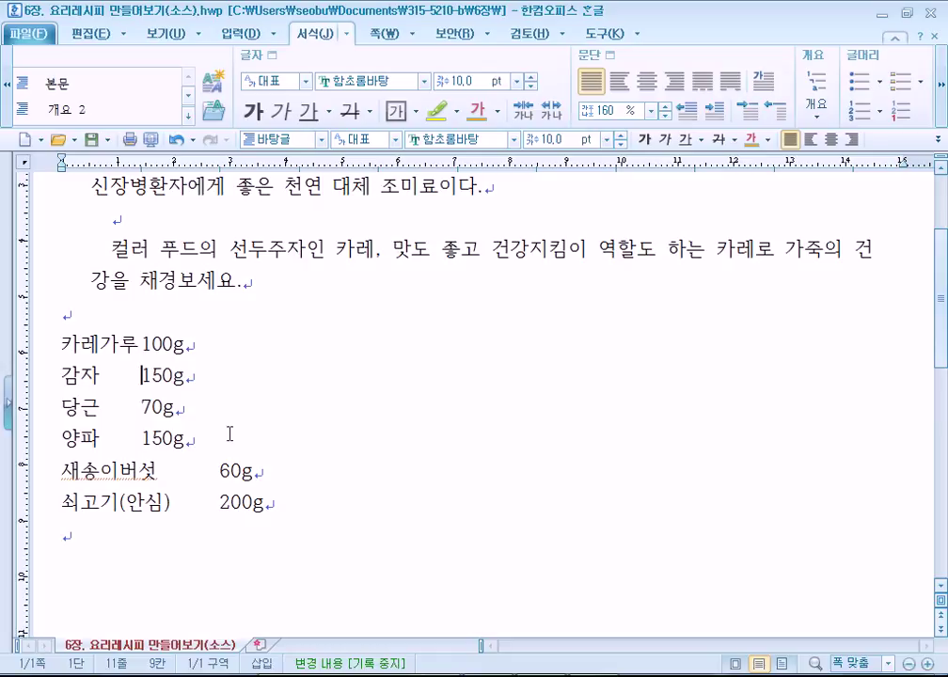
pyautogui.click(104, 379)
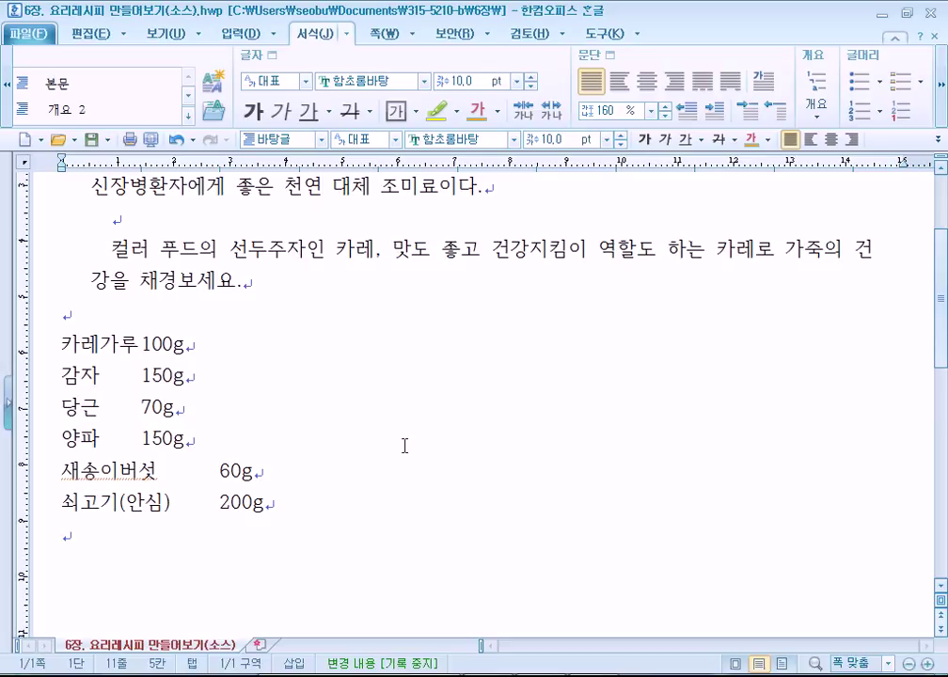
# Step the caret across the ingredient lines' tab gaps and compare the 감자 gap with the characters 가루 in the line above
pyautogui.press('Right')
pyautogui.press('Down')
pyautogui.press('Down')
pyautogui.press('Up')
pyautogui.press('Left')
pyautogui.press('Up')
pyautogui.moveTo(105, 344); pyautogui.dragTo(135, 346)
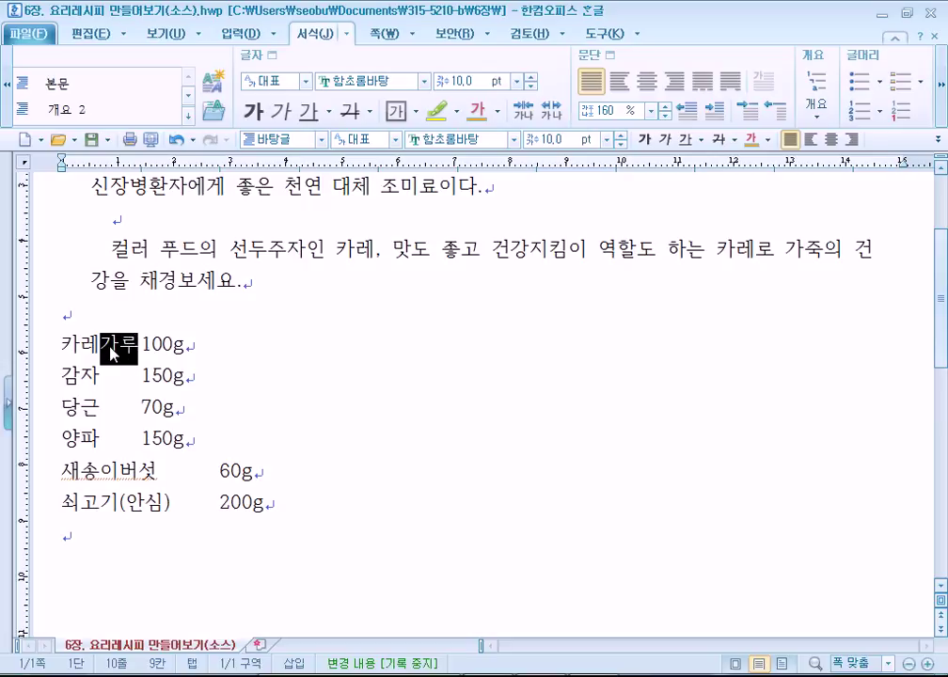
pyautogui.click(109, 351)
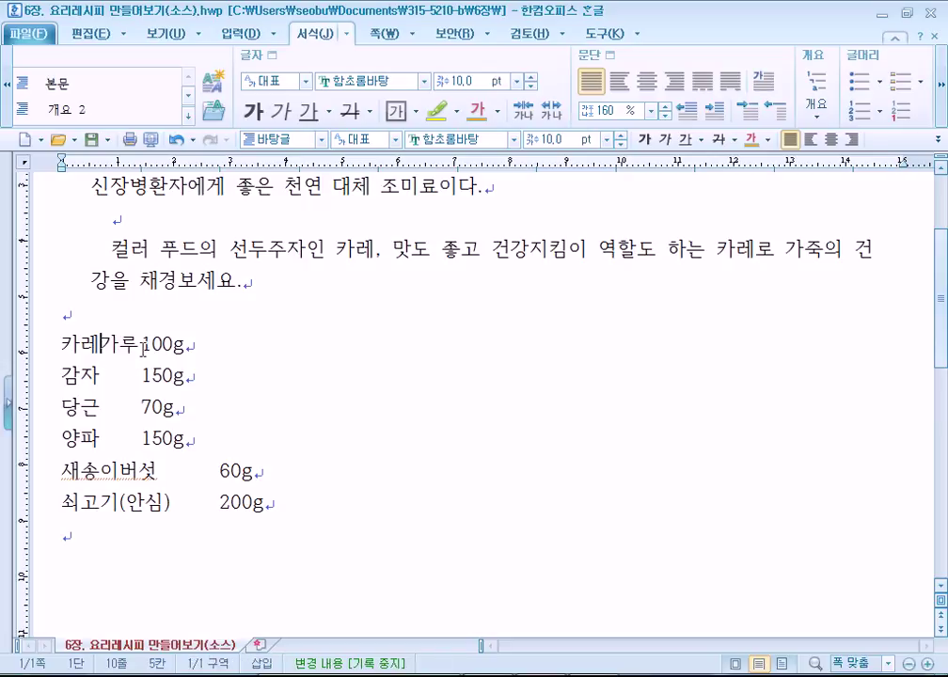
pyautogui.click(102, 374)
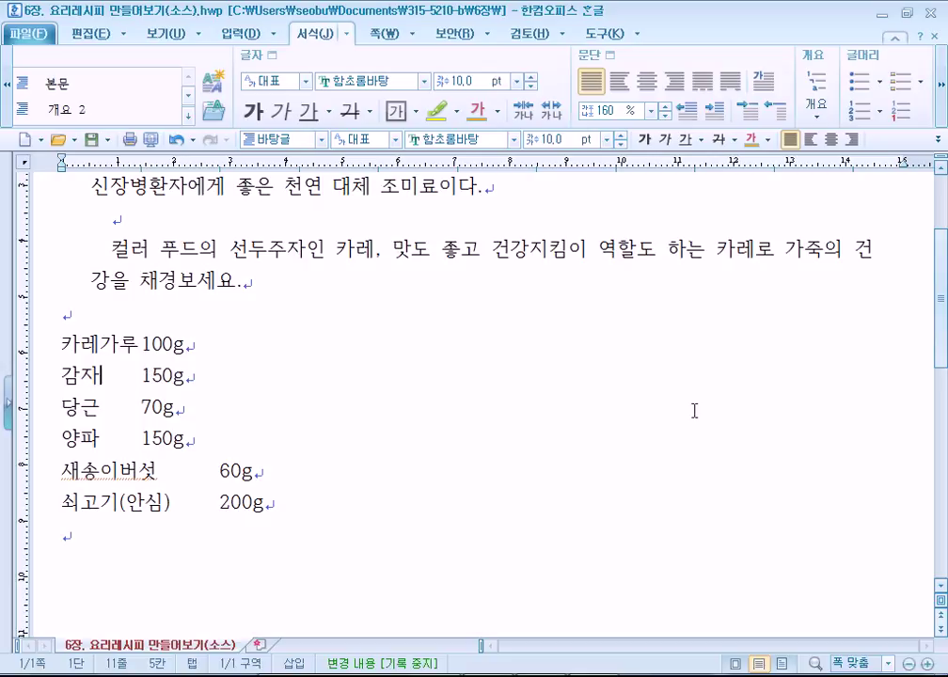
# Move the caret character by character through the 컬러 푸드의 paragraph and across the 감자 line's gap to compare spaces with a tab
pyautogui.click(377, 250)
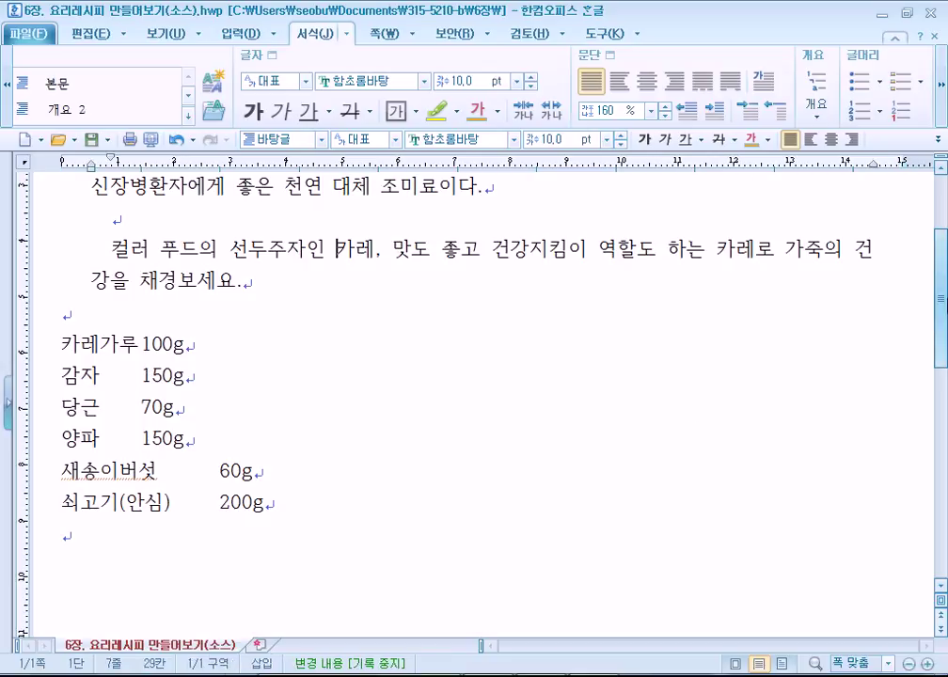
pyautogui.press('Right')
pyautogui.press('Right')
pyautogui.press('Right')
pyautogui.press('Right')
pyautogui.press('Right')
pyautogui.press('Right')
pyautogui.press('Right')
pyautogui.press('Right')
pyautogui.press('Right')
pyautogui.press('Right')
pyautogui.press('Right')
pyautogui.press('Down')
pyautogui.press('Down')
pyautogui.press('Down')
pyautogui.press('Down')
pyautogui.press('Left')
pyautogui.press('Left')
pyautogui.press('Left')
pyautogui.press('Left')
pyautogui.press('Left')
pyautogui.press('Left')
pyautogui.press('Right')
pyautogui.press('Right')
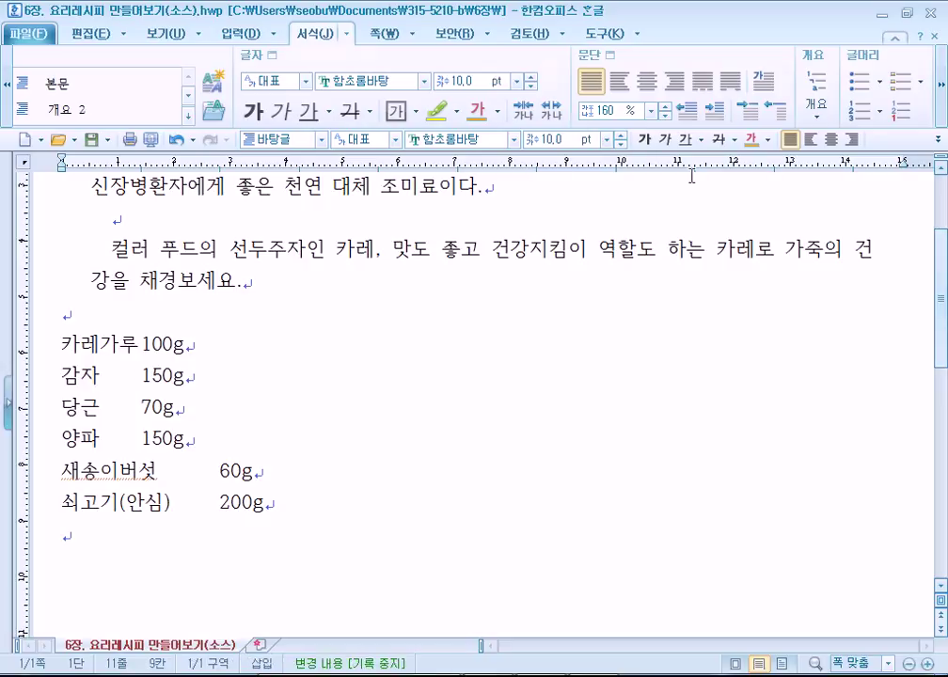
# Recheck the 감자 line's tab gap by marking it and stepping the caret from 감자 directly to 150g
pyautogui.moveTo(100, 375); pyautogui.dragTo(136, 376)
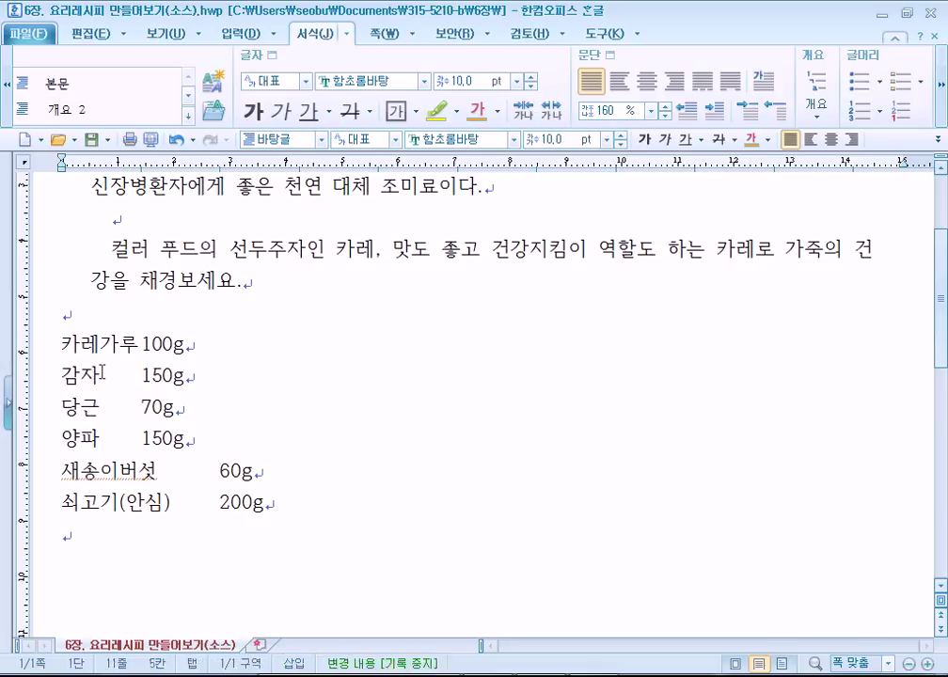
pyautogui.click(209, 407)
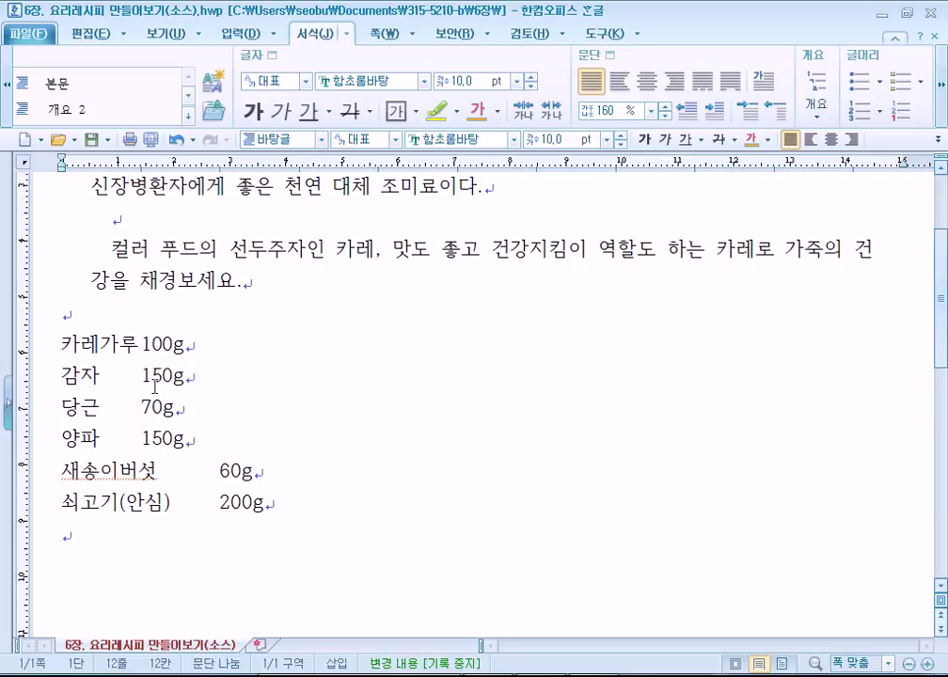
pyautogui.click(110, 376)
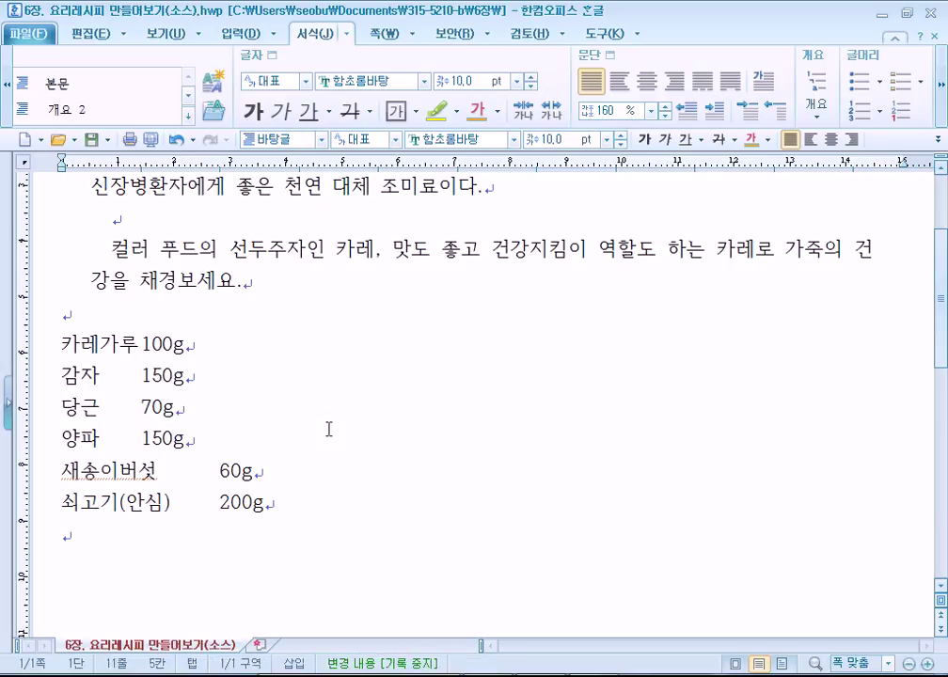
pyautogui.scroll(-1, 182, 390)
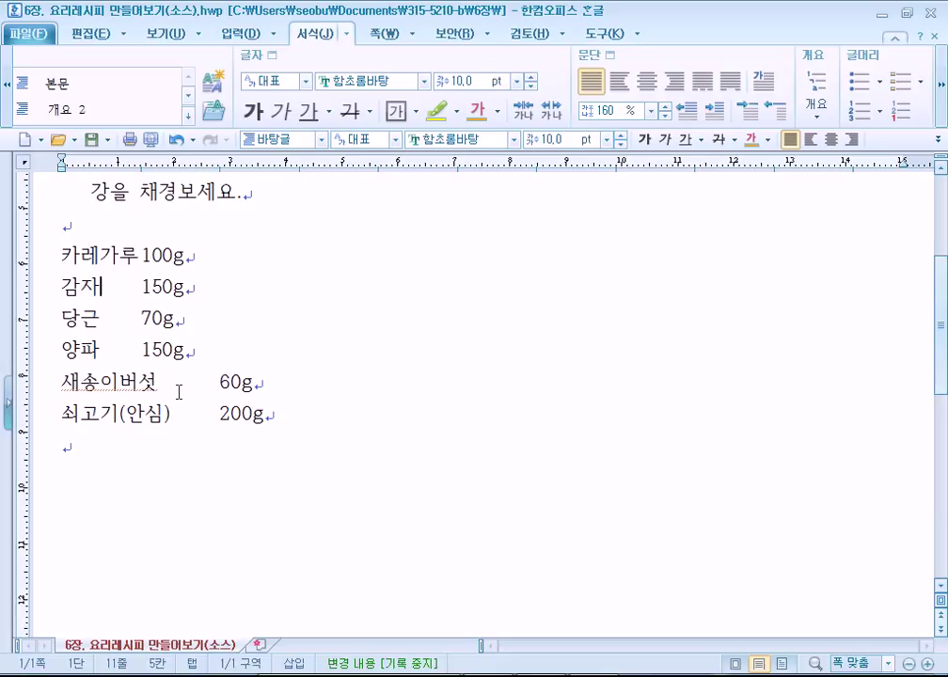
pyautogui.press('Delete')
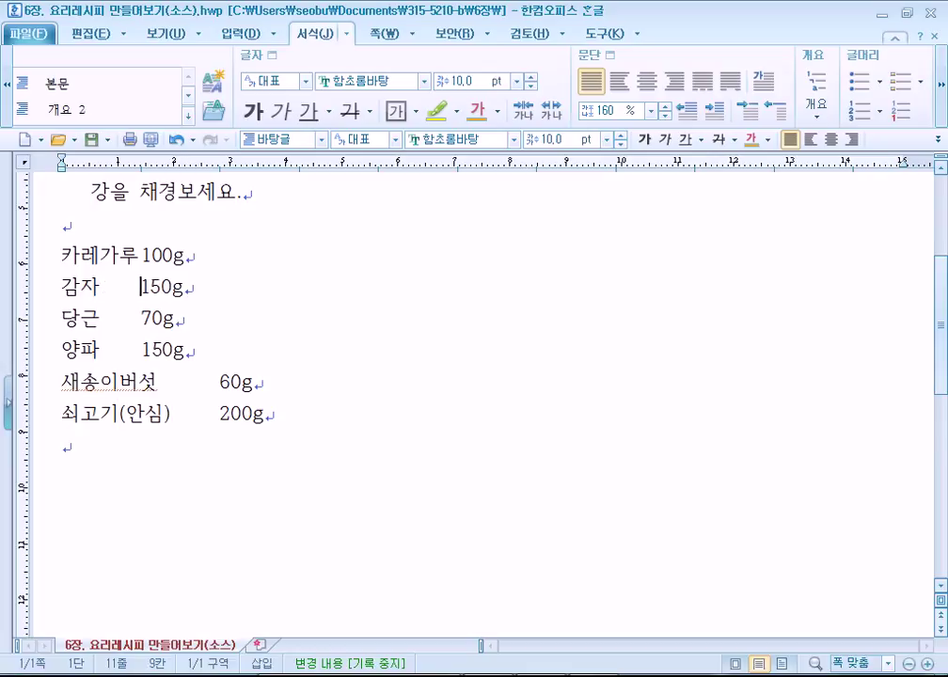
# Try deleting backwards from 150g through the gap into 감자, and undo the deletion
pyautogui.press('BackSpace')
pyautogui.press('BackSpace')
pyautogui.press('BackSpace')
pyautogui.press('BackSpace')
pyautogui.press('BackSpace')
pyautogui.press('BackSpace')
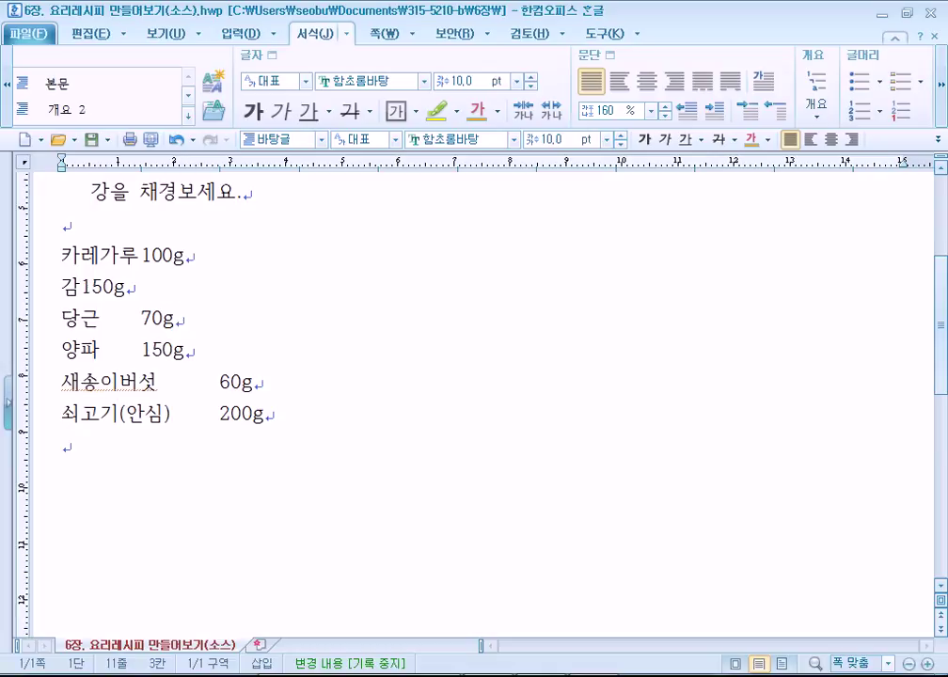
pyautogui.hotkey('ctrl', 'z')
# Delete the gap between 감자 and 150g and insert tab spacing in its place
pyautogui.press('Left')
pyautogui.press('Left')
pyautogui.press('Left')
pyautogui.press('Left')
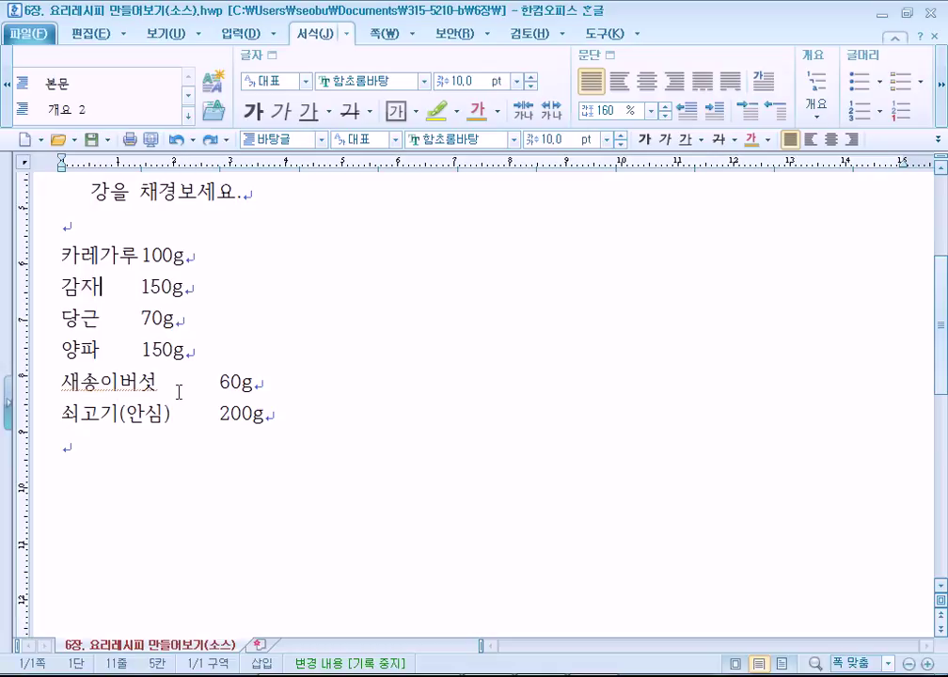
pyautogui.press('Delete')
pyautogui.press('Delete')
pyautogui.press('Delete')
pyautogui.press('Delete')
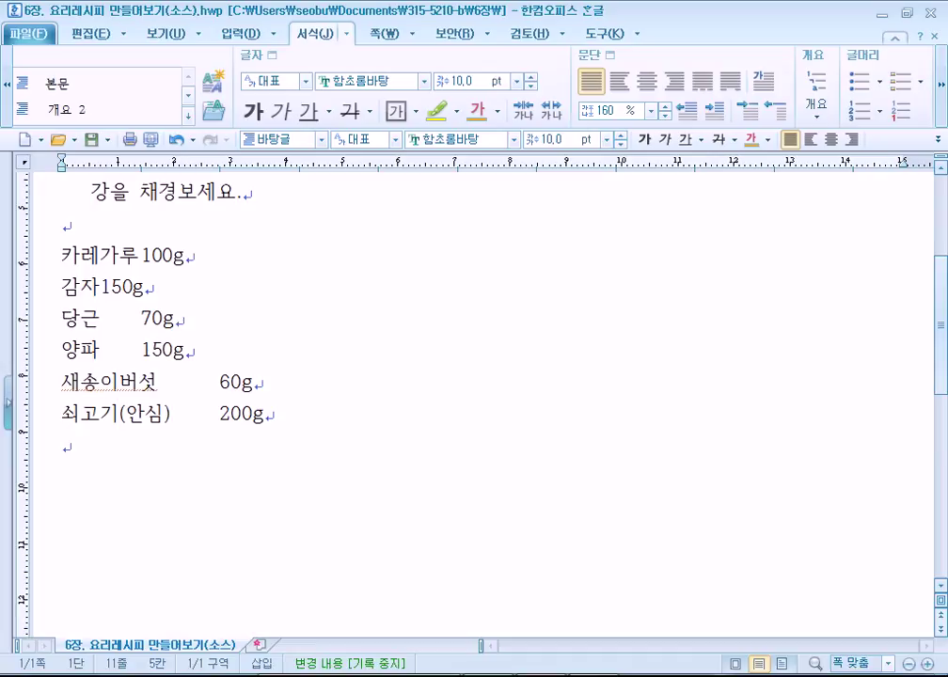
pyautogui.press('Tab')
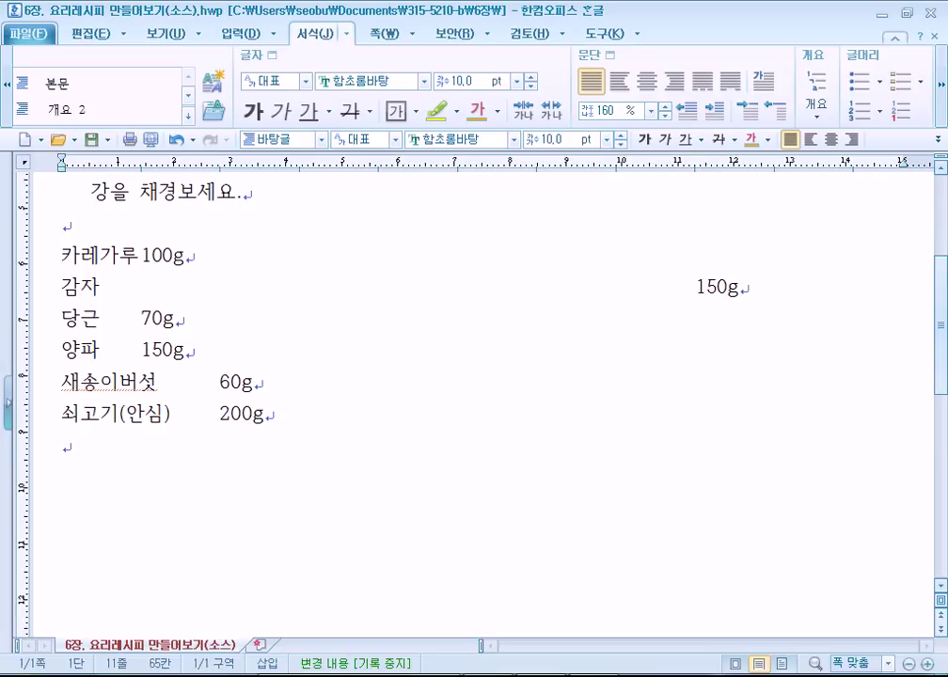
# Remove the surplus spacing before 150g on the 감자 line until it lines up with the amounts on the neighbouring lines
pyautogui.press('BackSpace')
pyautogui.press('BackSpace')
pyautogui.press('BackSpace')
pyautogui.press('BackSpace')
pyautogui.press('BackSpace')
pyautogui.press('BackSpace')
pyautogui.press('BackSpace')
pyautogui.press('BackSpace')
pyautogui.press('BackSpace')
pyautogui.press('BackSpace')
pyautogui.press('BackSpace')
pyautogui.press('BackSpace')
pyautogui.press('BackSpace')
pyautogui.press('BackSpace')
pyautogui.press('BackSpace')
pyautogui.press('BackSpace')
pyautogui.press('BackSpace')
pyautogui.press('BackSpace')
pyautogui.press('BackSpace')
pyautogui.press('BackSpace')
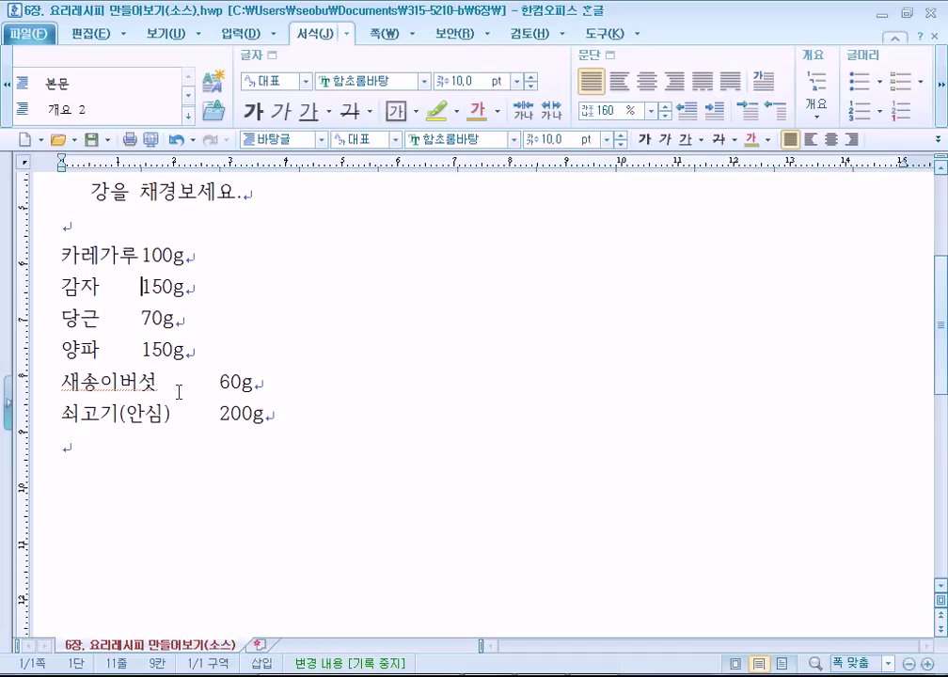
# Step the caret across the tab gaps of the 새송이버섯, 쇠고기(안심) and 카레가루 lines to examine how each is spaced
pyautogui.press('Down')
pyautogui.press('Down')
pyautogui.press('Down')
pyautogui.press('Right')
pyautogui.press('Left')
pyautogui.press('Down')
pyautogui.press('Right')
pyautogui.press('Left')
pyautogui.press('Up')
pyautogui.press('Up')
pyautogui.press('Up')
pyautogui.press('Up')
pyautogui.press('Up')
pyautogui.press('Left')
pyautogui.press('Tab')
pyautogui.press('BackSpace')
# Select the six ingredient lines from 카레가루 to 쇠고기(안심) and open their paragraph tab settings
pyautogui.moveTo(62, 254); pyautogui.dragTo(303, 444)
pyautogui.moveTo(60, 259); pyautogui.dragTo(282, 423)
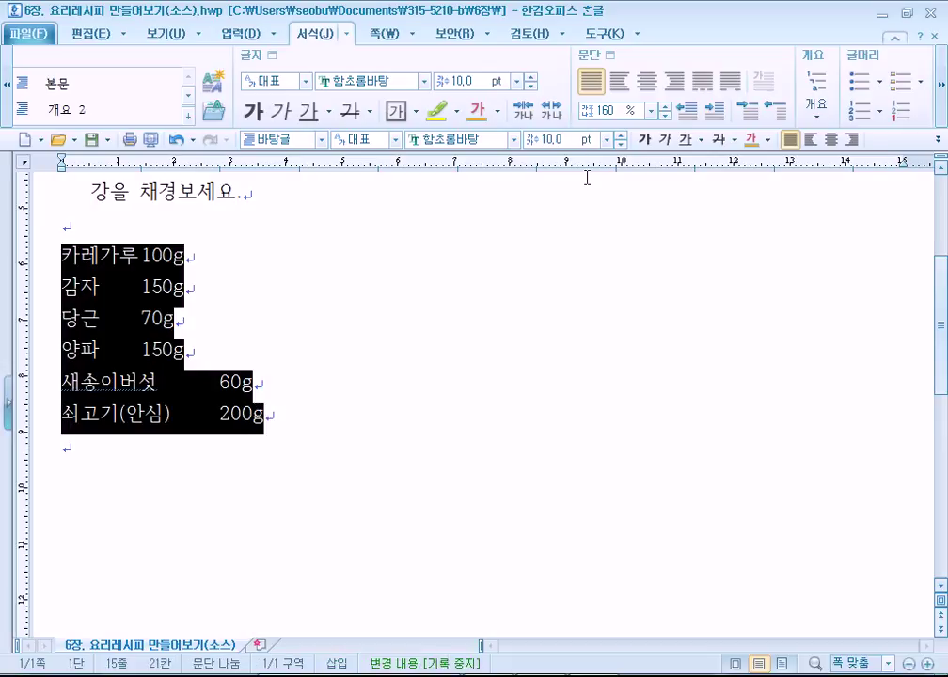
pyautogui.click(611, 56)
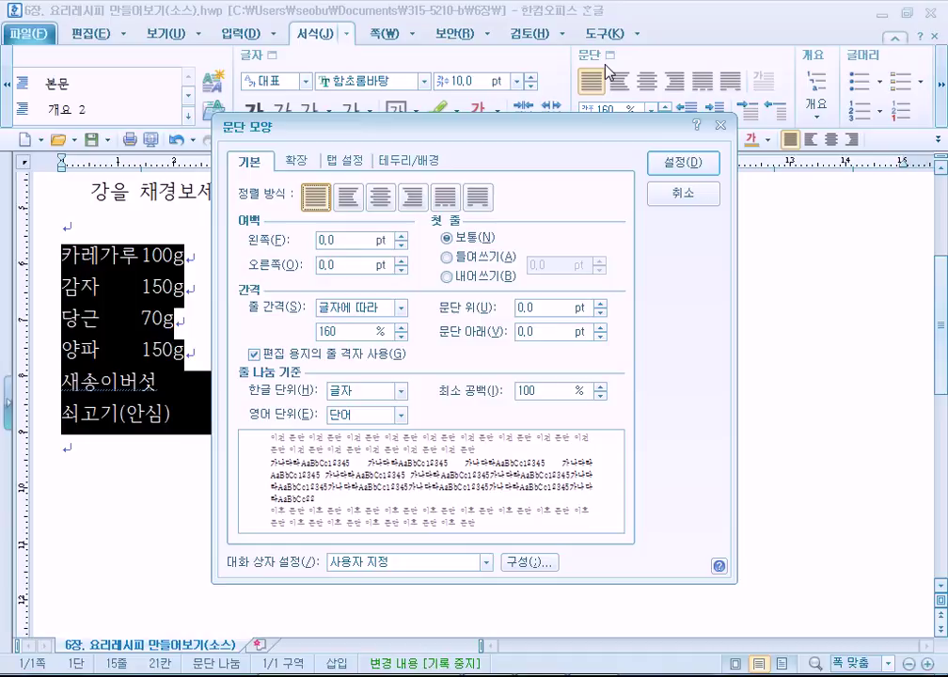
pyautogui.click(679, 163)
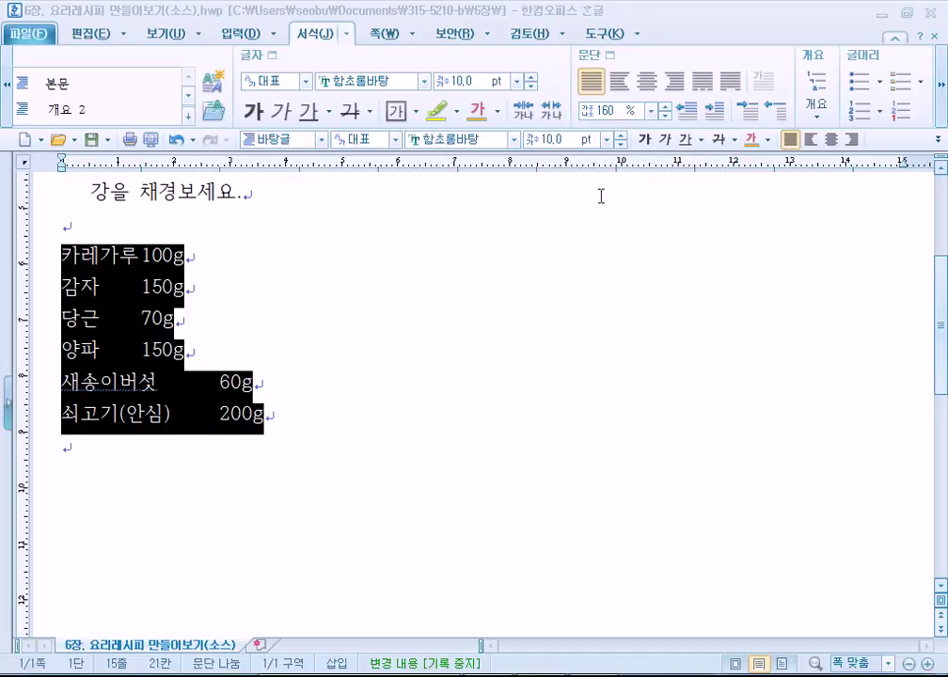
pyautogui.rightClick(115, 279)
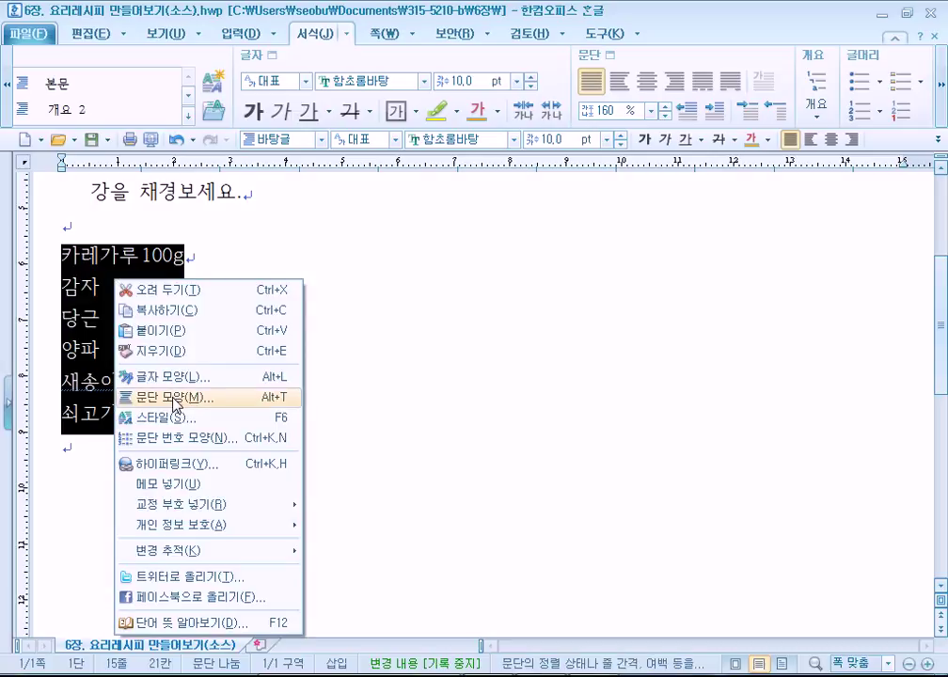
pyautogui.click(605, 59)
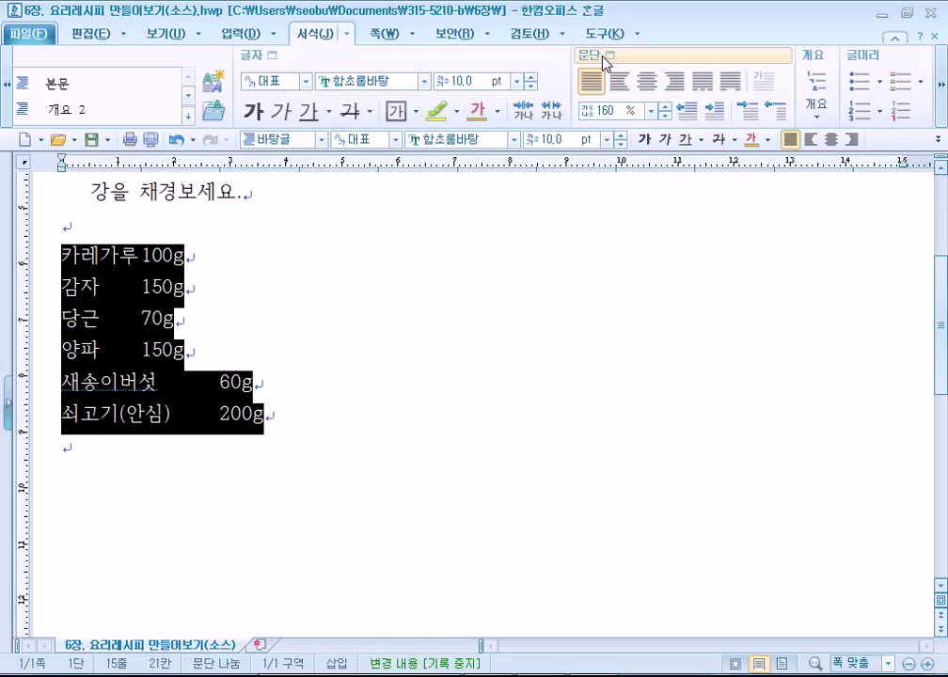
pyautogui.click(605, 62)
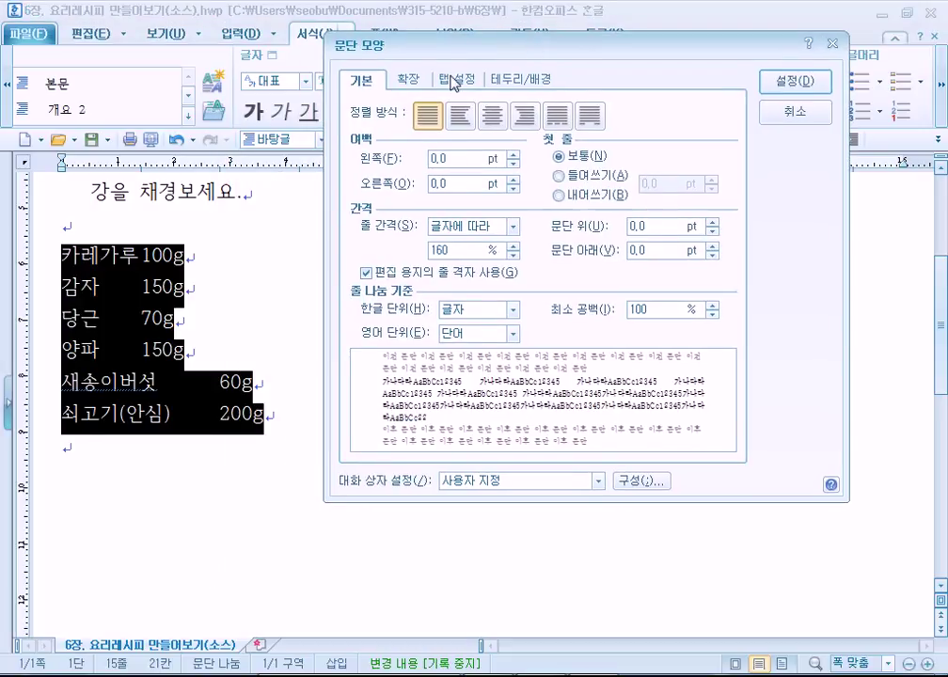
pyautogui.click(457, 79)
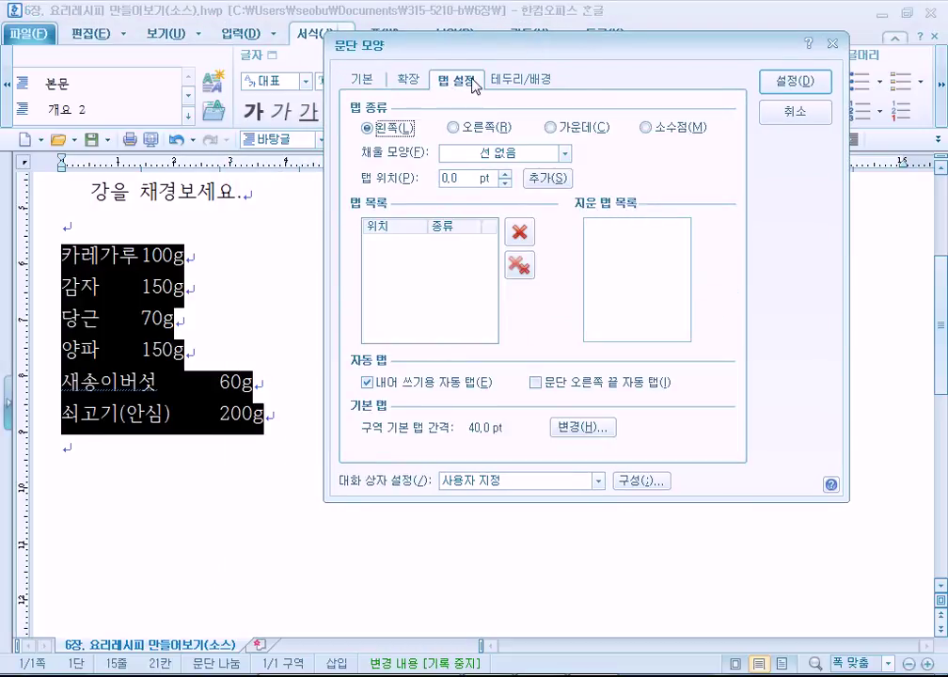
pyautogui.moveTo(491, 49); pyautogui.dragTo(530, 18)
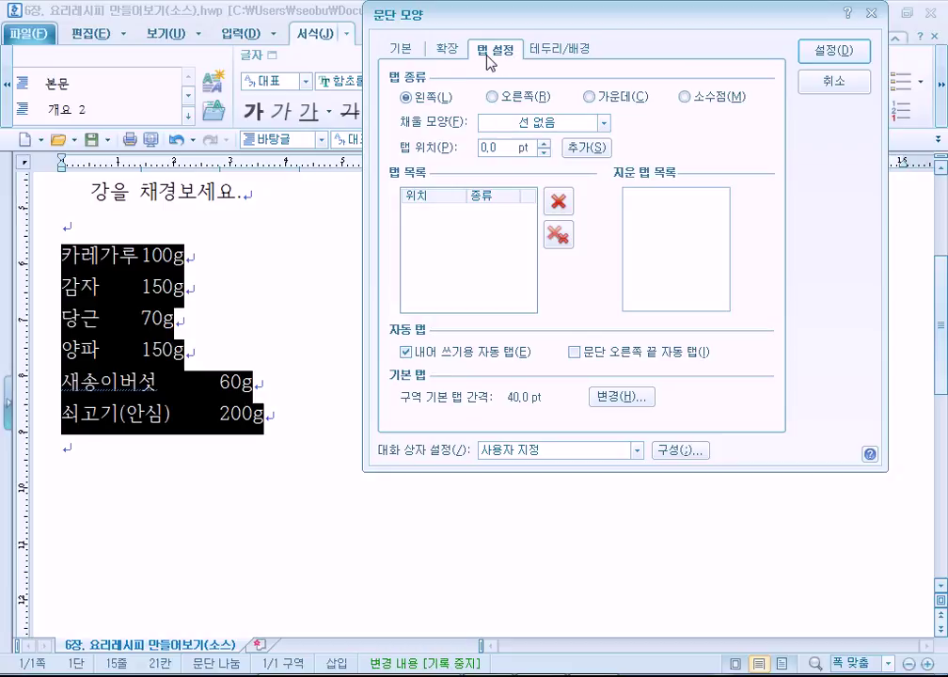
# Define a right-aligned tab (오른쪽) with the large round-dot fill at position 400 pt
pyautogui.click(511, 126)
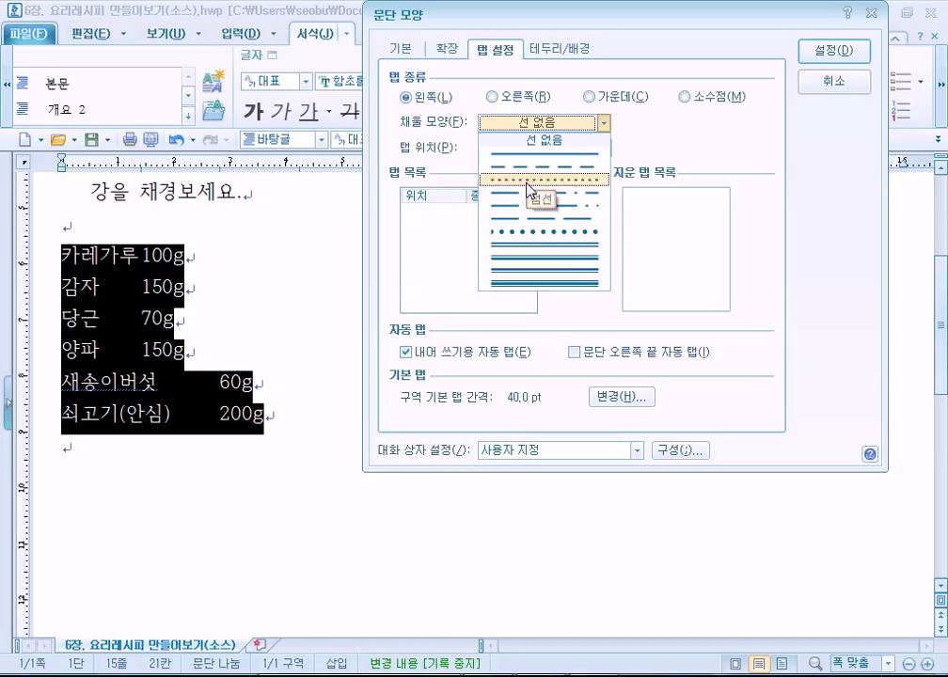
pyautogui.click(527, 232)
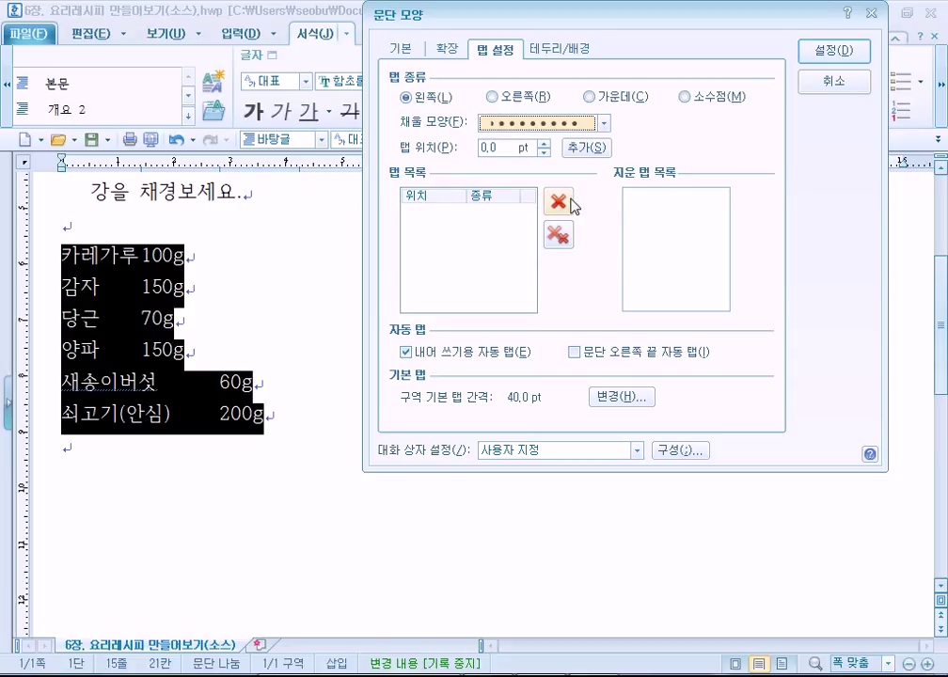
pyautogui.click(502, 96)
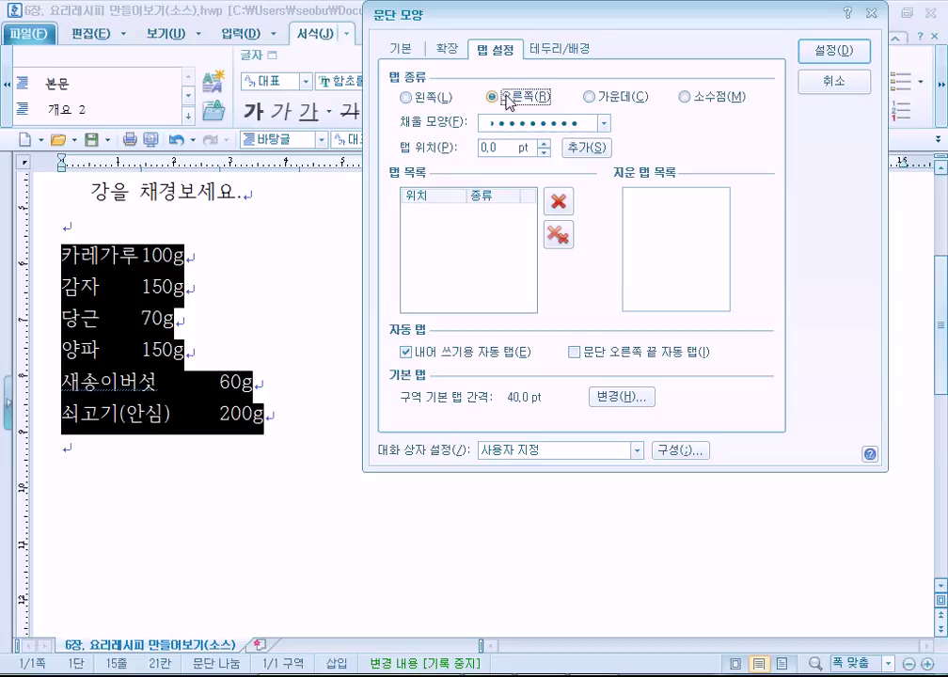
pyautogui.click(429, 98)
pyautogui.click(544, 143)
pyautogui.click(544, 143)
pyautogui.click(544, 143)
pyautogui.write('400')
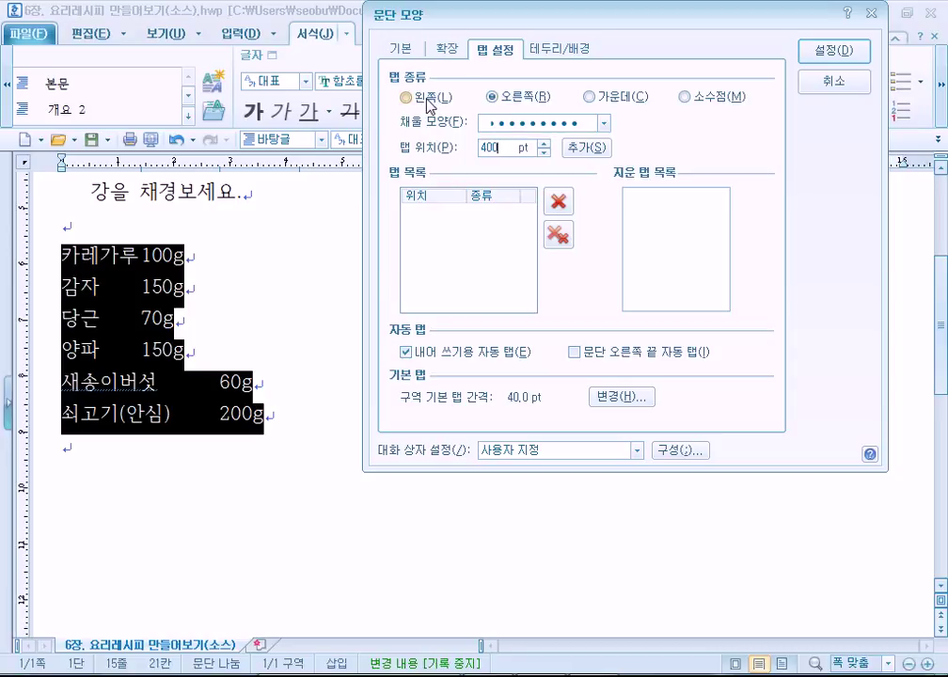
# Add the 400 pt right tab with its round-dot fill, apply it to the ingredient lines, and undo it
pyautogui.click(500, 126)
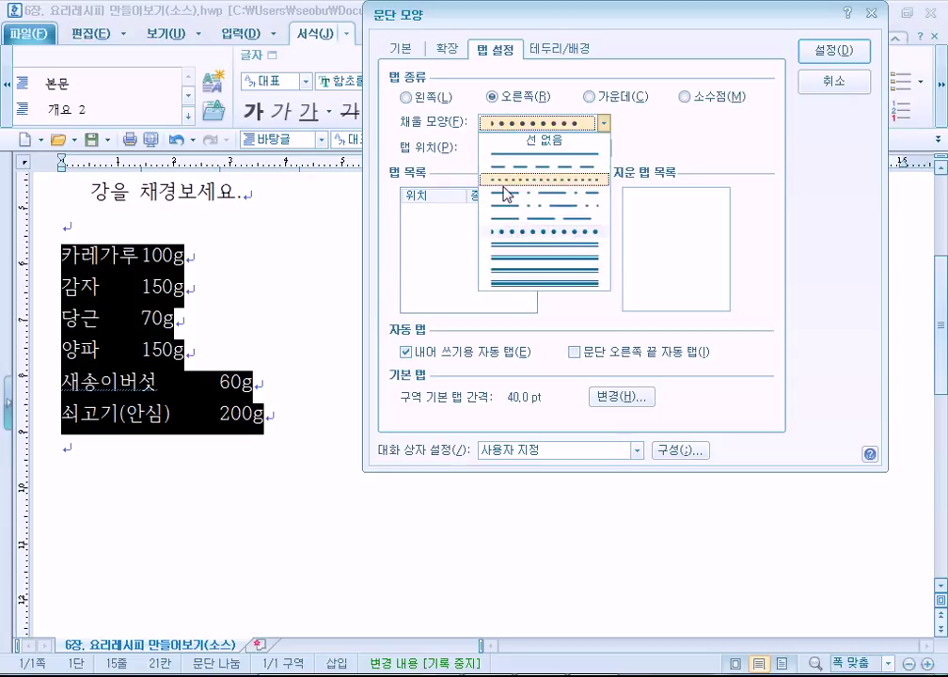
pyautogui.click(518, 242)
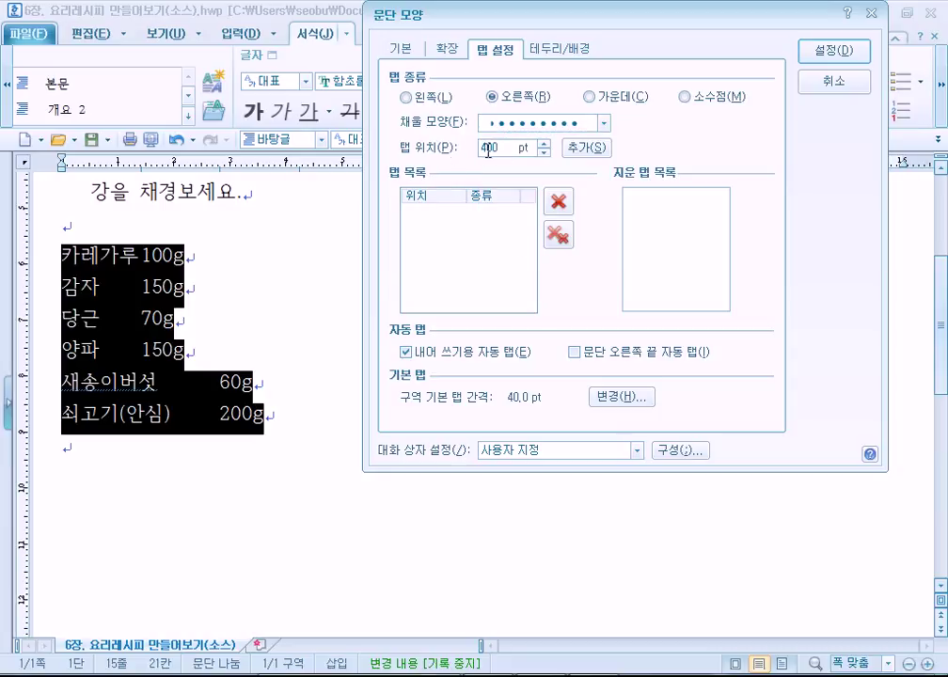
pyautogui.click(586, 148)
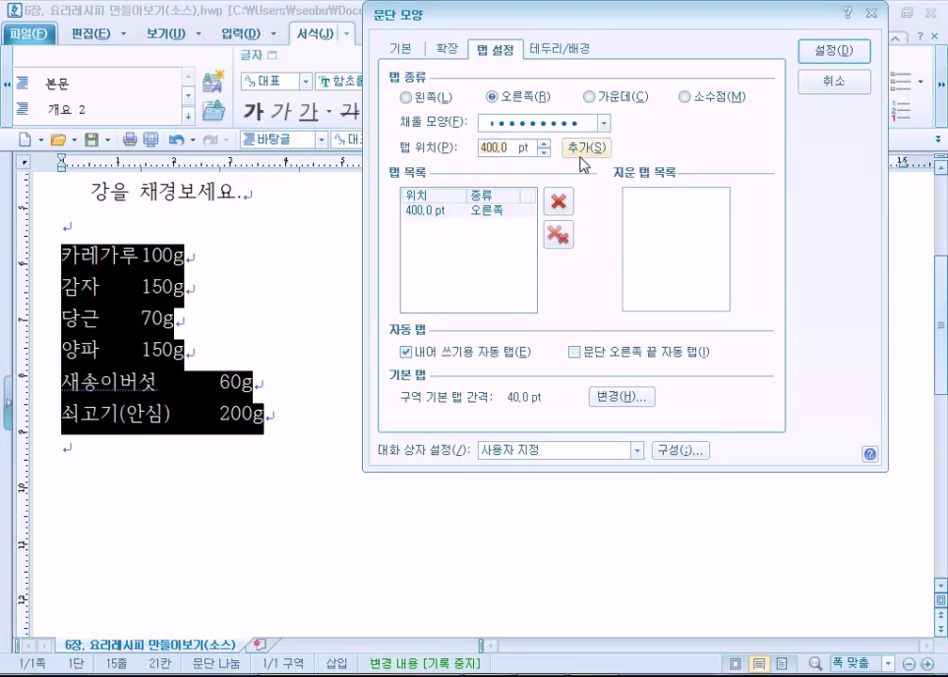
pyautogui.click(431, 211)
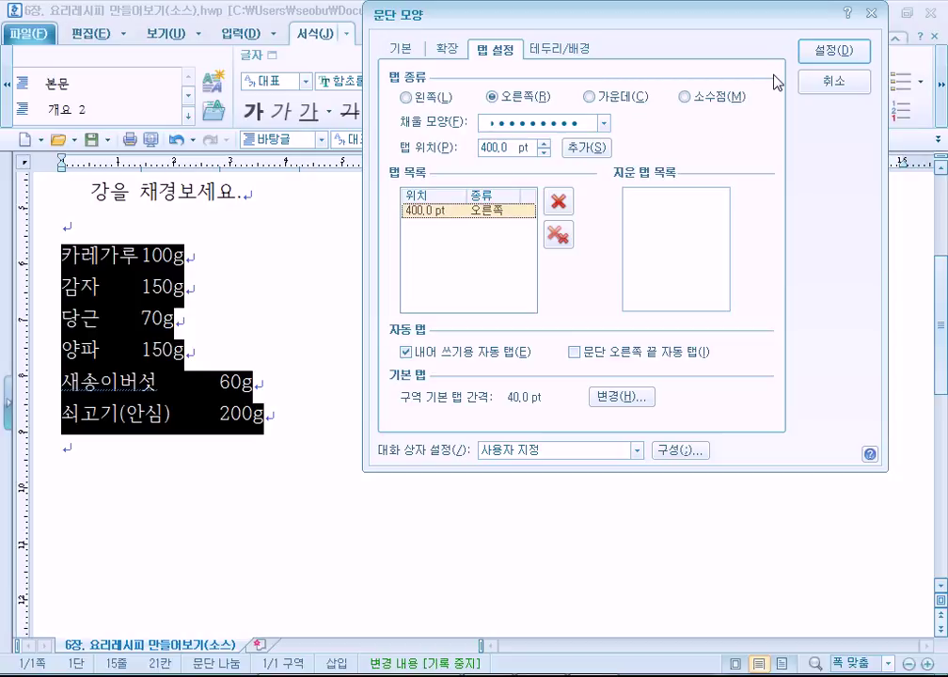
pyautogui.click(840, 48)
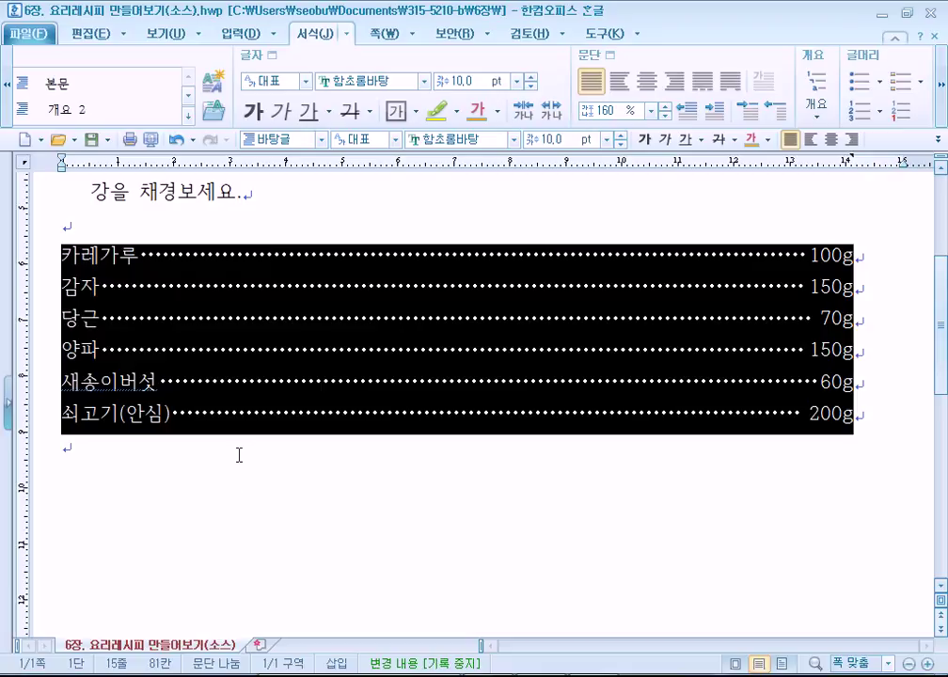
pyautogui.click(176, 139)
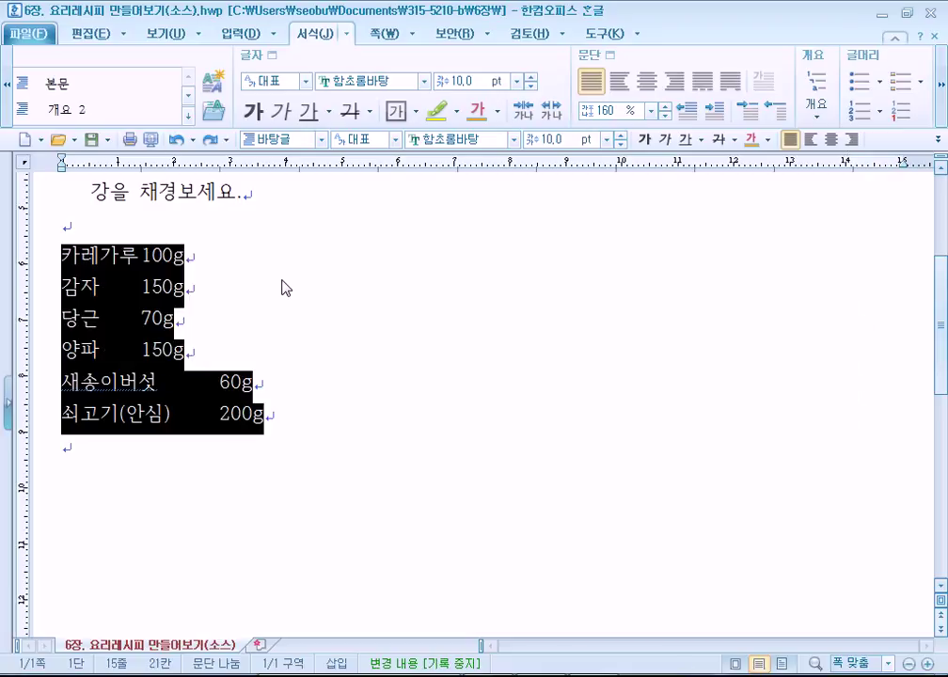
# Fill the space between 카레가루 and 100g with a long run of hyphens reaching near the right margin
pyautogui.click(139, 256)
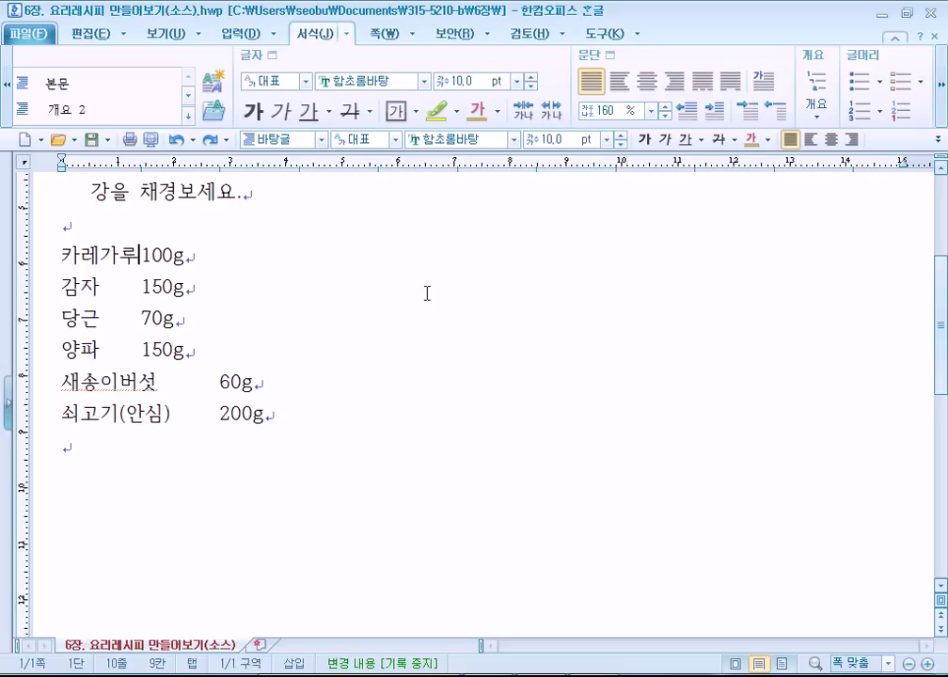
pyautogui.write('-----------------------------------------')
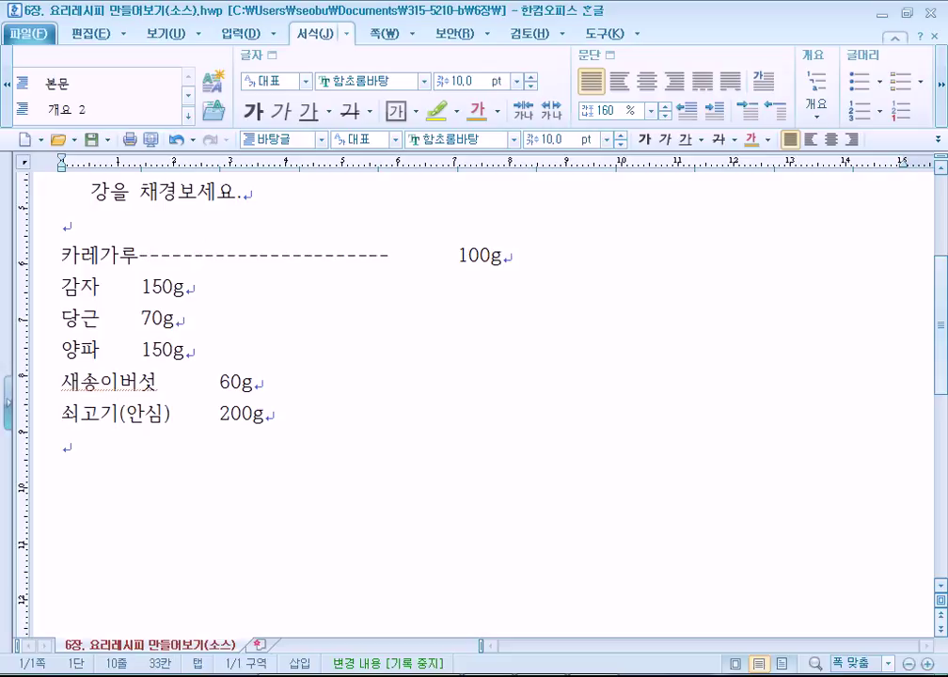
pyautogui.write('-------------------------')
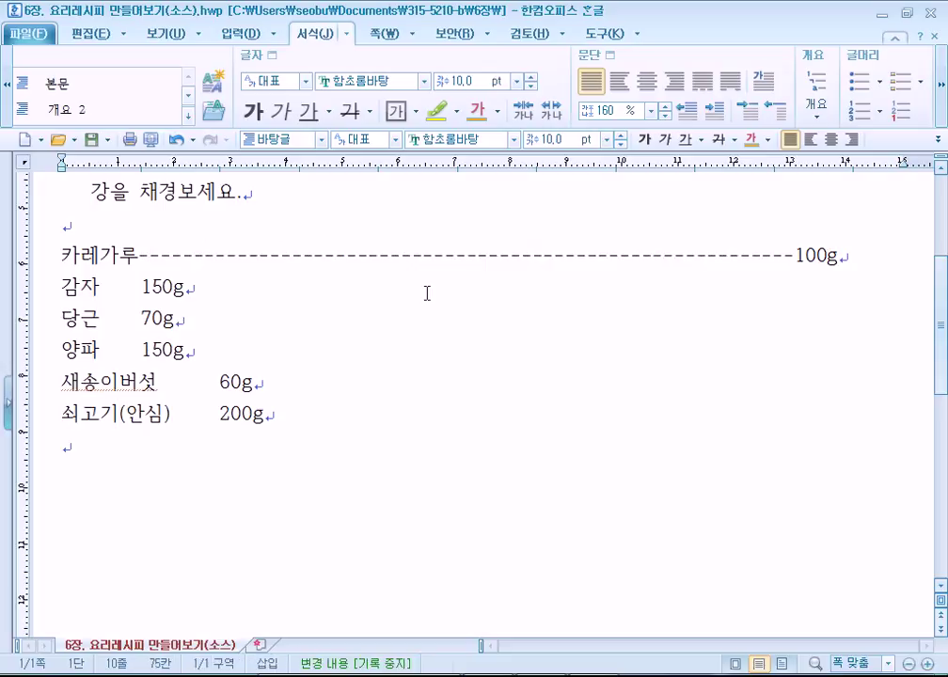
pyautogui.write('----')
# Replace the gap between 감자 and 150g with a run of hyphens that brings the amount near the right margin
pyautogui.press('Down')
pyautogui.press('Left')
pyautogui.press('Left')
pyautogui.press('Left')
pyautogui.press('Left')
pyautogui.press('Left')
pyautogui.press('Left')
pyautogui.press('Right')
pyautogui.press('Delete')
pyautogui.write('---------------------------------------------------------------------------')
# Replace the gap between 당근 and 70g with hyphens, undoing the accidental deletion of the 7
pyautogui.press('Down')
pyautogui.press('Left')
pyautogui.press('Left')
pyautogui.press('Left')
pyautogui.press('Left')
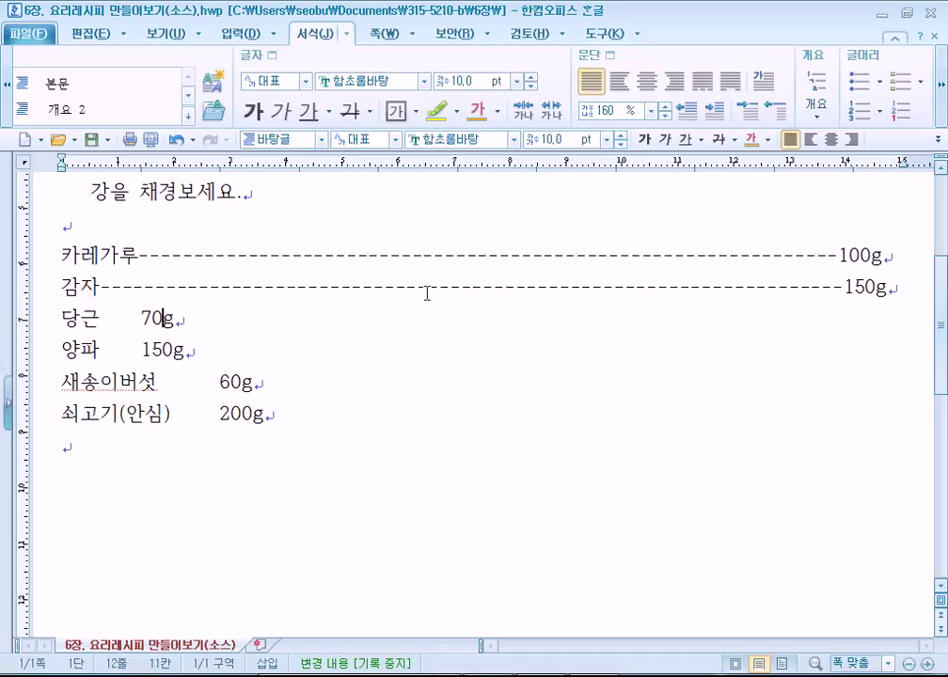
pyautogui.press('Delete')
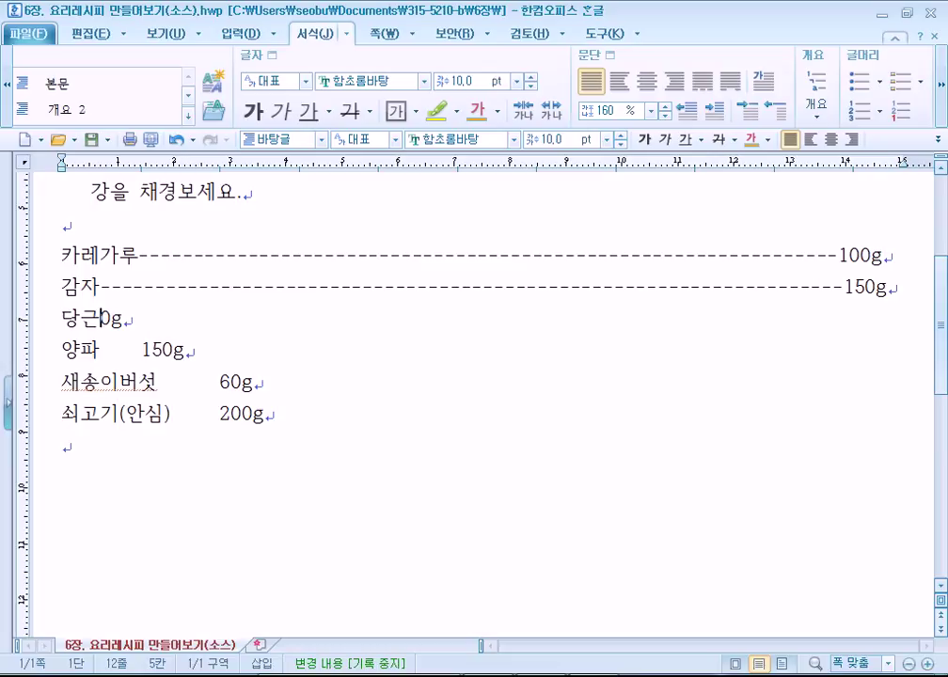
pyautogui.hotkey('ctrl', 'z')
pyautogui.write('--------------------------------------------')
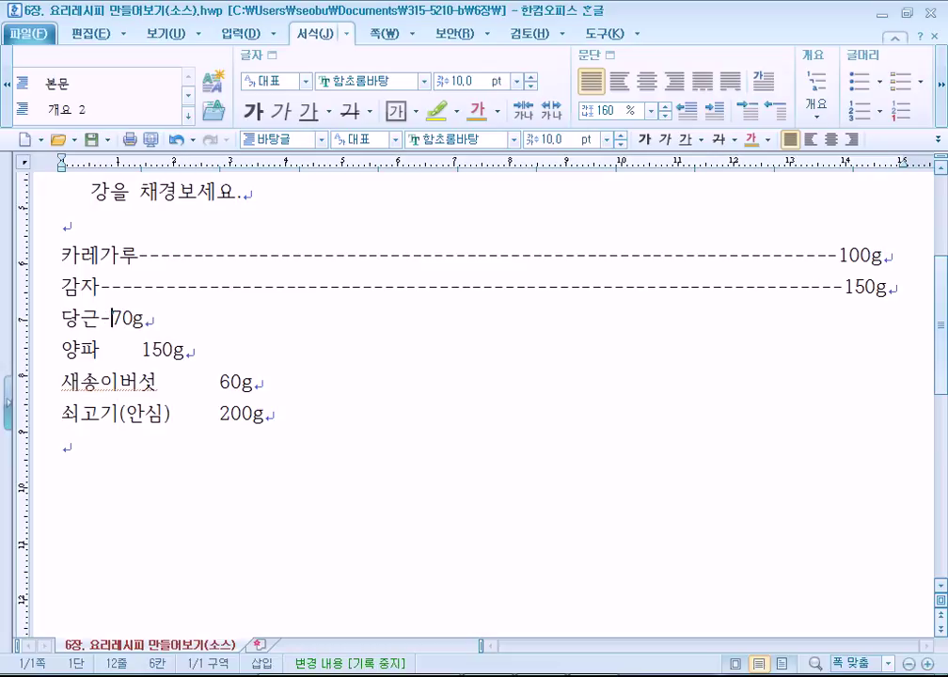
pyautogui.write('--------------------------------')
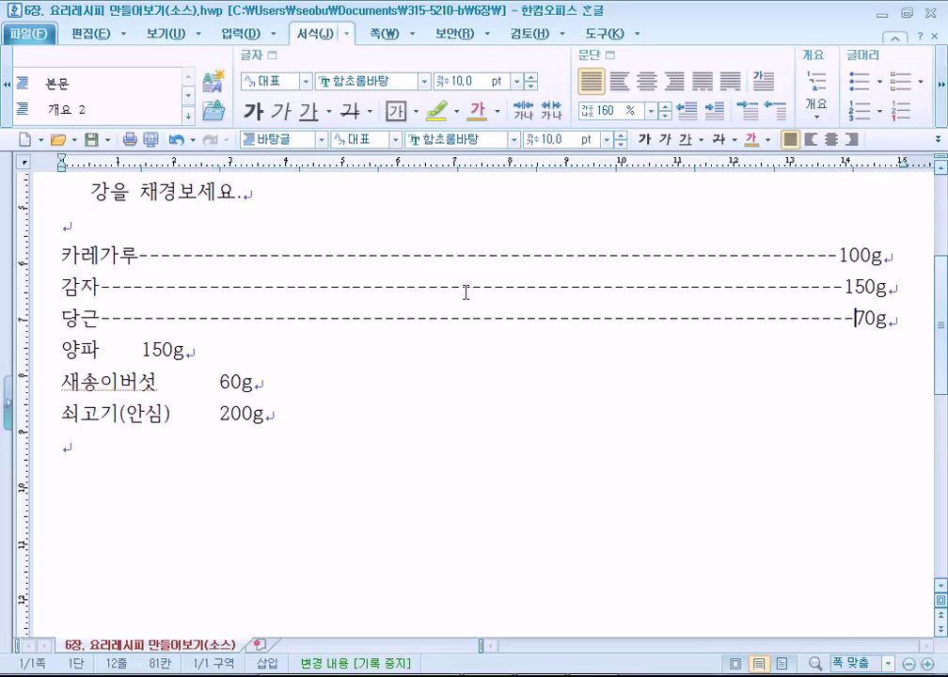
# Compare where the hyphen-filled amounts end, and undo all the hyphens on the 당근, 감자 and 카레가루 lines
pyautogui.click(872, 252)
pyautogui.press('Down')
pyautogui.hotkey('ctrl', 'z')
pyautogui.hotkey('ctrl', 'z')
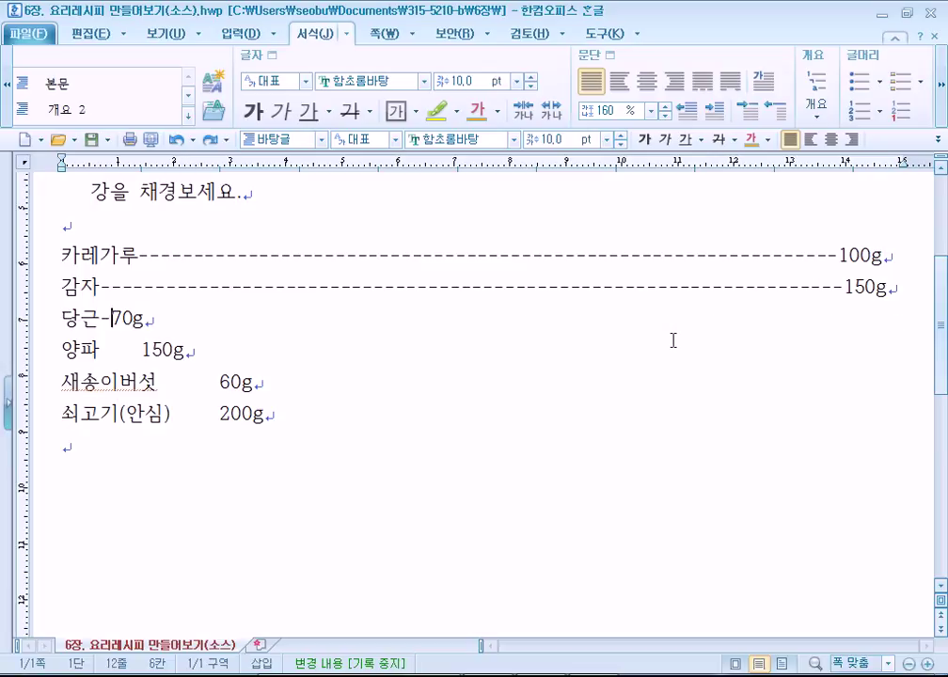
pyautogui.hotkey('ctrl', 'z')
pyautogui.hotkey('ctrl', 'z')
pyautogui.hotkey('ctrl', 'z')
pyautogui.hotkey('ctrl', 'z')
pyautogui.hotkey('ctrl', 'z')
pyautogui.hotkey('ctrl', 'z')
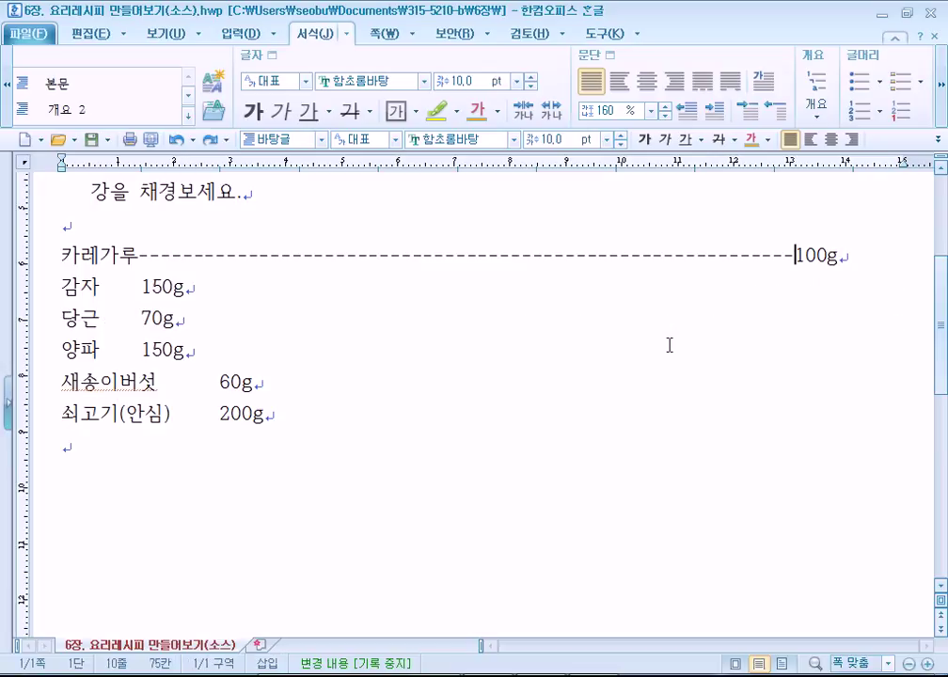
pyautogui.hotkey('ctrl', 'z')
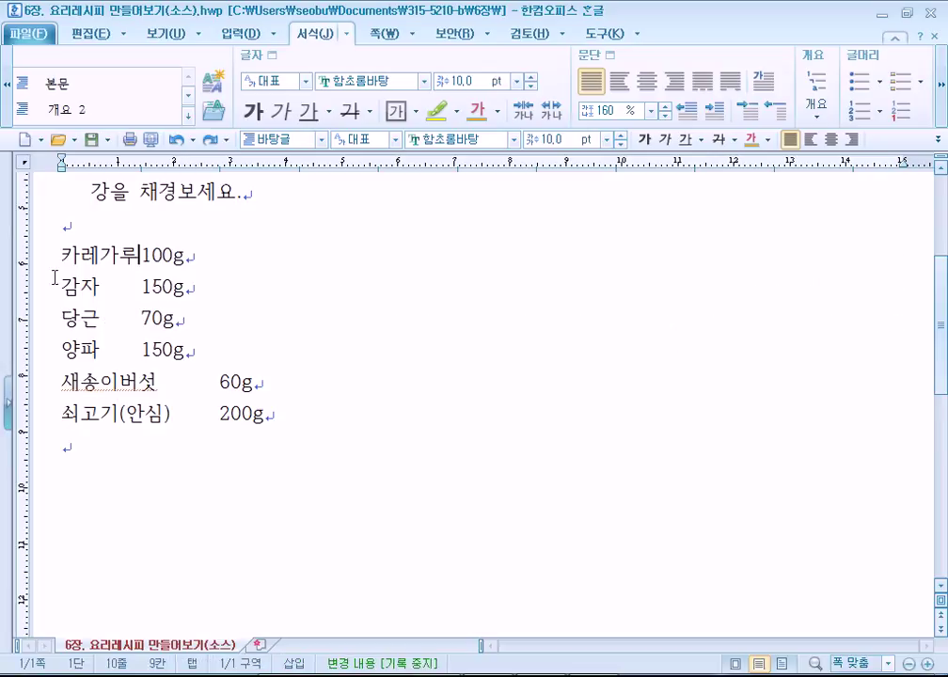
# Add a right tab at 400 pt with a dotted fill to the six ingredient lines from 카레가루 to 쇠고기(안심)
pyautogui.moveTo(62, 255); pyautogui.dragTo(288, 417)
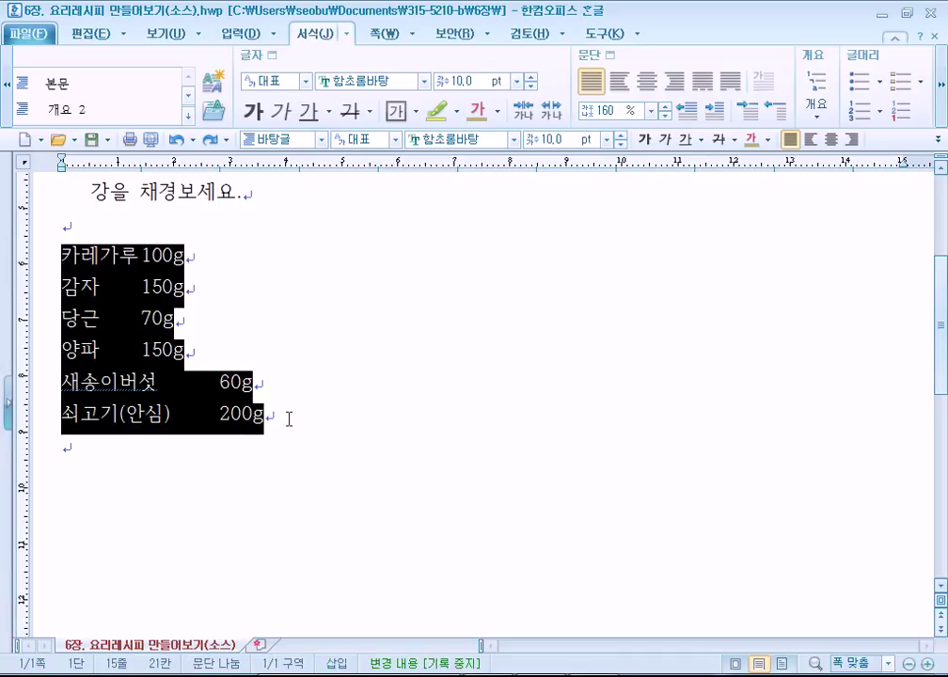
pyautogui.click(603, 56)
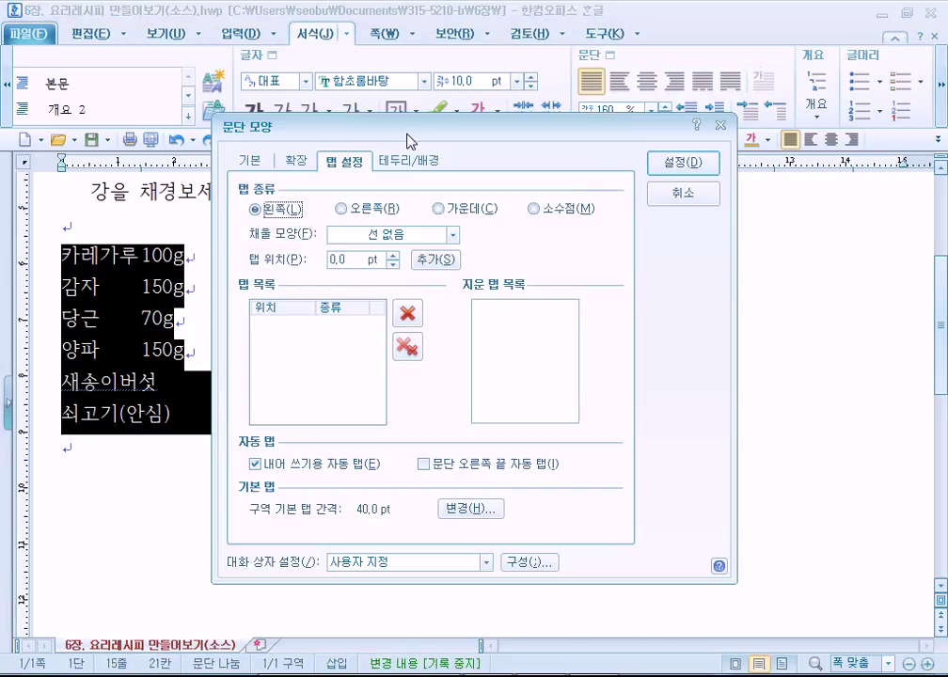
pyautogui.moveTo(410, 126); pyautogui.dragTo(565, 66)
pyautogui.click(498, 148)
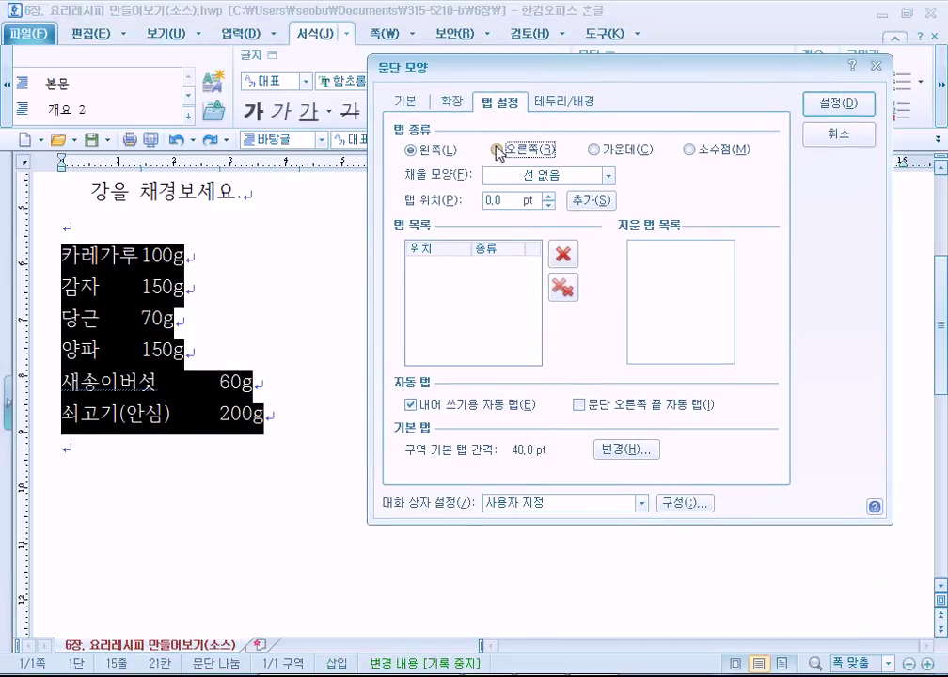
pyautogui.click(536, 176)
pyautogui.click(540, 281)
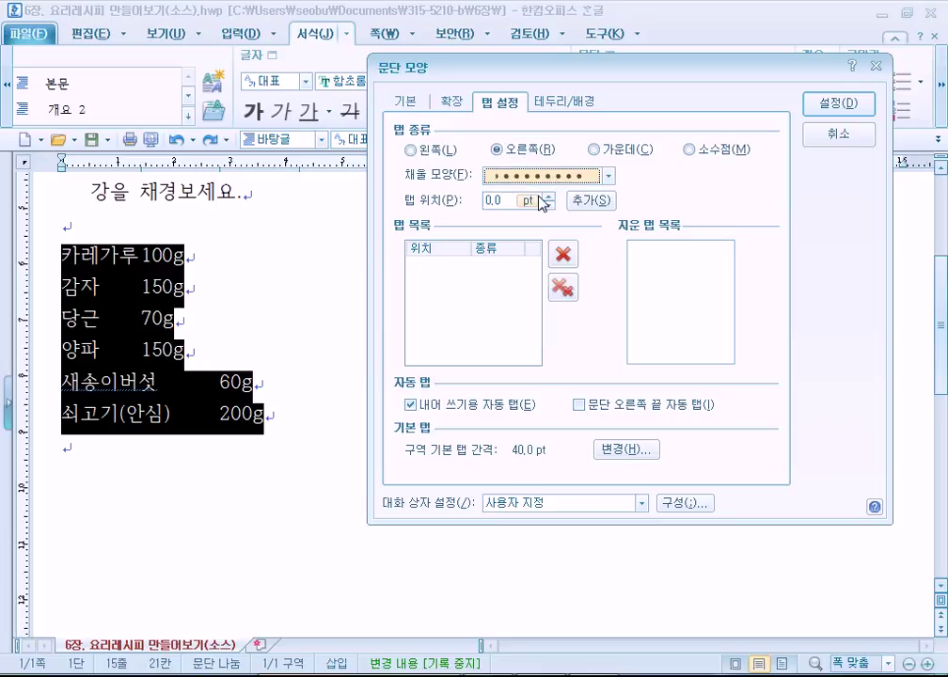
pyautogui.click(504, 201)
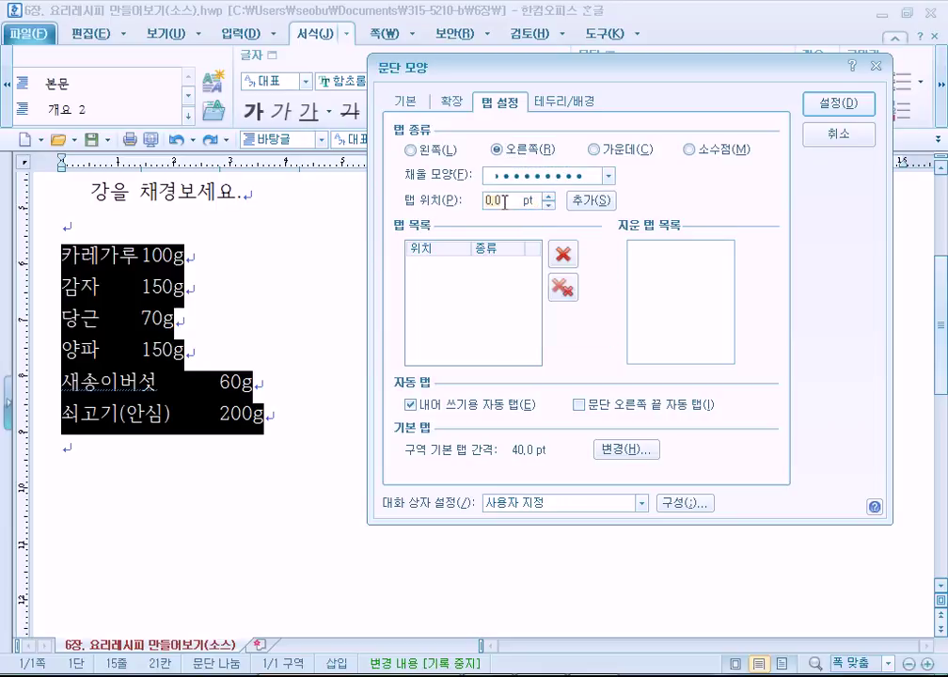
pyautogui.write('400')
pyautogui.click(606, 201)
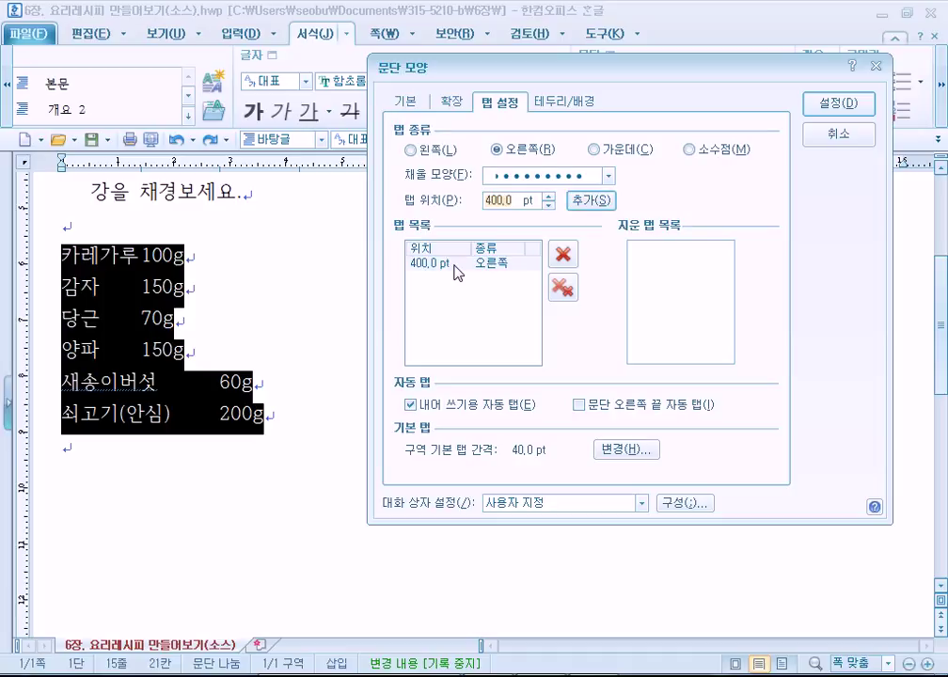
pyautogui.click(836, 103)
pyautogui.click(682, 414)
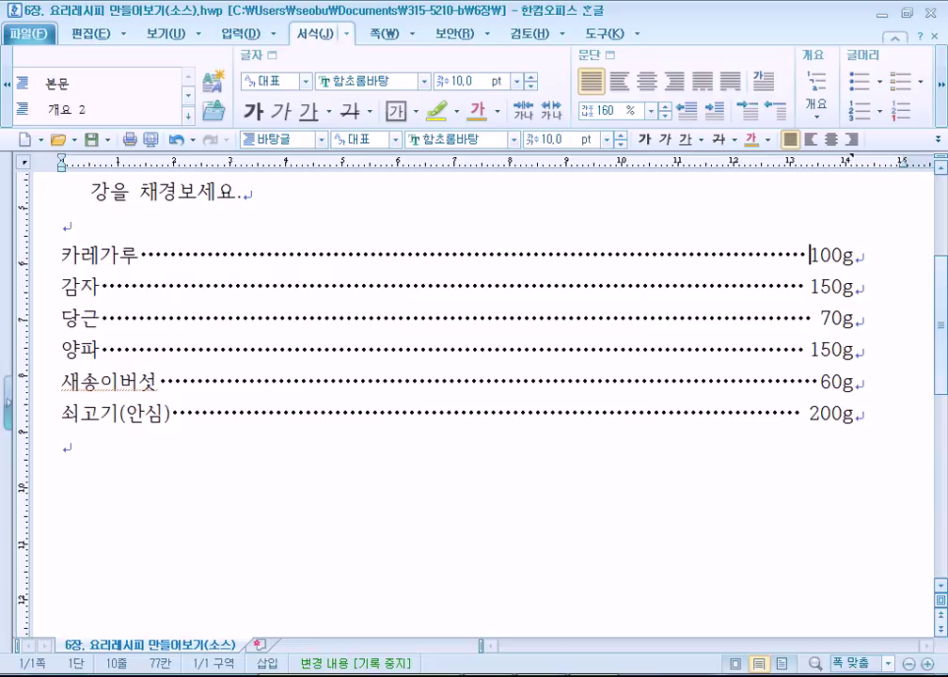
# Switch to Notepad and enter the indented decimals 1.5, 20.75 and 1.123 on separate lines below 문단 = 단락
pyautogui.hotkey('alt', 'Tab')
pyautogui.write('1.')
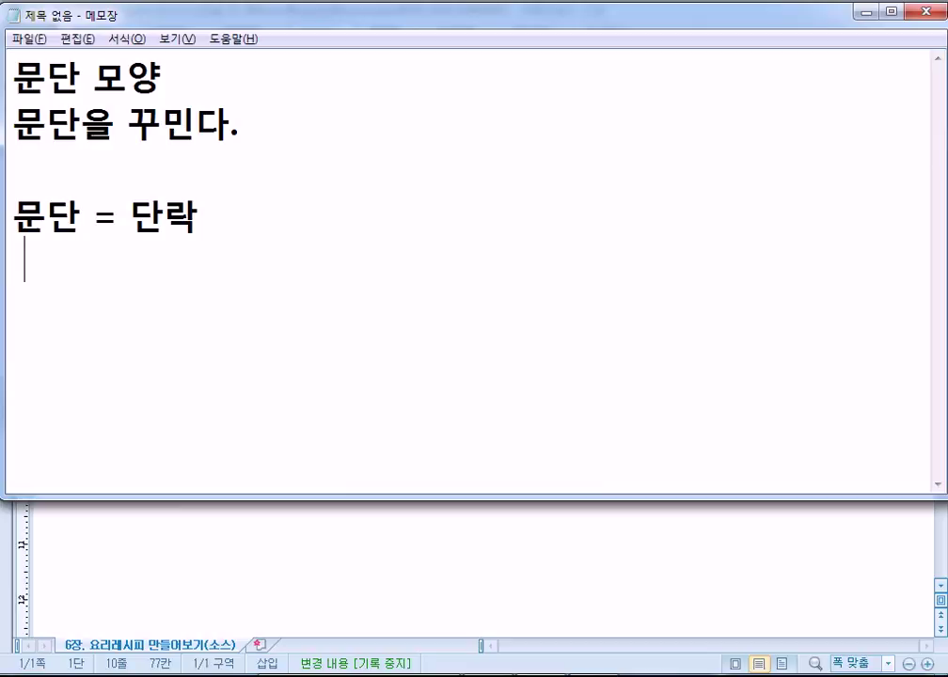
pyautogui.write('5')
pyautogui.press('Return')
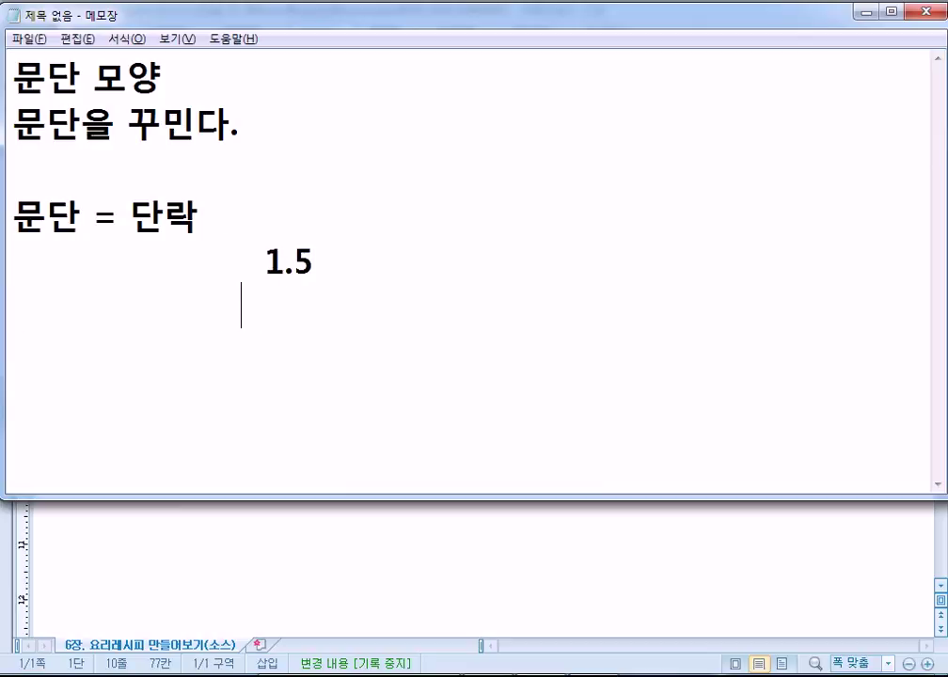
pyautogui.write('20.75')
pyautogui.press('Return')
pyautogui.press('BackSpace')
pyautogui.write('1.123')
pyautogui.press('Return')
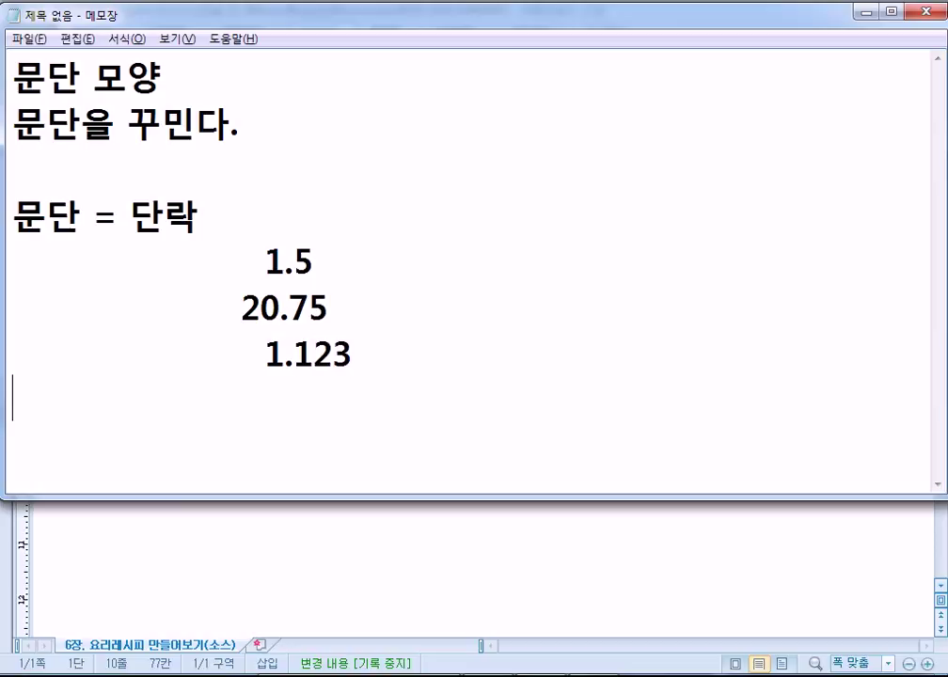
# Shift 20.75 so its decimal point lines up with those of 1.5 and 1.123, and highlight each decimal point in turn
pyautogui.moveTo(279, 313); pyautogui.dragTo(223, 320)
pyautogui.click(256, 268)
pyautogui.click(242, 315)
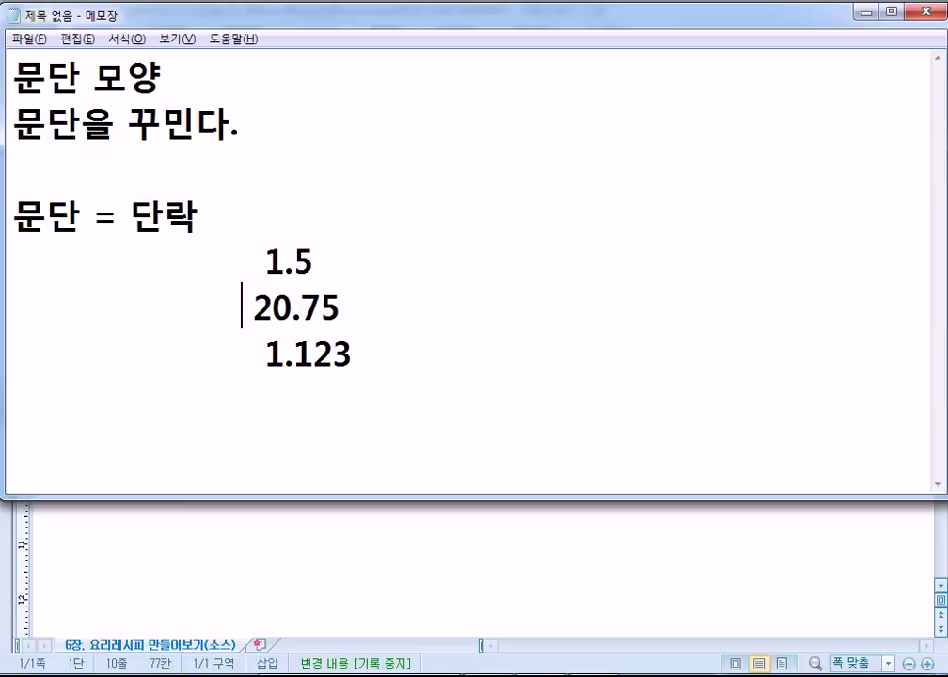
pyautogui.moveTo(282, 266); pyautogui.dragTo(293, 269)
pyautogui.moveTo(287, 312); pyautogui.dragTo(299, 314)
pyautogui.moveTo(285, 360); pyautogui.dragTo(299, 365)
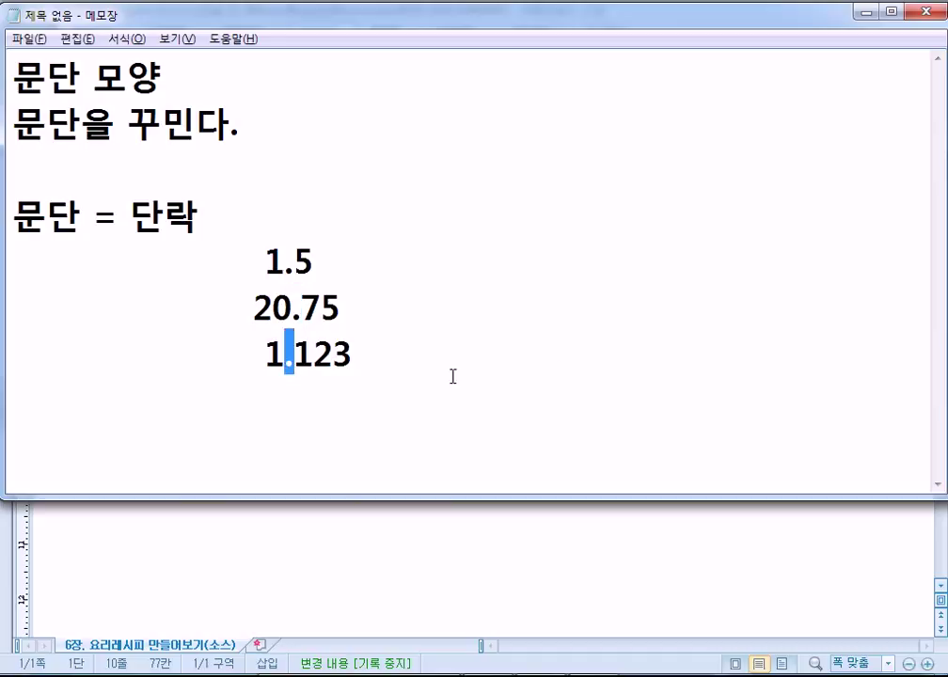
# Return to the Hangul recipe and add a dotted decimal tab at 200 pt to the six ingredient lines
pyautogui.hotkey('alt', 'Tab')
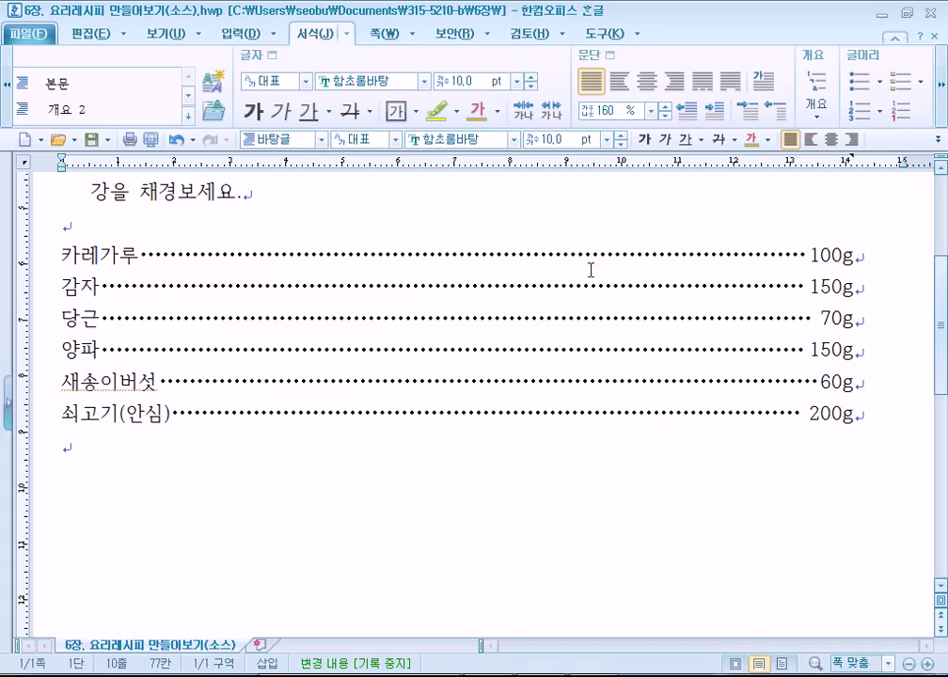
pyautogui.moveTo(62, 254); pyautogui.dragTo(837, 414)
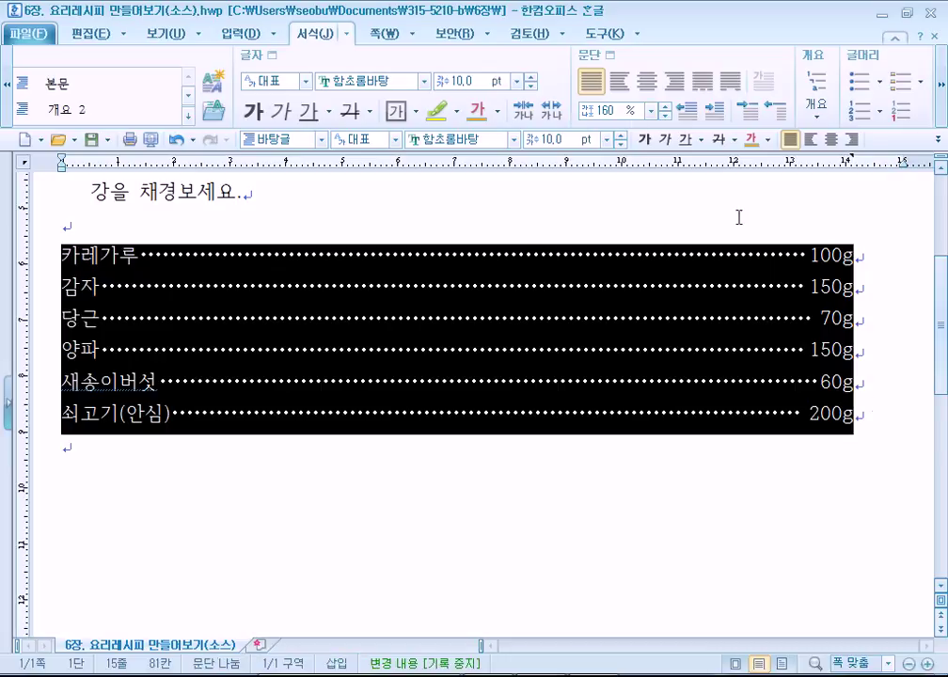
pyautogui.click(618, 60)
pyautogui.click(543, 213)
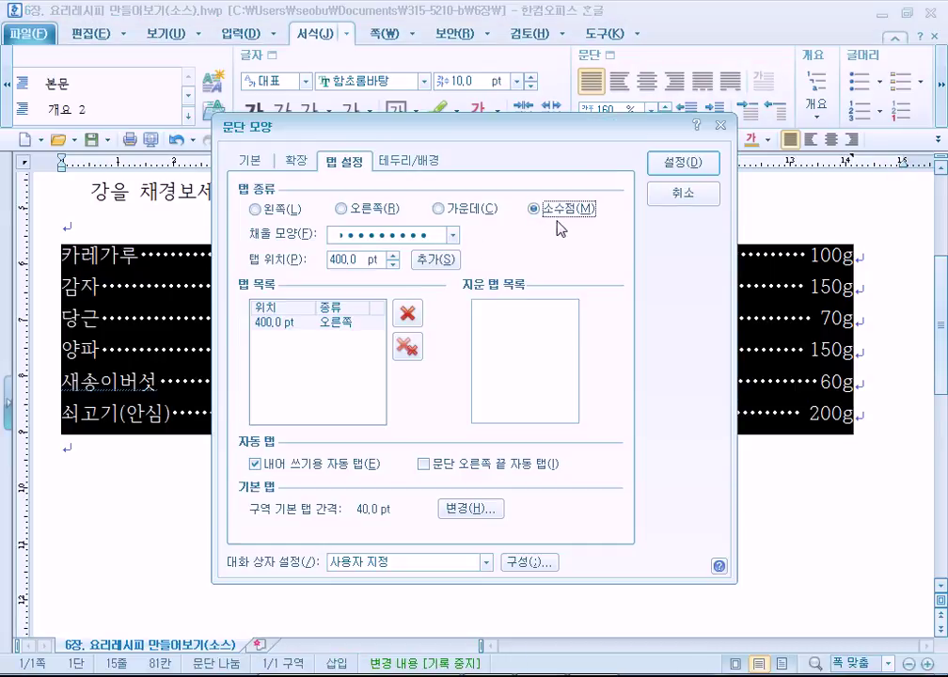
pyautogui.moveTo(546, 125); pyautogui.dragTo(504, 24)
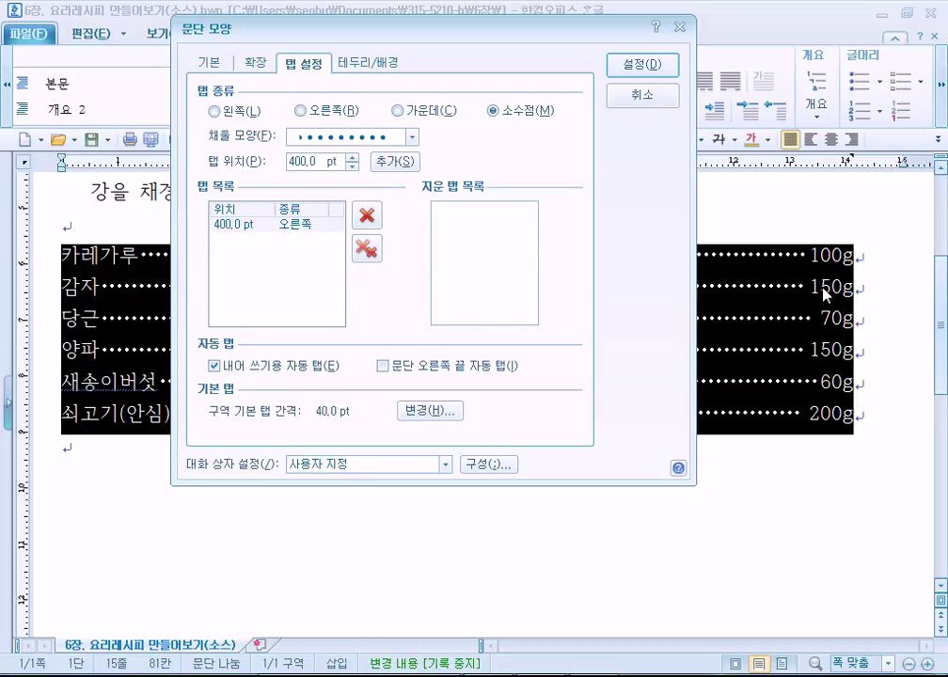
pyautogui.doubleClick(330, 162)
pyautogui.write('200')
pyautogui.click(377, 162)
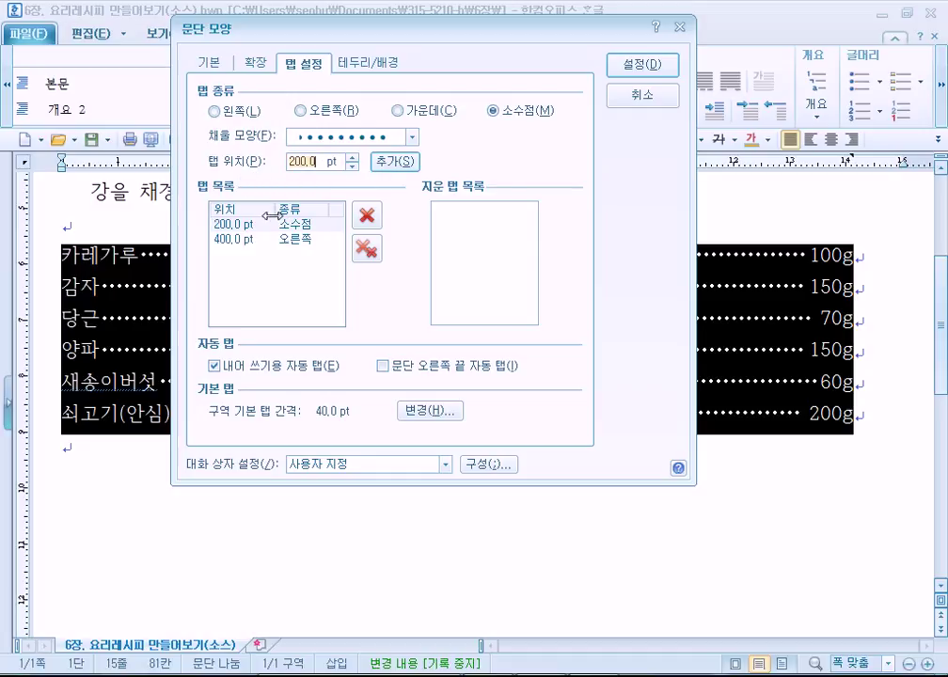
pyautogui.click(640, 68)
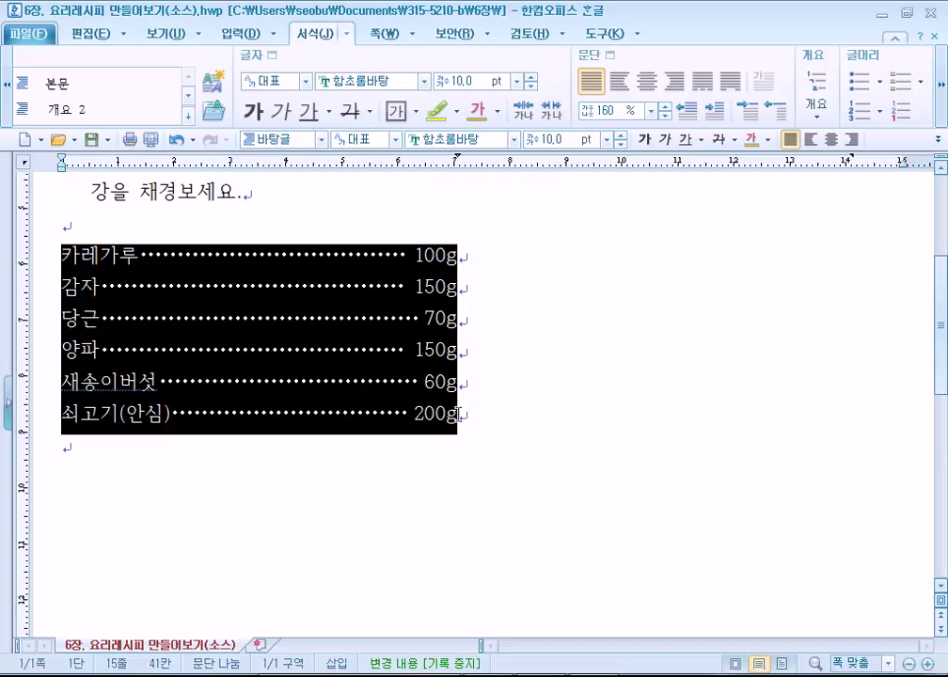
# Add a second tab and 33 after 100g on the 카레가루 line, and compare both values with the ruler's tab markers
pyautogui.click(465, 261)
pyautogui.press('Tab')
pyautogui.write('33')
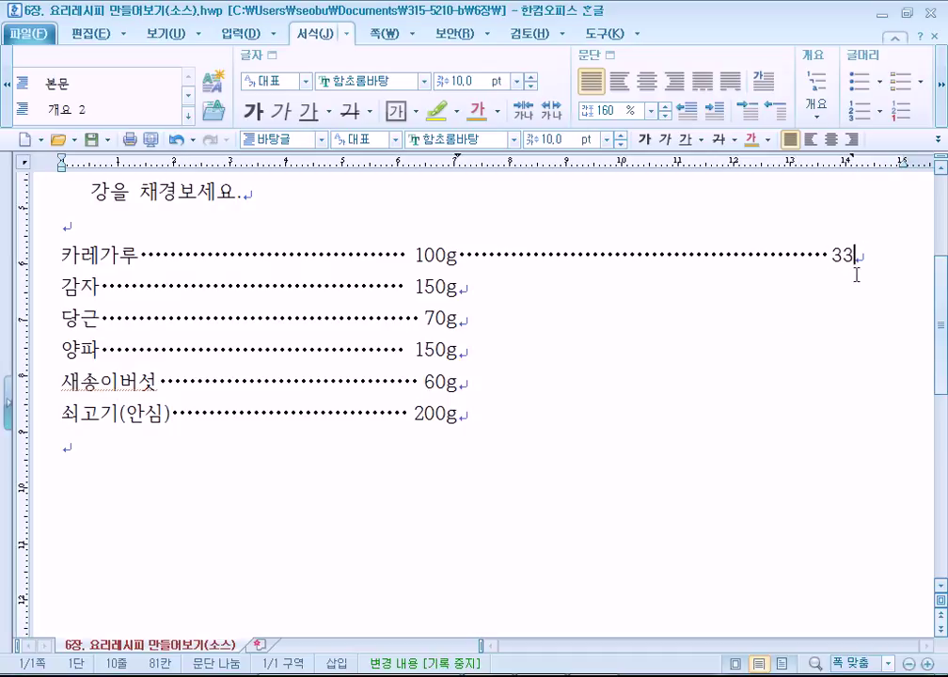
pyautogui.moveTo(415, 255); pyautogui.dragTo(458, 255)
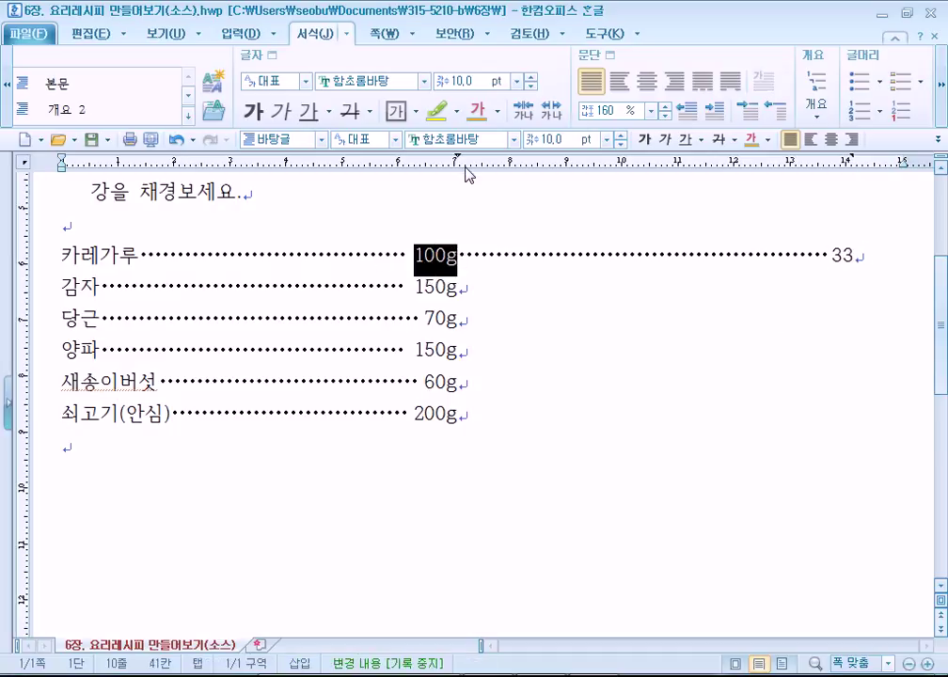
pyautogui.click(458, 162)
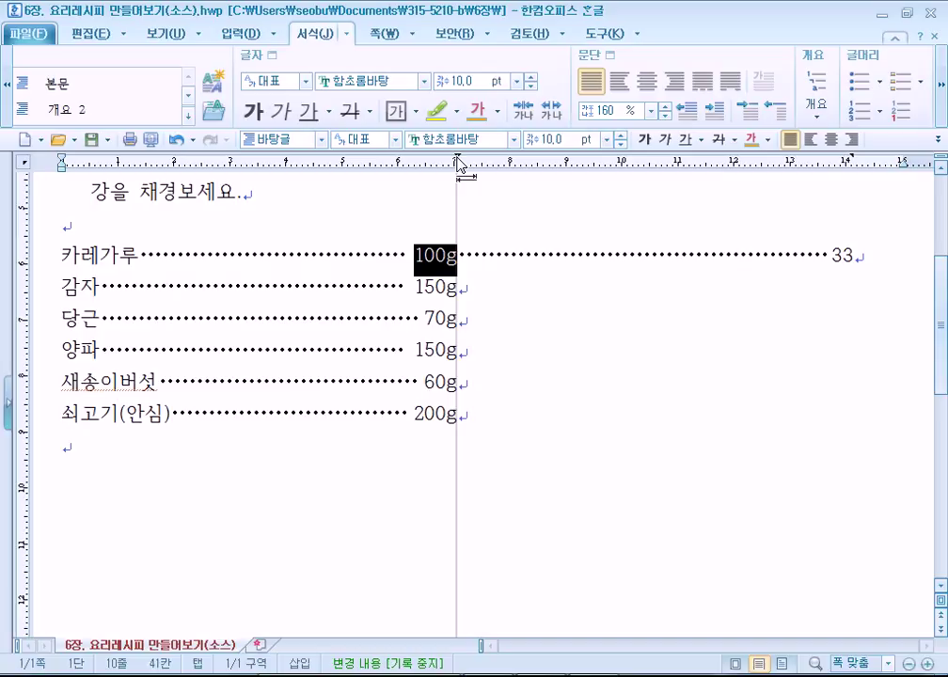
pyautogui.click(852, 164)
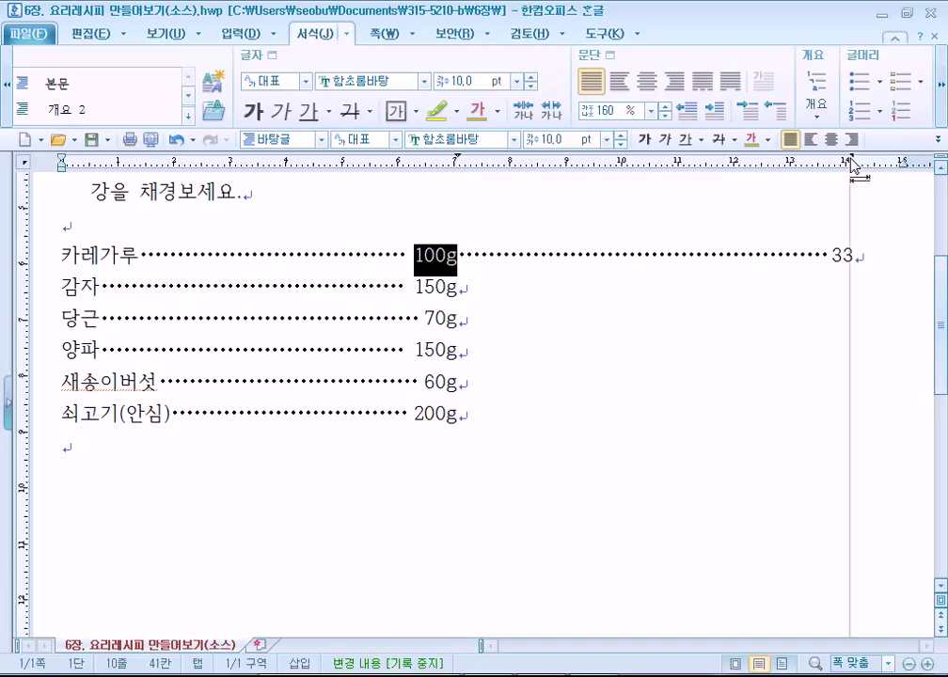
# Undo the added 33 with its tab and the 200 pt decimal tab on the ingredient lines
pyautogui.hotkey('ctrl', 'z')
pyautogui.hotkey('ctrl', 'z')
pyautogui.hotkey('ctrl', 'z')
pyautogui.hotkey('ctrl', 'z')
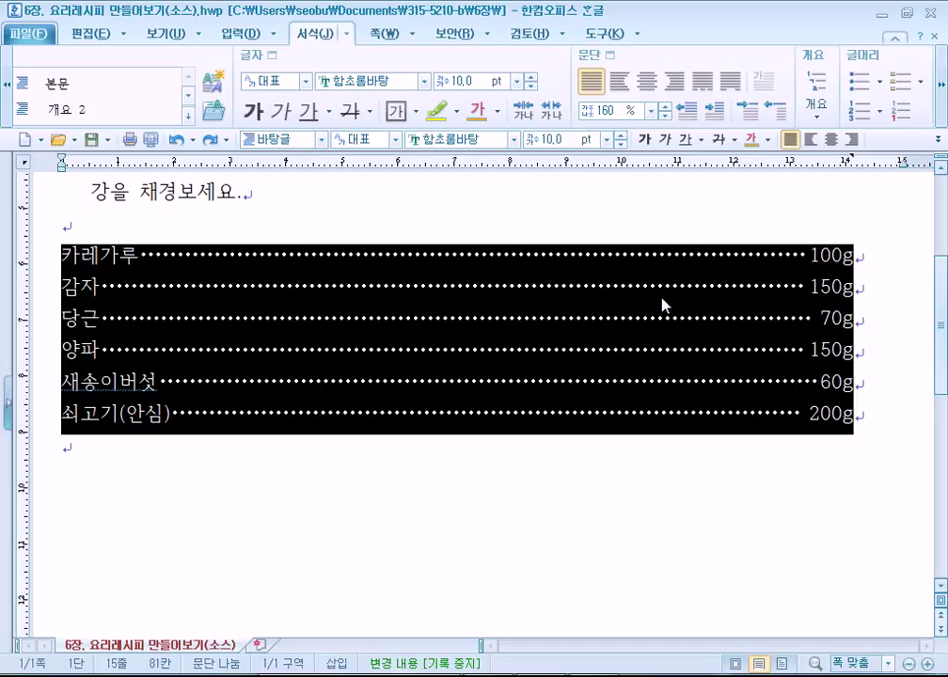
# Examine the tab type, fill and position set for the six ingredient lines, leaving the settings as they are
pyautogui.click(610, 55)
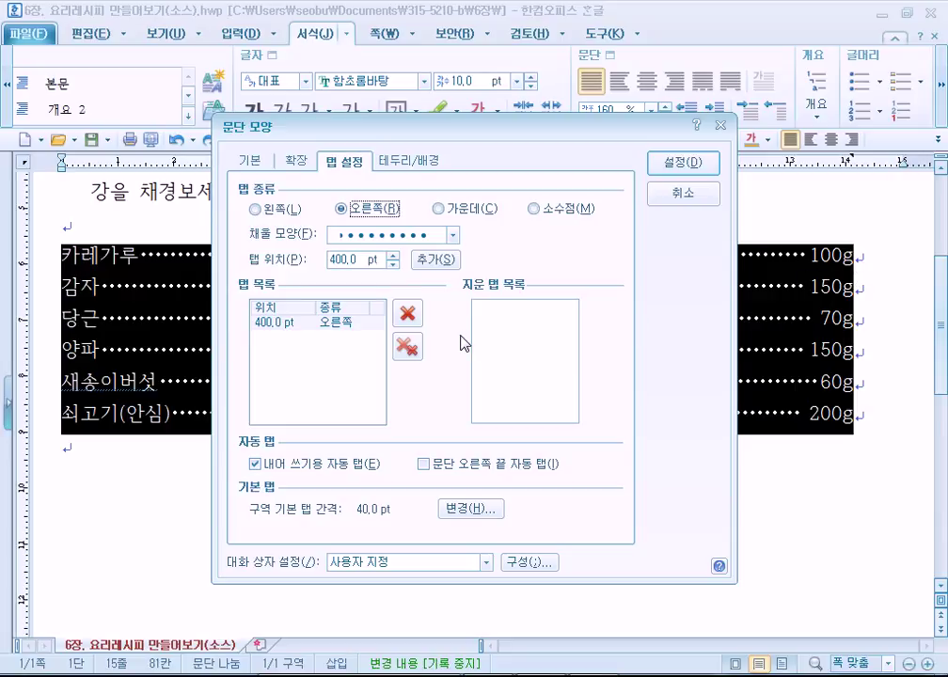
pyautogui.press('Return')
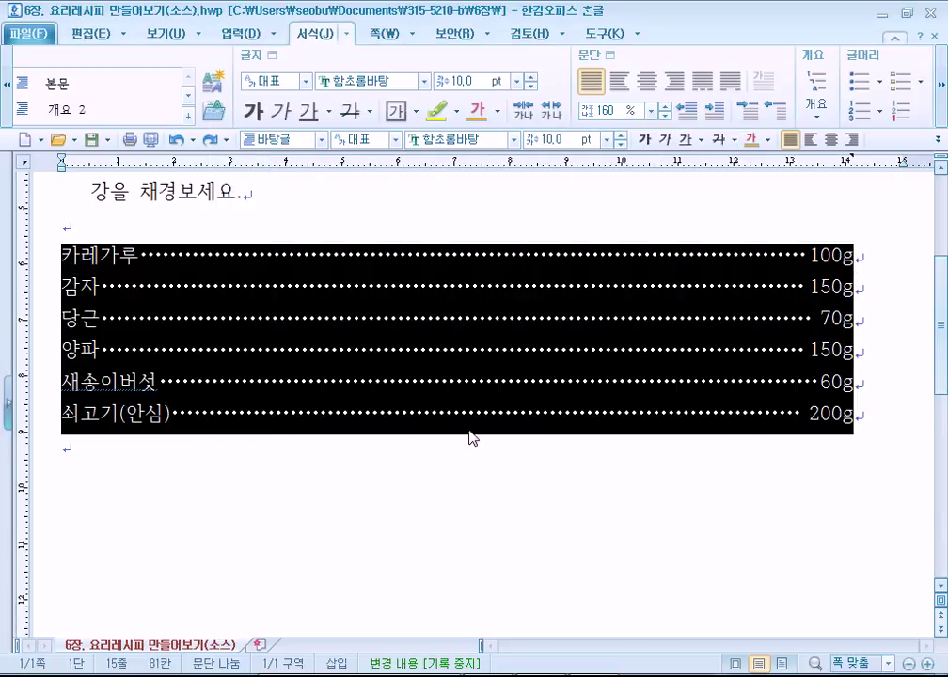
pyautogui.click(154, 456)
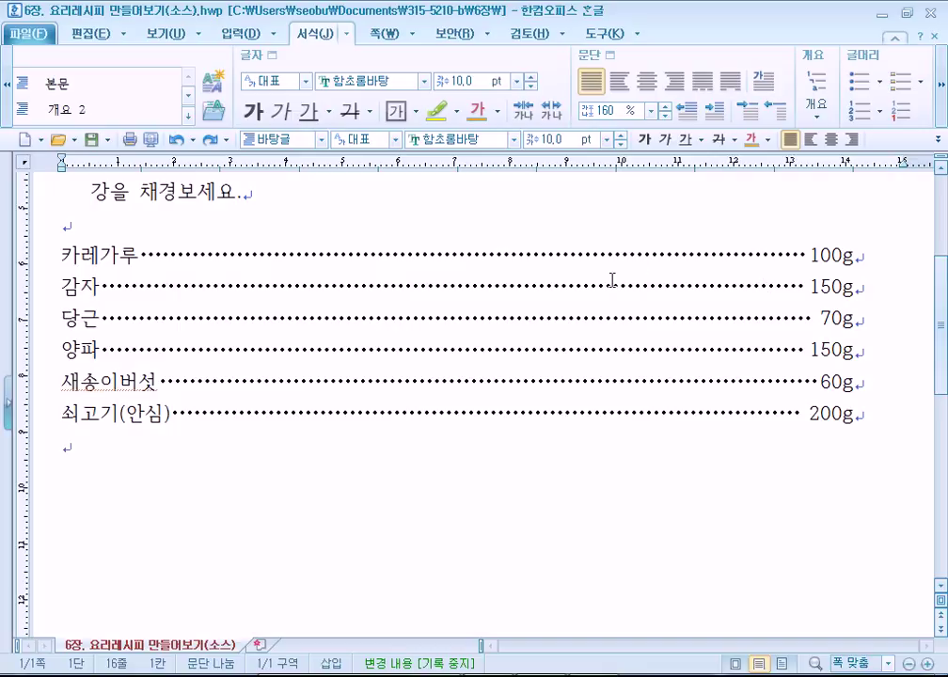
pyautogui.moveTo(63, 254); pyautogui.dragTo(844, 437)
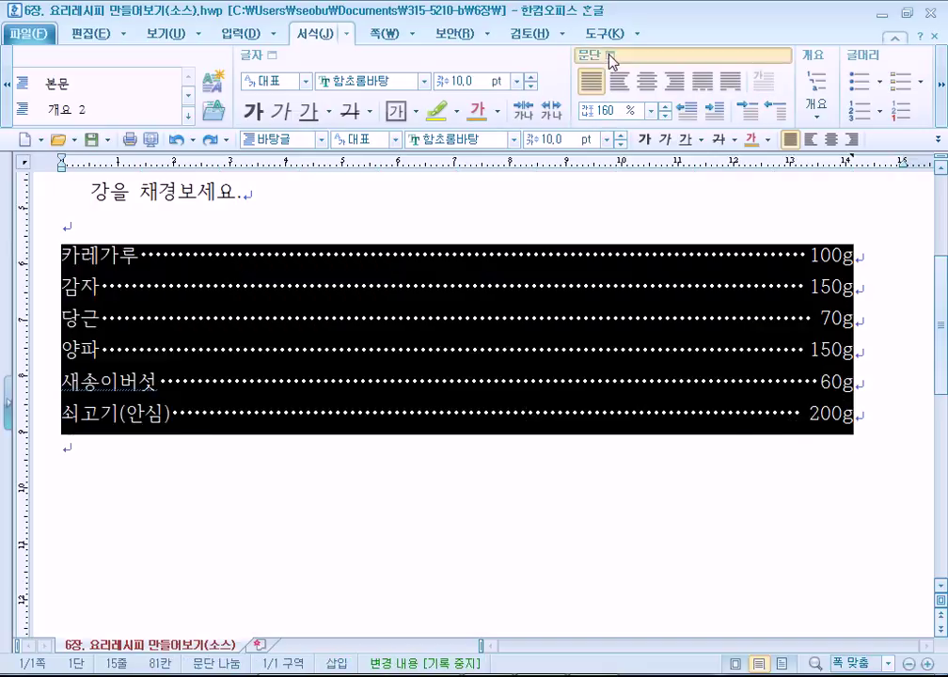
pyautogui.click(609, 54)
pyautogui.click(305, 325)
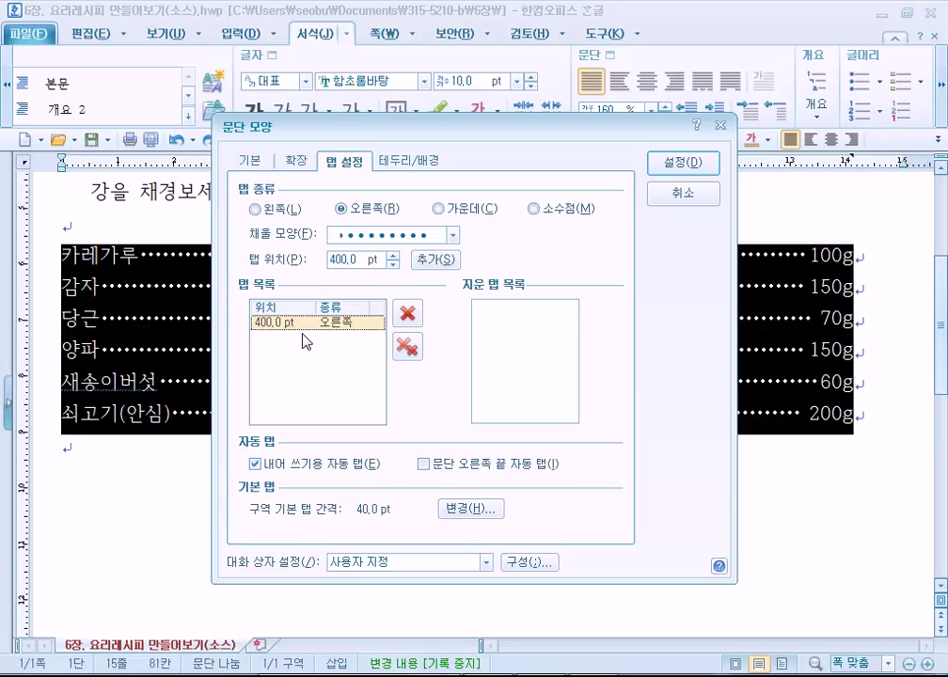
pyautogui.click(687, 193)
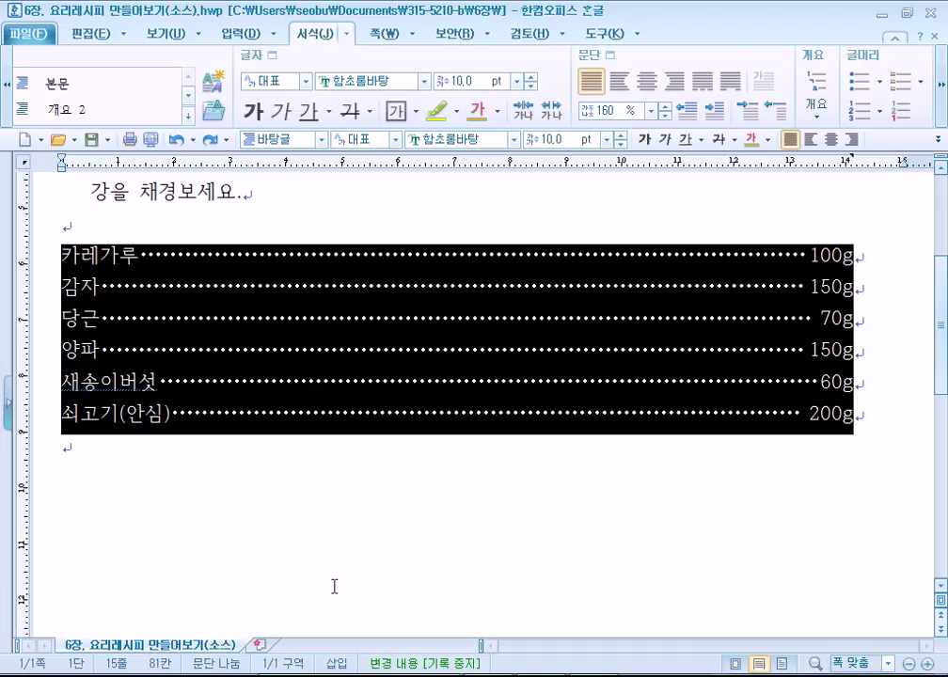
pyautogui.click(321, 527)
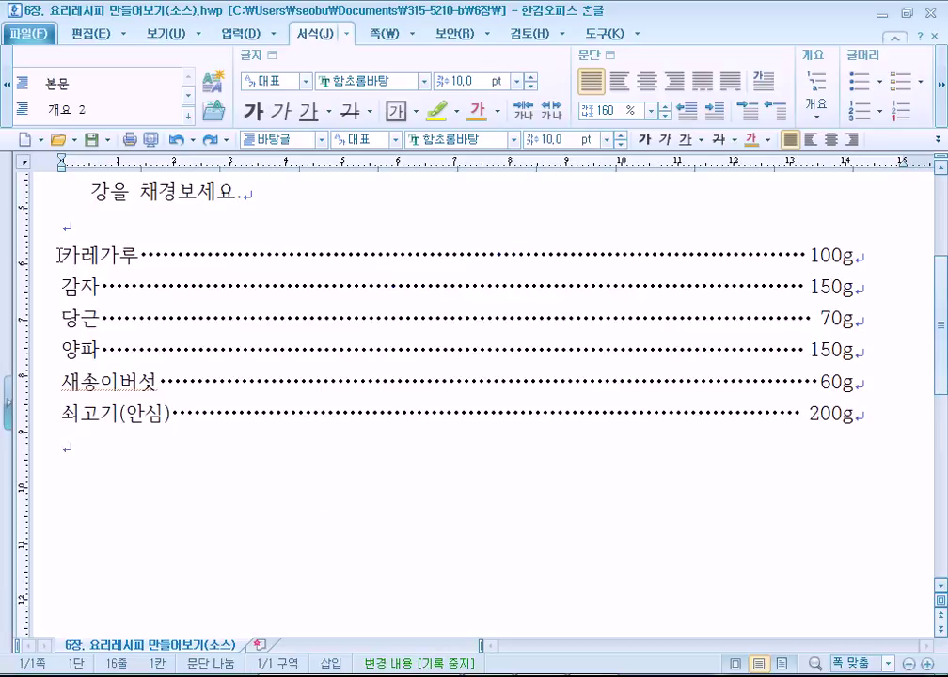
pyautogui.moveTo(60, 255); pyautogui.dragTo(866, 426)
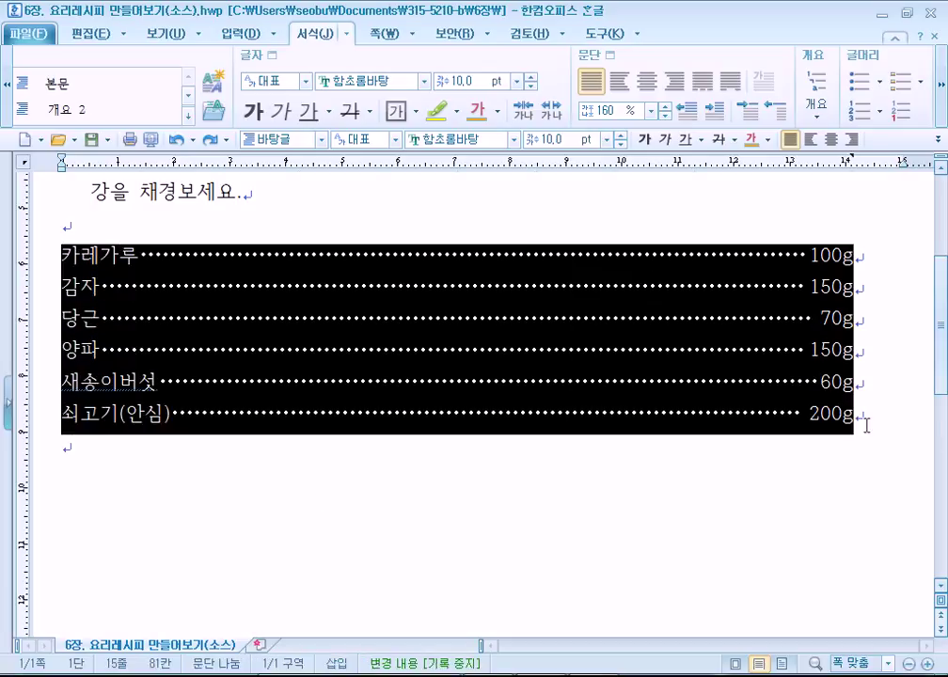
# Deselect the ingredient lines and turn on the page outline view (쪽 윤곽)
pyautogui.click(207, 494)
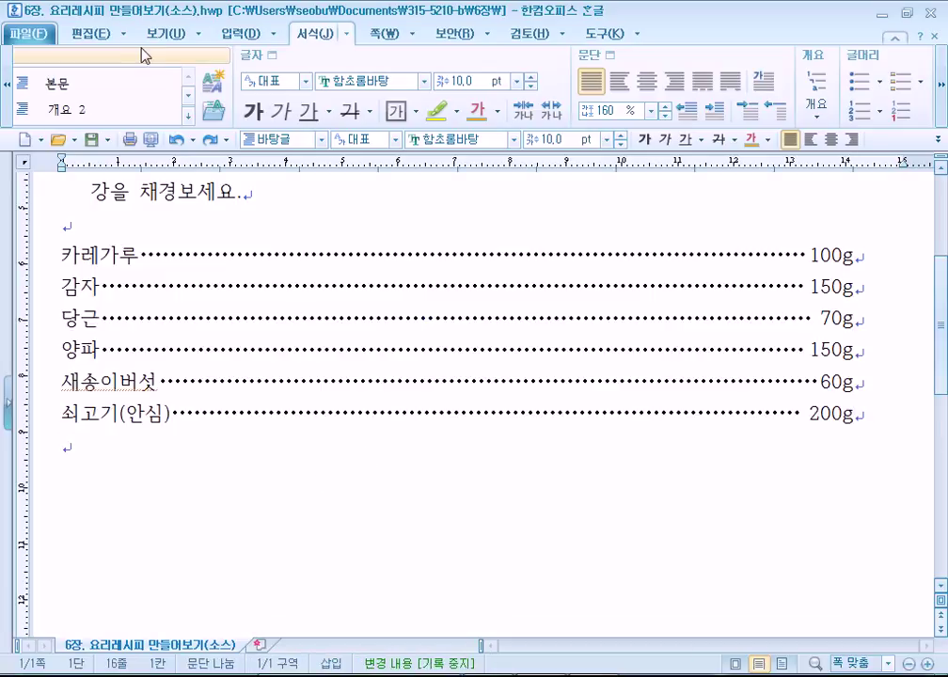
pyautogui.click(183, 38)
pyautogui.click(20, 86)
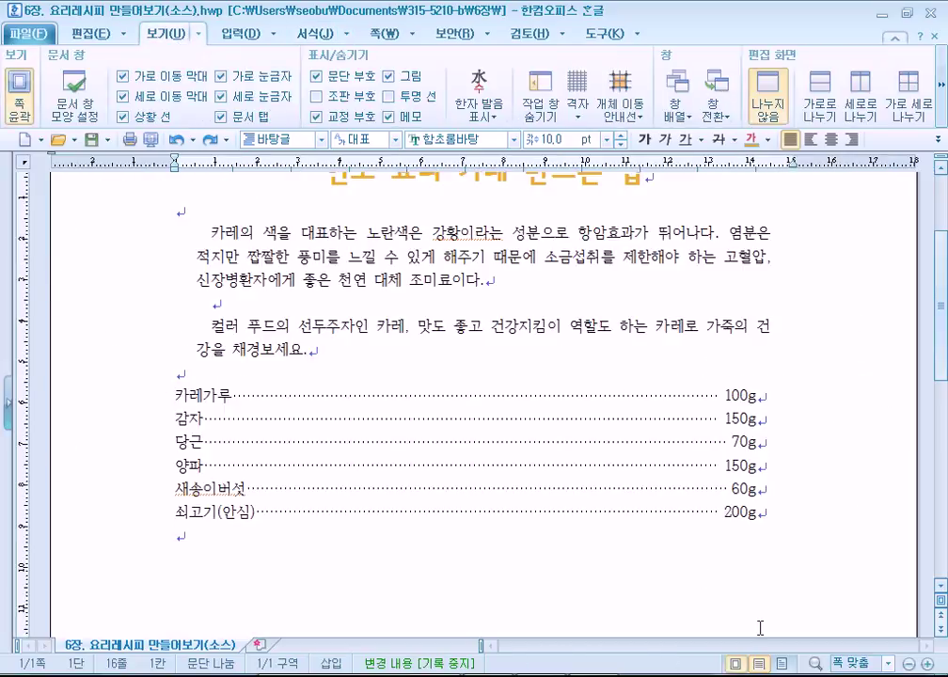
# Choose a double-line paragraph border for the six ingredient lines from 카레가루 to 쇠고기(안심)
pyautogui.moveTo(158, 394); pyautogui.dragTo(732, 523)
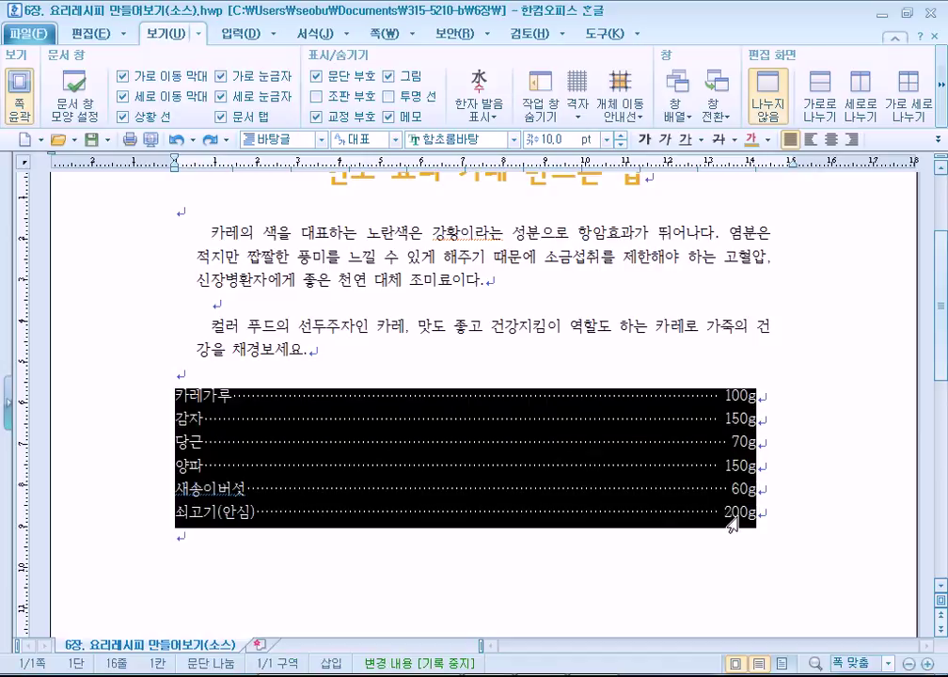
pyautogui.click(314, 34)
pyautogui.click(782, 55)
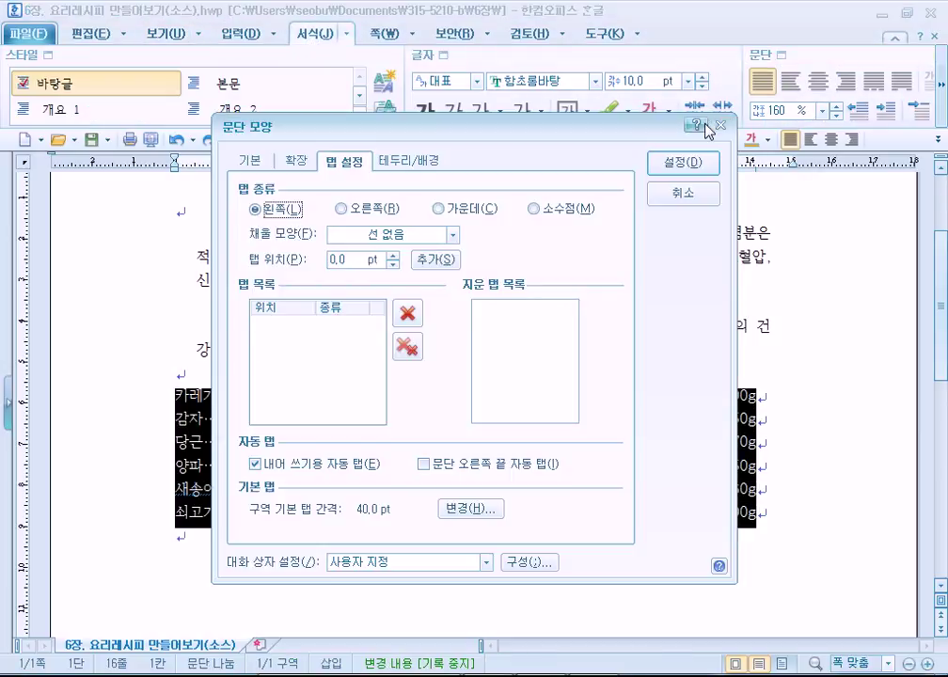
pyautogui.click(442, 162)
pyautogui.moveTo(524, 130); pyautogui.dragTo(701, 21)
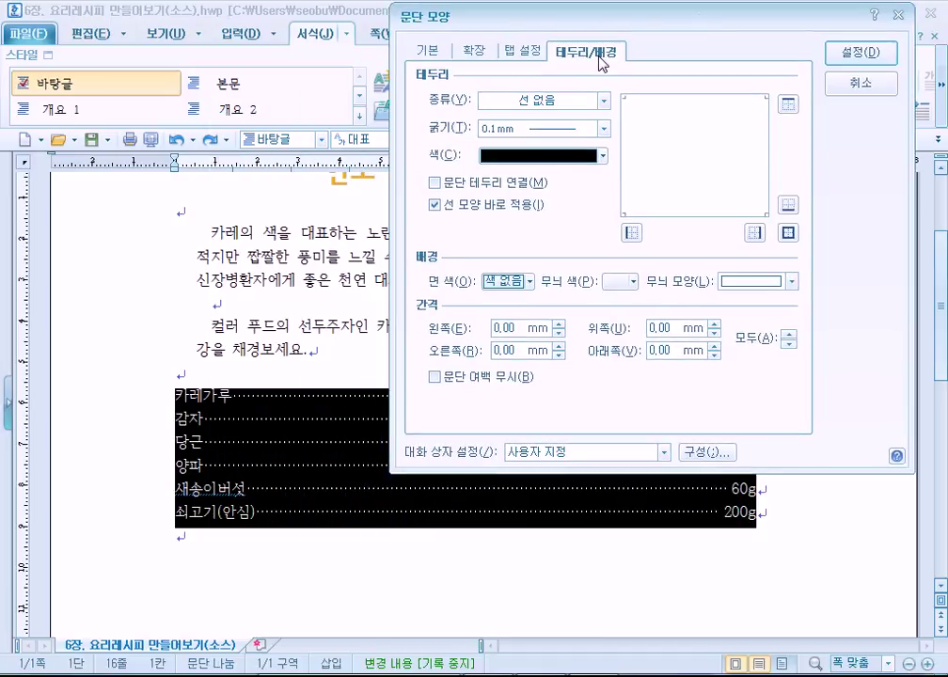
pyautogui.click(522, 51)
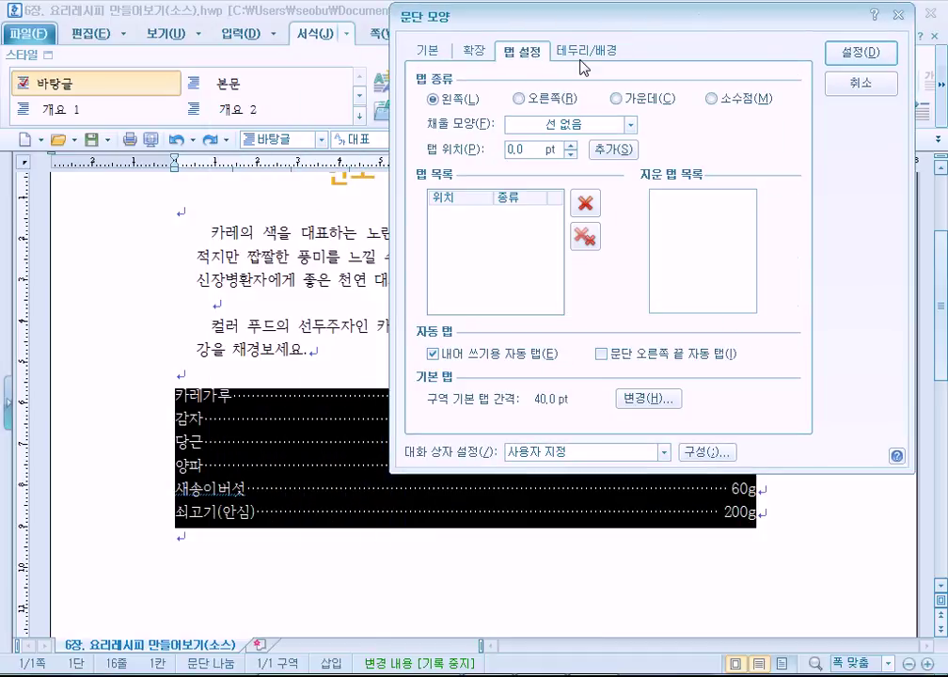
pyautogui.click(576, 57)
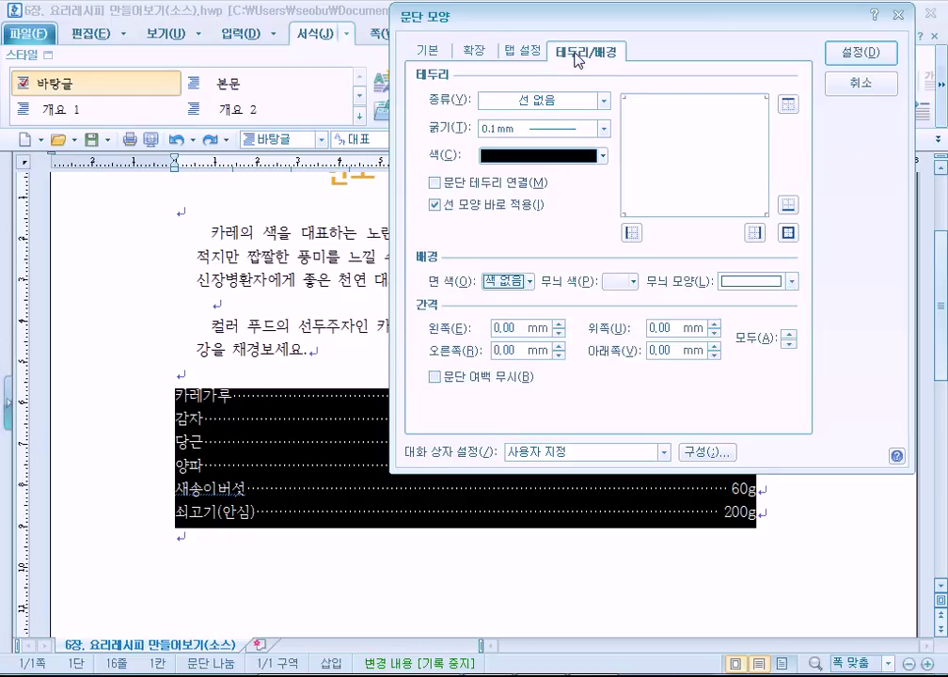
pyautogui.click(544, 99)
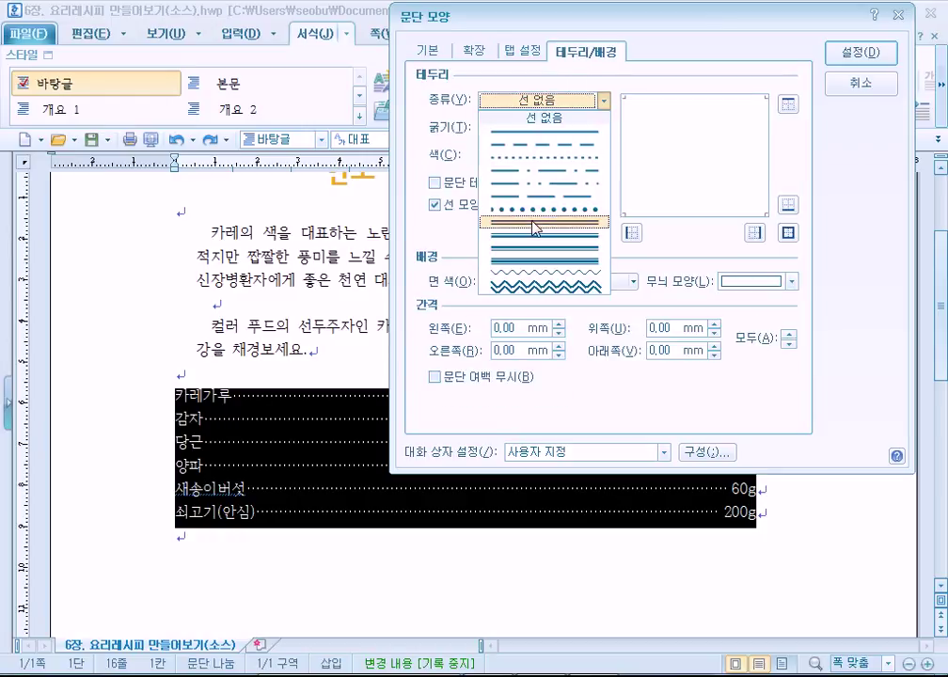
pyautogui.click(535, 224)
pyautogui.click(556, 102)
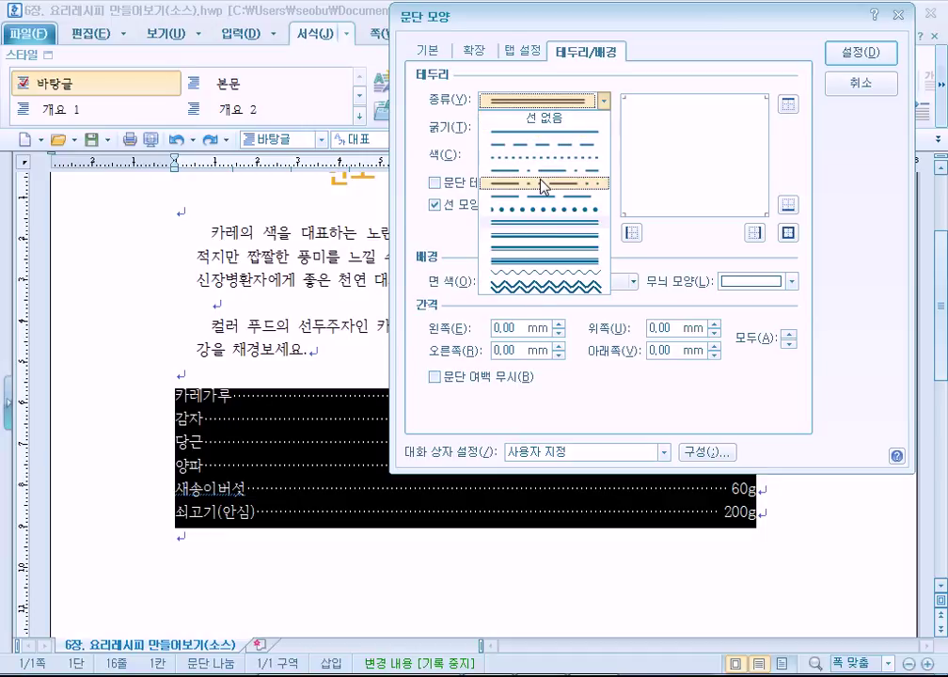
pyautogui.click(539, 226)
# Make the paragraph border 0.5 mm thick and red, and apply it on all four sides of the ingredient lines
pyautogui.click(516, 130)
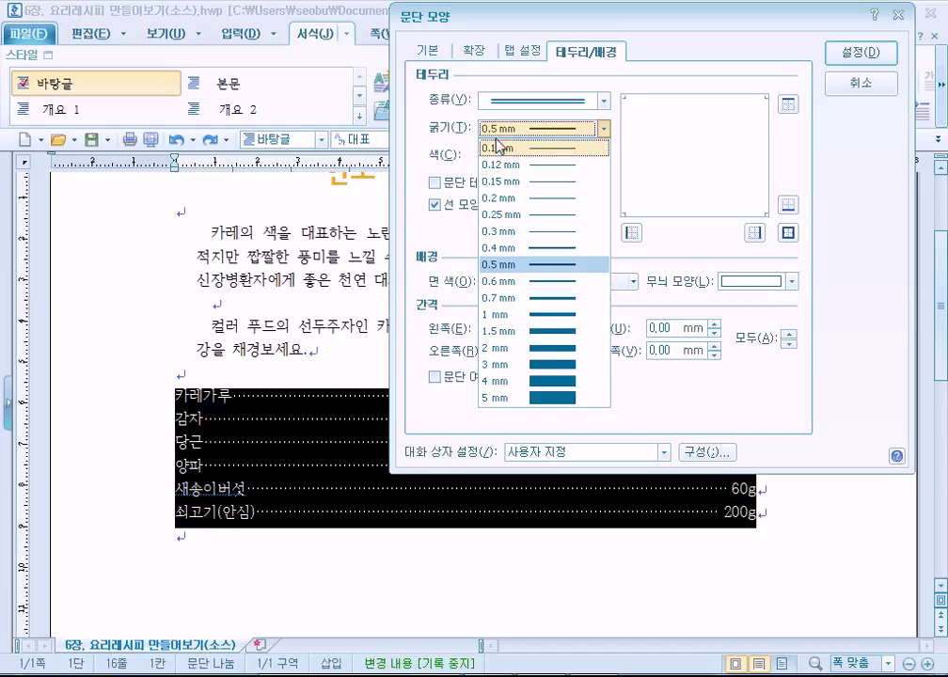
pyautogui.click(527, 129)
pyautogui.click(541, 155)
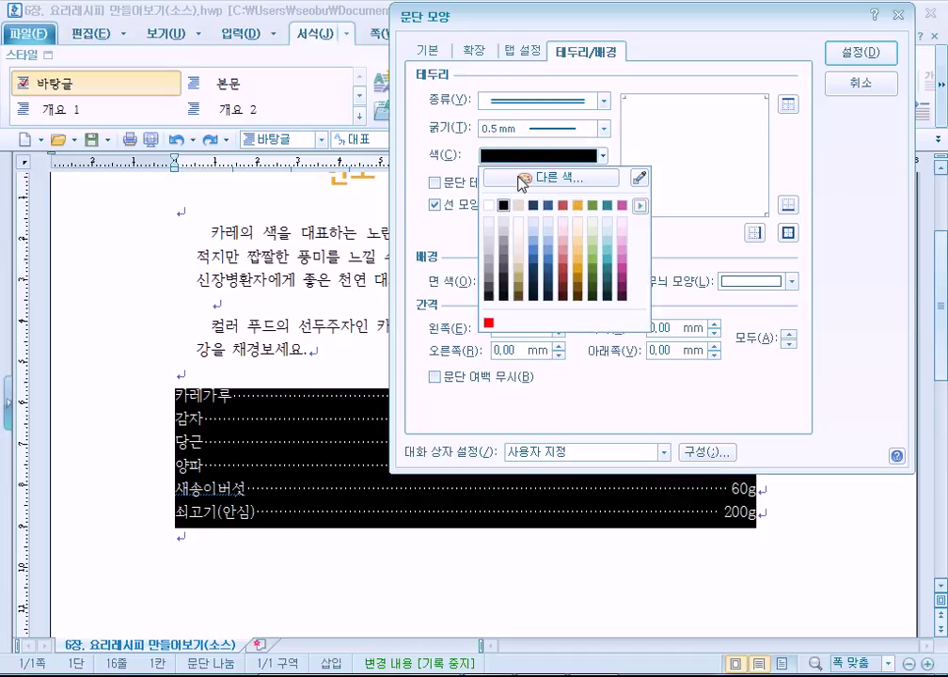
pyautogui.click(487, 322)
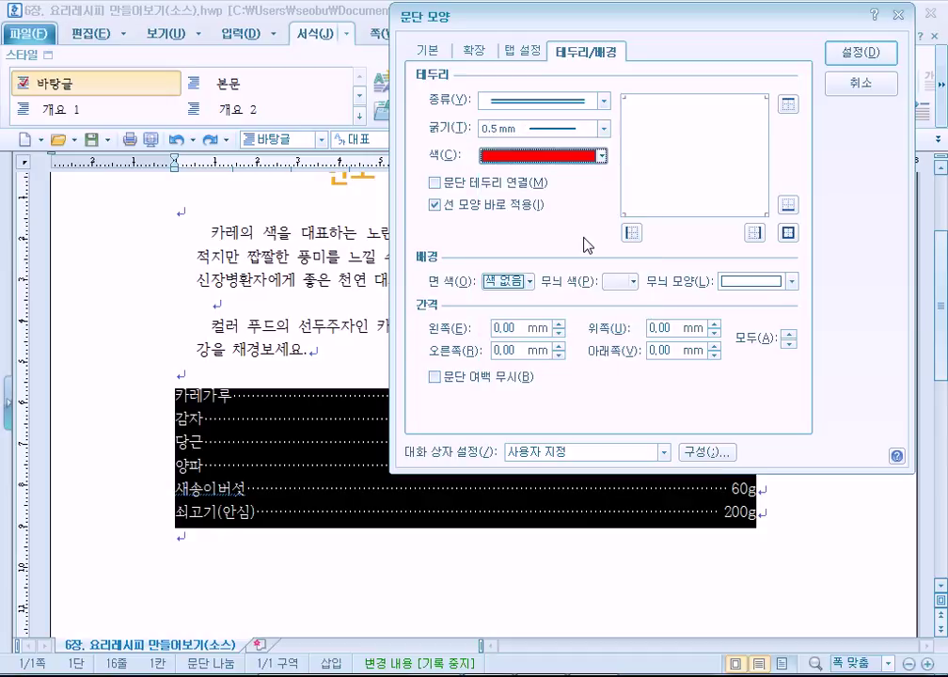
pyautogui.click(788, 232)
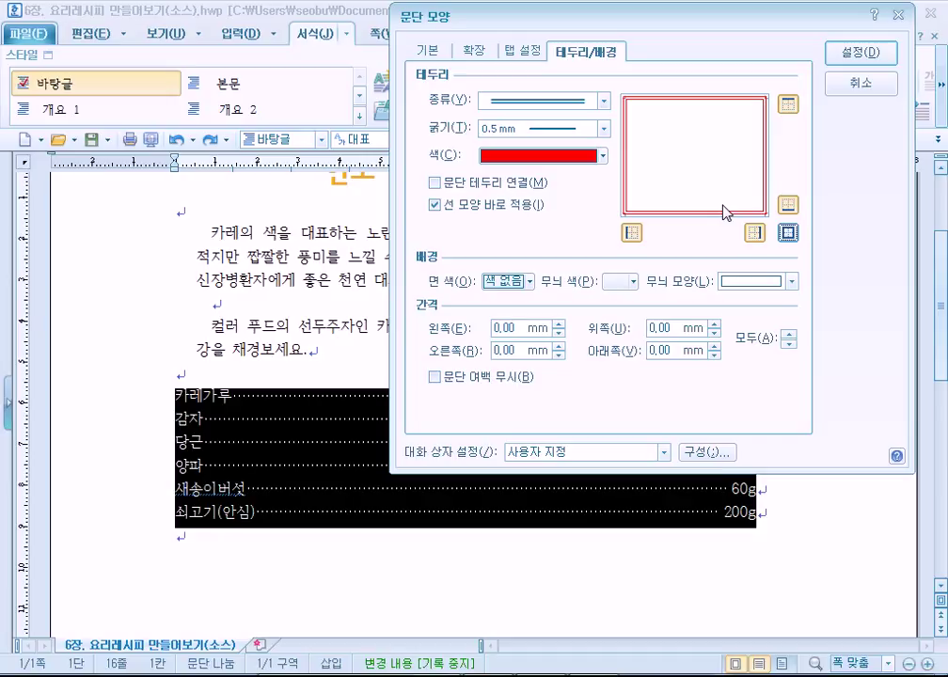
pyautogui.click(861, 52)
pyautogui.click(488, 300)
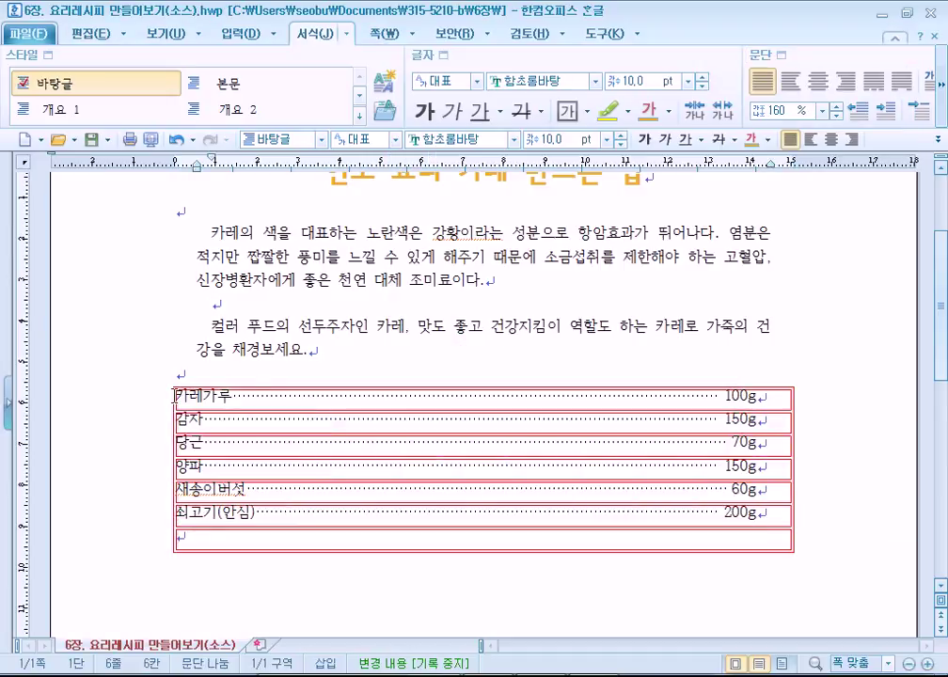
# Remove the empty bordered paragraph below the 쇠고기(안심) line
pyautogui.moveTo(172, 398); pyautogui.dragTo(844, 552)
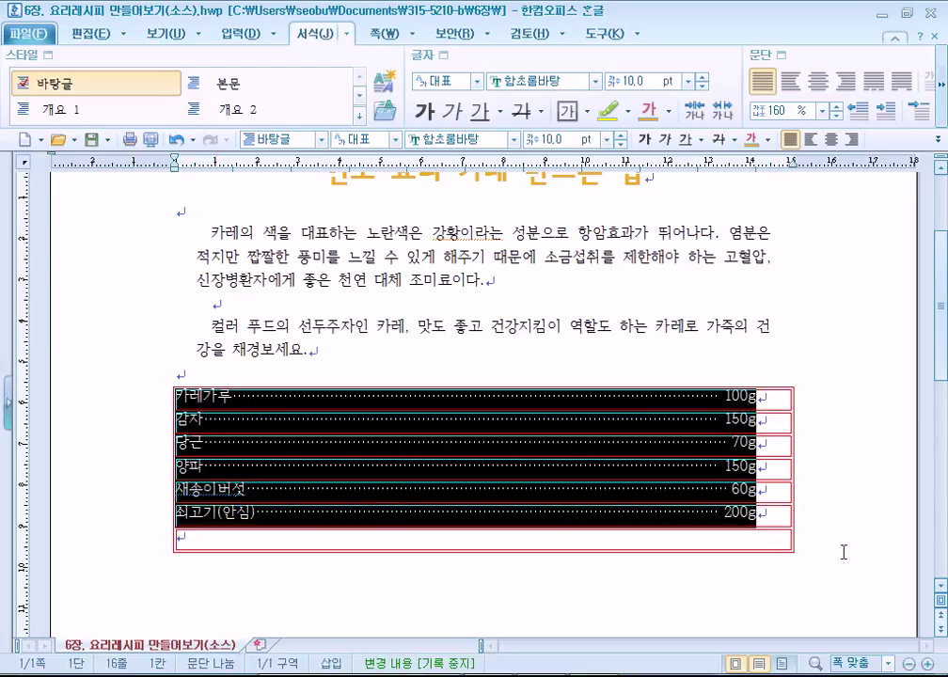
pyautogui.moveTo(95, 409); pyautogui.dragTo(85, 555)
pyautogui.click(783, 515)
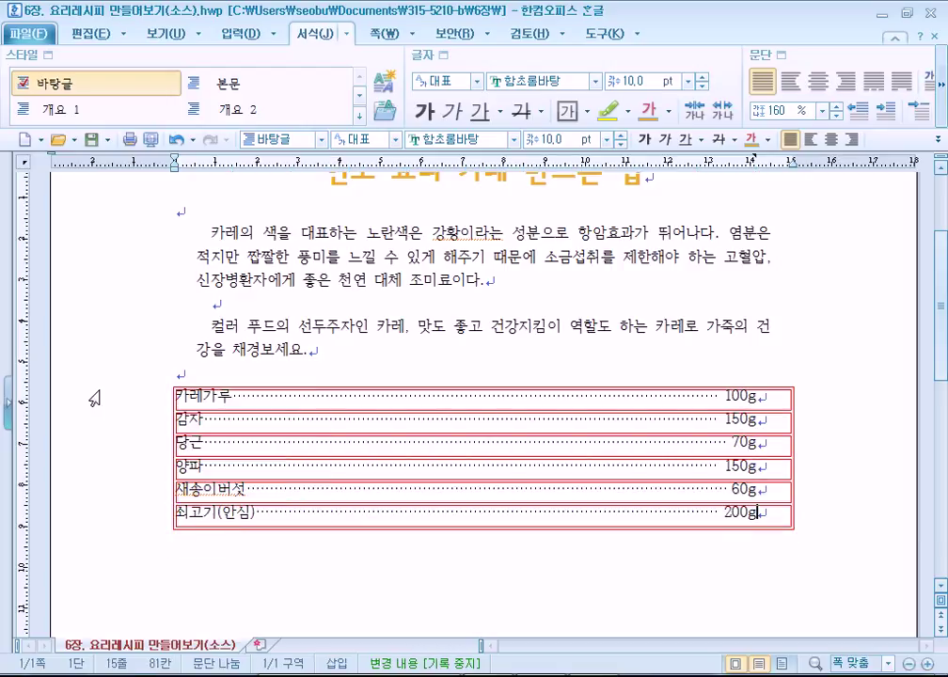
pyautogui.moveTo(91, 395); pyautogui.dragTo(91, 508)
pyautogui.click(444, 56)
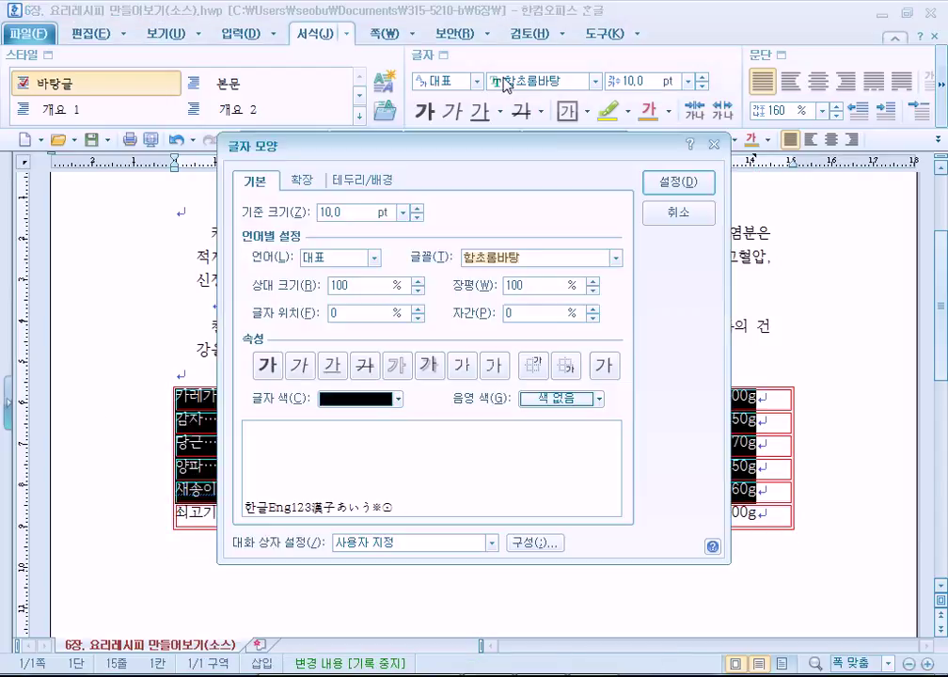
pyautogui.click(373, 181)
pyautogui.moveTo(393, 153); pyautogui.dragTo(546, 37)
pyautogui.press('Escape')
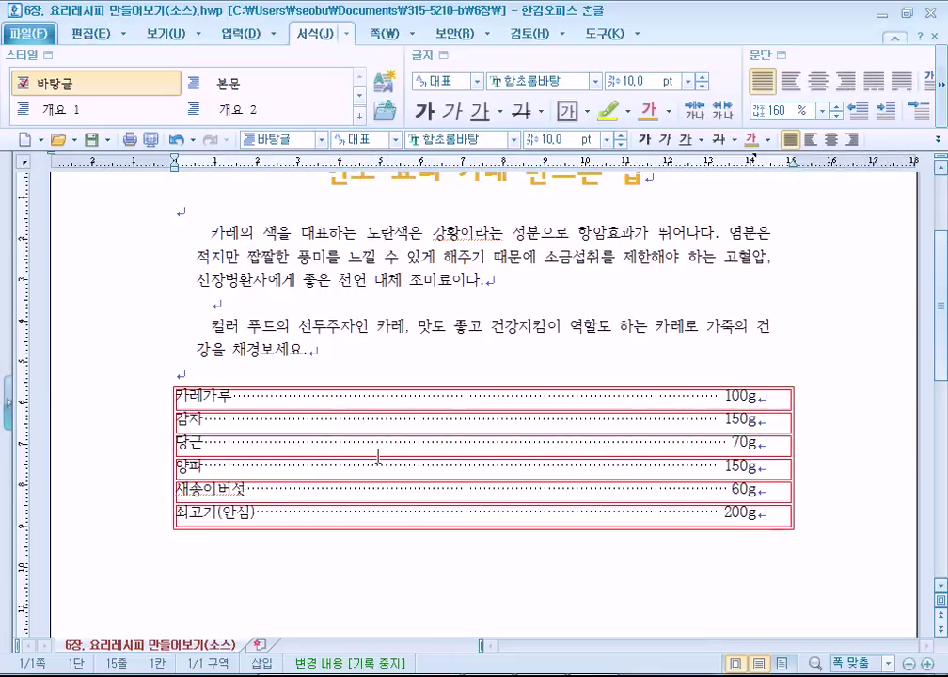
# Turn on 문단 테두리 연결 for the six ingredient lines and apply the red double border to all sides as one box
pyautogui.moveTo(131, 415); pyautogui.dragTo(119, 529)
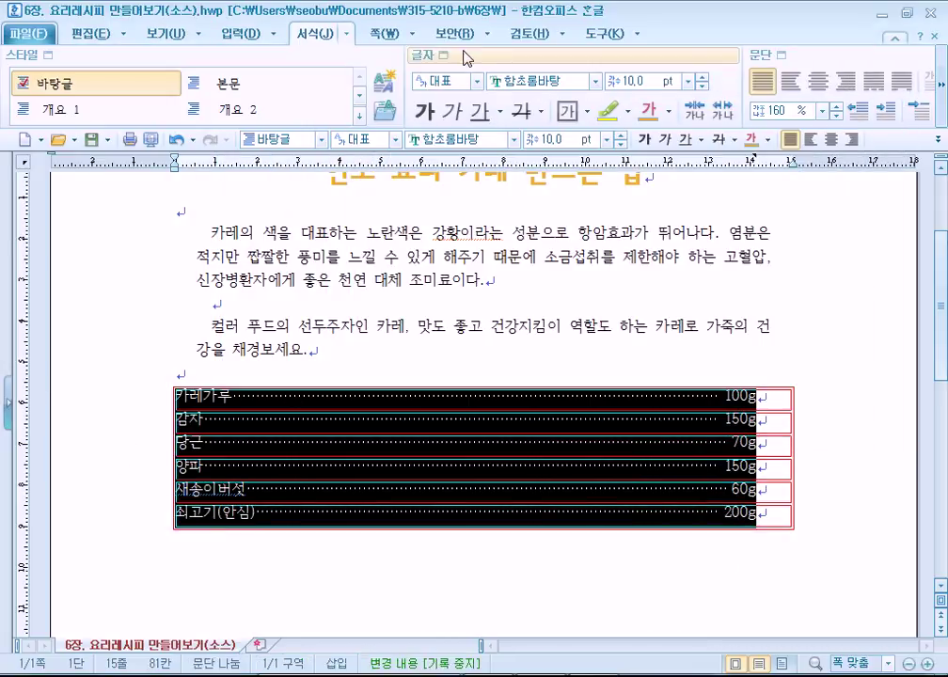
pyautogui.click(780, 55)
pyautogui.moveTo(466, 127); pyautogui.dragTo(616, 24)
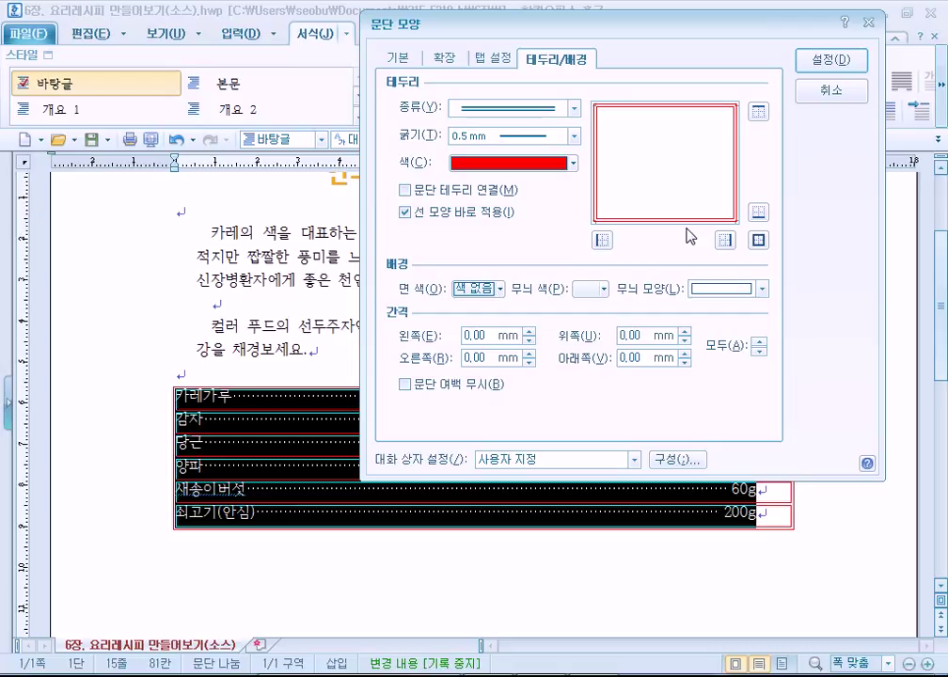
pyautogui.click(453, 193)
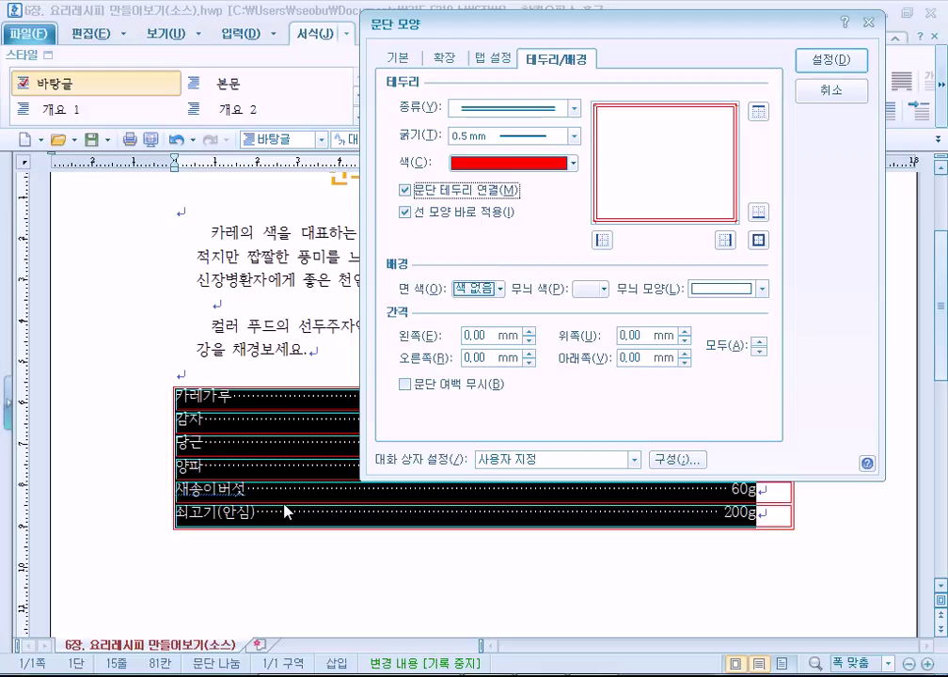
pyautogui.click(421, 194)
pyautogui.click(421, 194)
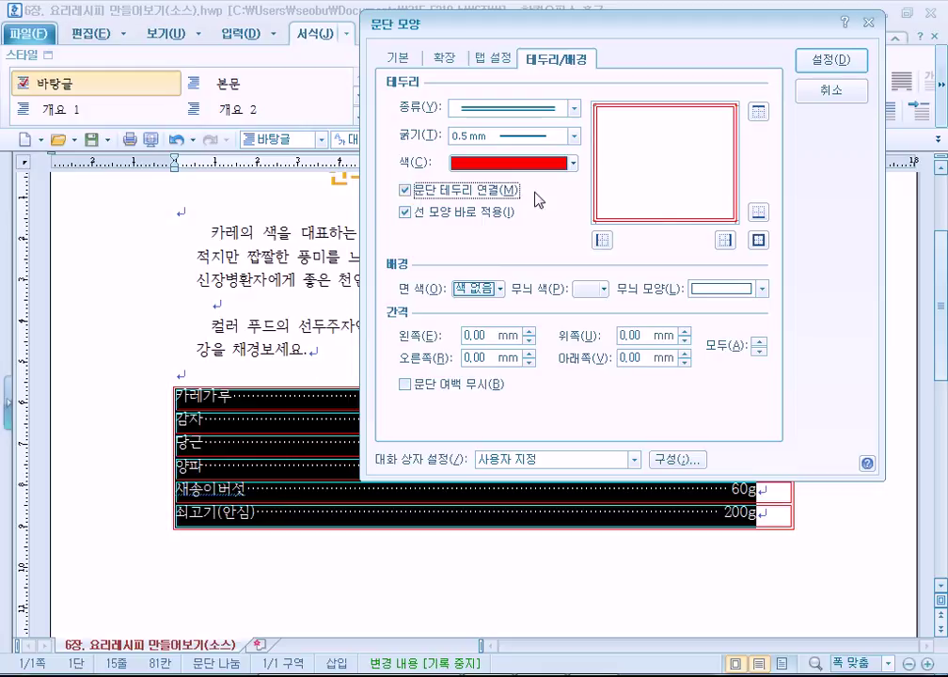
pyautogui.click(759, 241)
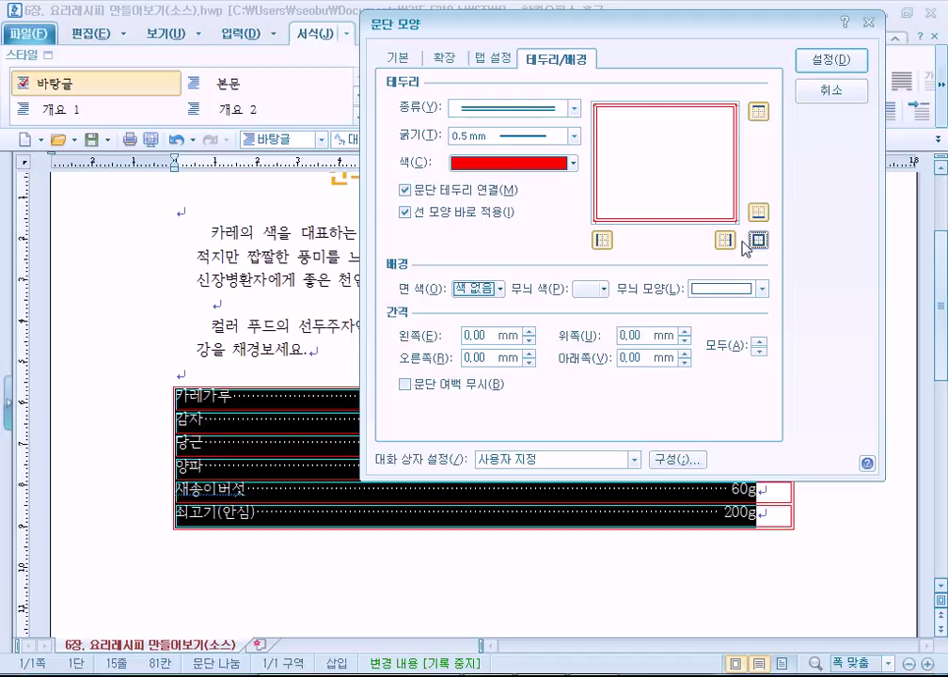
pyautogui.click(826, 64)
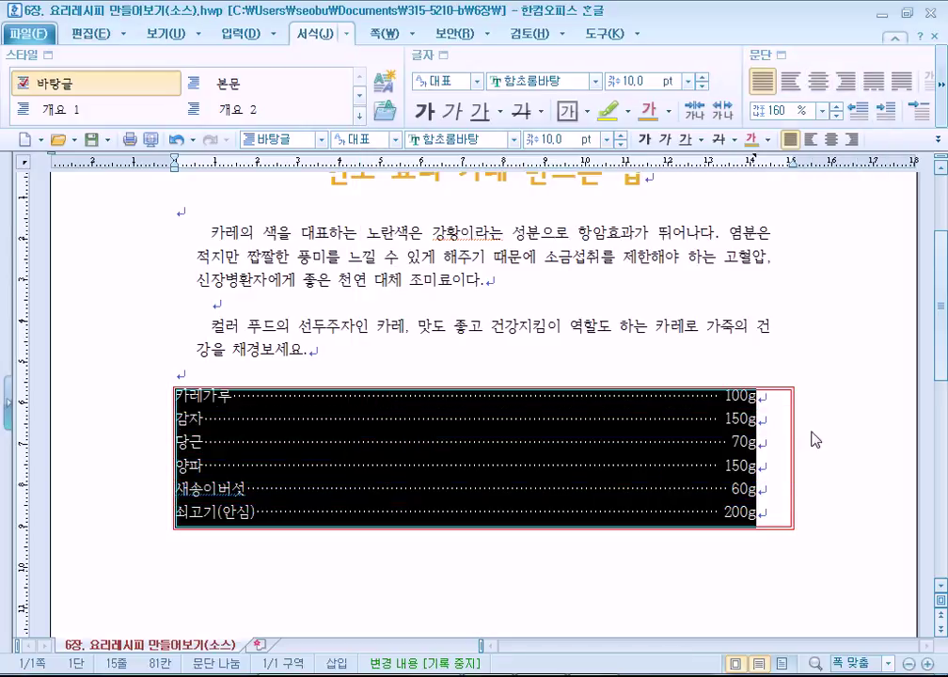
pyautogui.click(846, 425)
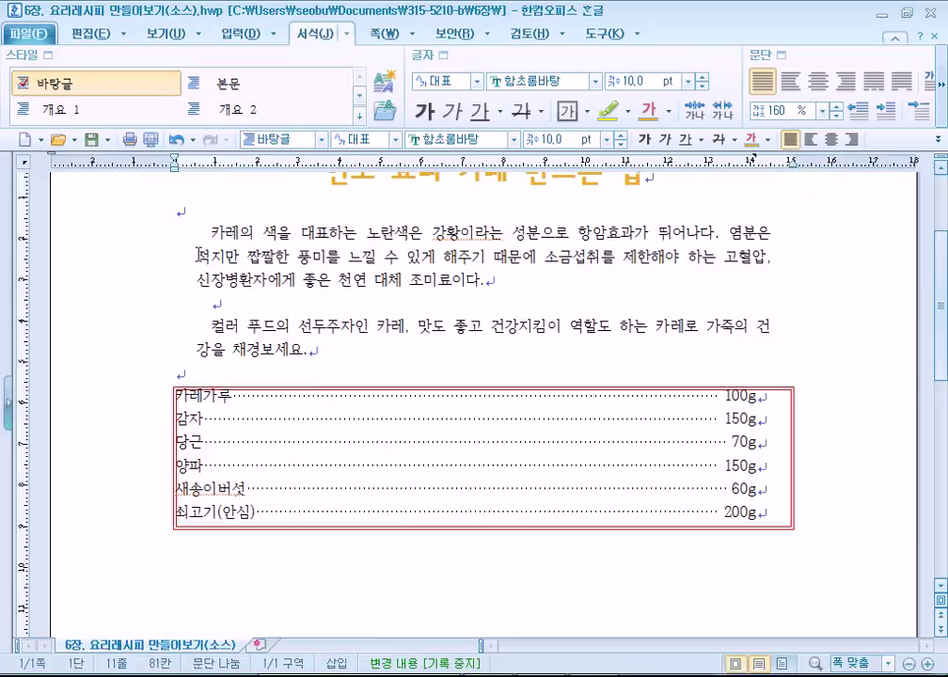
# Apply a red 0.5 mm double-line character border on all sides to the first body paragraph, starting with 카레의 색을
pyautogui.scroll(2, 470, 376)
pyautogui.moveTo(188, 300); pyautogui.dragTo(483, 363)
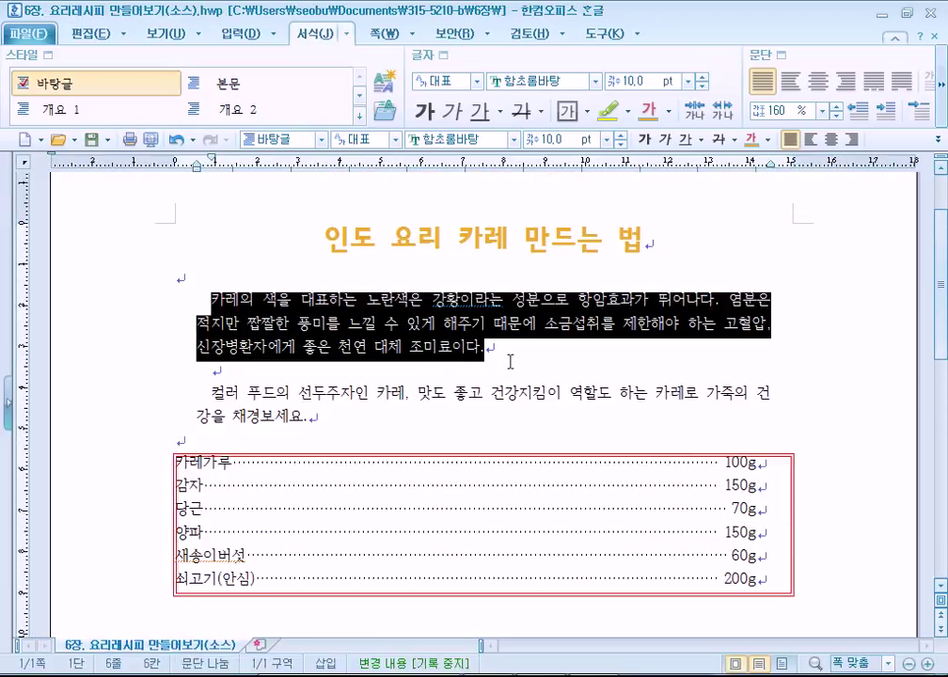
pyautogui.click(433, 58)
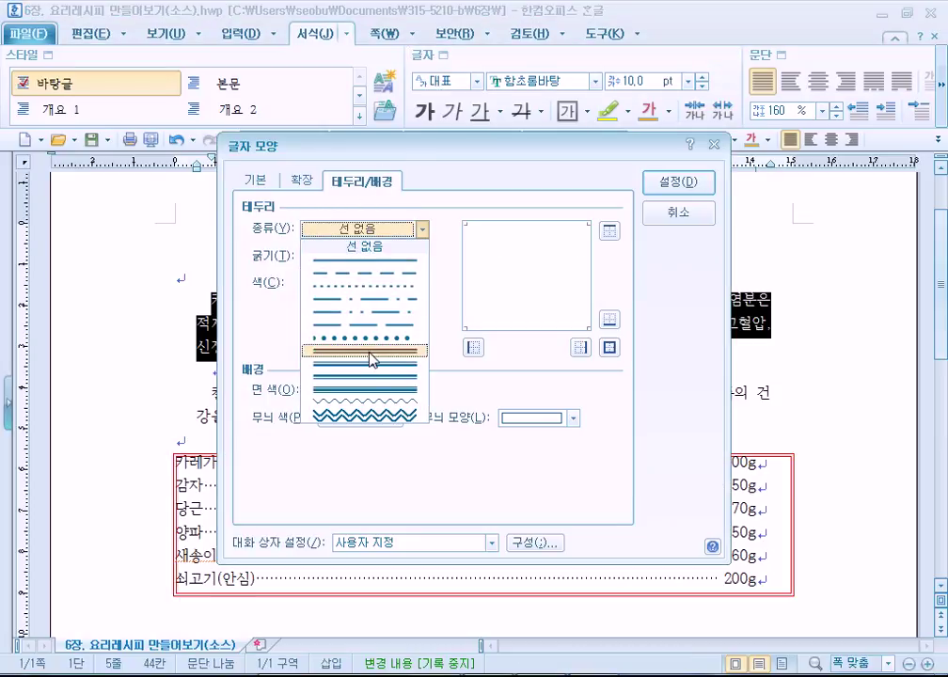
pyautogui.click(370, 356)
pyautogui.click(364, 285)
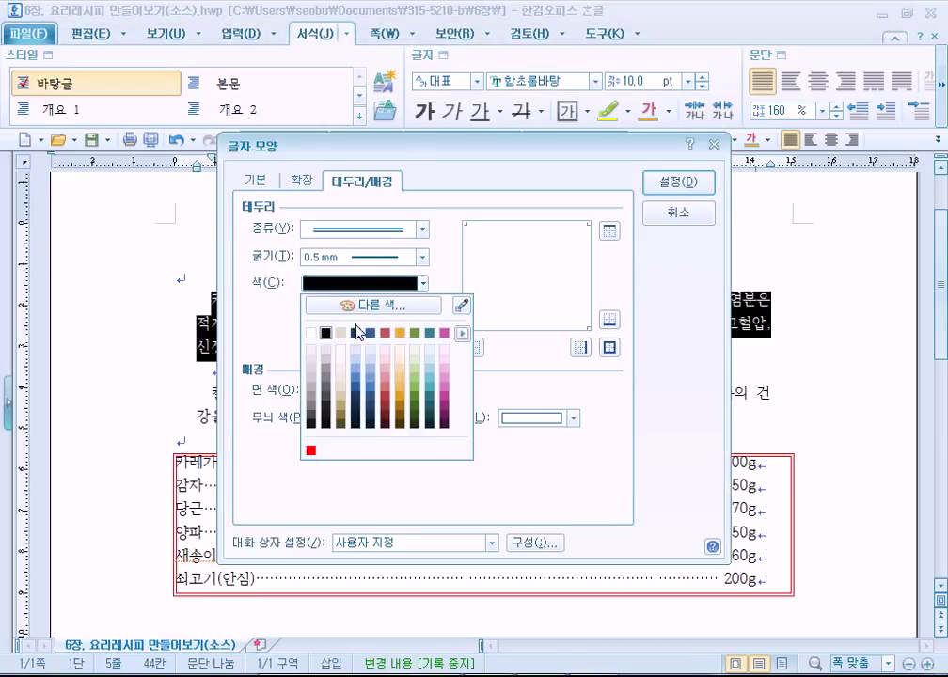
pyautogui.click(310, 449)
pyautogui.click(610, 347)
pyautogui.click(680, 182)
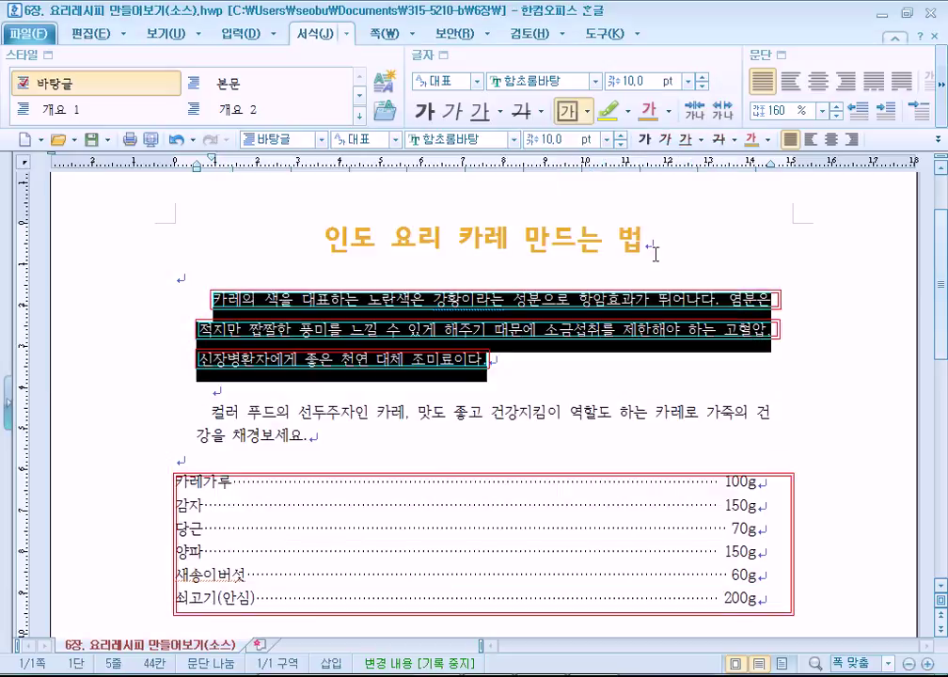
pyautogui.click(220, 388)
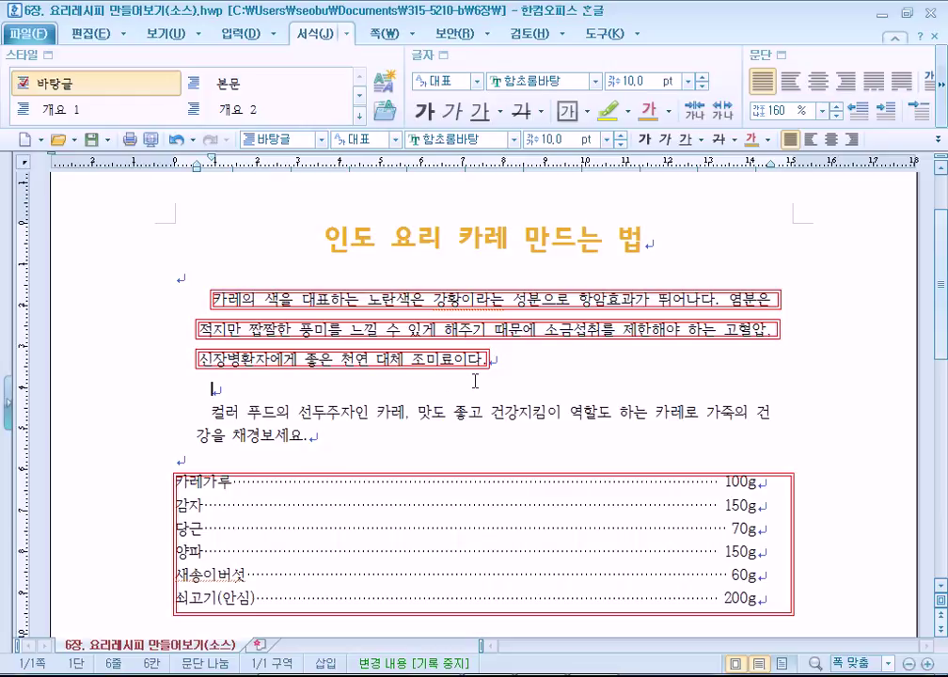
# Undo the character border on the first body paragraph, keeping the connected border around the ingredient lines
pyautogui.scroll(-1, 473, 370)
pyautogui.moveTo(170, 415); pyautogui.dragTo(770, 541)
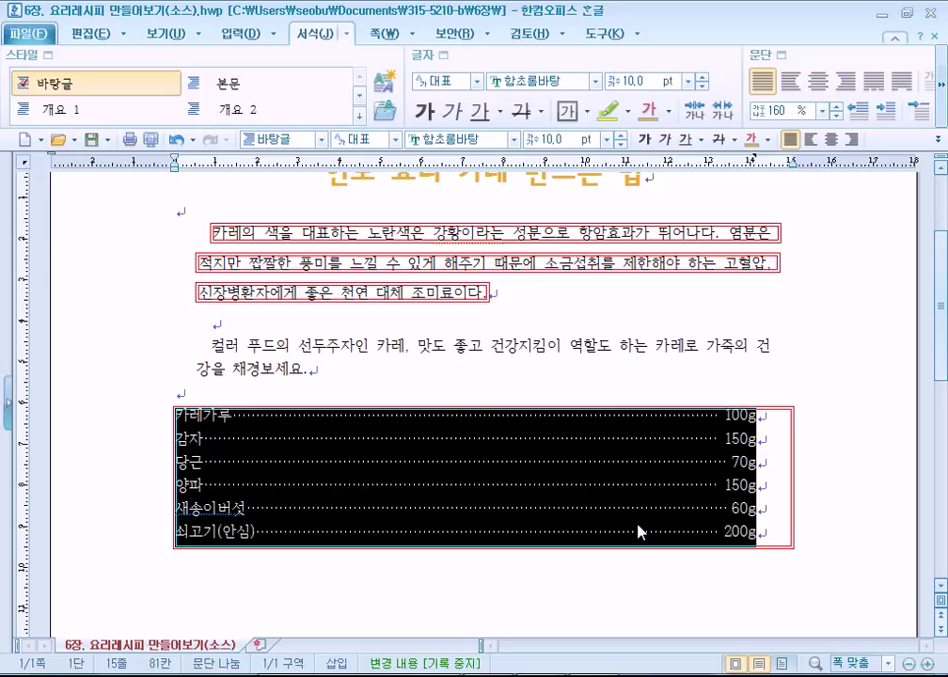
pyautogui.click(383, 231)
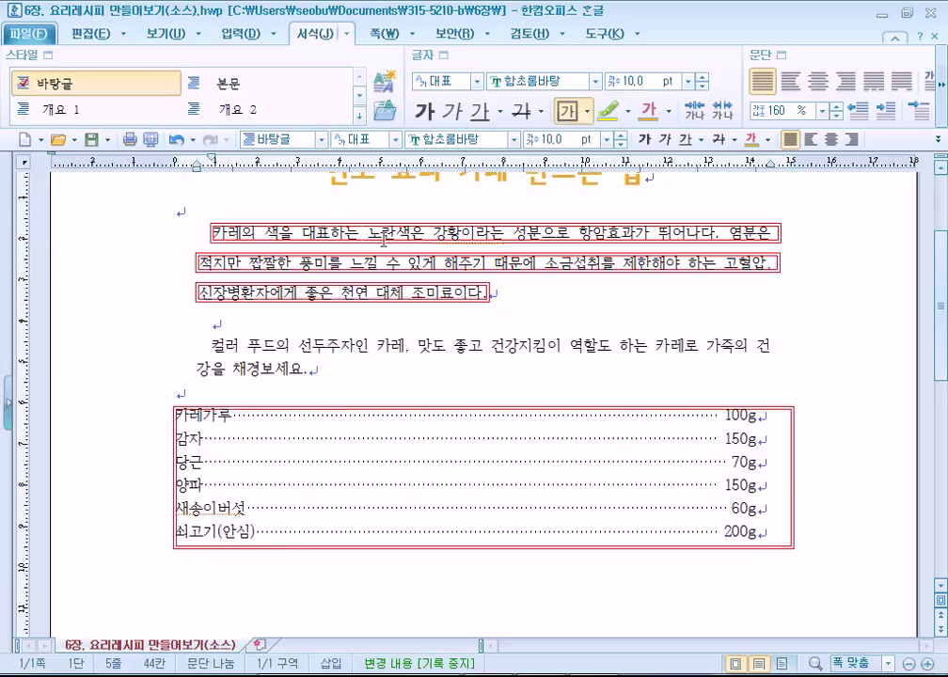
pyautogui.hotkey('ctrl', 'z')
pyautogui.hotkey('ctrl', 'z')
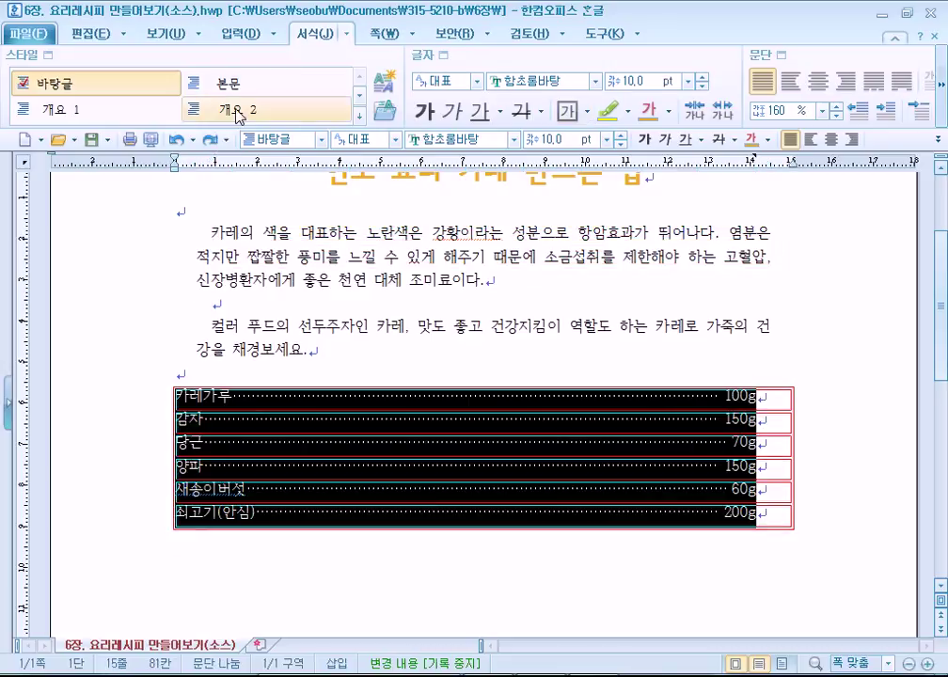
pyautogui.click(208, 139)
# Apply a red 0.5 mm double-line character border on all sides to the words 노란색은 강황이라는 in the first body paragraph
pyautogui.moveTo(366, 233); pyautogui.dragTo(504, 234)
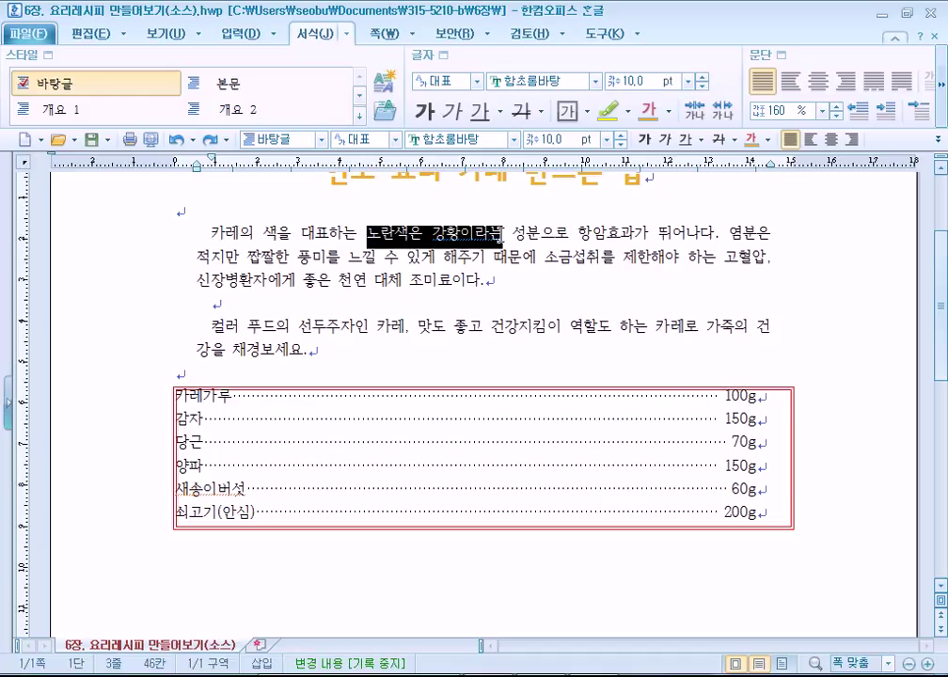
pyautogui.click(451, 60)
pyautogui.click(364, 230)
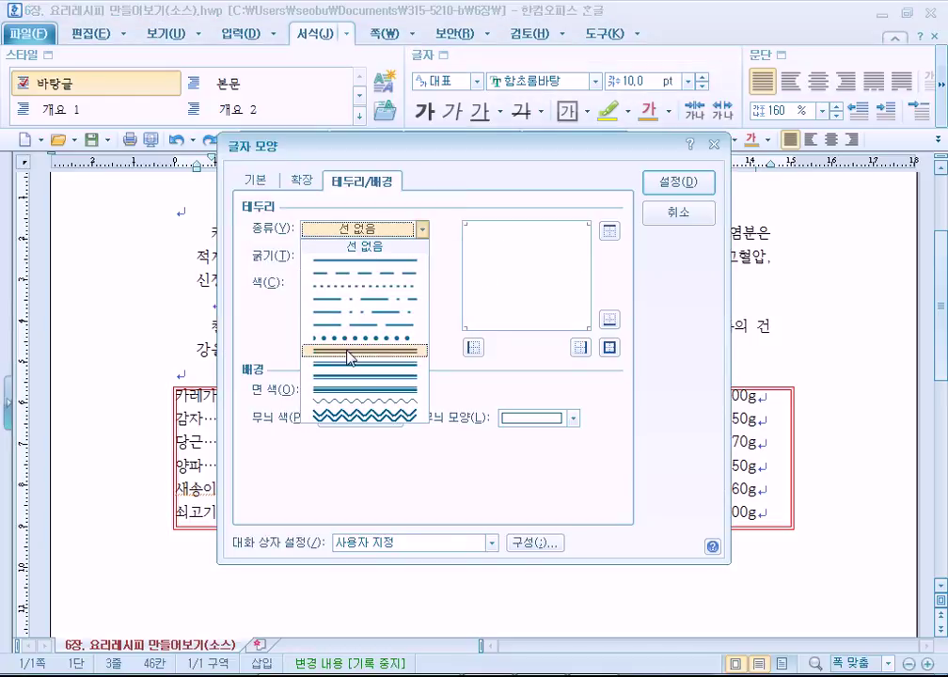
pyautogui.click(349, 356)
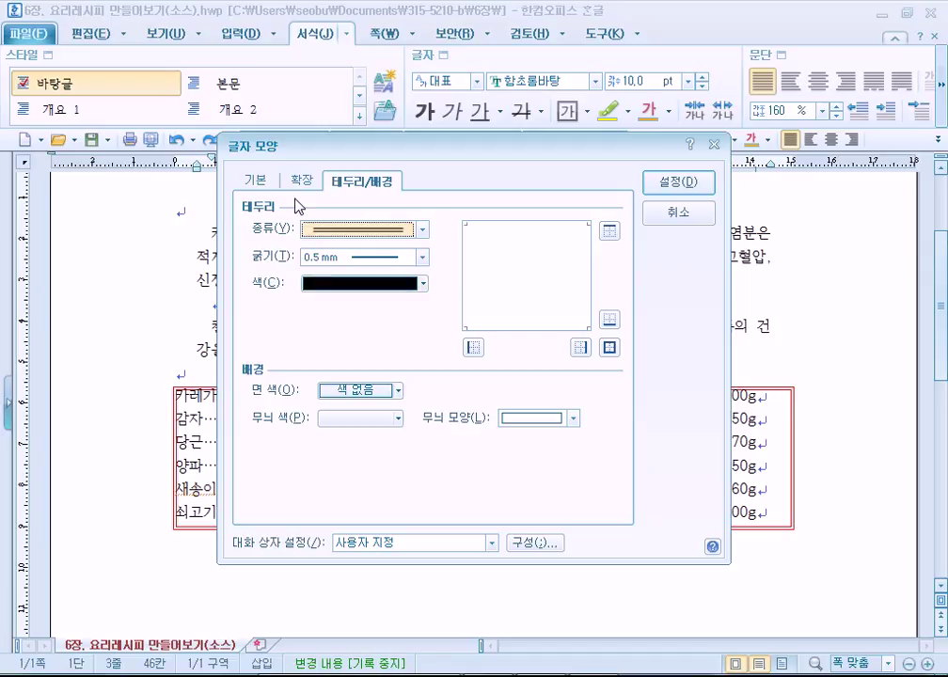
pyautogui.click(332, 284)
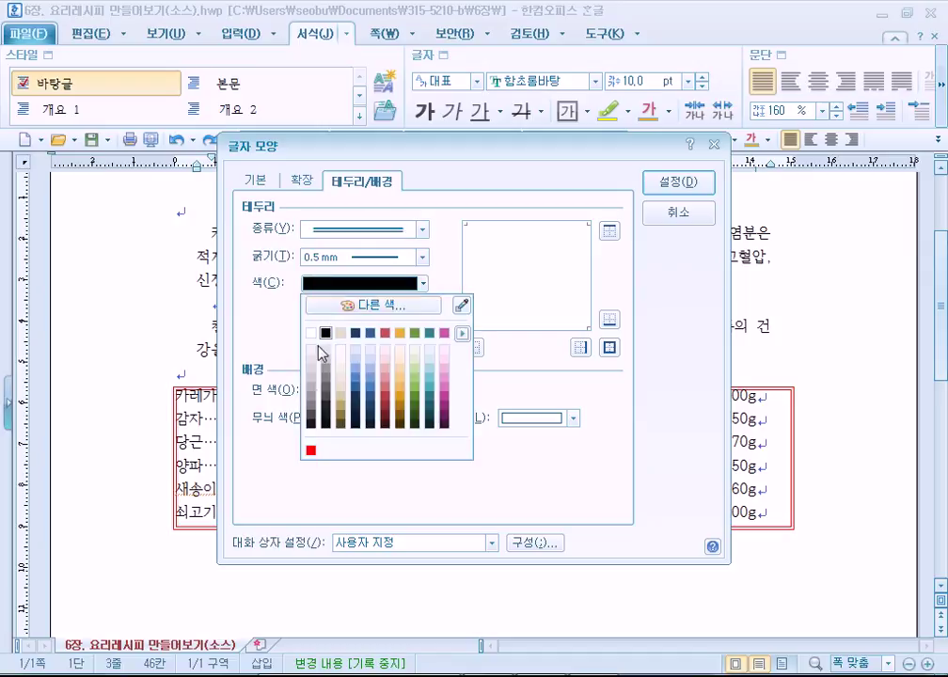
pyautogui.click(311, 452)
pyautogui.click(610, 347)
pyautogui.click(678, 184)
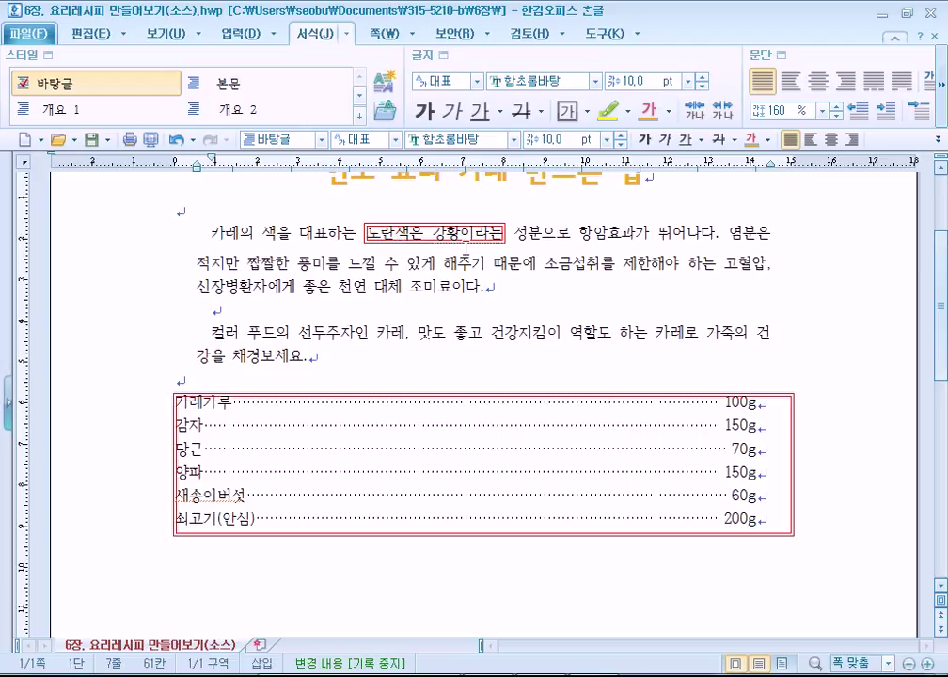
# With only 카레, selected in the 컬러 푸드의 paragraph, apply a red 0.5 mm double-line paragraph border on all sides
pyautogui.moveTo(212, 334); pyautogui.dragTo(346, 360)
pyautogui.click(401, 336)
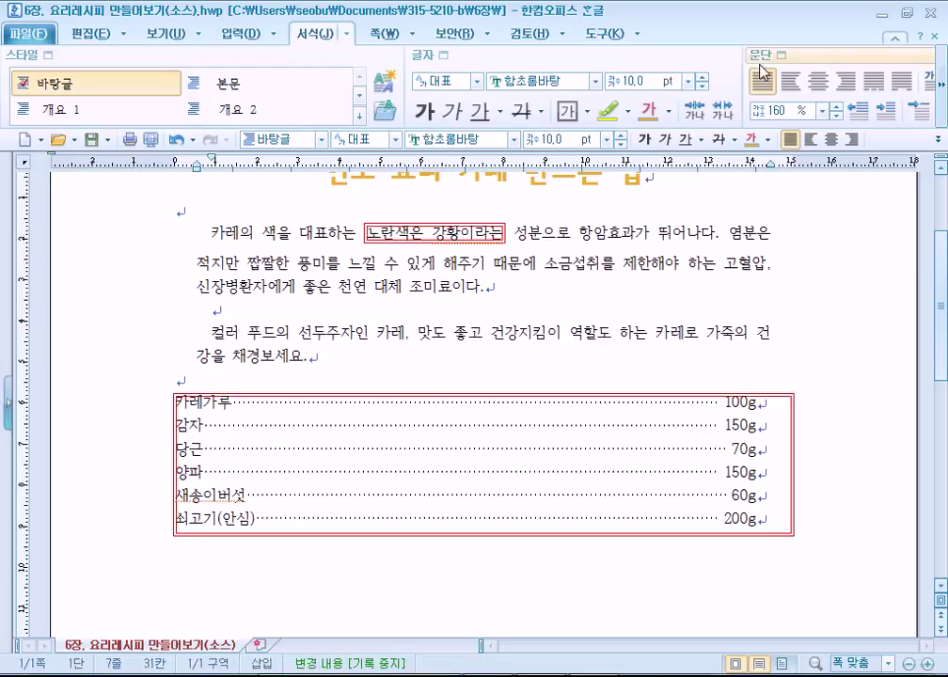
pyautogui.moveTo(195, 335); pyautogui.dragTo(337, 371)
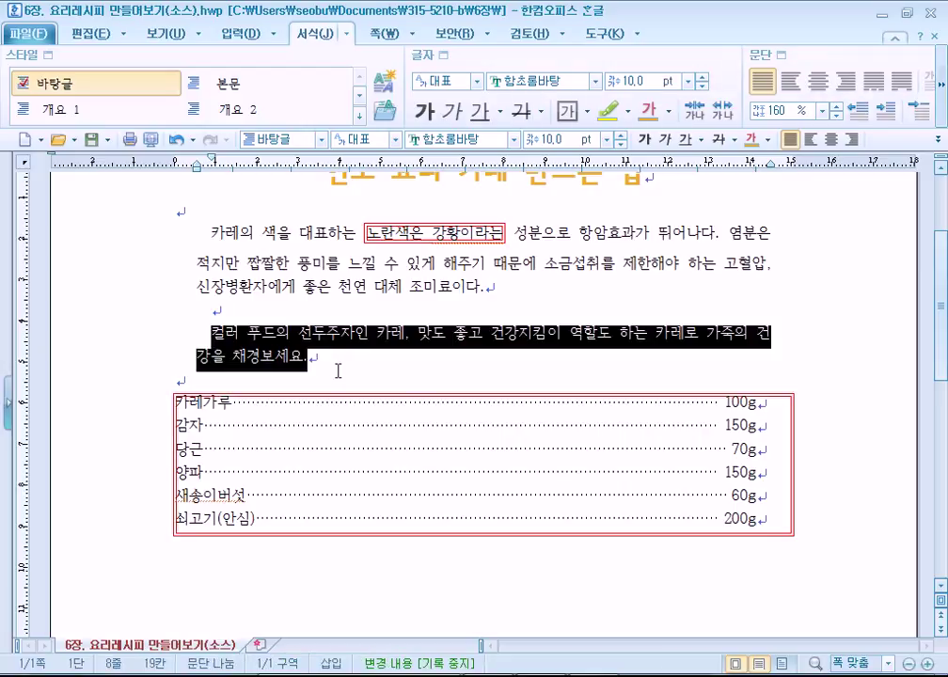
pyautogui.click(365, 341)
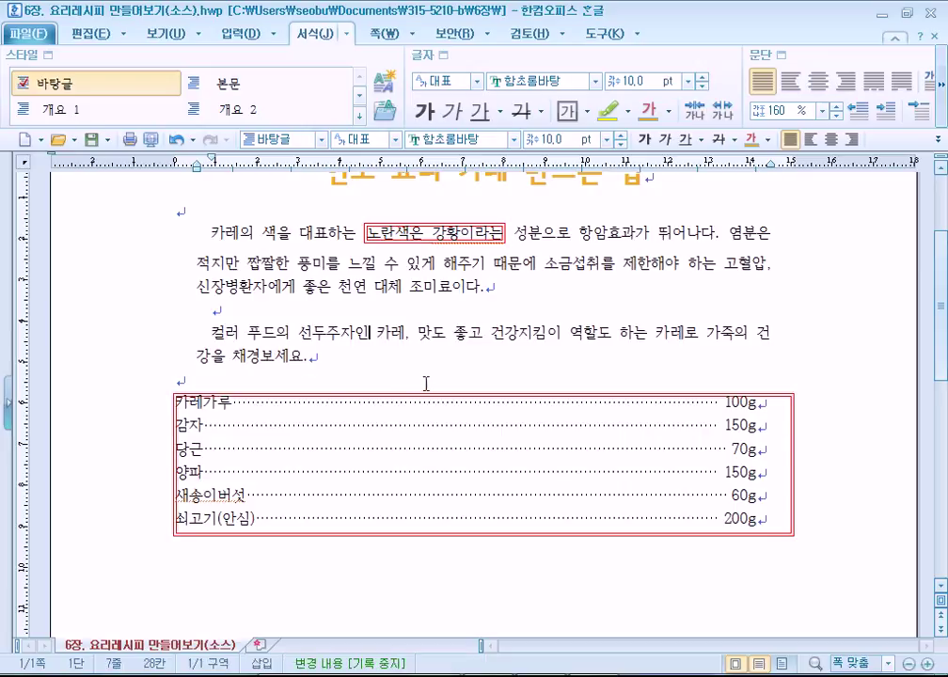
pyautogui.moveTo(378, 338); pyautogui.dragTo(411, 344)
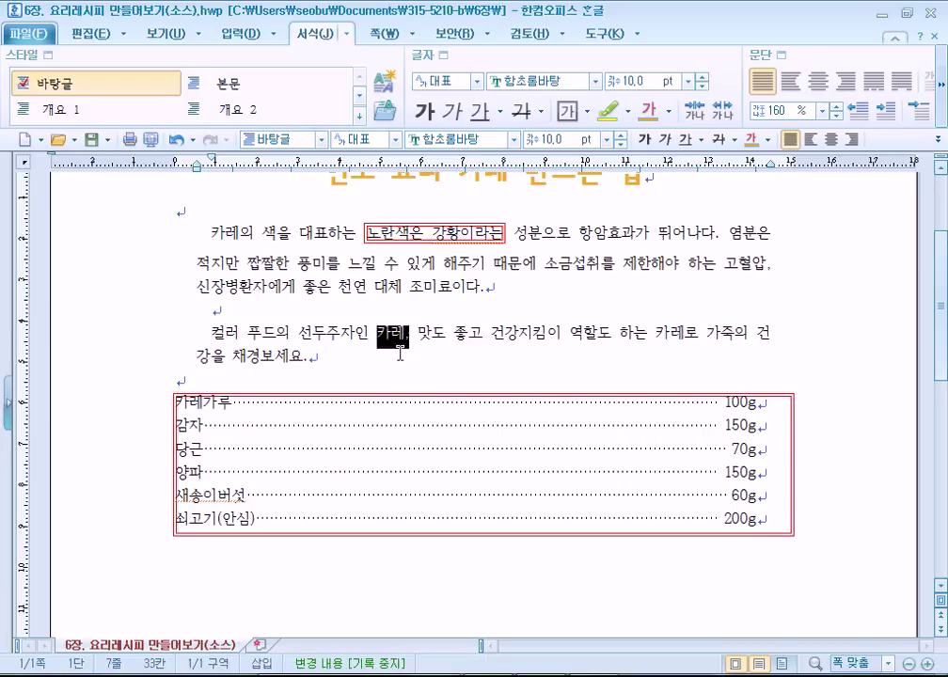
pyautogui.click(782, 56)
pyautogui.click(348, 210)
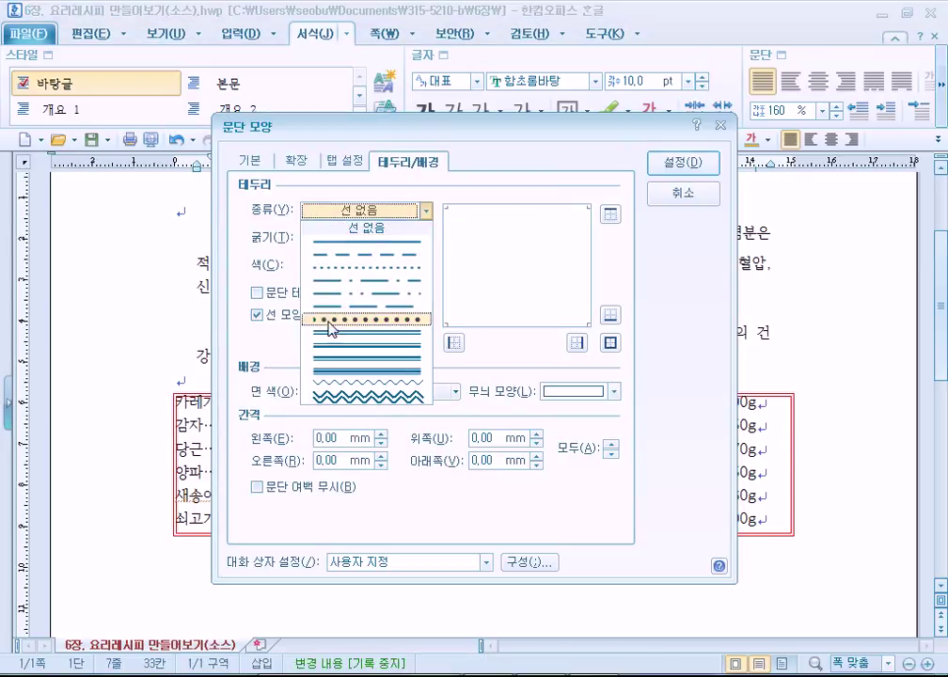
pyautogui.click(330, 333)
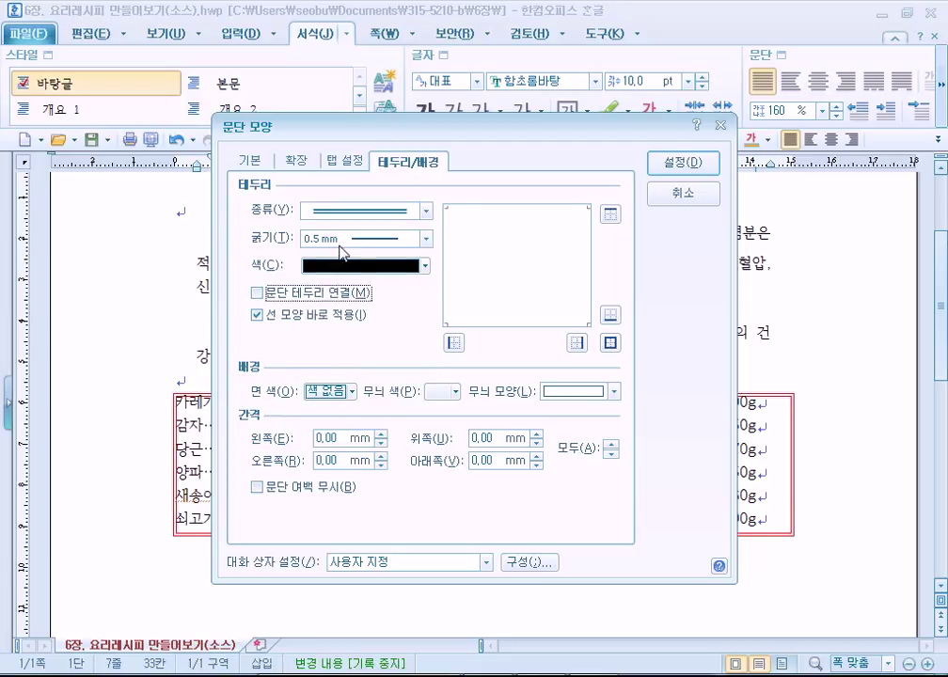
pyautogui.click(345, 267)
pyautogui.click(311, 433)
pyautogui.click(611, 343)
pyautogui.click(684, 161)
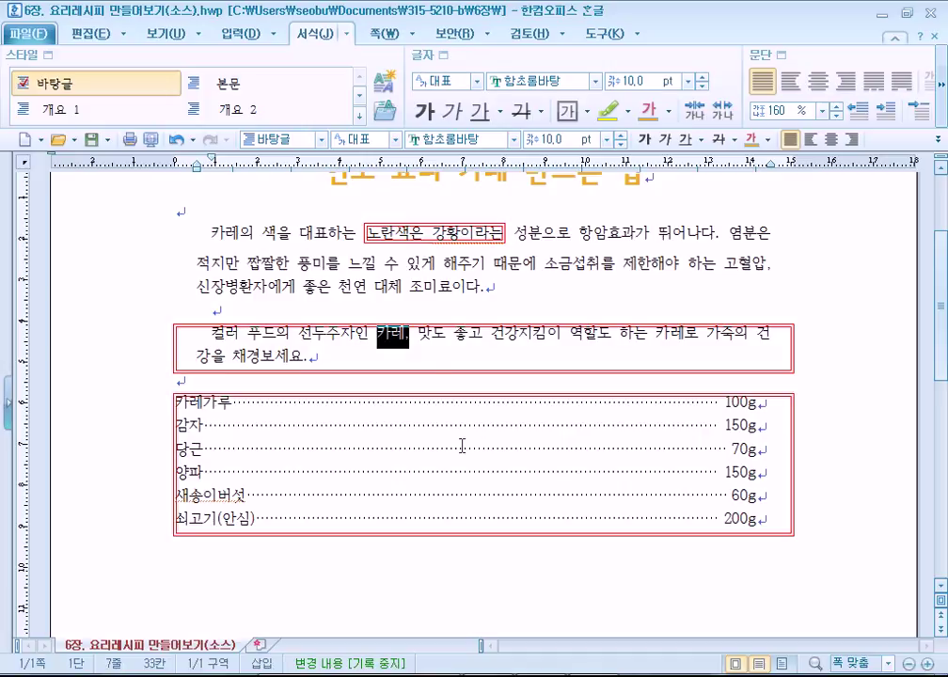
pyautogui.moveTo(377, 336); pyautogui.dragTo(417, 337)
pyautogui.click(344, 353)
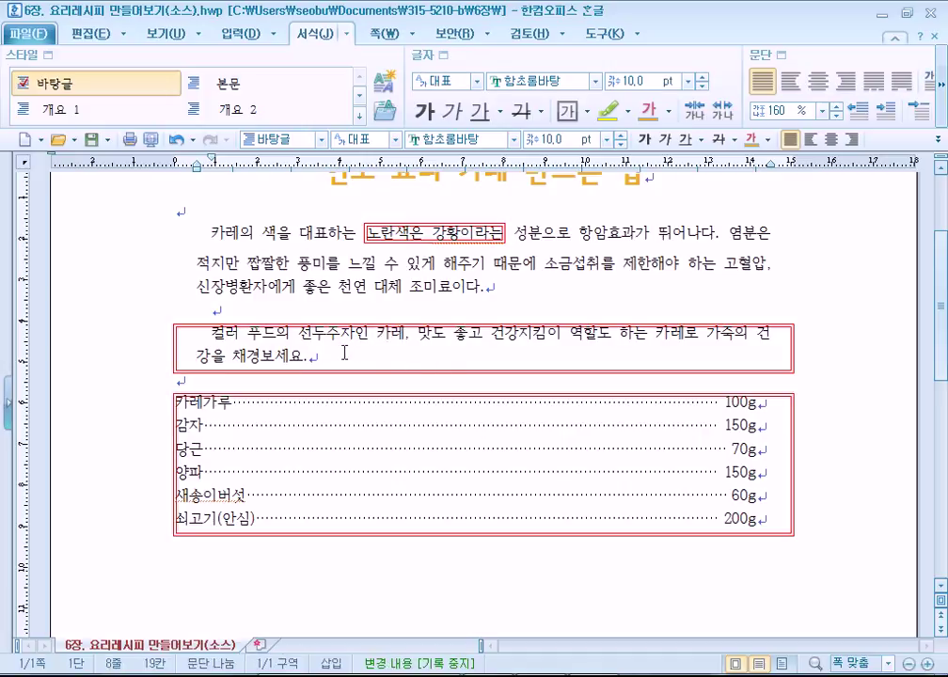
pyautogui.tripleClick(335, 362)
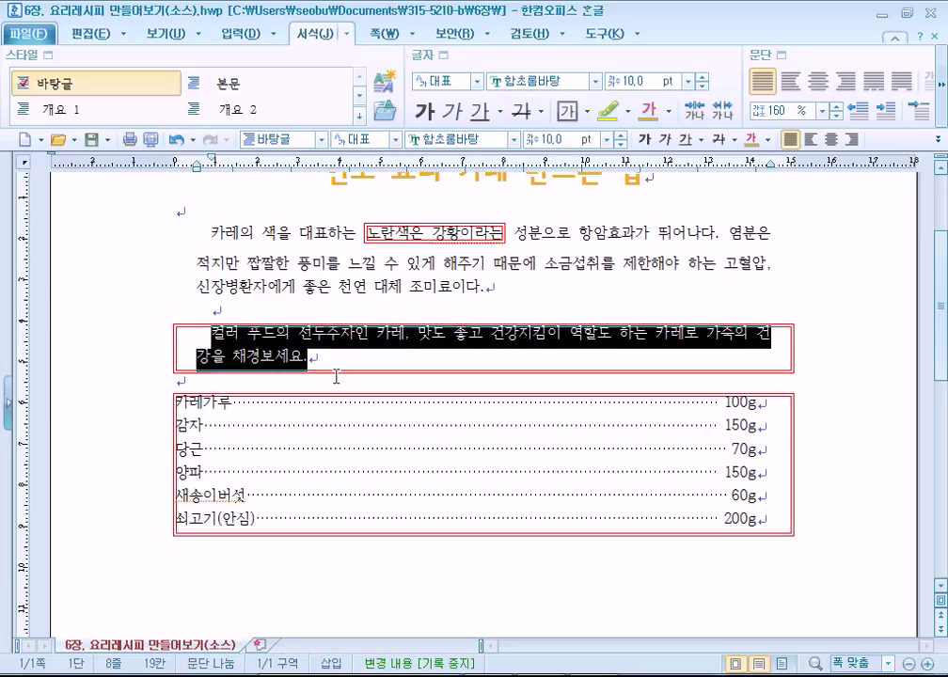
pyautogui.moveTo(209, 233); pyautogui.dragTo(508, 290)
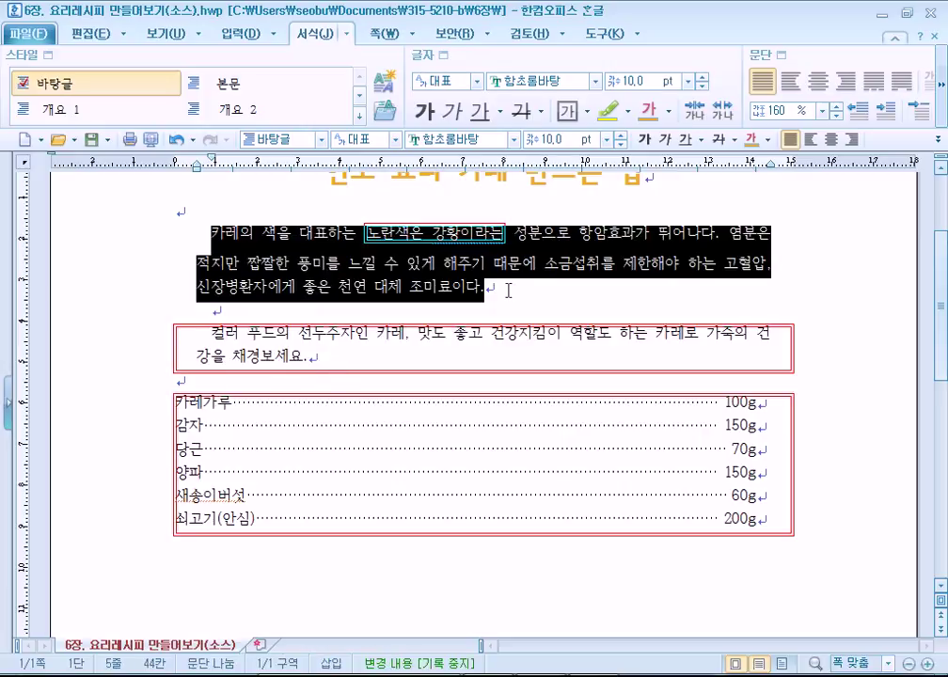
pyautogui.click(358, 365)
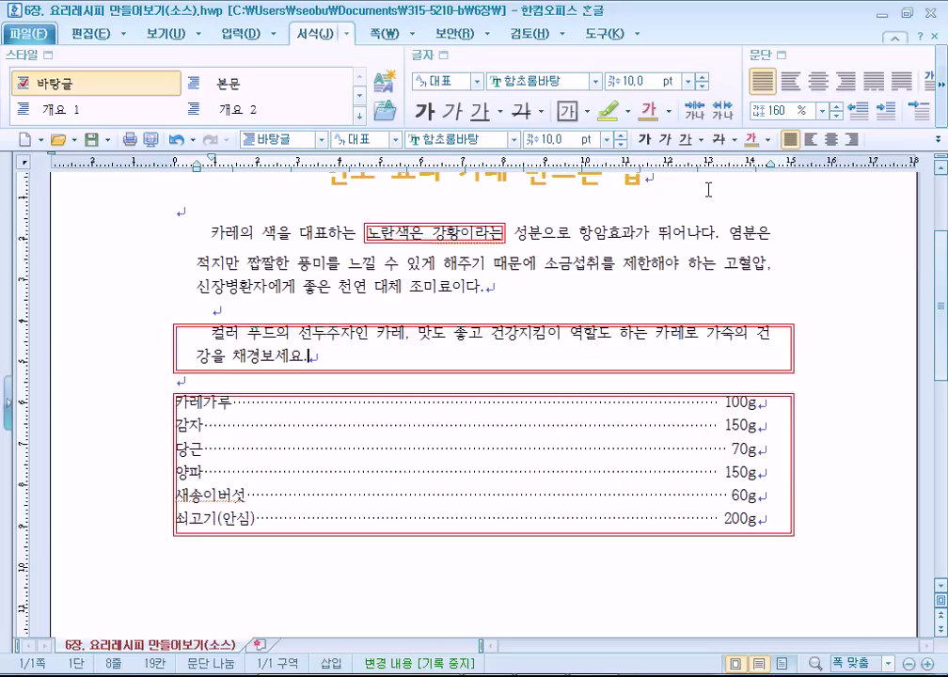
# Turn off 문단 테두리 연결 for the six ingredient lines from 카레가루 to 쇠고기(안심)
pyautogui.scroll(-1, 409, 413)
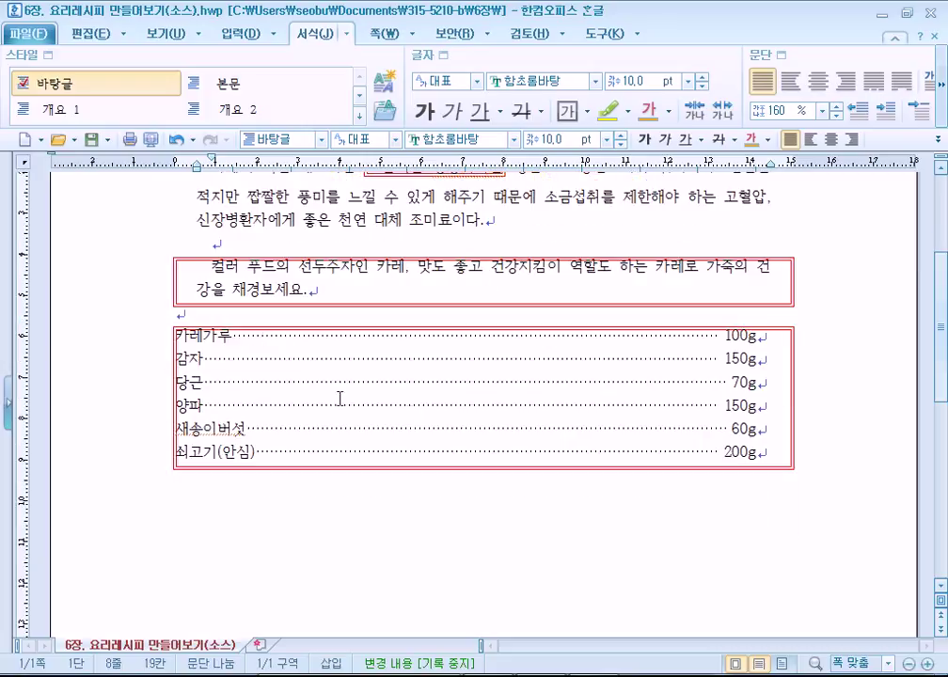
pyautogui.doubleClick(180, 337)
pyautogui.click(768, 339)
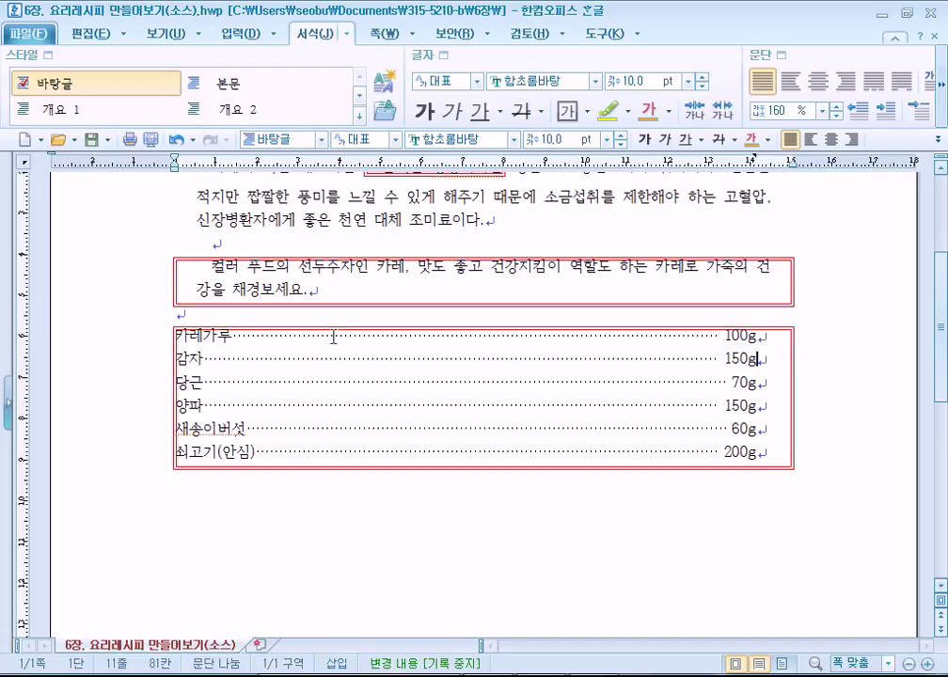
pyautogui.moveTo(176, 336); pyautogui.dragTo(751, 463)
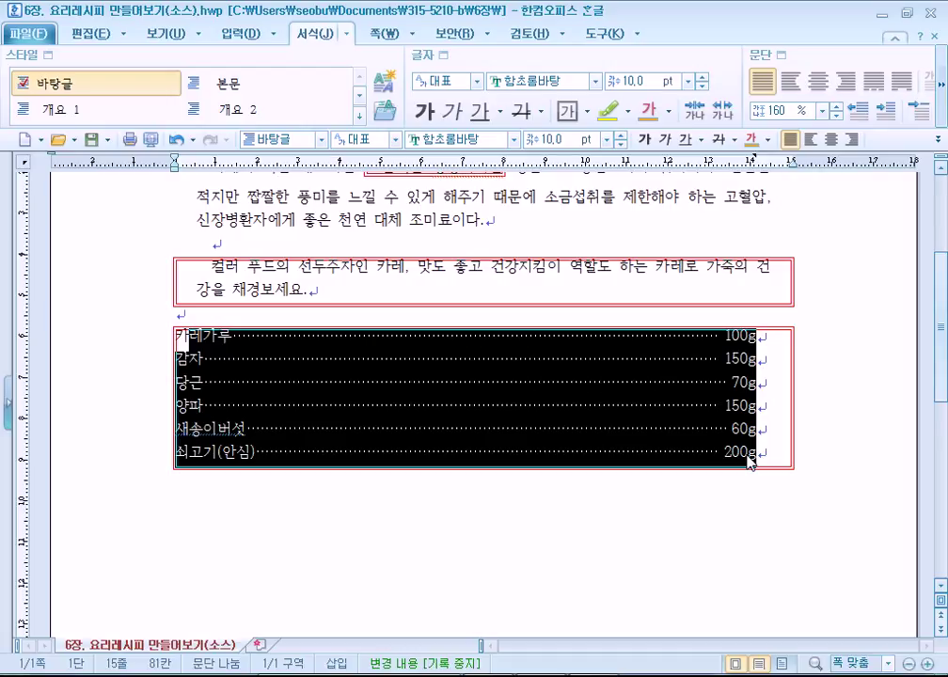
pyautogui.click(782, 55)
pyautogui.click(282, 294)
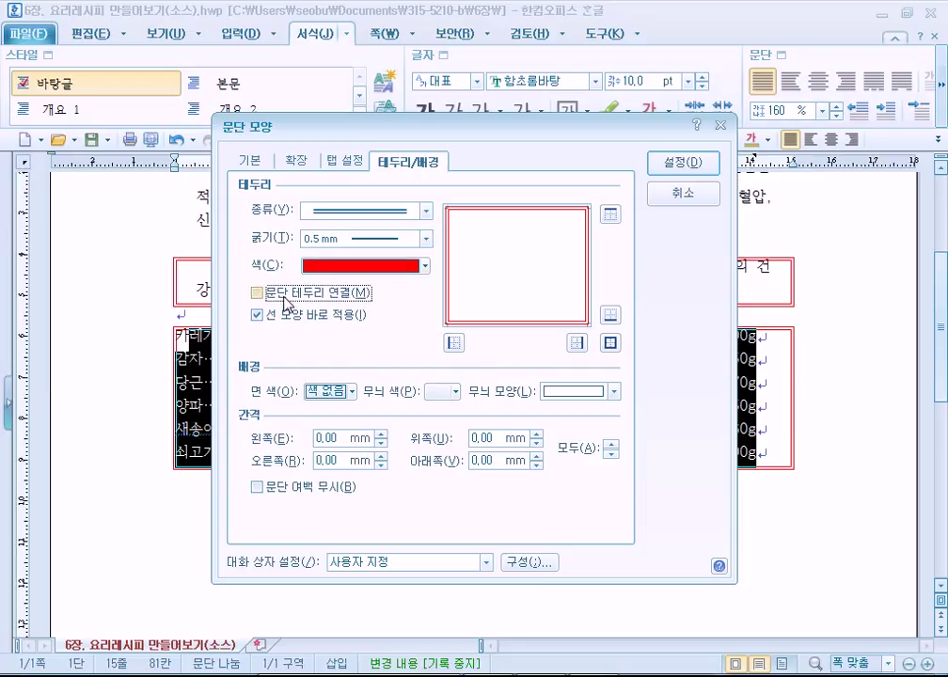
pyautogui.click(696, 162)
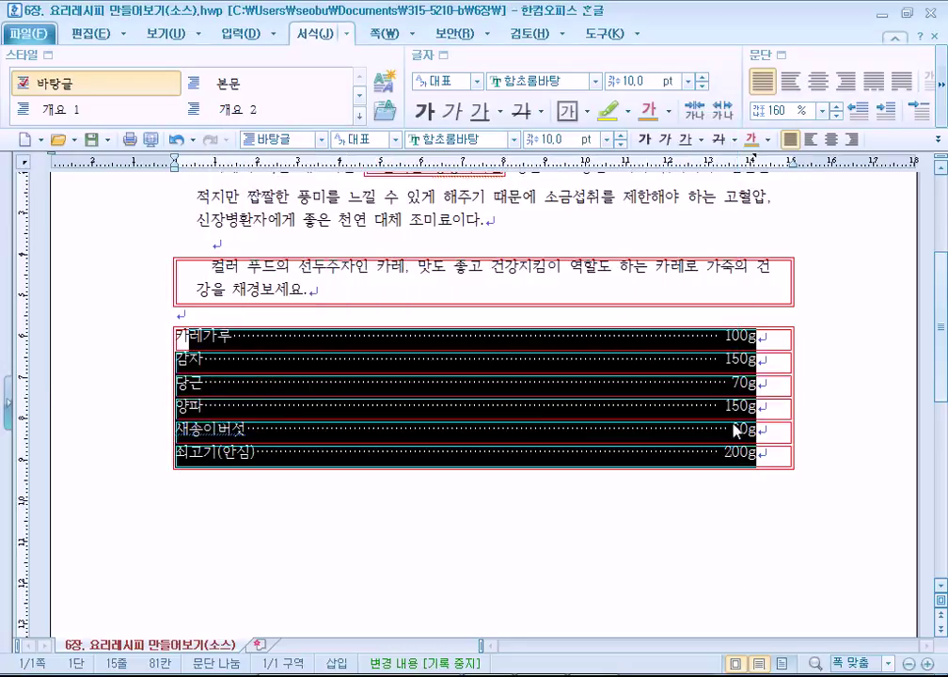
# Turn 문단 테두리 연결 back on for the six ingredient lines and deselect them
pyautogui.click(782, 54)
pyautogui.click(278, 295)
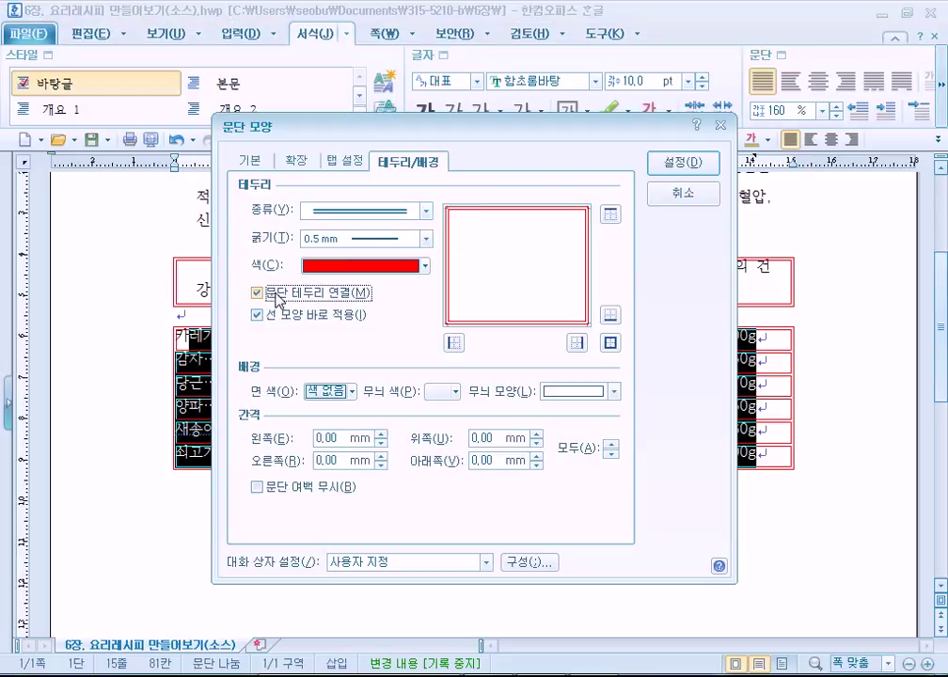
pyautogui.click(694, 165)
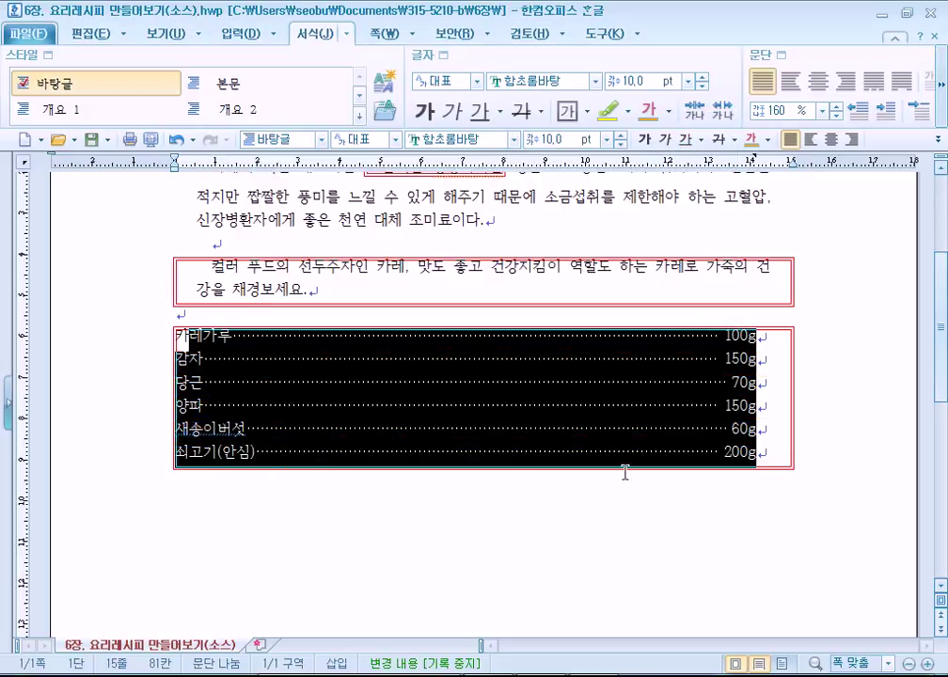
pyautogui.click(617, 504)
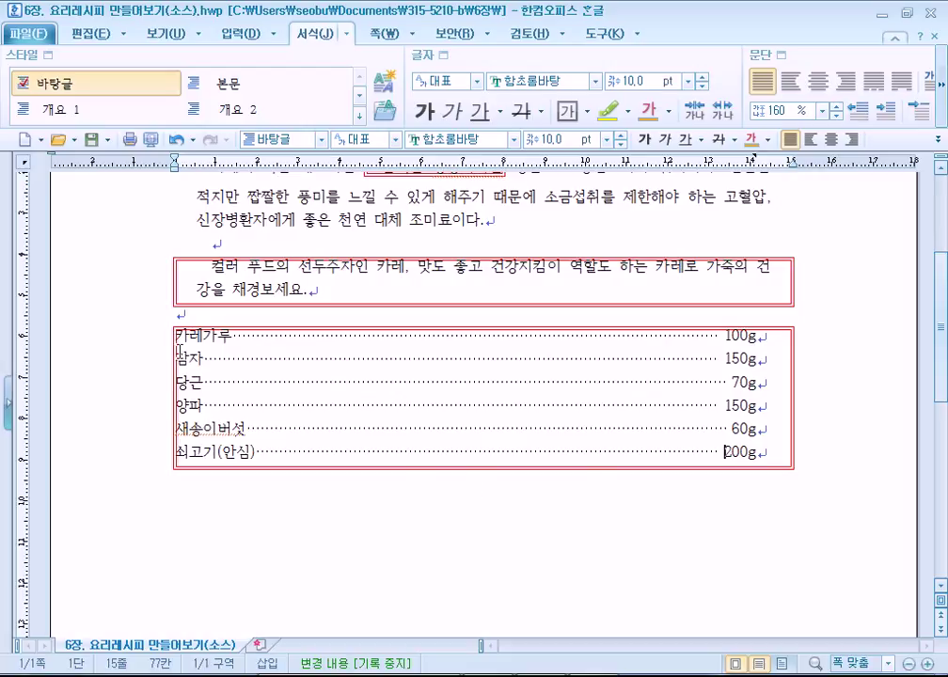
# Change the paragraph border of the six ingredient lines to the double zigzag line type on all sides
pyautogui.moveTo(175, 331); pyautogui.dragTo(779, 451)
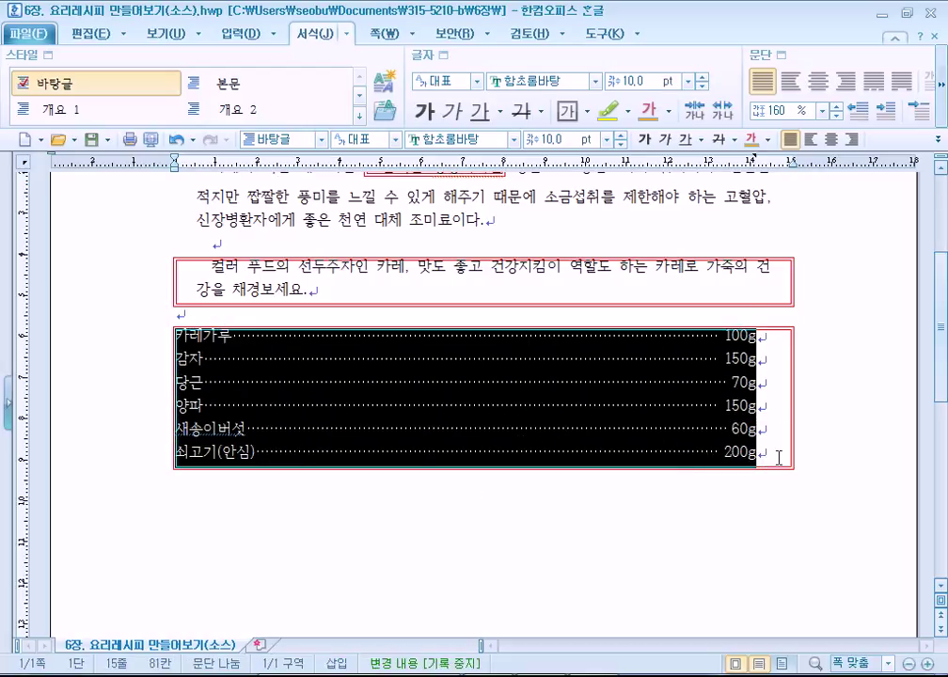
pyautogui.click(780, 58)
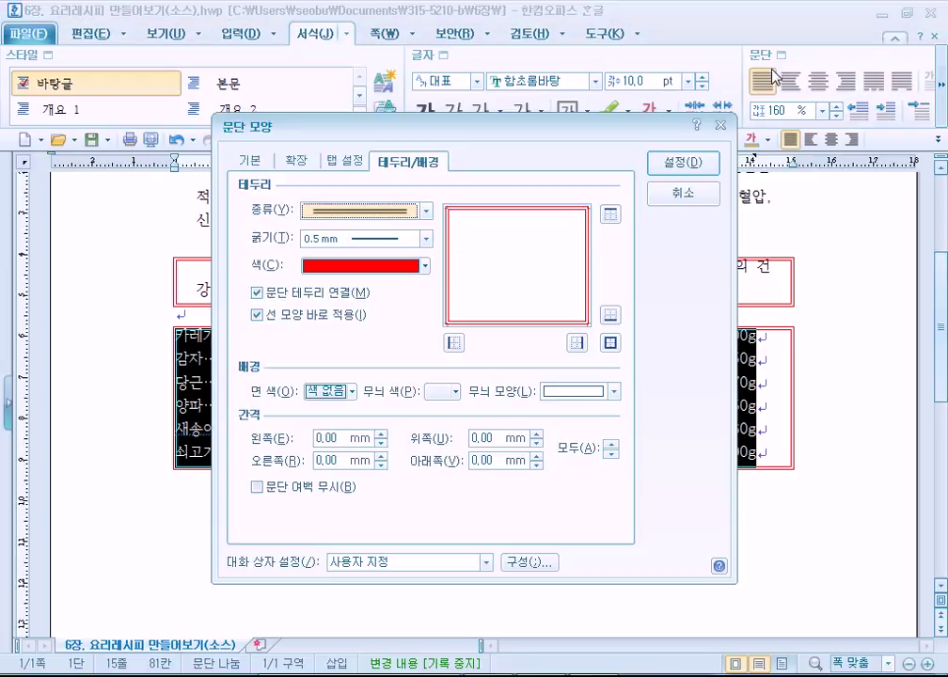
pyautogui.click(247, 166)
pyautogui.click(425, 163)
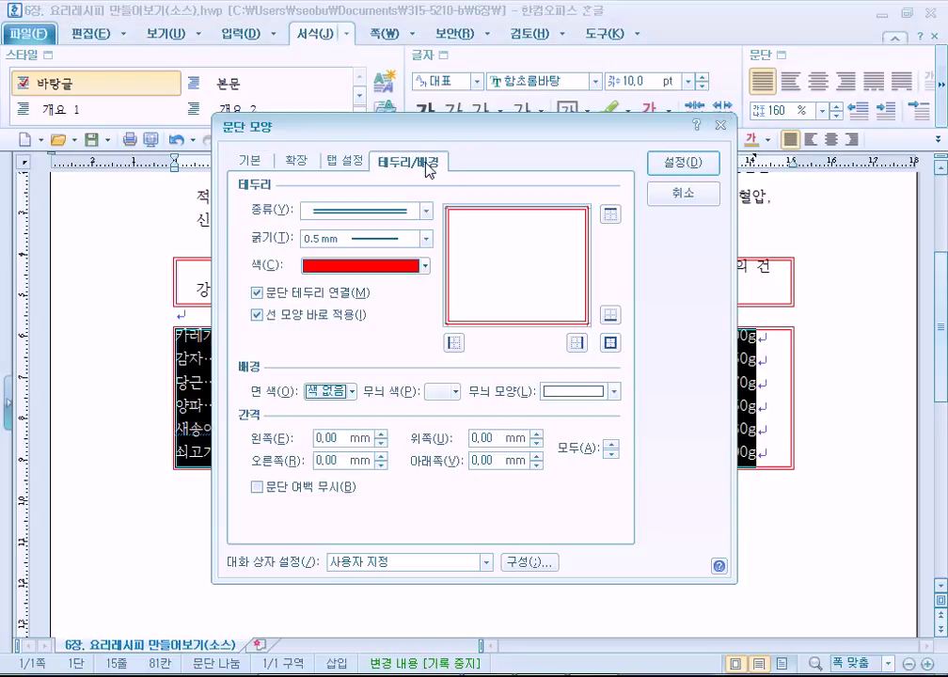
pyautogui.click(344, 213)
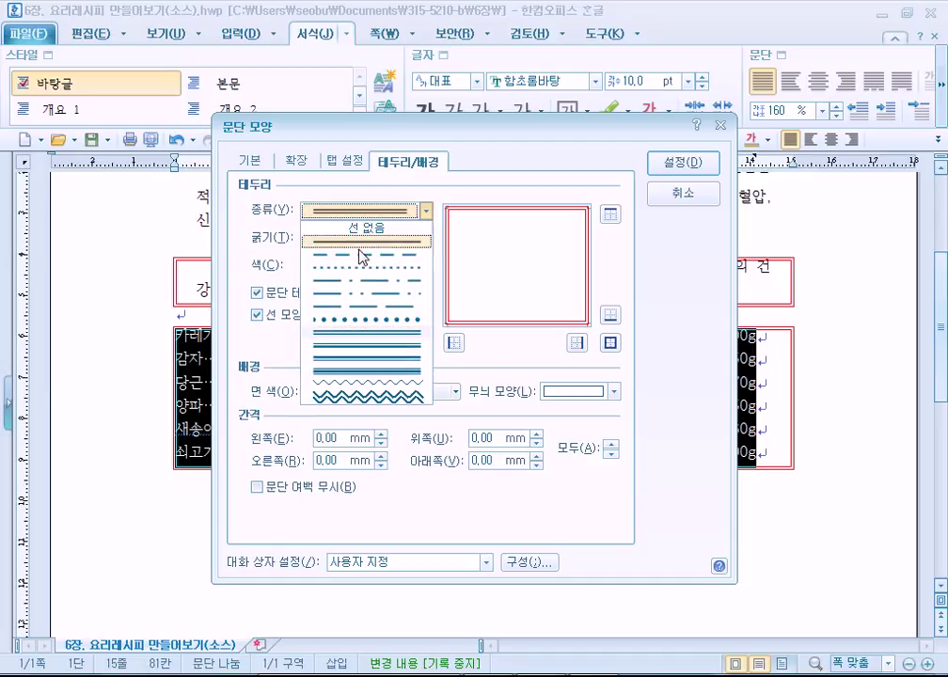
pyautogui.click(373, 396)
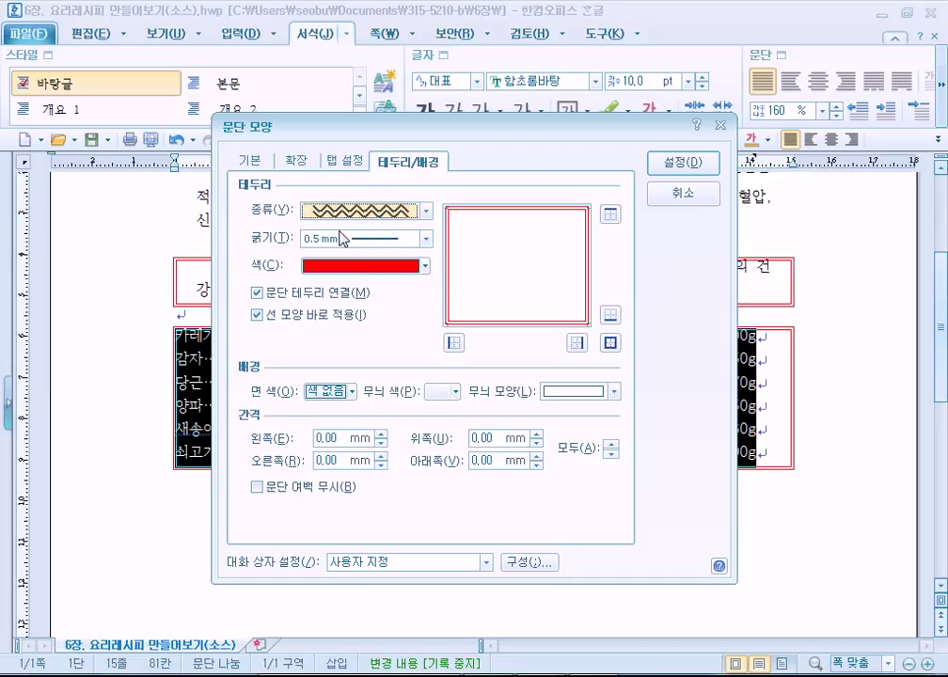
pyautogui.click(610, 343)
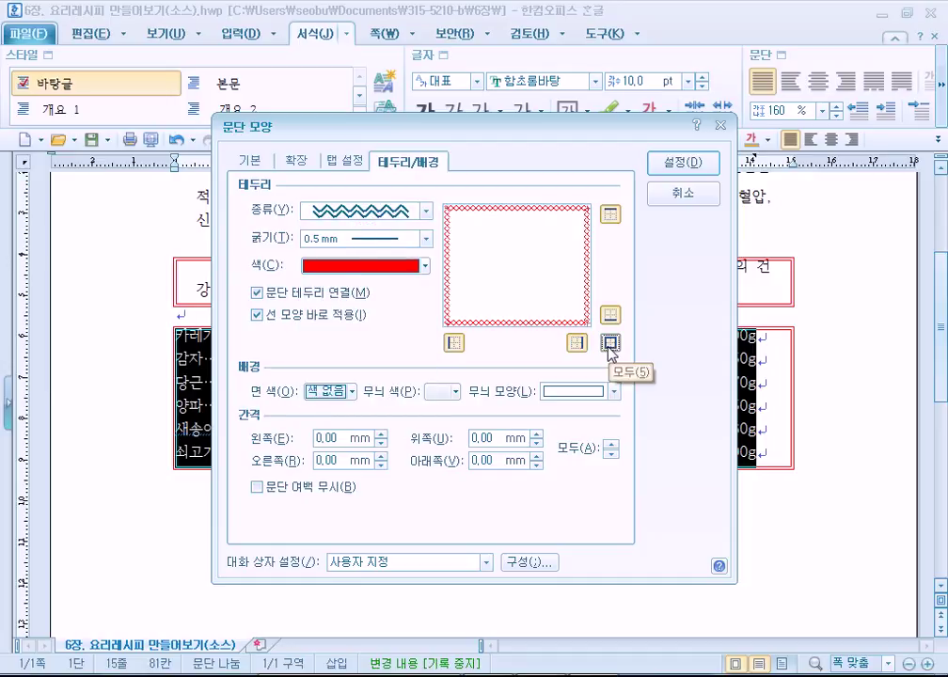
pyautogui.click(264, 294)
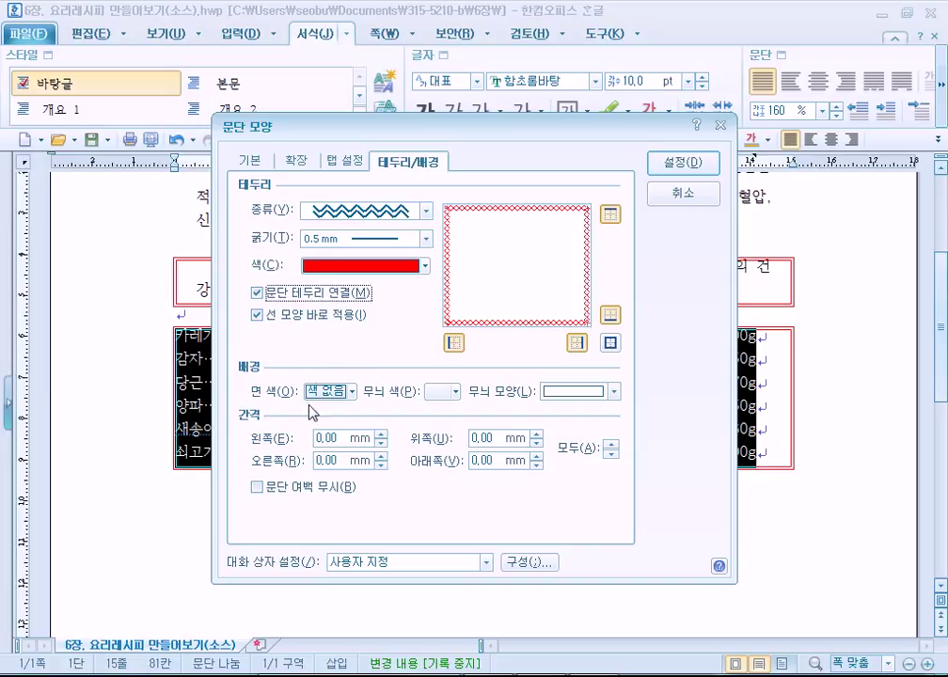
# Set the ingredient lines' background 면 색 to yellow (FFFF00) and apply the paragraph settings
pyautogui.click(331, 392)
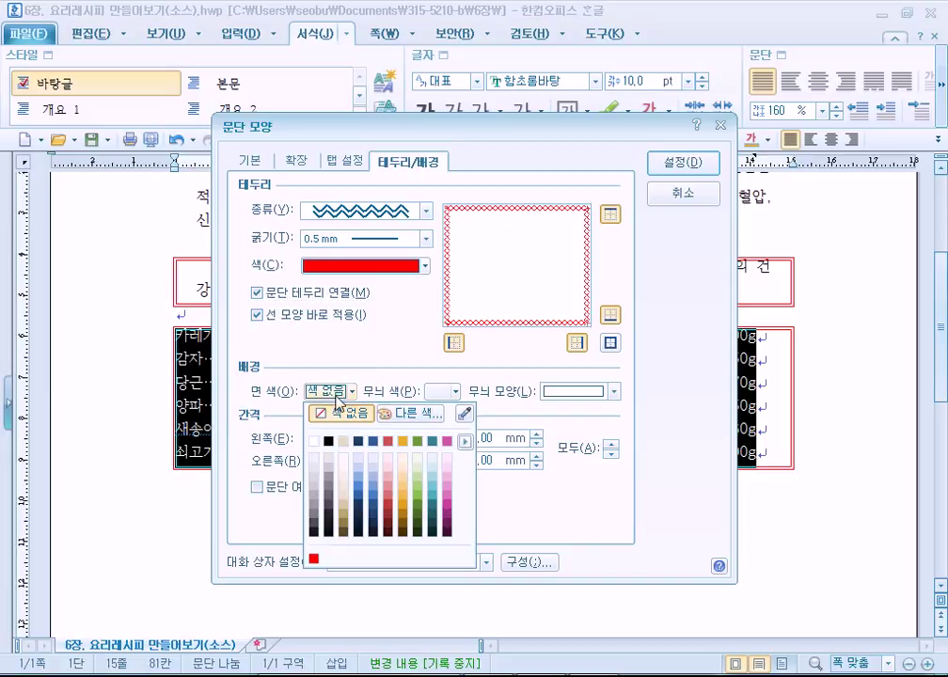
pyautogui.click(405, 414)
pyautogui.click(255, 247)
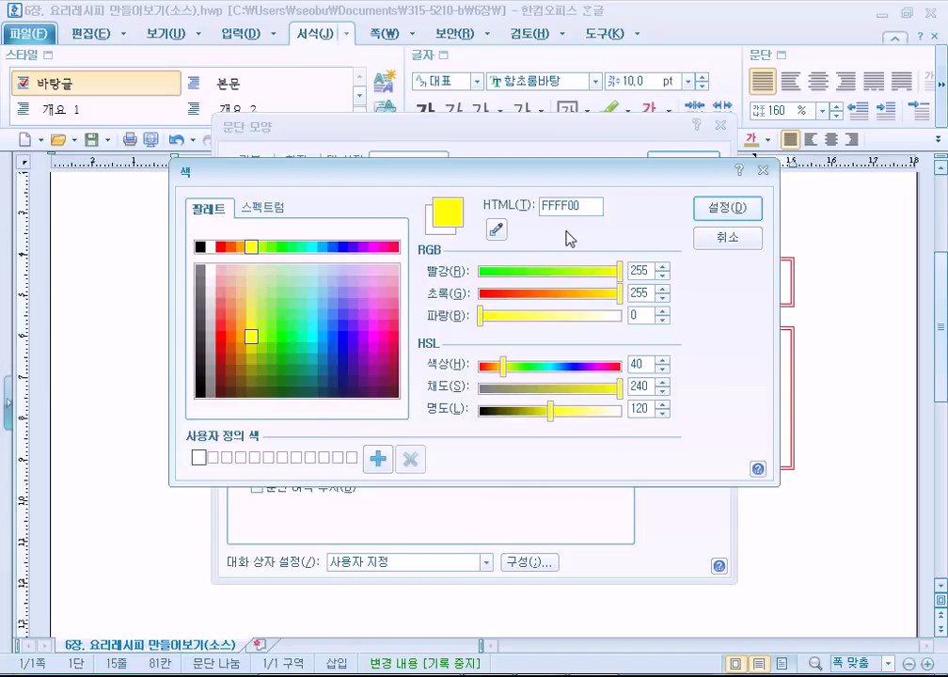
pyautogui.click(727, 208)
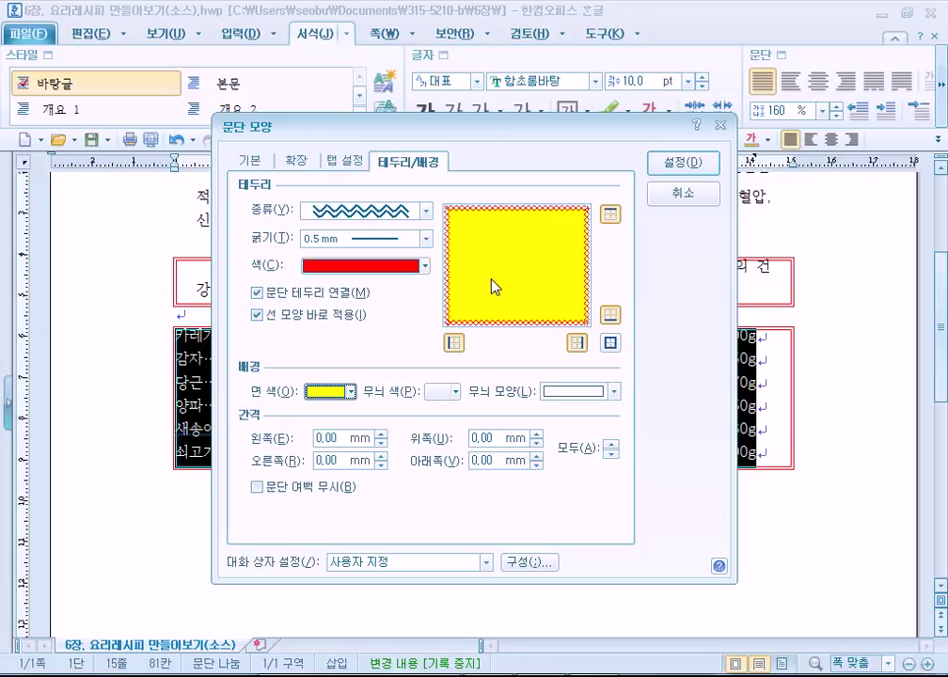
pyautogui.click(683, 163)
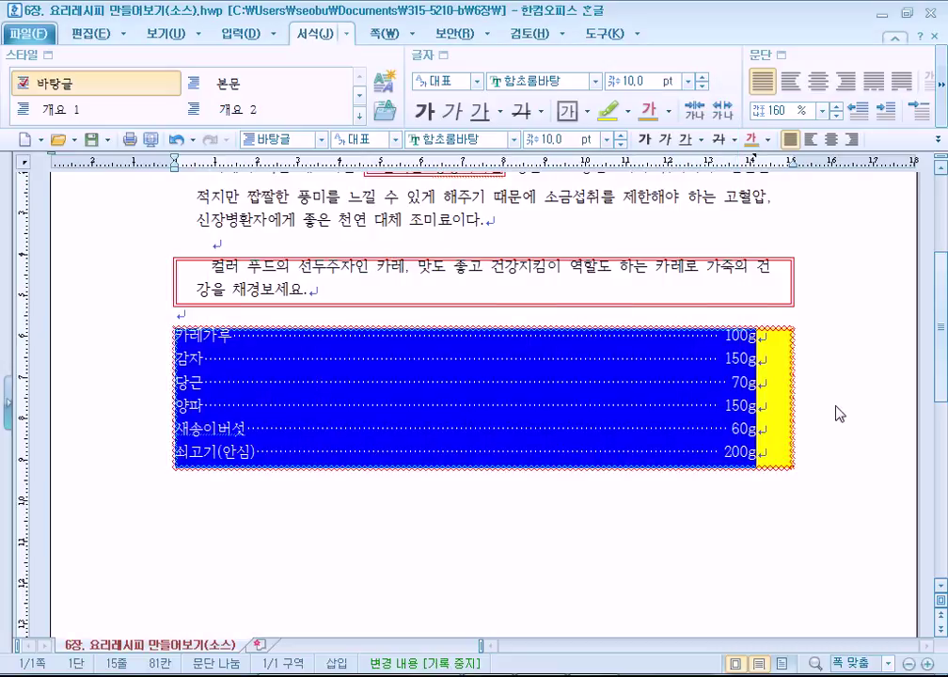
# Set the character 음영 색 of the bordered phrase 노란색은 강황이라는 to yellow (FFFF00) and apply it
pyautogui.click(778, 523)
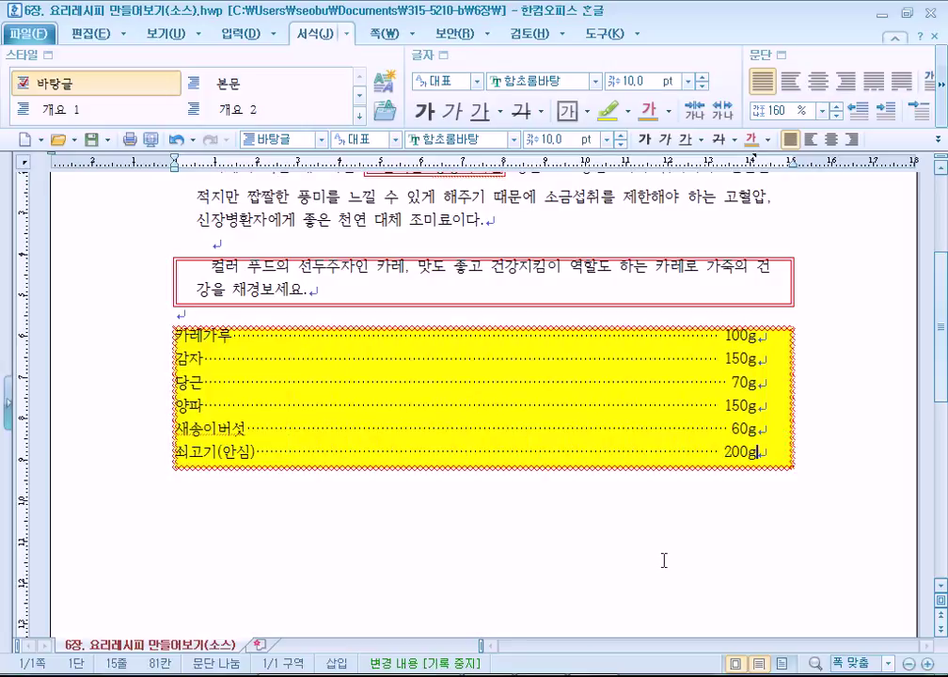
pyautogui.scroll(1, 645, 552)
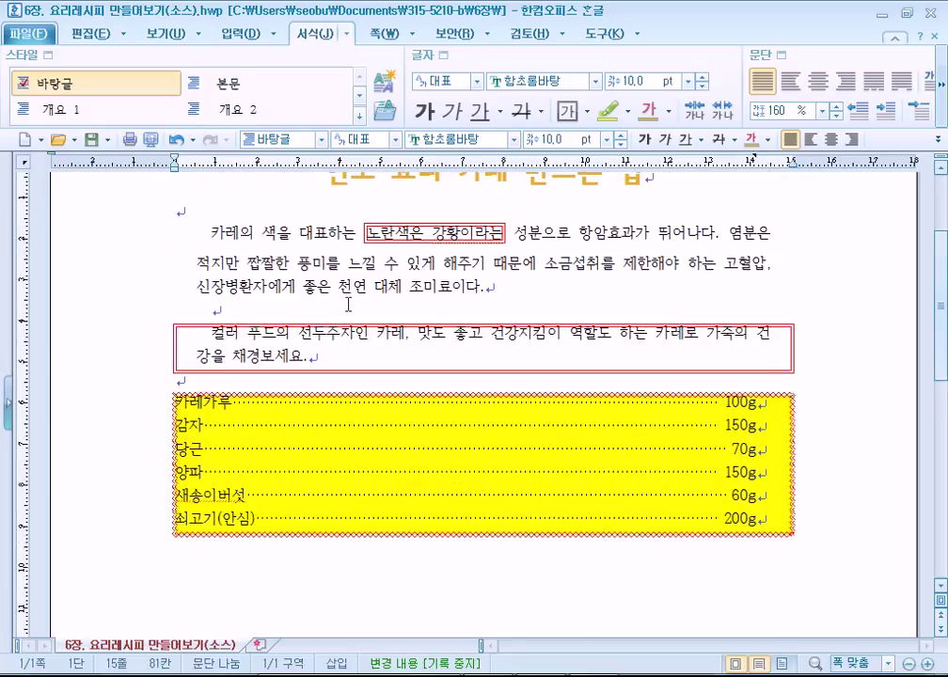
pyautogui.moveTo(367, 232); pyautogui.dragTo(505, 232)
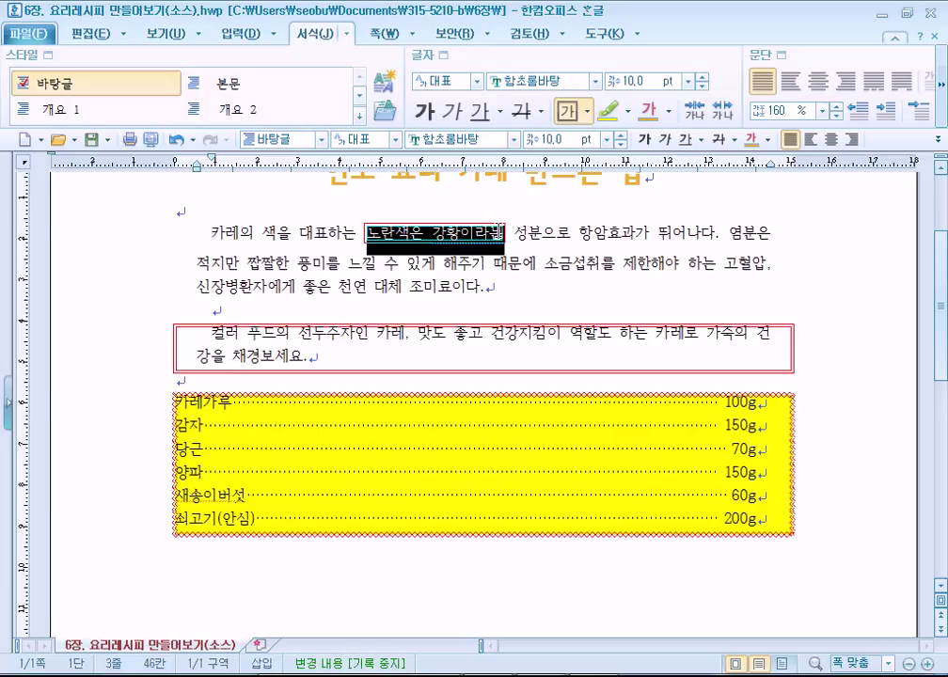
pyautogui.click(442, 55)
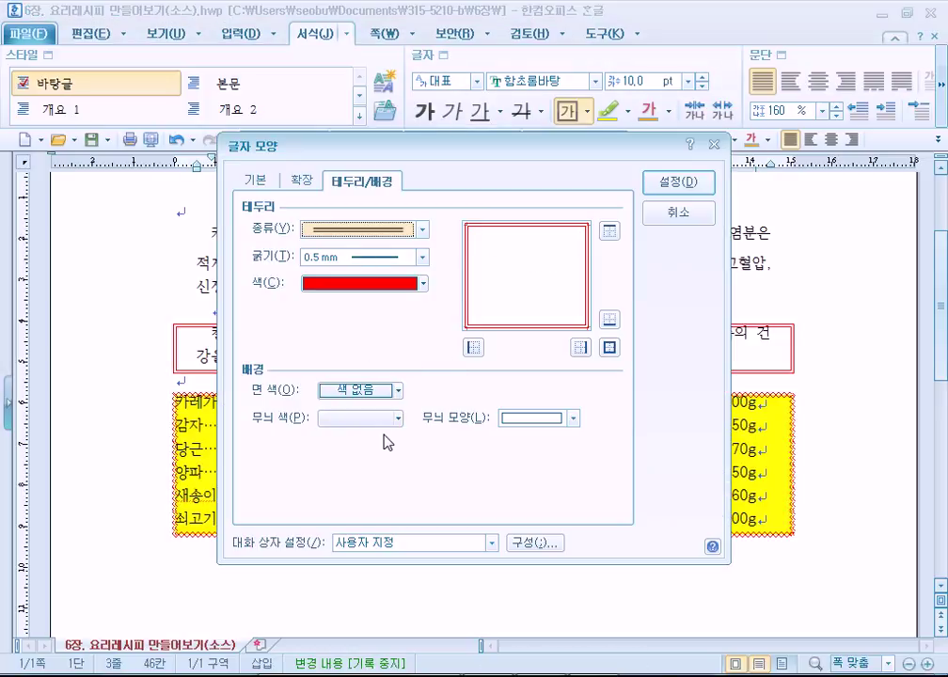
pyautogui.click(255, 181)
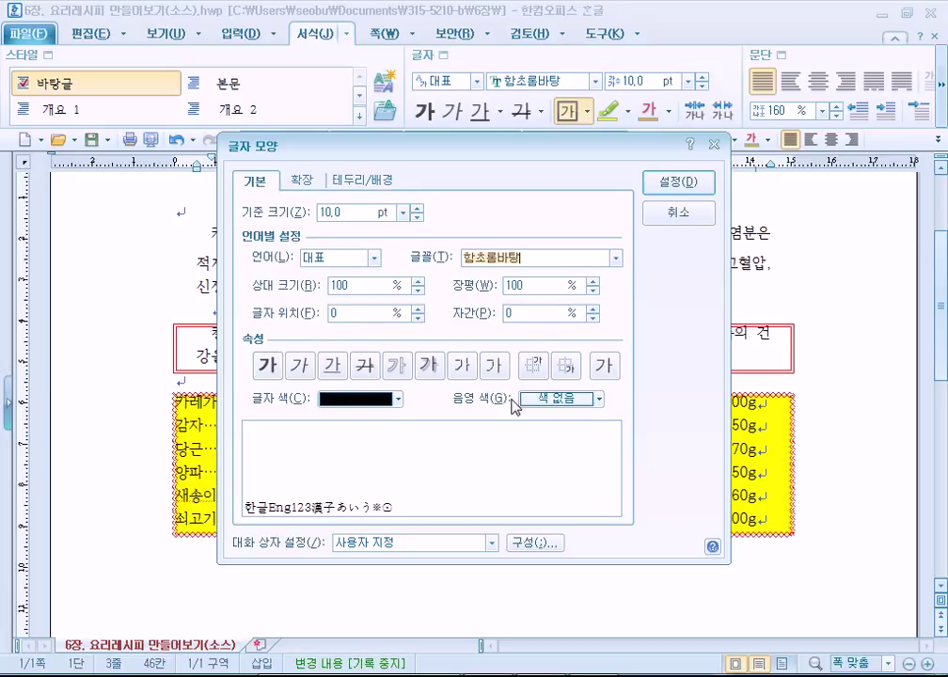
pyautogui.click(560, 399)
pyautogui.click(621, 421)
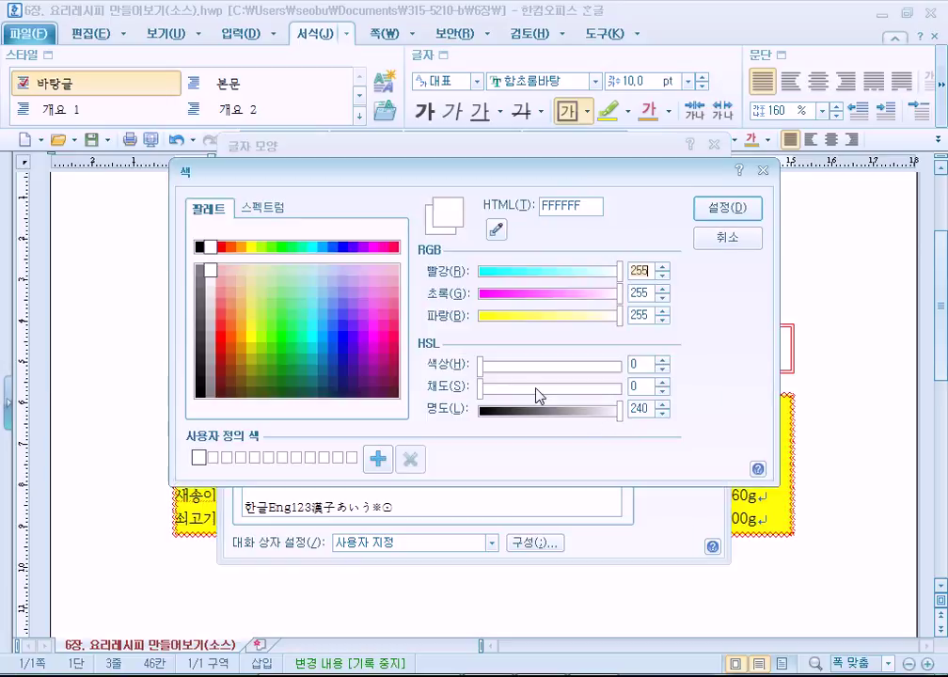
pyautogui.click(250, 248)
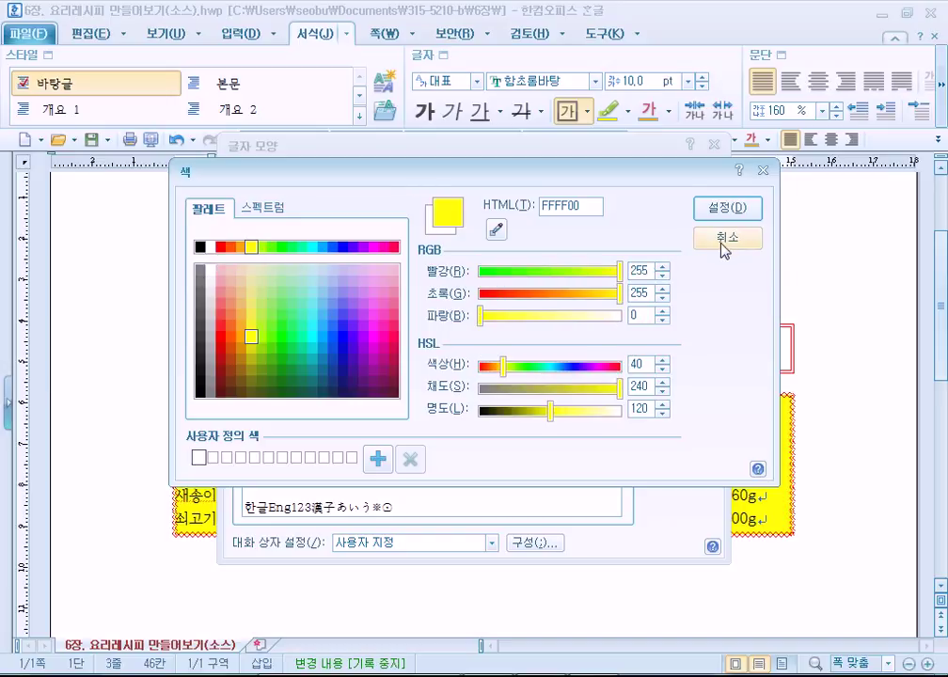
pyautogui.click(725, 211)
pyautogui.click(656, 184)
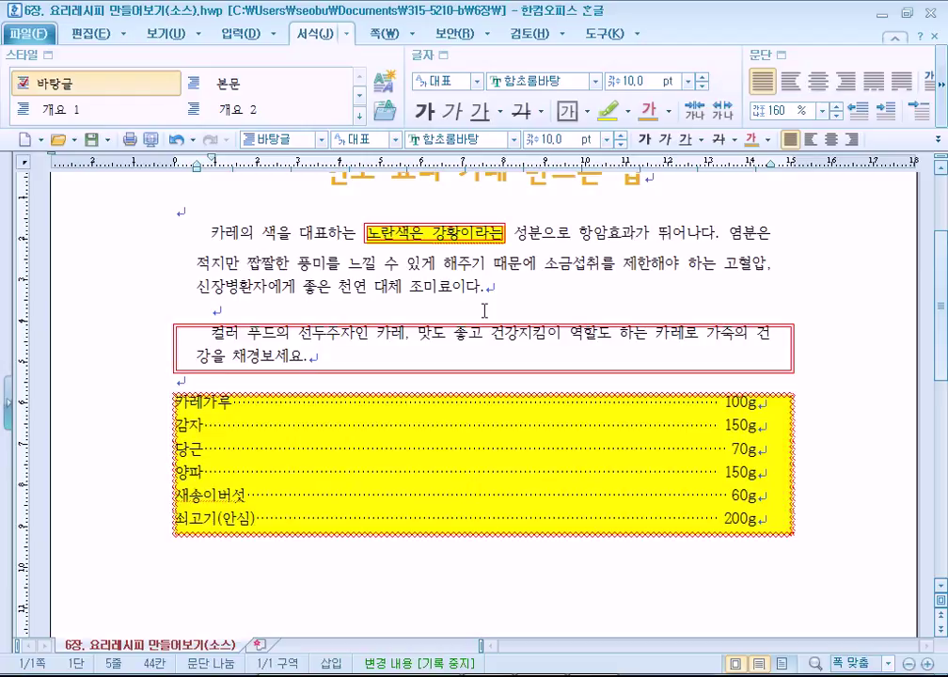
pyautogui.moveTo(556, 236); pyautogui.dragTo(595, 238)
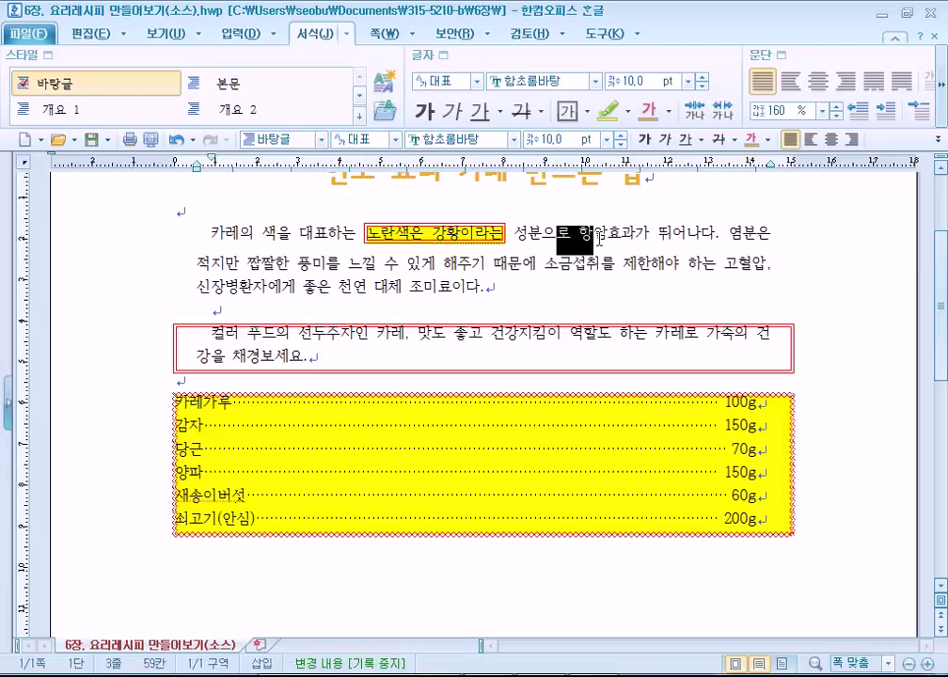
pyautogui.moveTo(491, 287); pyautogui.dragTo(207, 233)
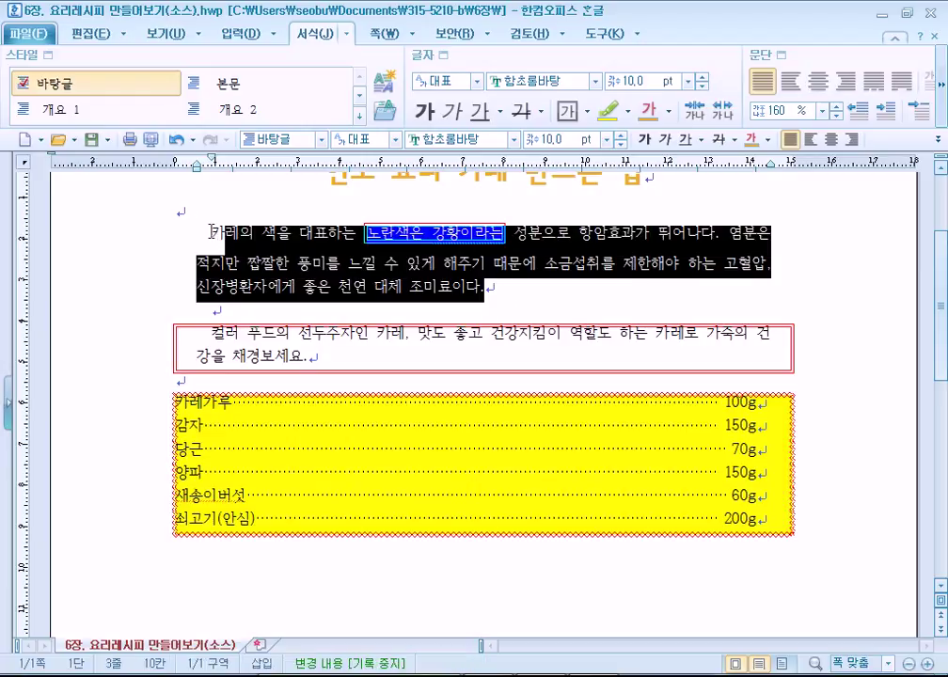
pyautogui.click(497, 294)
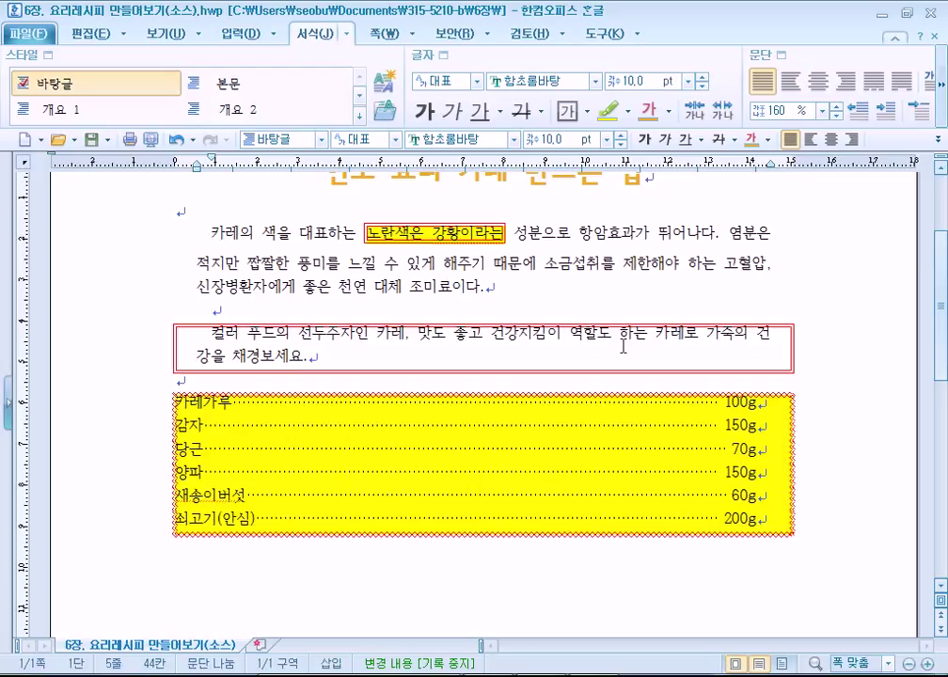
# Check the tab stops of the ingredient lines from the 카레가루 amount down to 쇠고기(안심) in the 문단 모양 settings
pyautogui.click(241, 410)
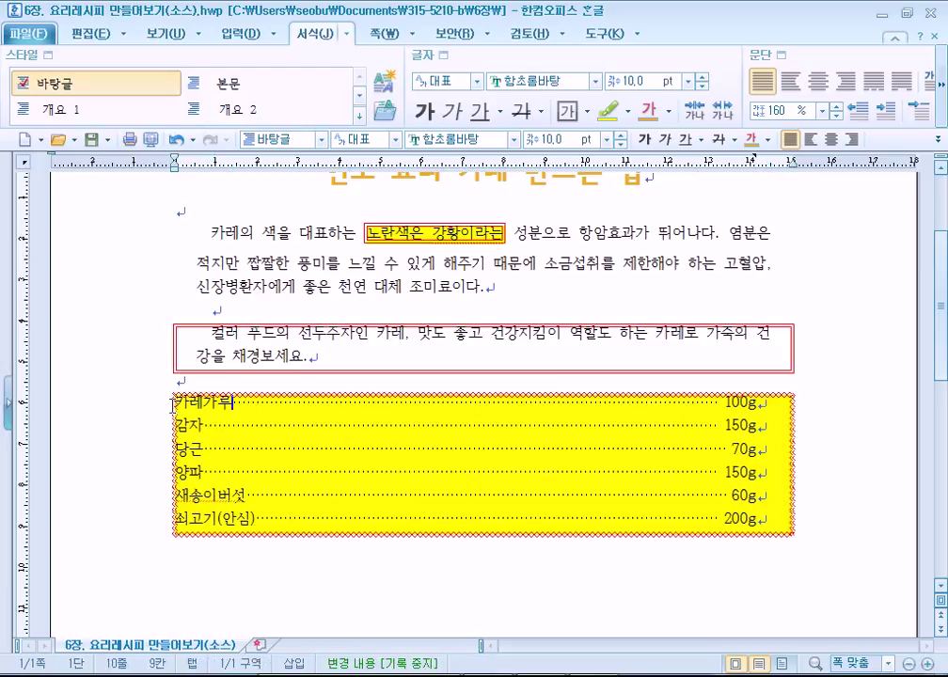
pyautogui.press('Home')
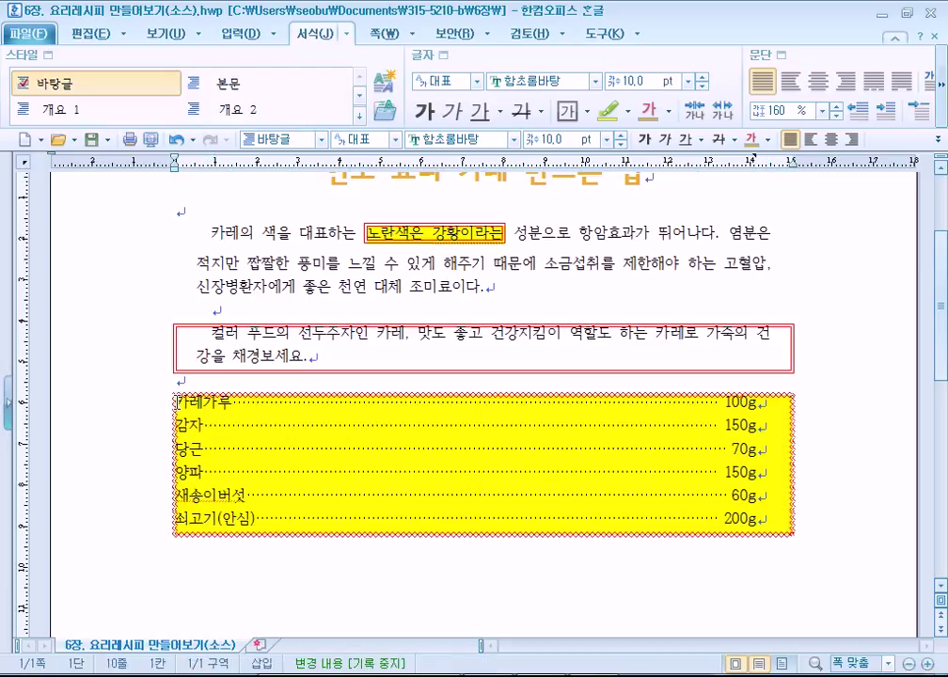
pyautogui.doubleClick(725, 403)
pyautogui.click(760, 435)
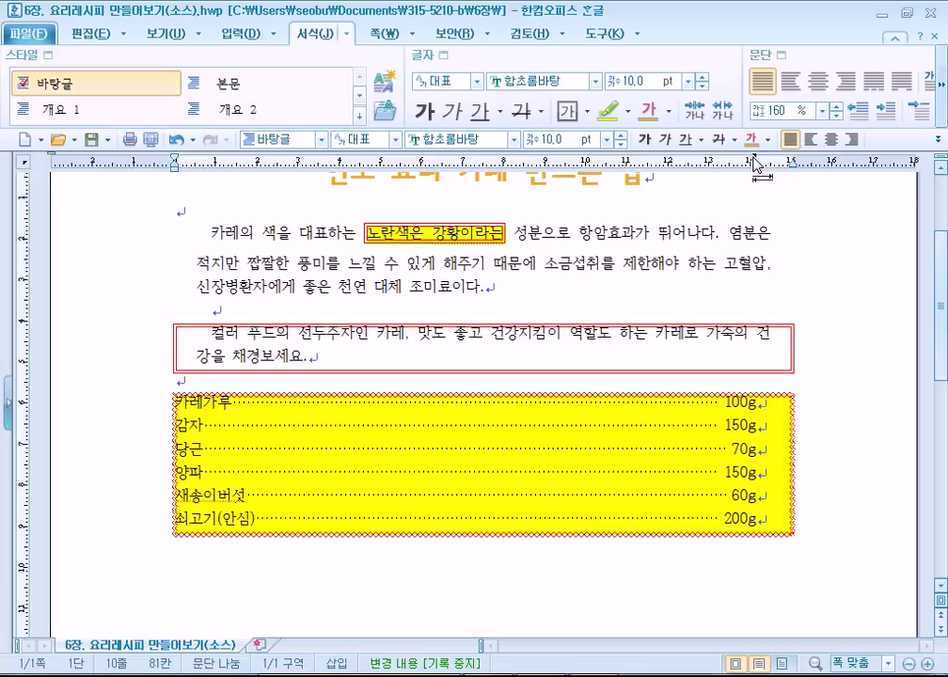
pyautogui.moveTo(755, 162); pyautogui.dragTo(756, 162)
pyautogui.keyDown('shift'); pyautogui.click(608, 520); pyautogui.keyUp('shift')
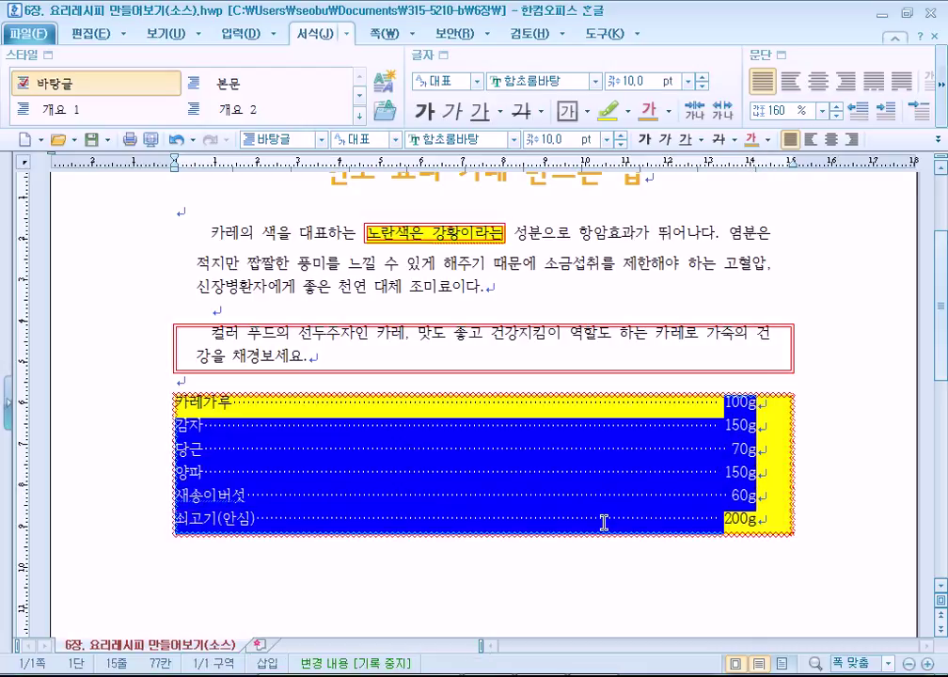
pyautogui.click(781, 55)
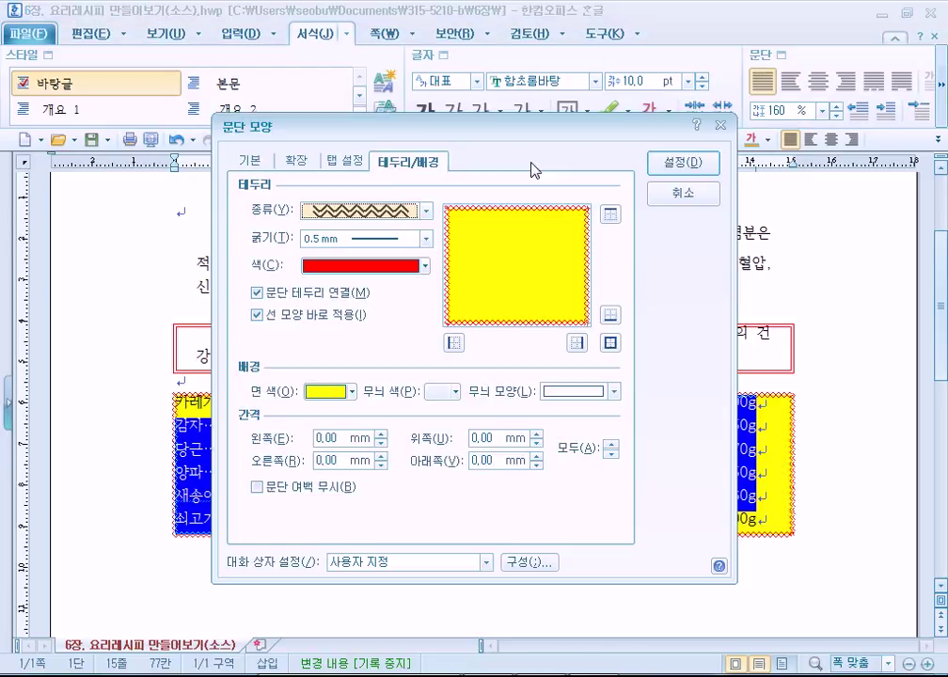
pyautogui.click(248, 160)
pyautogui.click(370, 162)
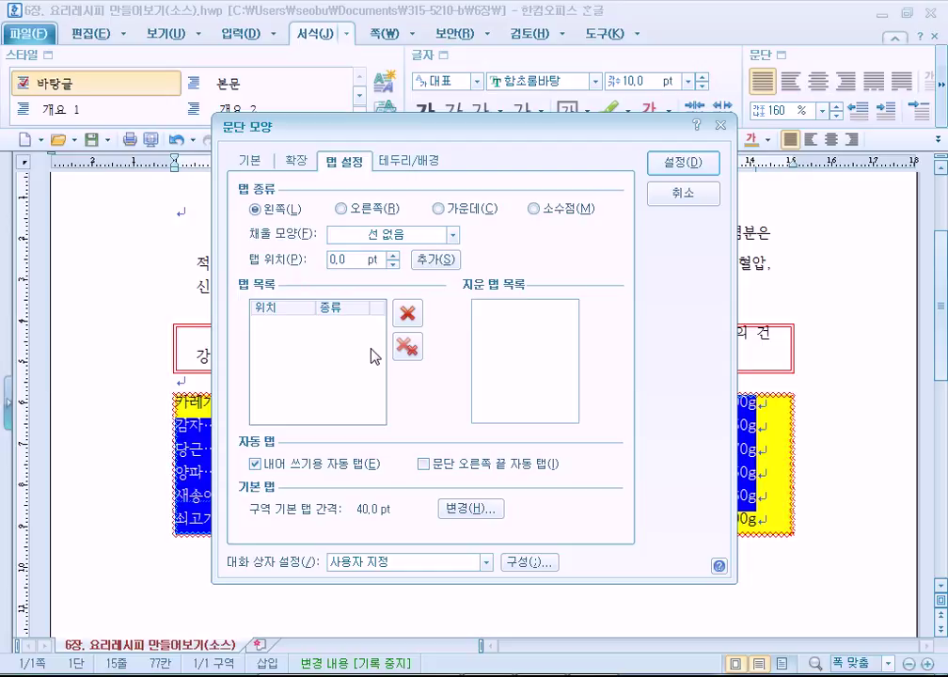
pyautogui.click(683, 163)
pyautogui.click(315, 418)
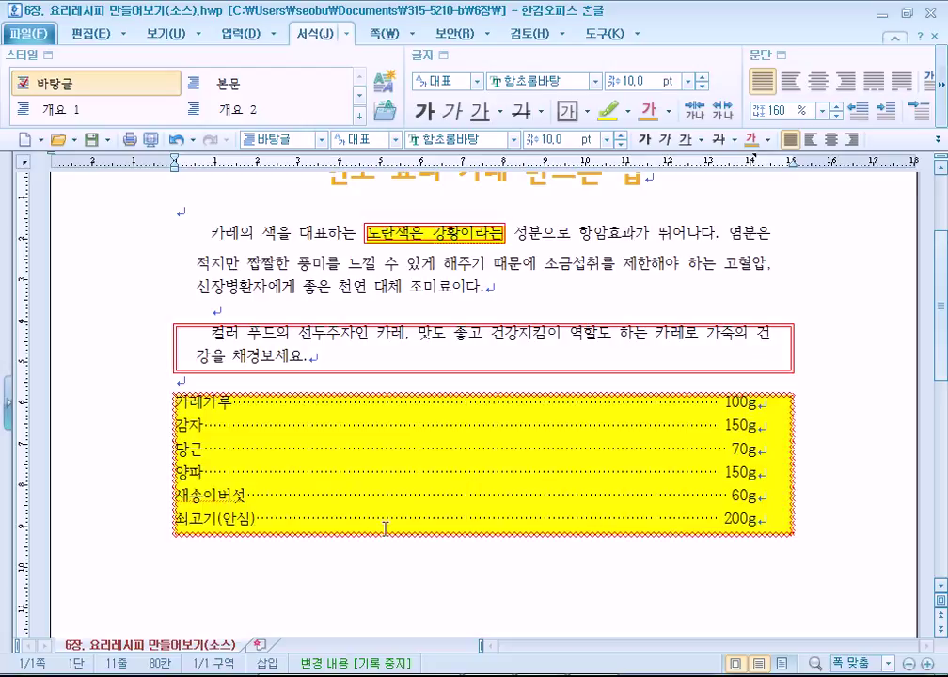
# Examine the 탭 목록 again with all six ingredient lines fully selected, leaving the paragraph settings without applying anything
pyautogui.moveTo(190, 404); pyautogui.dragTo(755, 531)
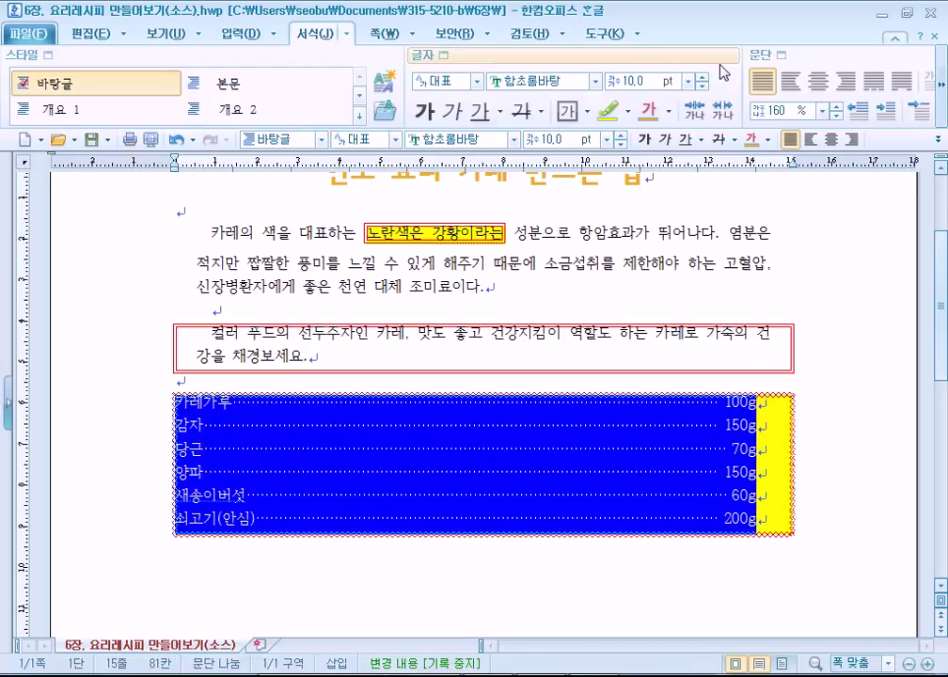
pyautogui.click(782, 55)
pyautogui.moveTo(469, 125); pyautogui.dragTo(558, 66)
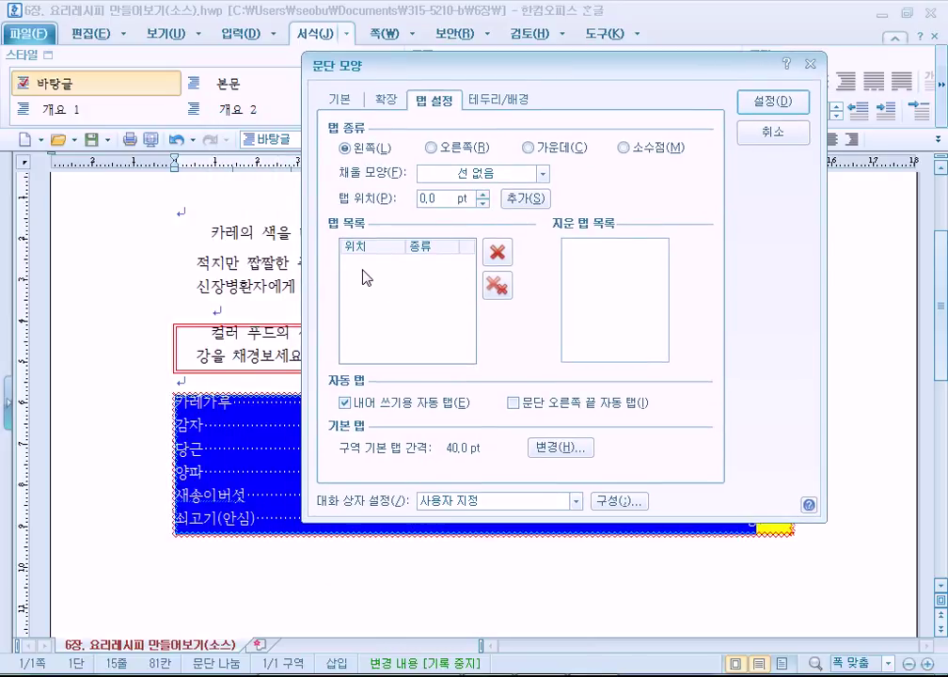
pyautogui.click(788, 137)
pyautogui.click(586, 437)
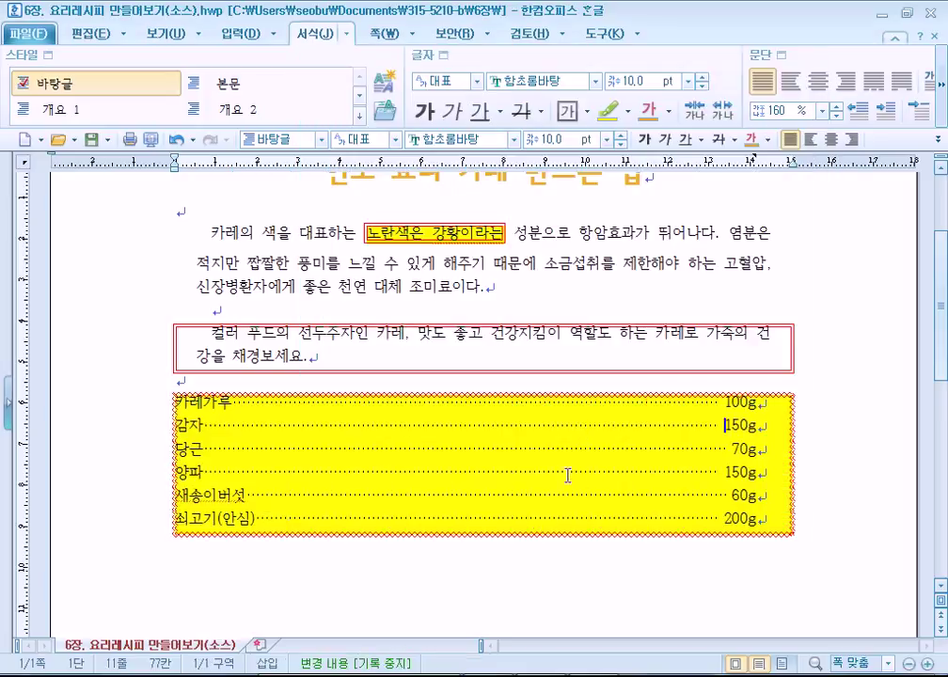
pyautogui.moveTo(88, 414); pyautogui.dragTo(89, 524)
pyautogui.hotkey('alt', 't')
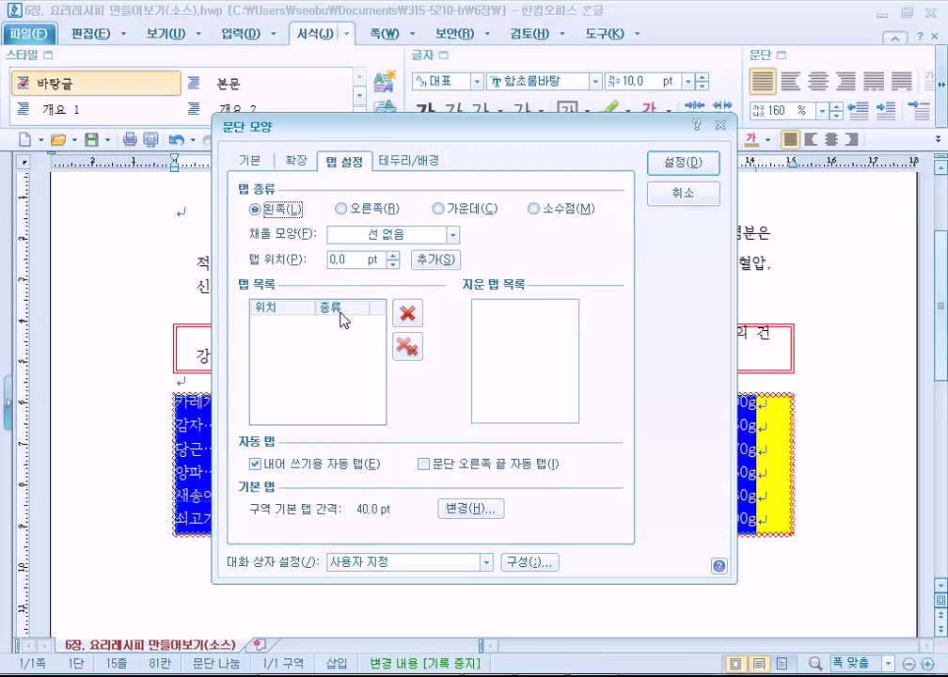
pyautogui.press('Escape')
pyautogui.moveTo(175, 402); pyautogui.dragTo(806, 532)
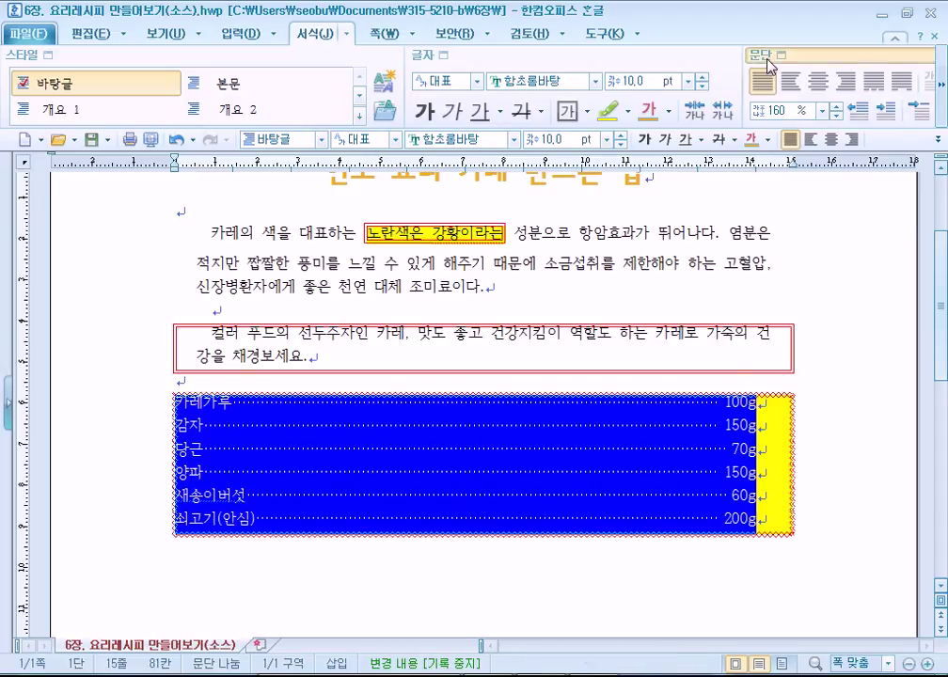
pyautogui.hotkey('alt', 't')
pyautogui.press('Escape')
# Add an 오른쪽 tab at 200 pt with a dashed 채울 모양 to the six ingredient lines and apply it
pyautogui.moveTo(175, 402); pyautogui.dragTo(762, 517)
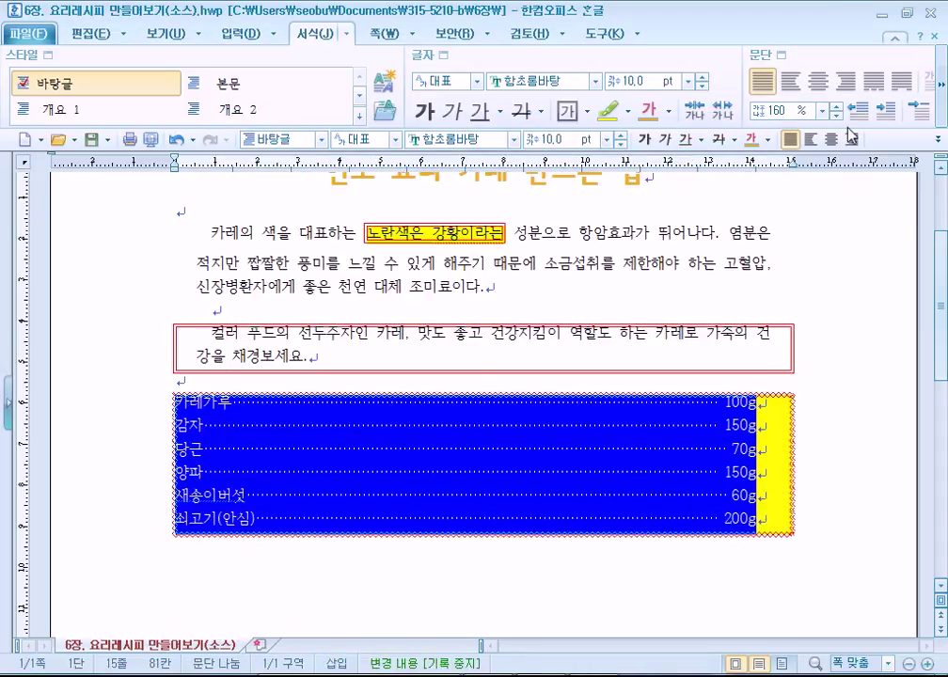
pyautogui.hotkey('alt', 't')
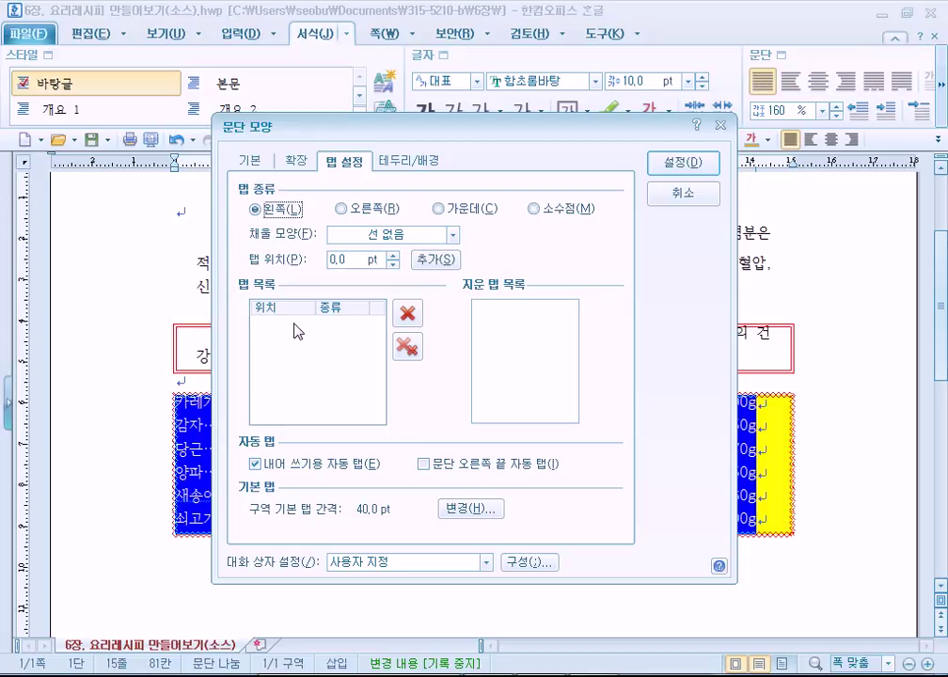
pyautogui.click(408, 163)
pyautogui.click(346, 169)
pyautogui.click(350, 209)
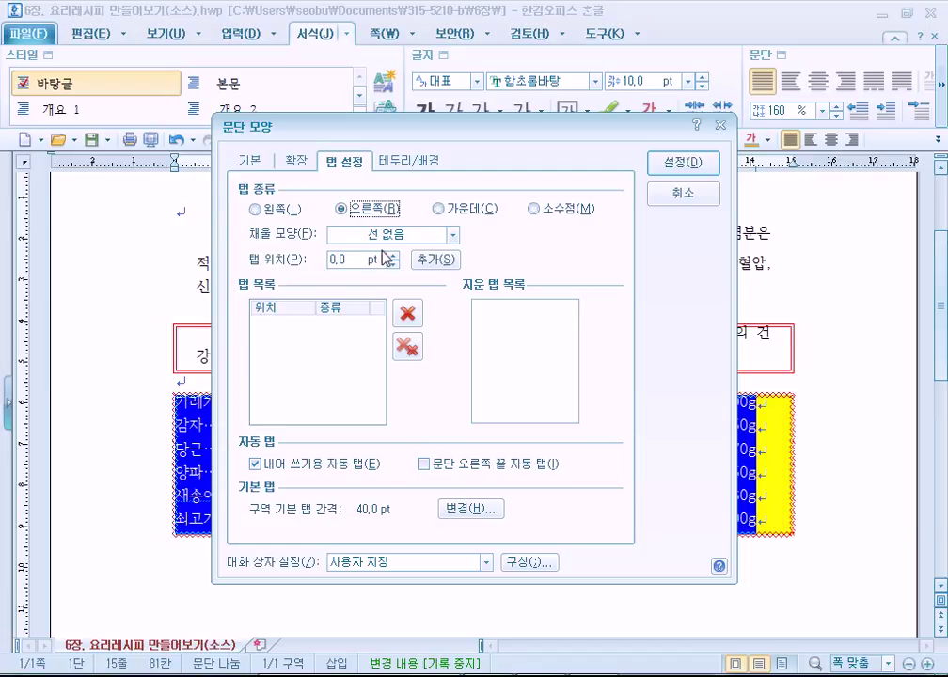
pyautogui.click(384, 237)
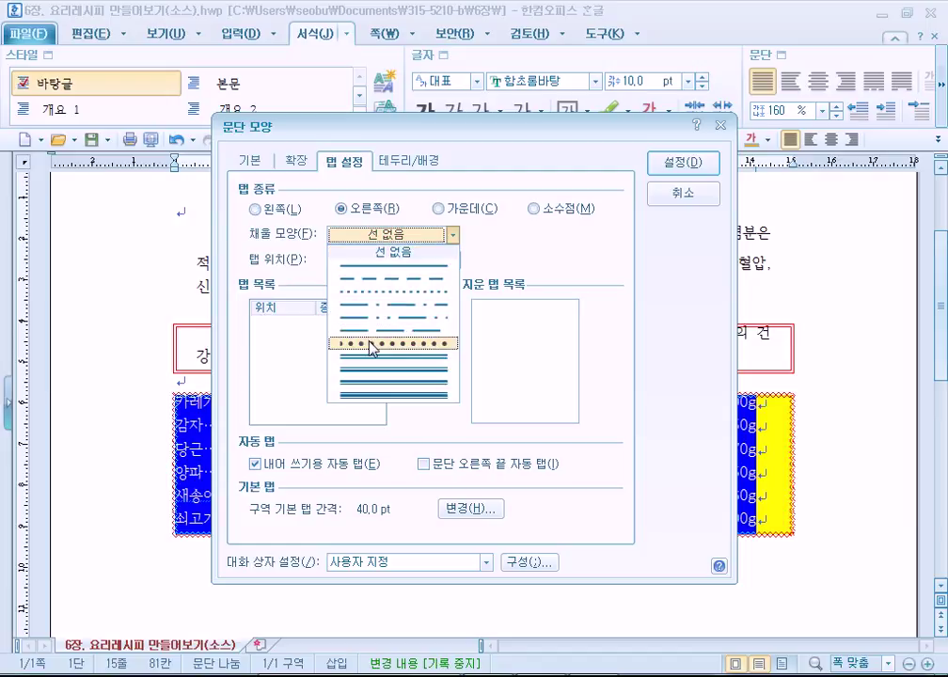
pyautogui.click(362, 280)
pyautogui.press('Tab')
pyautogui.write('4')
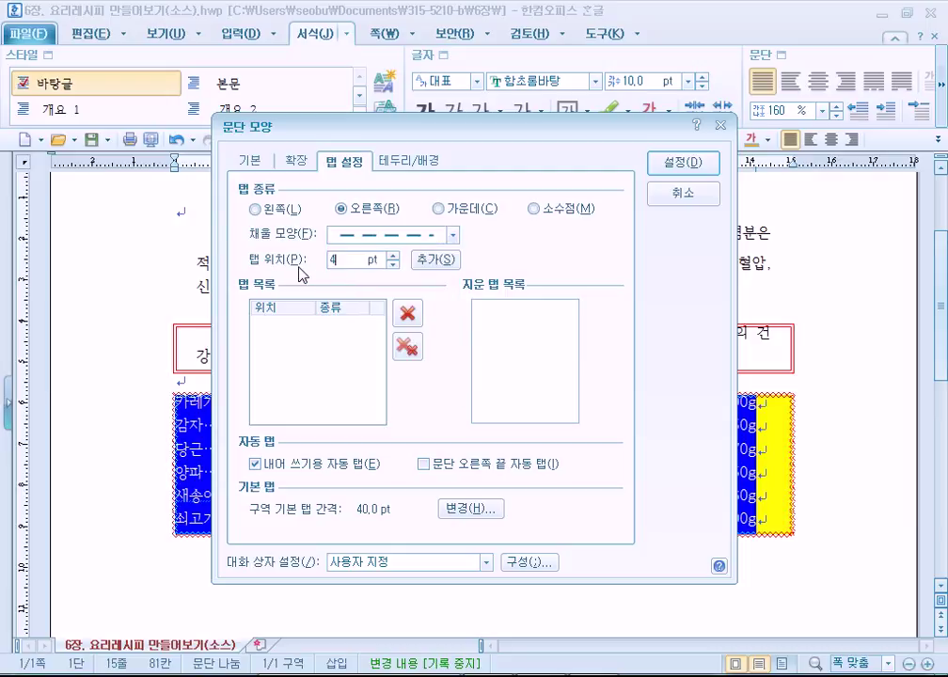
pyautogui.press('BackSpace')
pyautogui.write('2000')
pyautogui.press('BackSpace')
pyautogui.click(434, 260)
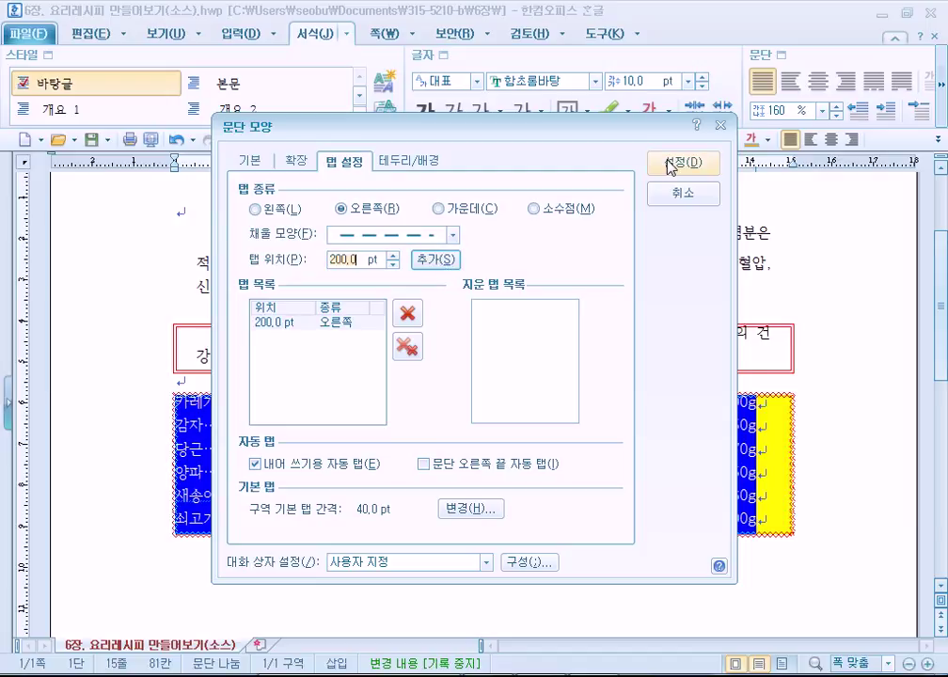
pyautogui.click(683, 162)
pyautogui.click(470, 451)
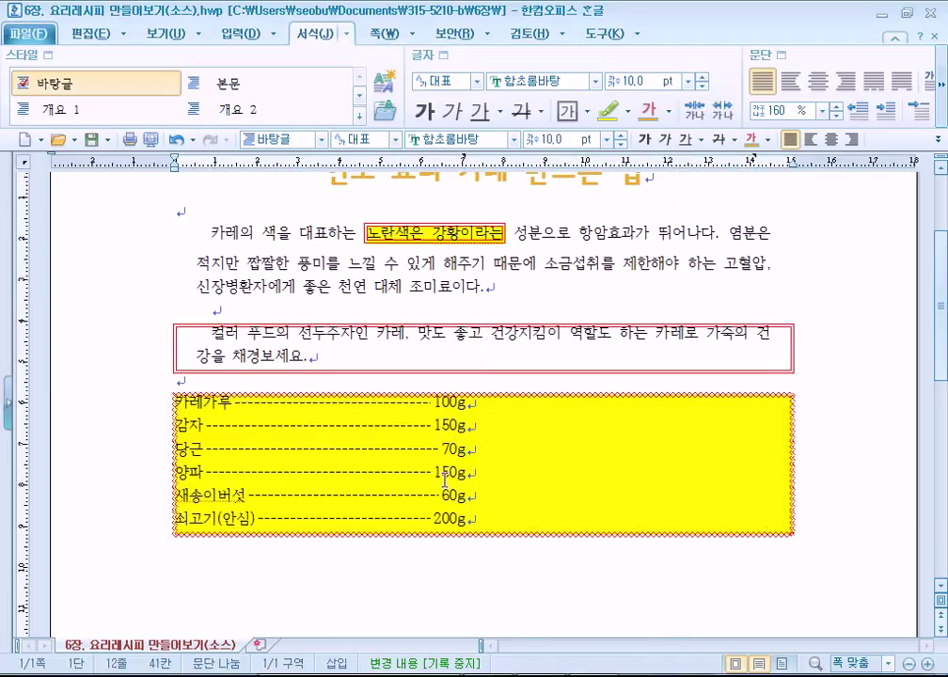
# Delete the 200 pt tab from the six ingredient lines and reset their paragraph formatting to the 바탕글 style
pyautogui.moveTo(474, 516); pyautogui.dragTo(188, 402)
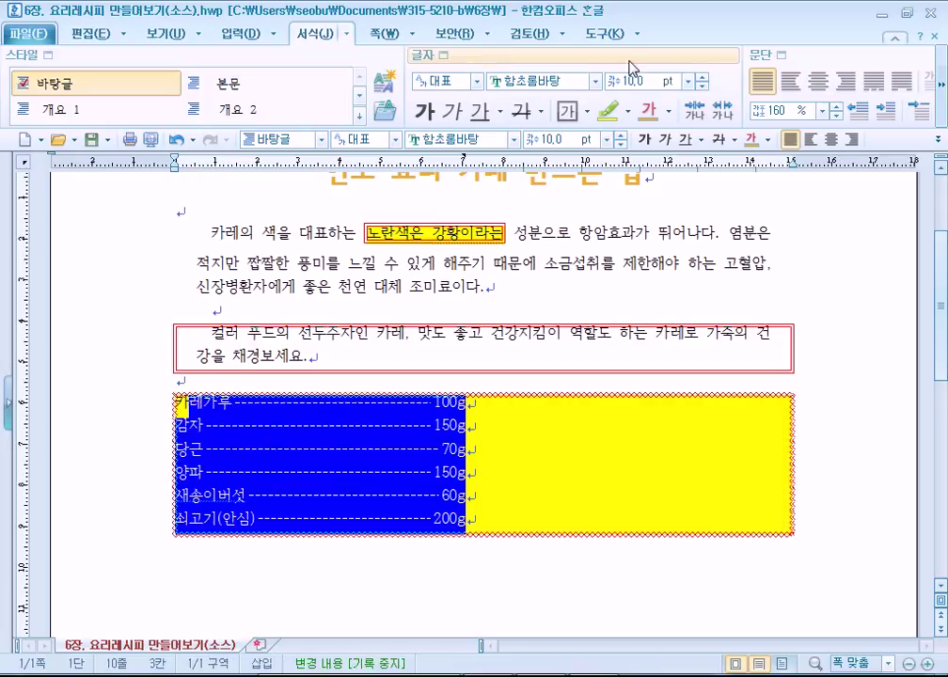
pyautogui.click(781, 55)
pyautogui.click(317, 325)
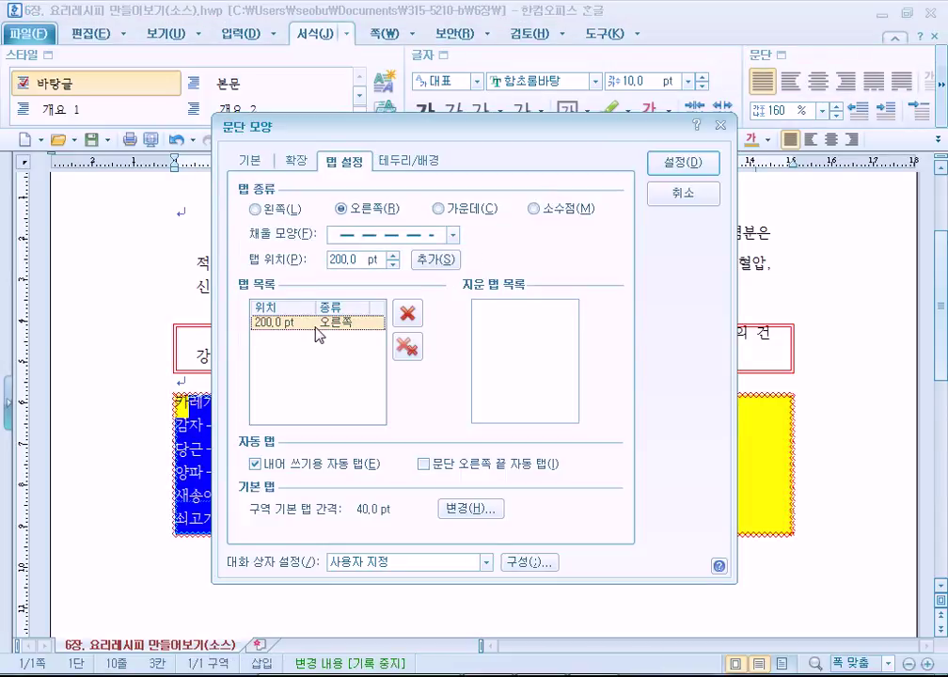
pyautogui.click(414, 318)
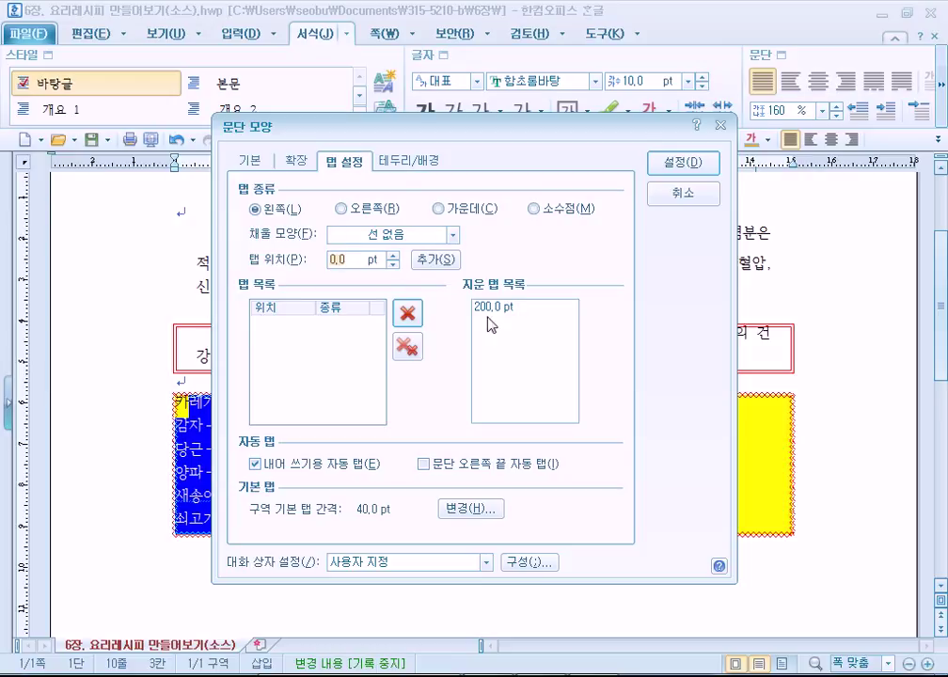
pyautogui.click(701, 170)
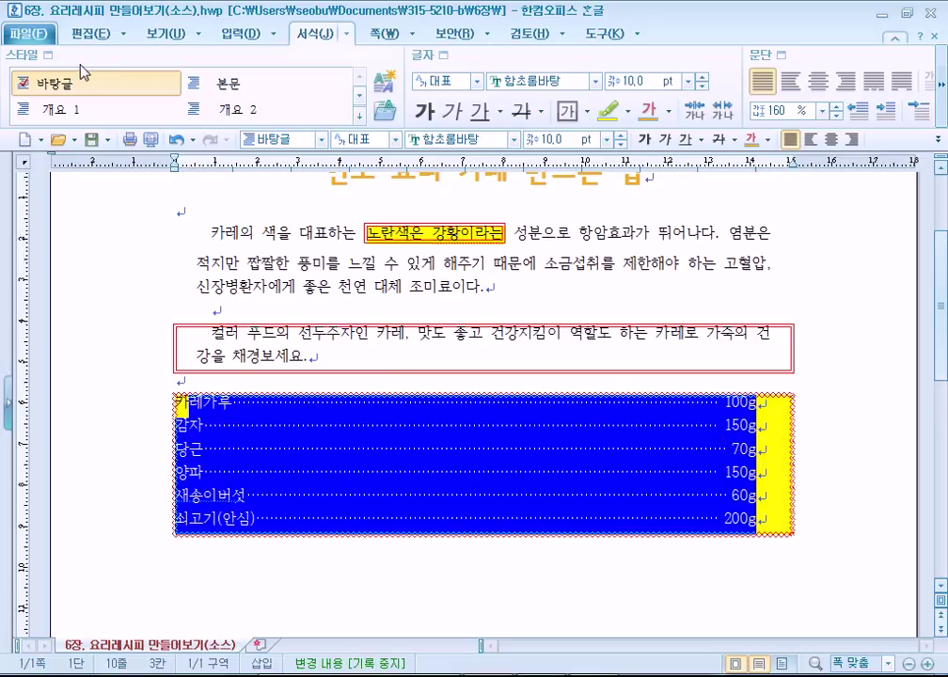
pyautogui.hotkey('ctrl', 'z')
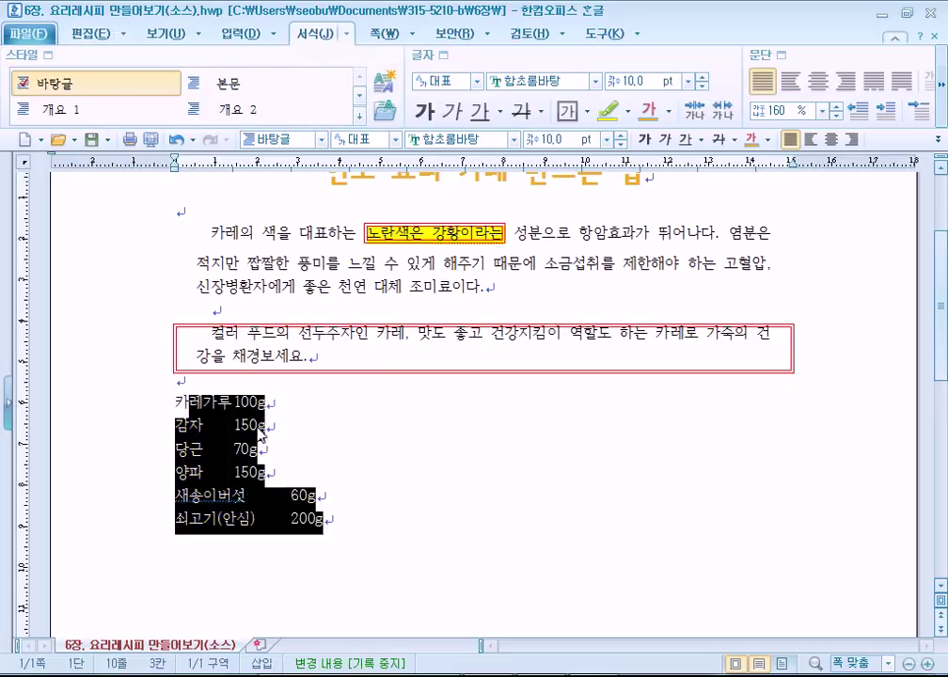
# Add an 오른쪽 tab at 400 pt with a dashed 채울 모양 to all six ingredient lines and apply it
pyautogui.moveTo(170, 405); pyautogui.dragTo(327, 518)
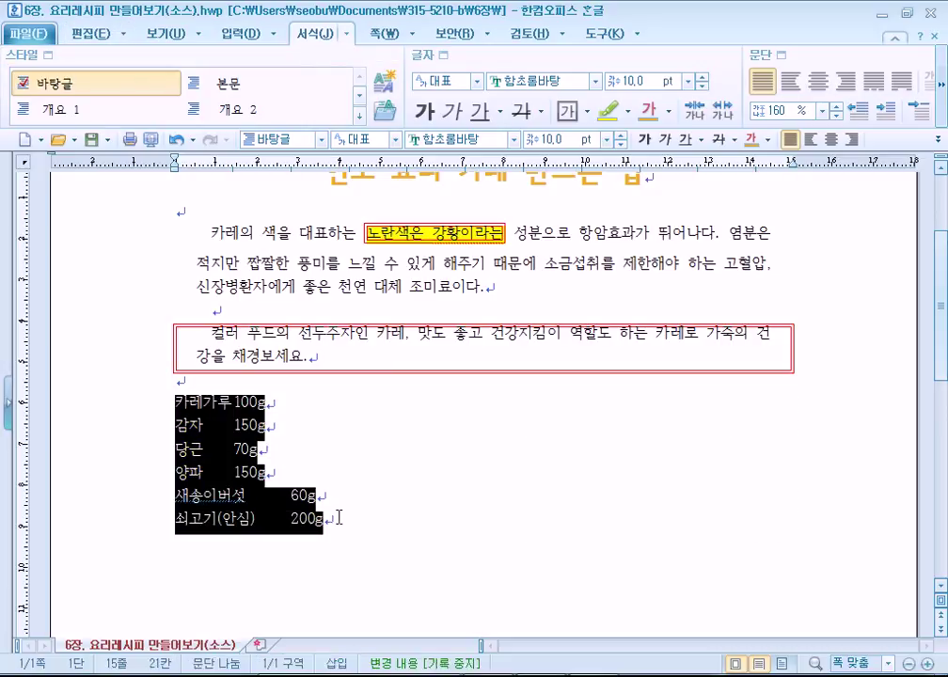
pyautogui.click(781, 54)
pyautogui.moveTo(470, 131); pyautogui.dragTo(646, 39)
pyautogui.click(512, 98)
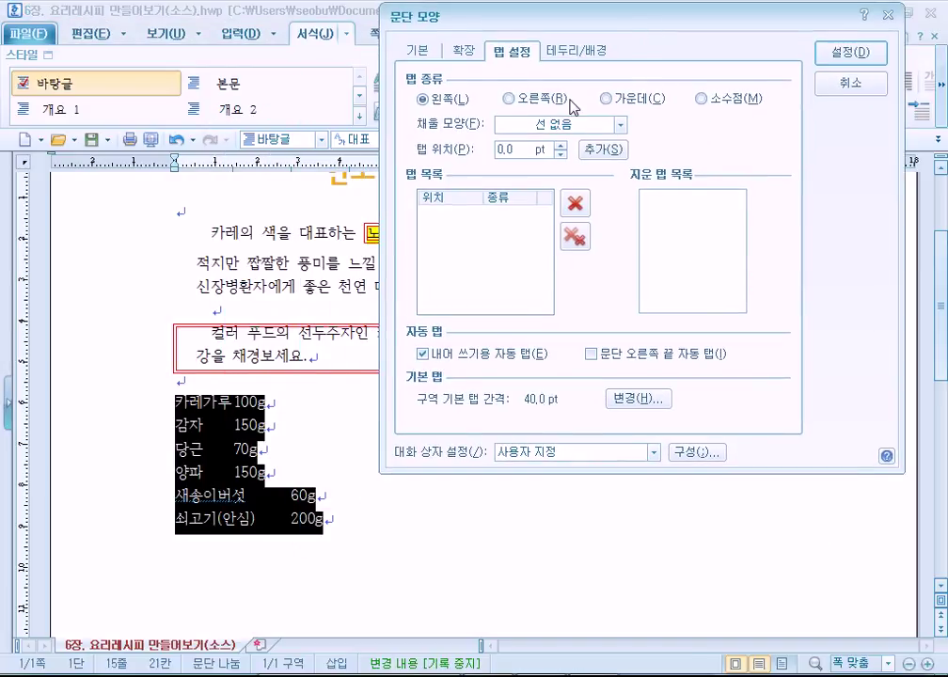
pyautogui.click(551, 125)
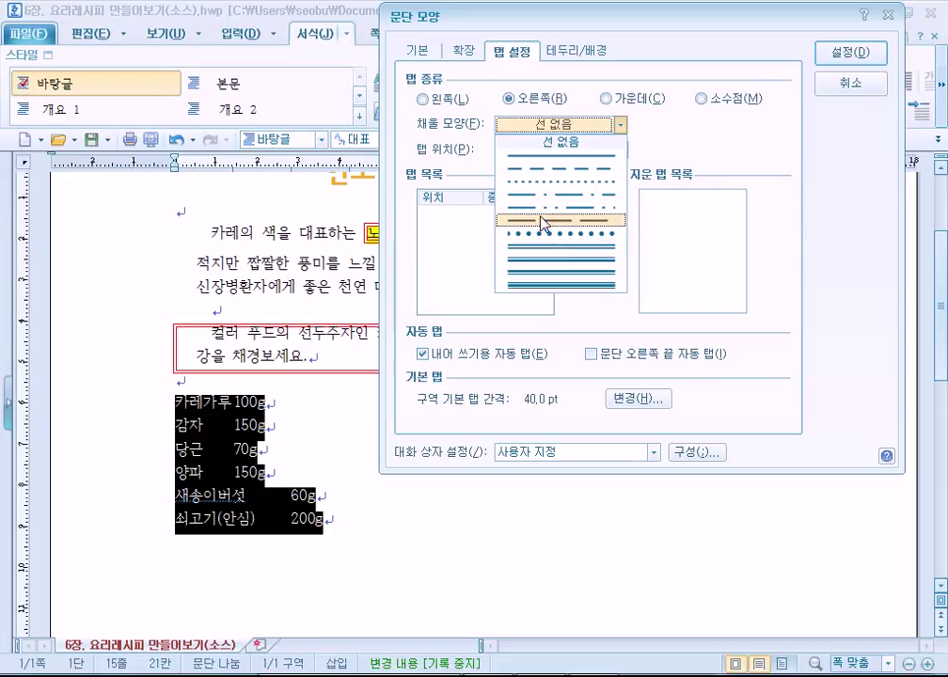
pyautogui.click(537, 171)
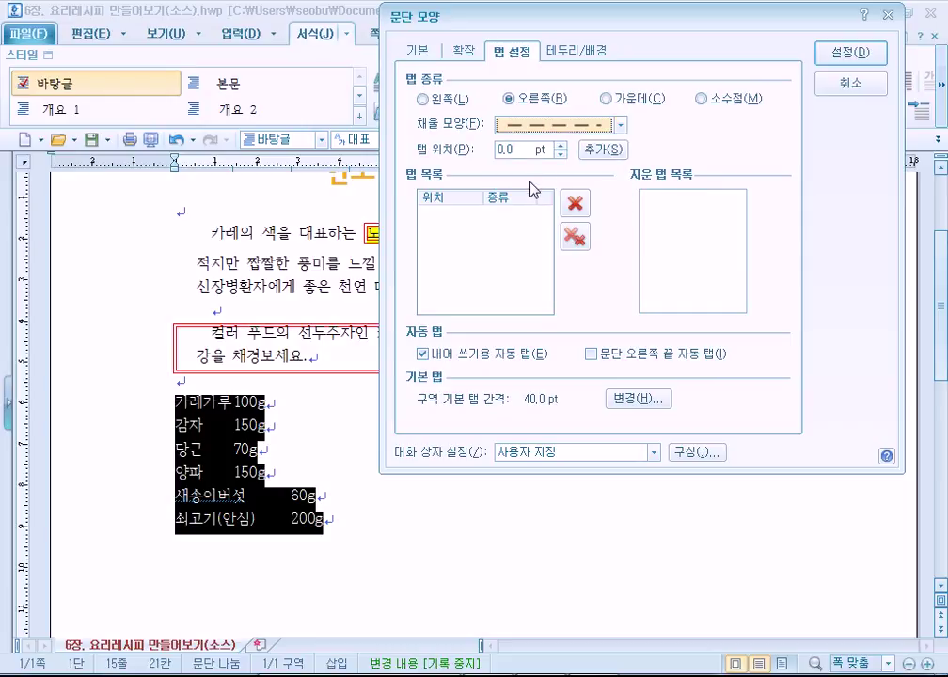
pyautogui.doubleClick(500, 150)
pyautogui.write('400')
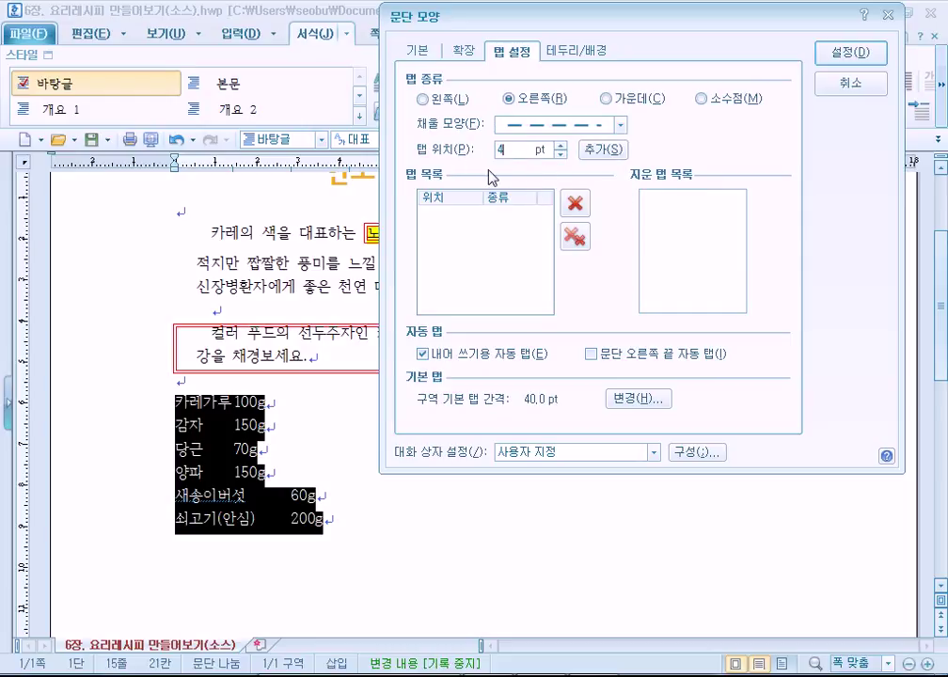
pyautogui.click(599, 152)
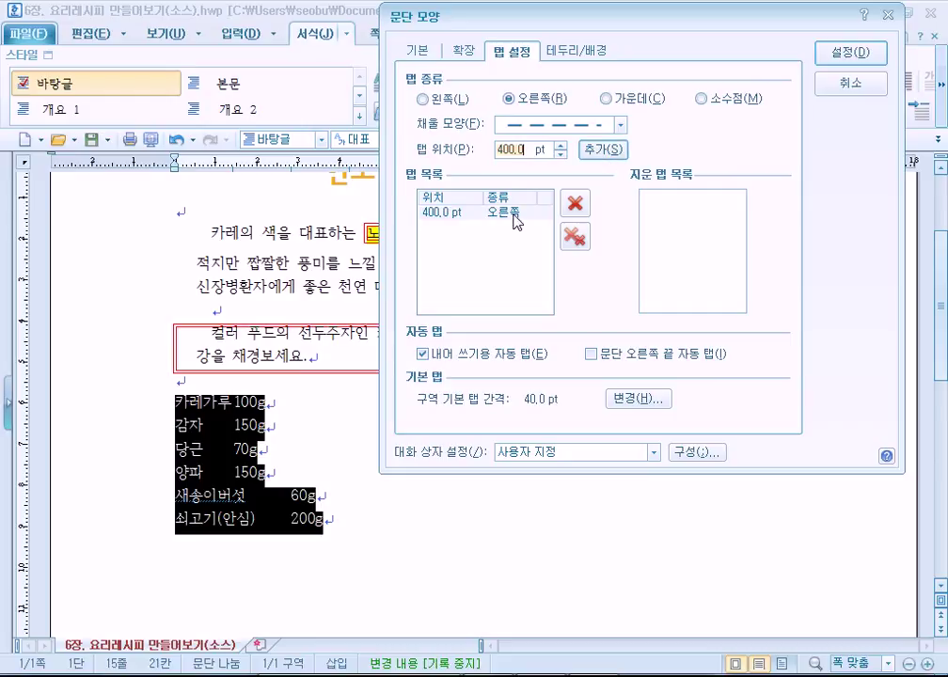
pyautogui.click(851, 53)
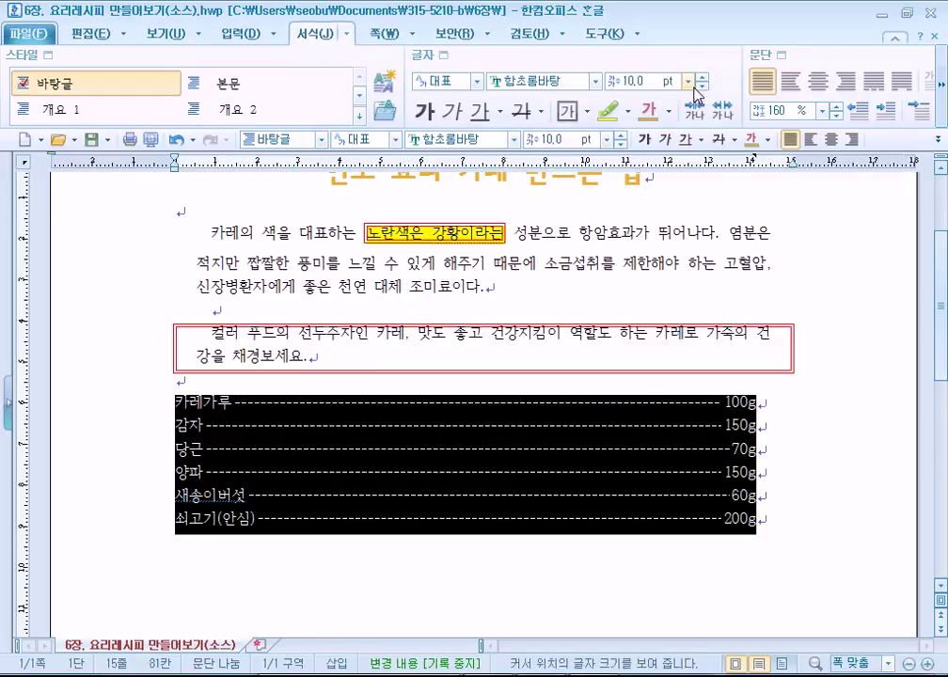
# Delete the 400 pt tab from the six ingredient lines and apply the change
pyautogui.hotkey('alt', 't')
pyautogui.click(311, 323)
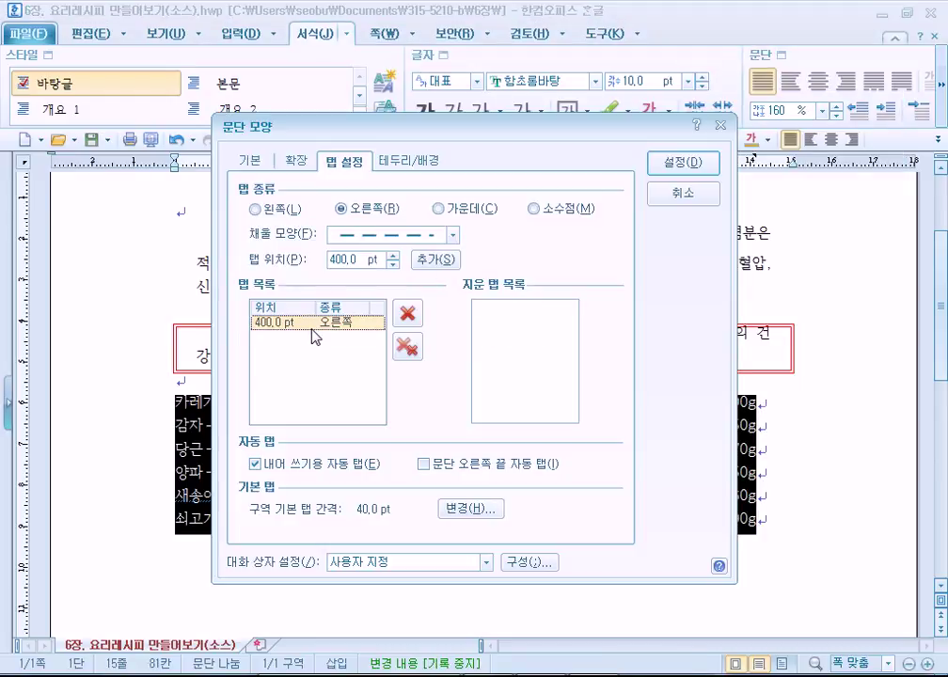
pyautogui.click(407, 346)
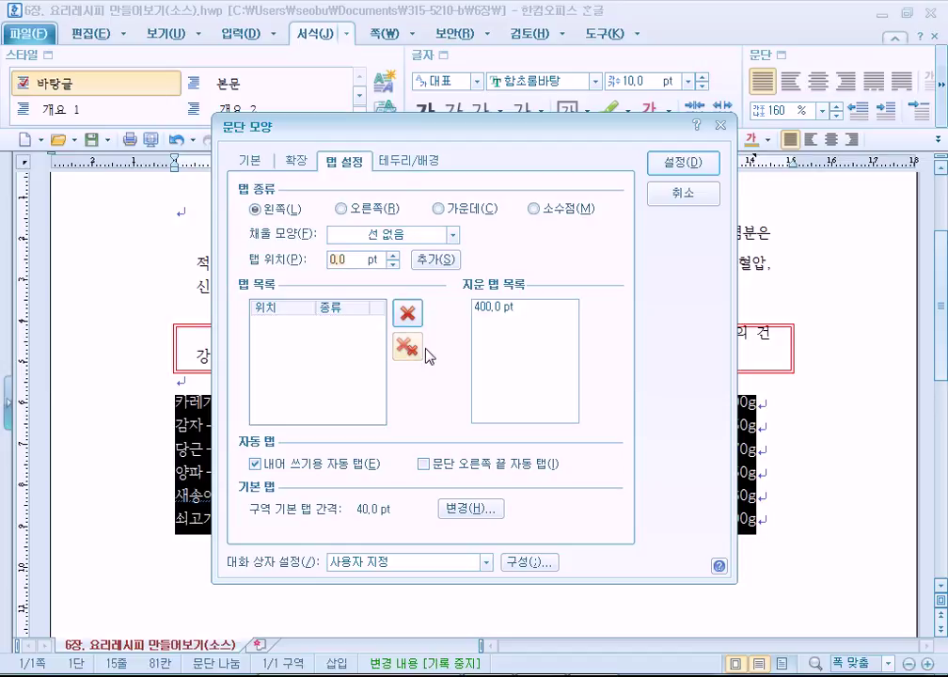
pyautogui.click(695, 162)
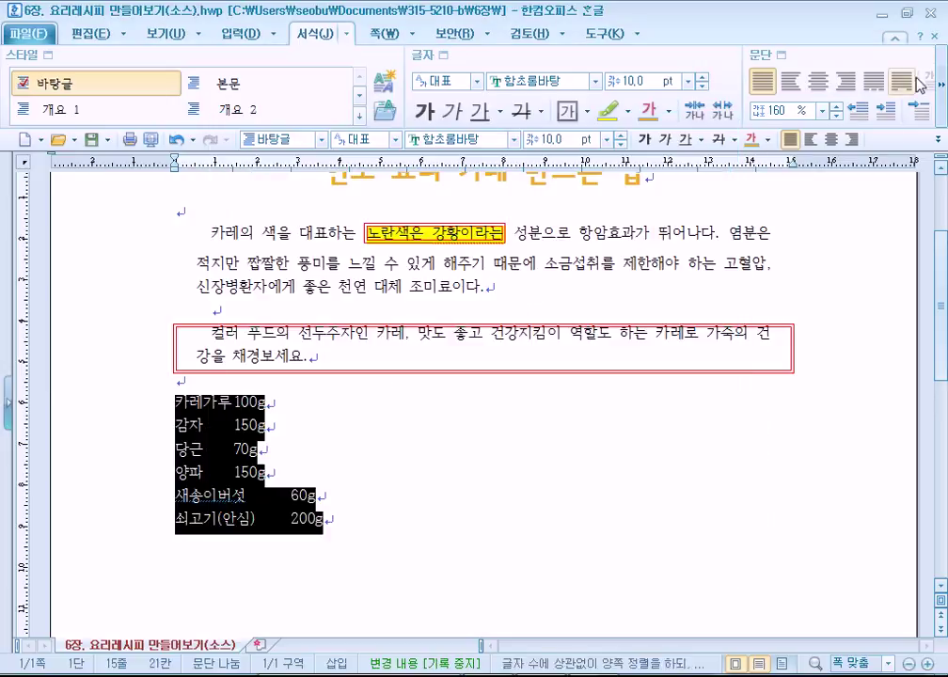
# Give the six ingredient lines an 오른쪽 tab at 200 pt with a dashed 채울 모양 and apply it
pyautogui.click(780, 54)
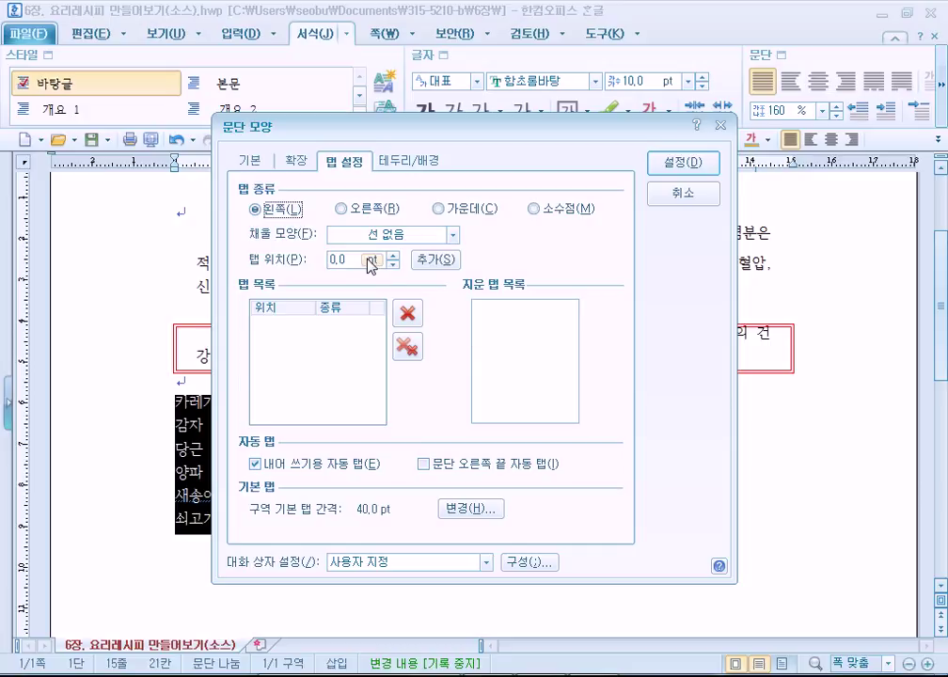
pyautogui.moveTo(350, 261); pyautogui.dragTo(328, 260)
pyautogui.write('2')
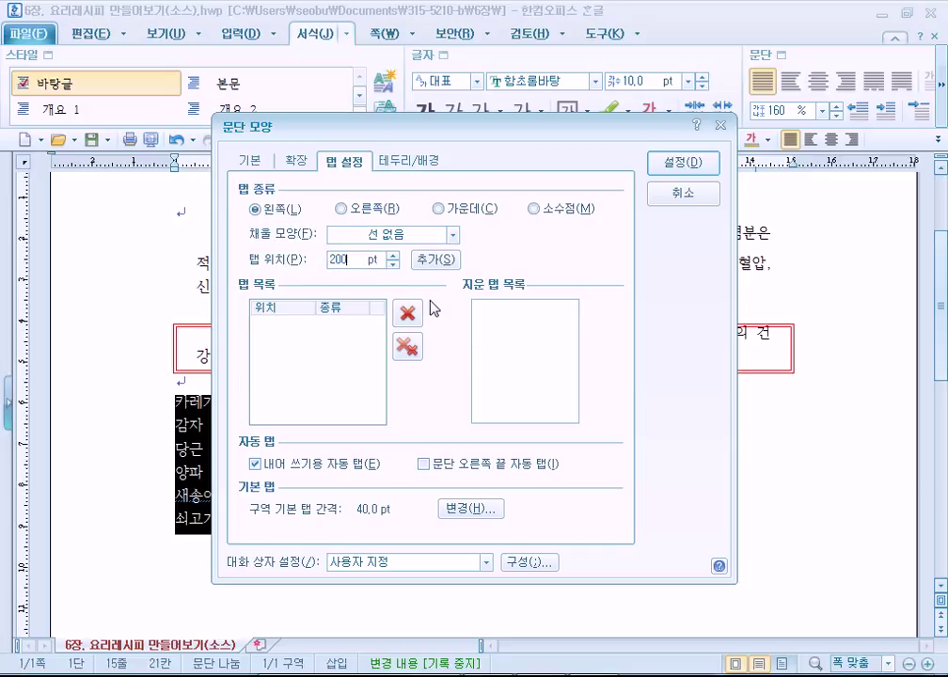
pyautogui.click(354, 209)
pyautogui.click(362, 234)
pyautogui.click(364, 280)
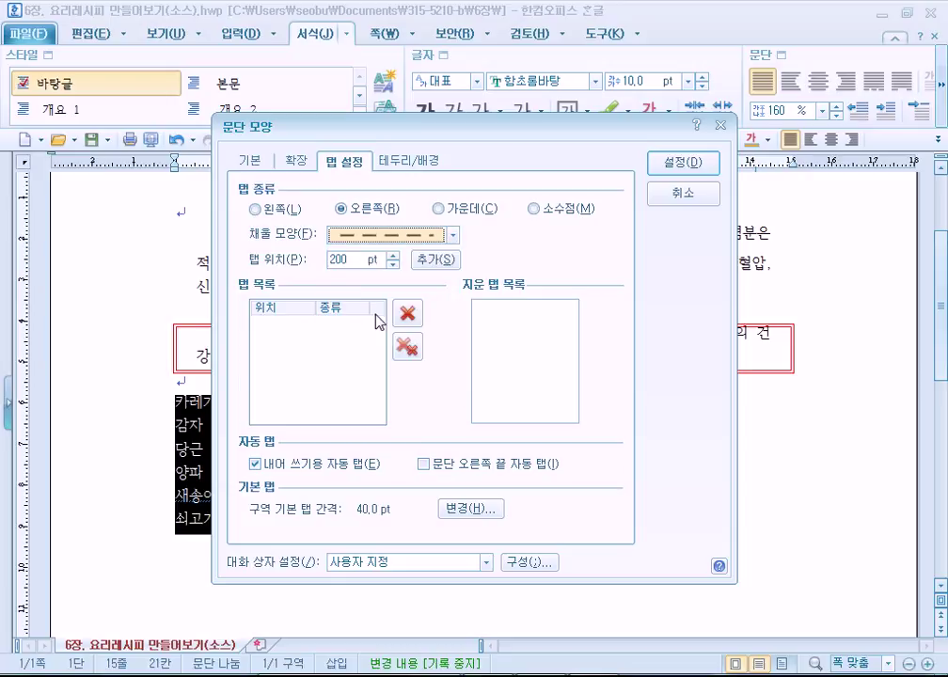
pyautogui.click(426, 270)
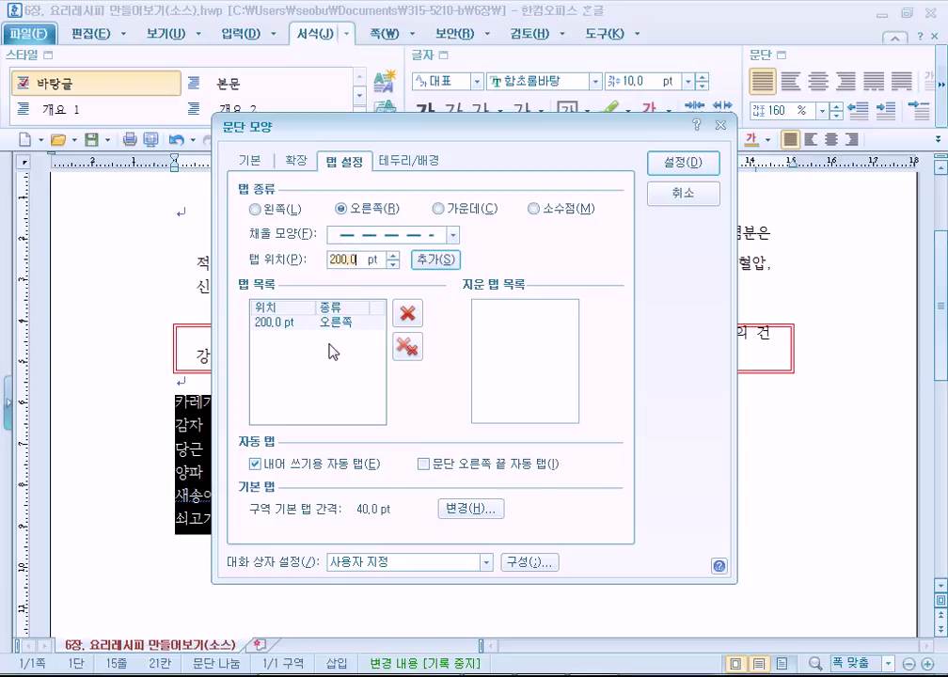
pyautogui.click(686, 168)
# Add a second 오른쪽 tab at 400 pt to the 탭 목록 and review both list entries
pyautogui.click(781, 55)
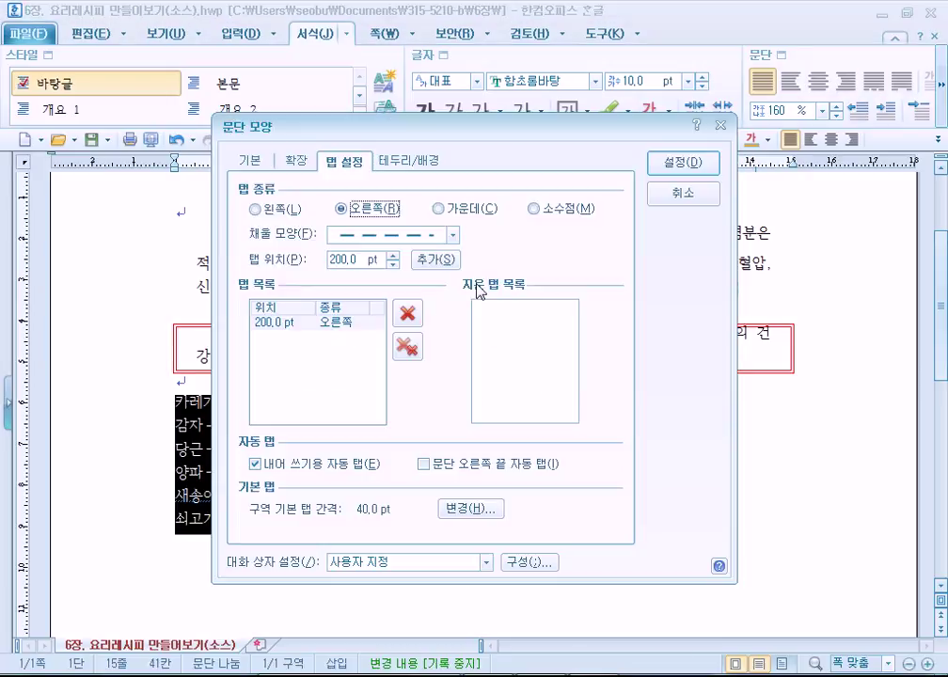
pyautogui.click(302, 325)
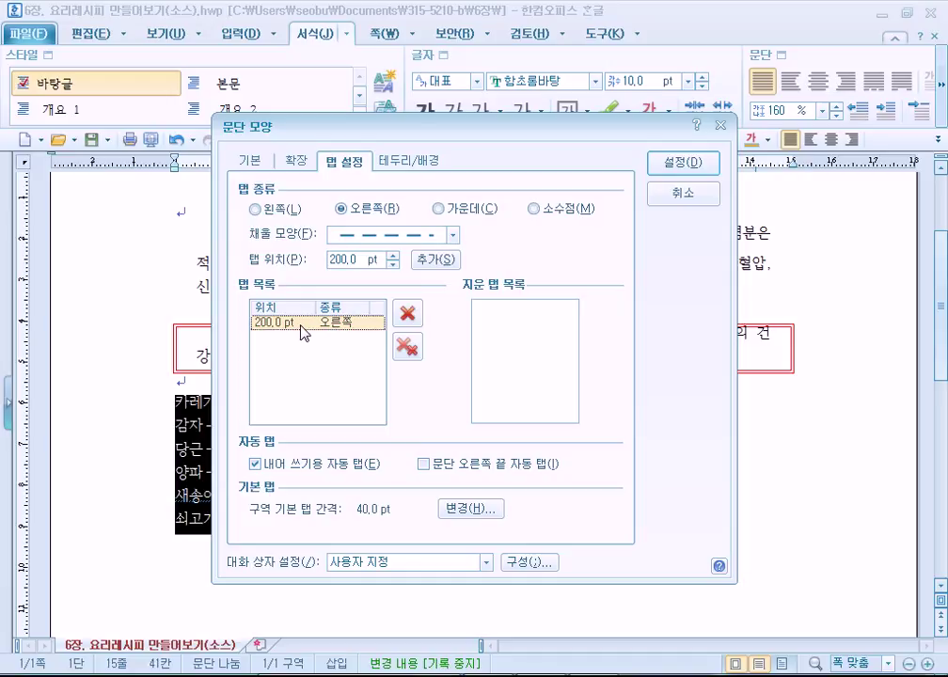
pyautogui.click(358, 259)
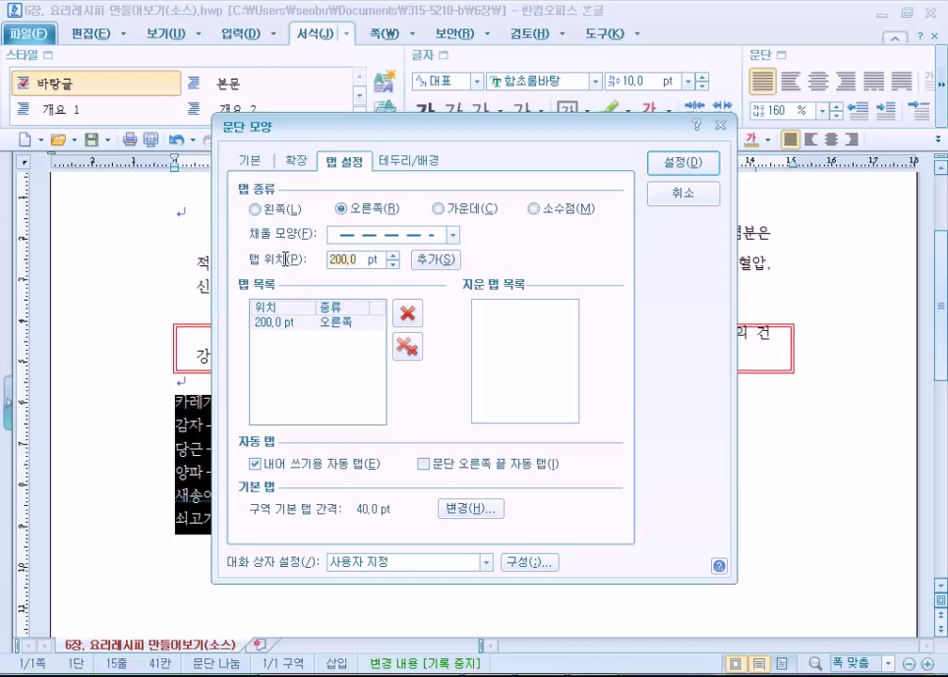
pyautogui.write('400')
pyautogui.hotkey('alt', 's')
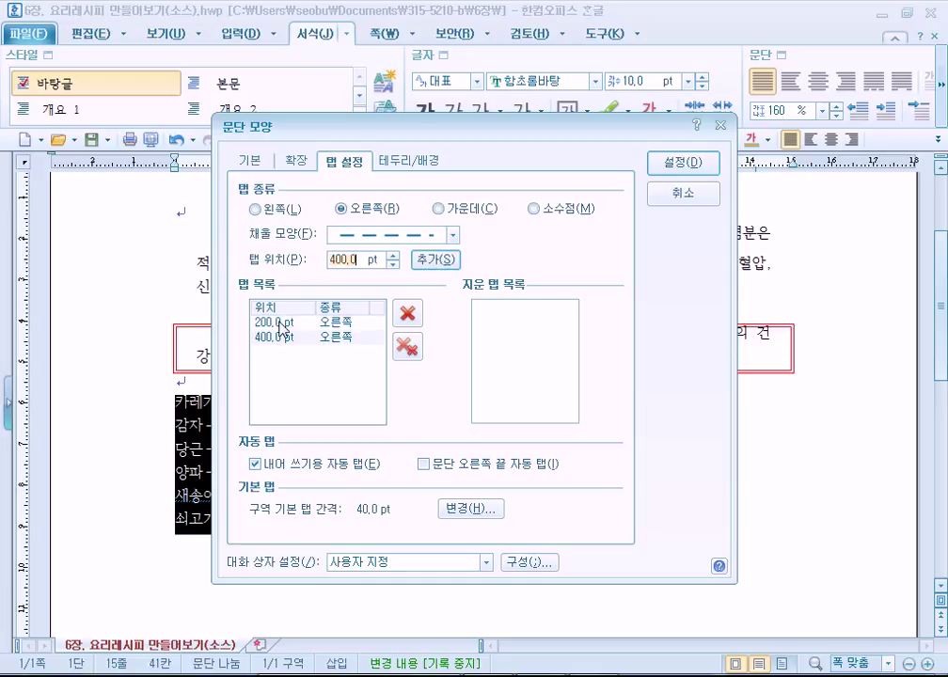
pyautogui.click(361, 323)
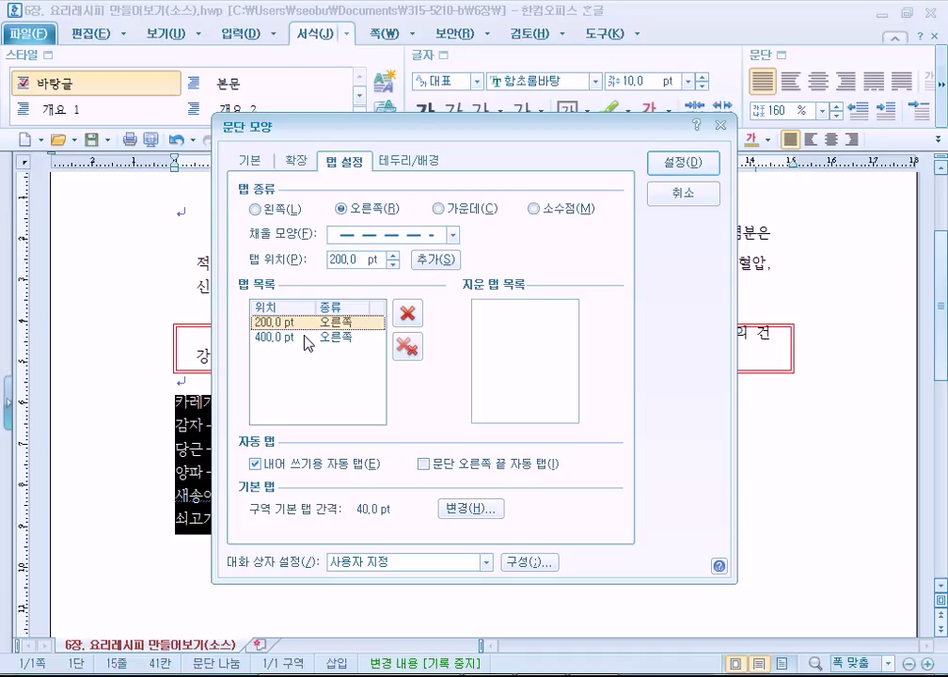
pyautogui.click(361, 339)
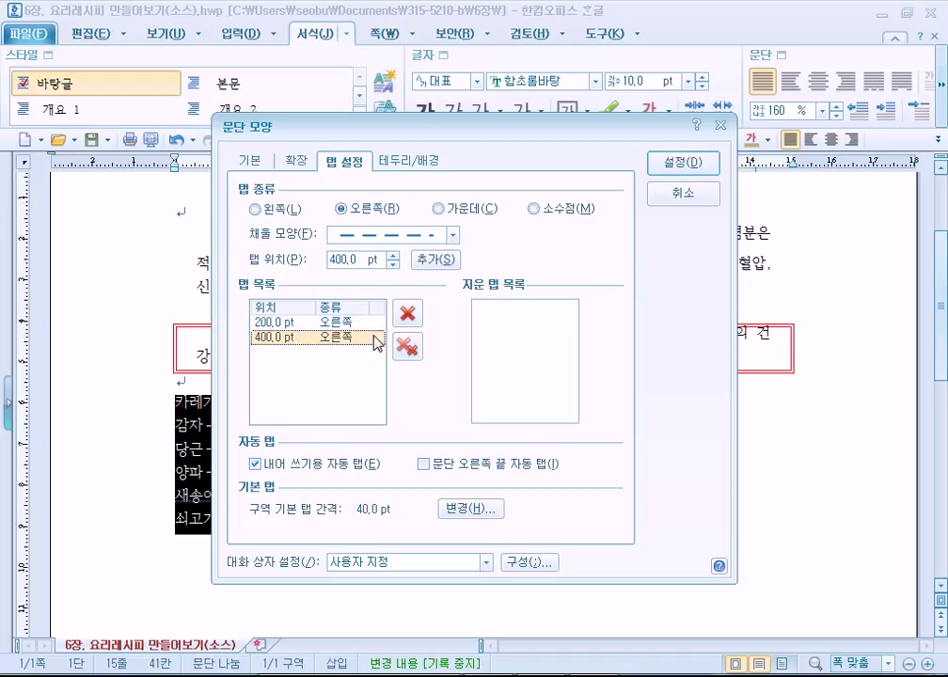
# Delete the 400 pt tab from the 탭 목록 and check the ingredient lines behind the paragraph settings
pyautogui.click(407, 316)
pyautogui.click(284, 325)
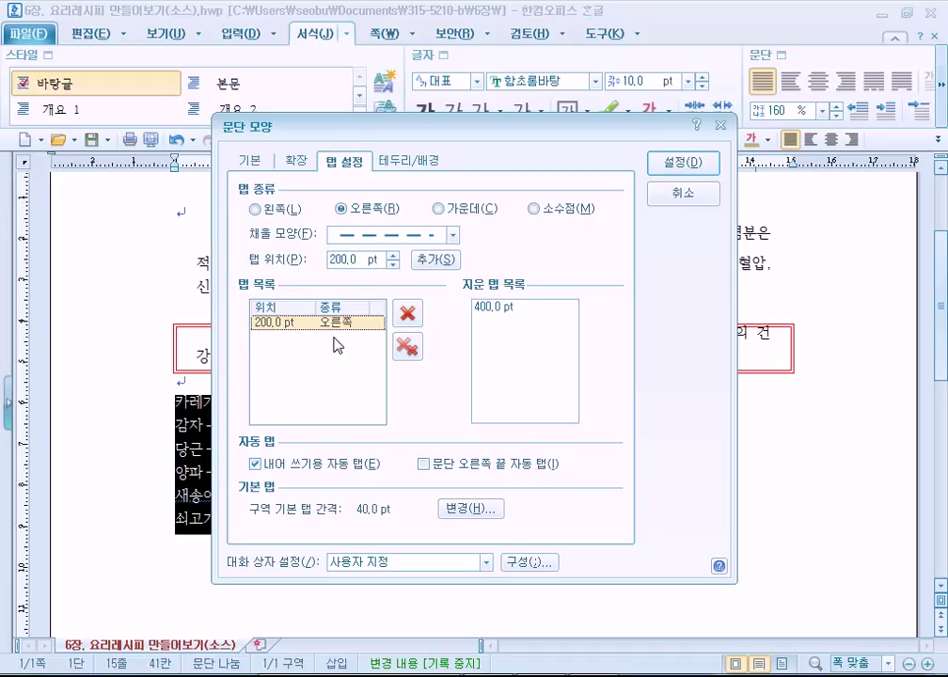
pyautogui.moveTo(411, 134); pyautogui.dragTo(587, 613)
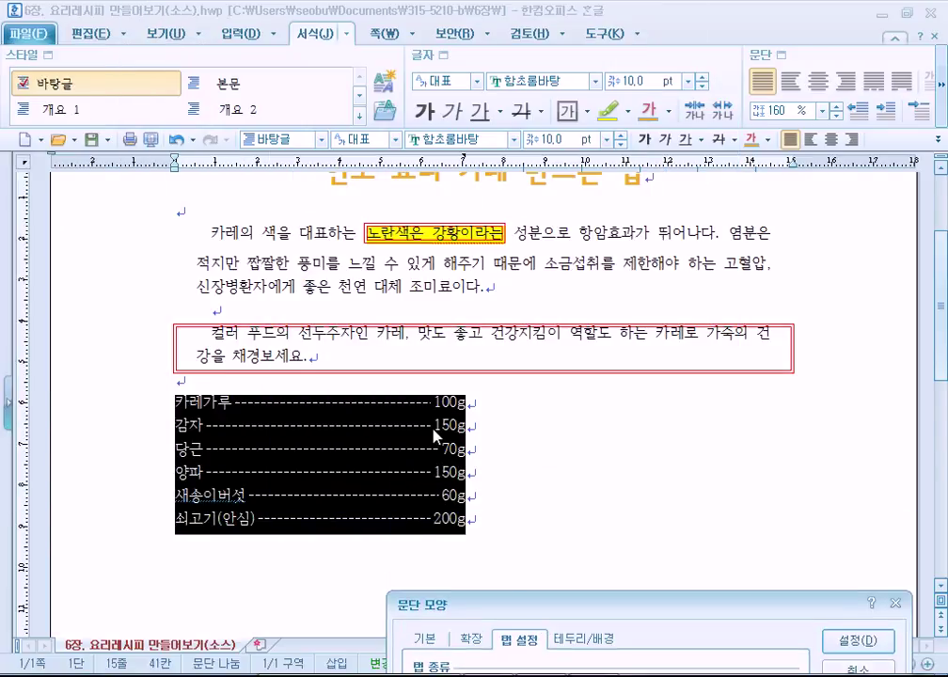
pyautogui.moveTo(517, 614); pyautogui.dragTo(357, 103)
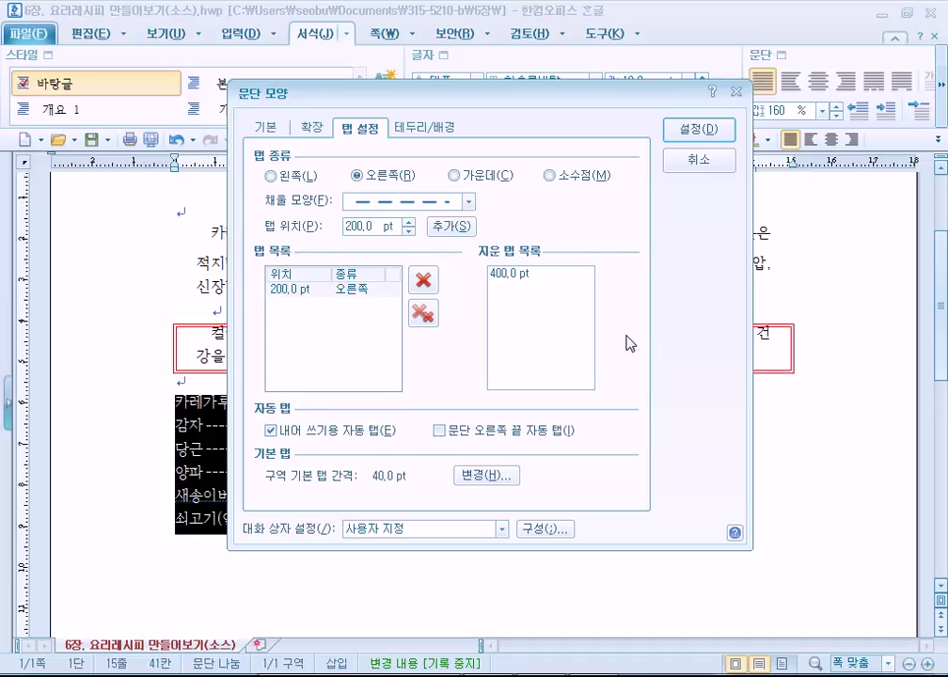
pyautogui.moveTo(546, 104); pyautogui.dragTo(467, 87)
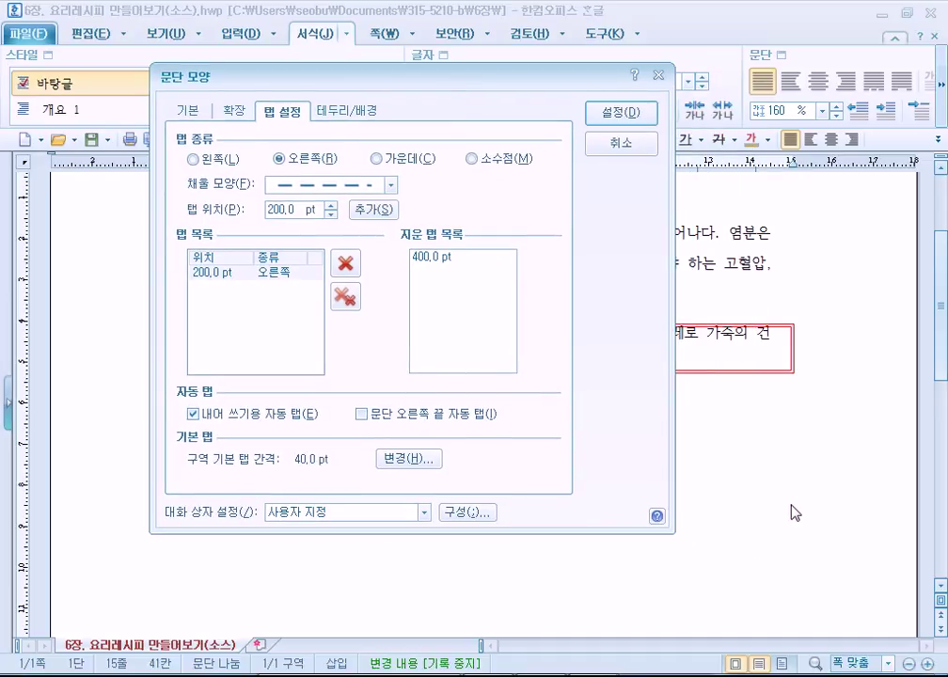
# Add the 오른쪽 tab at 400 pt again alongside the 200 pt tab and apply the paragraph settings
pyautogui.doubleClick(286, 207)
pyautogui.write('400')
pyautogui.click(375, 211)
pyautogui.click(207, 272)
pyautogui.click(212, 287)
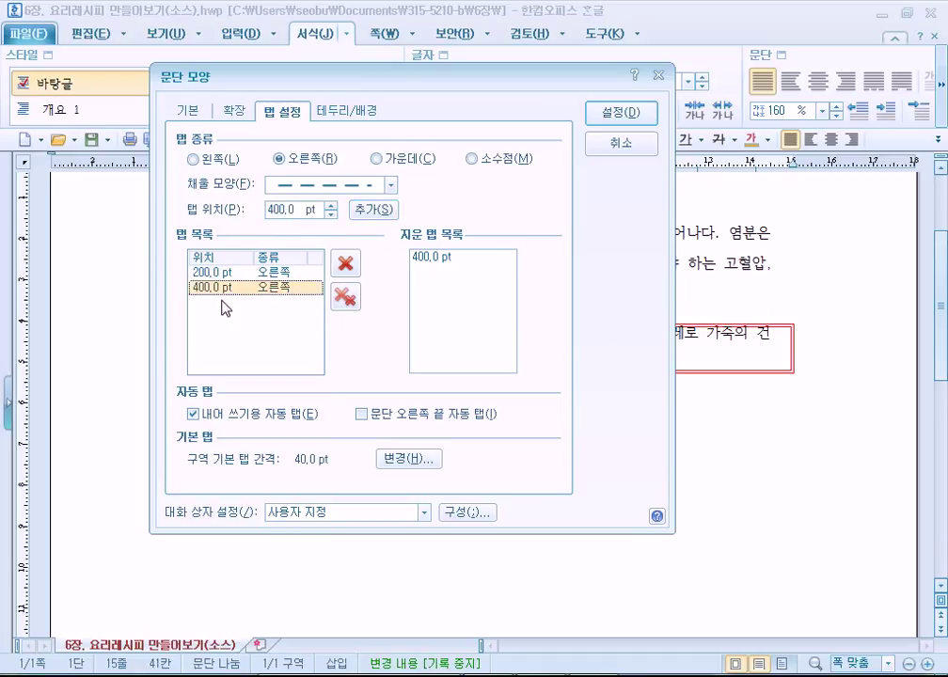
pyautogui.click(599, 143)
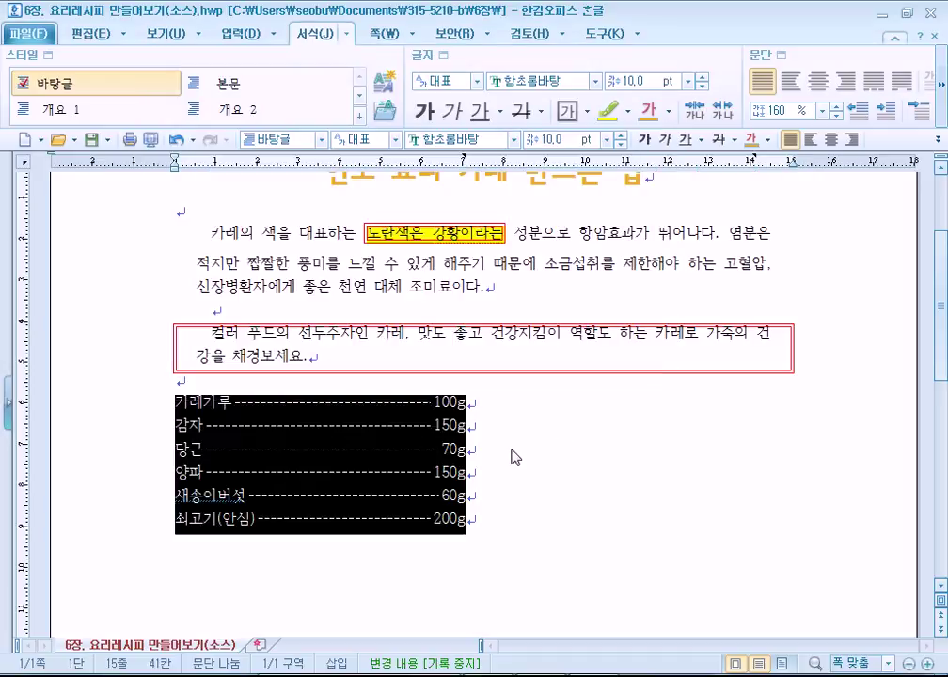
# Delete the 200 pt tab from the ingredient lines, keeping the 400 pt tab, and apply the change
pyautogui.click(781, 55)
pyautogui.click(405, 316)
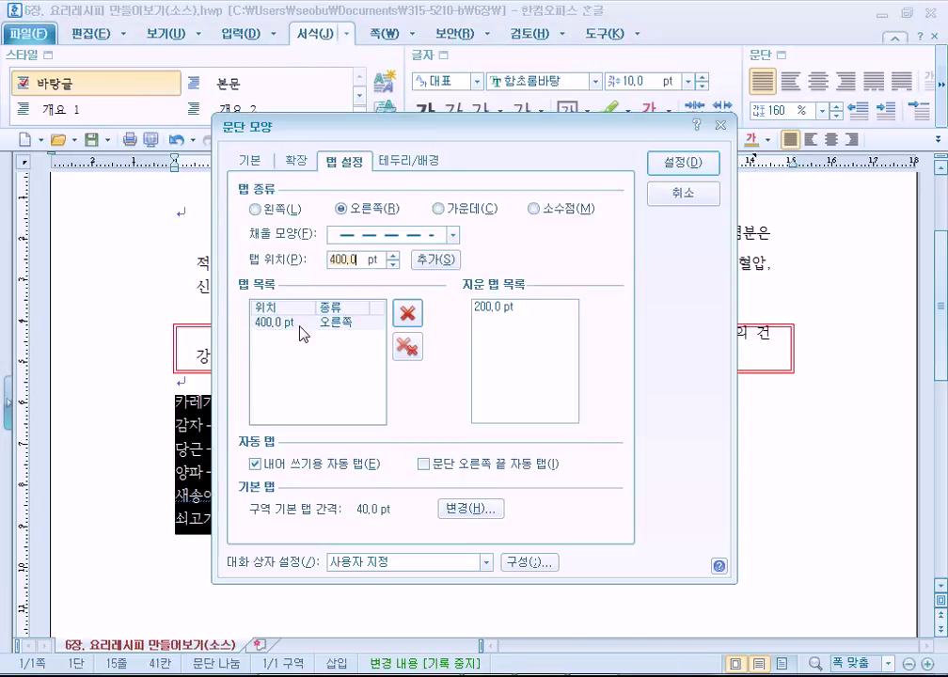
pyautogui.click(279, 327)
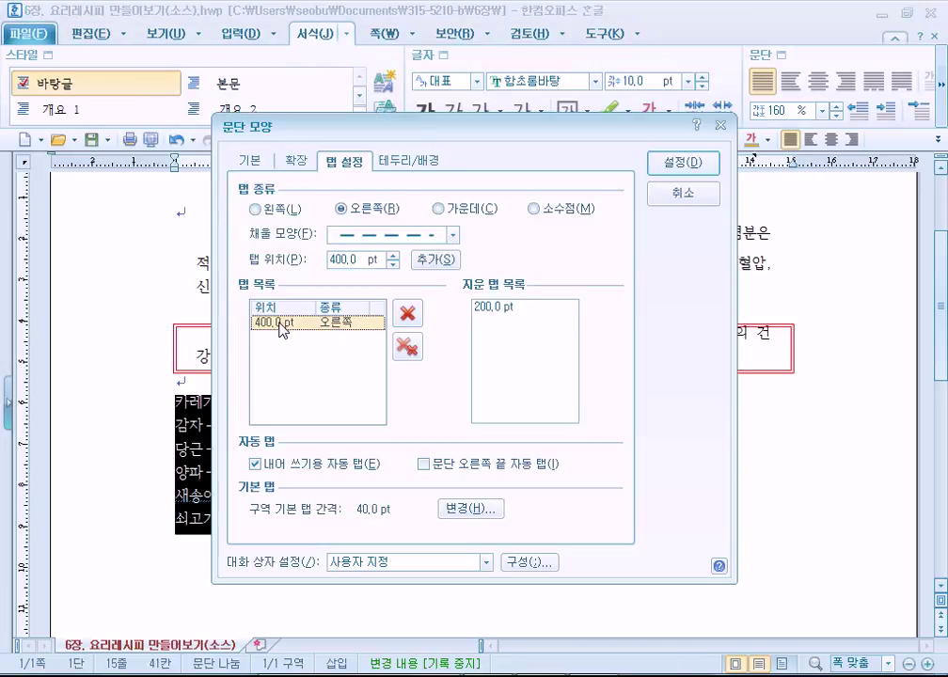
pyautogui.click(663, 168)
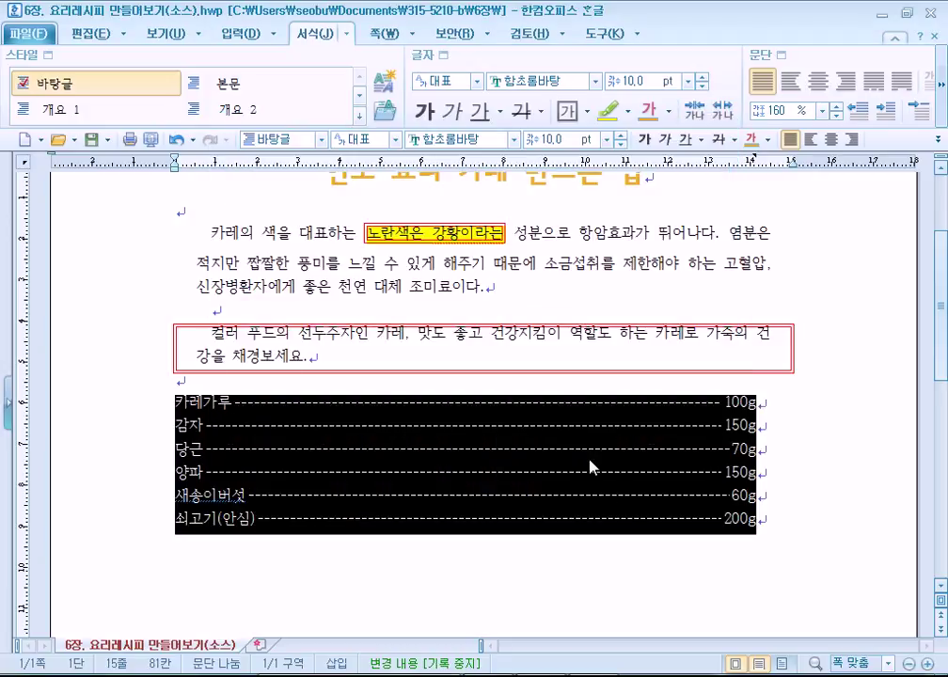
# Add an 오른쪽 tab at 100 pt with the dashed leader to the ingredient lines and apply it
pyautogui.click(781, 55)
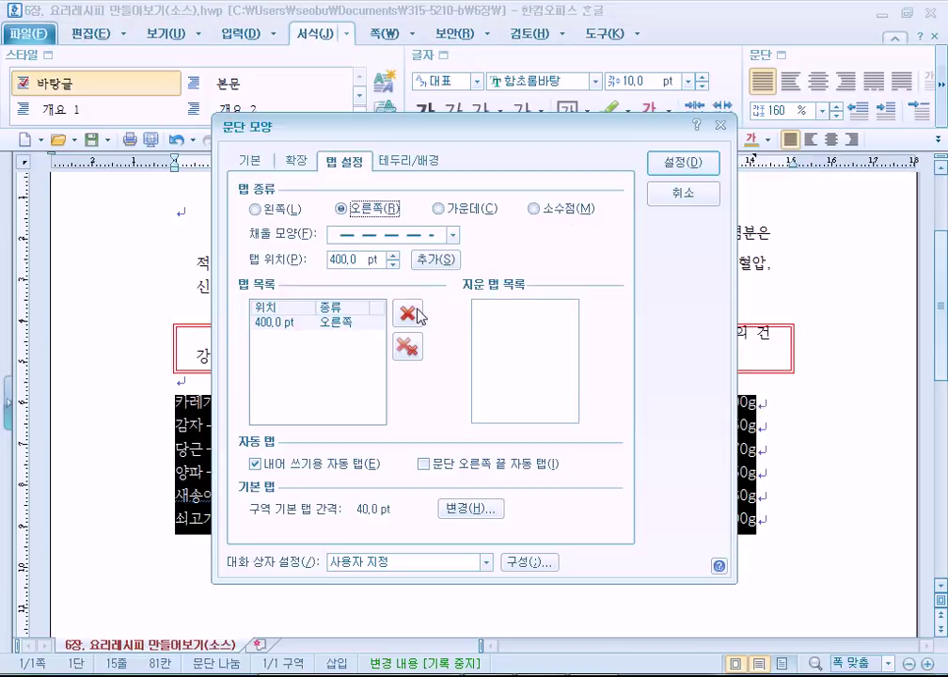
pyautogui.click(367, 266)
pyautogui.click(282, 267)
pyautogui.write('100')
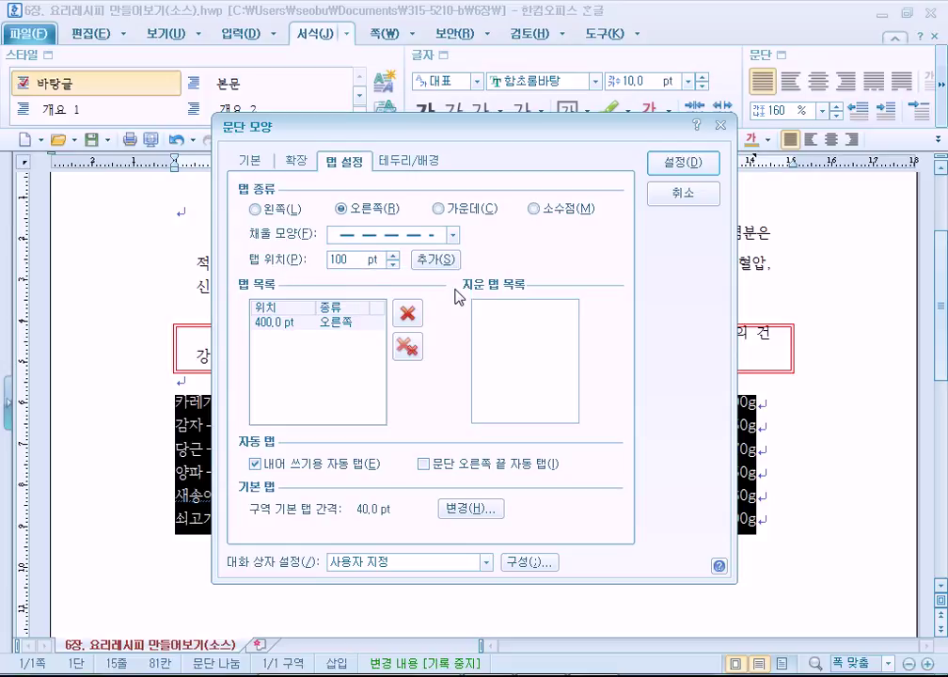
pyautogui.click(436, 259)
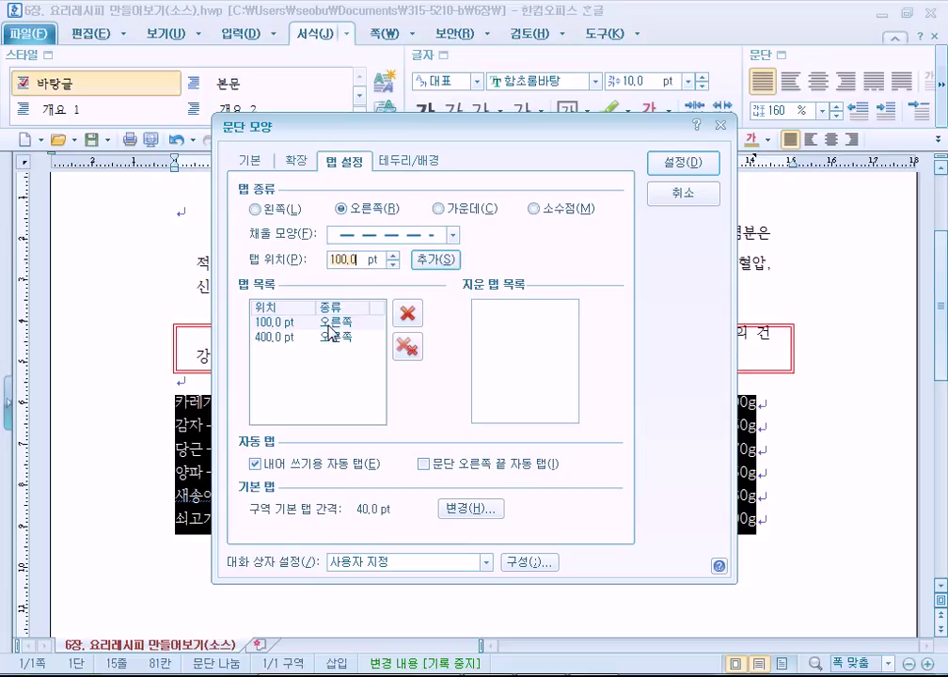
pyautogui.click(701, 170)
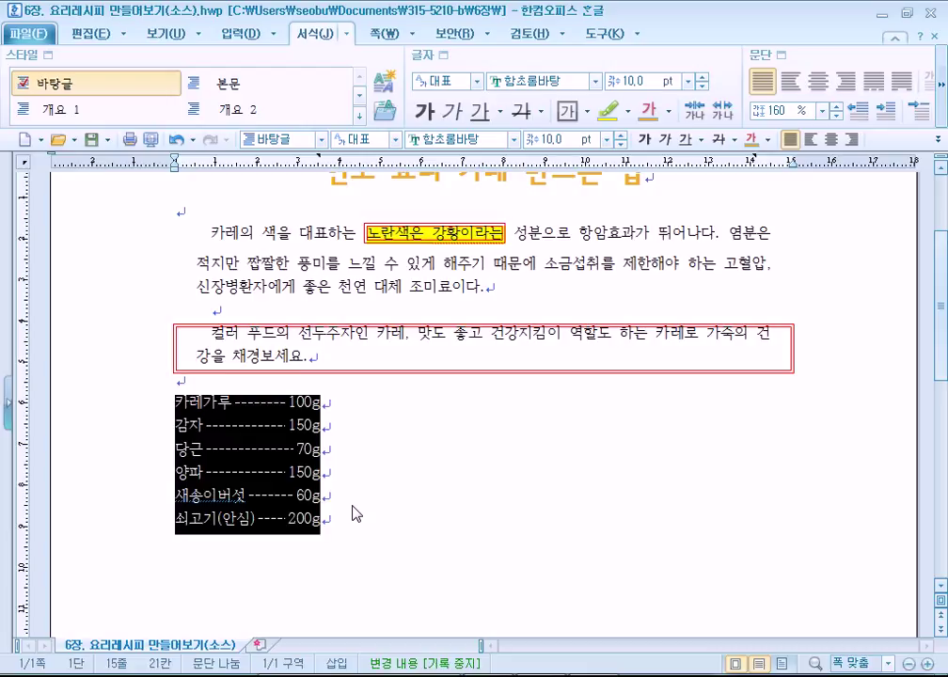
# Delete the 100 pt tab from the ingredient lines, keeping the 400 pt tab, and apply the paragraph settings
pyautogui.click(759, 57)
pyautogui.click(274, 323)
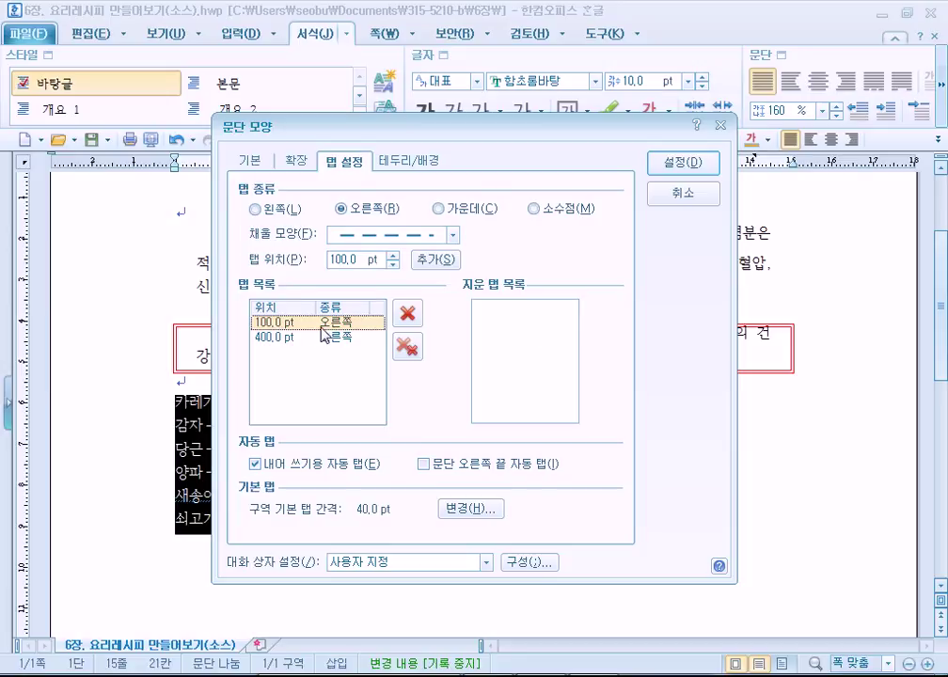
pyautogui.click(407, 317)
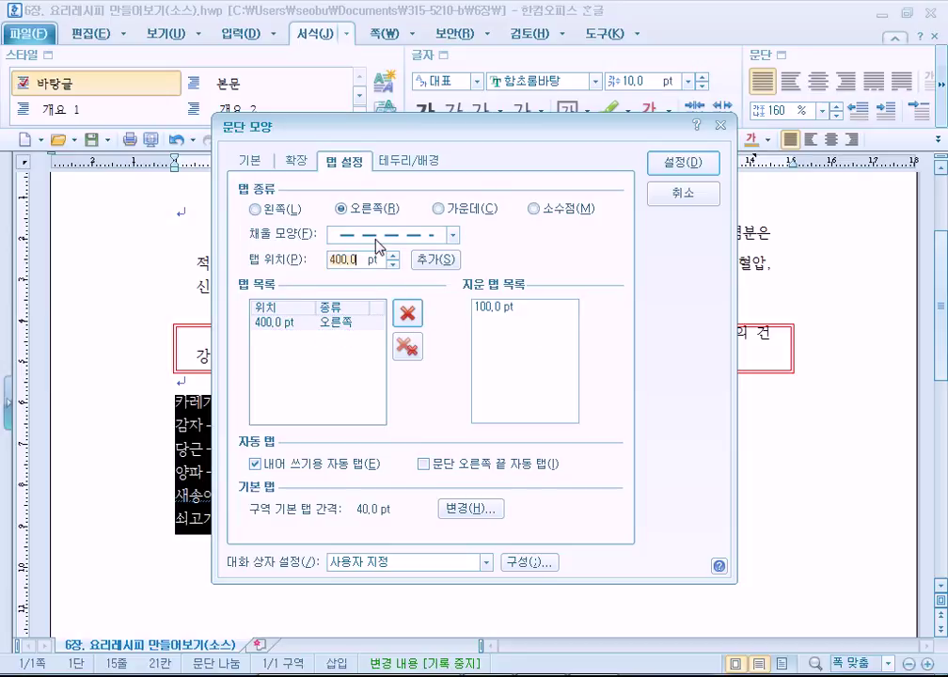
pyautogui.click(375, 237)
pyautogui.click(368, 255)
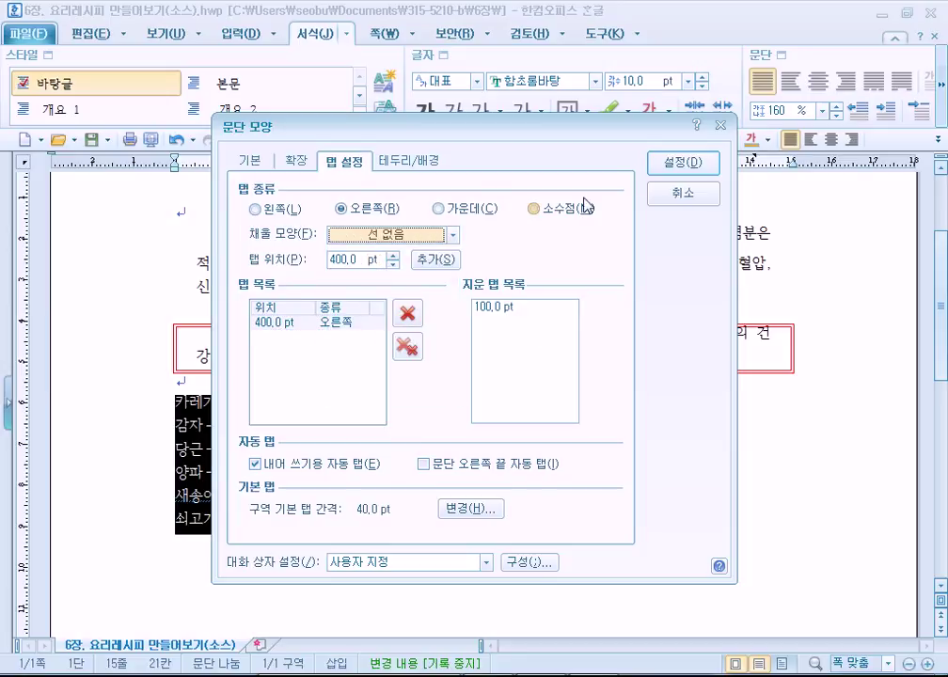
pyautogui.click(689, 165)
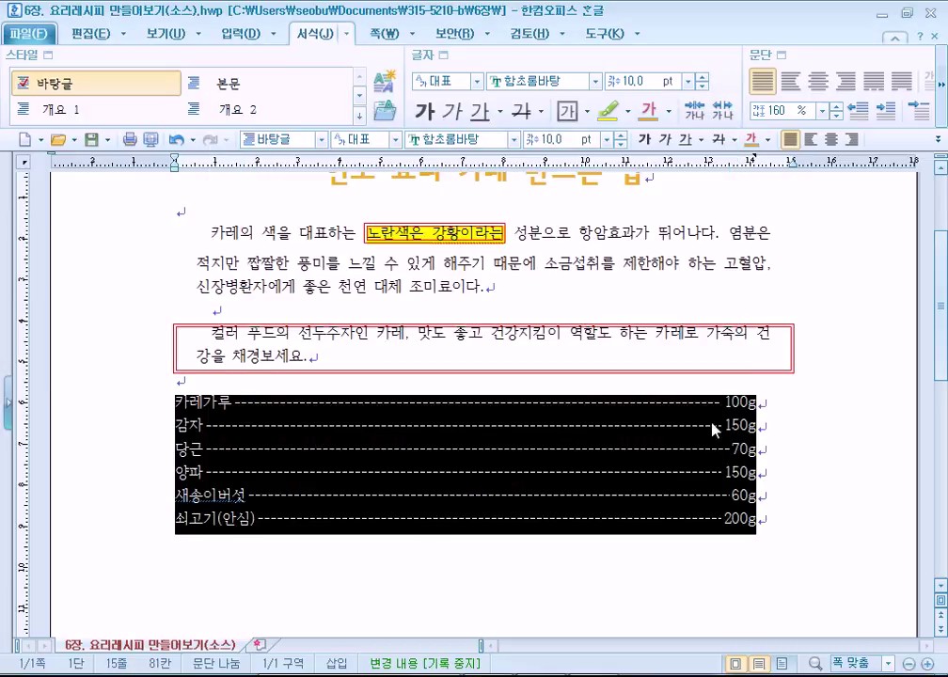
# Replace the ingredient lines' 400 pt tab with an 오른쪽 tab at 400 pt using 선 없음 as the leader, and apply it
pyautogui.click(782, 56)
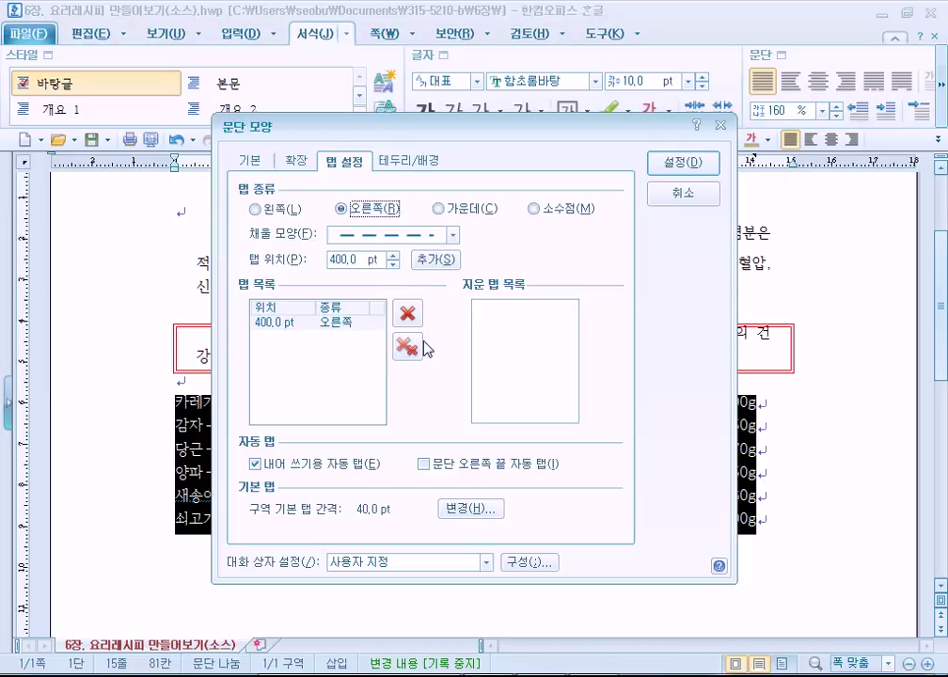
pyautogui.click(393, 236)
pyautogui.click(368, 253)
pyautogui.click(351, 321)
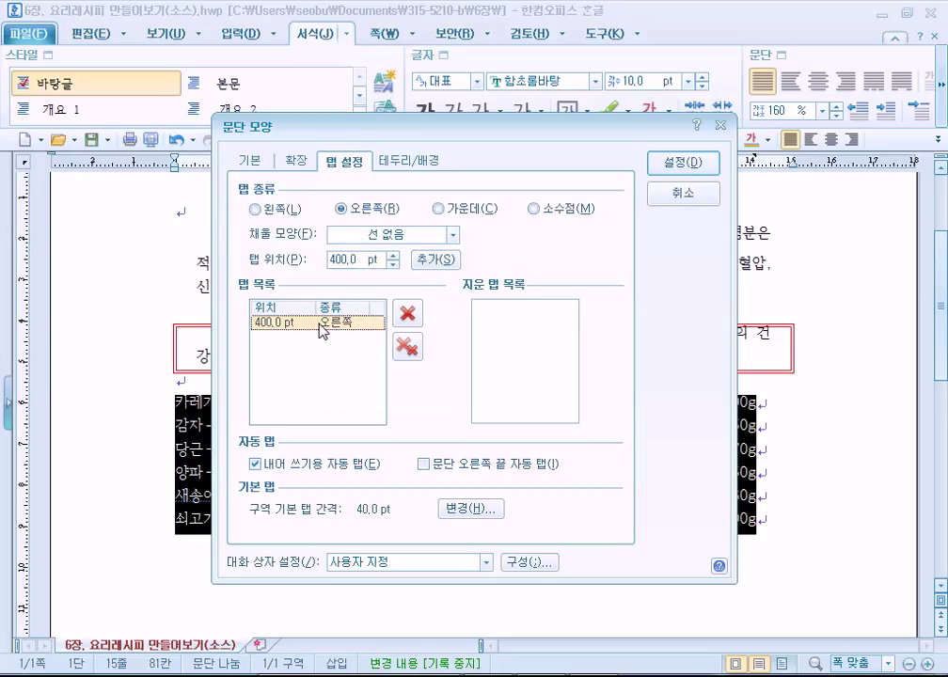
pyautogui.click(407, 316)
pyautogui.click(344, 209)
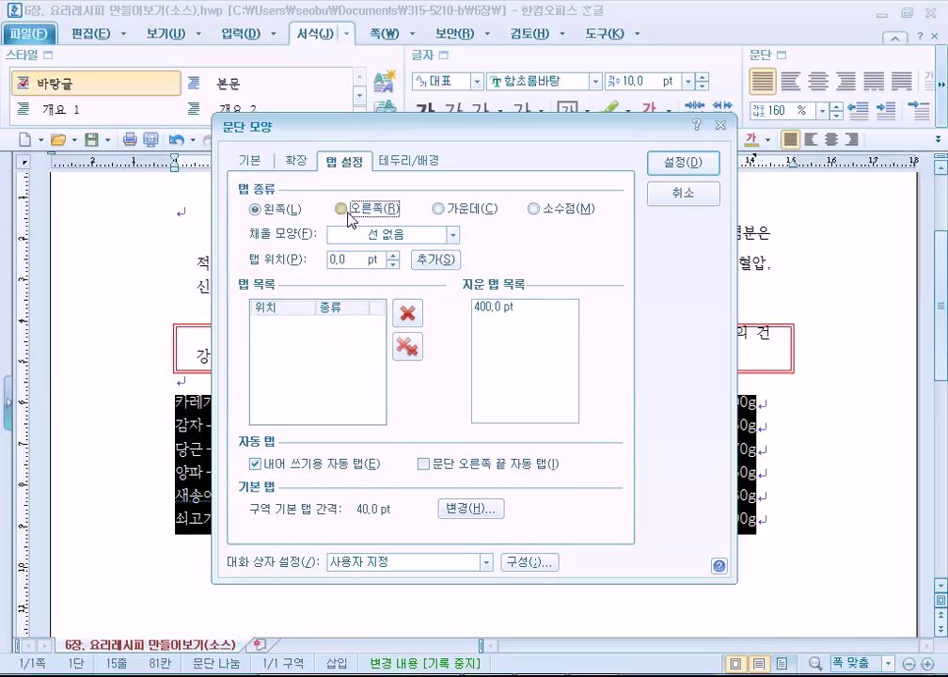
pyautogui.doubleClick(354, 260)
pyautogui.write('400')
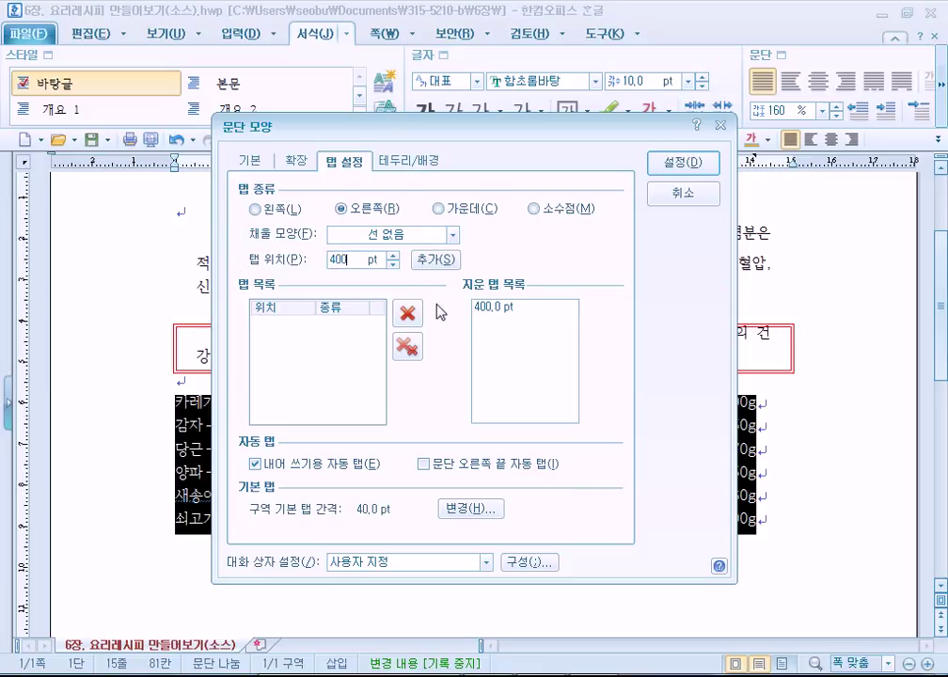
pyautogui.click(439, 266)
pyautogui.click(713, 162)
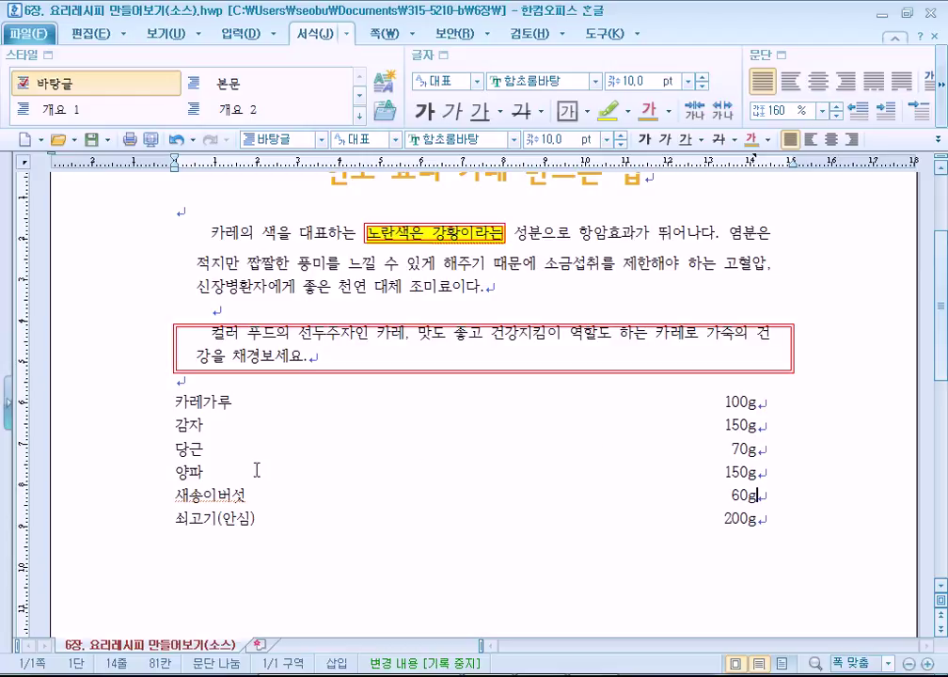
# Set a red dashed border on all four sides of the ingredient paragraphs, leaving 문단 테두리 연결 off
pyautogui.moveTo(169, 406); pyautogui.dragTo(767, 523)
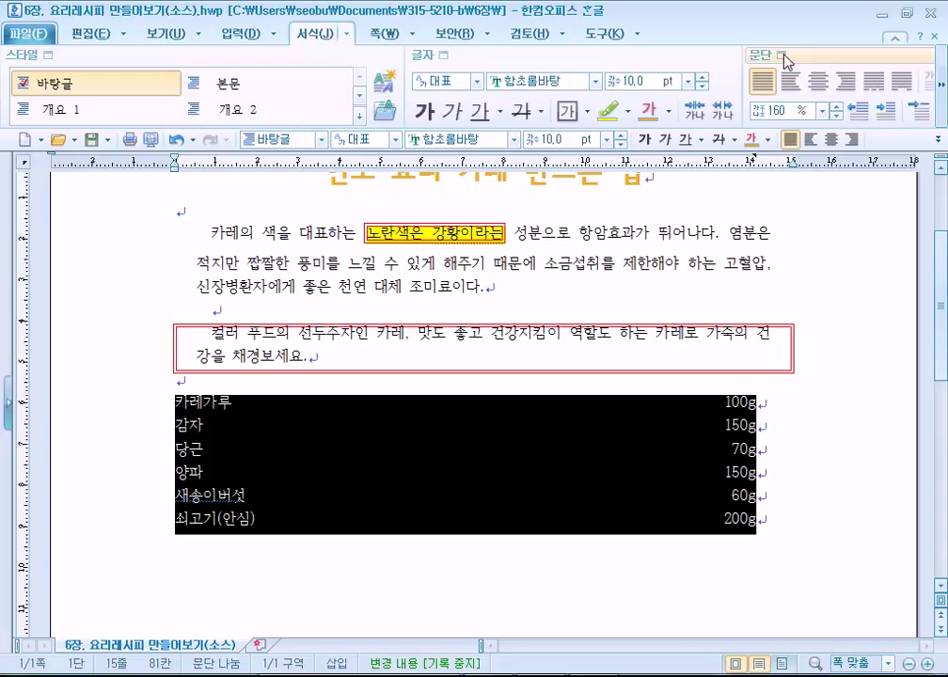
pyautogui.hotkey('alt', 't')
pyautogui.click(409, 161)
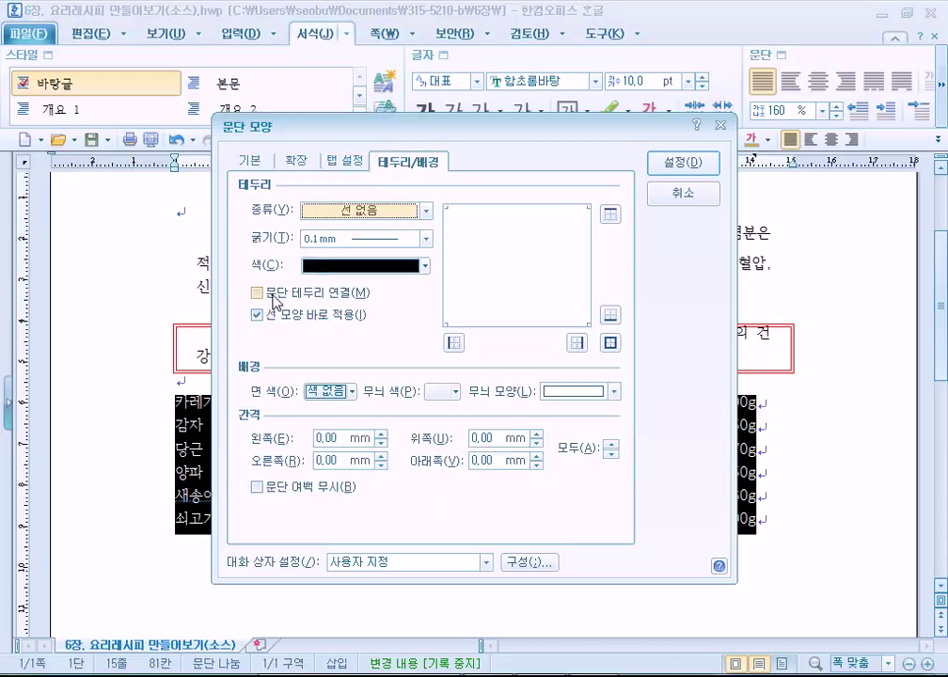
pyautogui.click(273, 299)
pyautogui.click(264, 298)
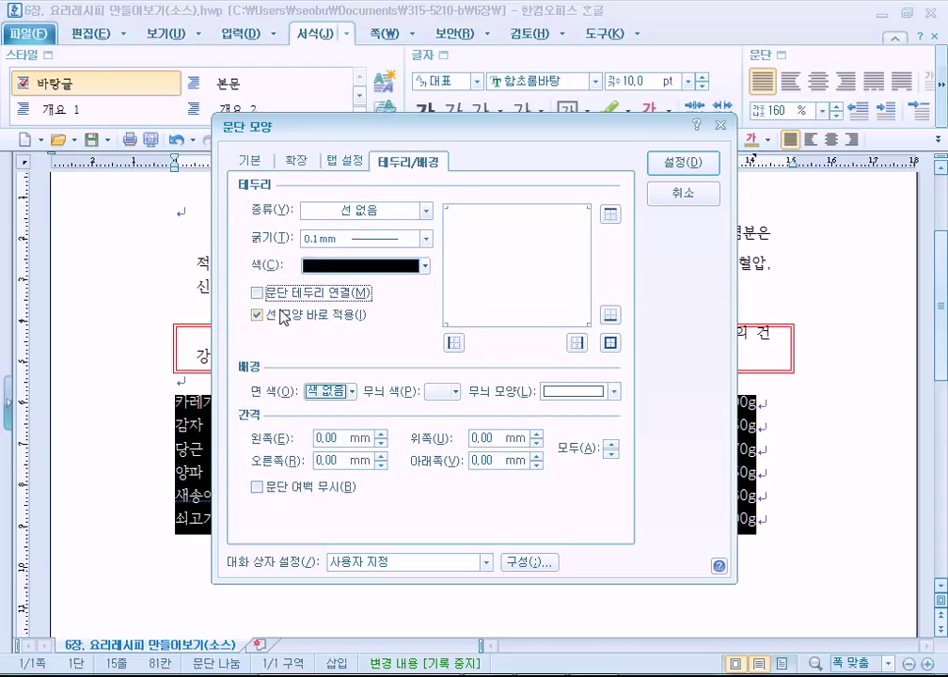
pyautogui.click(360, 209)
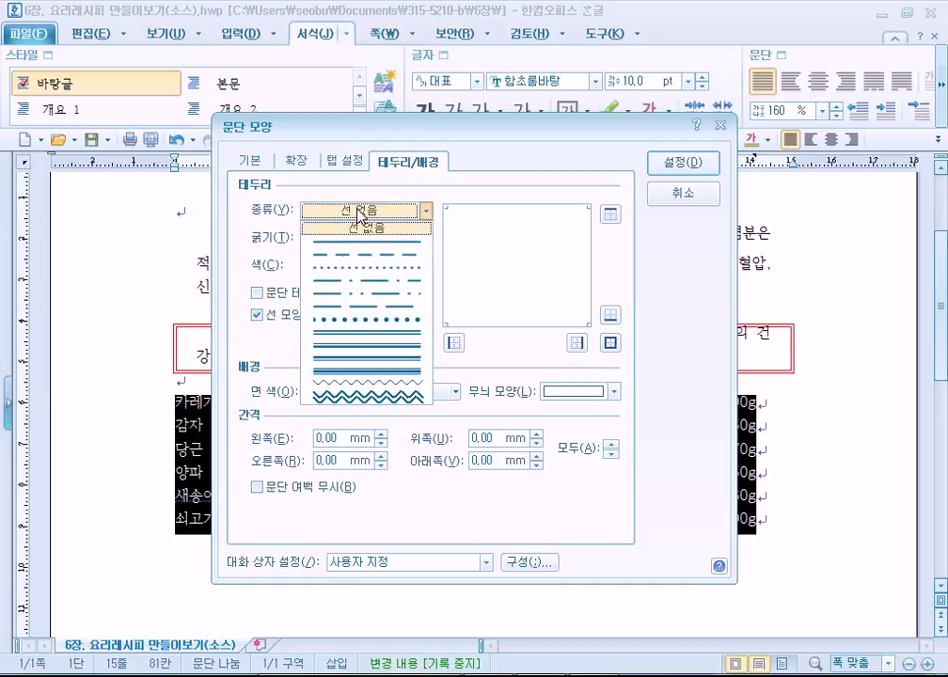
pyautogui.click(339, 254)
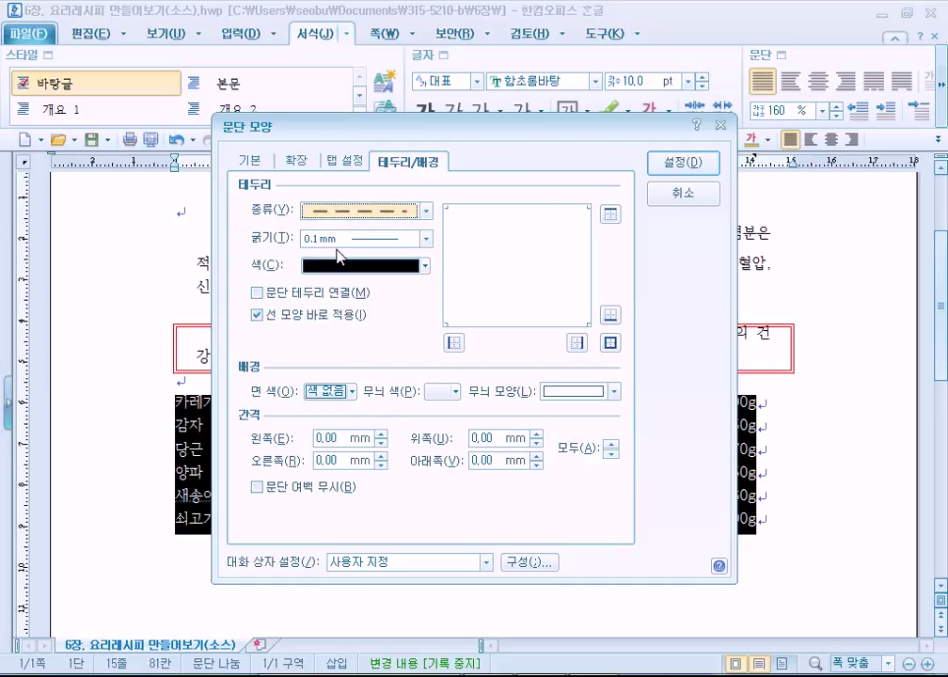
pyautogui.click(371, 266)
pyautogui.click(325, 432)
pyautogui.click(610, 344)
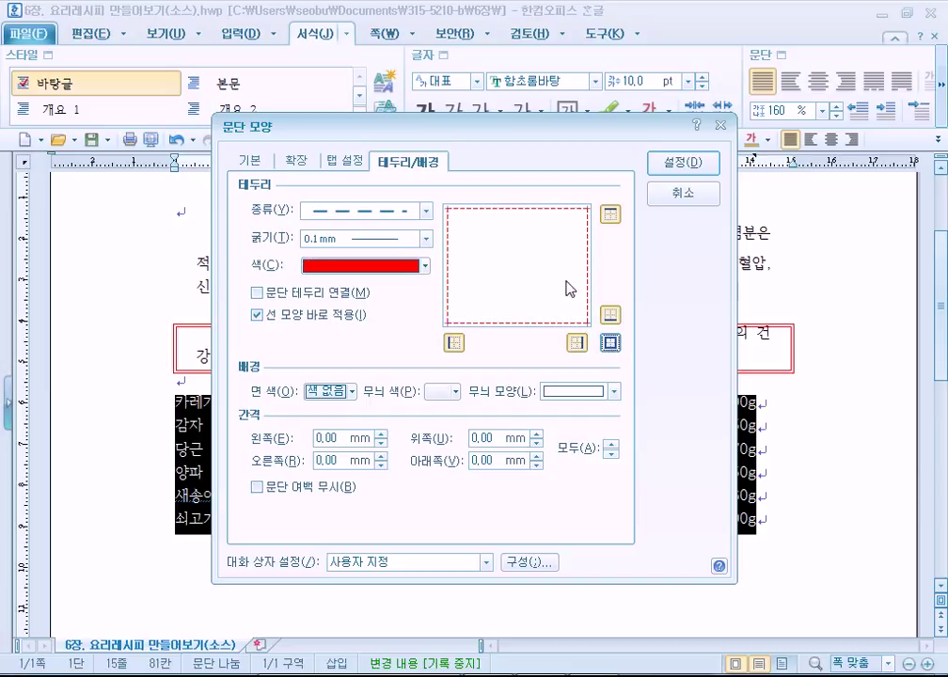
pyautogui.click(269, 295)
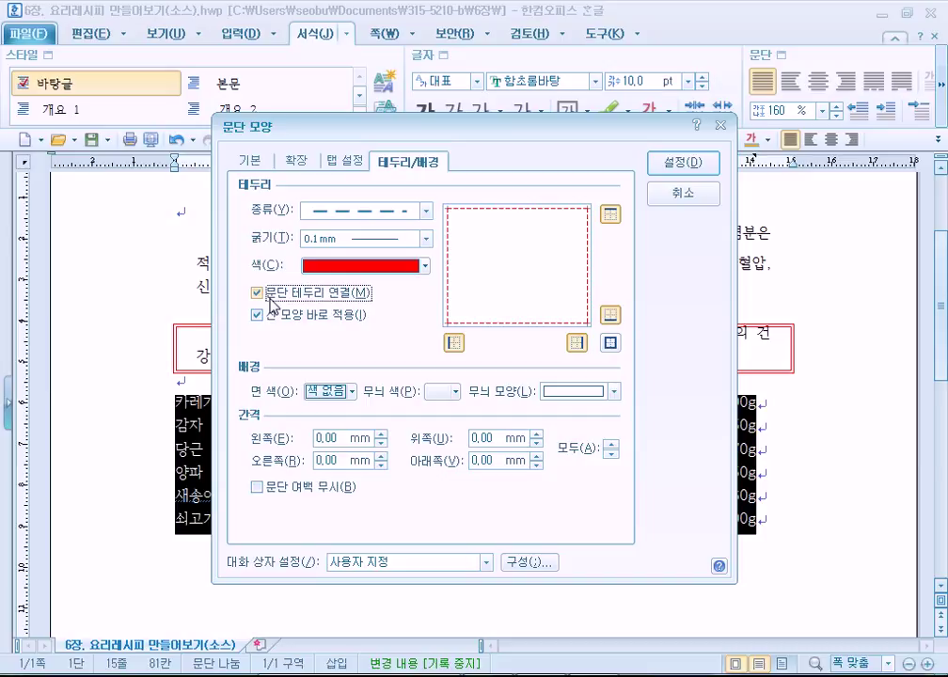
pyautogui.click(281, 299)
# Try to give the existing 400 pt tab a double-line leader by adding it again at the same position
pyautogui.click(347, 160)
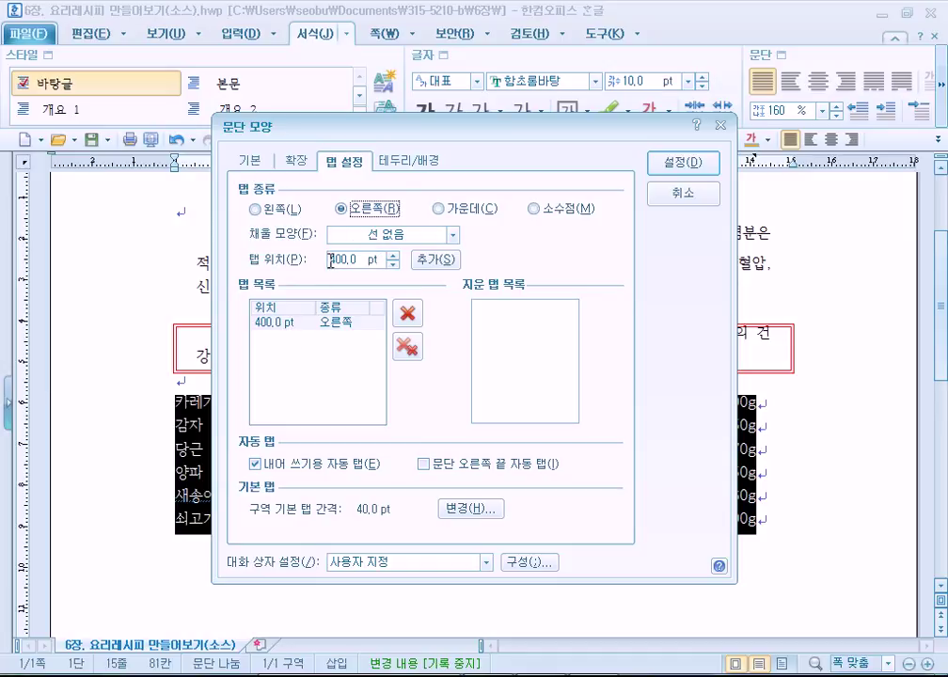
pyautogui.click(330, 321)
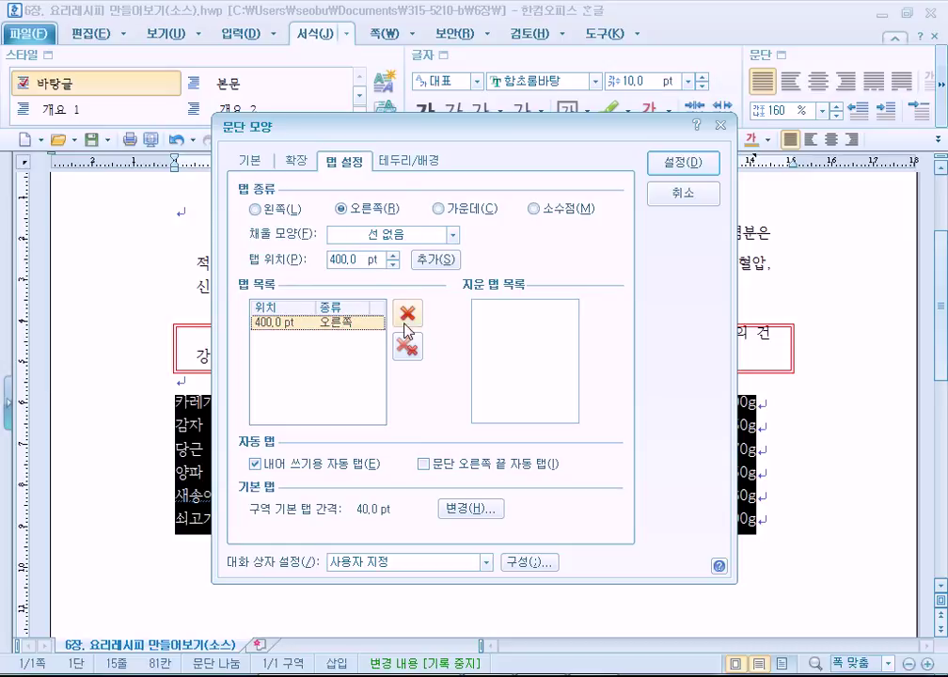
pyautogui.click(377, 241)
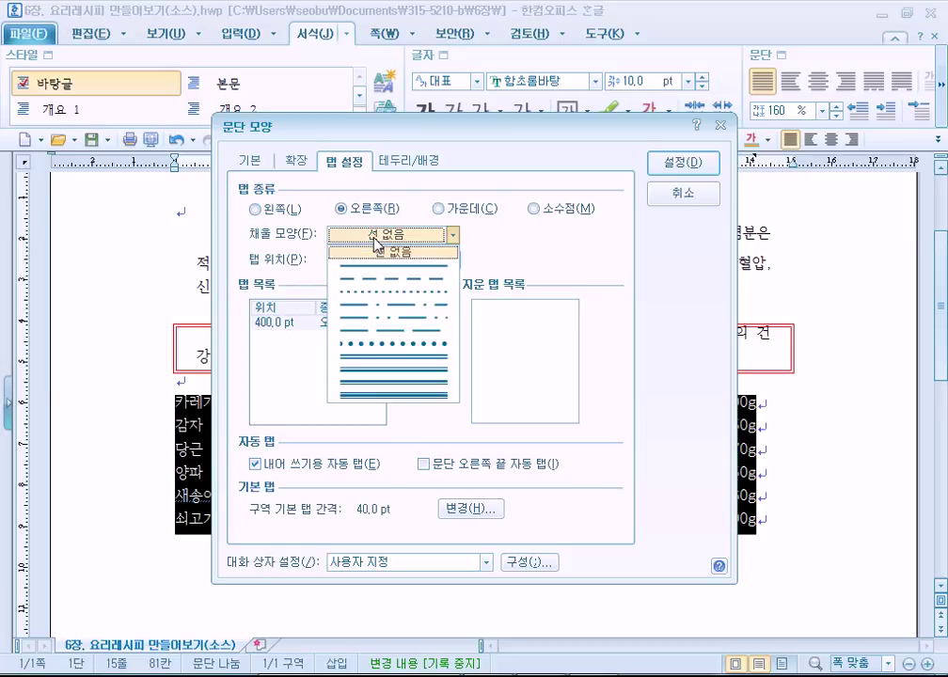
pyautogui.click(370, 358)
pyautogui.click(430, 266)
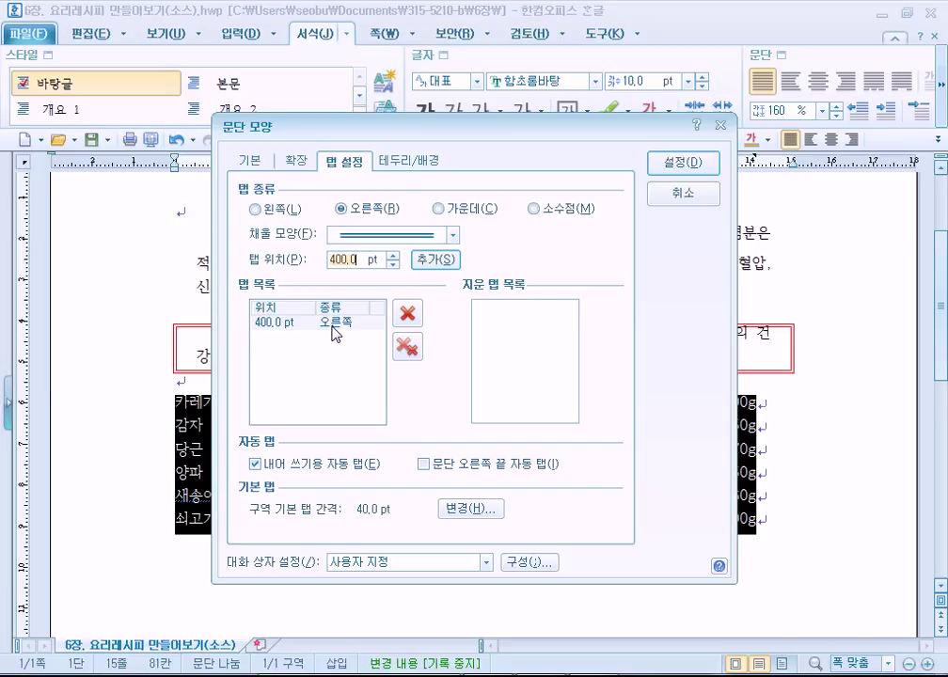
# Delete the 400 pt tab, add an 오른쪽 tab at 400 pt with a double-line leader, and apply the paragraph settings
pyautogui.click(345, 323)
pyautogui.click(408, 313)
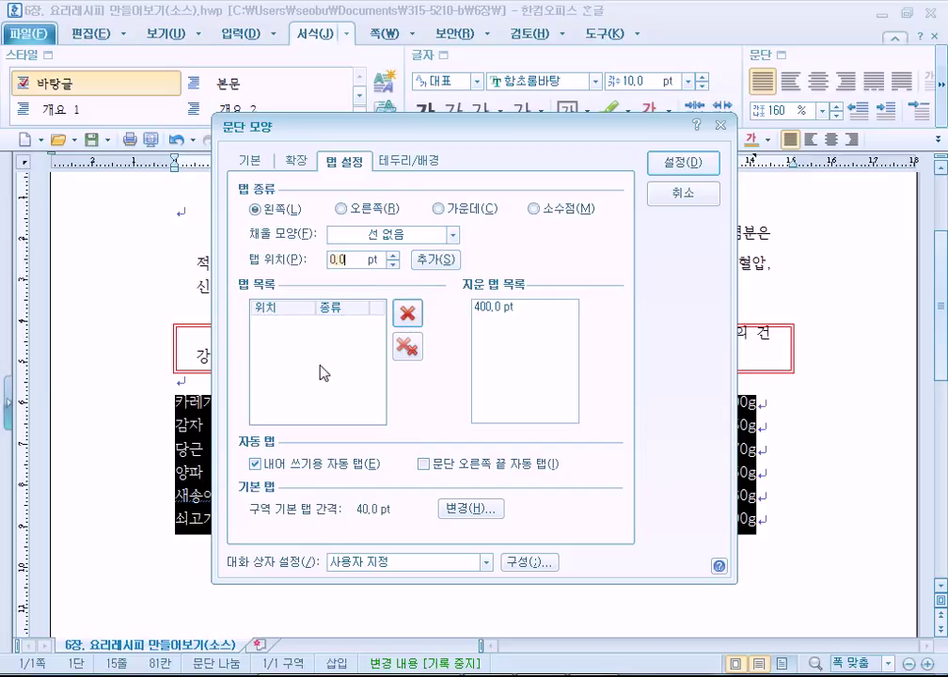
pyautogui.click(367, 235)
pyautogui.click(341, 208)
pyautogui.click(381, 235)
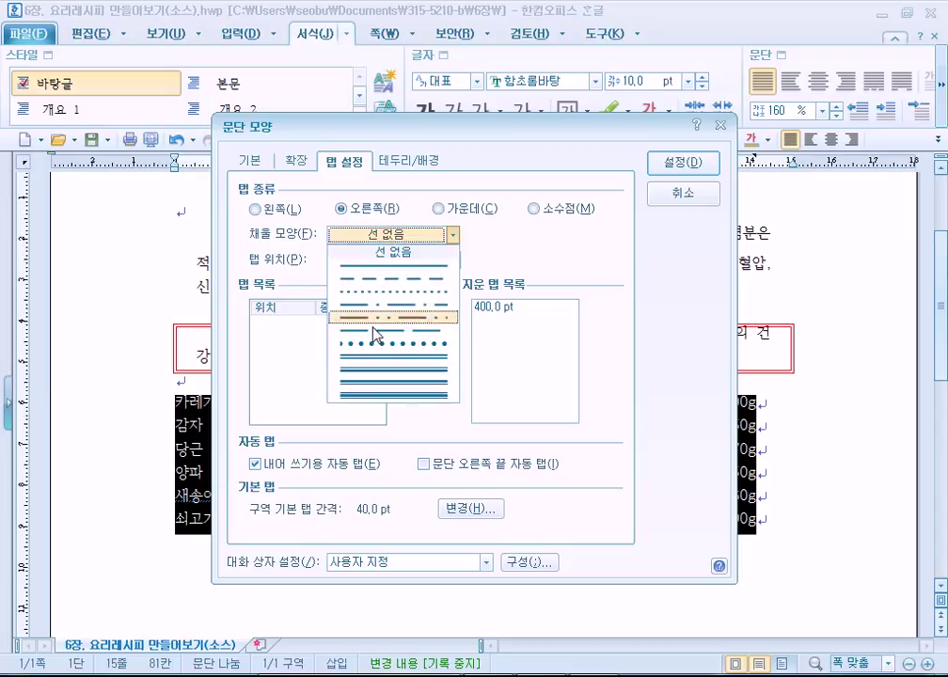
pyautogui.click(376, 367)
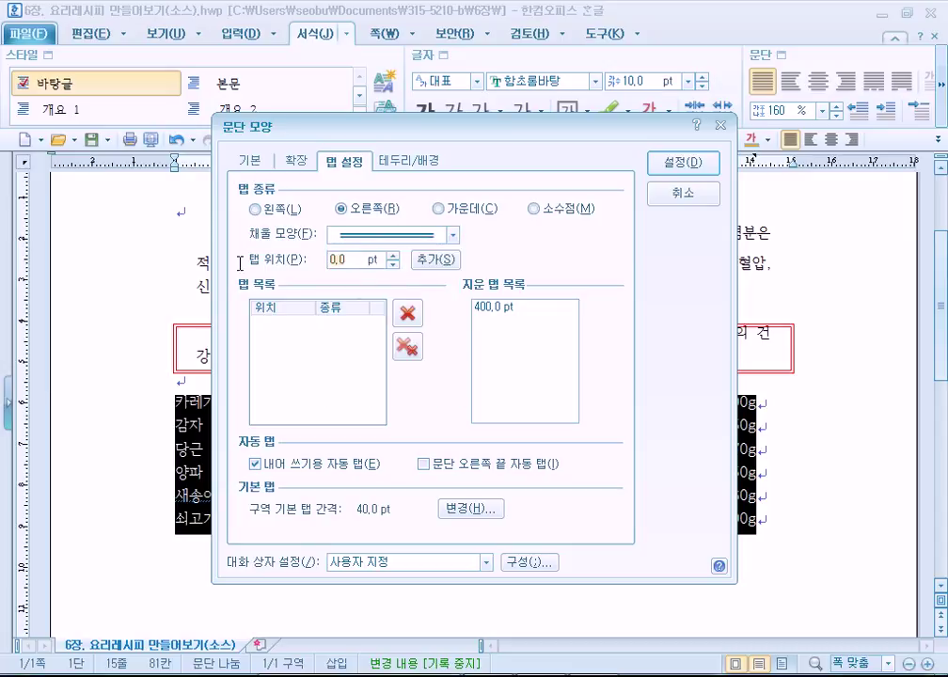
pyautogui.click(336, 260)
pyautogui.write('400')
pyautogui.click(437, 260)
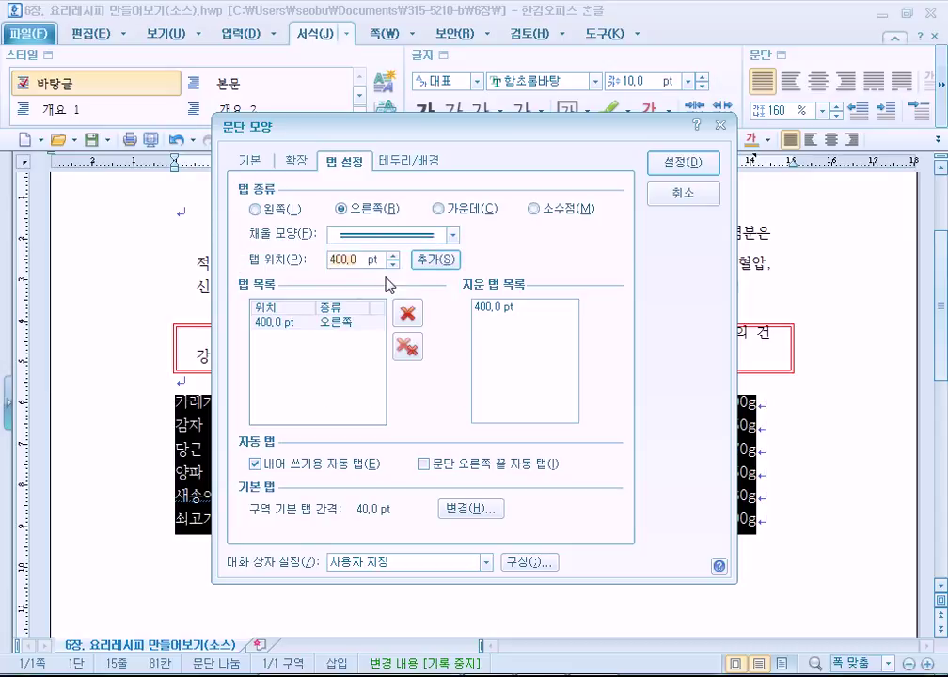
pyautogui.click(311, 326)
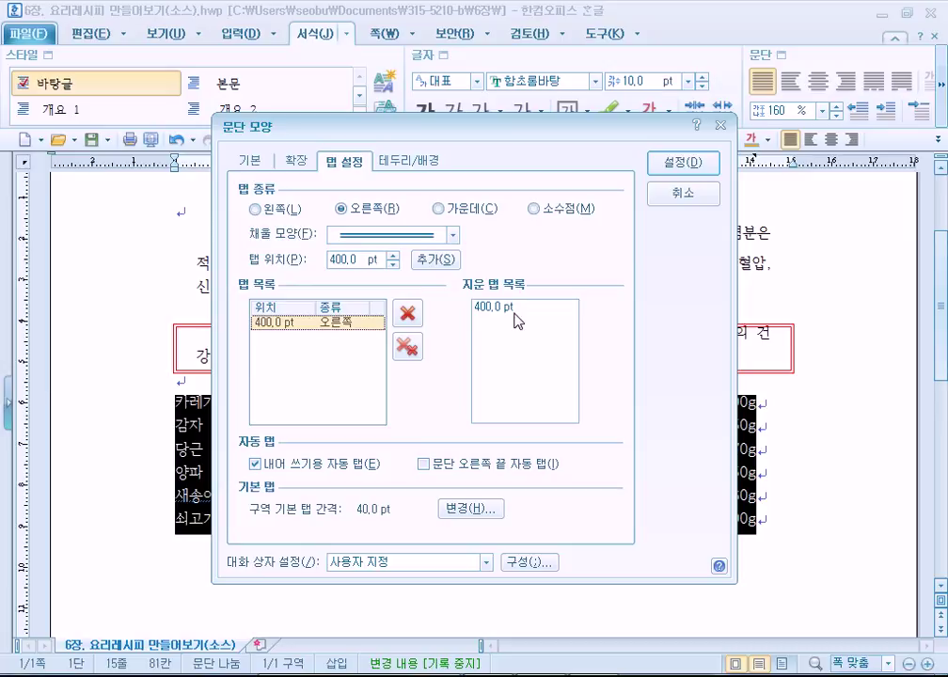
pyautogui.click(659, 201)
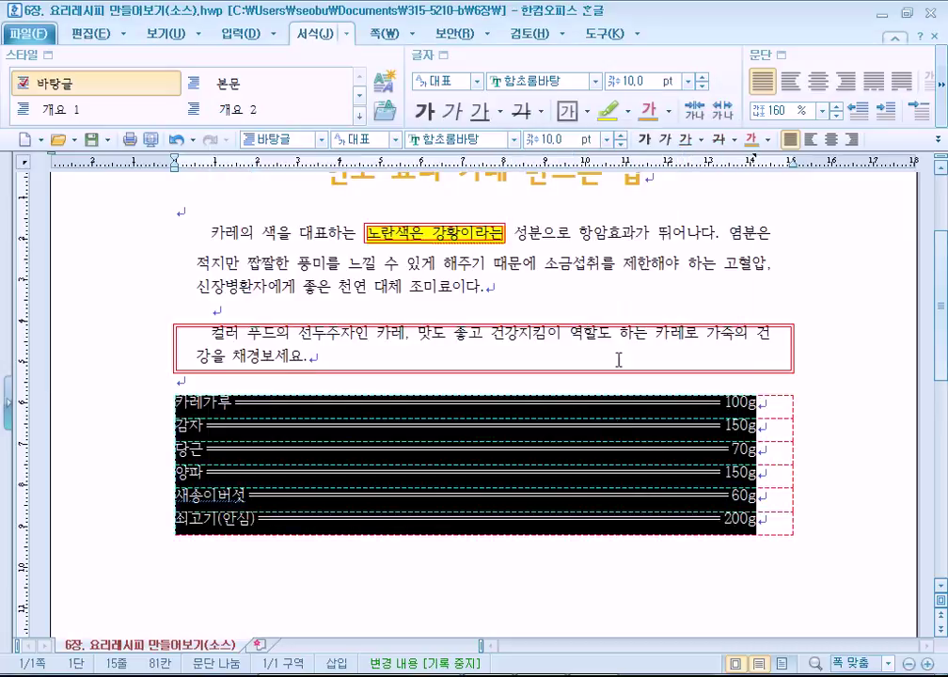
# Turn on 문단 테두리 연결 for all the ingredient lines so their borders form one box, and apply it
pyautogui.click(815, 519)
pyautogui.moveTo(177, 399); pyautogui.dragTo(757, 518)
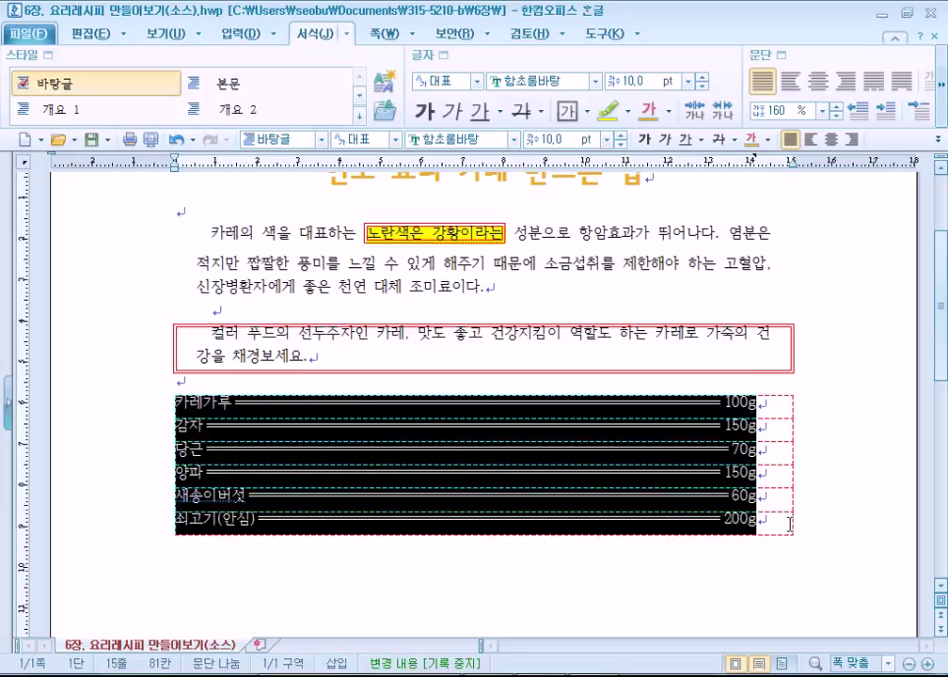
pyautogui.click(780, 54)
pyautogui.click(414, 161)
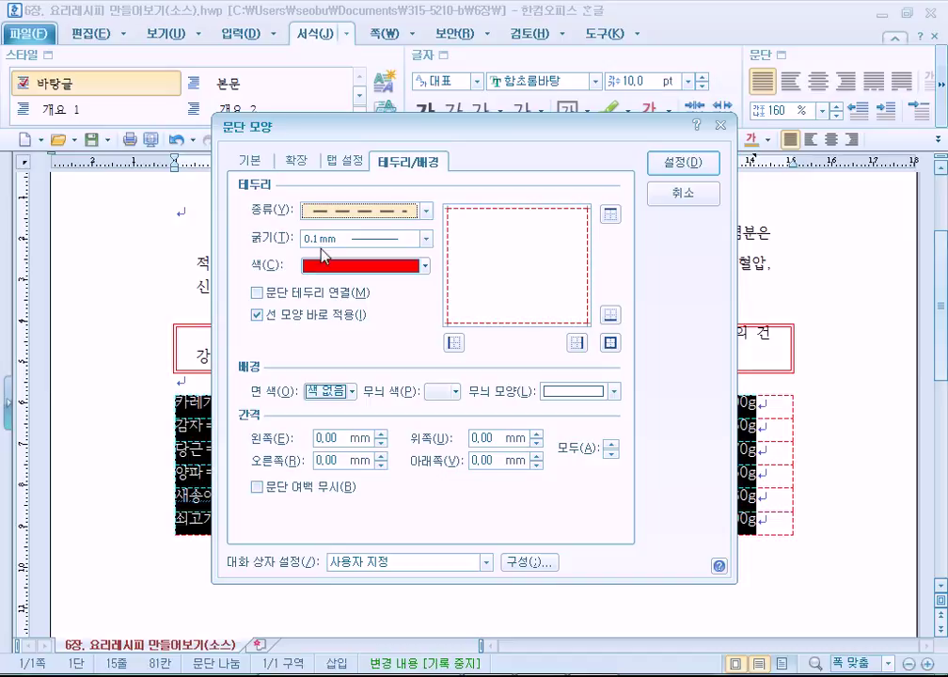
pyautogui.click(258, 293)
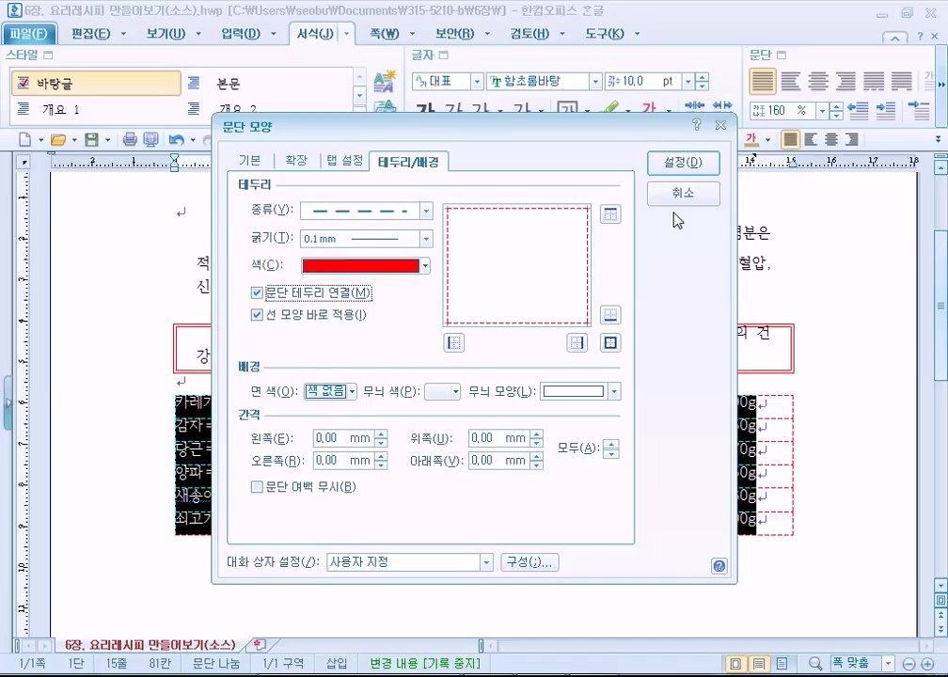
pyautogui.click(684, 163)
pyautogui.click(618, 500)
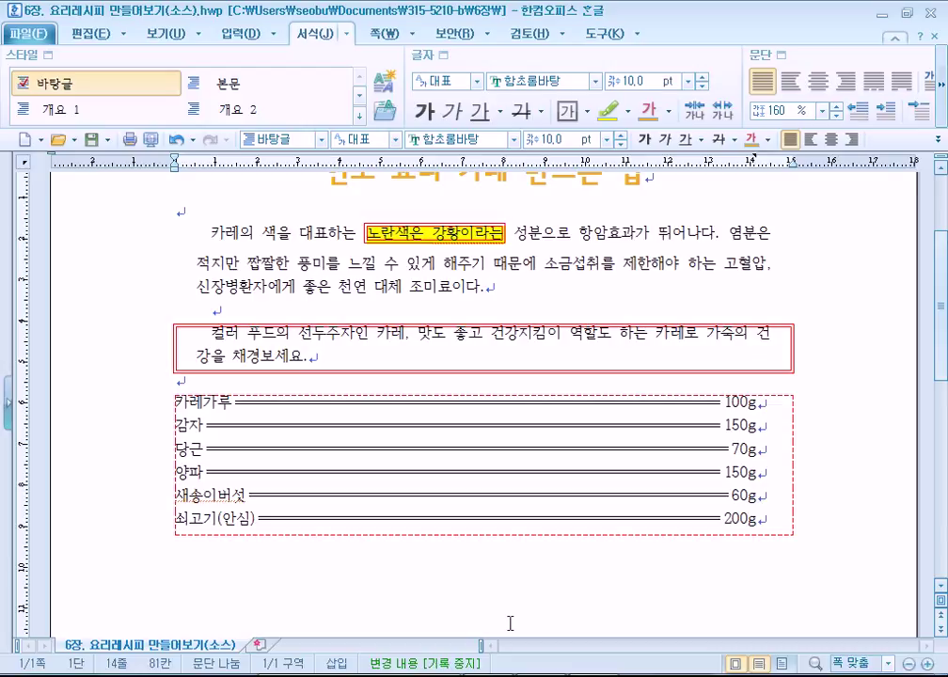
# Create a new blank document window and open 6장.혼자풀어보기3번(소스).hwp from the 6장 folder
pyautogui.scroll(-3, 509, 624)
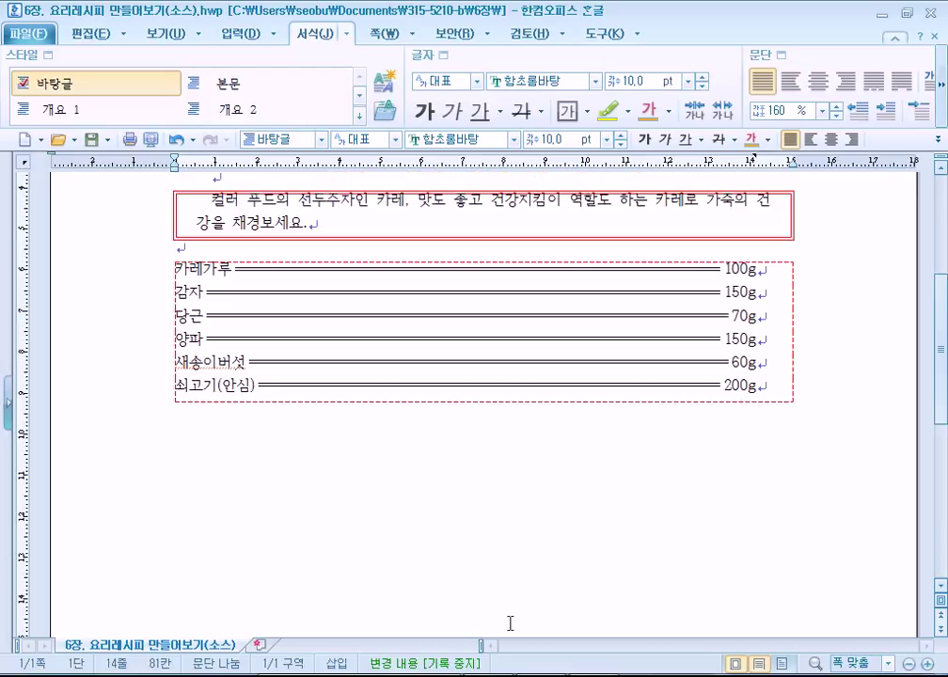
pyautogui.click(26, 139)
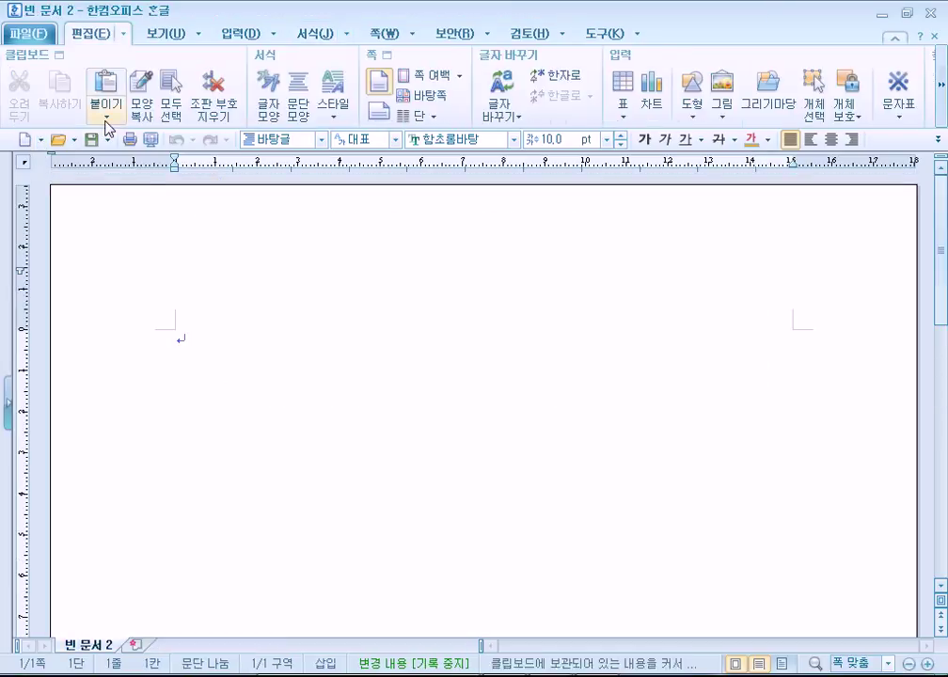
pyautogui.click(58, 139)
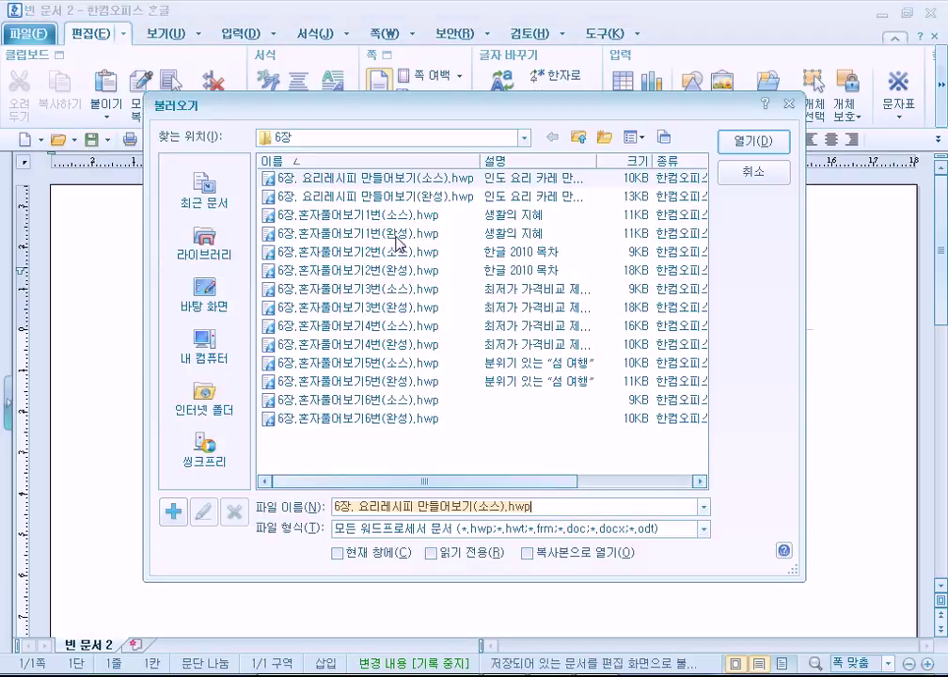
pyautogui.doubleClick(339, 291)
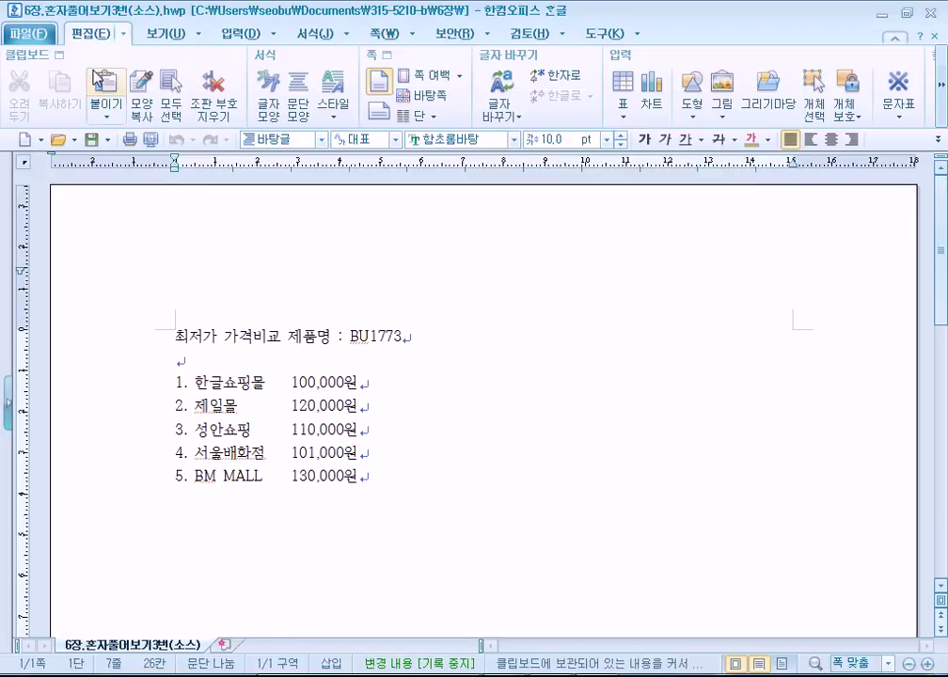
# Open 6장.혼자풀어보기4번(소스).hwp and copy all of its text, from the 독서지도자과정 title through the fourth course line
pyautogui.click(59, 139)
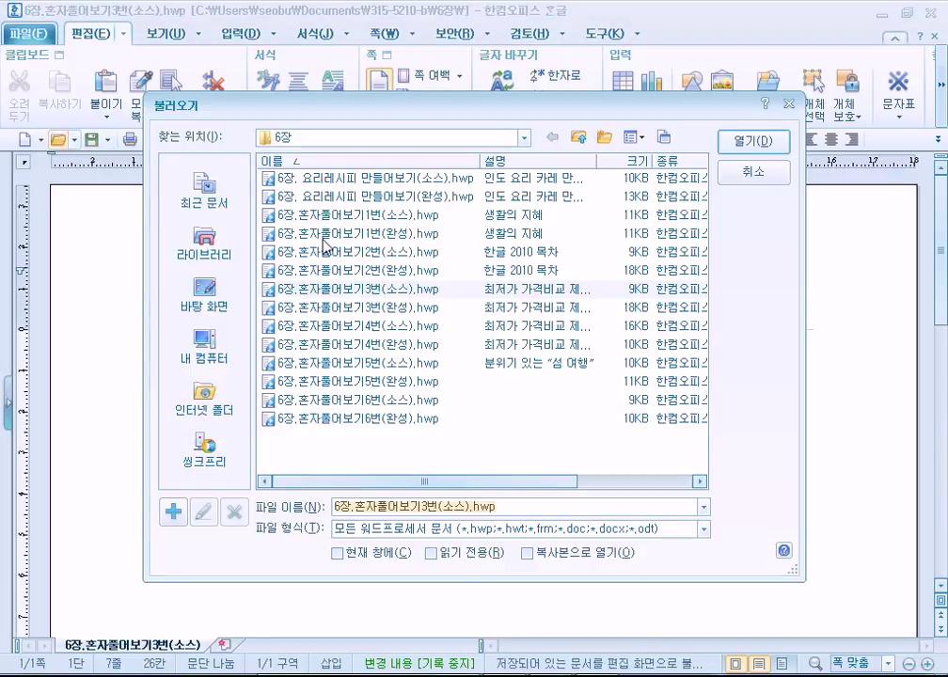
pyautogui.doubleClick(351, 326)
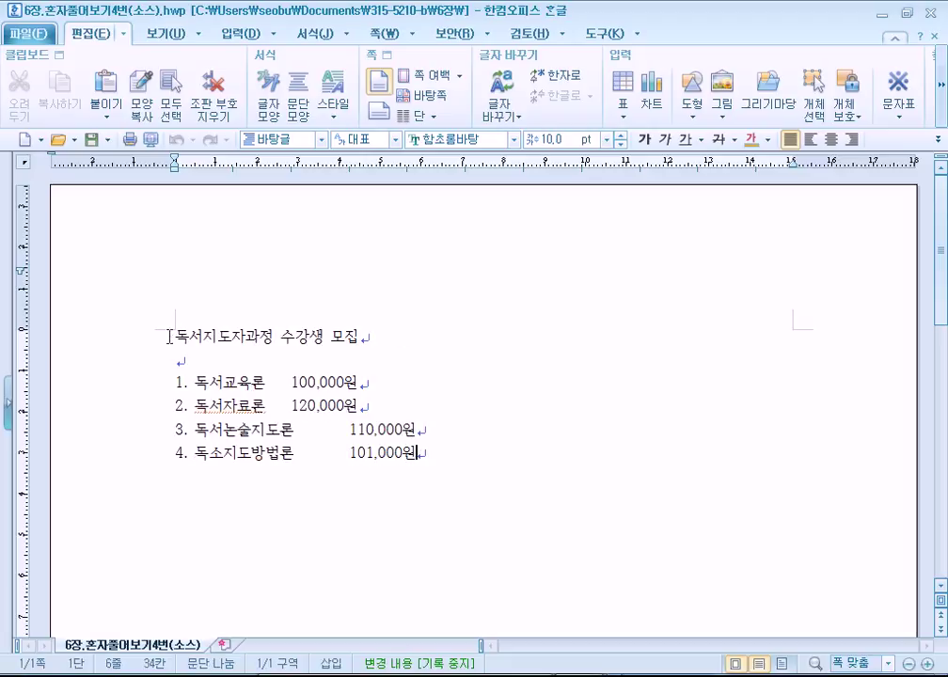
pyautogui.moveTo(173, 335); pyautogui.dragTo(368, 423)
pyautogui.hotkey('ctrl', 'c')
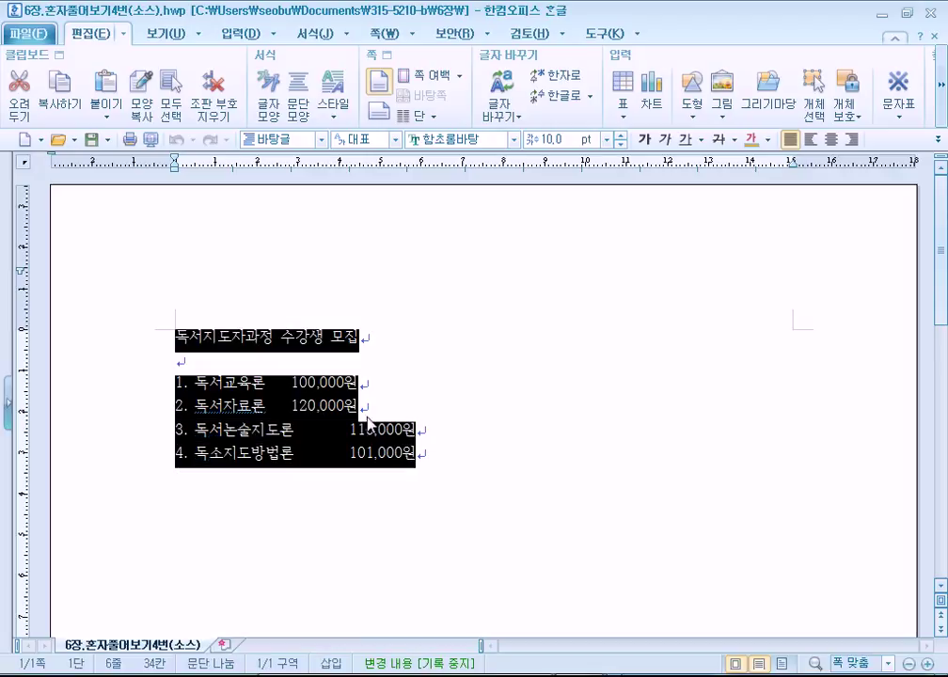
pyautogui.rightClick(307, 377)
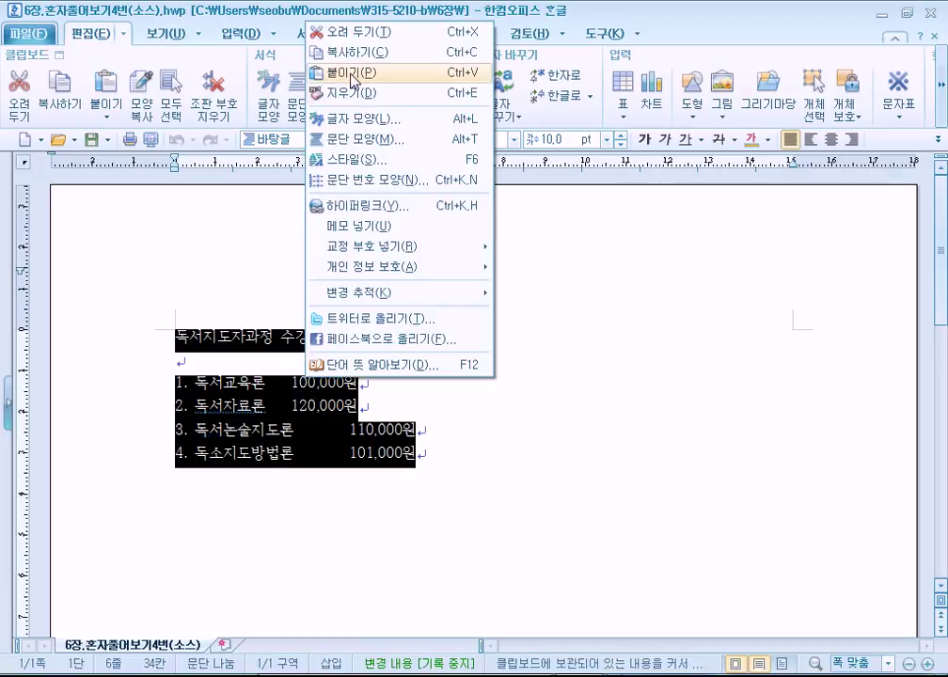
pyautogui.click(356, 52)
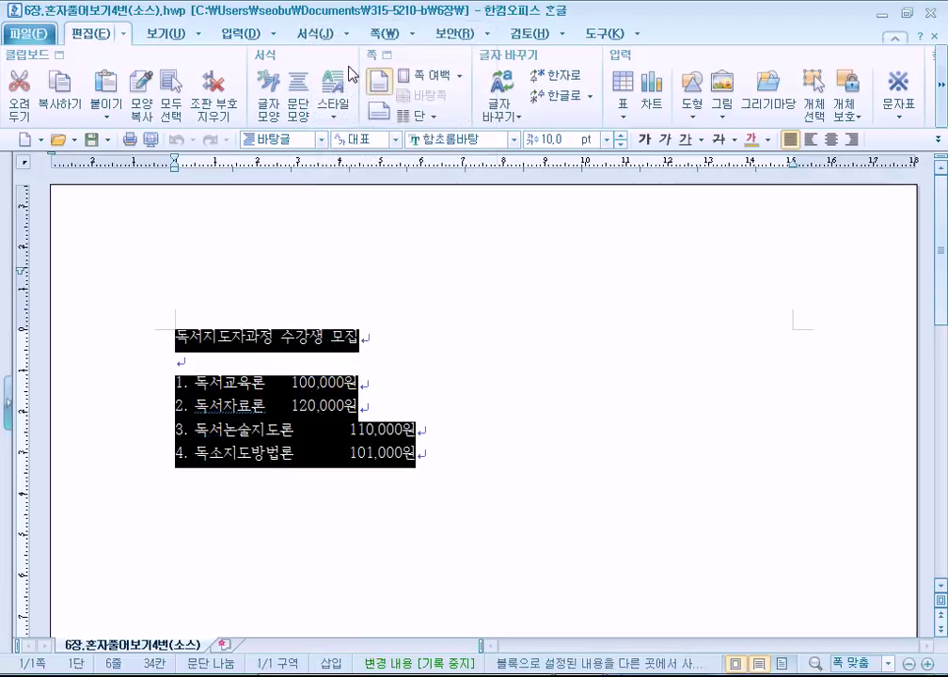
# Return to the 6장.혼자풀어보기3번(소스) document, add three new lines below the BM MALL line, and paste the copied course text there
pyautogui.click(883, 14)
pyautogui.press('Return')
pyautogui.press('Return')
pyautogui.press('Return')
pyautogui.scroll(-2, 218, 447)
pyautogui.rightClick(181, 417)
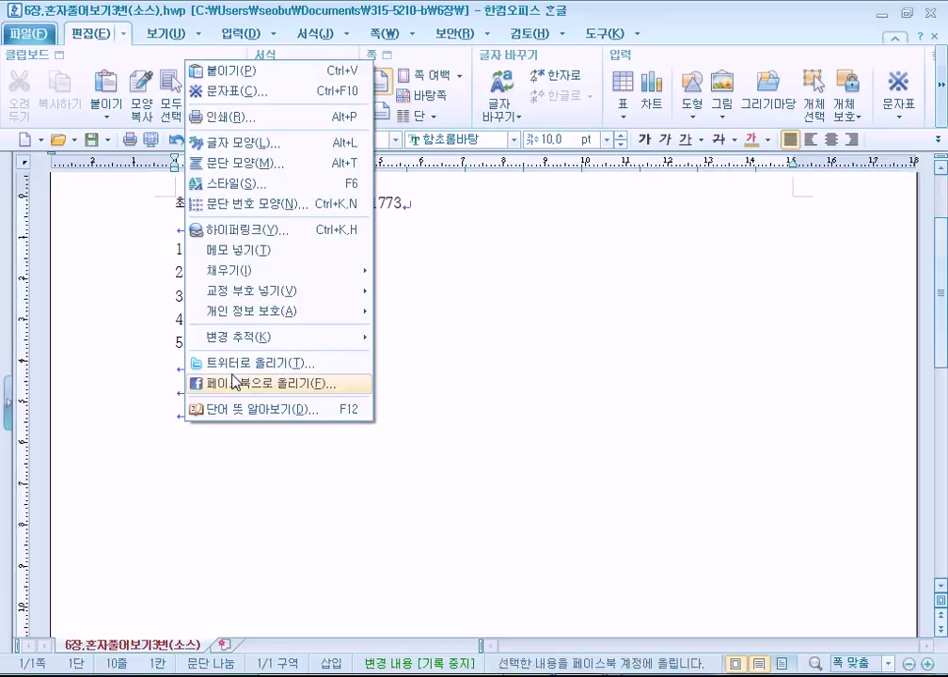
pyautogui.click(237, 72)
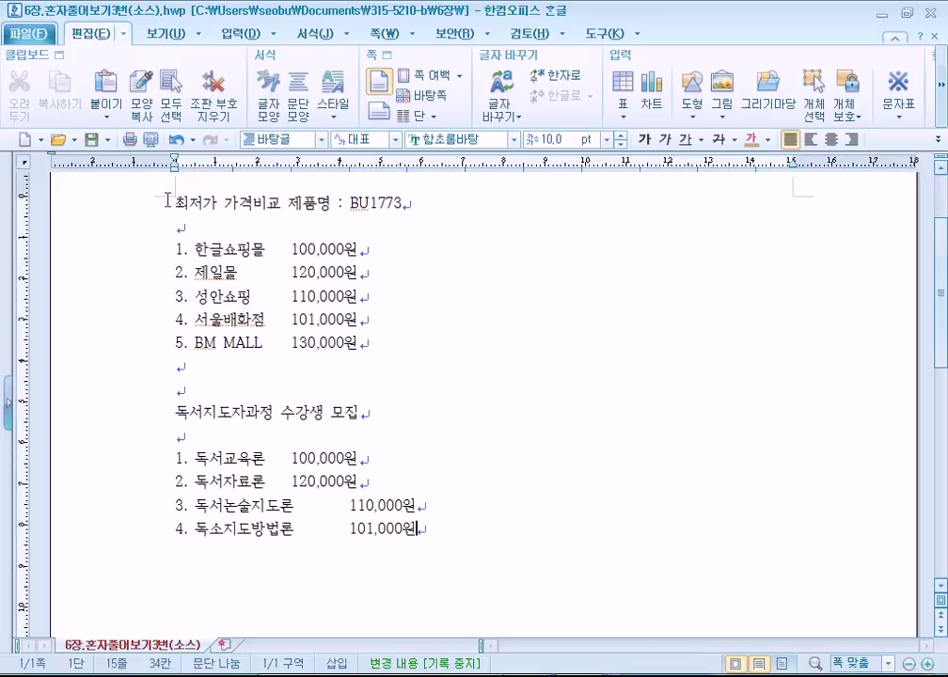
# Remove one blank line between the price comparison list and the pasted course text, and highlight each block in turn
pyautogui.moveTo(176, 204); pyautogui.dragTo(321, 328)
pyautogui.moveTo(204, 420); pyautogui.dragTo(440, 548)
pyautogui.click(494, 498)
pyautogui.click(230, 398)
pyautogui.press('Delete')
pyautogui.moveTo(173, 204); pyautogui.dragTo(374, 357)
pyautogui.moveTo(175, 389); pyautogui.dragTo(427, 508)
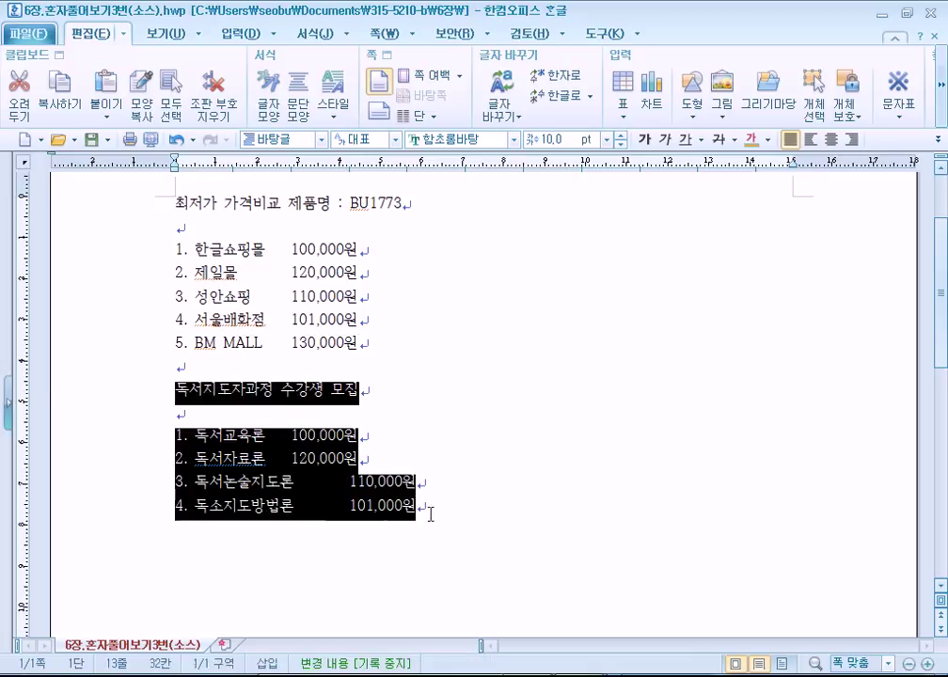
pyautogui.click(370, 518)
pyautogui.scroll(2, 368, 522)
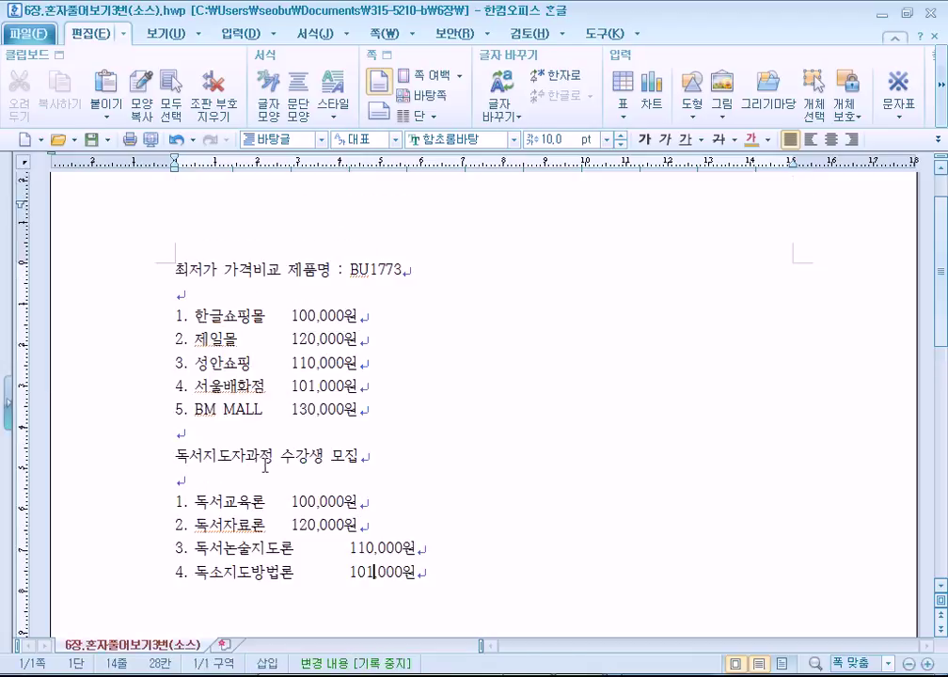
# Switch the 쪽 윤곽 page outline view off and back on, and collapse and restore the ribbon
pyautogui.click(166, 33)
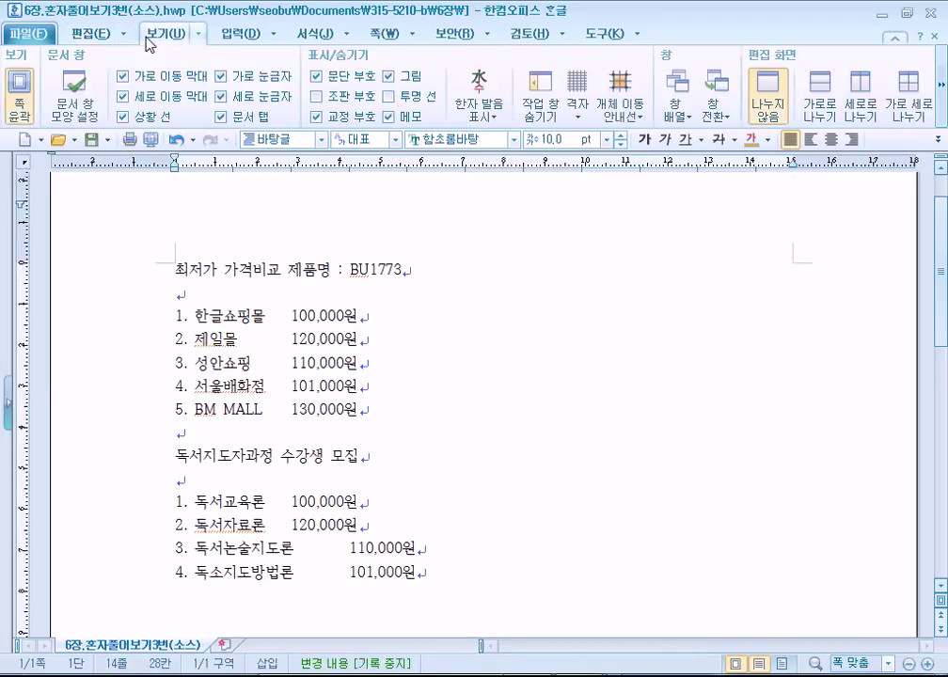
pyautogui.click(19, 84)
pyautogui.scroll(1, 188, 320)
pyautogui.scroll(-2, 209, 346)
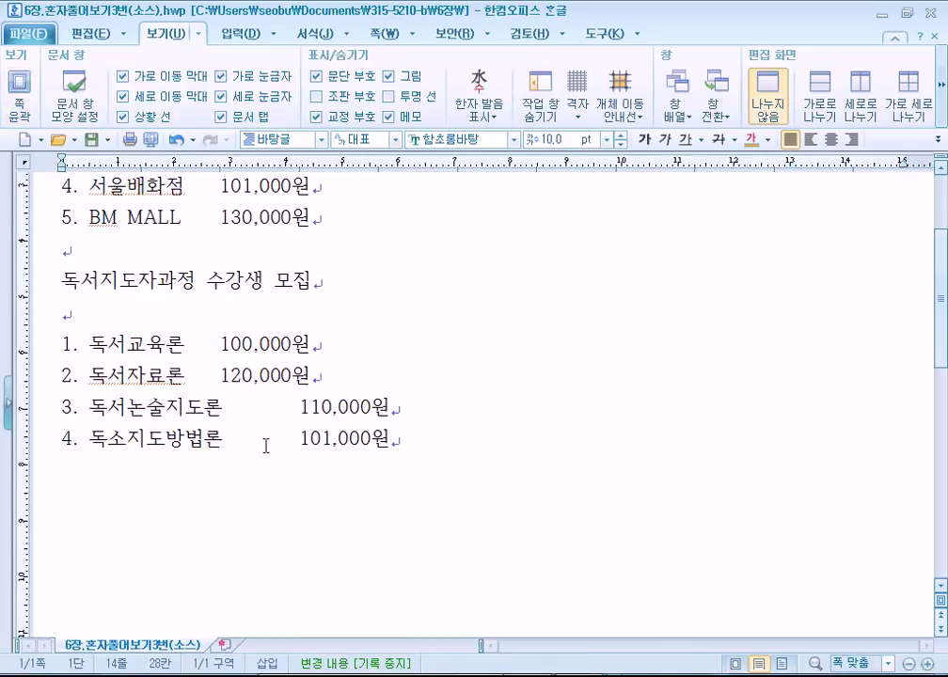
pyautogui.scroll(3, 259, 377)
pyautogui.click(19, 84)
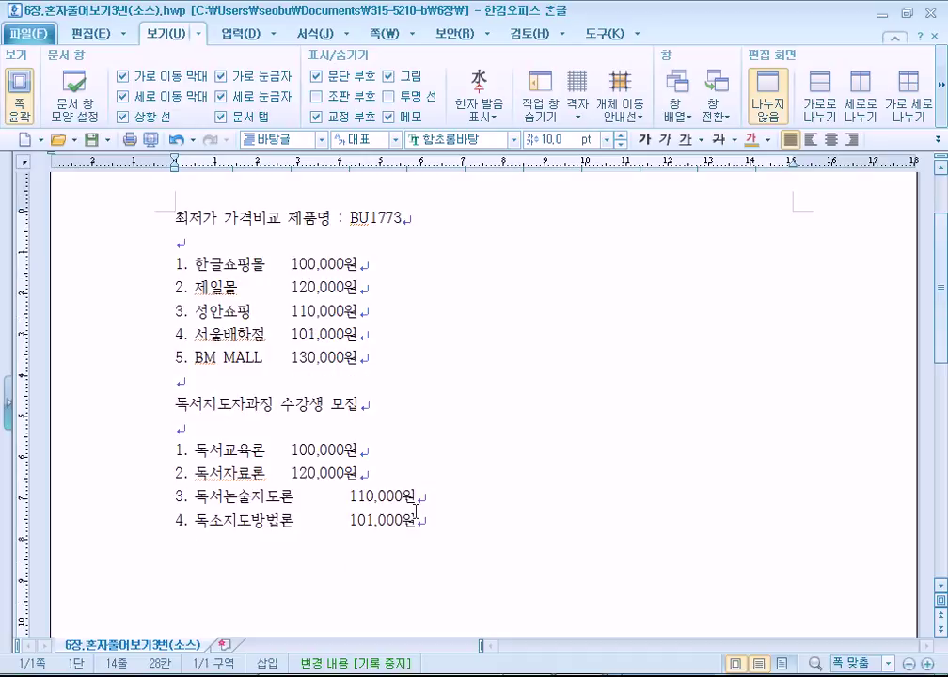
pyautogui.doubleClick(164, 35)
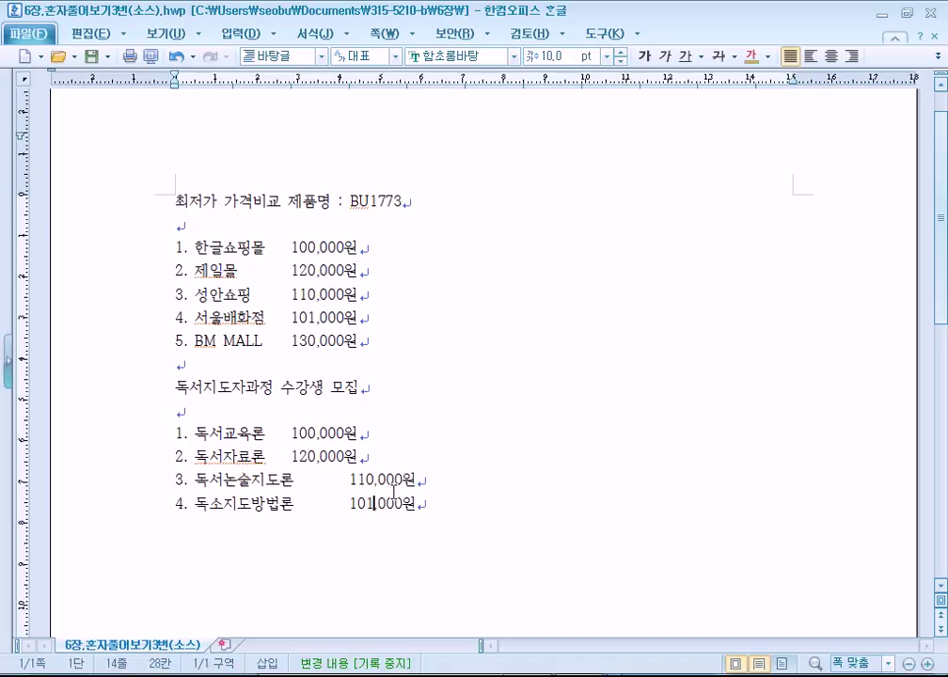
pyautogui.click(165, 33)
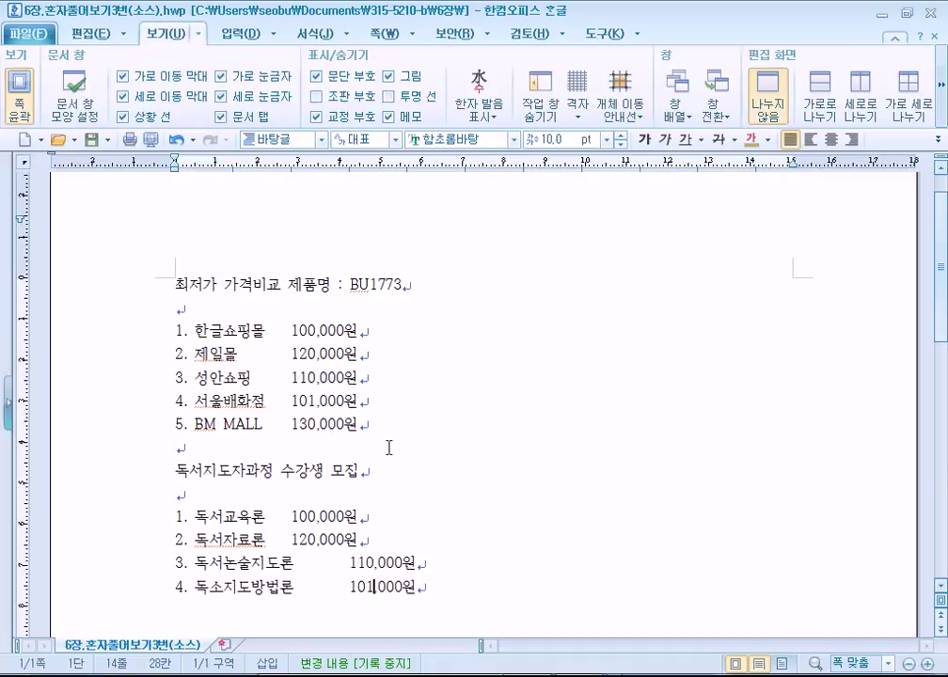
# Delete the pasted course text from the 3번 document and switch to the 4번 source document with its text deselected
pyautogui.moveTo(154, 456); pyautogui.dragTo(458, 599)
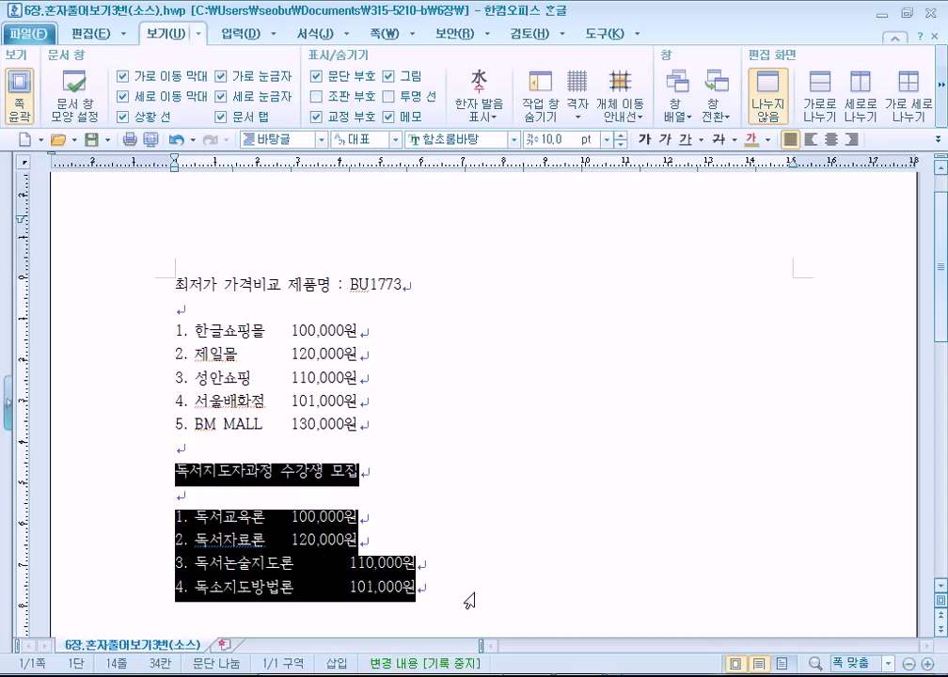
pyautogui.press('Delete')
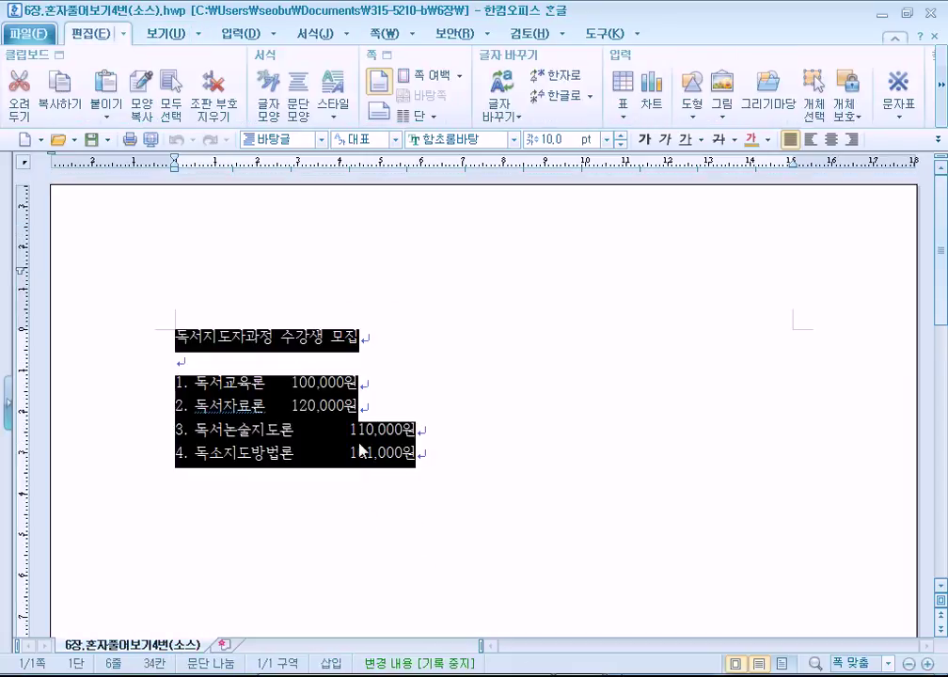
pyautogui.click(448, 485)
pyautogui.hotkey('alt', 'Tab')
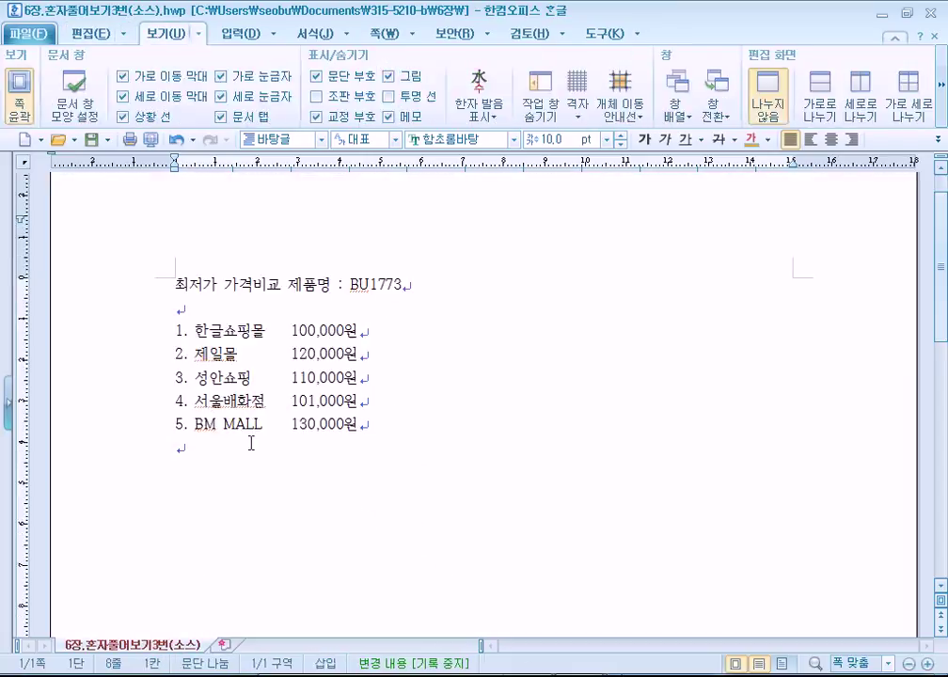
pyautogui.hotkey('alt', 'Tab')
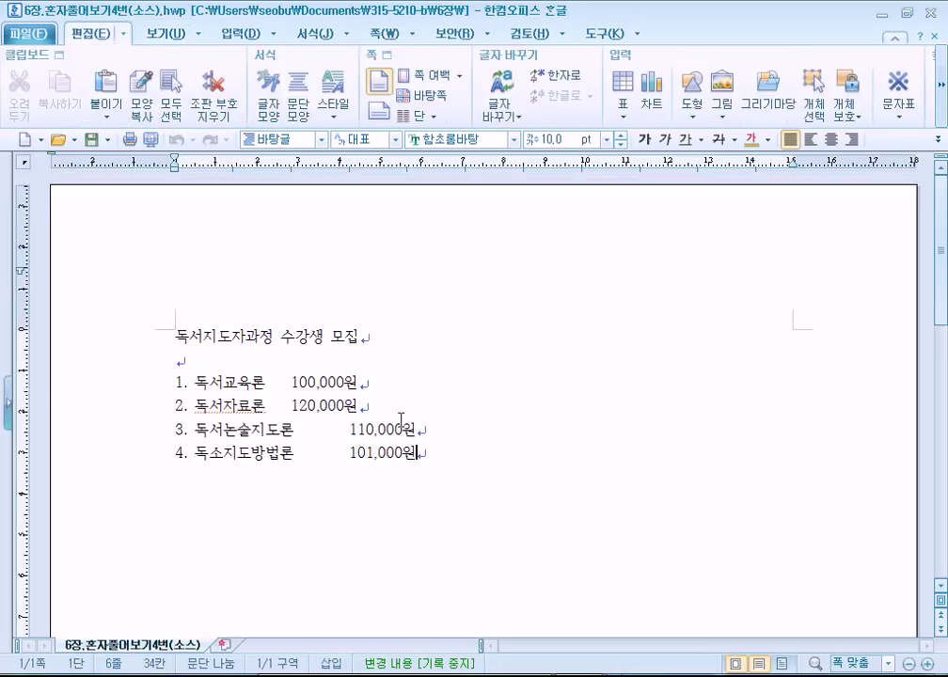